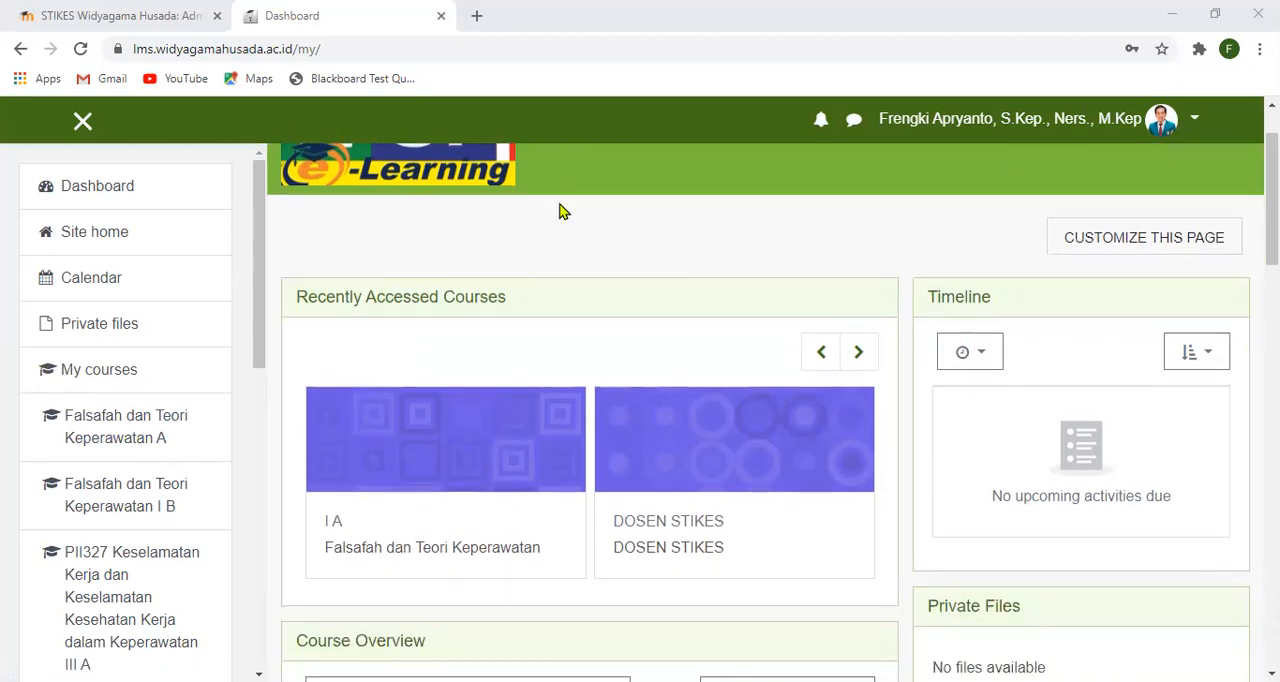
scroll(560, 211, down, 1)
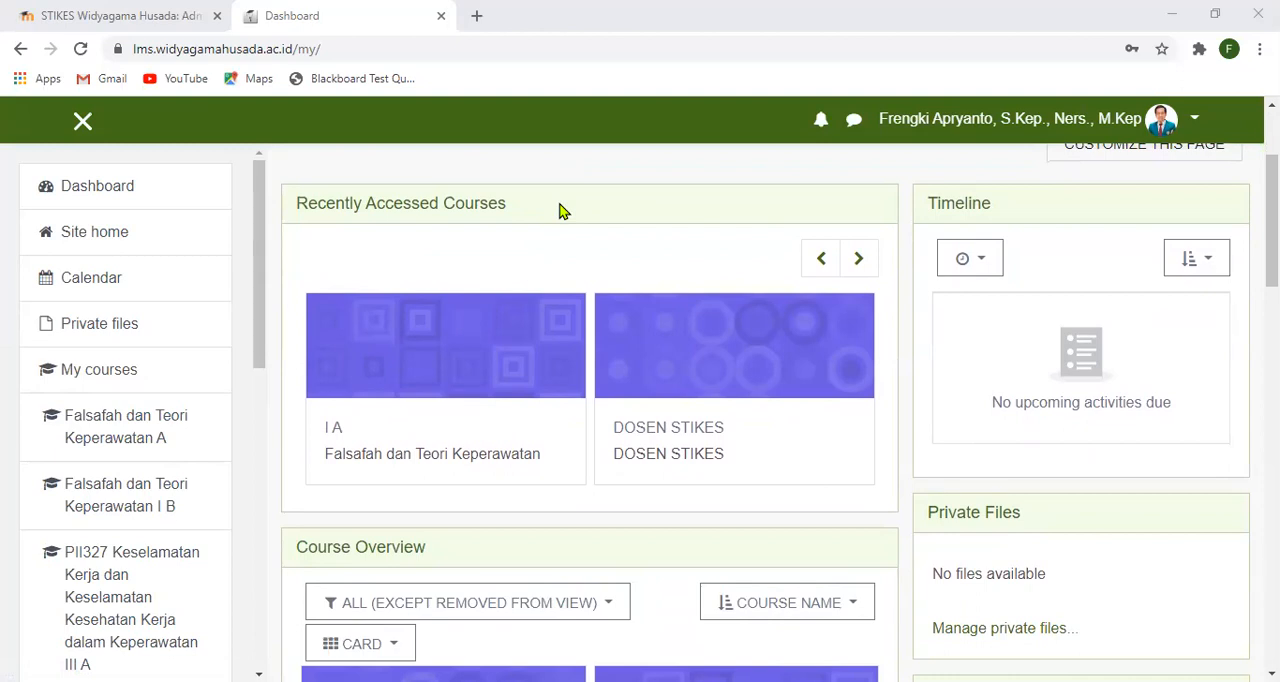
- Open the Falsafah dan Teori Keperawatan course of class I A and turn editing on
click(440, 462)
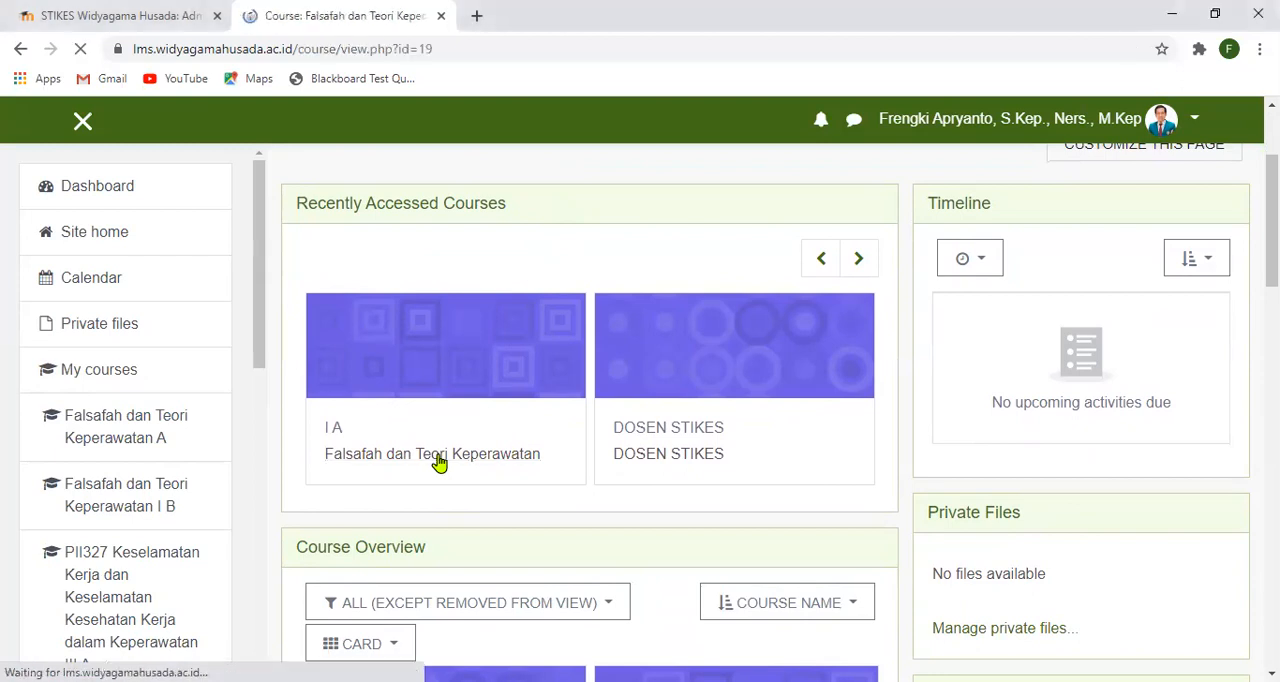
scroll(440, 462, down, 5)
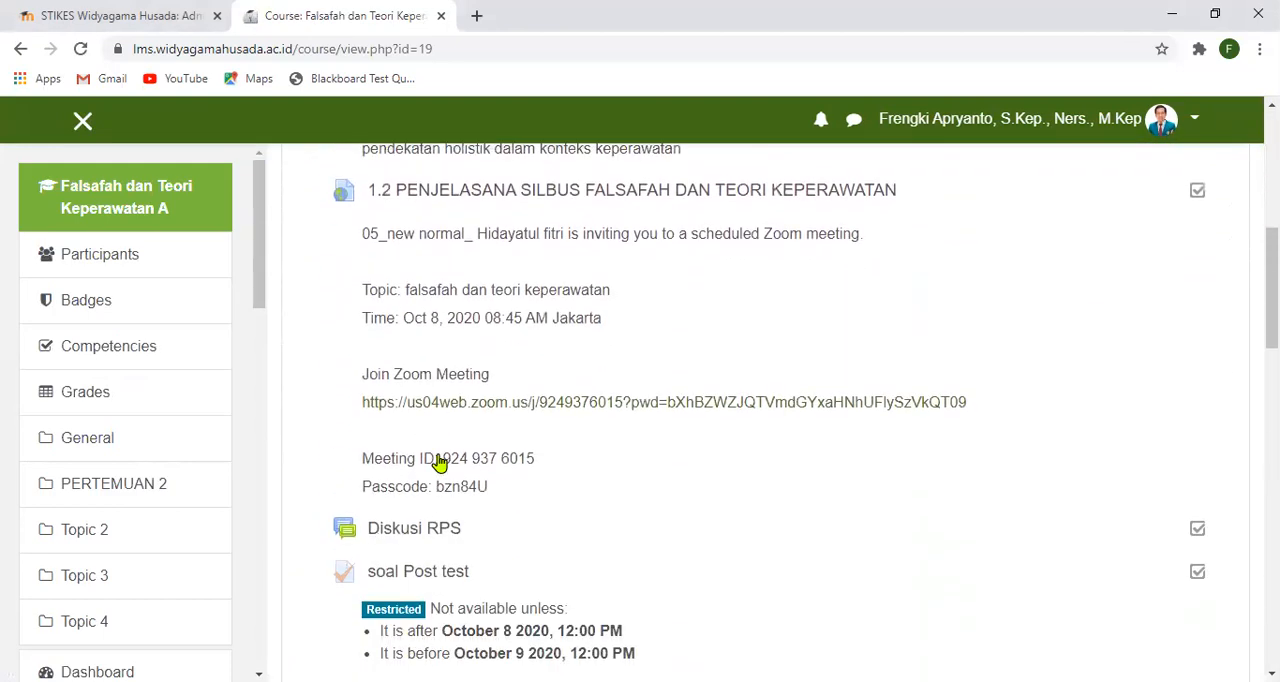
scroll(440, 462, down, 4)
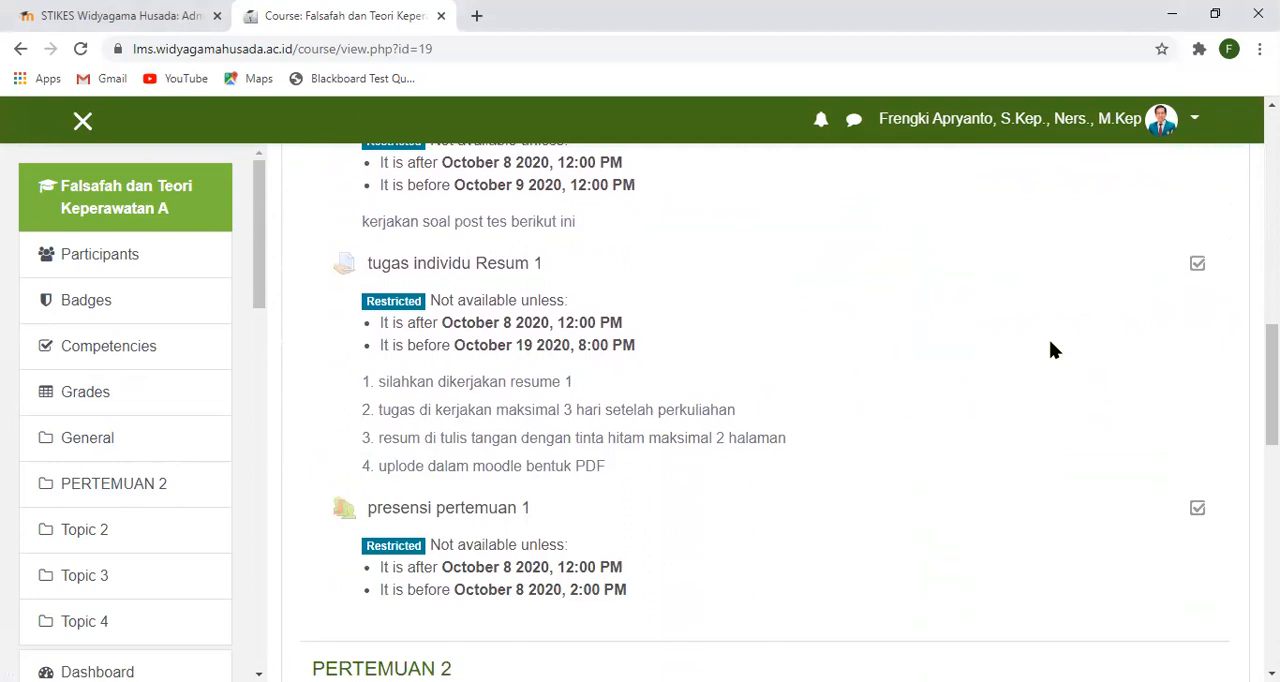
scroll(1050, 349, down, 2)
scroll(1050, 349, up, 10)
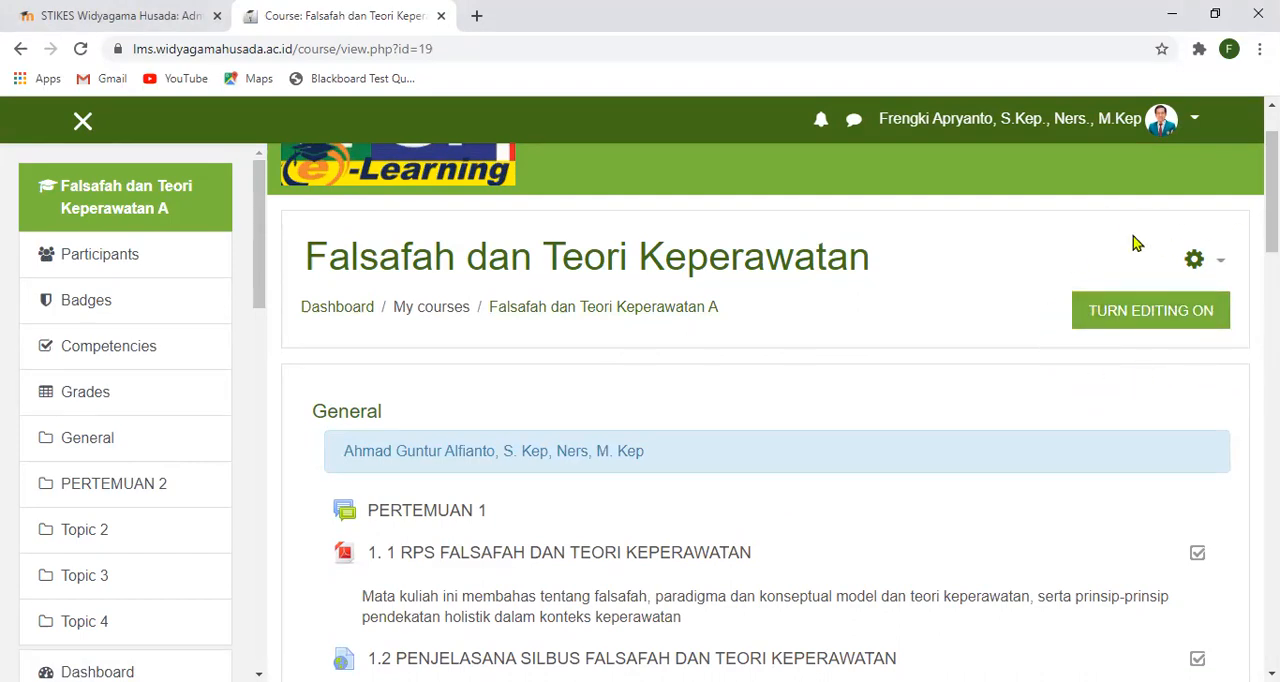
click(1197, 314)
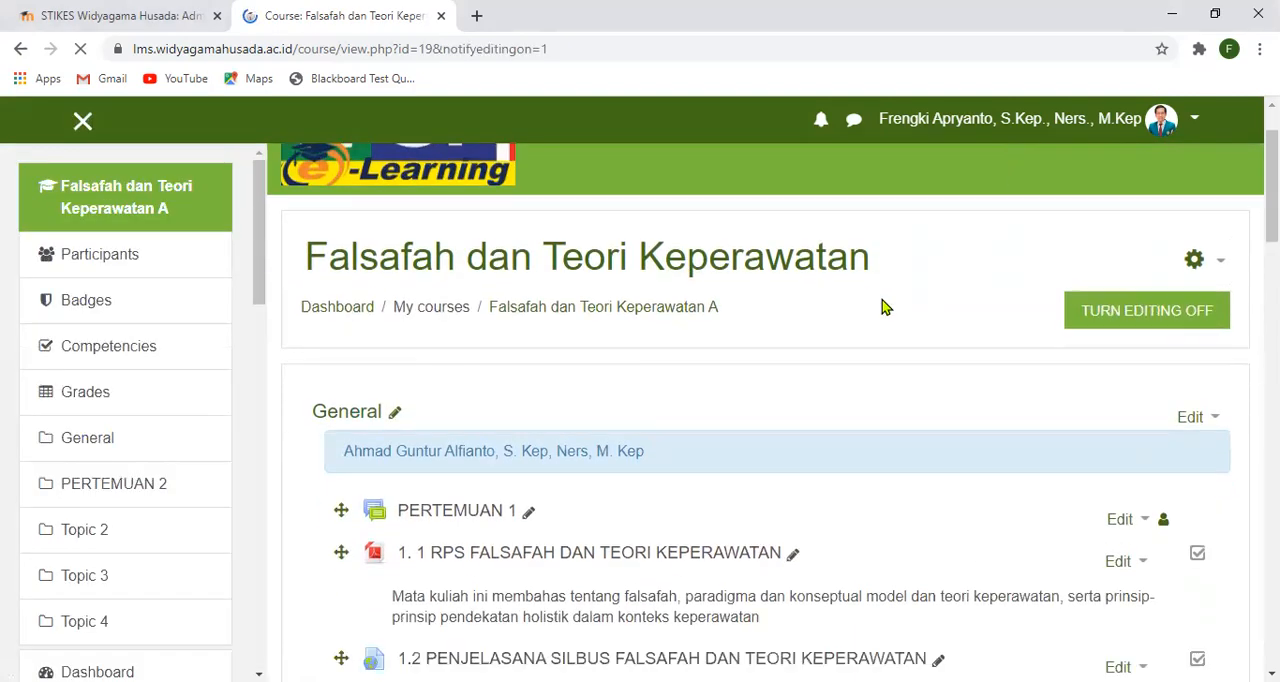
- Add several new topic sections after Topic 4 at the end of the course
scroll(882, 307, down, 15)
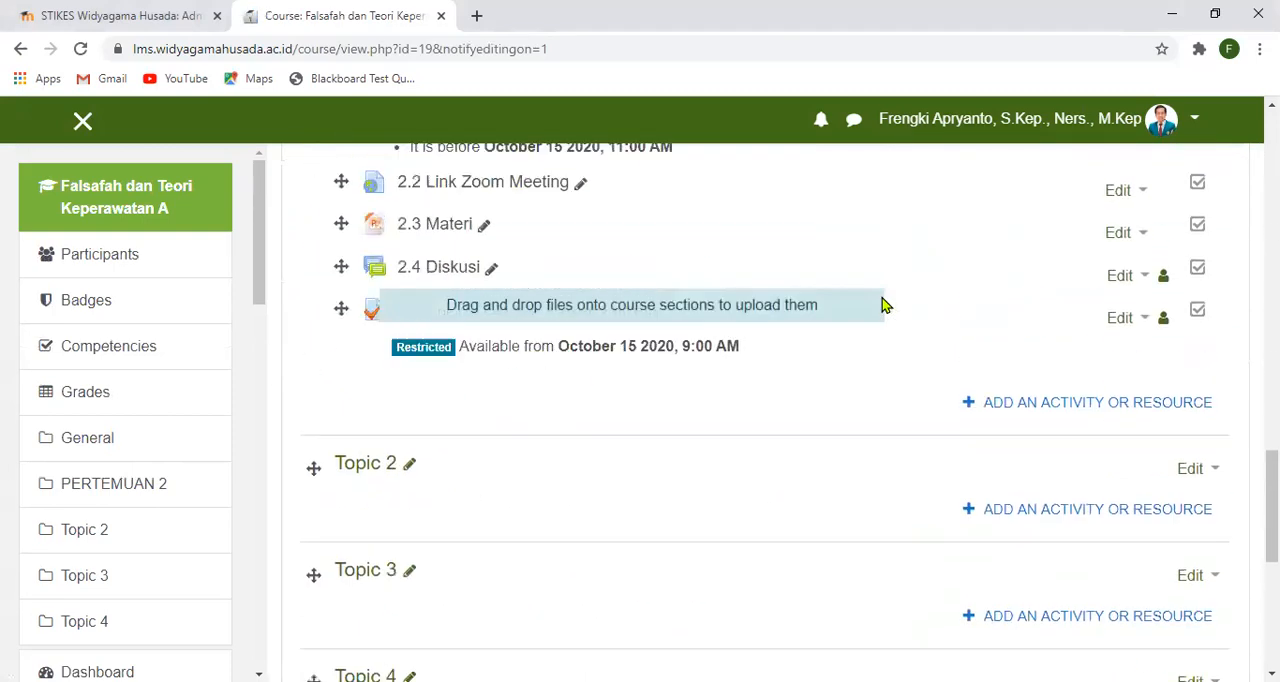
scroll(882, 307, down, 4)
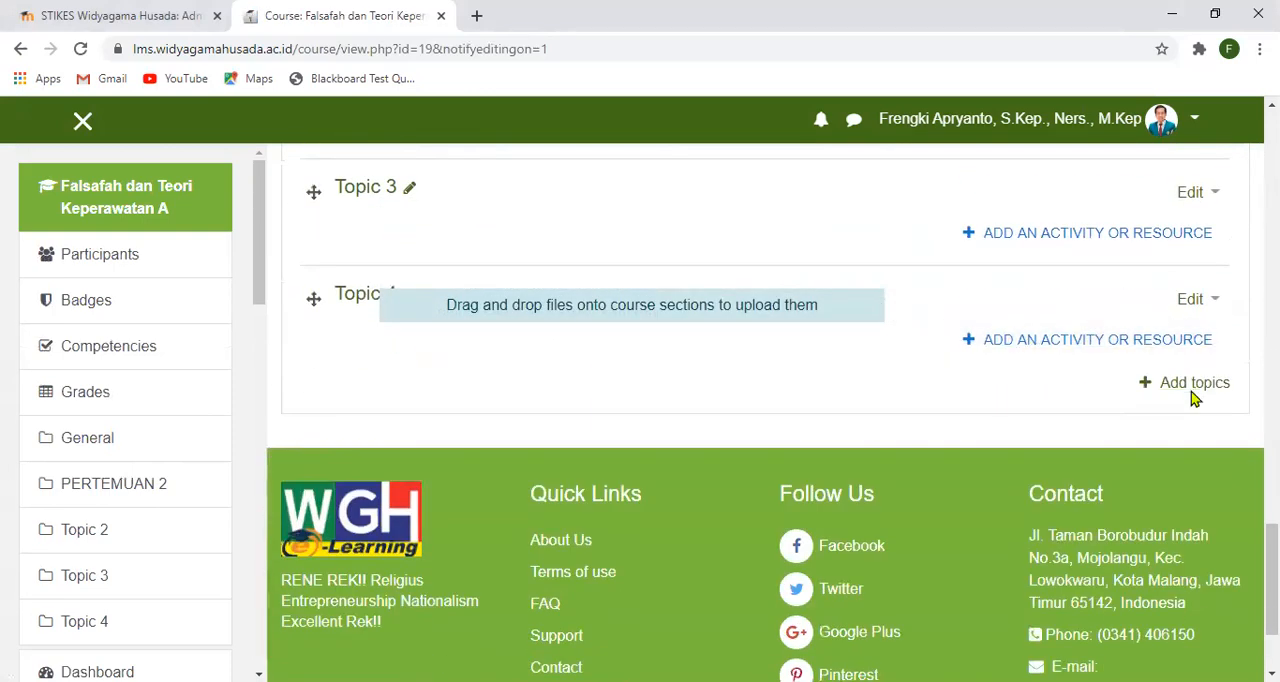
click(1192, 390)
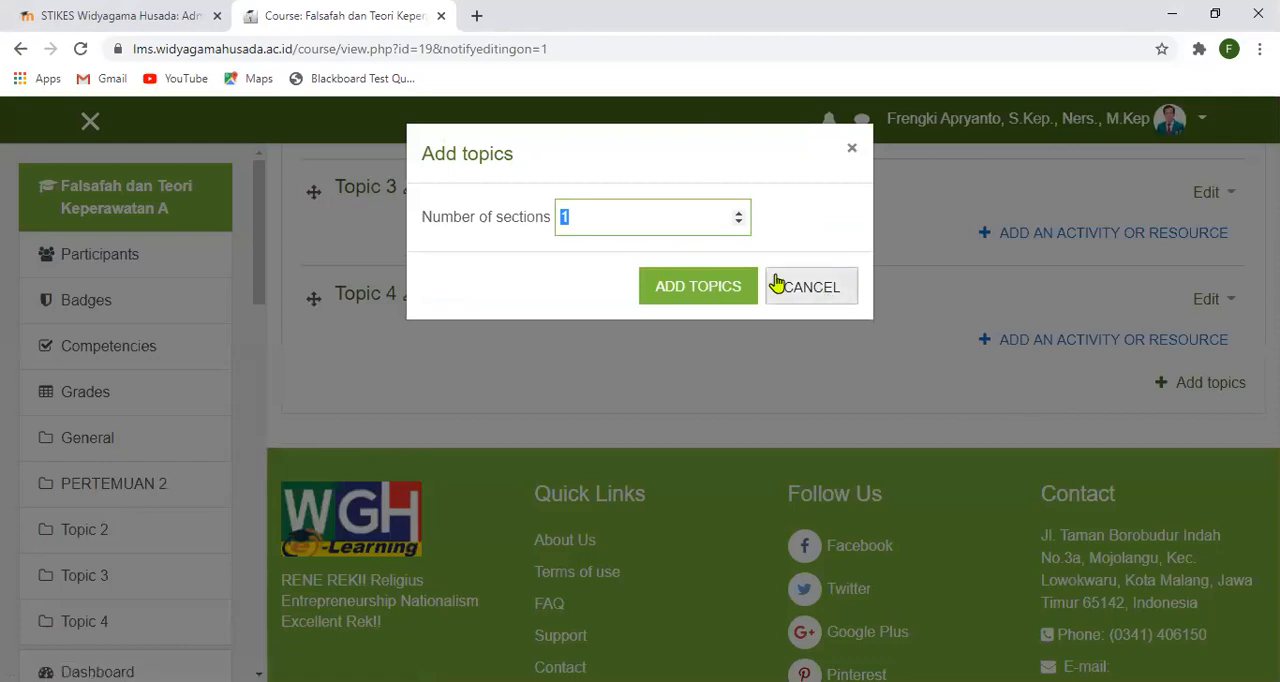
click(740, 215)
click(741, 221)
click(741, 213)
click(741, 213)
click(741, 213)
click(741, 213)
click(741, 213)
click(741, 213)
click(718, 296)
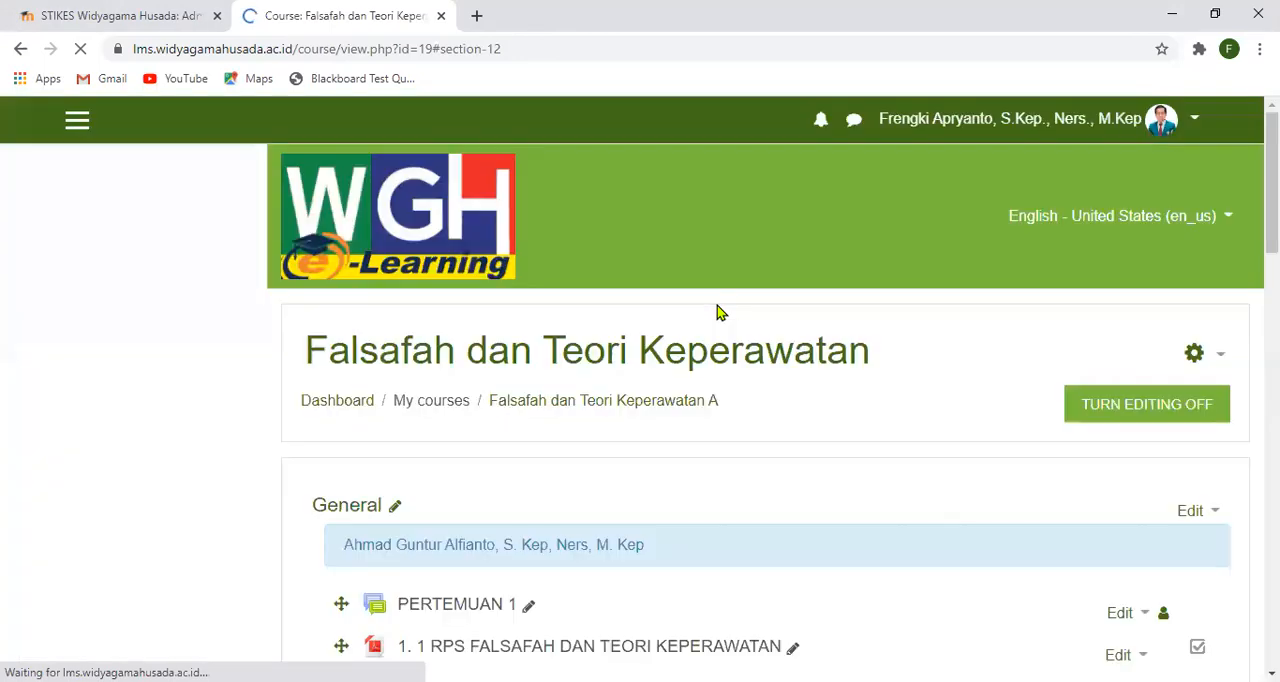
- Rename the Topic 8 section as "Ujian Tengah Semester"
scroll(686, 352, up, 7)
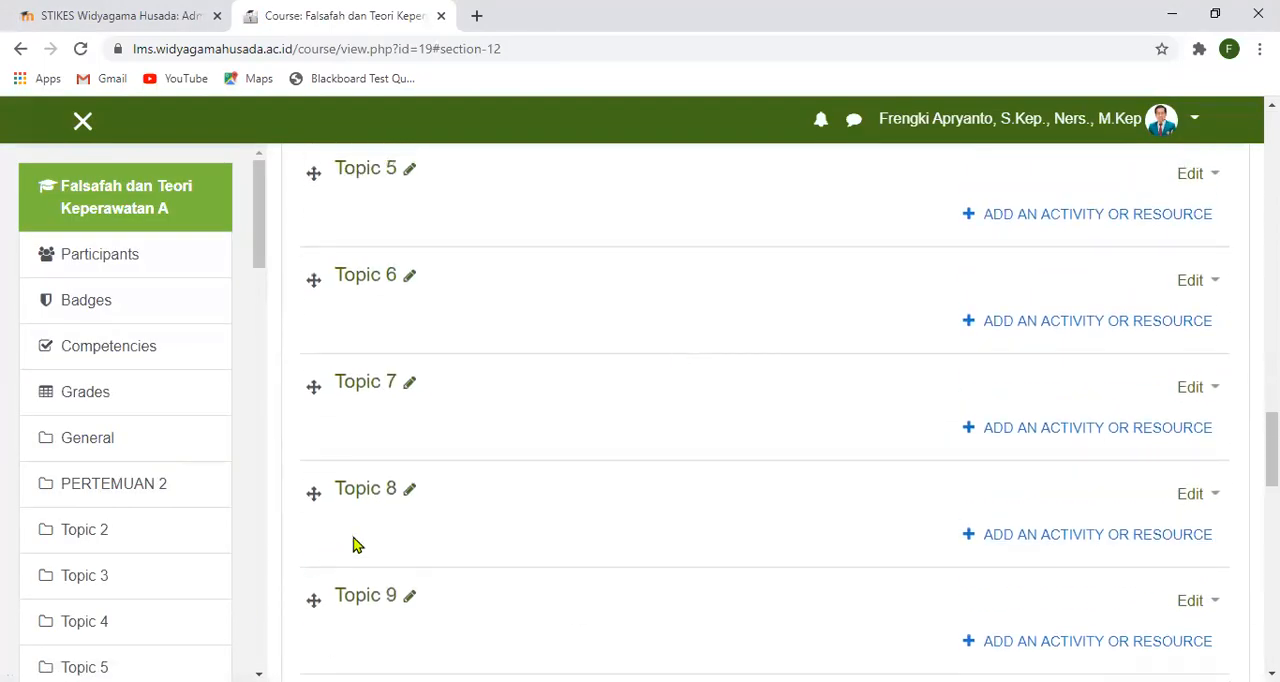
click(409, 490)
text(Ujian Tengah Semester)
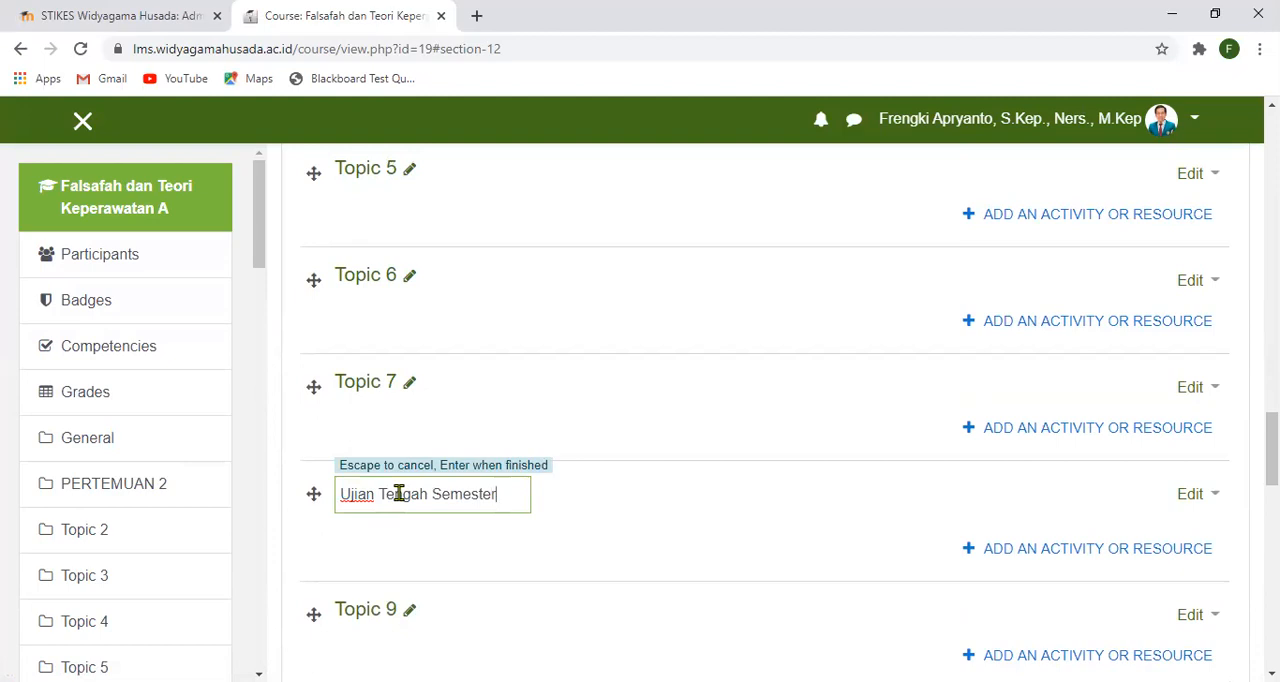
key(Escape)
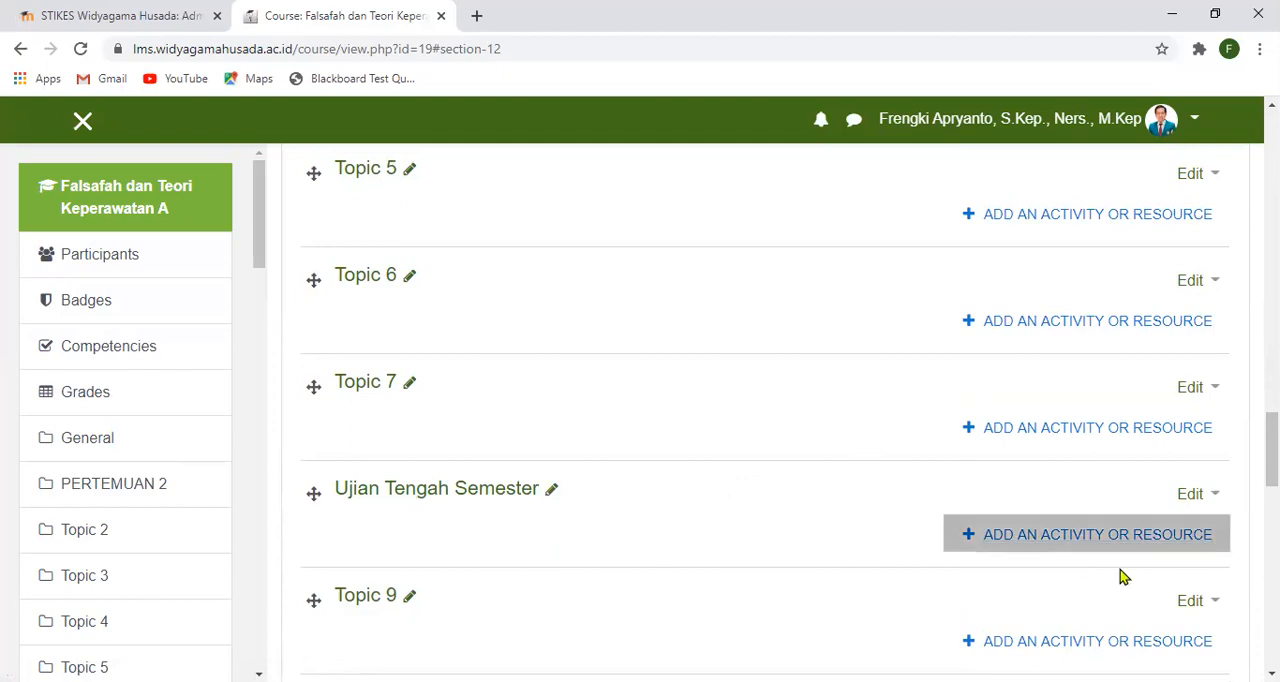
- Add a Quiz activity to the Ujian Tengah Semester section
click(995, 543)
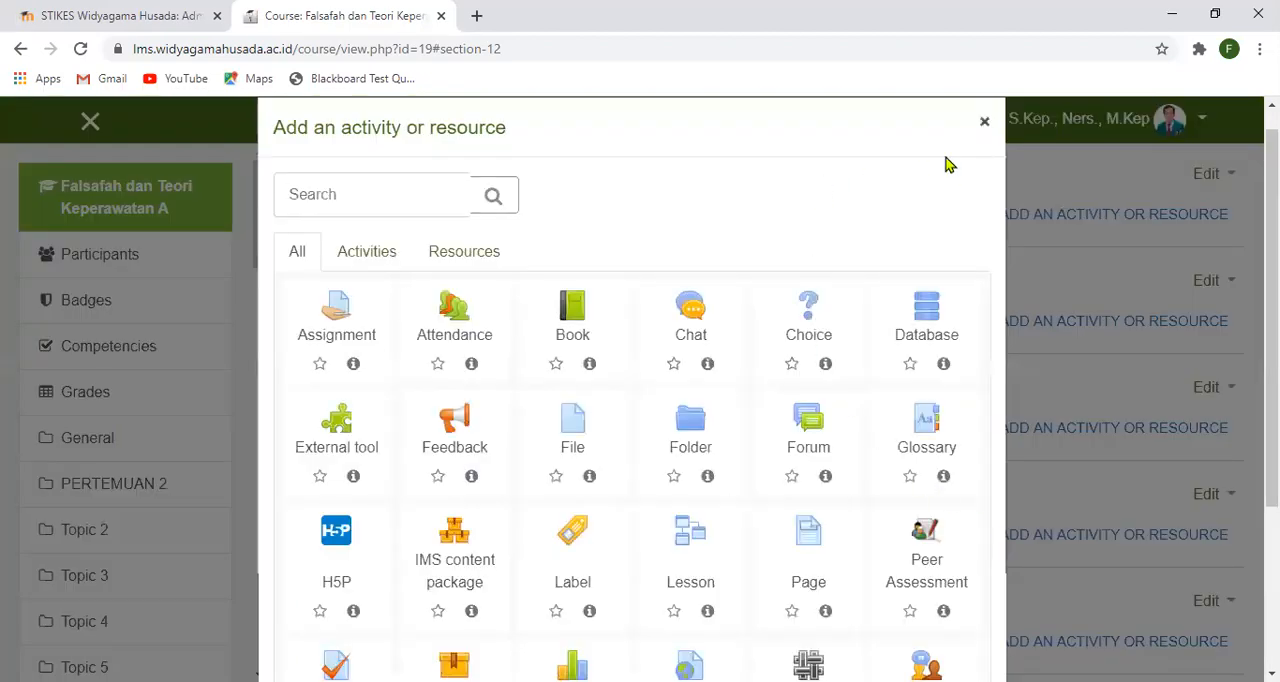
drag(817, 92, 701, 195)
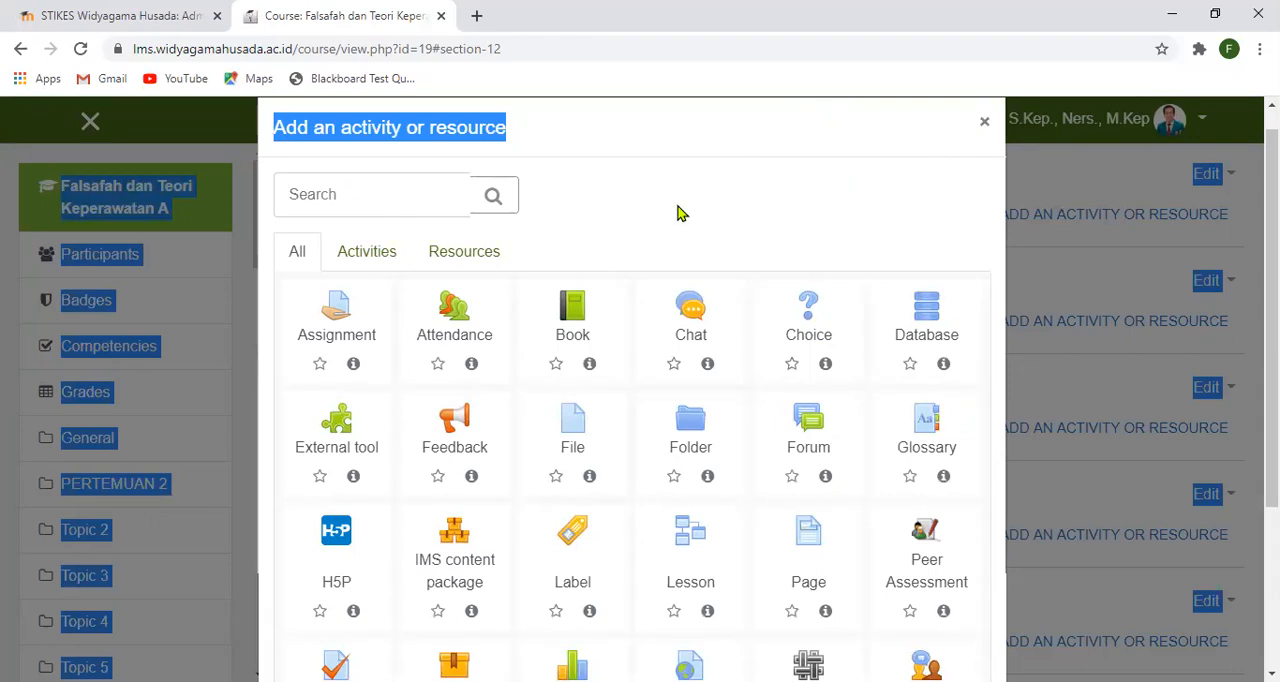
click(678, 207)
scroll(668, 242, down, 1)
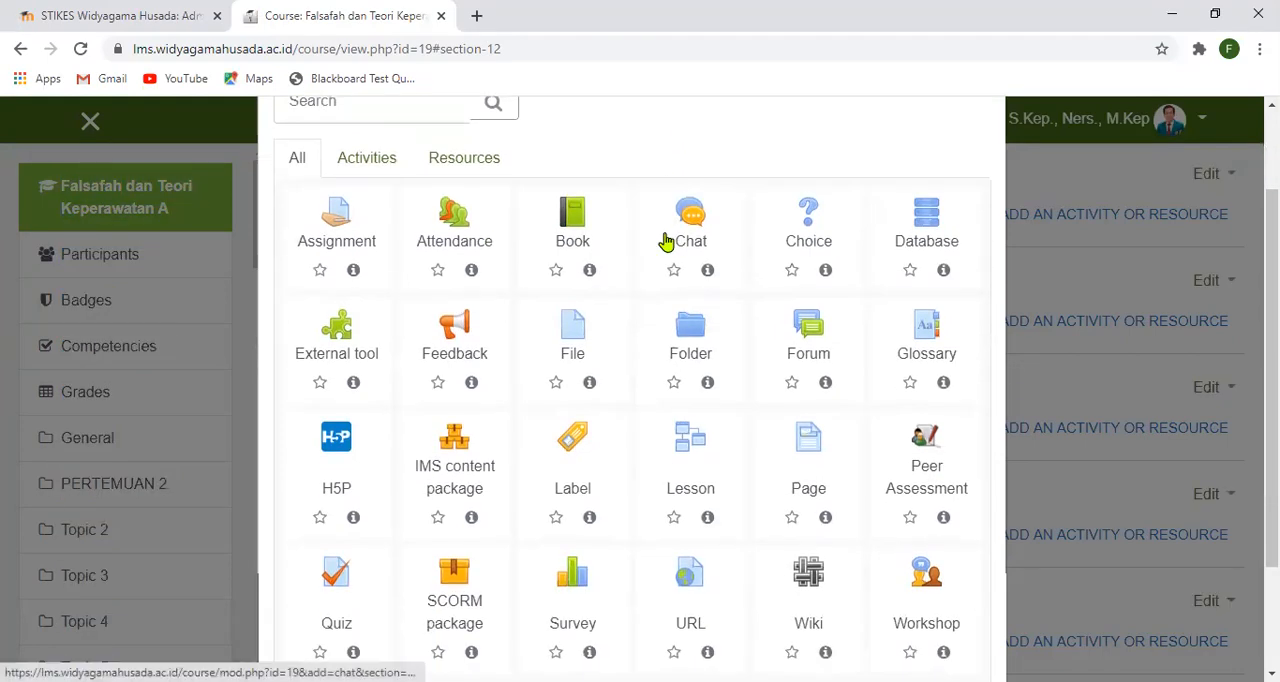
scroll(666, 242, down, 1)
scroll(666, 242, down, 1)
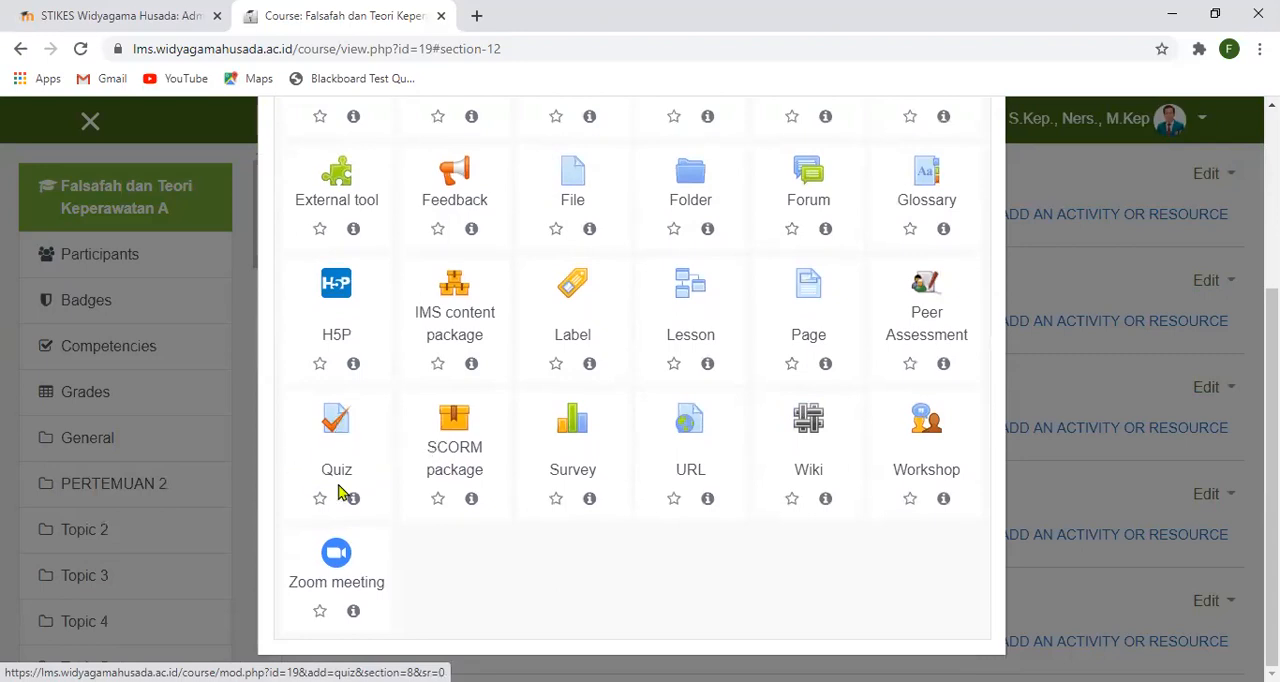
click(336, 420)
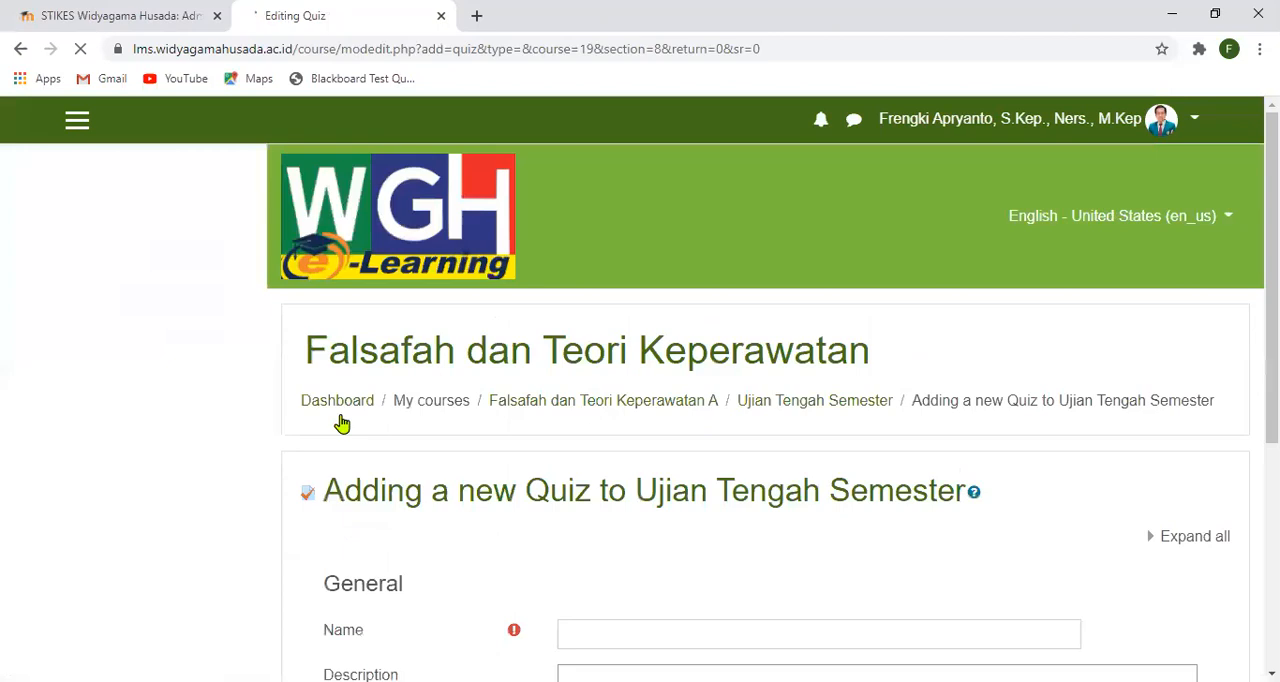
- Name the new quiz "UTS Falsafah dan Teori Keperawatan"
scroll(714, 420, down, 3)
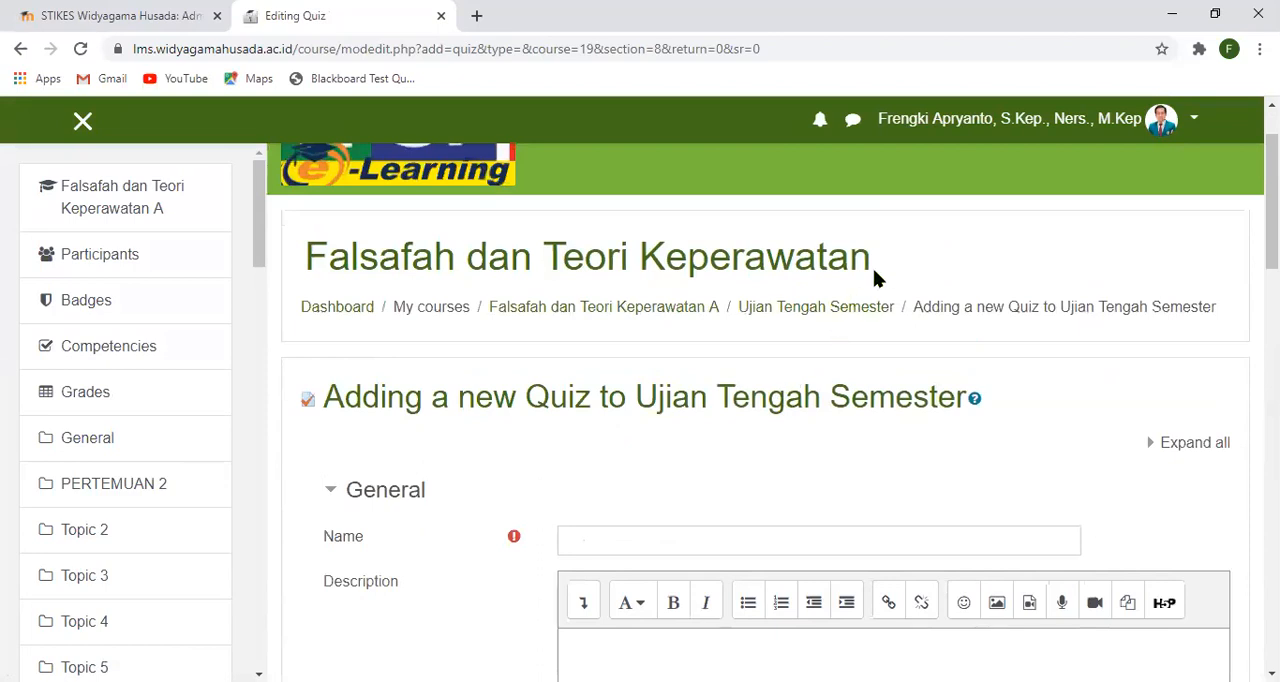
drag(313, 262, 871, 257)
click(871, 257)
click(687, 543)
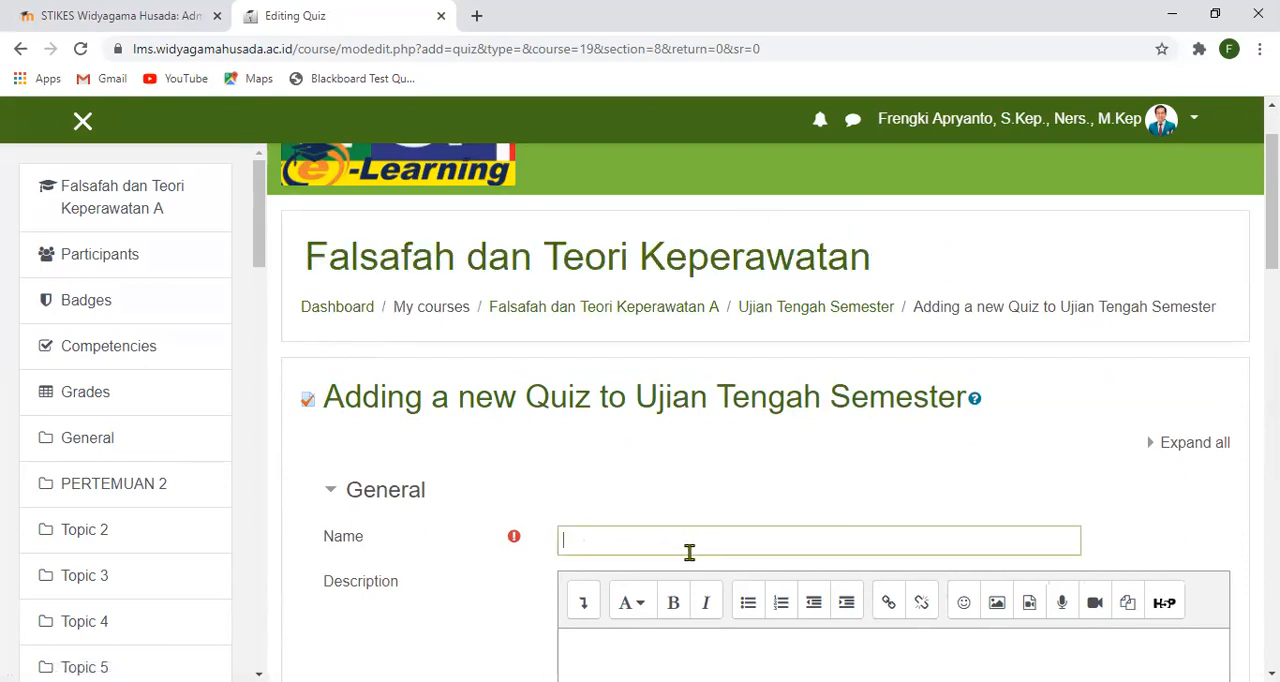
text(U)
text(j)
text(ia)
key(BackSpace)
key(BackSpace)
key(BackSpace)
text(TS Falsaf)
key(BackSpace)
text(fah dan Teori)
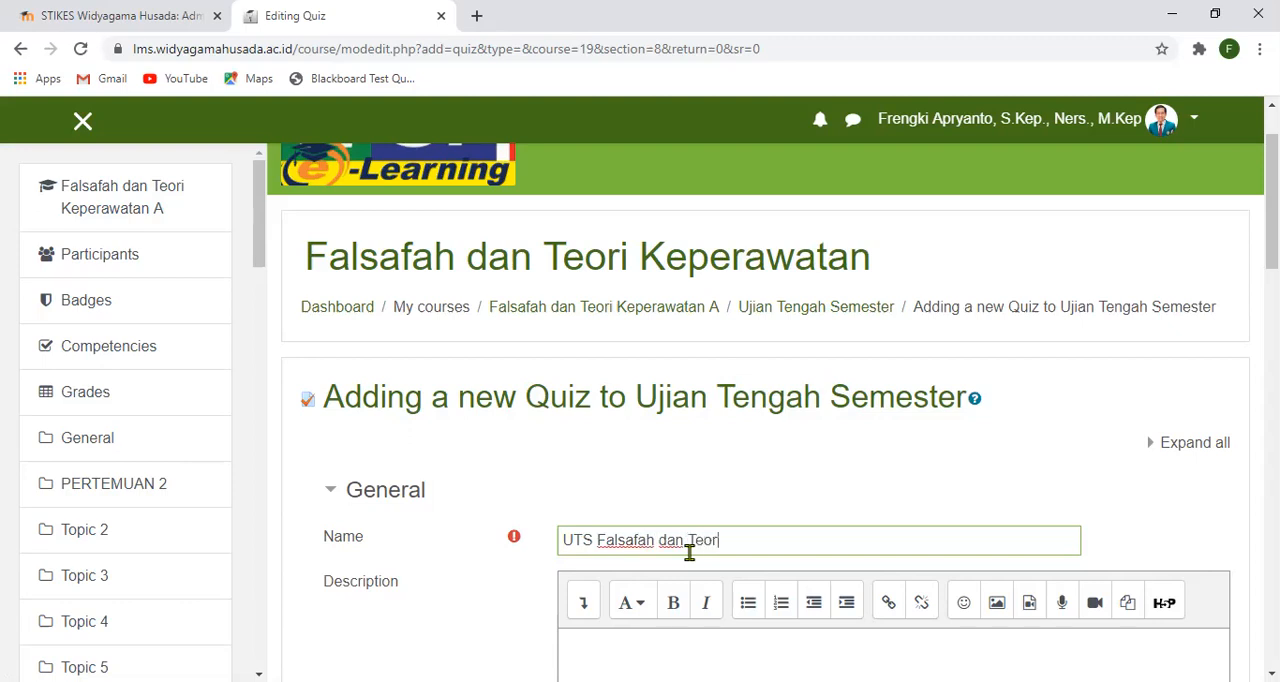
text( Keperawatan)
- Set the quiz description to display on the course page
scroll(680, 505, down, 2)
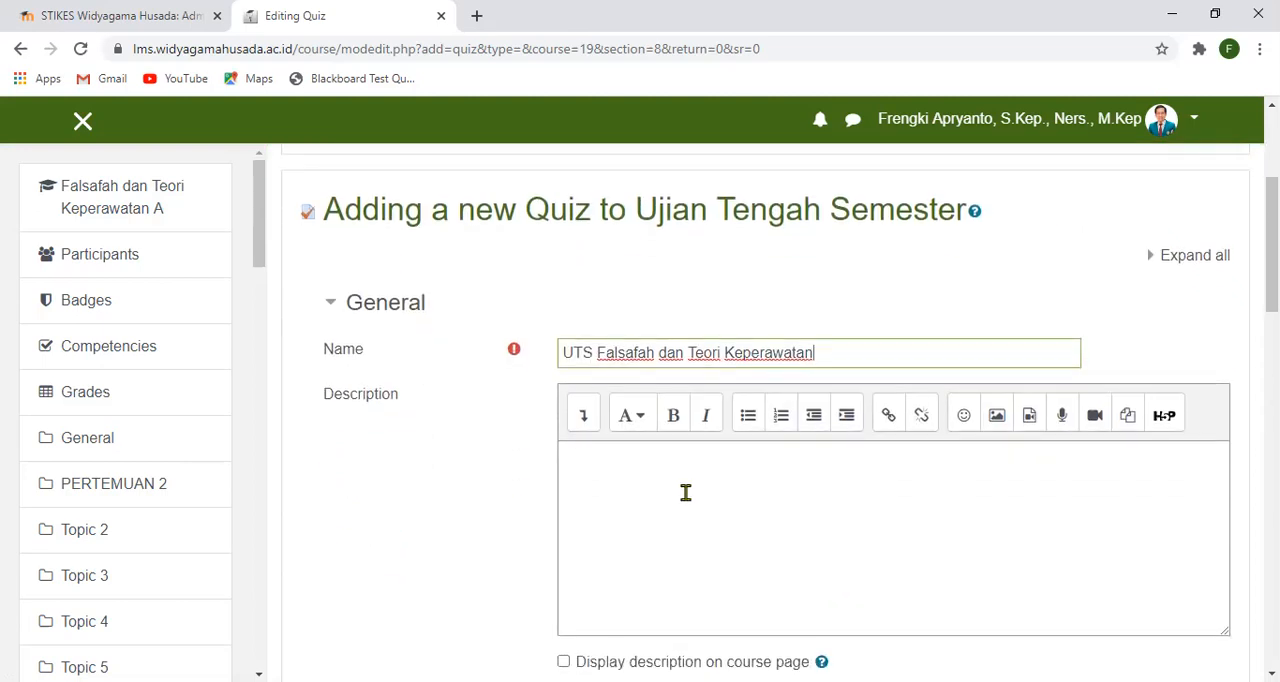
click(844, 476)
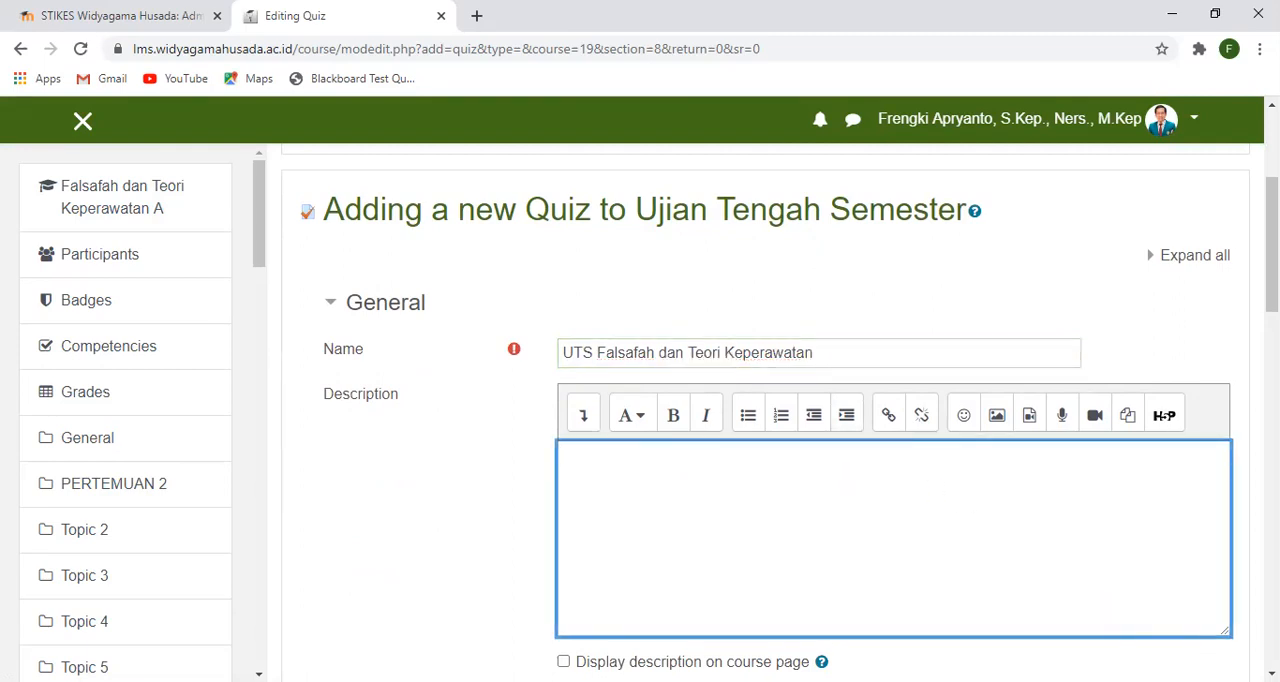
scroll(674, 534, down, 2)
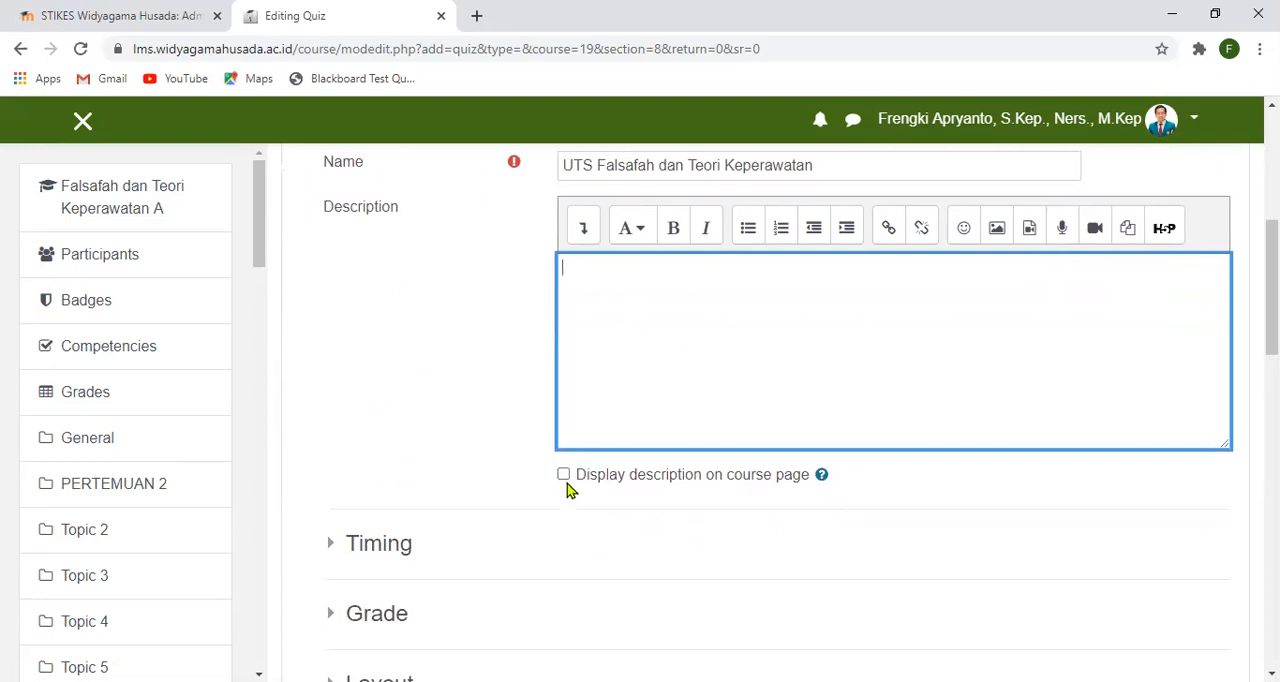
click(563, 475)
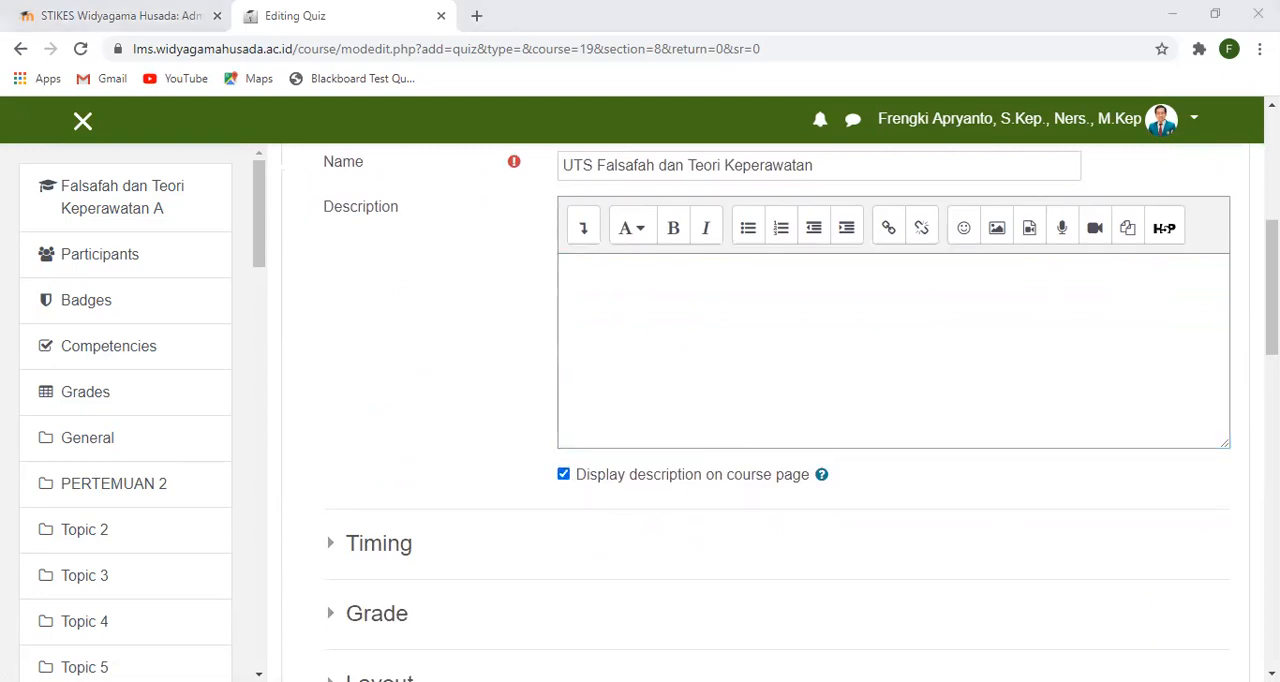
- Enter the quiz description "UTS dilaksanakan pada tanggal 26 Oktober 2020" with "Pukul : 08.00-10.00 WIB" on a second line
click(744, 307)
text(UTS dilaksanakan)
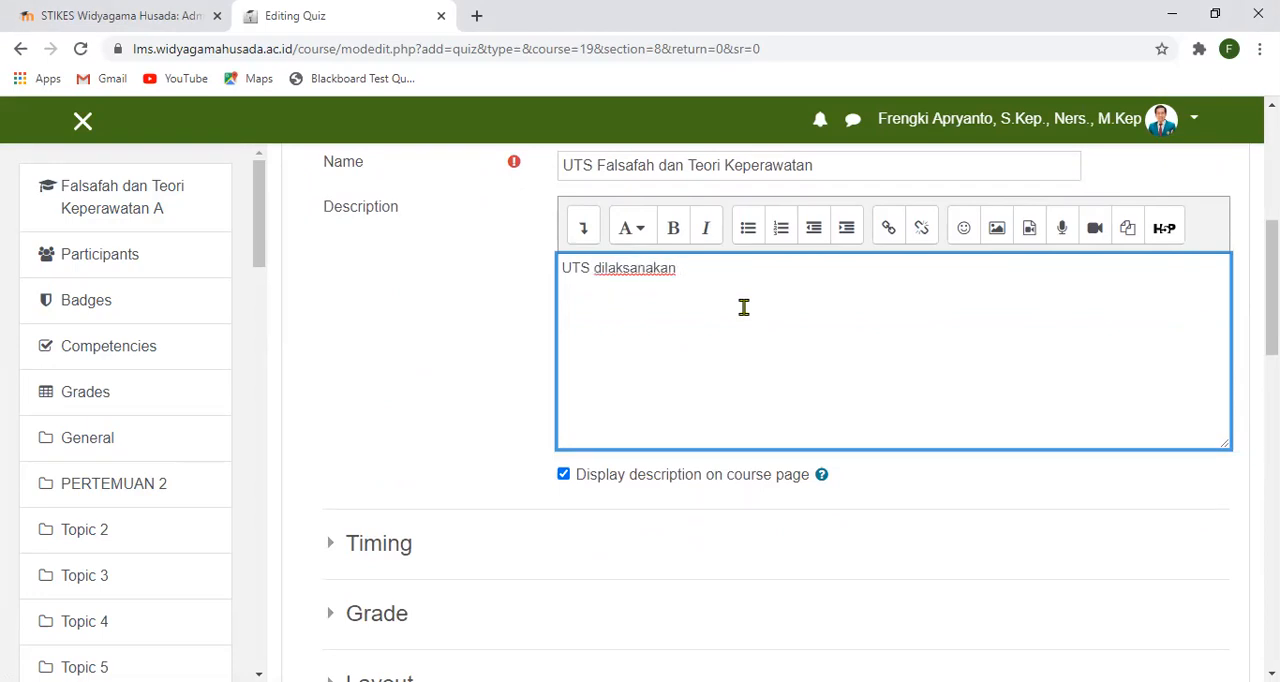
text( pada tanggal 26 )
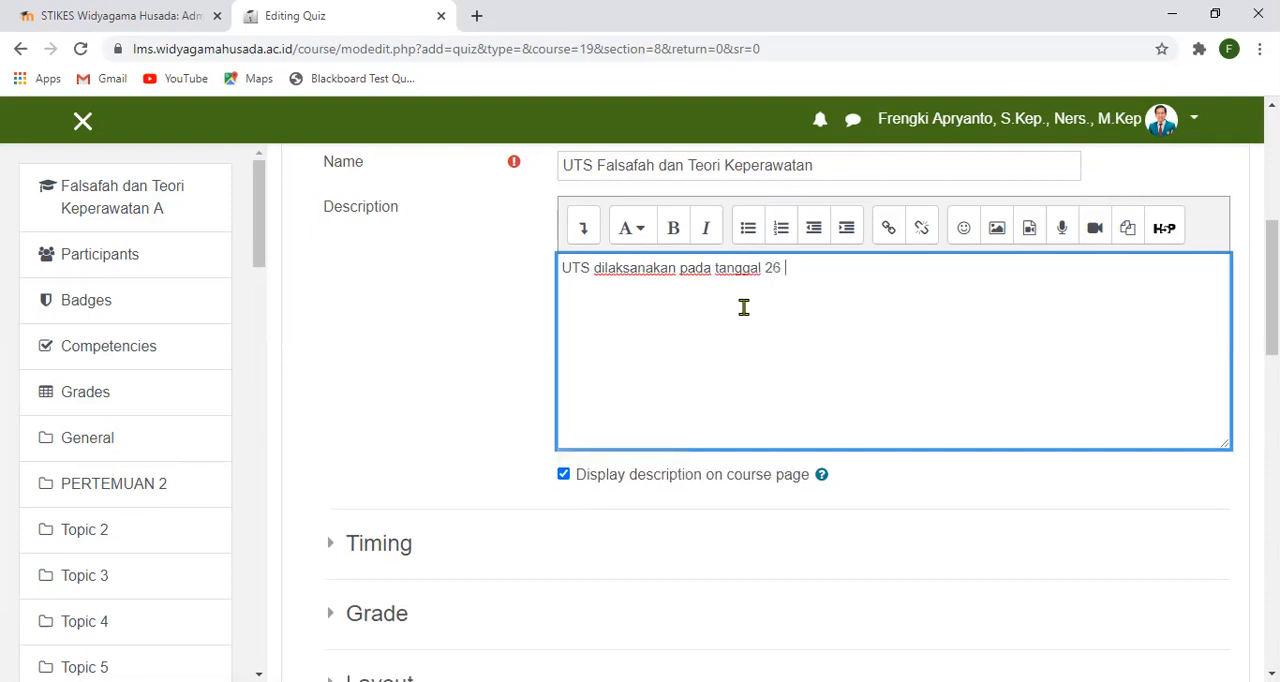
text(Oktober 2020)
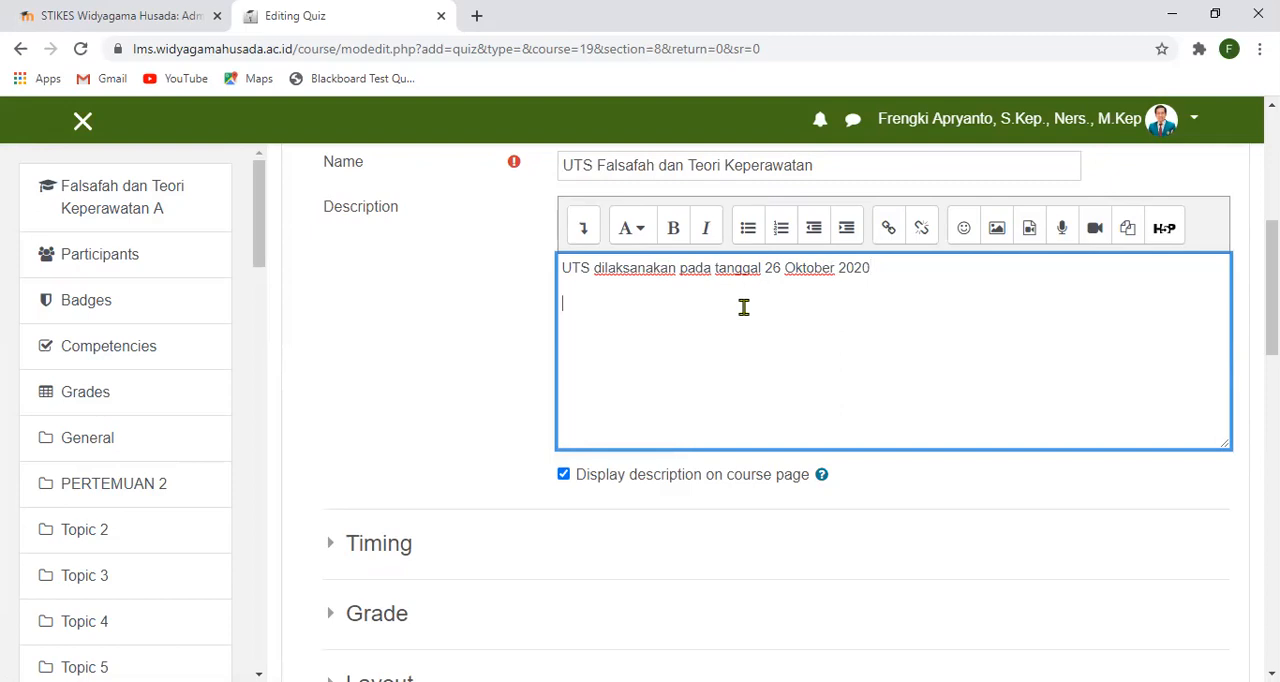
text(2Pukul)
text( ; )
text(: )
text(08)
text(.00)
text(-)
text(10.00 WIB)
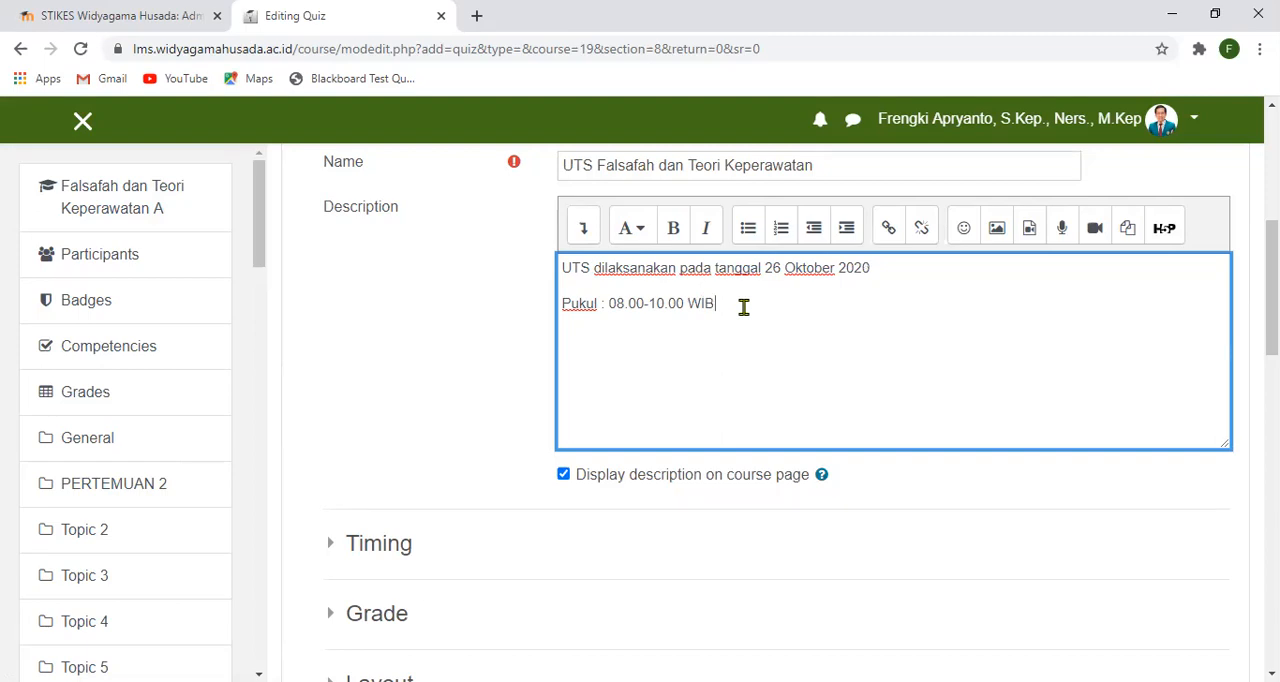
- Enable the opening and closing dates in the quiz's Timing settings
scroll(766, 337, down, 1)
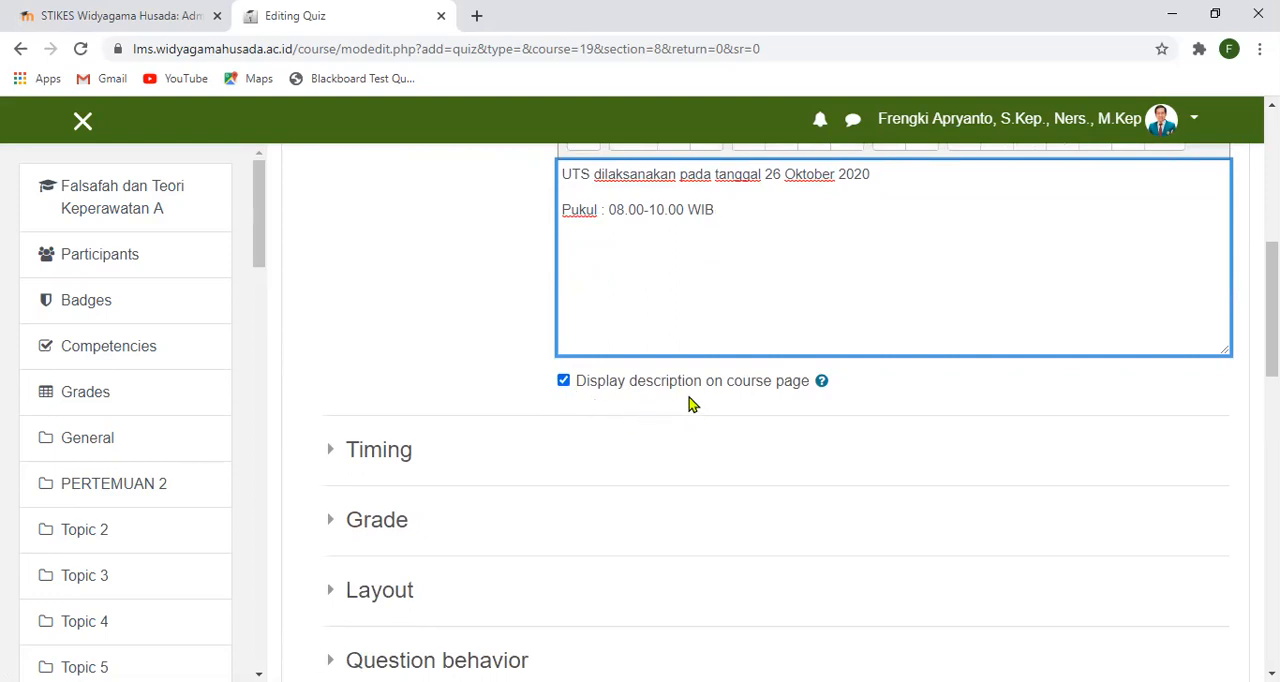
scroll(434, 440, down, 1)
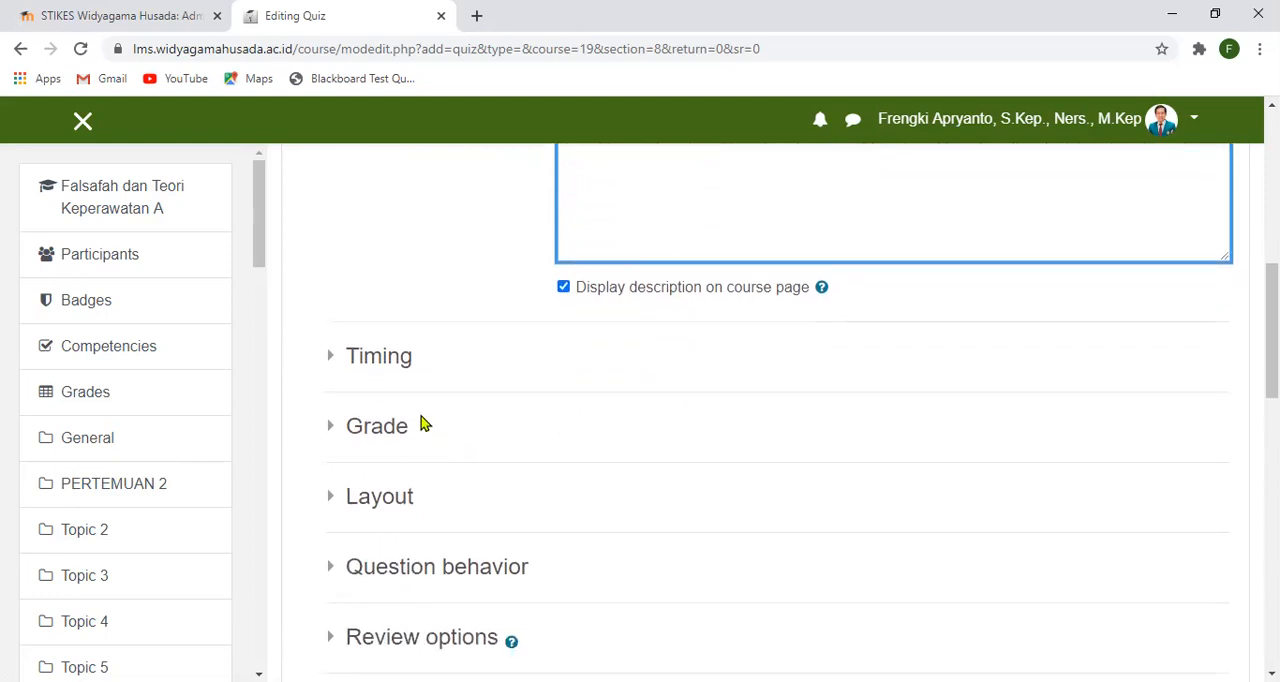
click(331, 362)
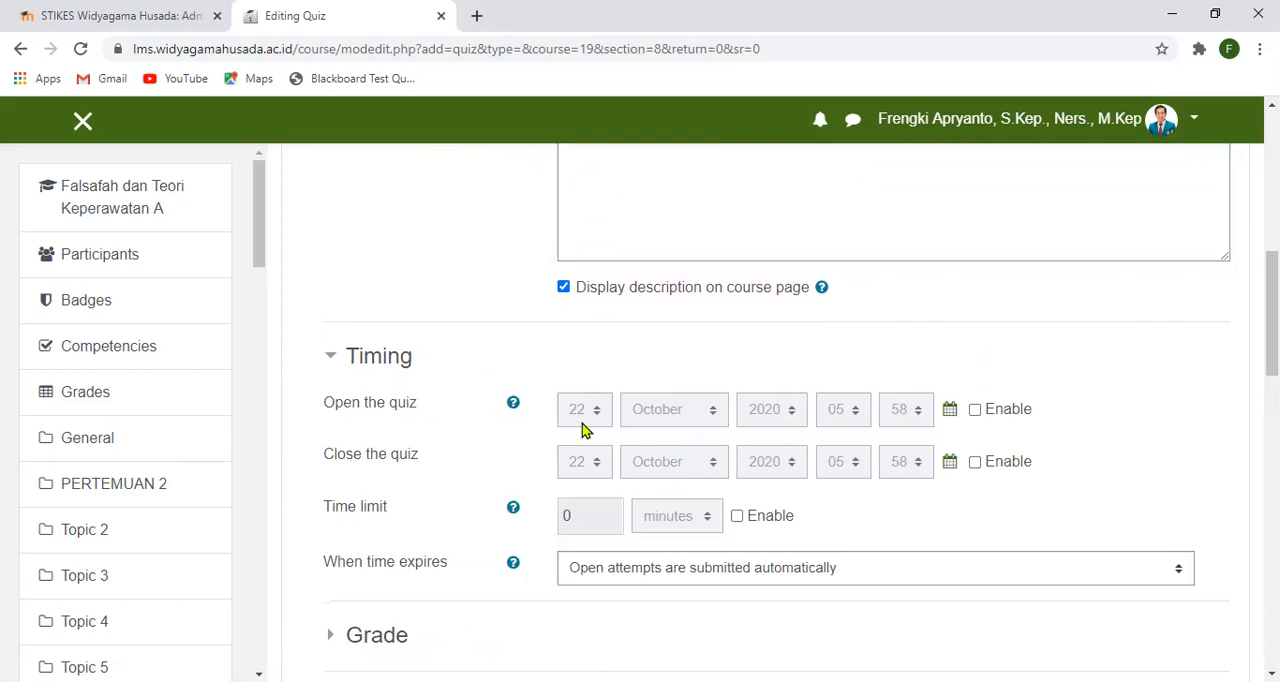
click(975, 410)
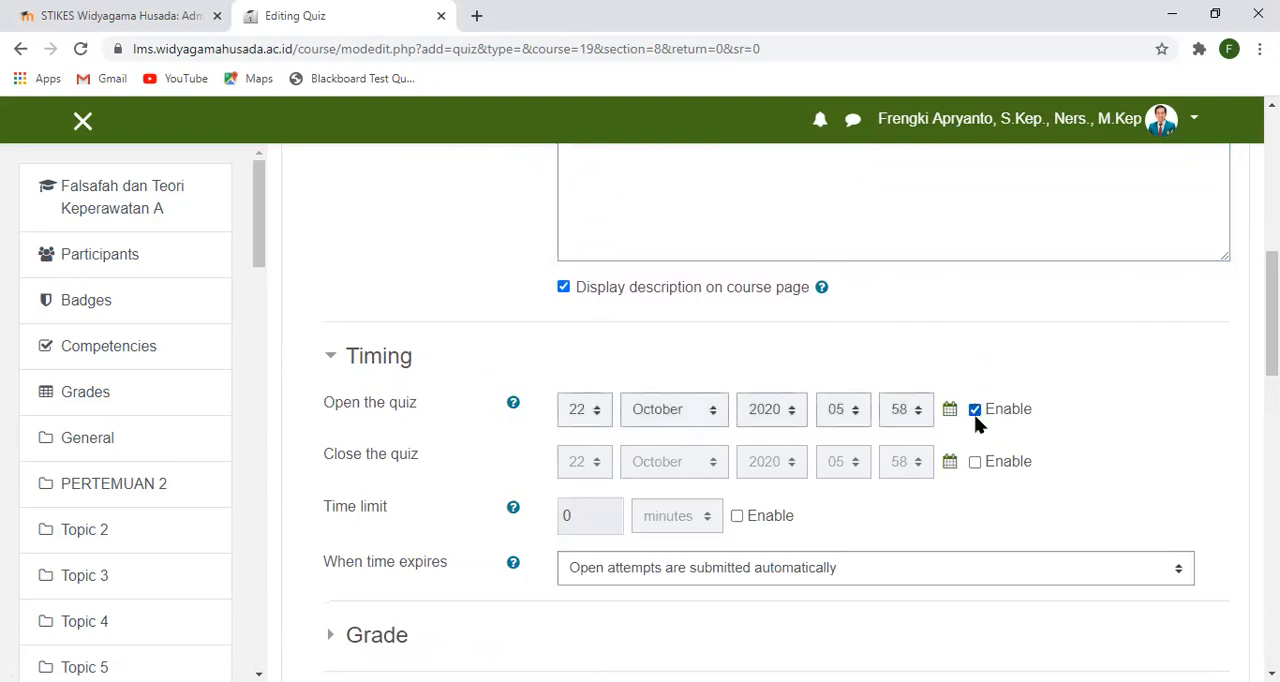
click(975, 462)
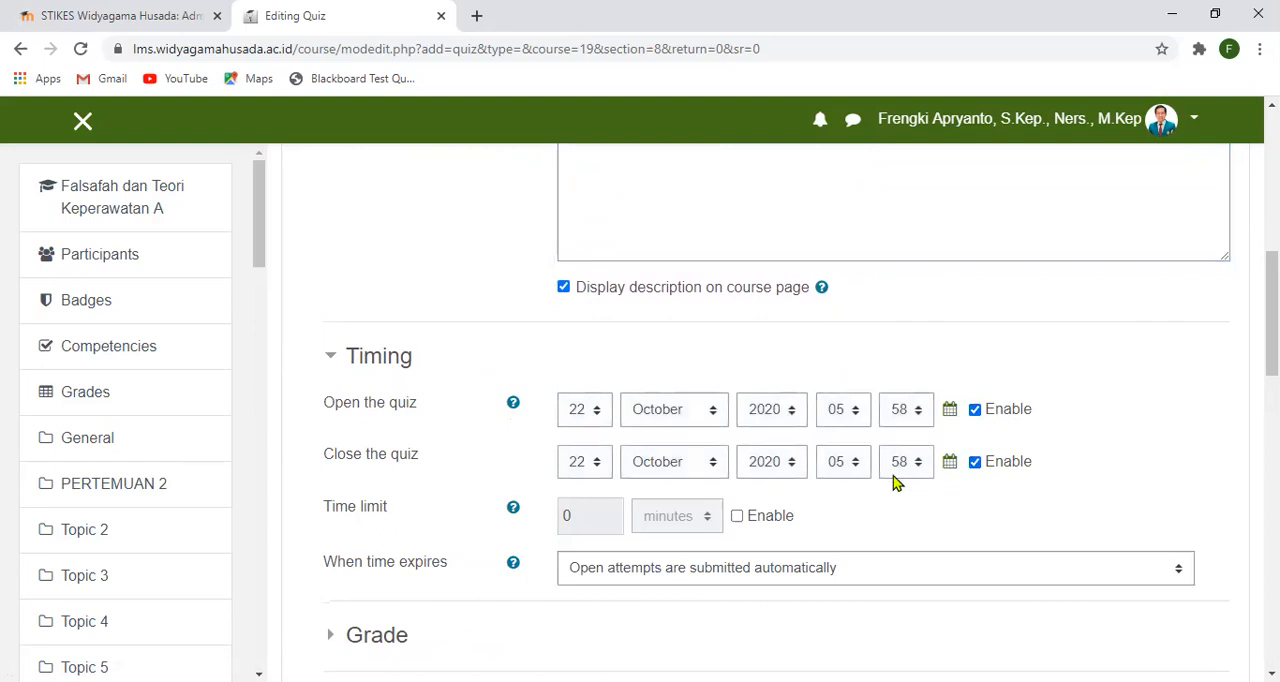
- Set the quiz's opening date to 26 October 2020 at 08:00
click(594, 417)
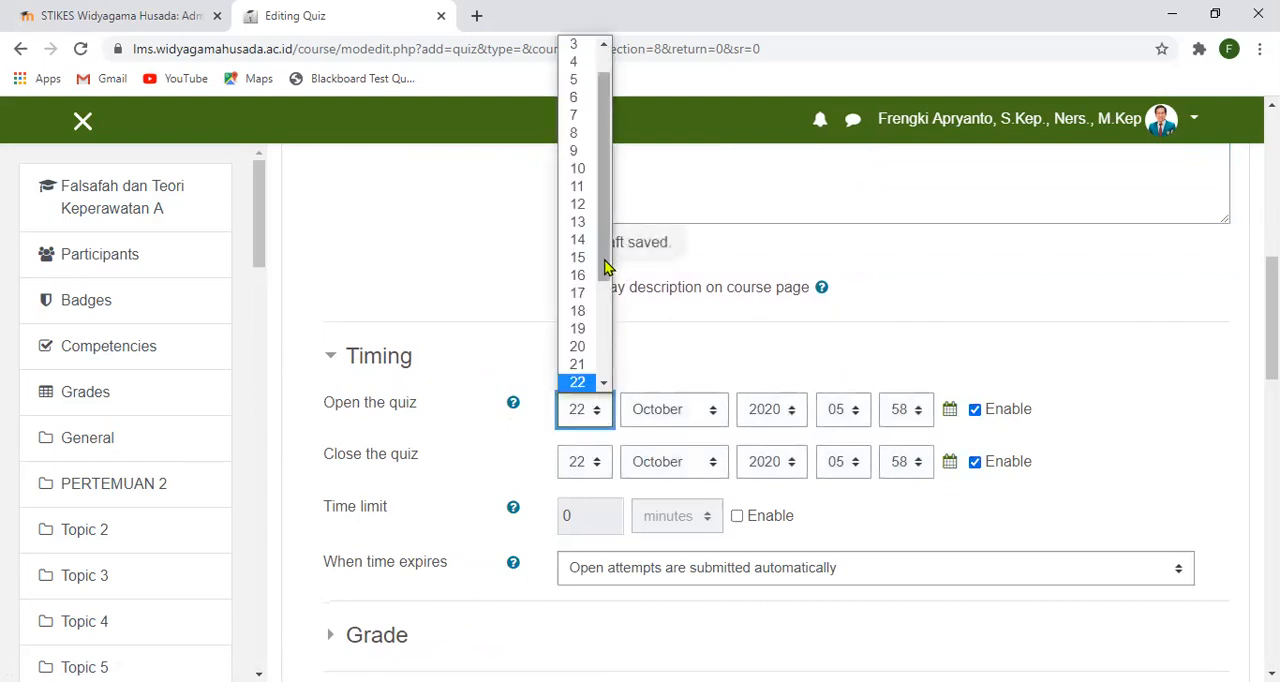
drag(603, 278, 604, 345)
click(579, 368)
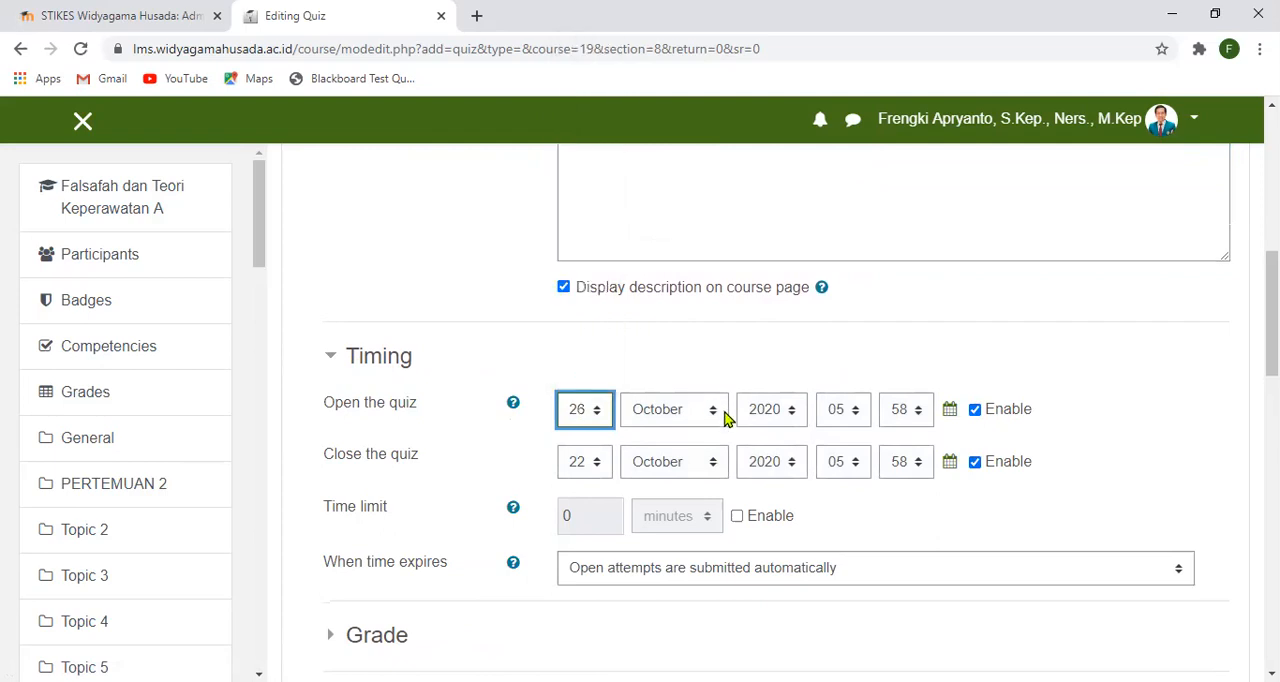
click(856, 416)
mouse_move(863, 320)
mouse_down()
mouse_move(872, 345)
mouse_move(866, 297)
mouse_up()
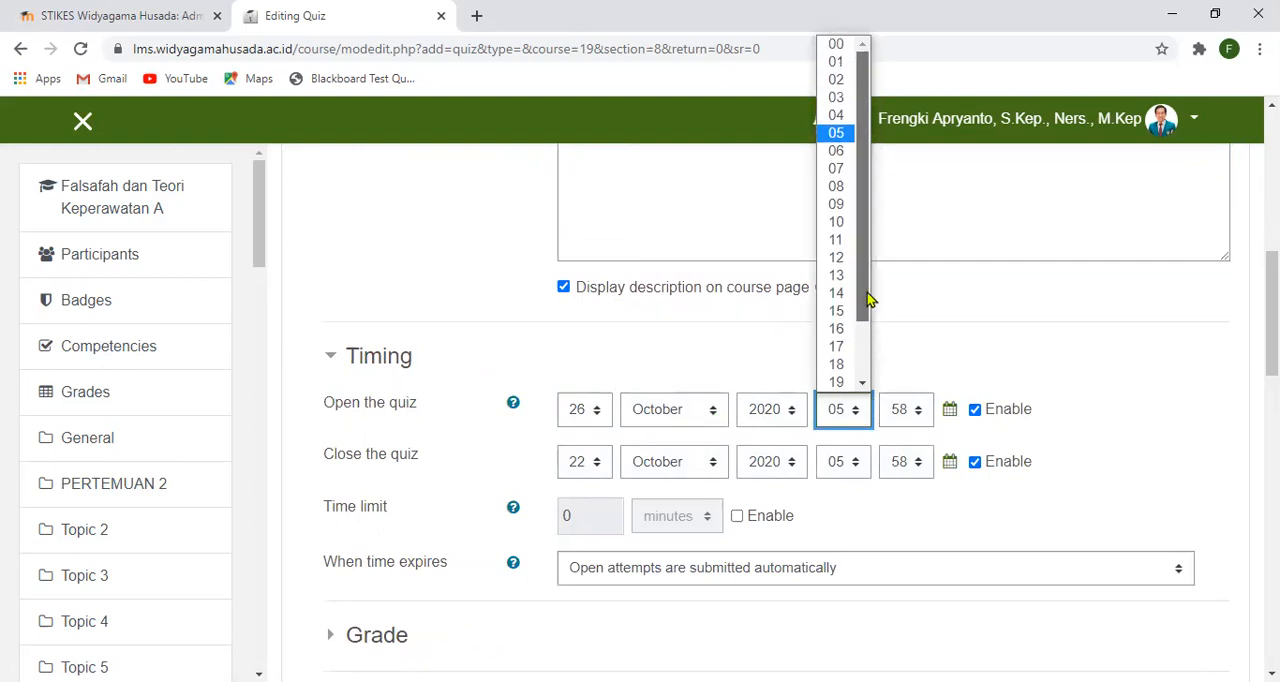
click(849, 187)
click(921, 422)
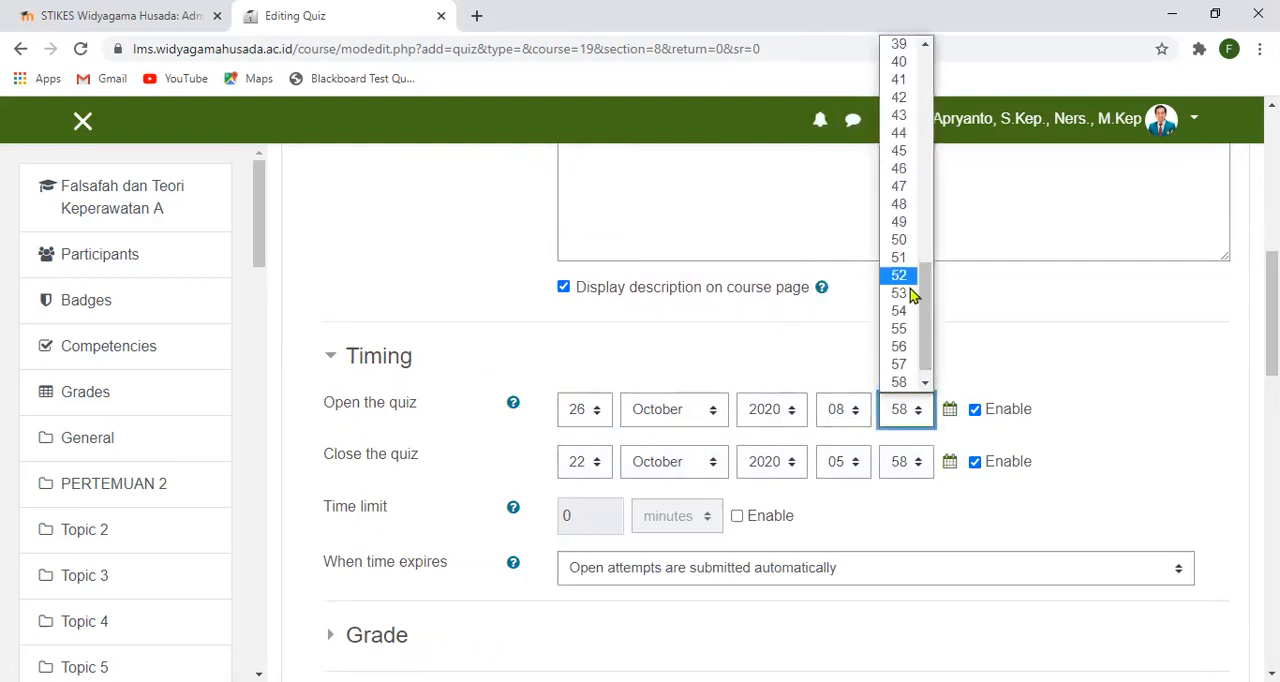
drag(935, 318, 933, 90)
click(903, 43)
- Set the quiz's closing date to 26 October 2020 at 10:30
click(597, 464)
drag(607, 258, 599, 330)
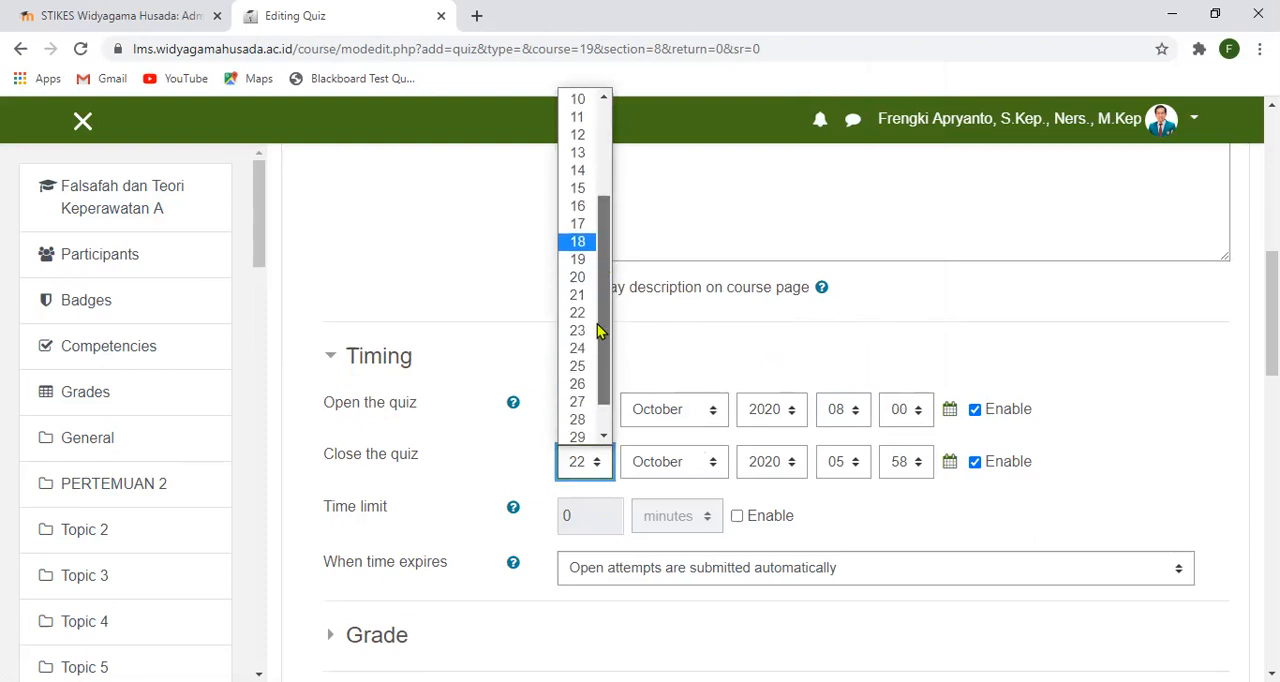
click(578, 384)
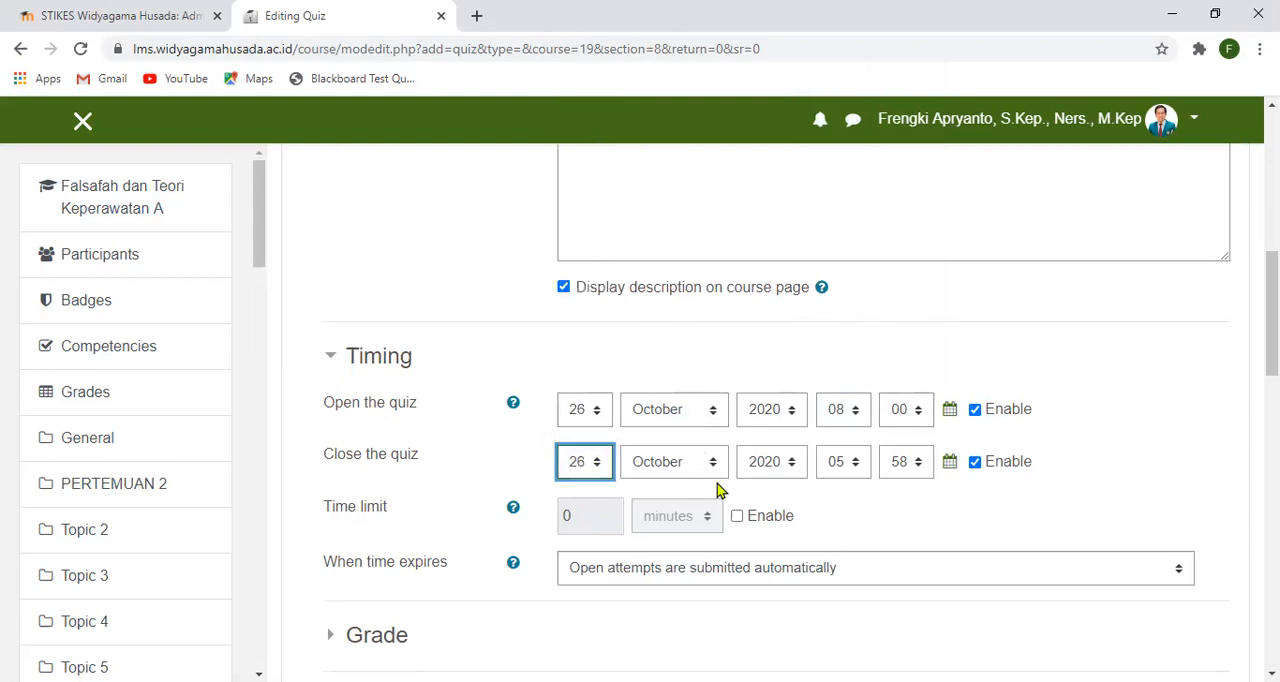
click(857, 463)
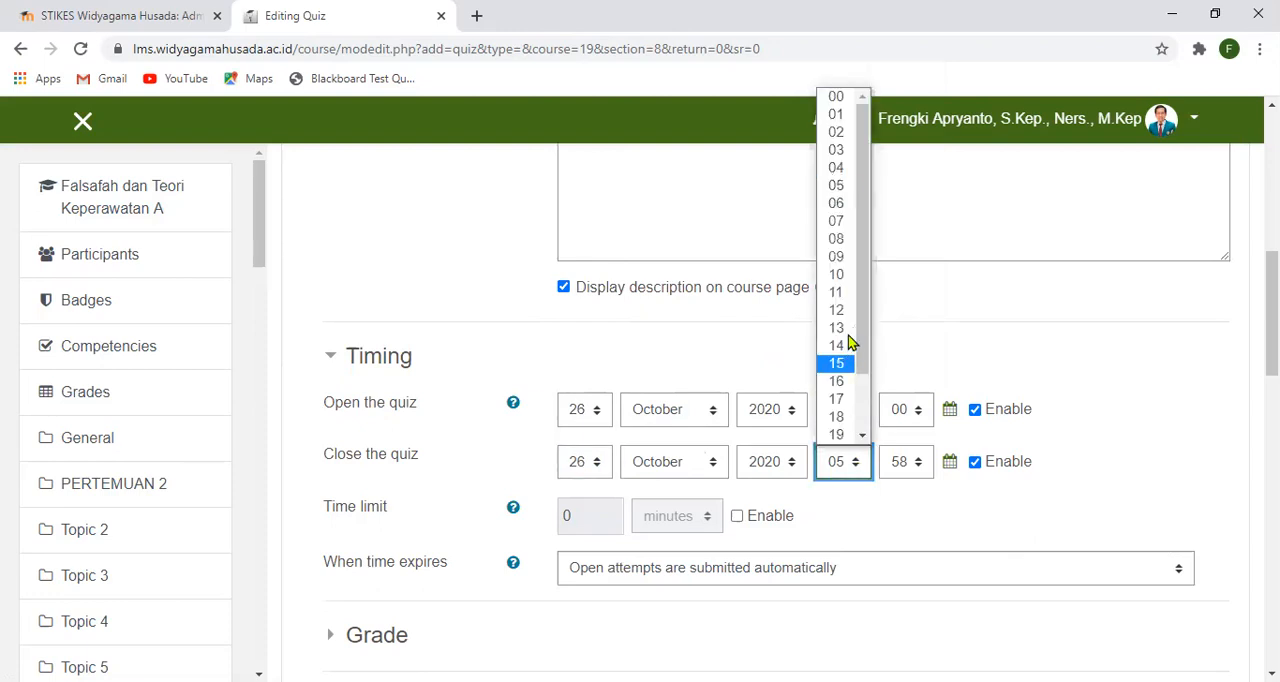
click(841, 276)
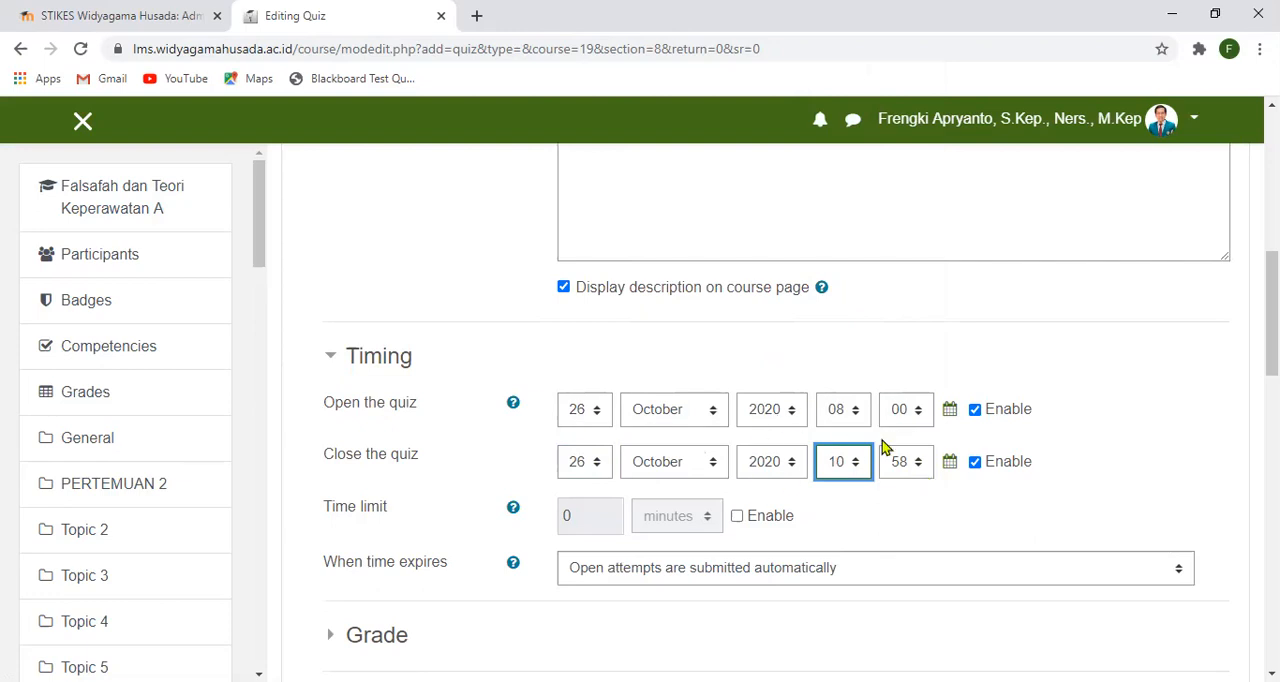
click(919, 466)
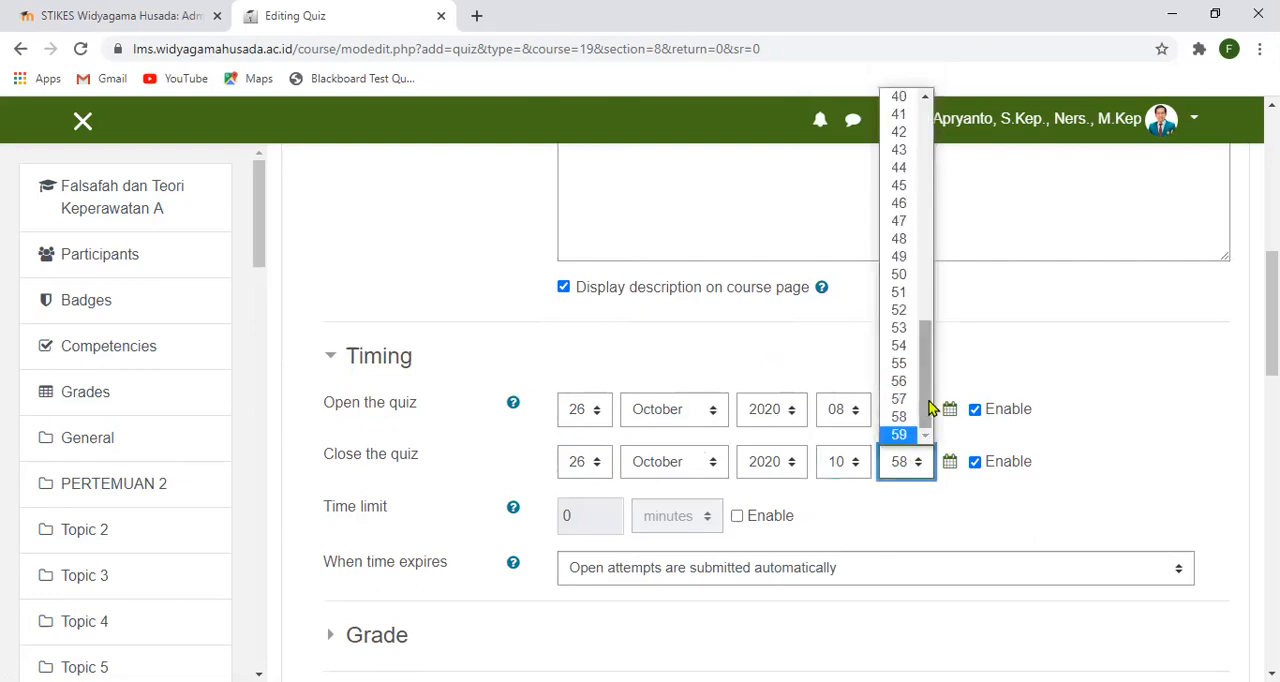
drag(929, 402, 927, 292)
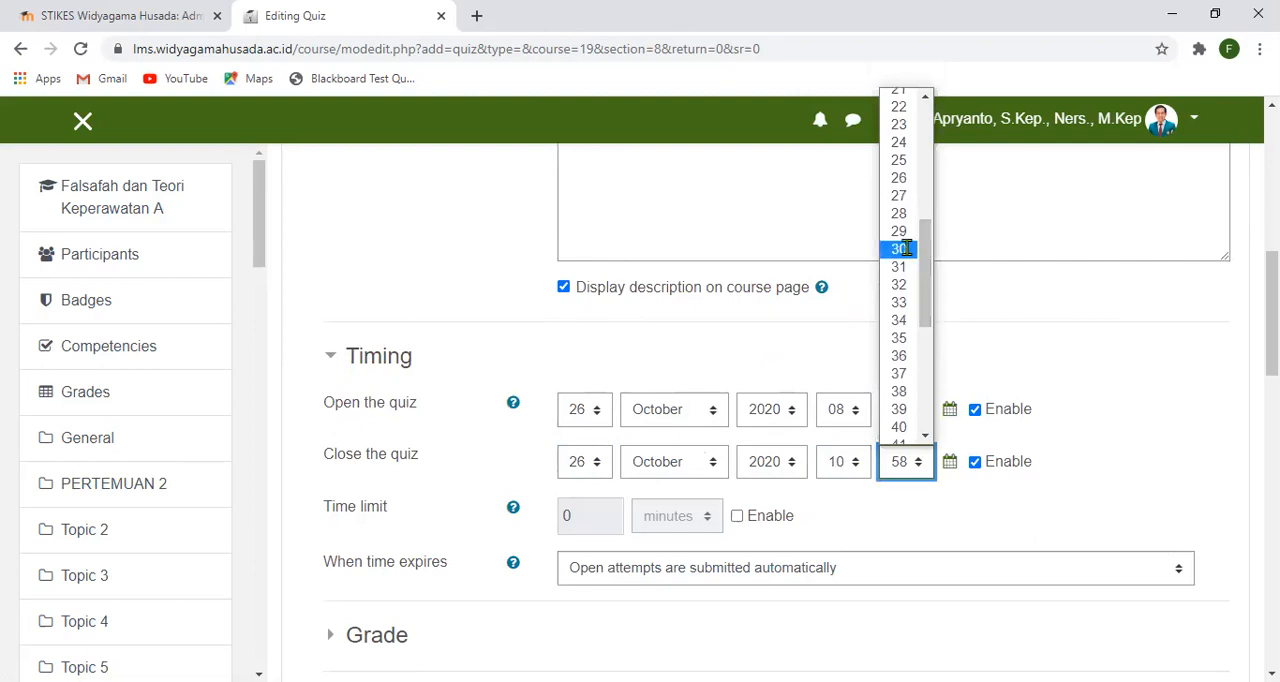
click(903, 249)
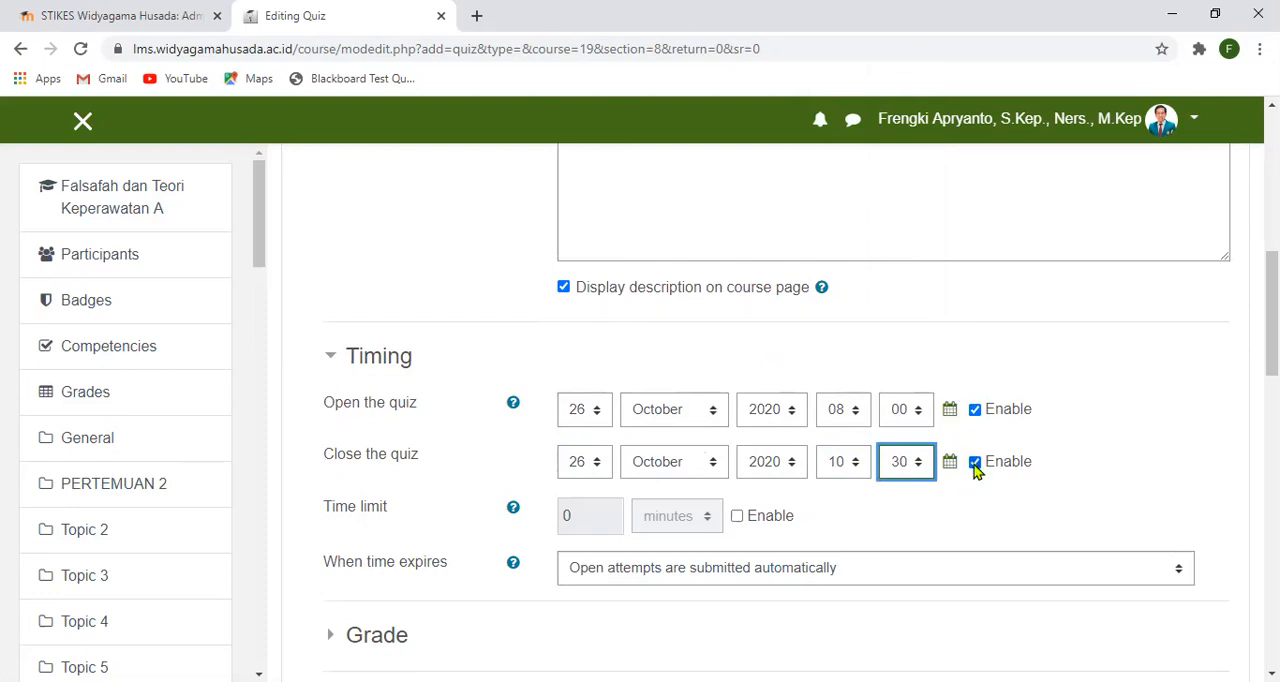
- Enable the quiz's time limit and set it to 90 minutes
scroll(765, 567, down, 1)
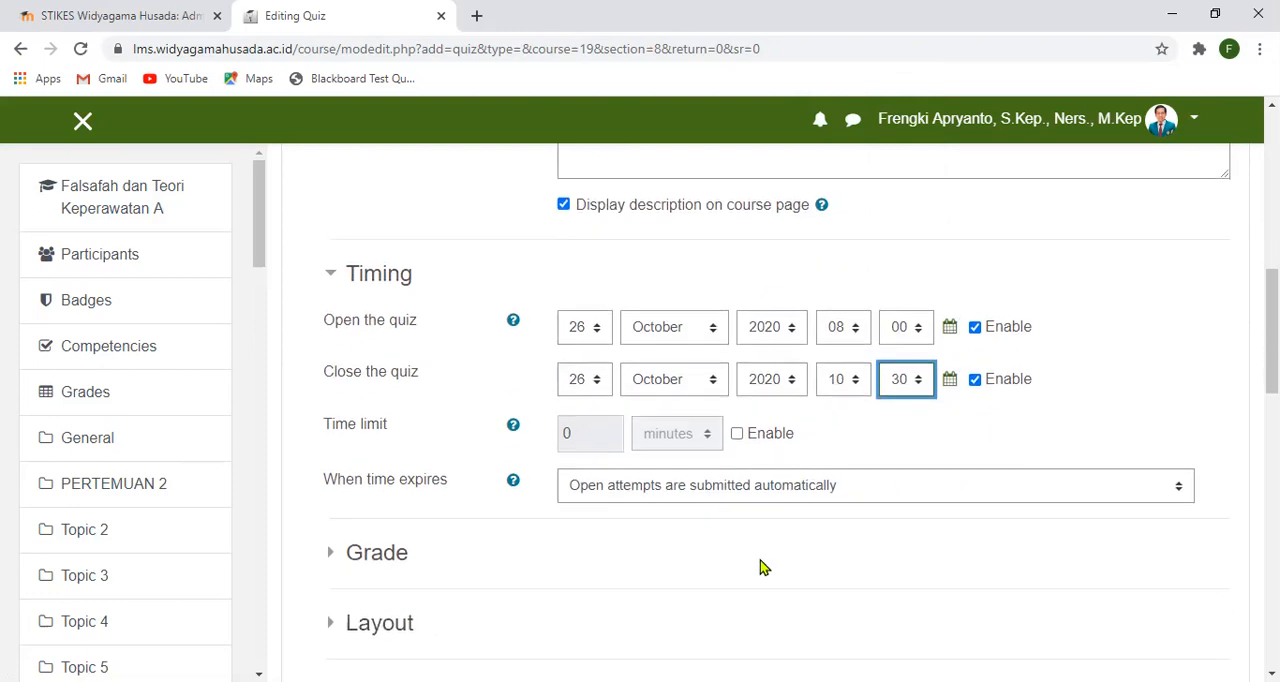
scroll(760, 567, down, 1)
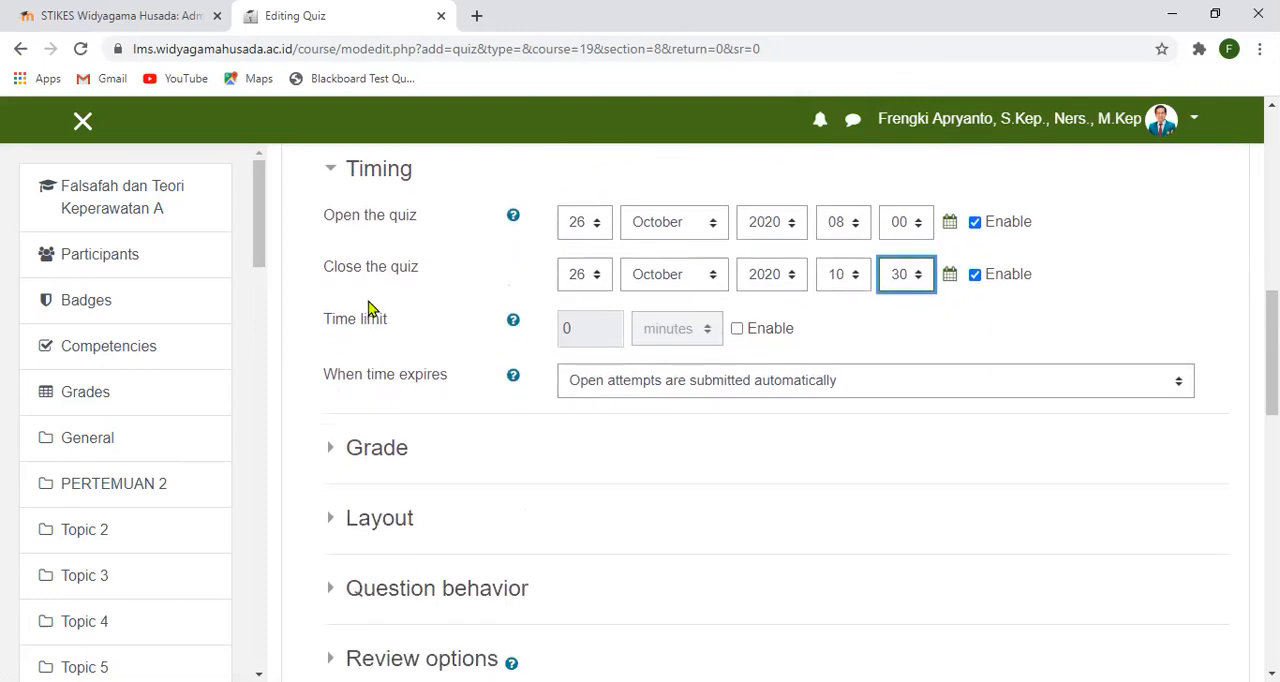
click(737, 330)
drag(605, 335, 557, 340)
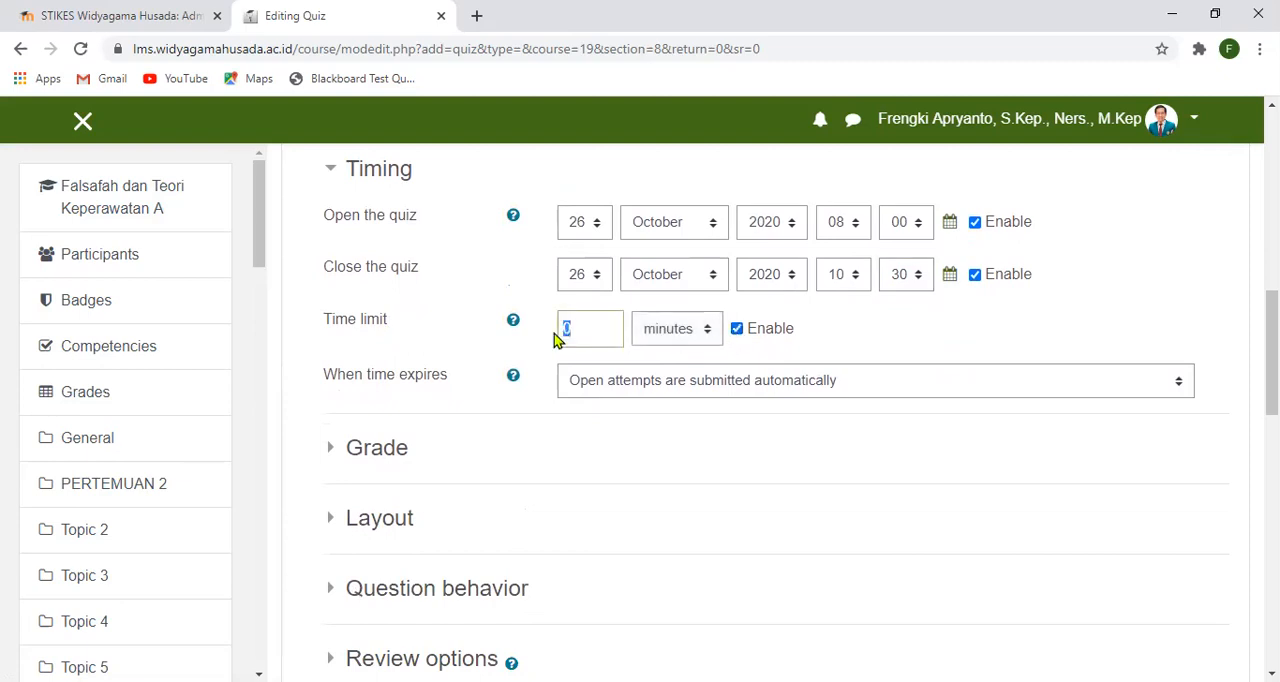
scroll(566, 330, up, 1)
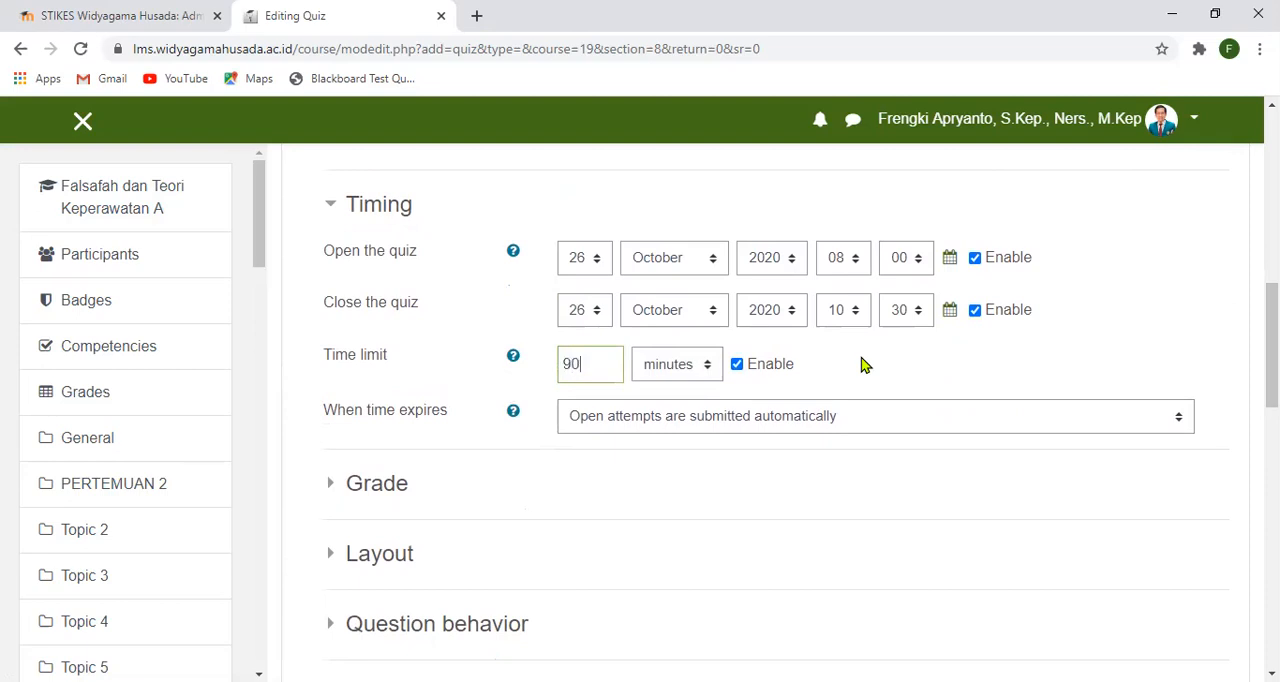
click(897, 470)
scroll(920, 494, down, 1)
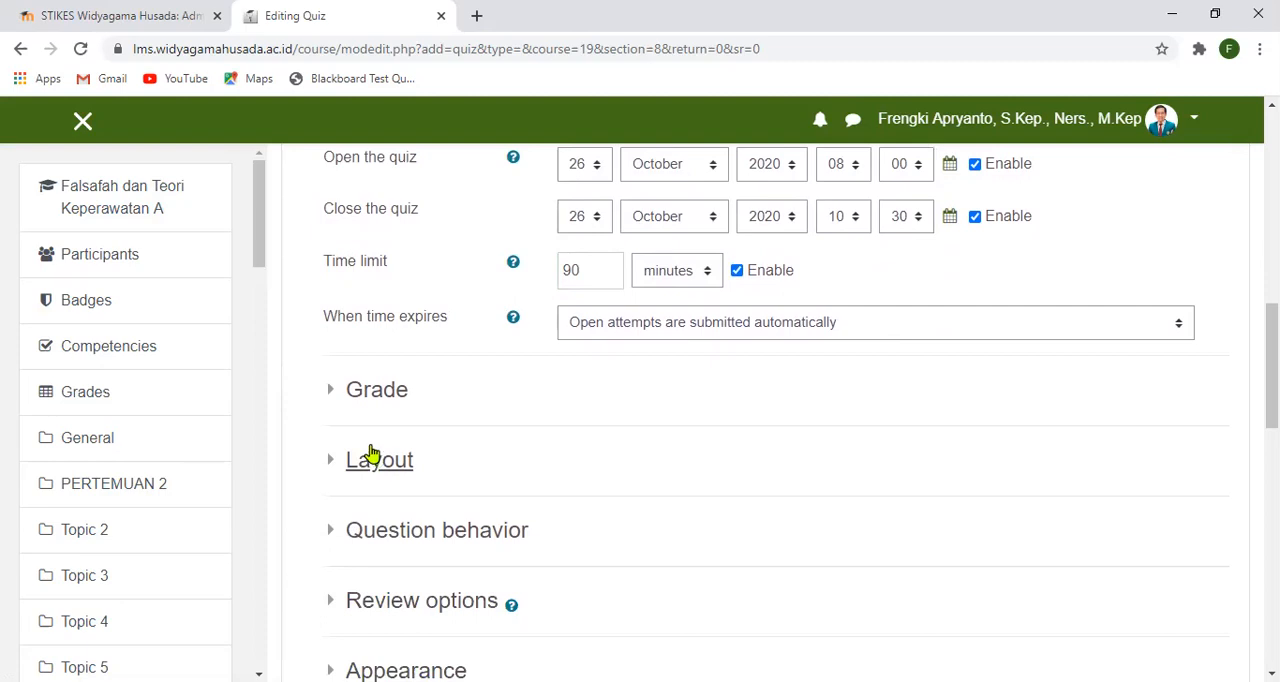
- Collapse the Timing settings and expand the Grade settings of the quiz
click(332, 392)
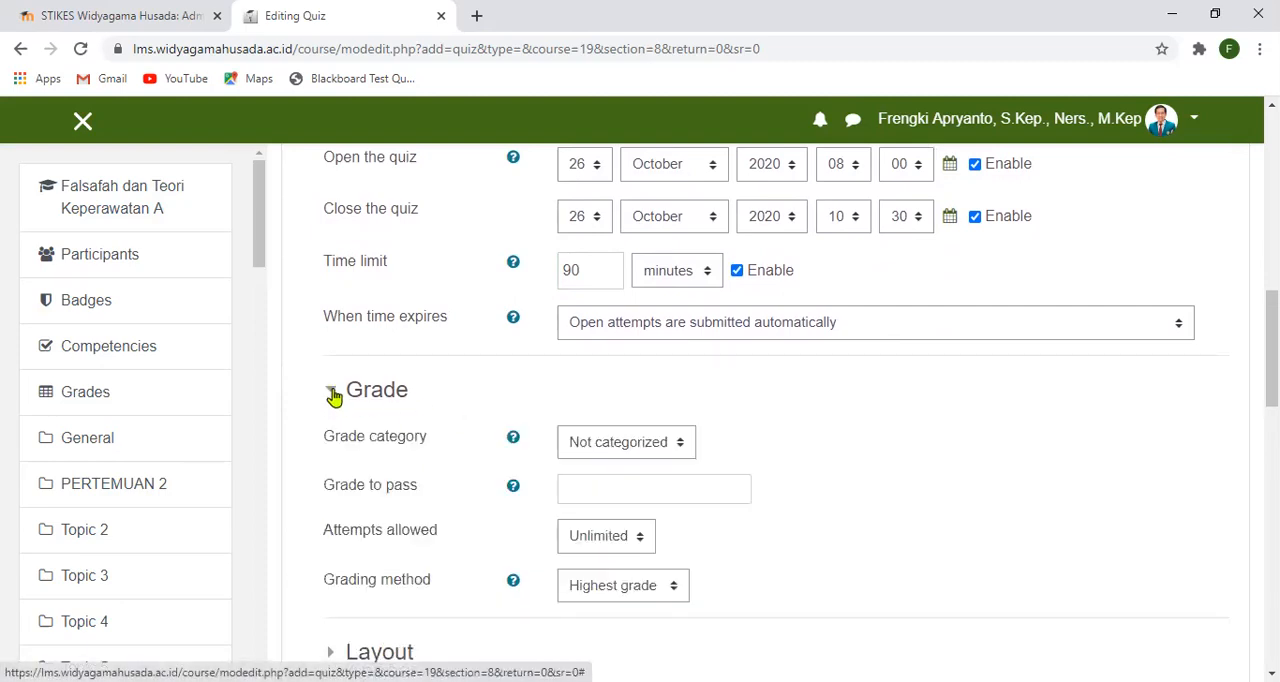
click(333, 393)
scroll(495, 355, up, 3)
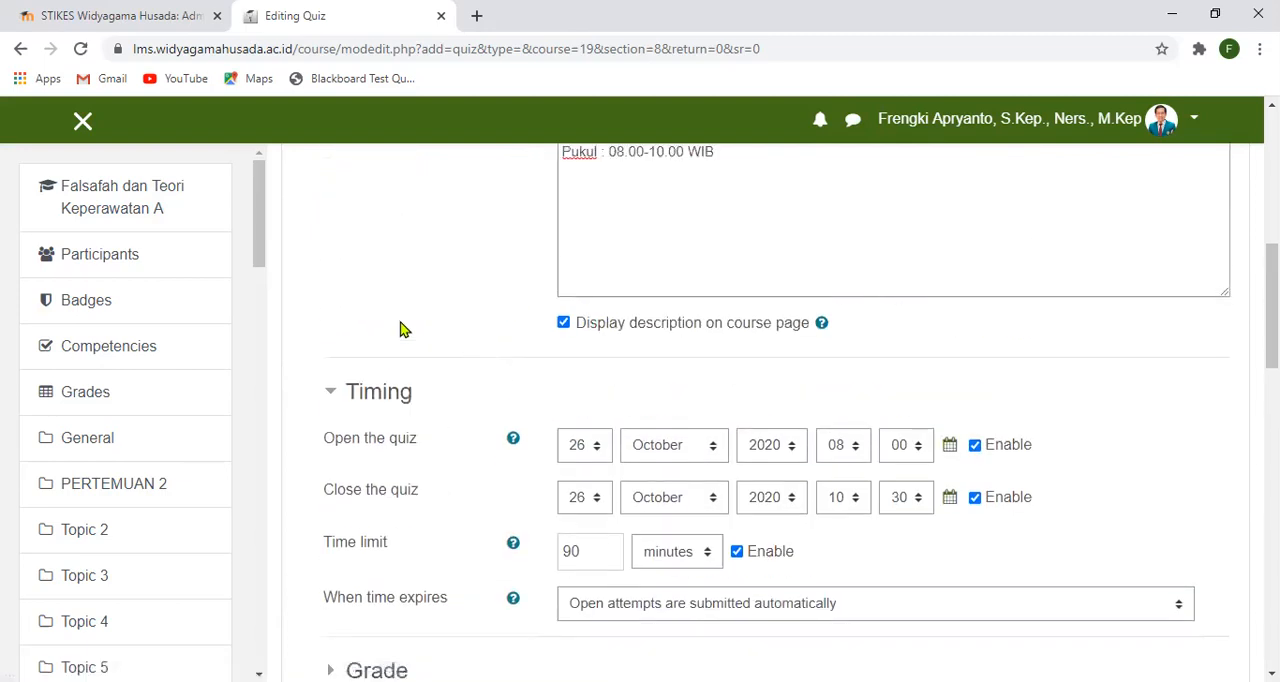
click(334, 395)
scroll(334, 395, down, 1)
click(331, 371)
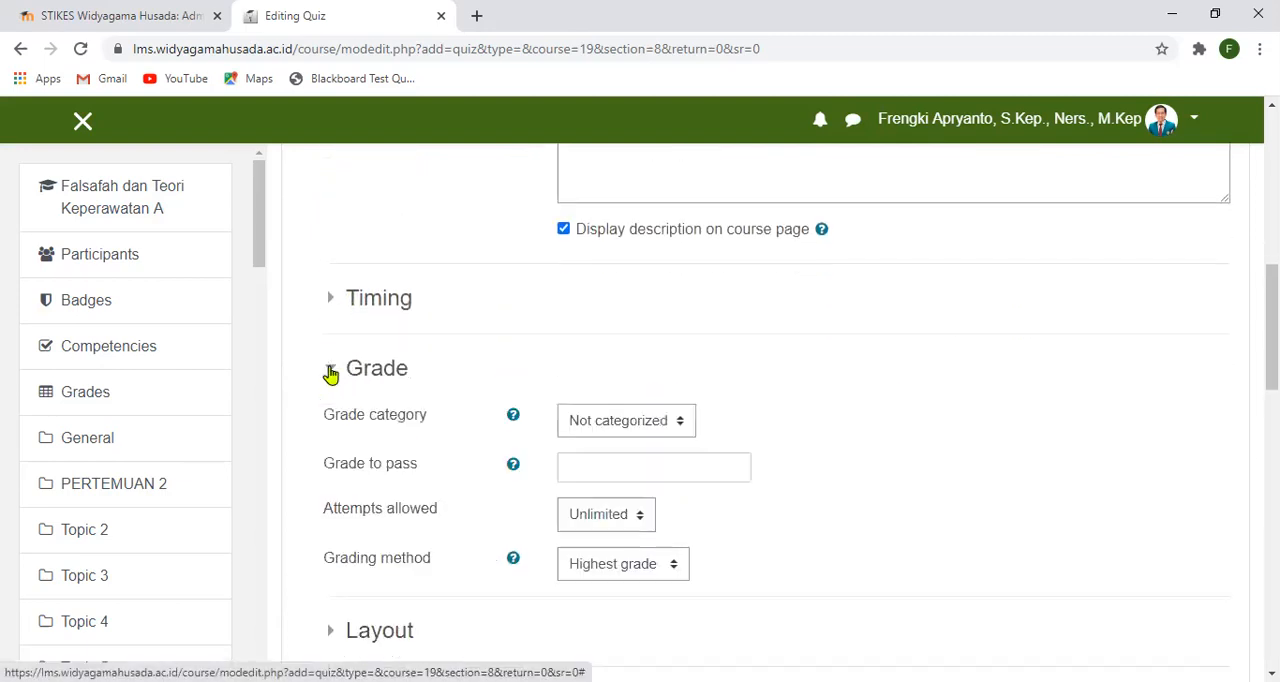
- Set the quiz's allowed attempts to 1 and collapse the Grade settings
scroll(790, 545, down, 1)
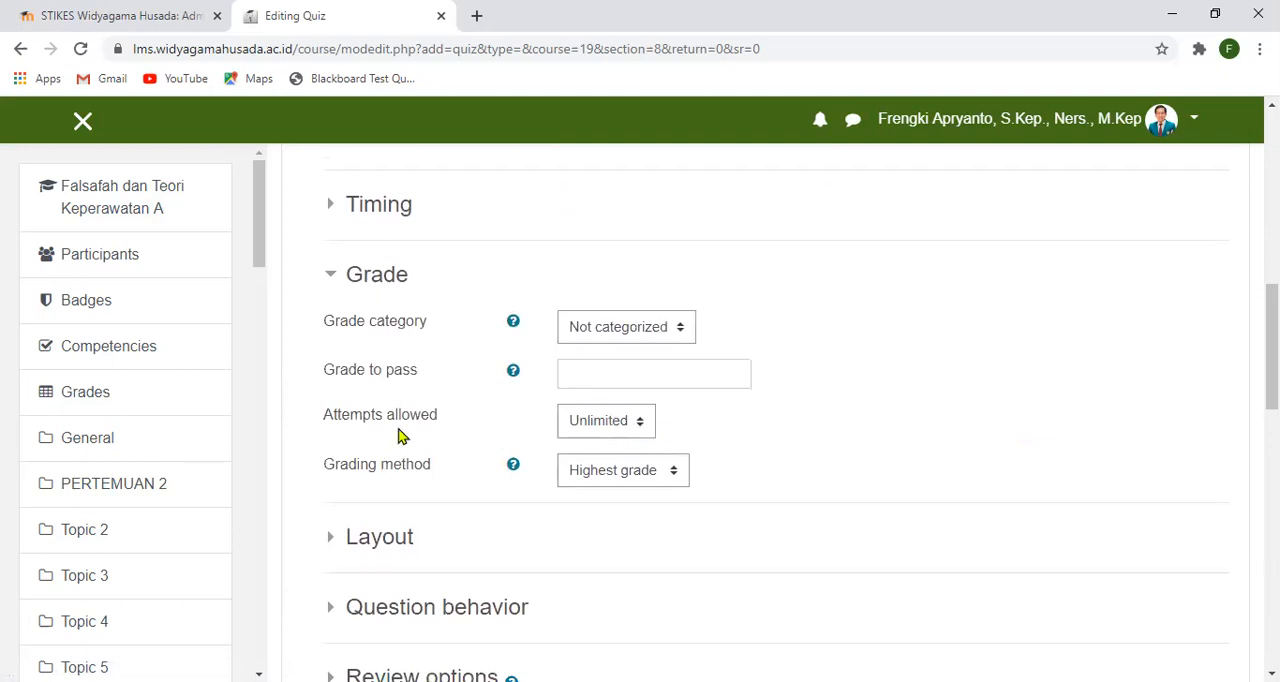
click(645, 428)
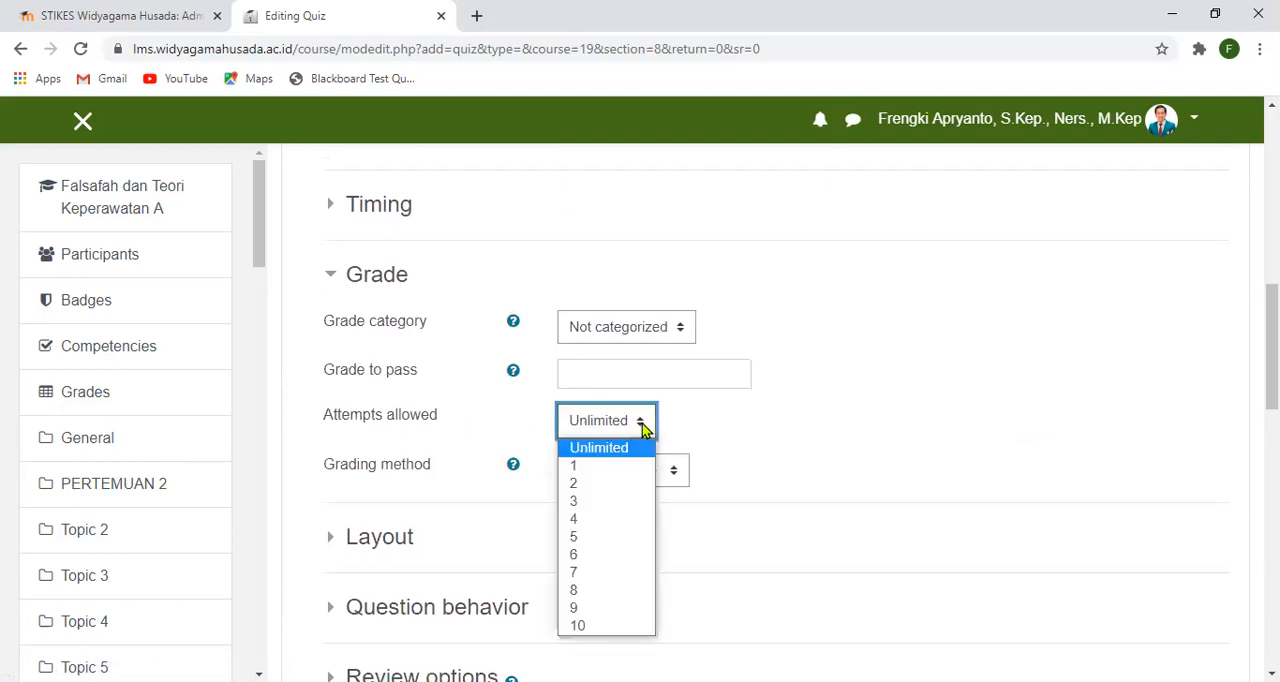
click(597, 470)
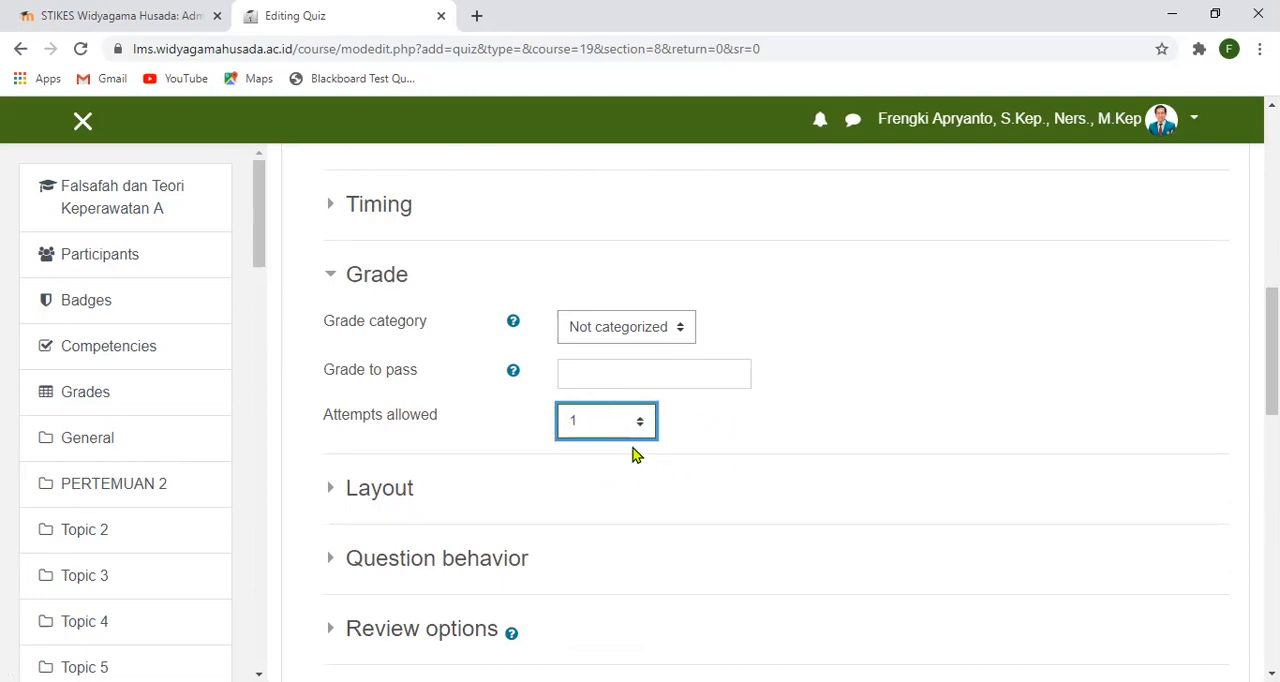
scroll(617, 434, down, 1)
scroll(341, 396, up, 2)
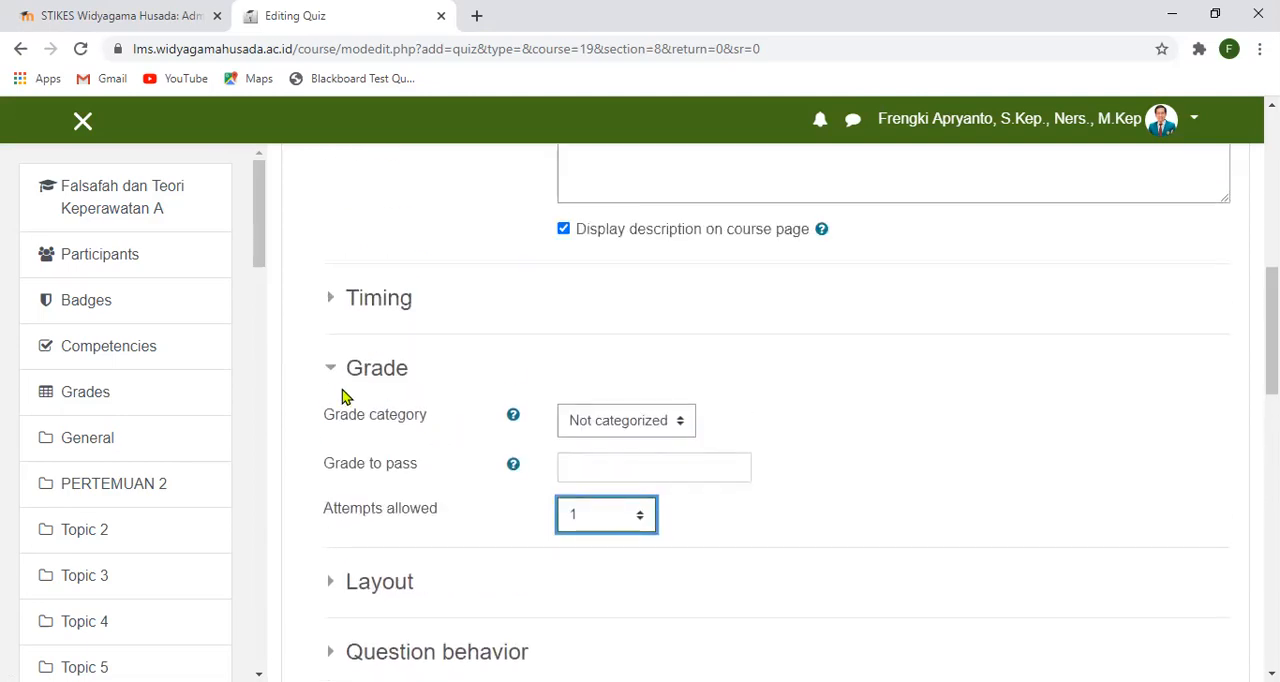
click(333, 369)
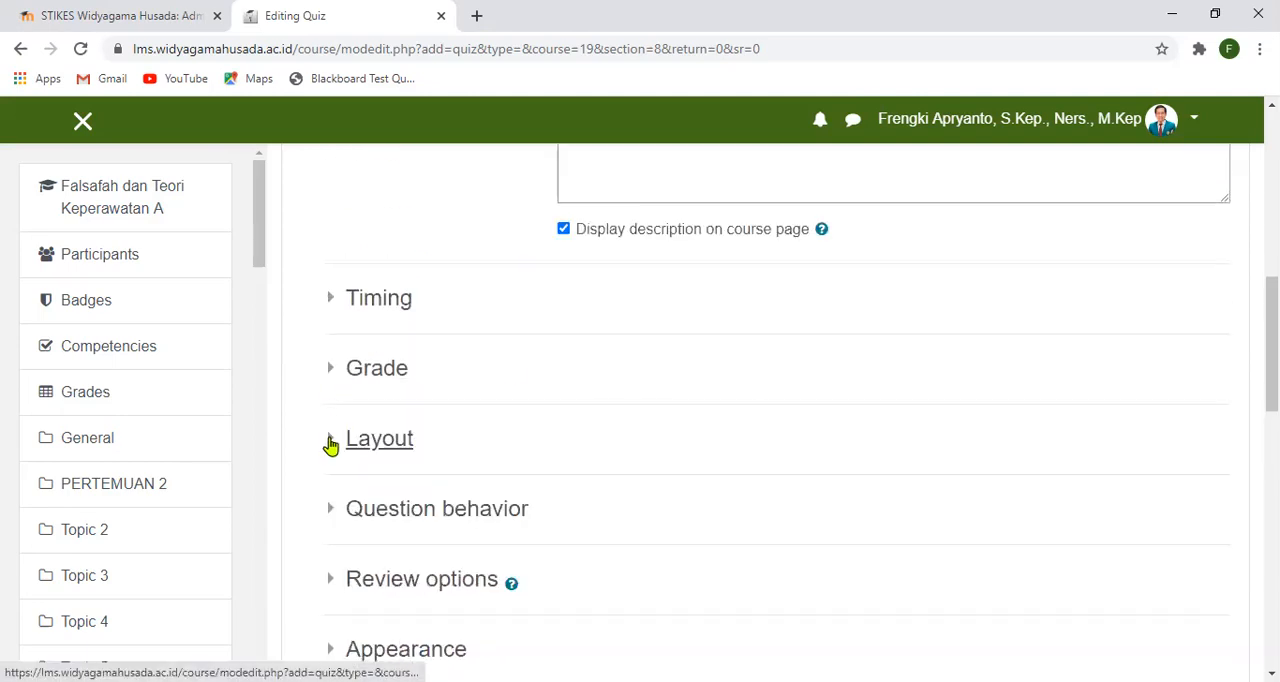
- Choose "Every question" as the New page option in the quiz's Layout settings, then collapse that section
click(331, 441)
scroll(543, 403, down, 1)
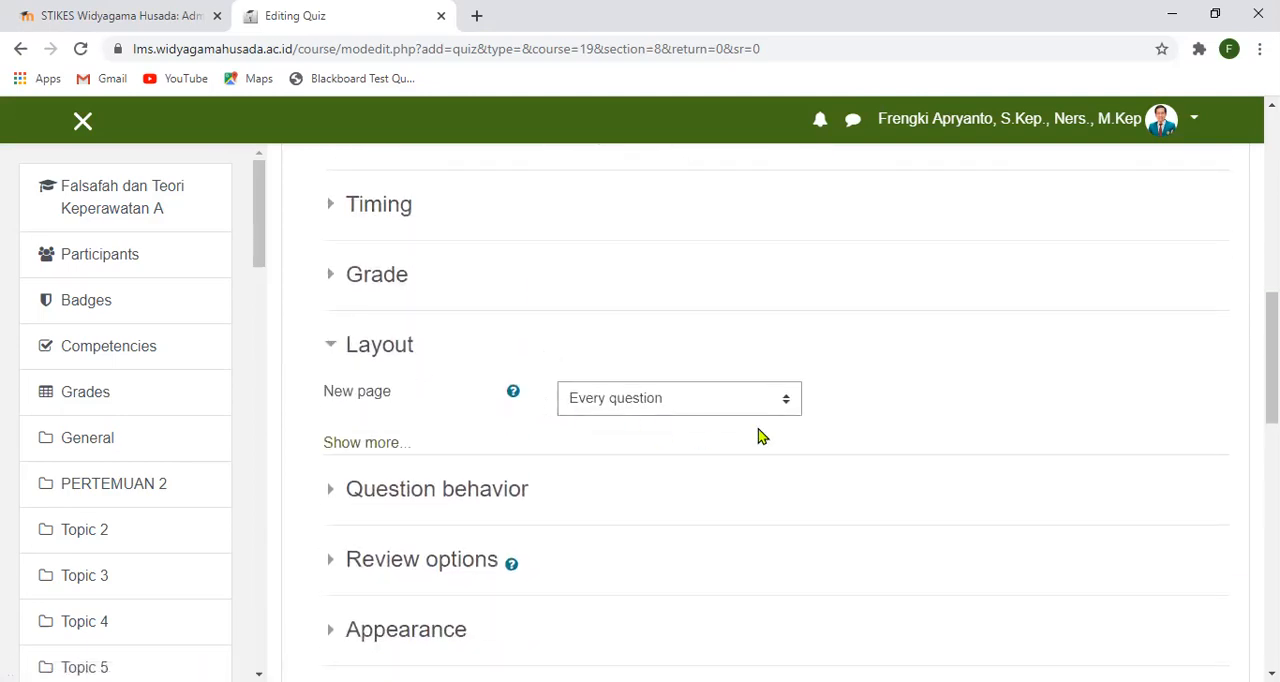
click(789, 402)
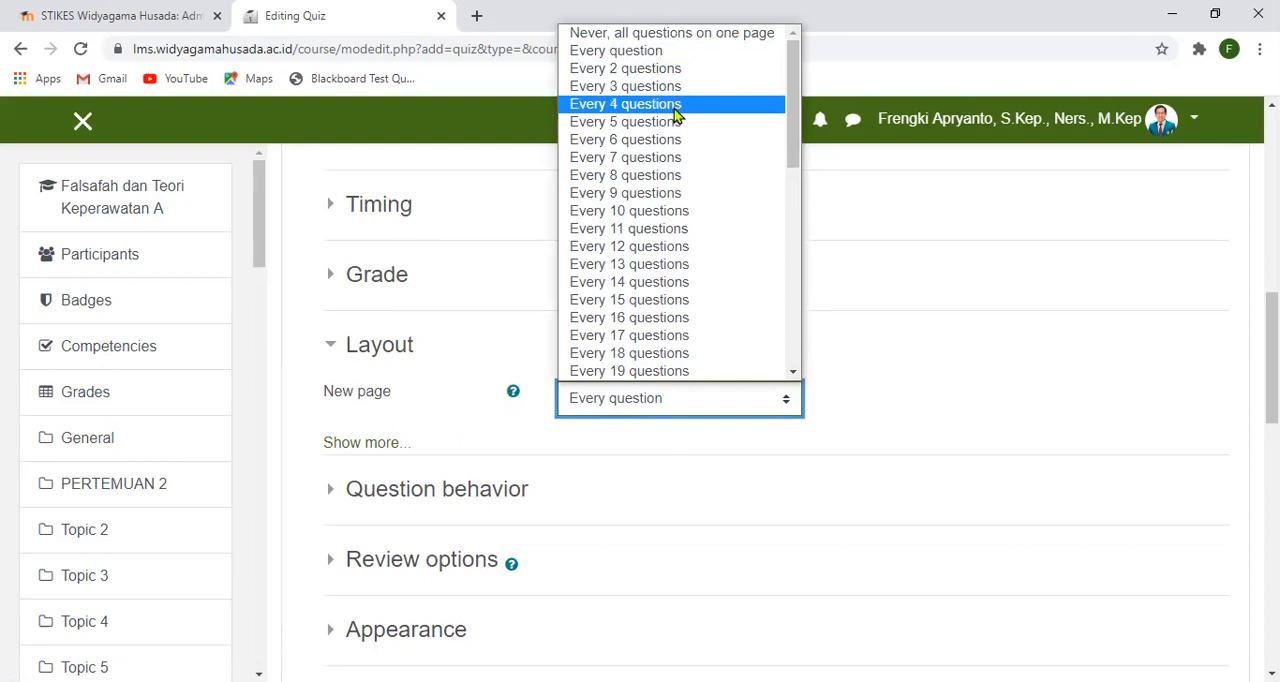
click(658, 58)
scroll(669, 334, down, 1)
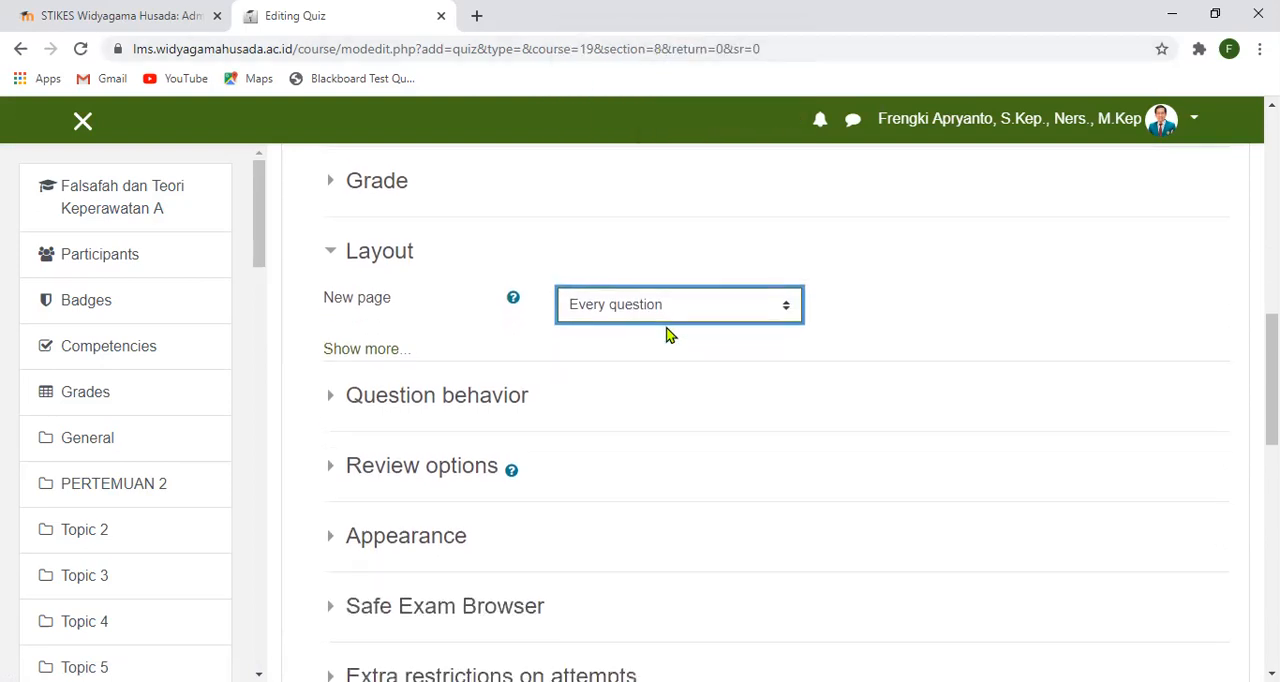
click(337, 251)
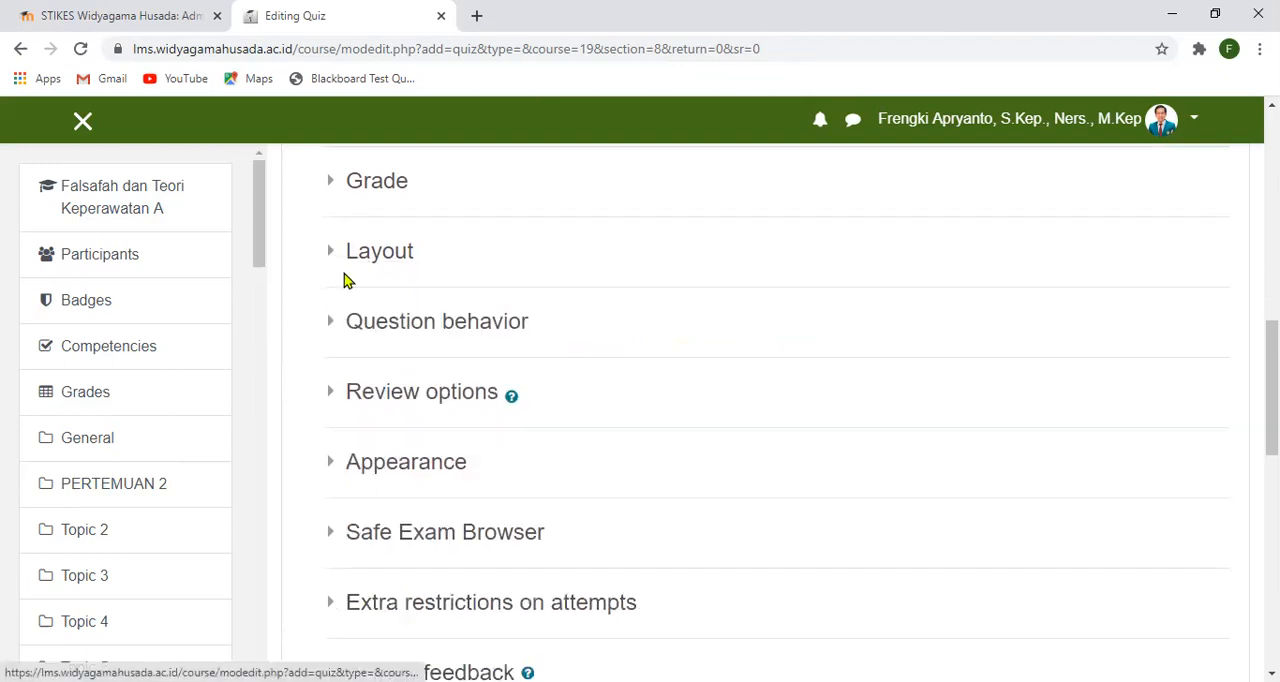
- Review the "Shuffle within questions" choices in the Question behavior settings, leaving Yes selected
click(331, 322)
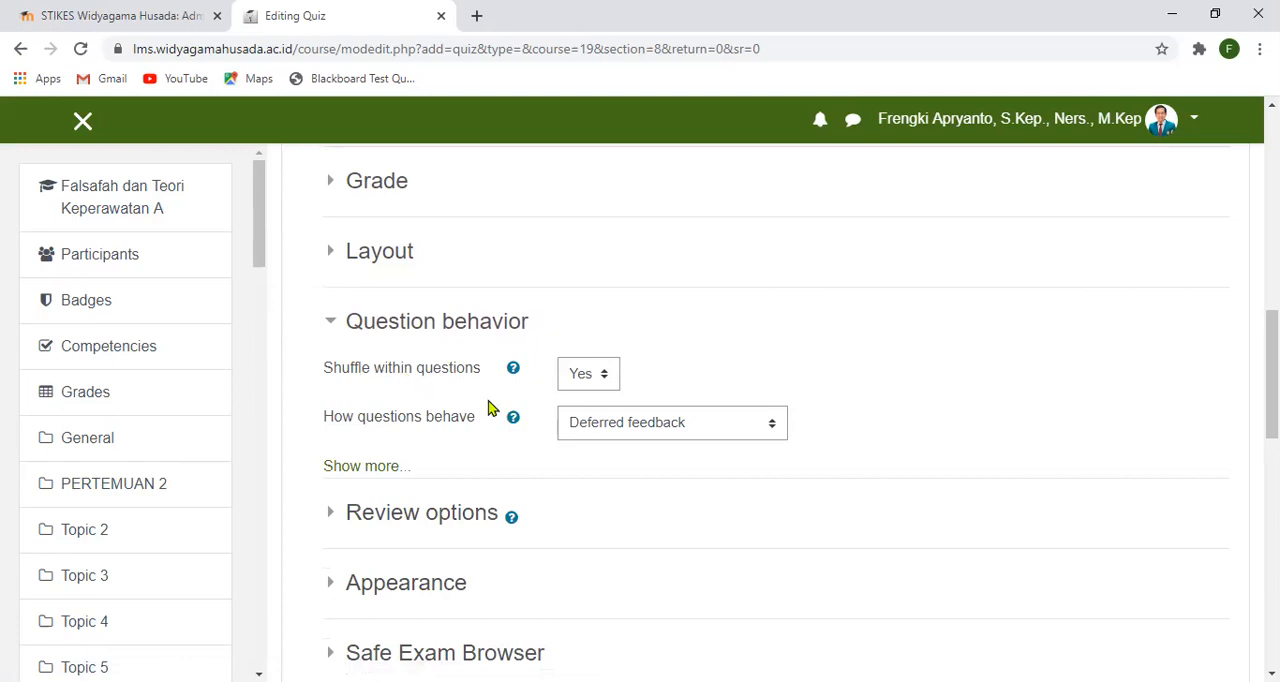
click(604, 376)
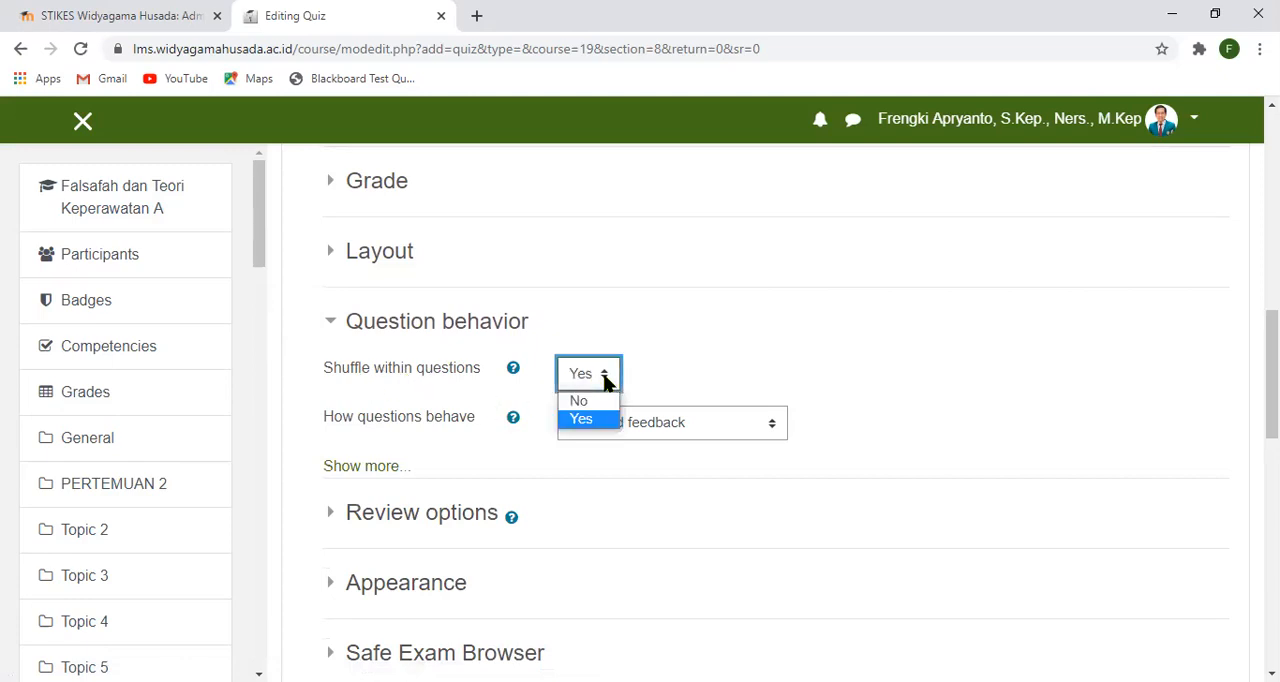
click(604, 376)
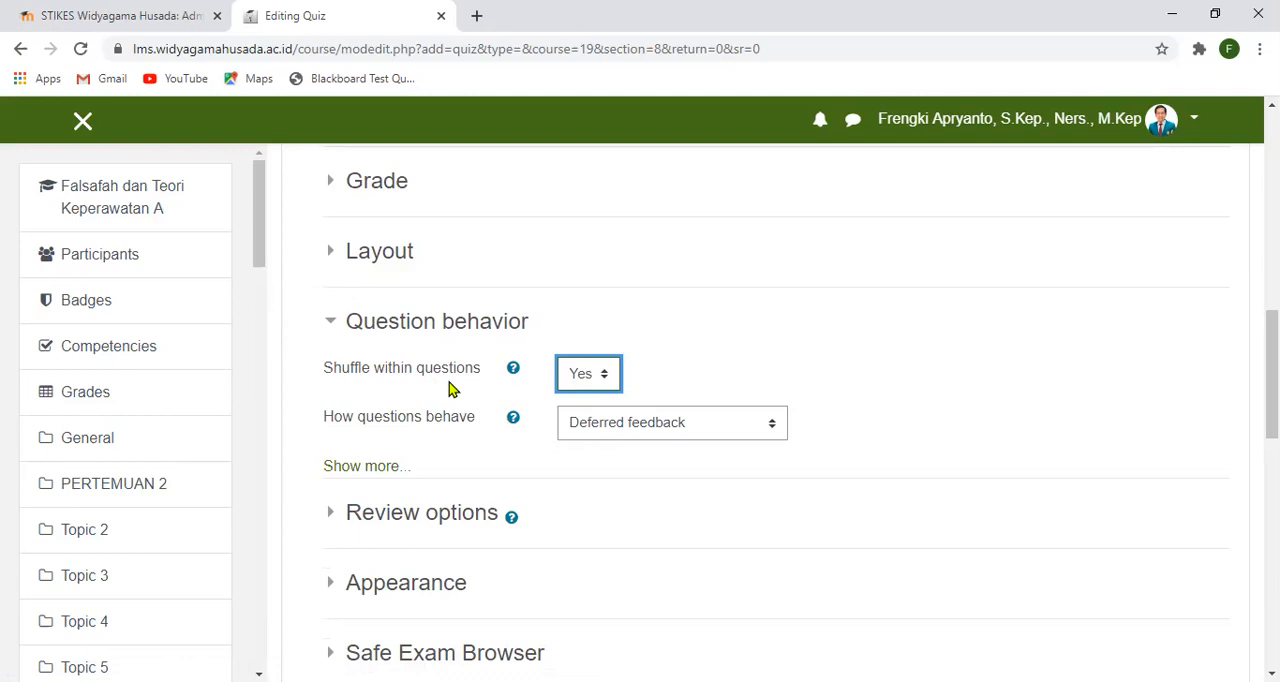
click(605, 382)
click(605, 382)
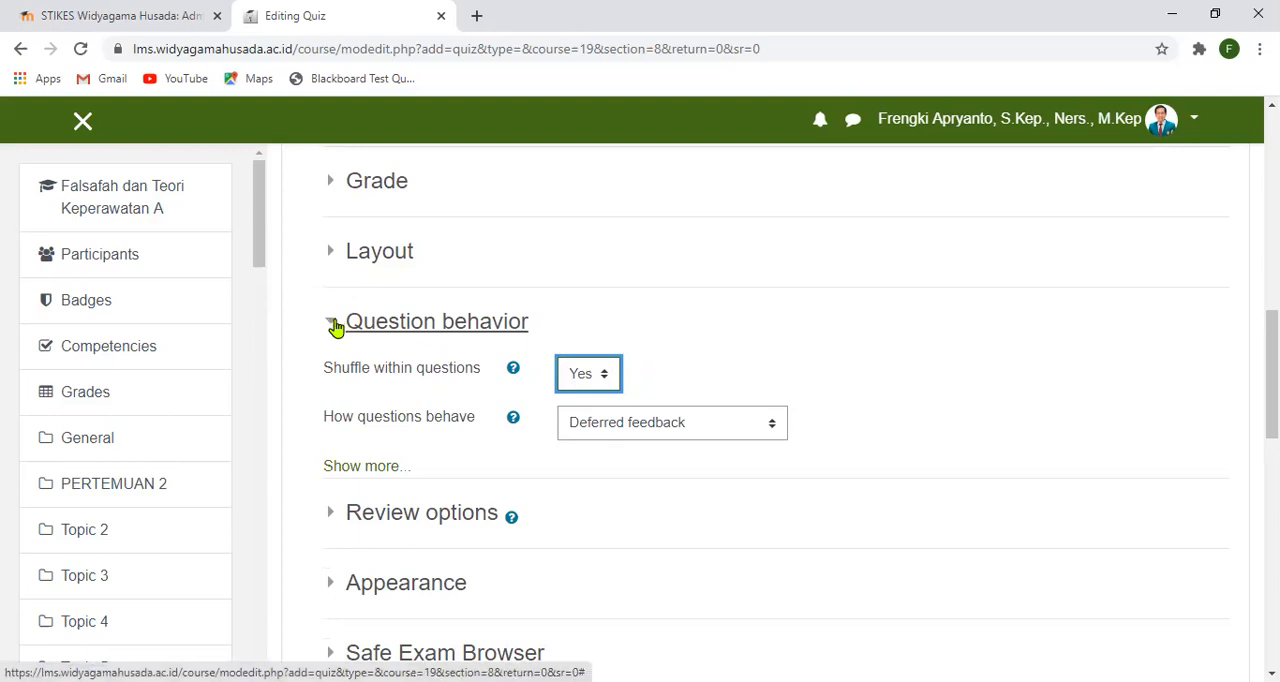
click(336, 325)
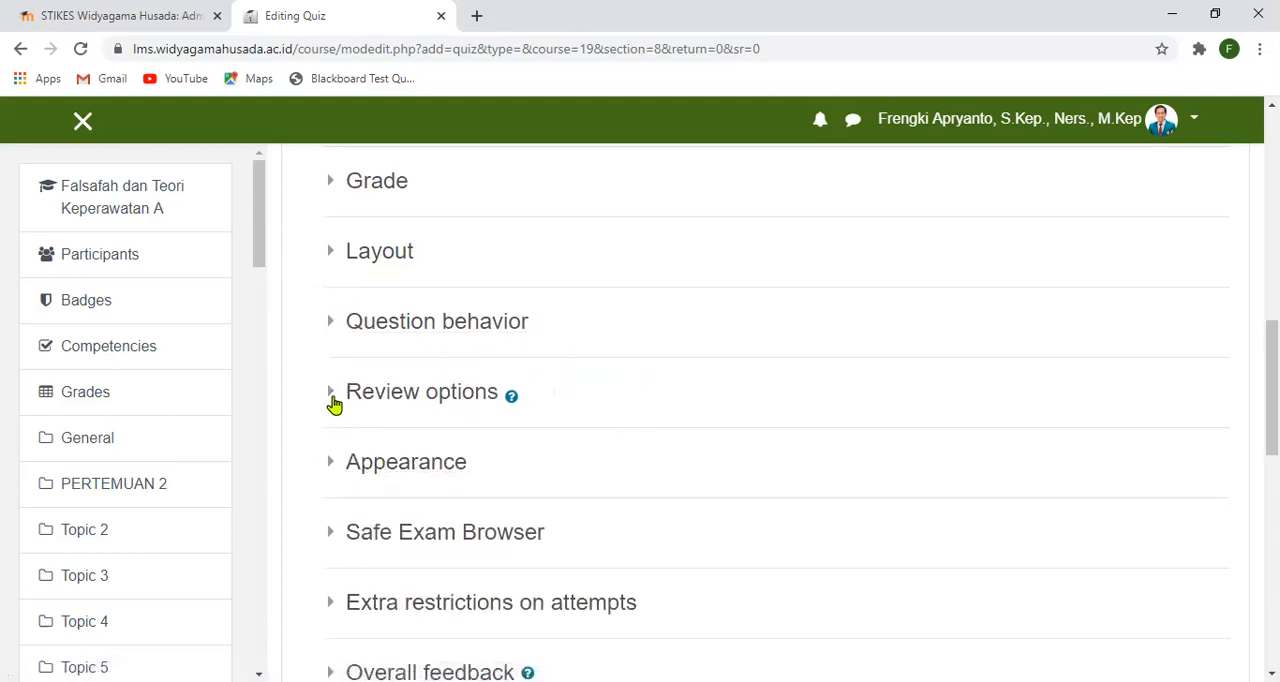
- In the quiz's Review options, deselect The attempt and Overall feedback for all three periods after the attempt, then collapse the section
click(329, 394)
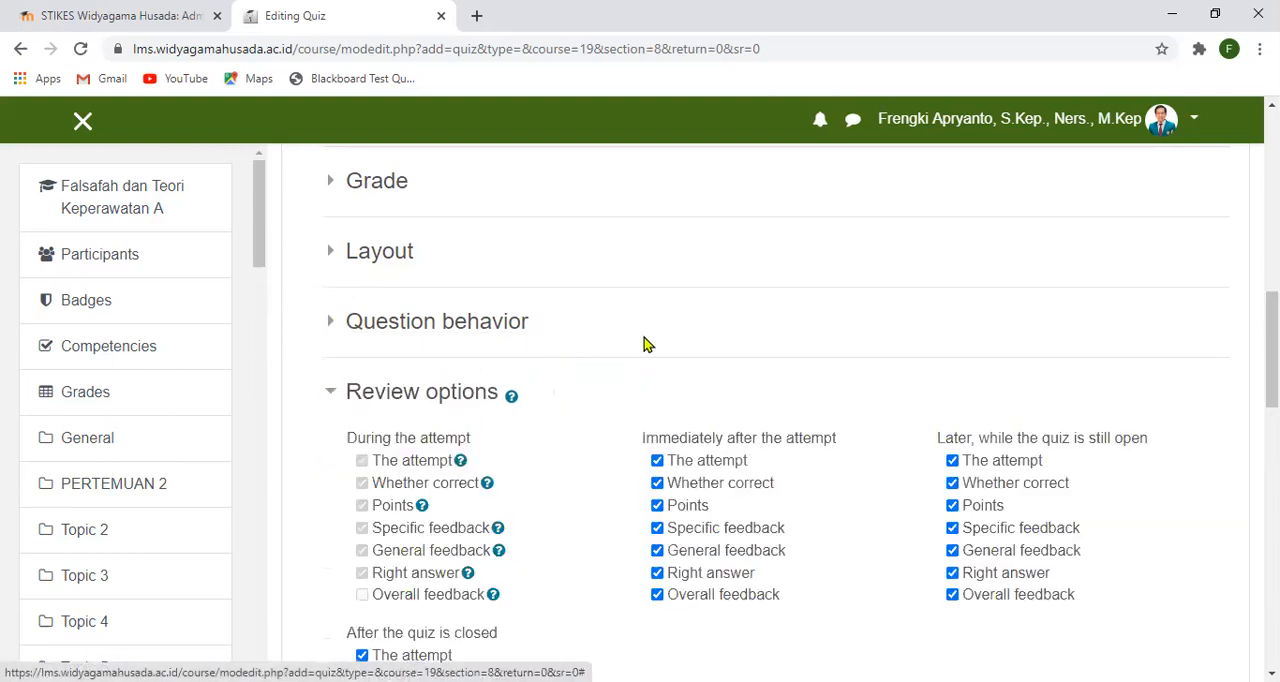
scroll(645, 343, down, 2)
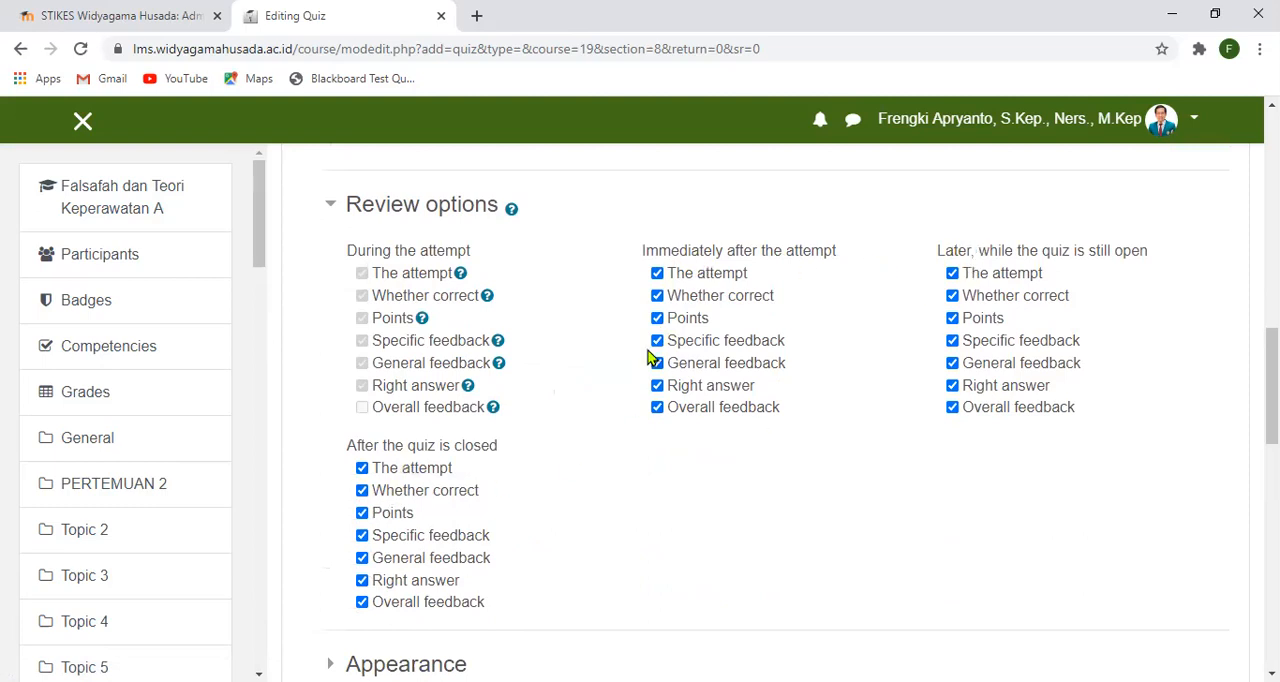
click(657, 274)
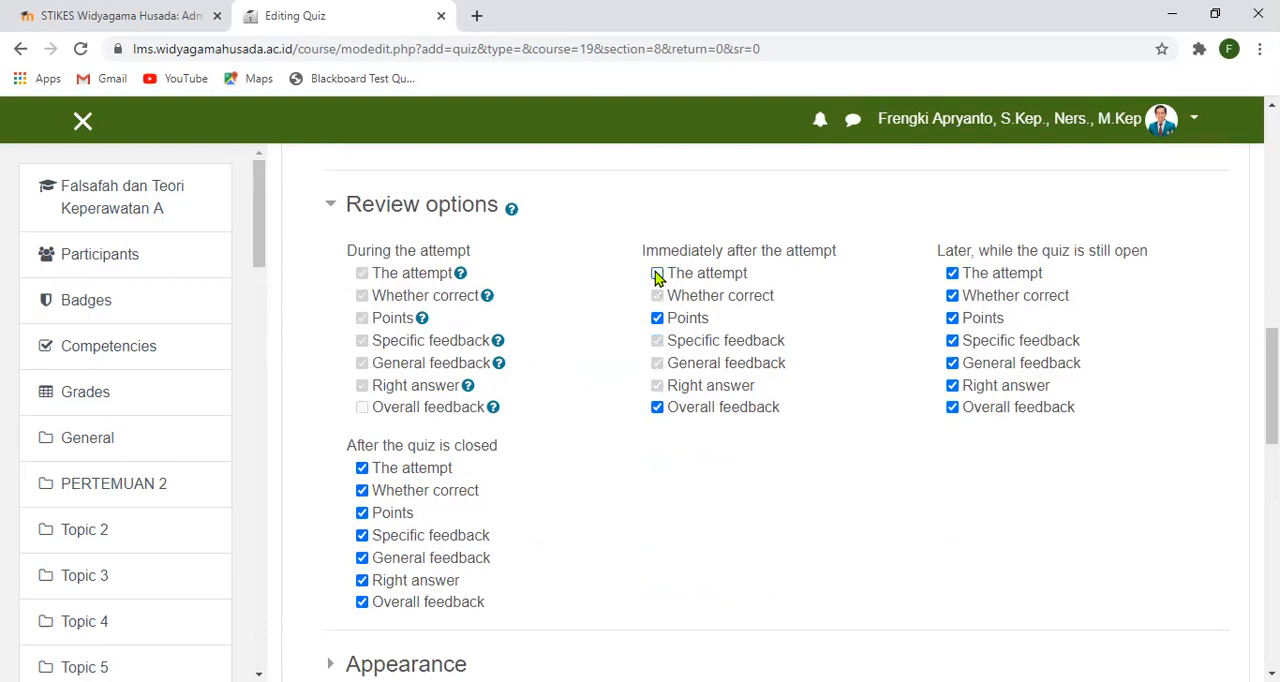
click(953, 274)
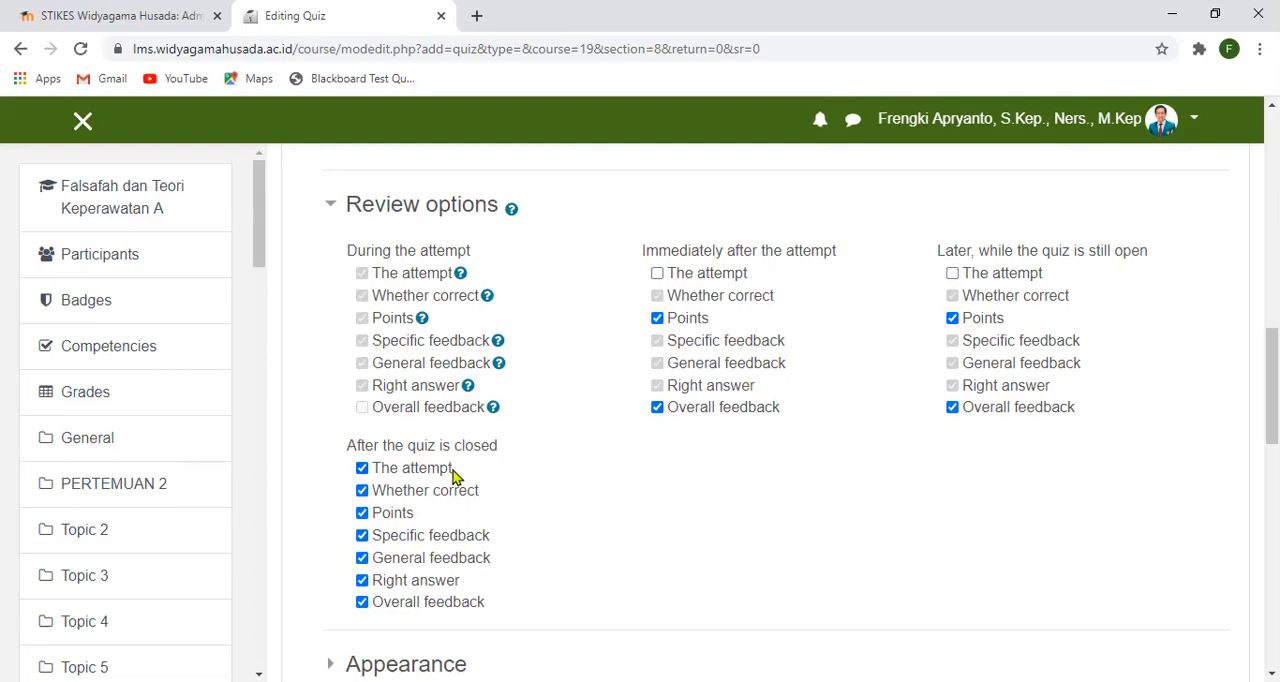
click(363, 469)
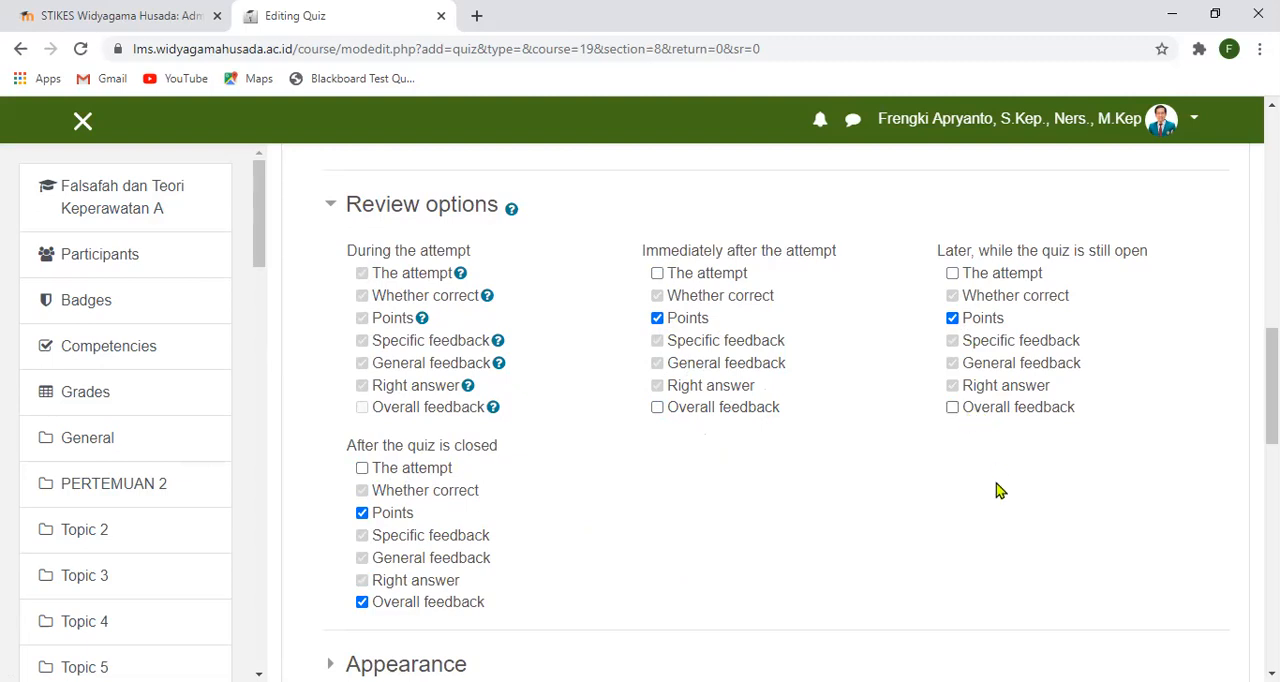
scroll(877, 460, down, 1)
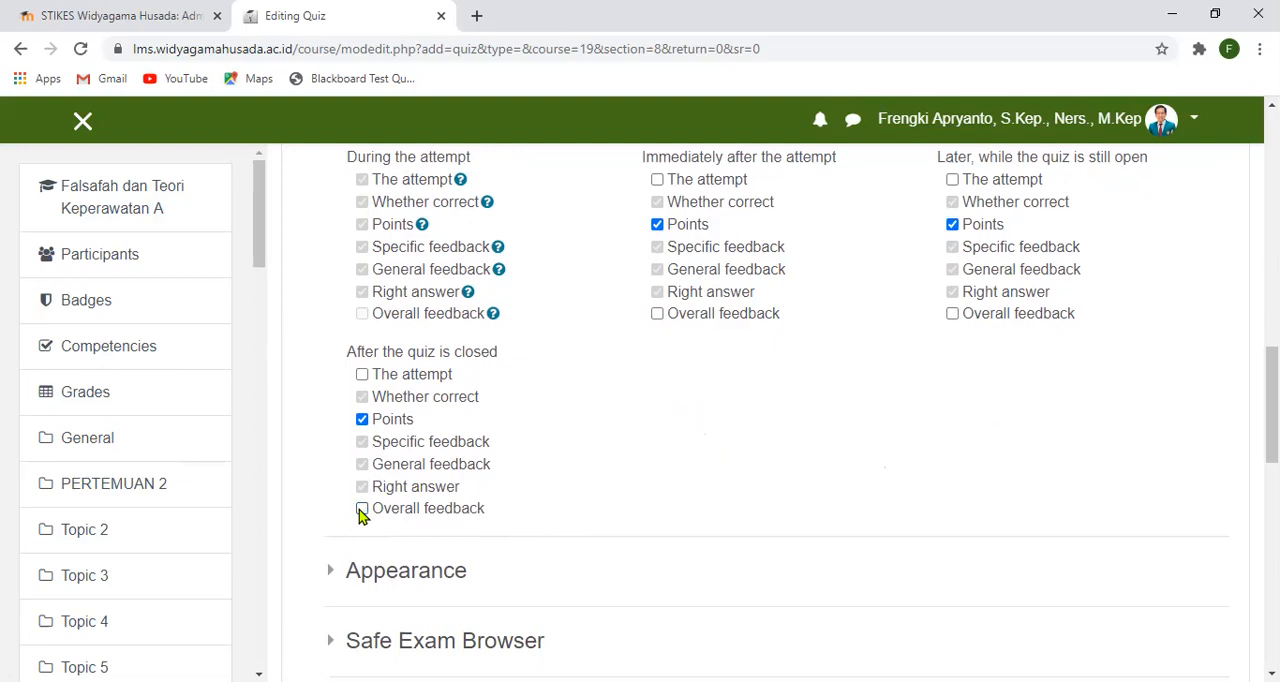
scroll(757, 361, up, 1)
scroll(757, 361, down, 3)
scroll(757, 360, up, 1)
scroll(757, 360, up, 2)
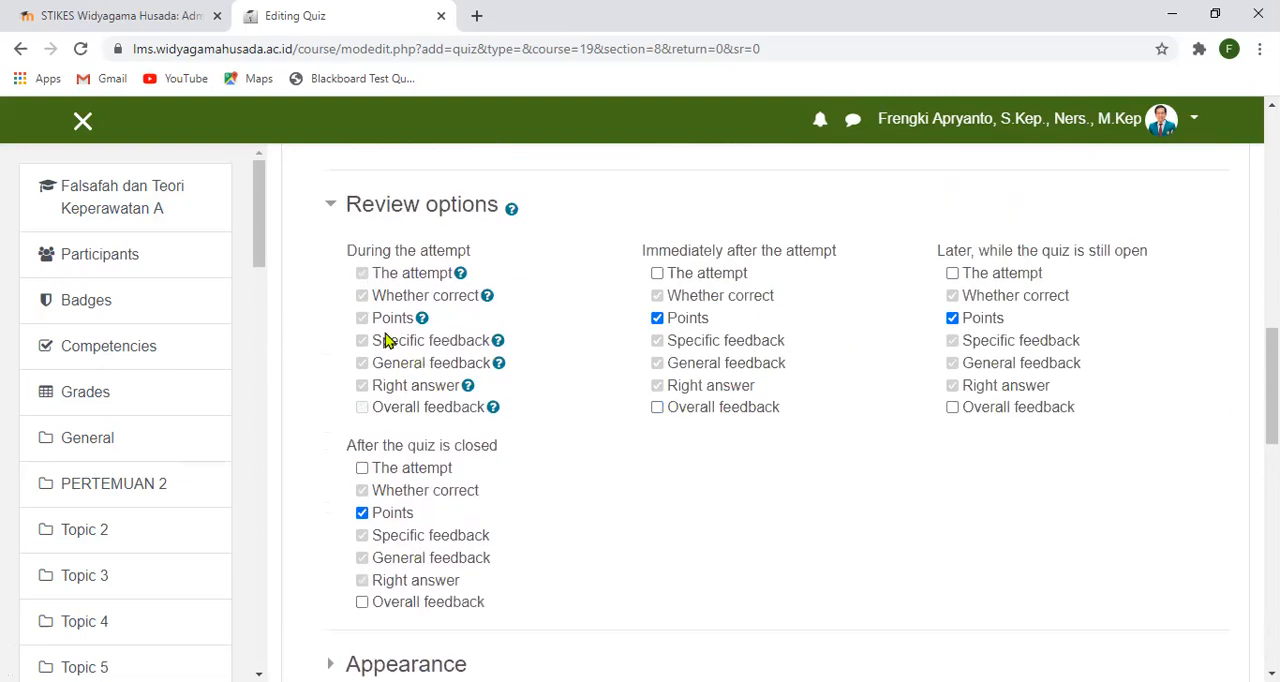
click(336, 206)
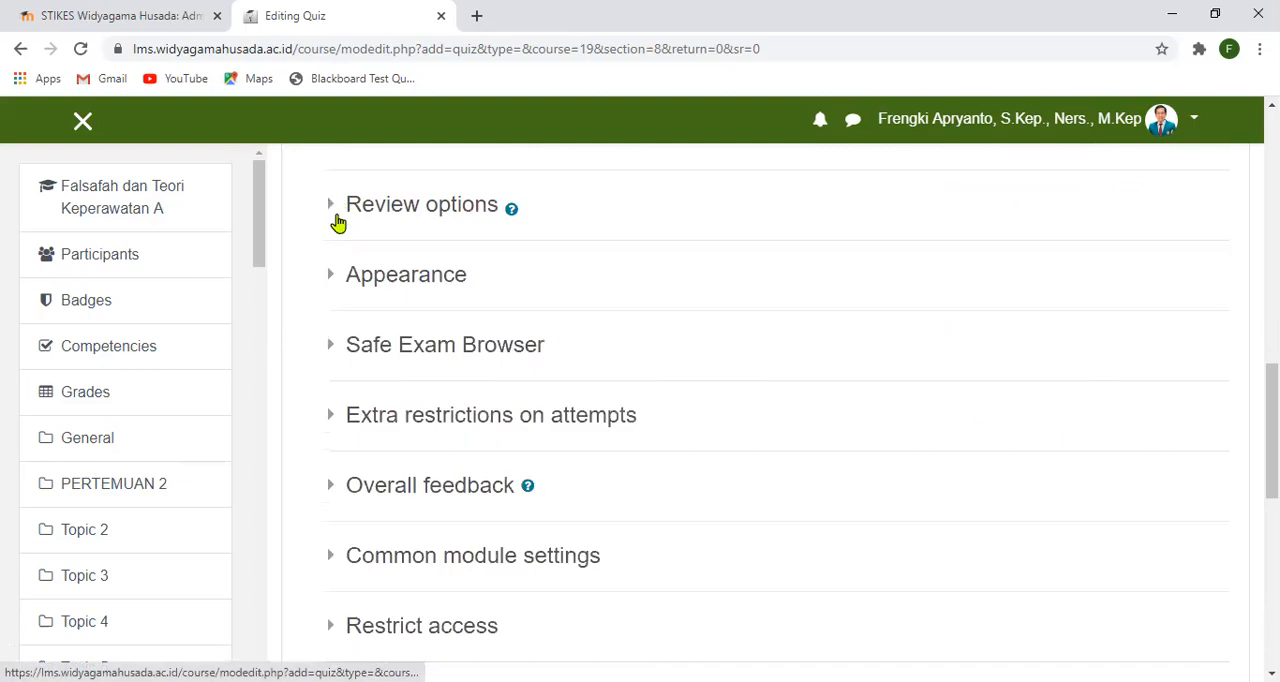
- Set Show the user's picture to Small image in the quiz's Appearance settings, then collapse that section
click(331, 275)
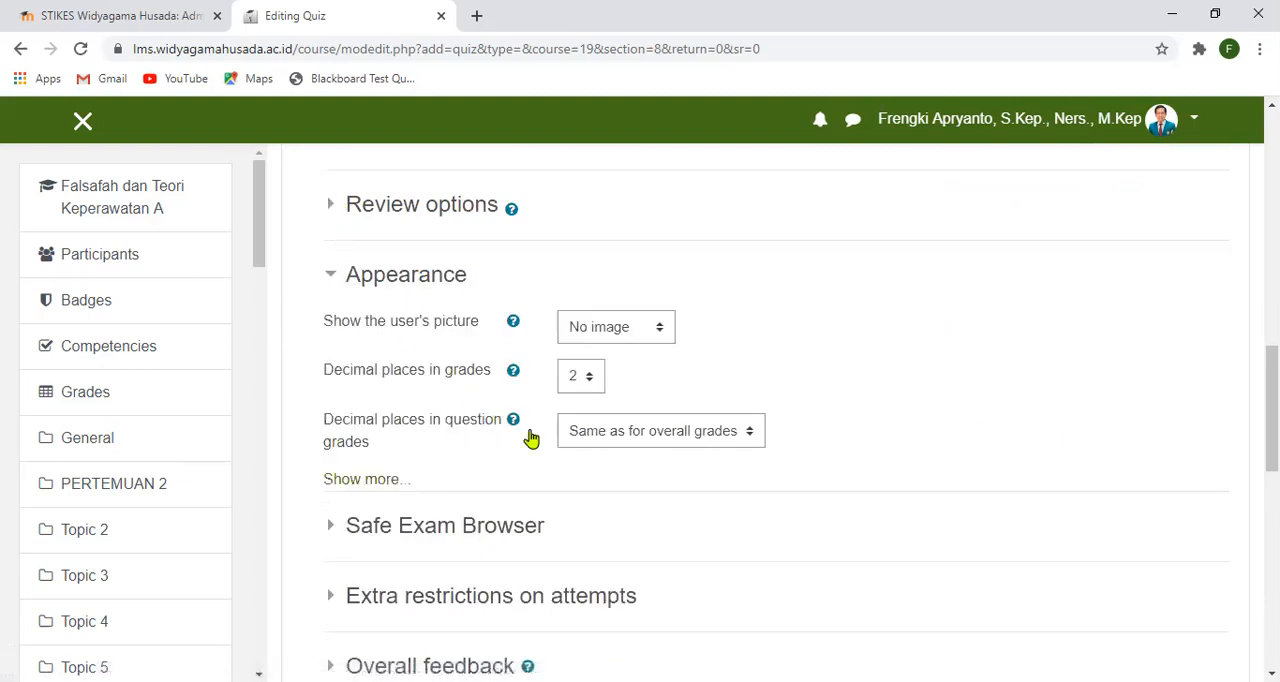
click(663, 332)
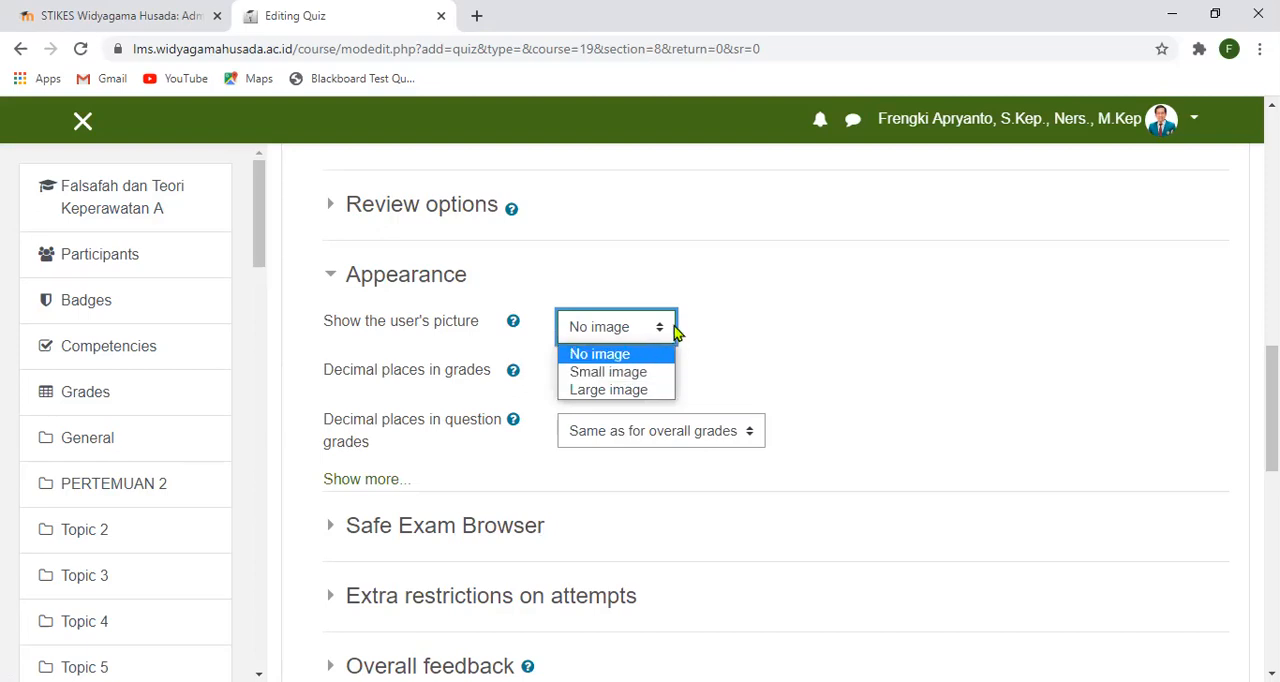
click(655, 374)
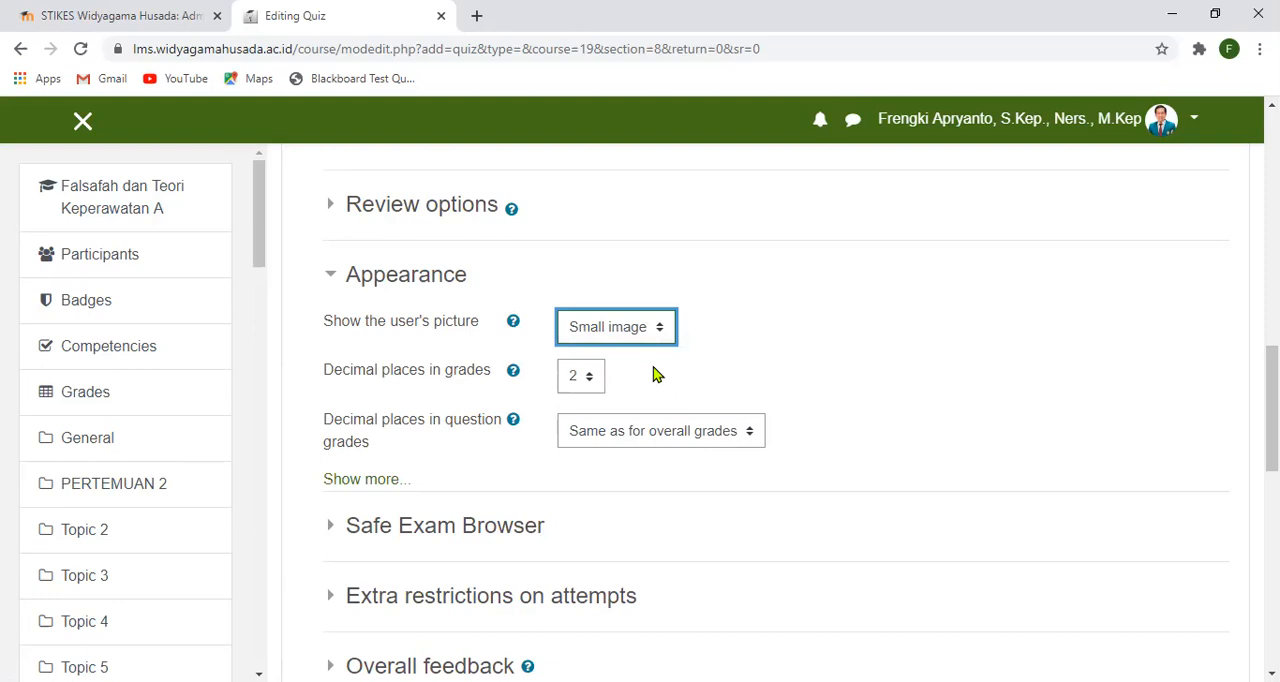
scroll(650, 383, down, 1)
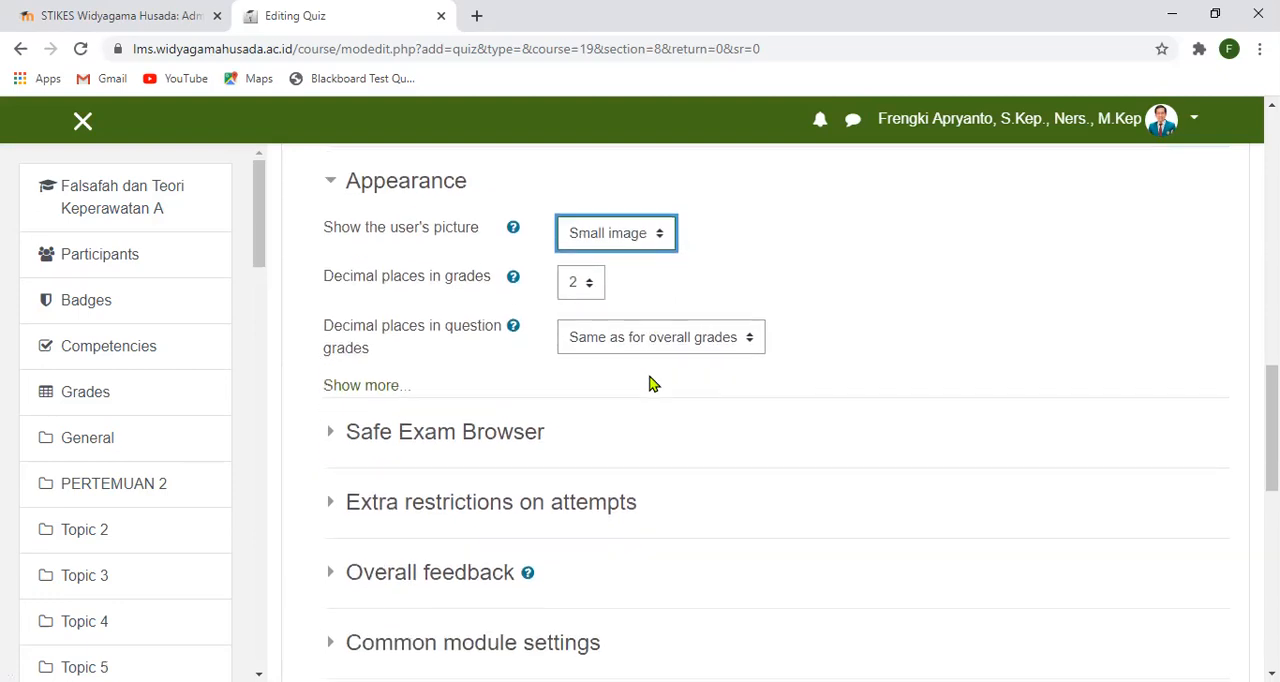
scroll(651, 383, down, 1)
scroll(651, 383, up, 3)
click(329, 369)
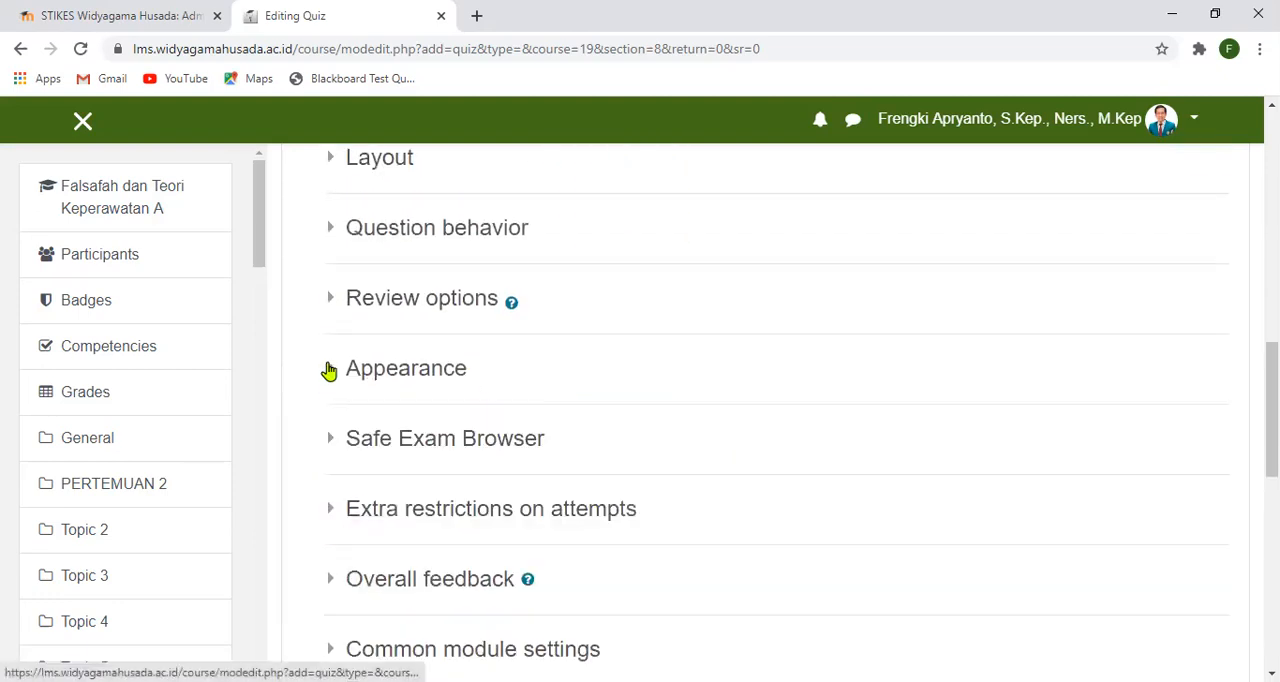
- Check the Safe Exam Browser requirement and the password option under Extra restrictions on attempts, collapsing both sections
scroll(330, 375, down, 2)
click(331, 259)
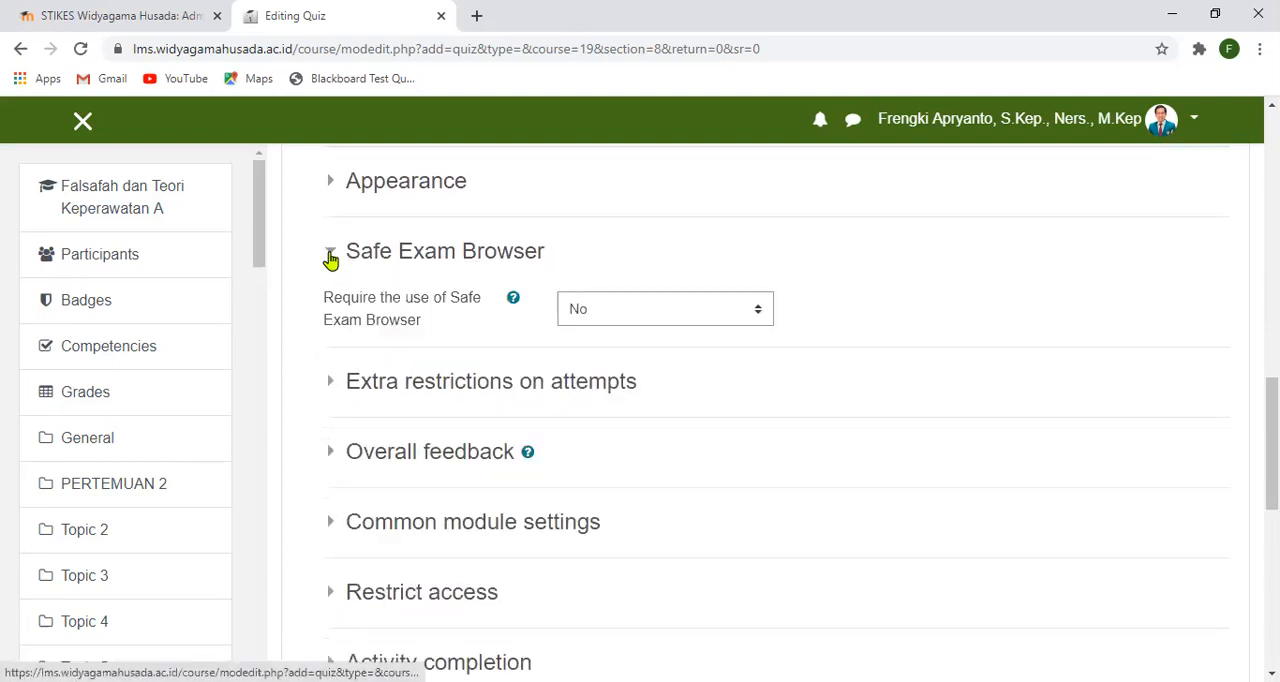
click(331, 259)
click(331, 326)
click(331, 326)
click(331, 326)
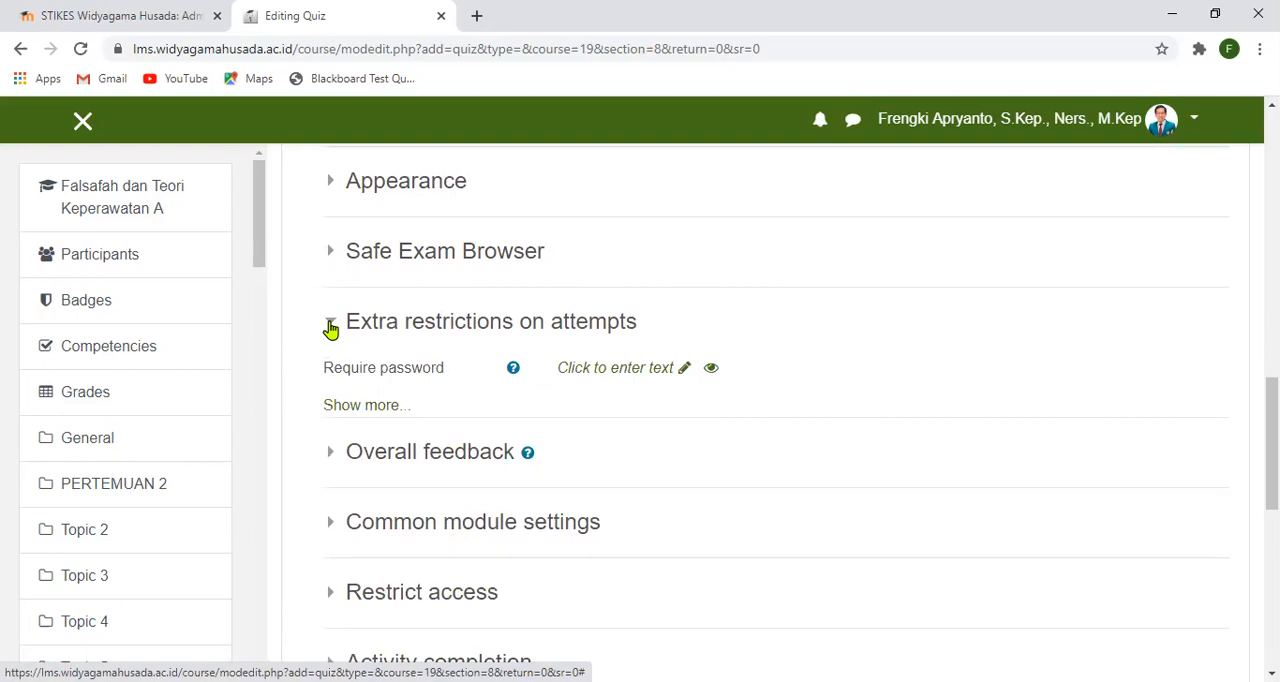
click(331, 326)
click(331, 326)
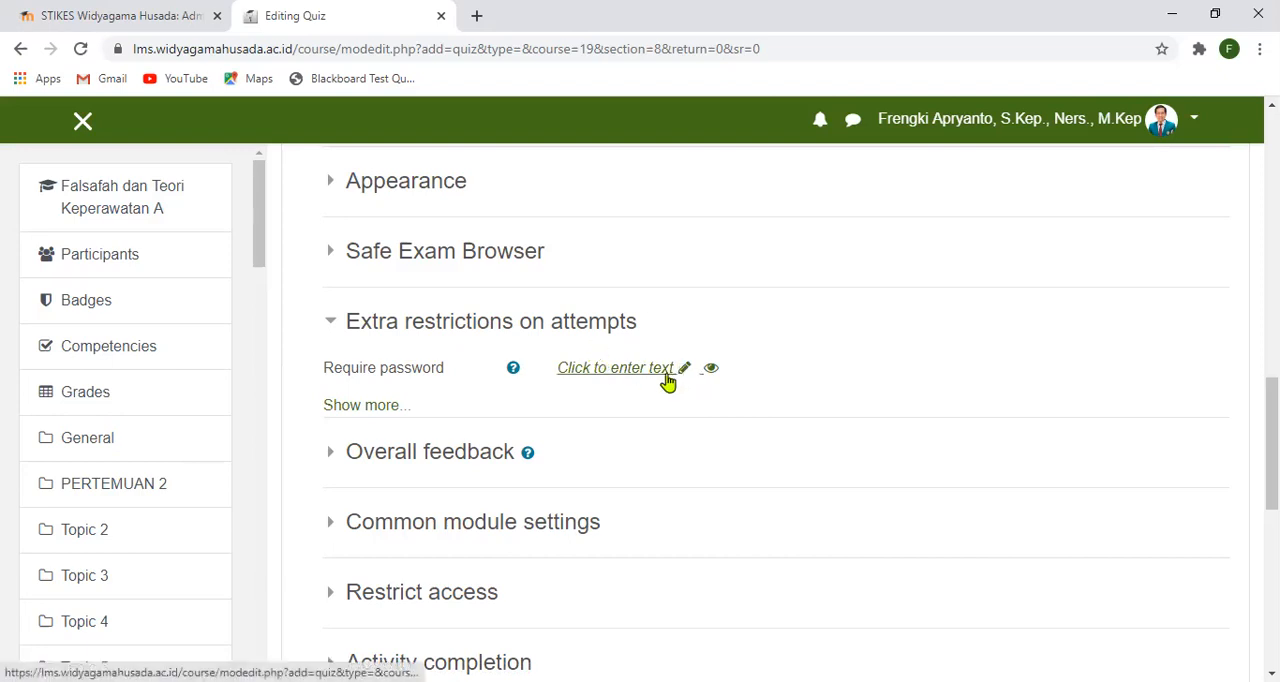
click(335, 325)
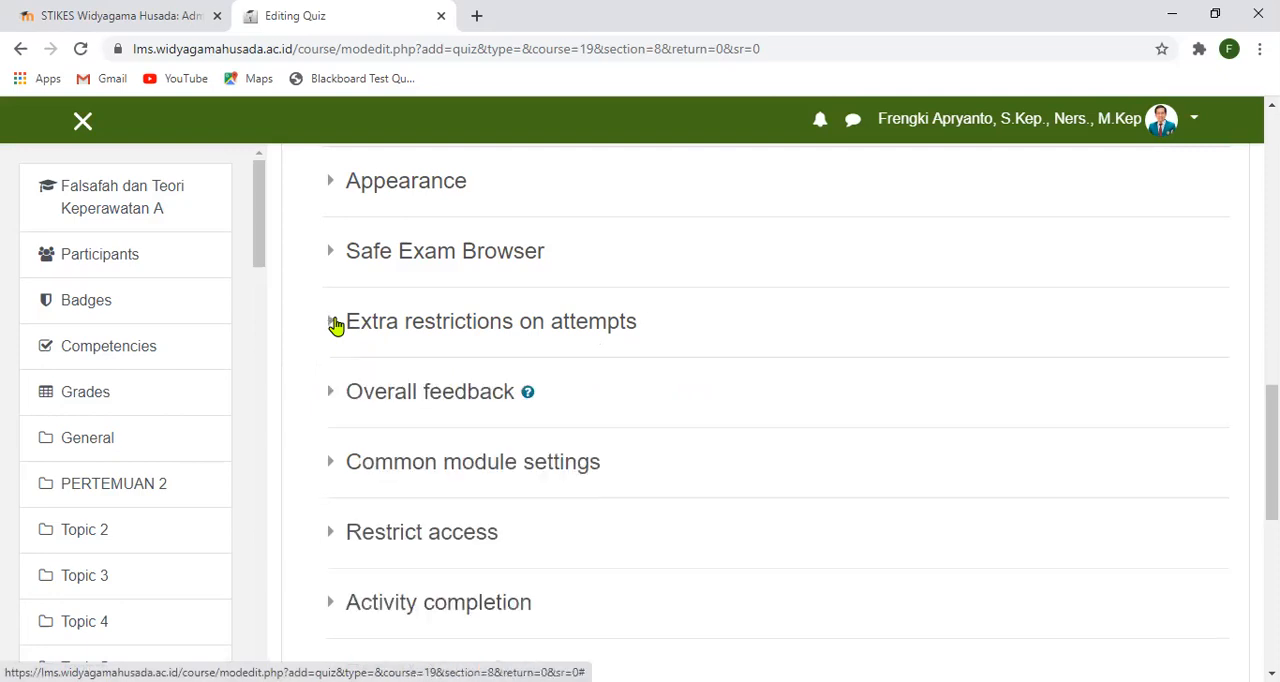
- Save the quiz settings and return to the course page
scroll(330, 425, down, 2)
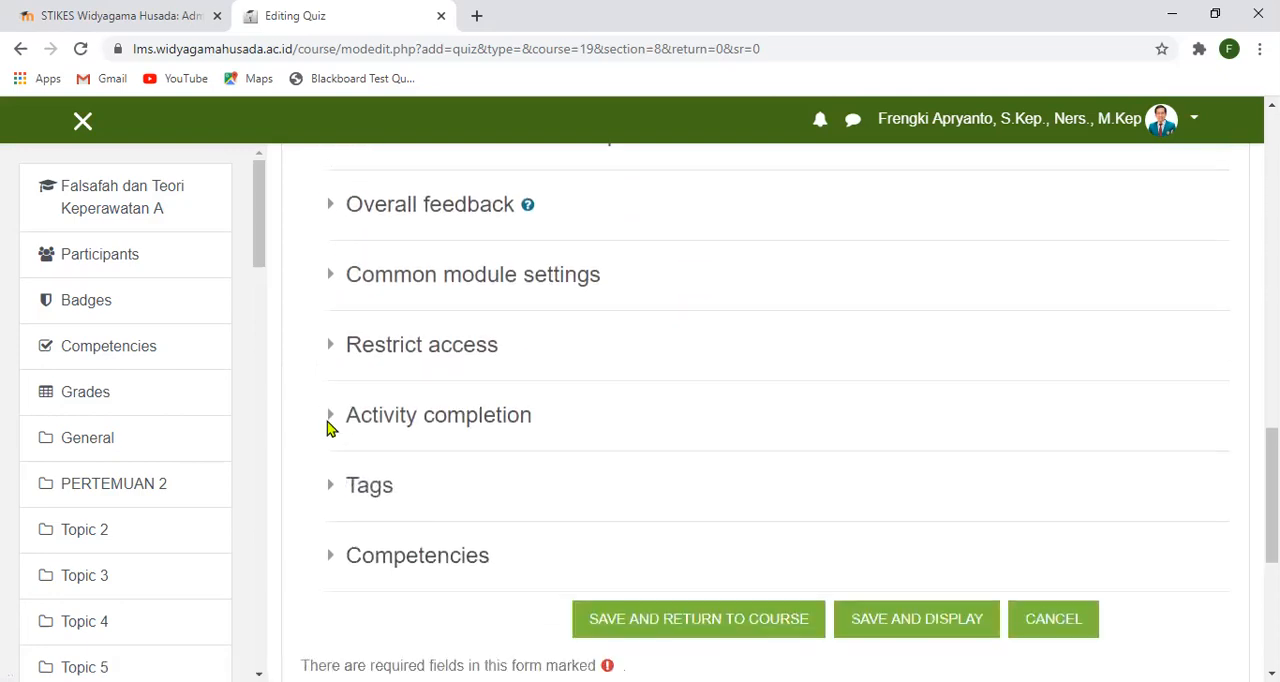
scroll(328, 427, down, 1)
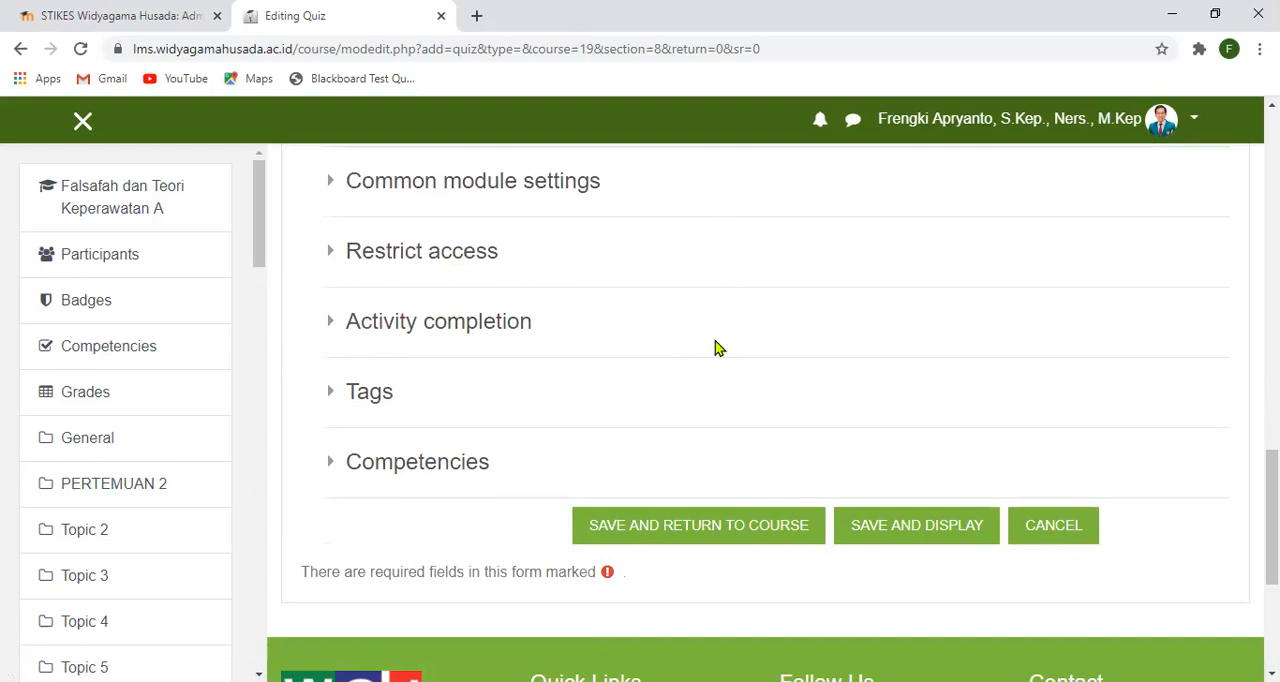
click(774, 532)
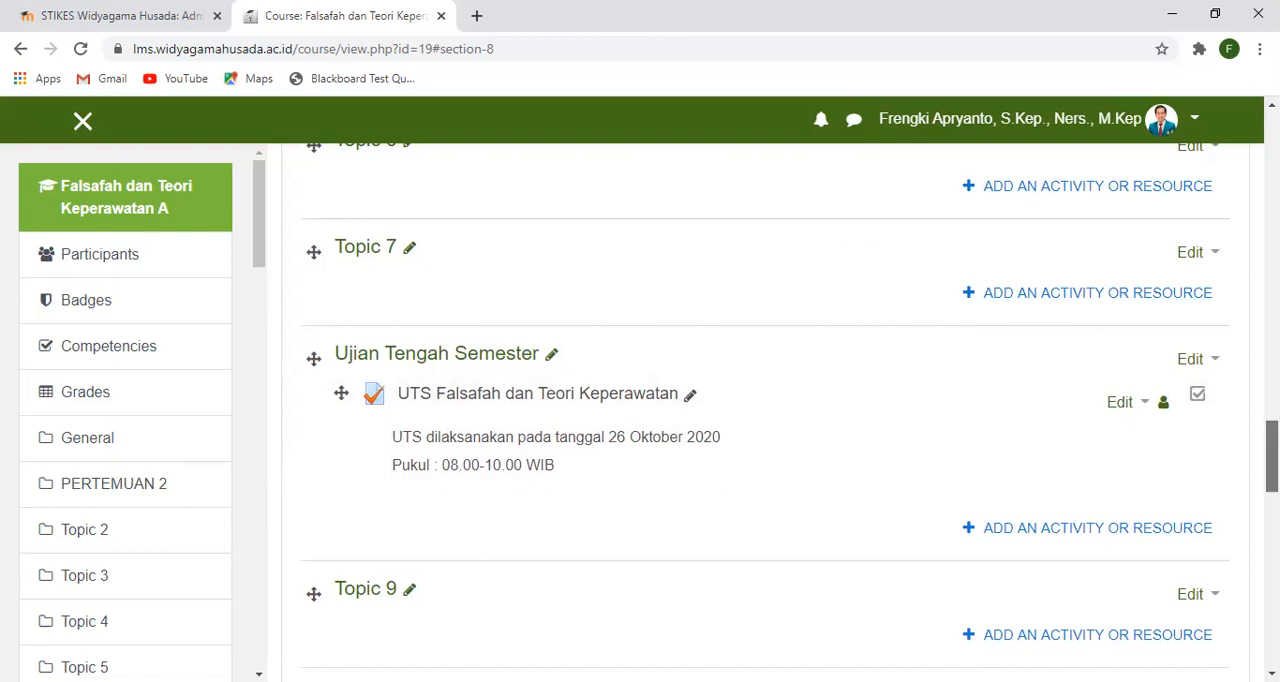
- Open the UTS Falsafah dan Teori Keperawatan quiz under Ujian Tengah Semester and review its allowed attempts, opening and closing times and time limit
scroll(452, 578, up, 2)
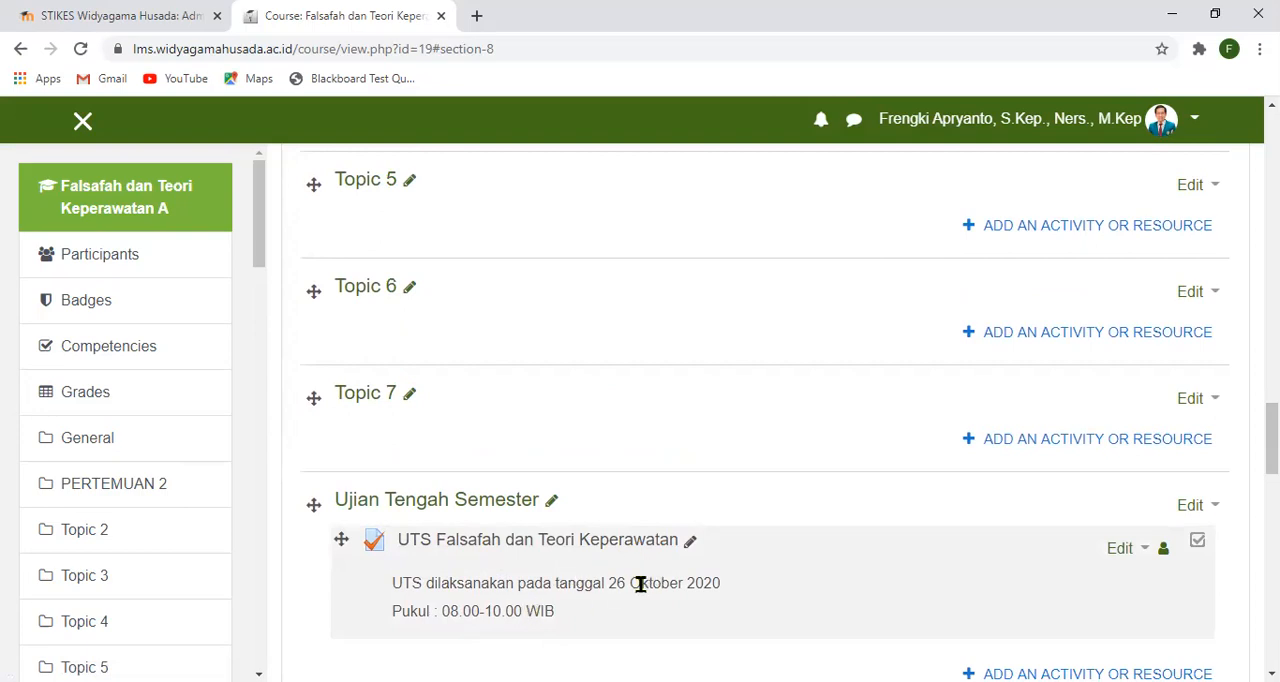
scroll(647, 592, down, 1)
scroll(951, 529, up, 2)
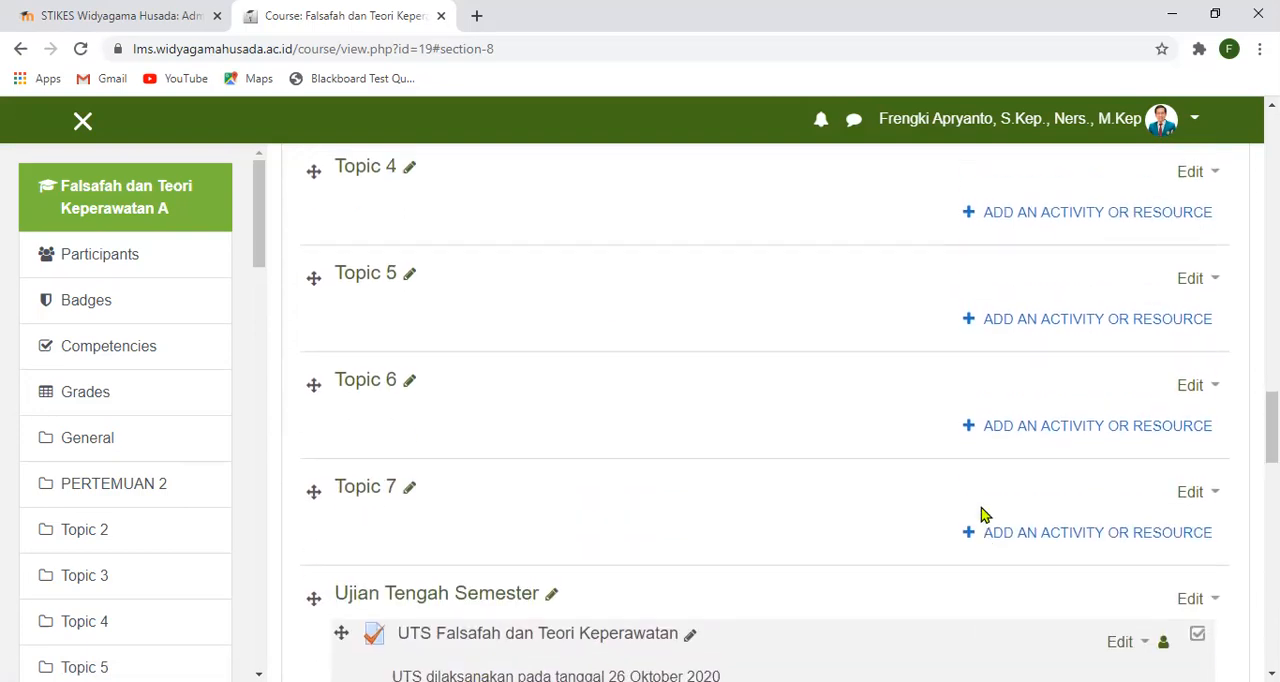
scroll(983, 515, down, 1)
click(492, 550)
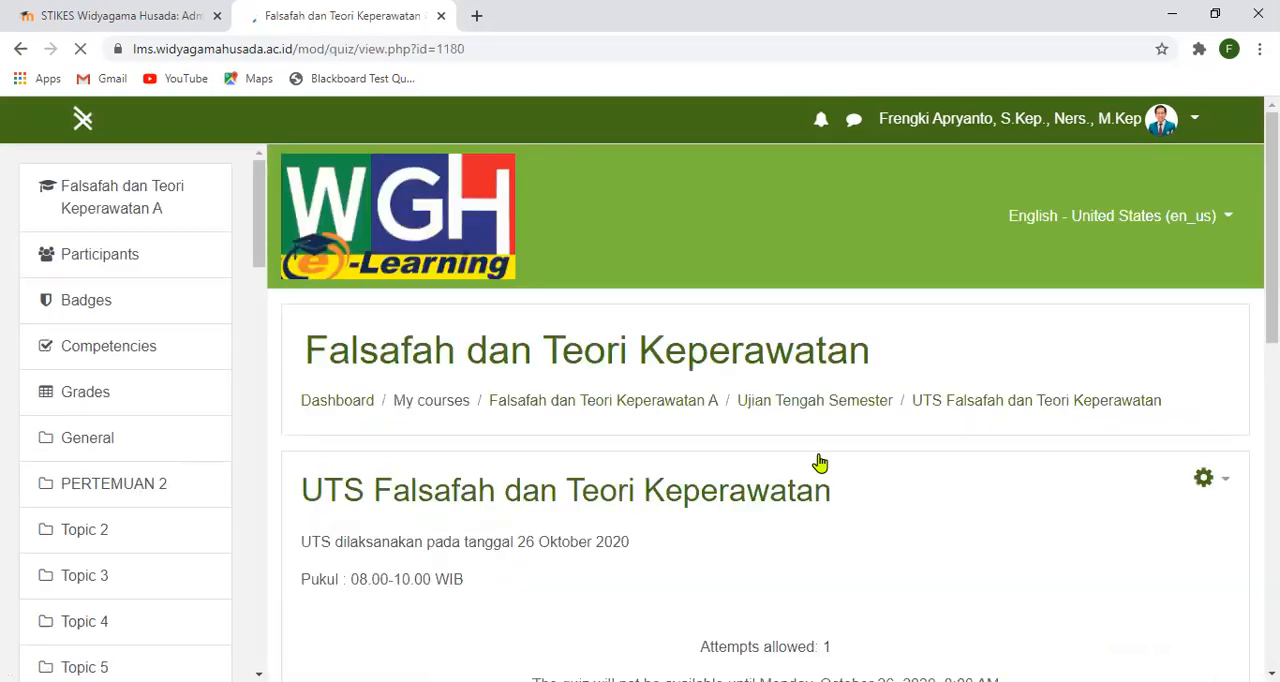
scroll(1046, 414, down, 2)
scroll(800, 490, down, 2)
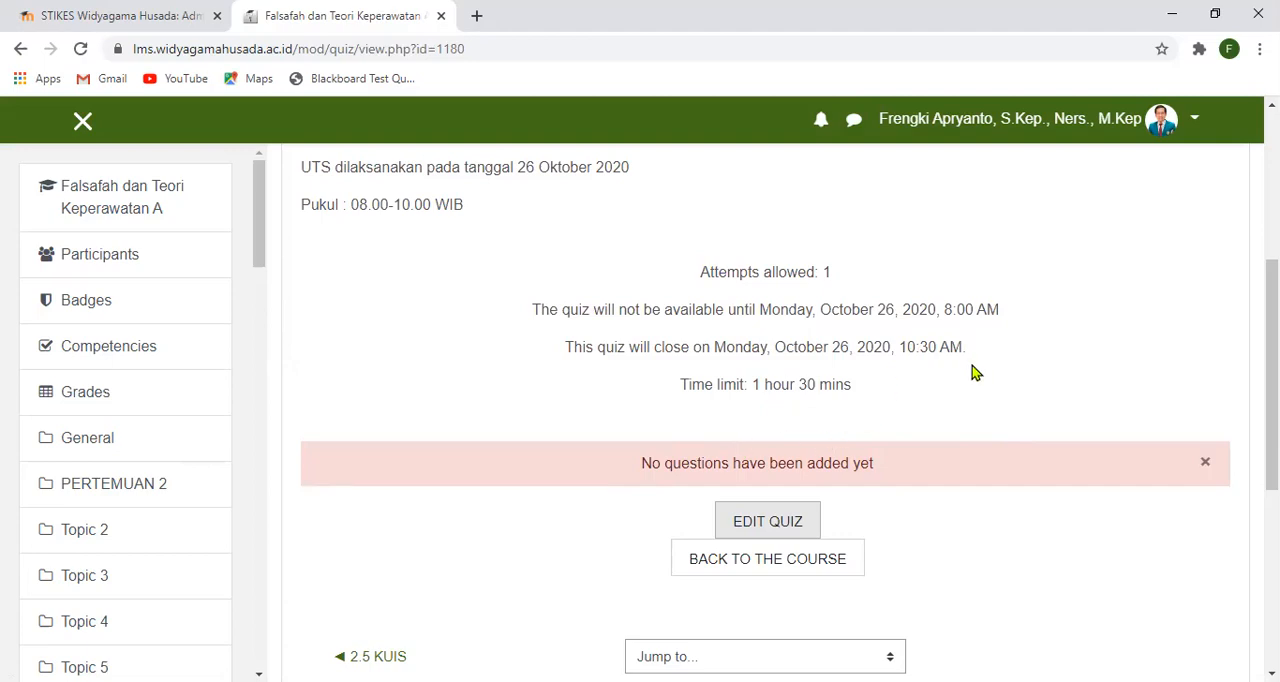
scroll(975, 372, down, 2)
scroll(975, 370, up, 1)
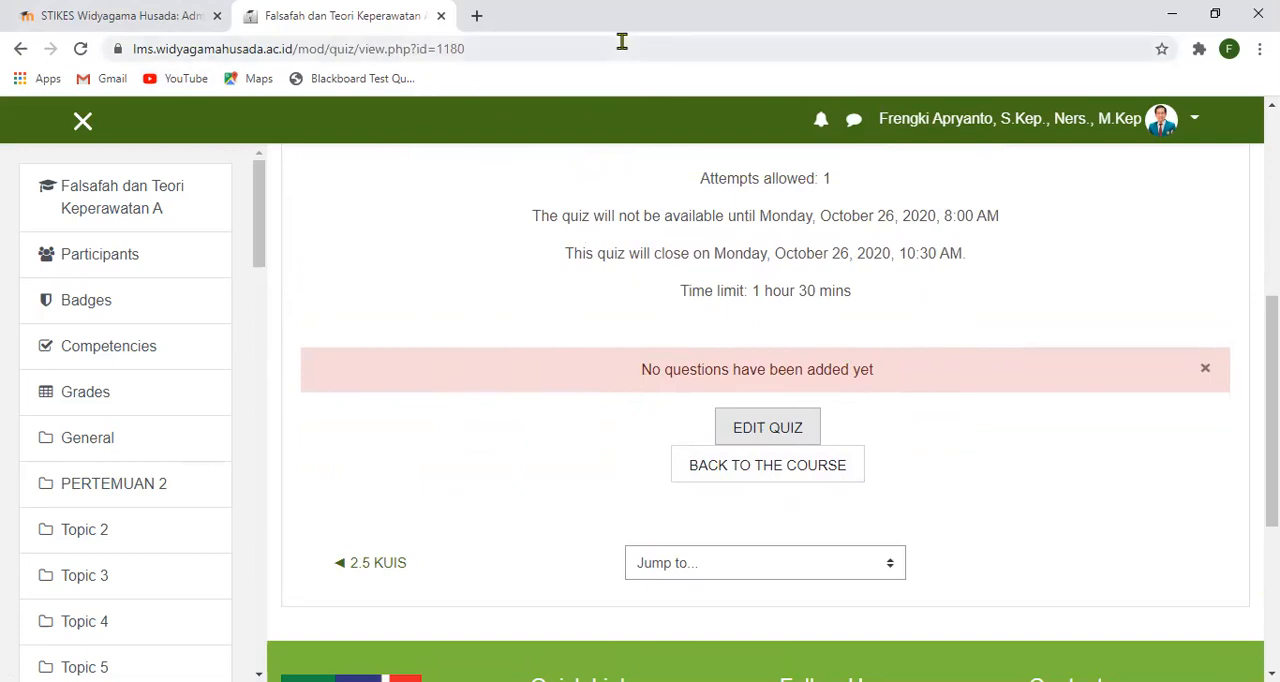
- Restore the browser window from its maximized state, open a new tab and stretch the window across the screen width
double_click(1093, 32)
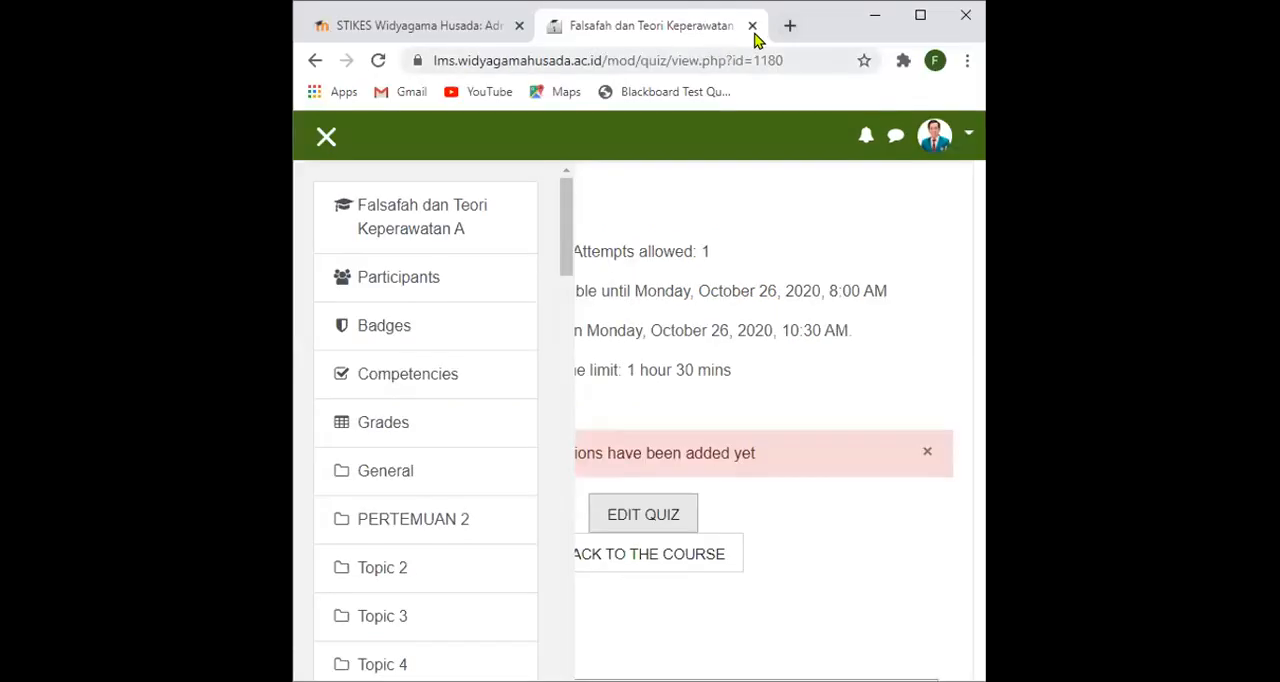
double_click(845, 23)
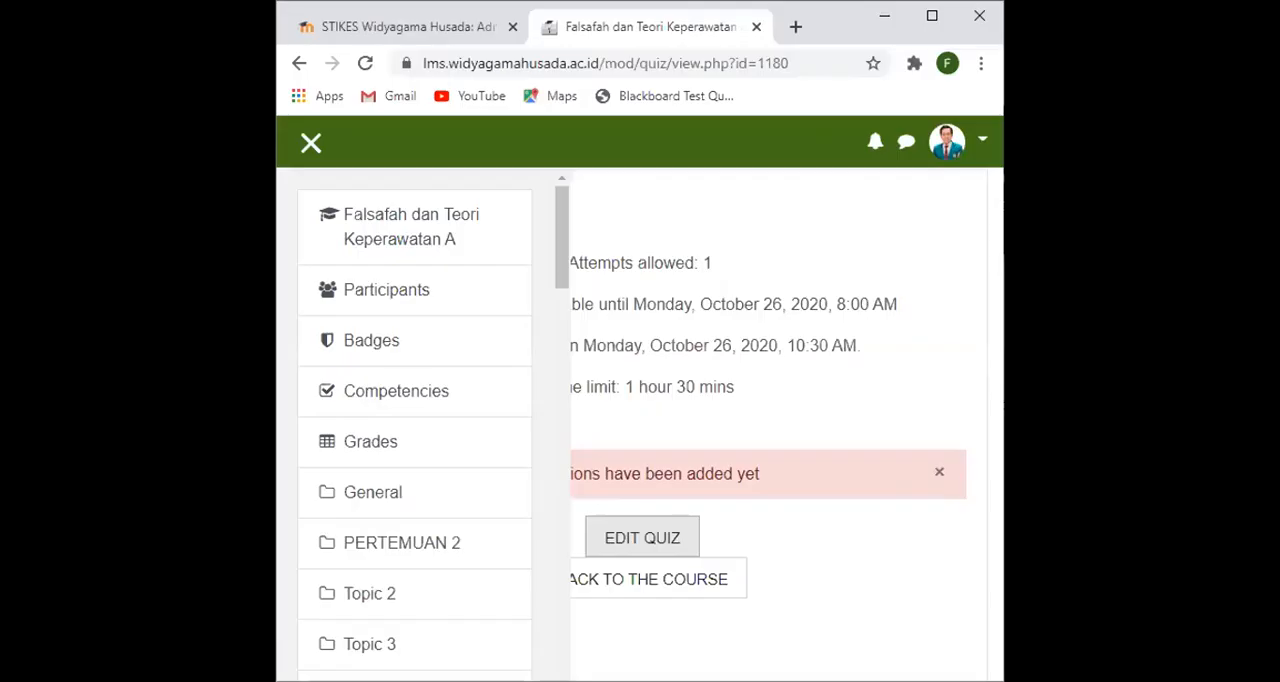
click(1215, 14)
click(795, 27)
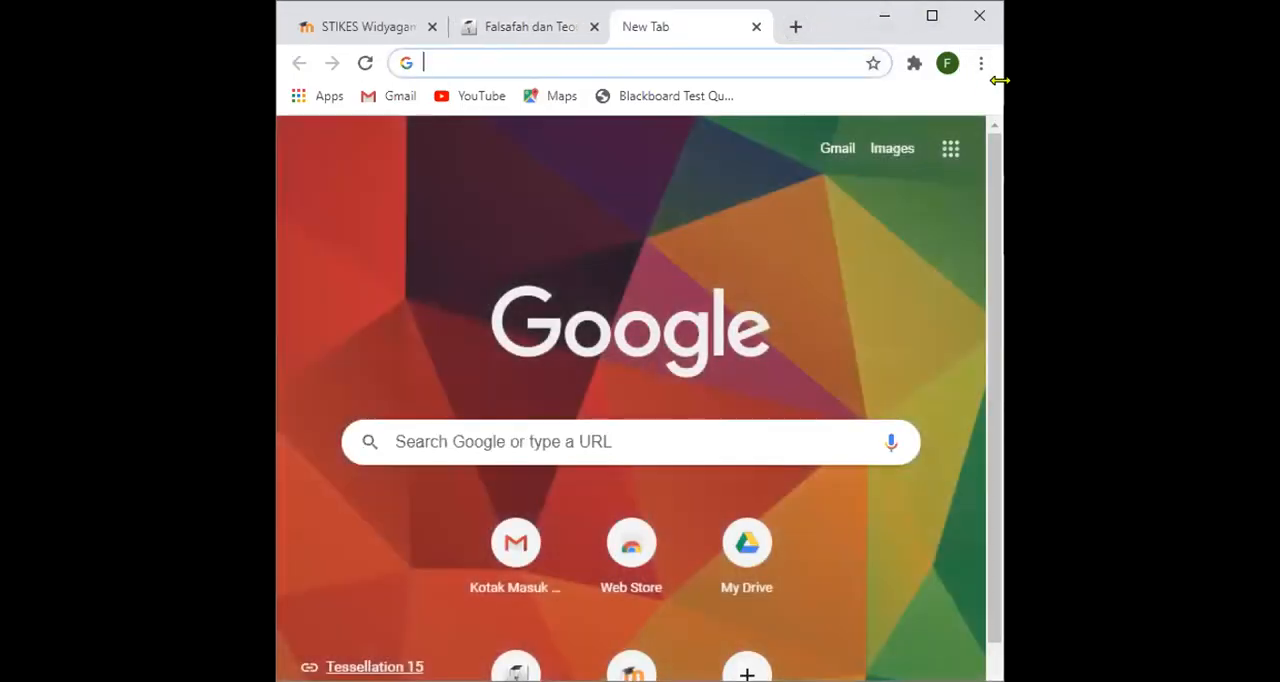
drag(1000, 80, 1200, 80)
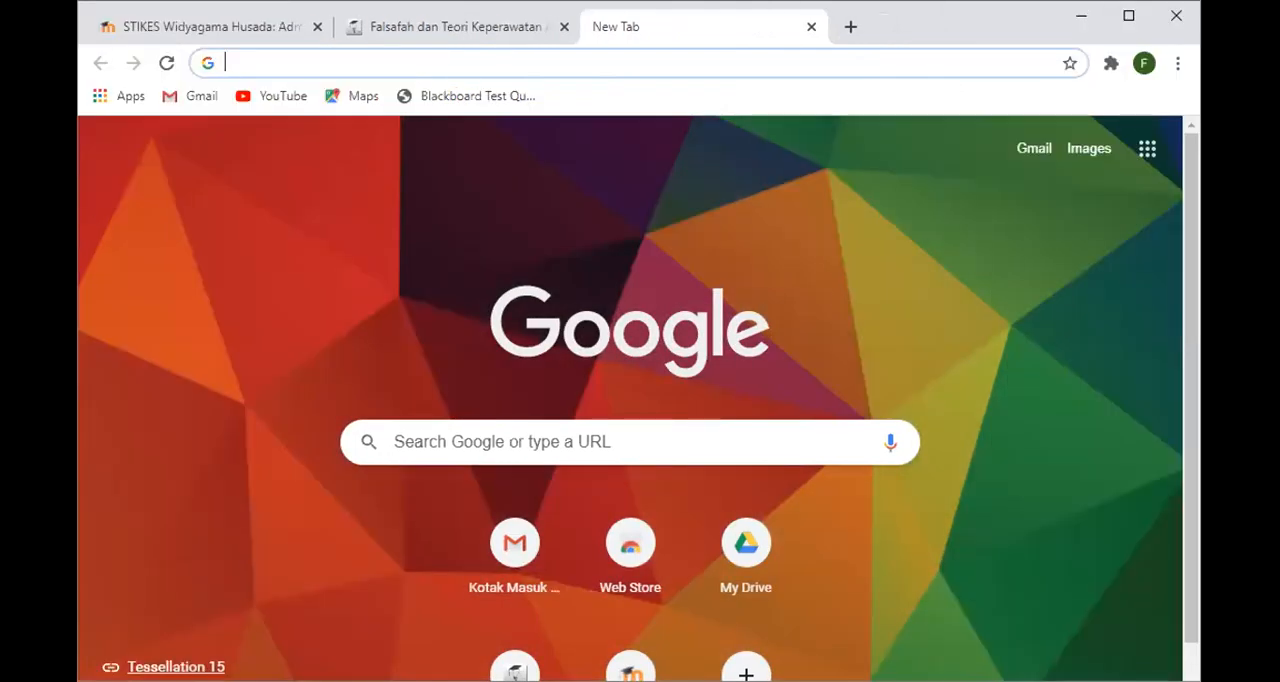
drag(78, 250, 1, 250)
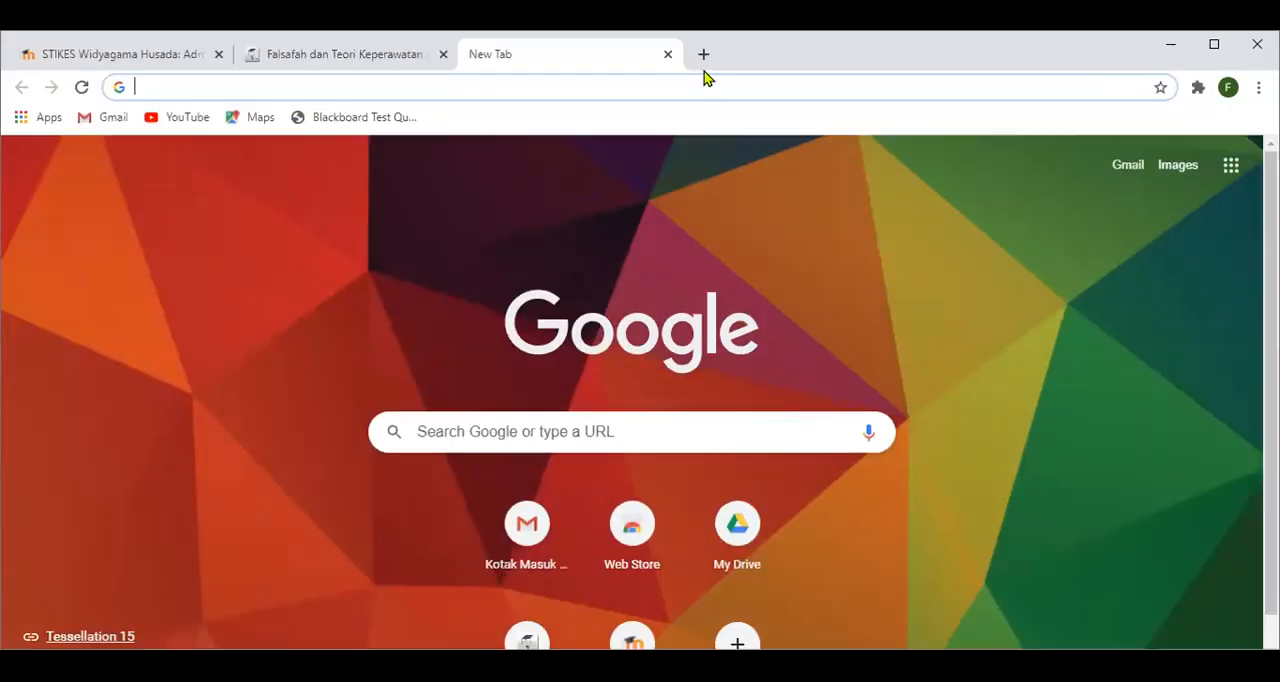
double_click(750, 40)
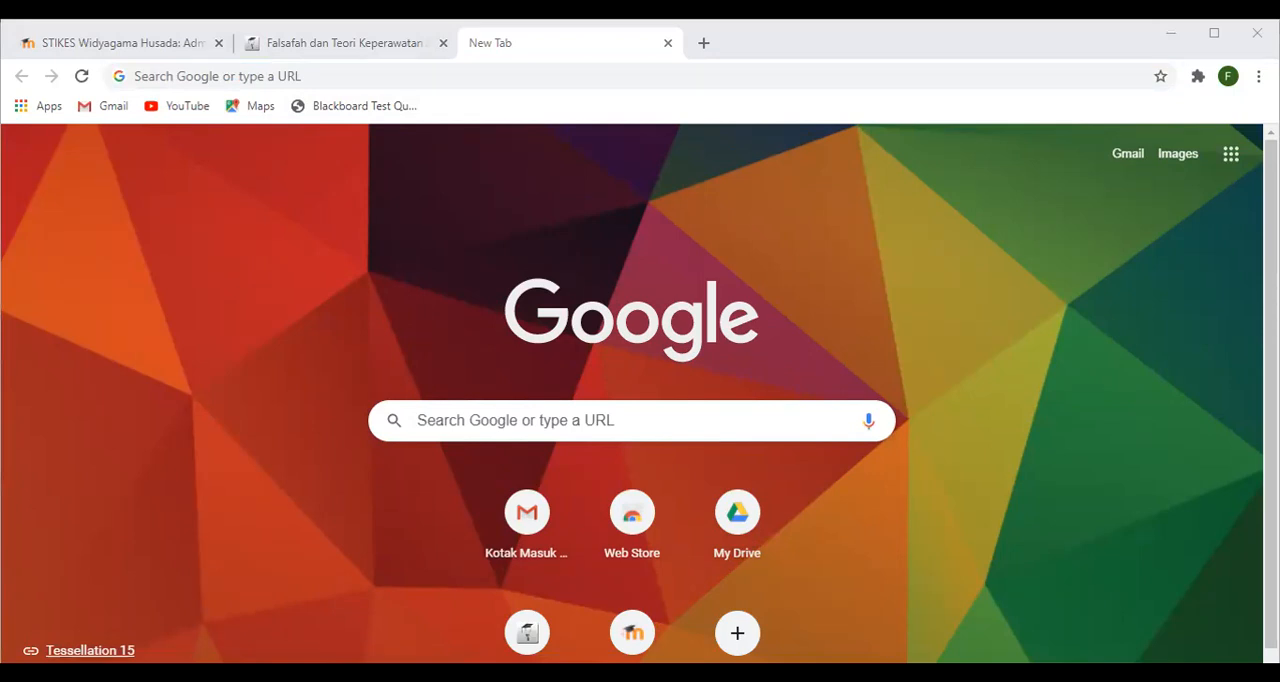
- Load the bookmarked Blackboard Test Question Generator in the new tab and bring its Test Name and question entry area into view
click(366, 77)
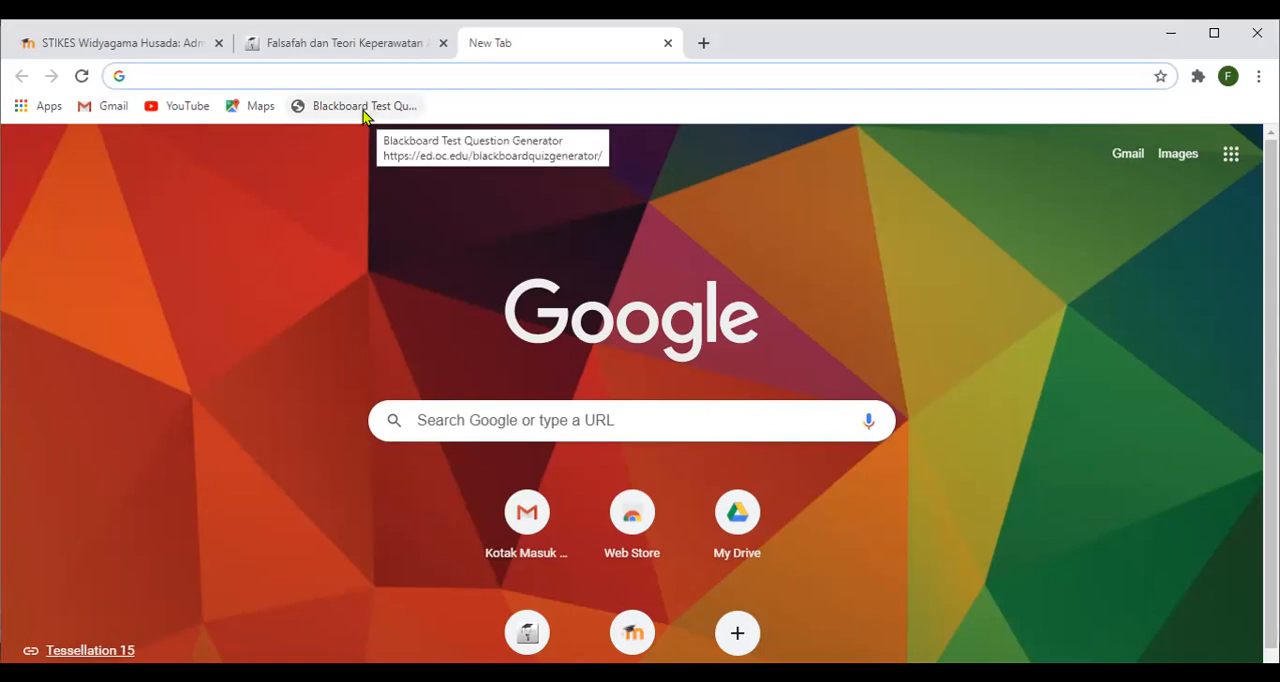
click(365, 113)
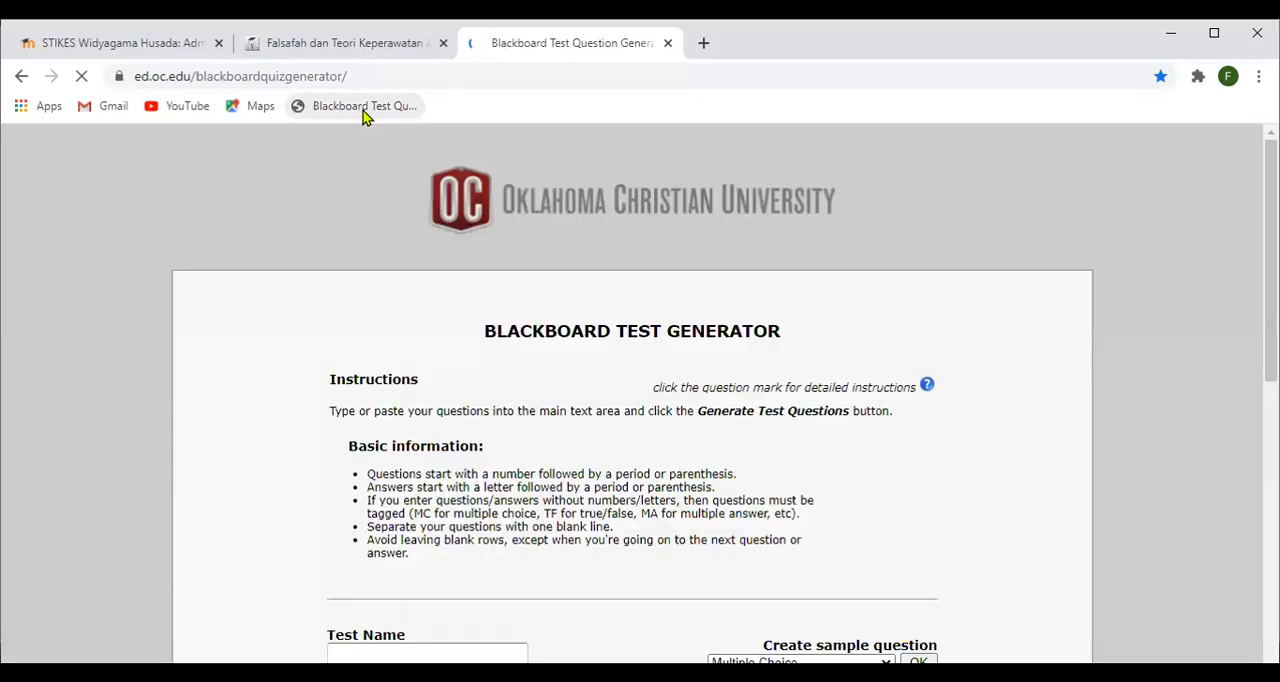
scroll(443, 294, down, 2)
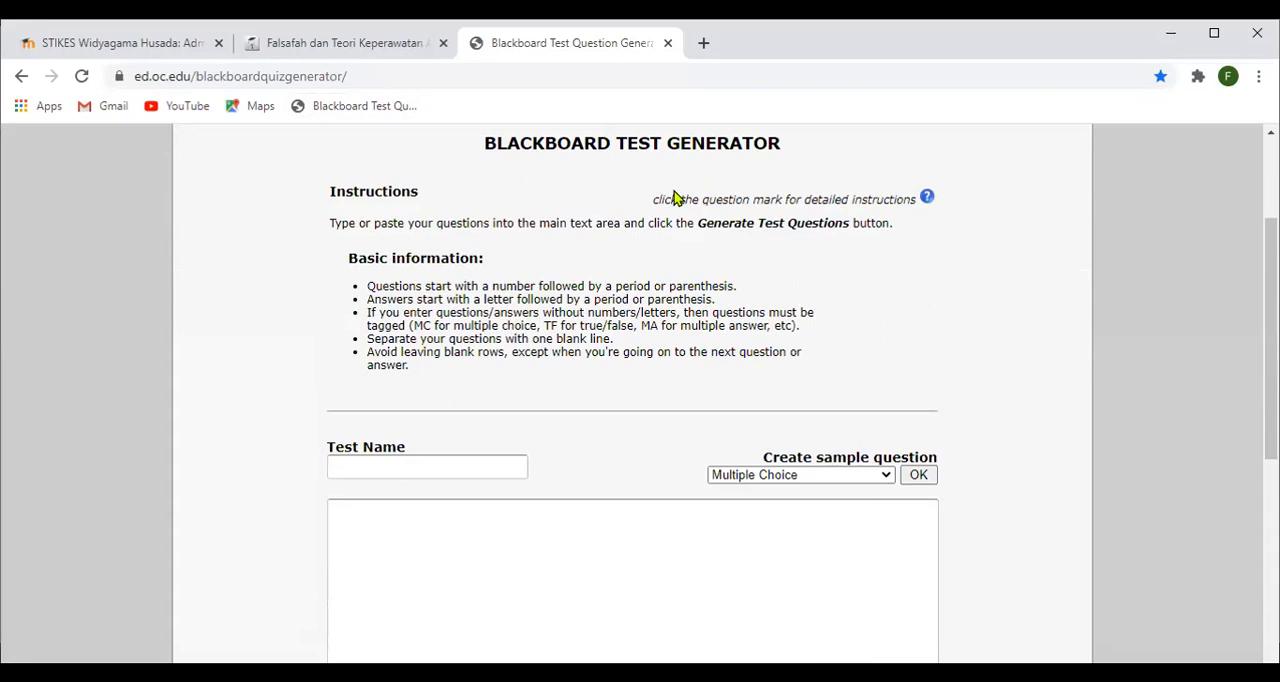
- Paste the copied numbered multiple-choice nursing questions into the question entry area and return to the start of the text
scroll(627, 208, down, 1)
scroll(627, 208, up, 2)
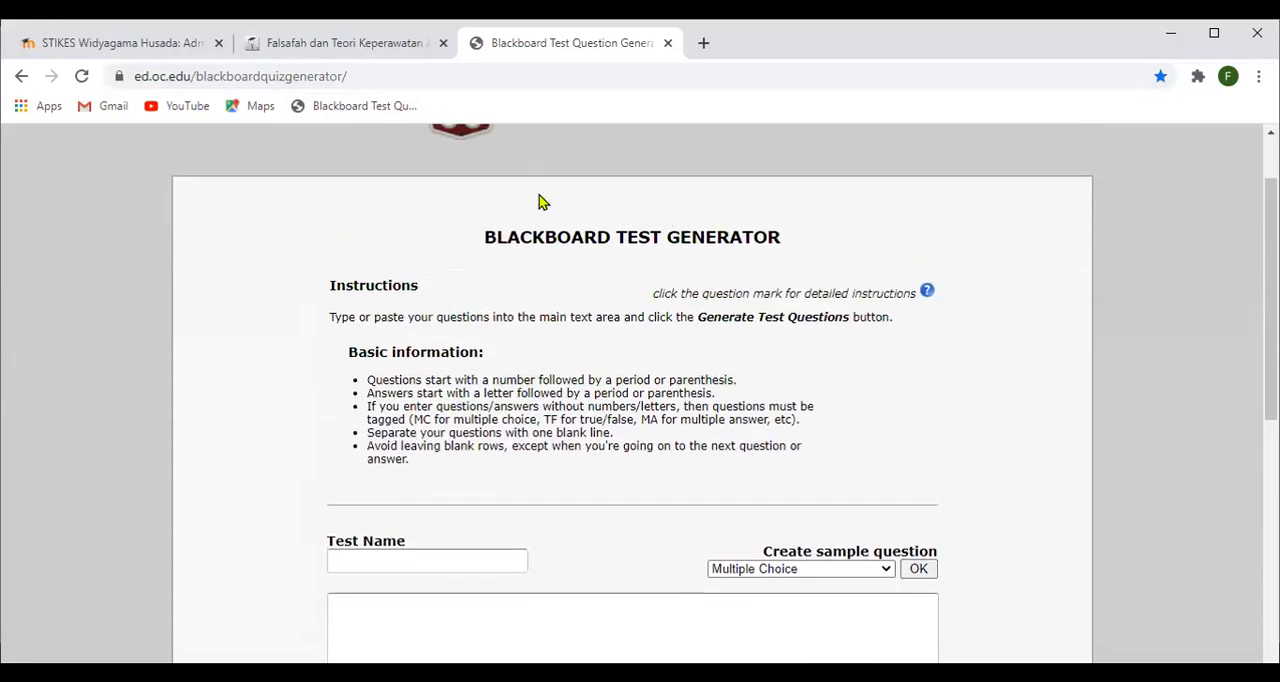
scroll(543, 200, up, 1)
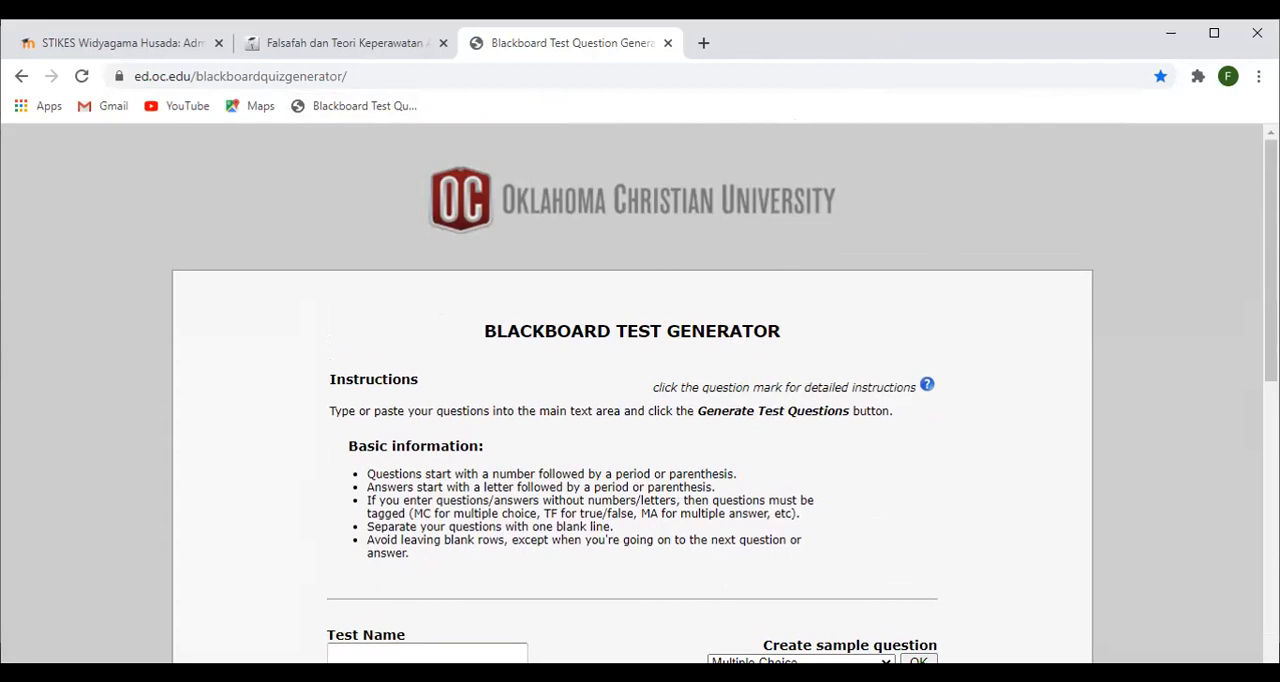
scroll(608, 194, down, 2)
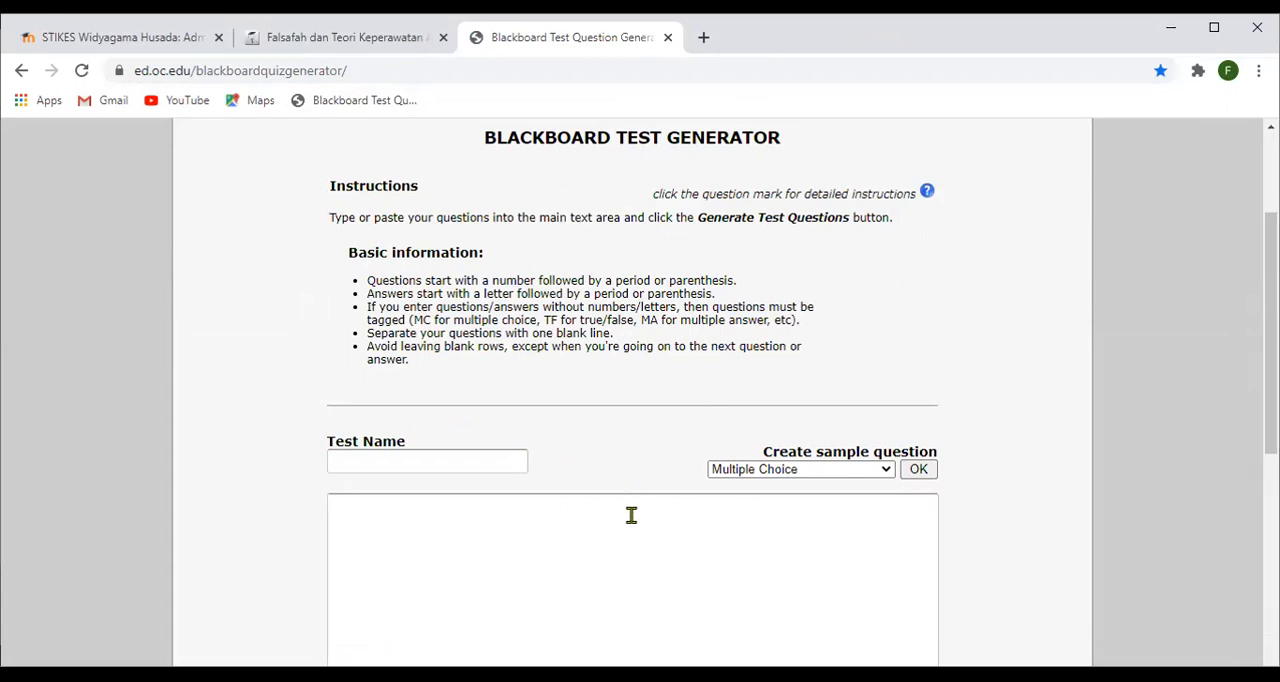
scroll(631, 515, down, 1)
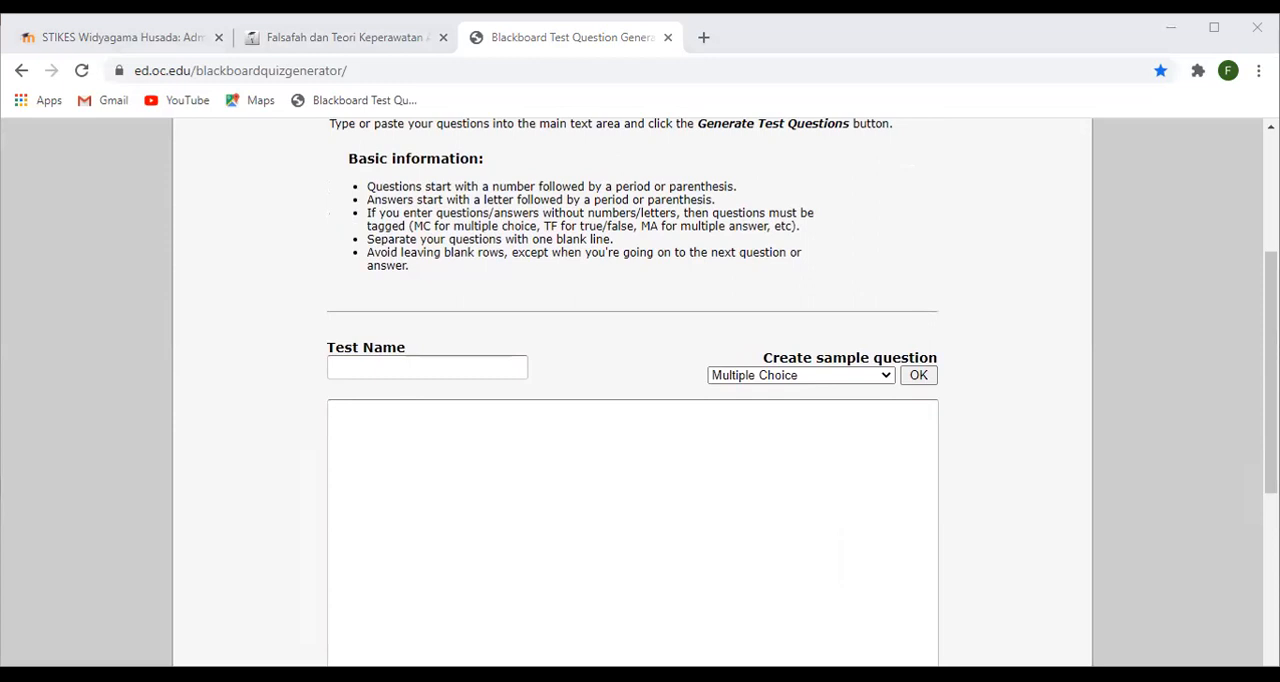
scroll(754, 246, down, 1)
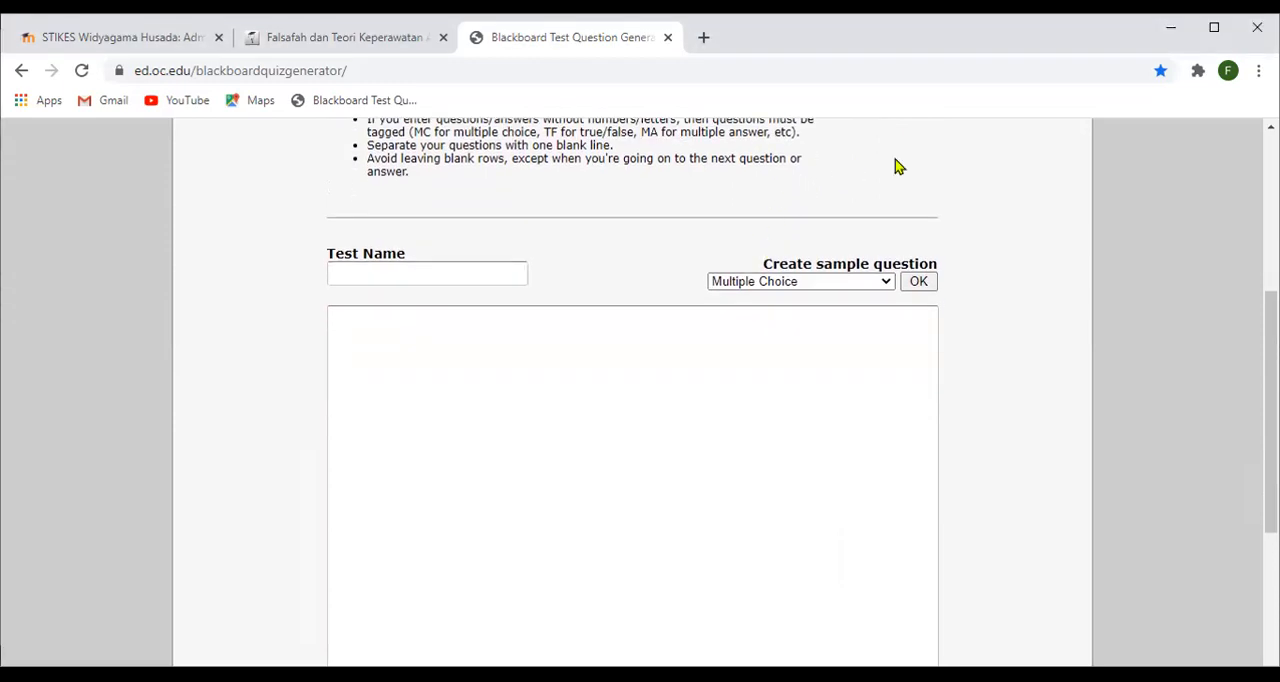
click(440, 361)
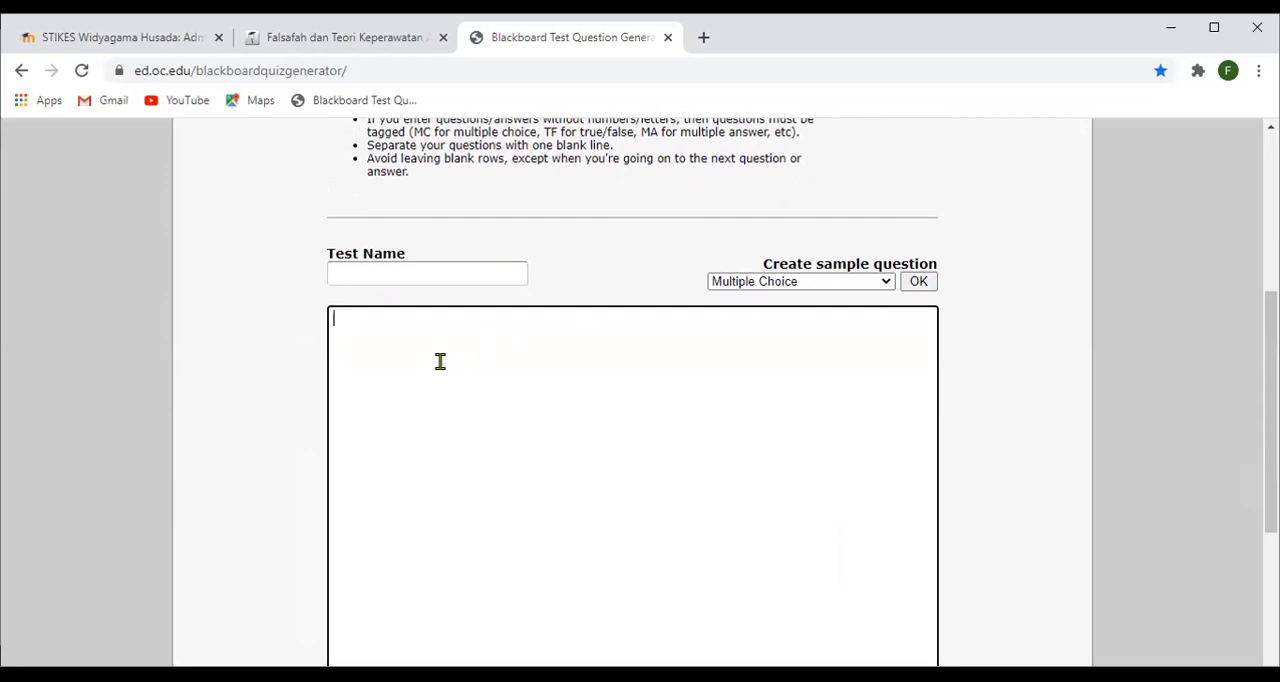
key(ctrl+v)
scroll(443, 365, up, 2)
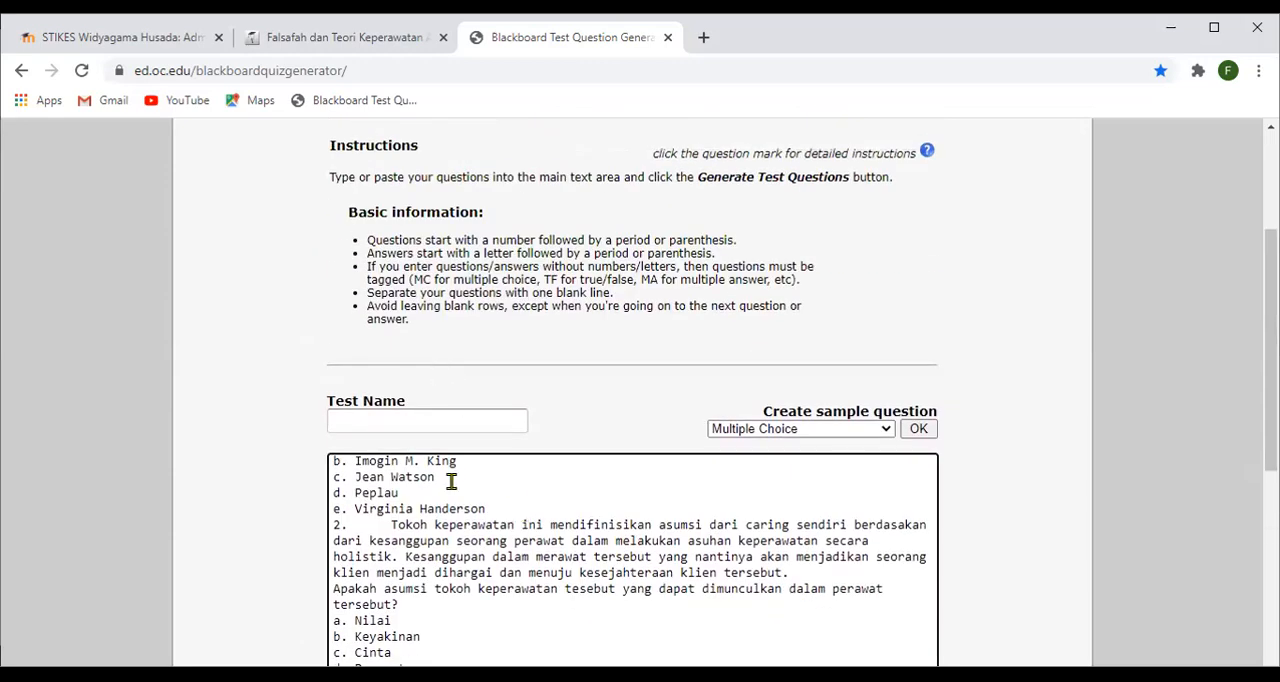
click(378, 529)
key(Up)
key(Up)
key(ctrl+Home)
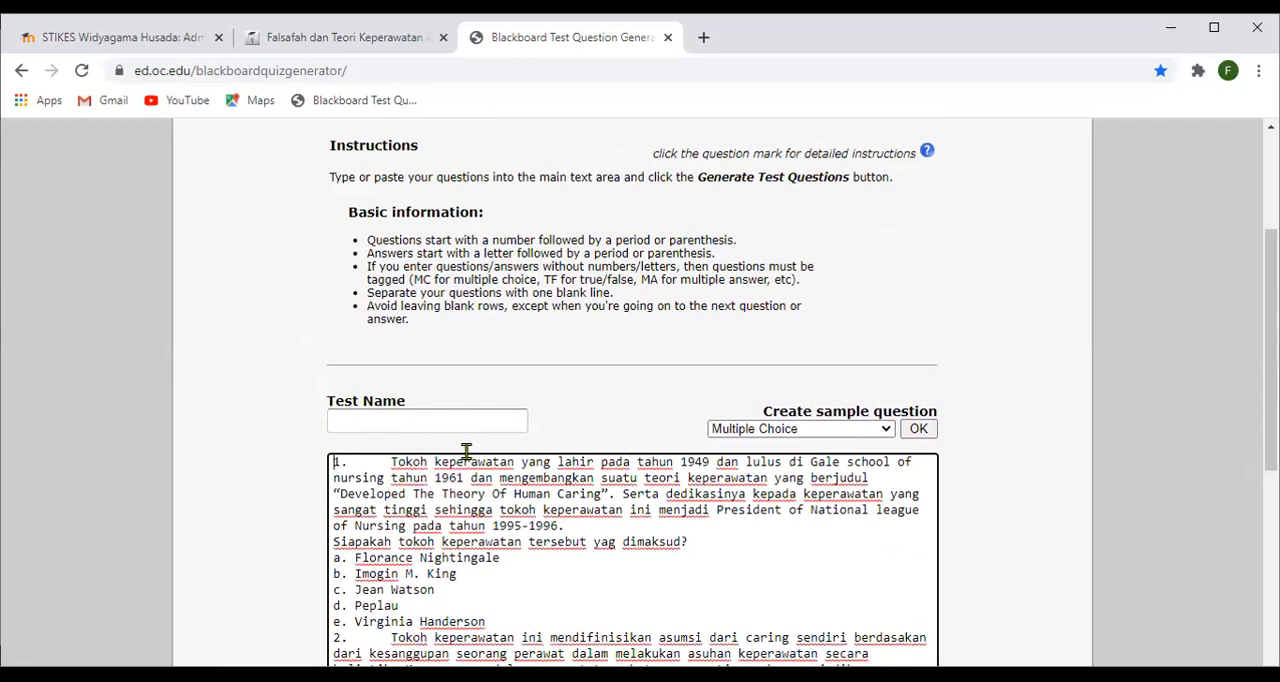
- Name the test Falsafah UTS 20201
click(409, 417)
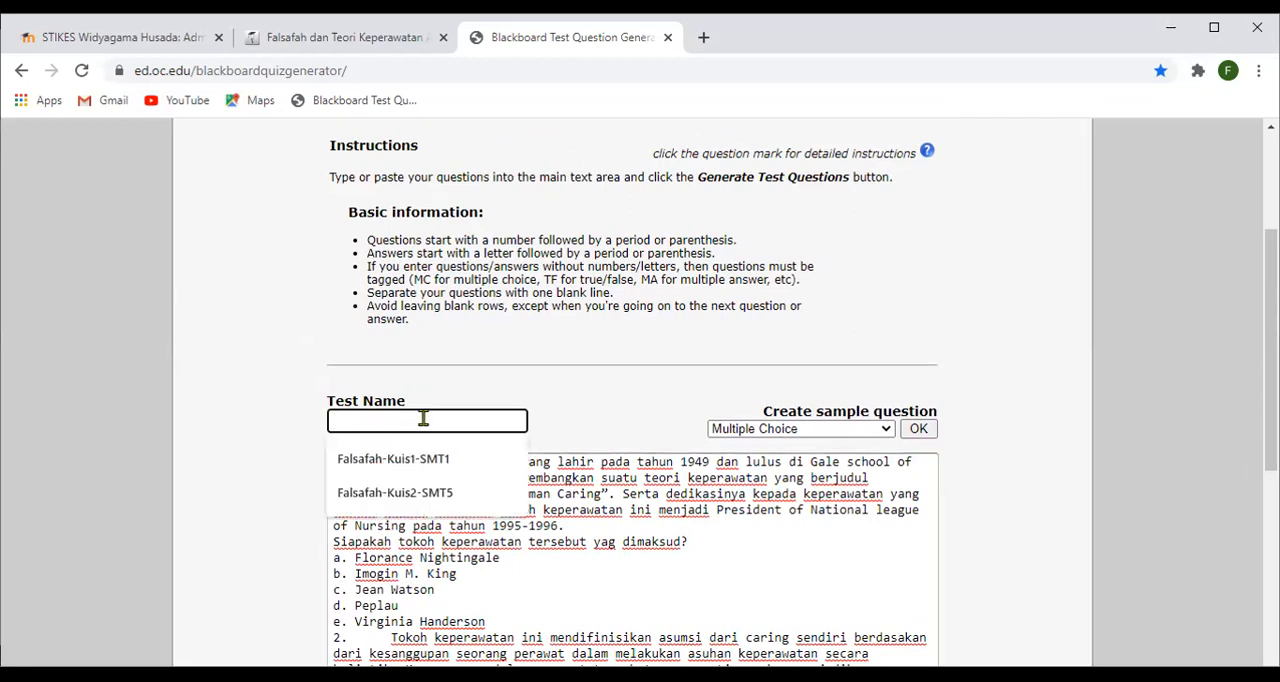
text(Fala)
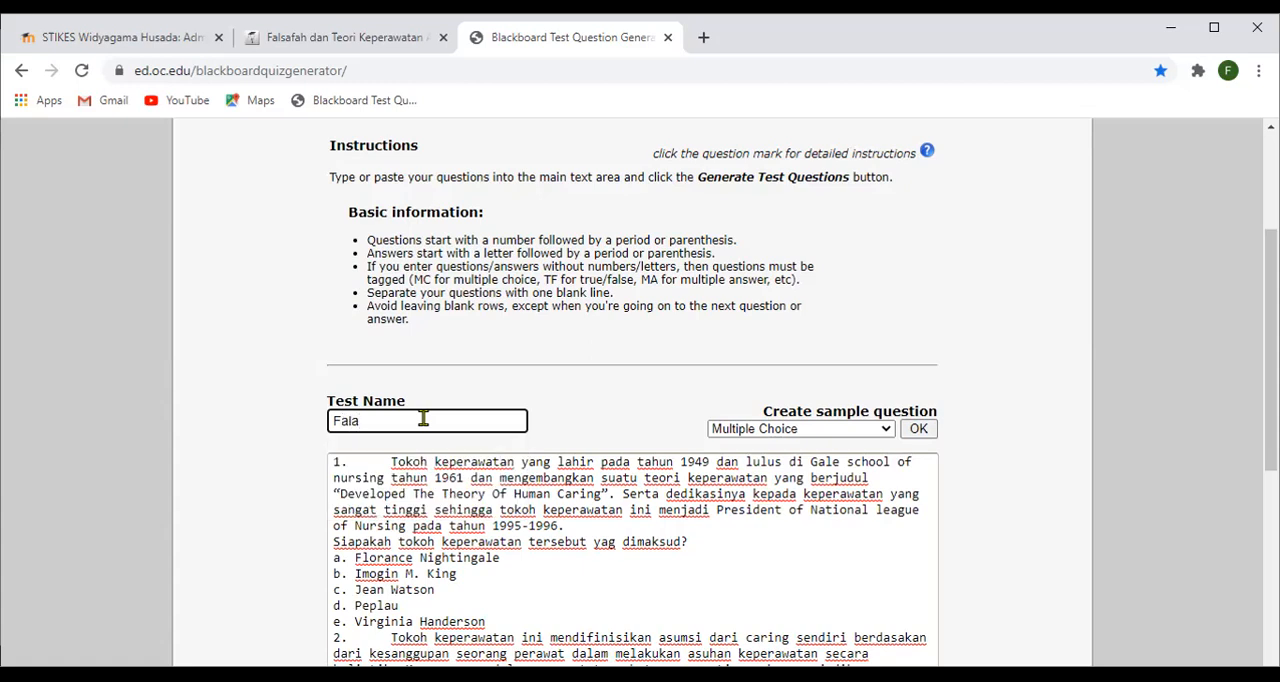
key(BackSpace)
text(safah)
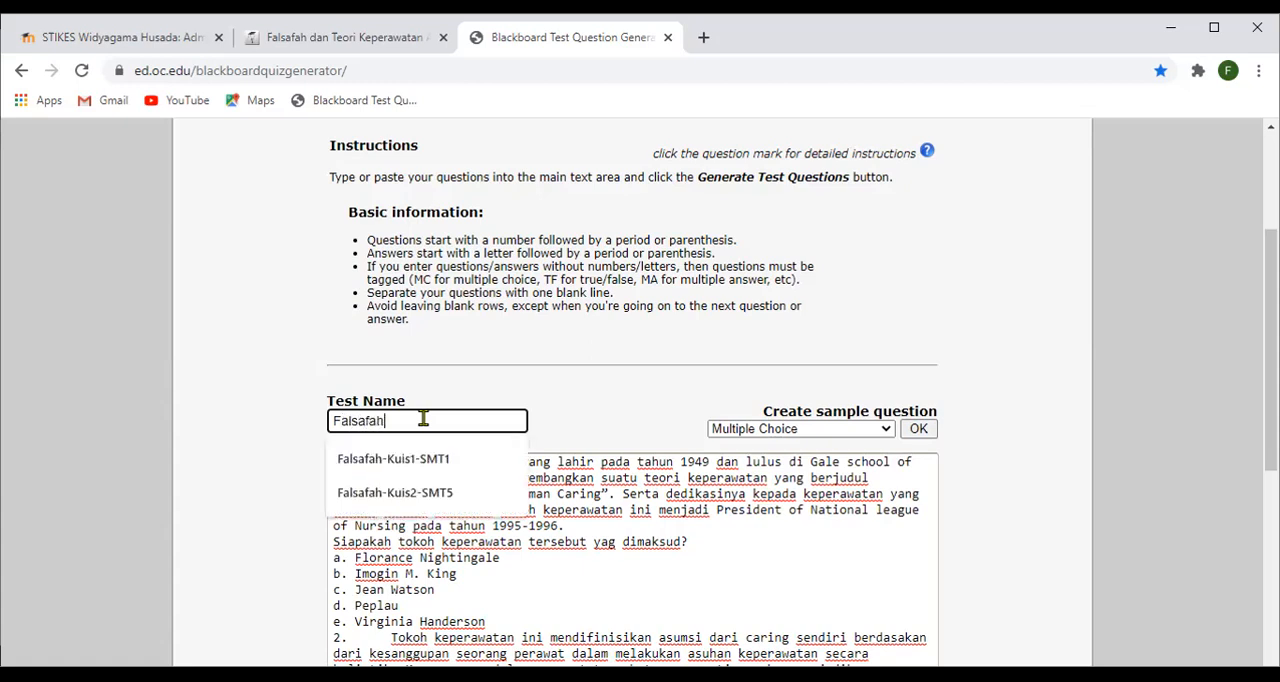
text(_)
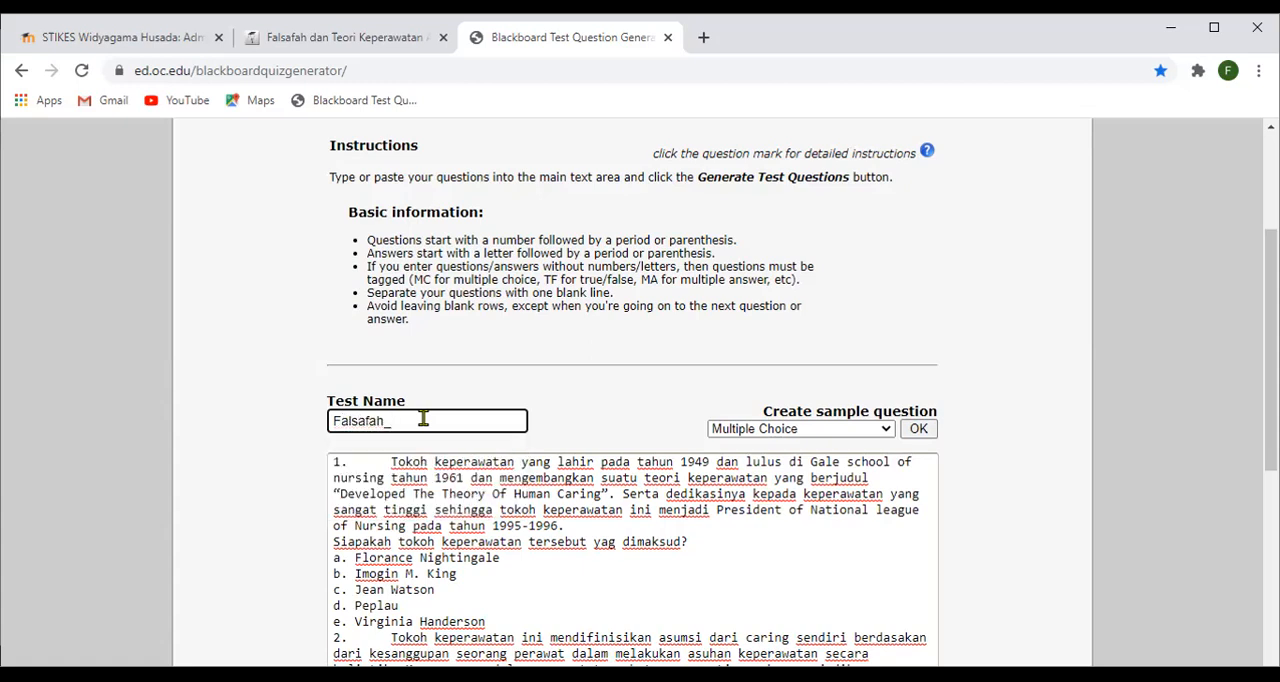
key(BackSpace)
text(UTS)
text( d)
text(0)
text(201)
- Choose Multiple Choice as the sample question type
scroll(620, 355, down, 2)
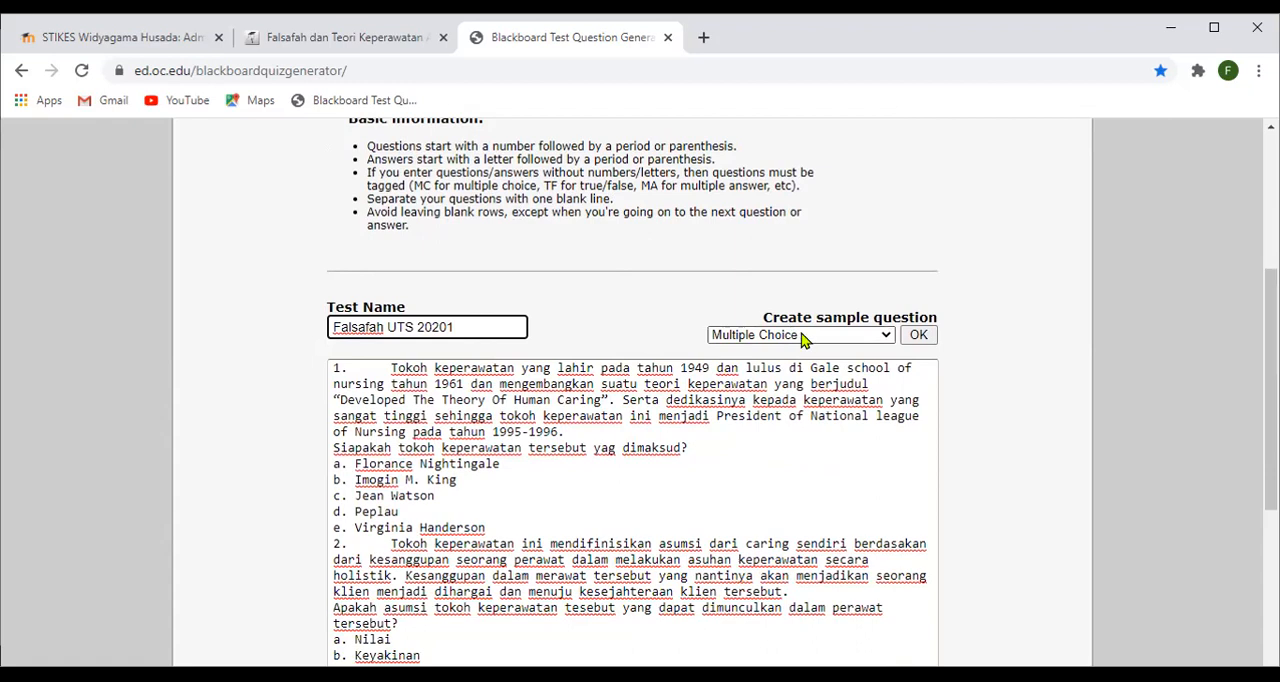
click(885, 334)
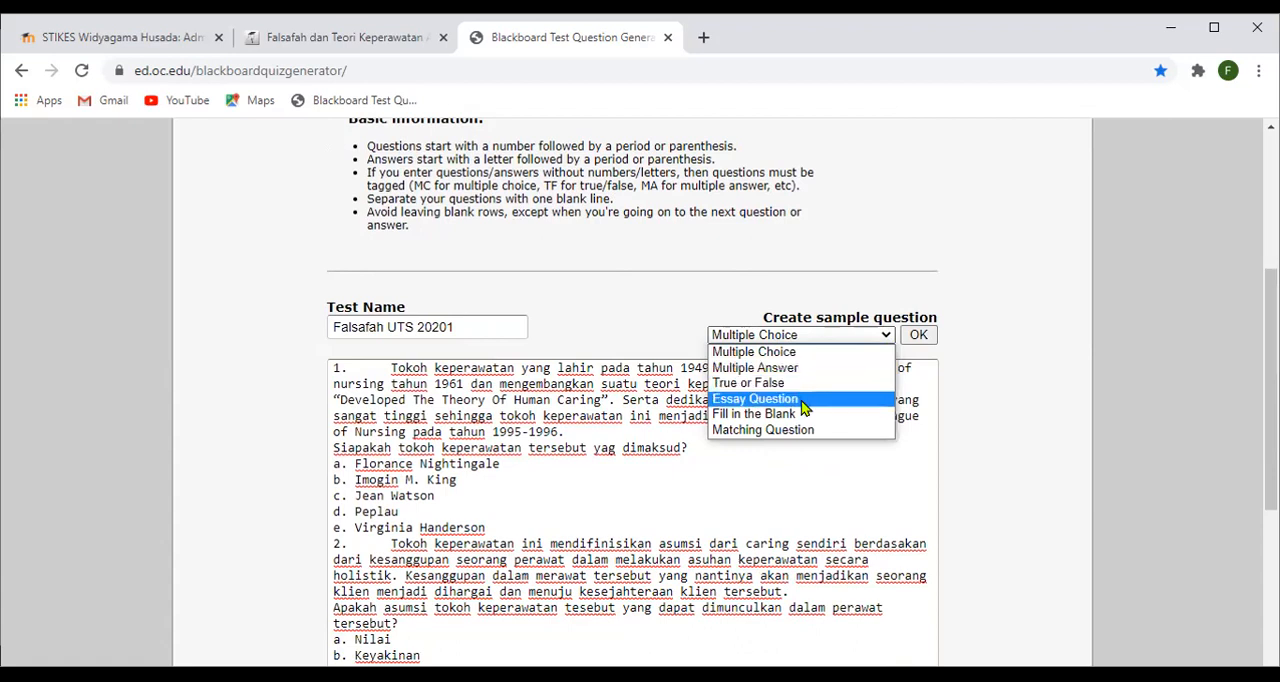
click(776, 358)
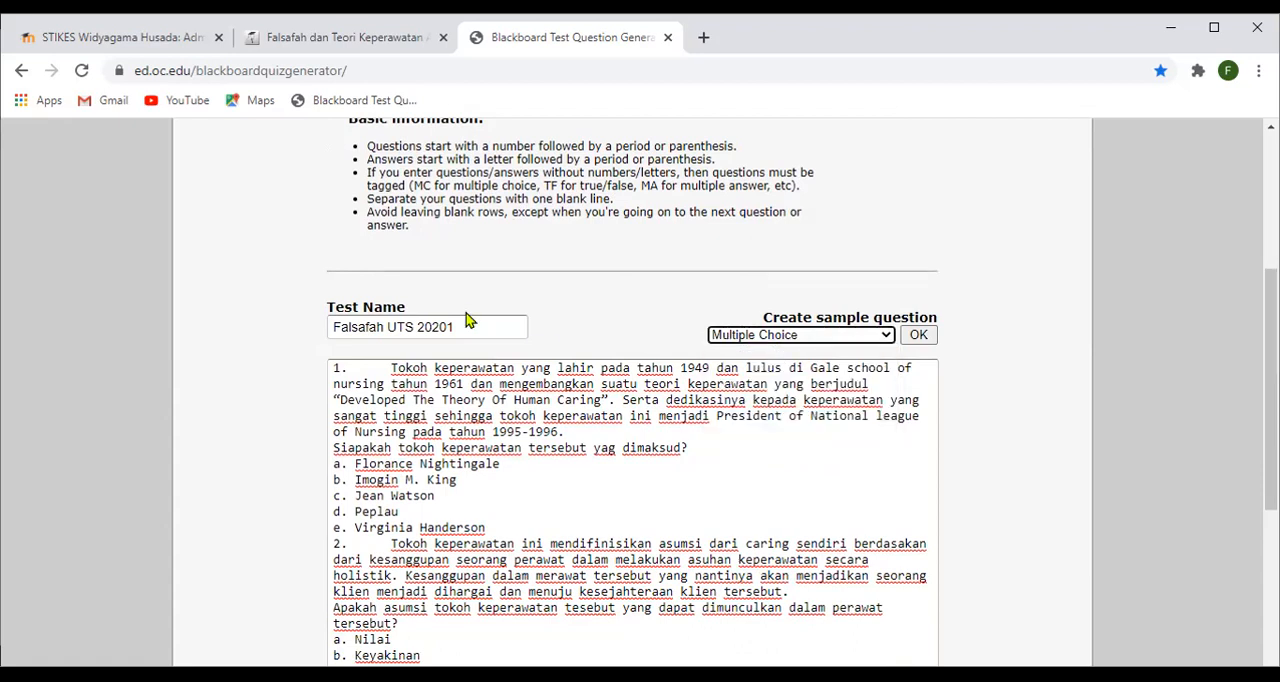
- Join question 1's closing sentence "Siapakah tokoh keperawatan tersebut yag dimaksud?" to the end of the paragraph before it
scroll(654, 331, down, 1)
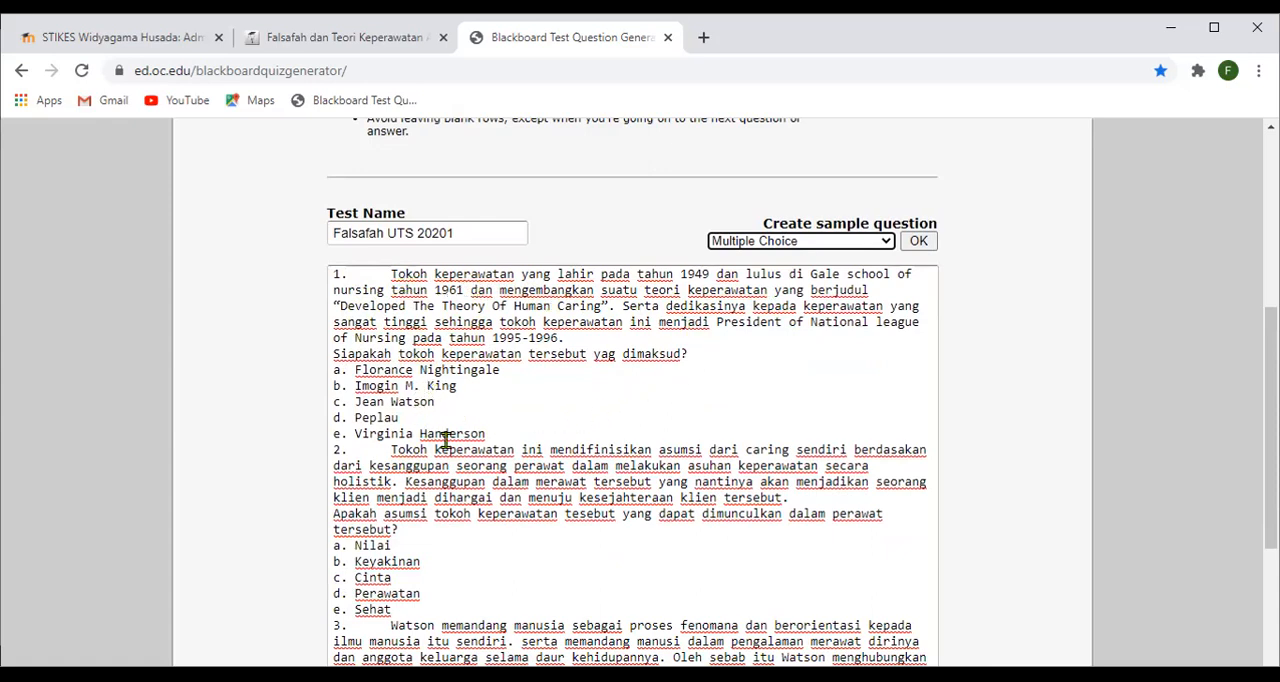
scroll(455, 378, down, 3)
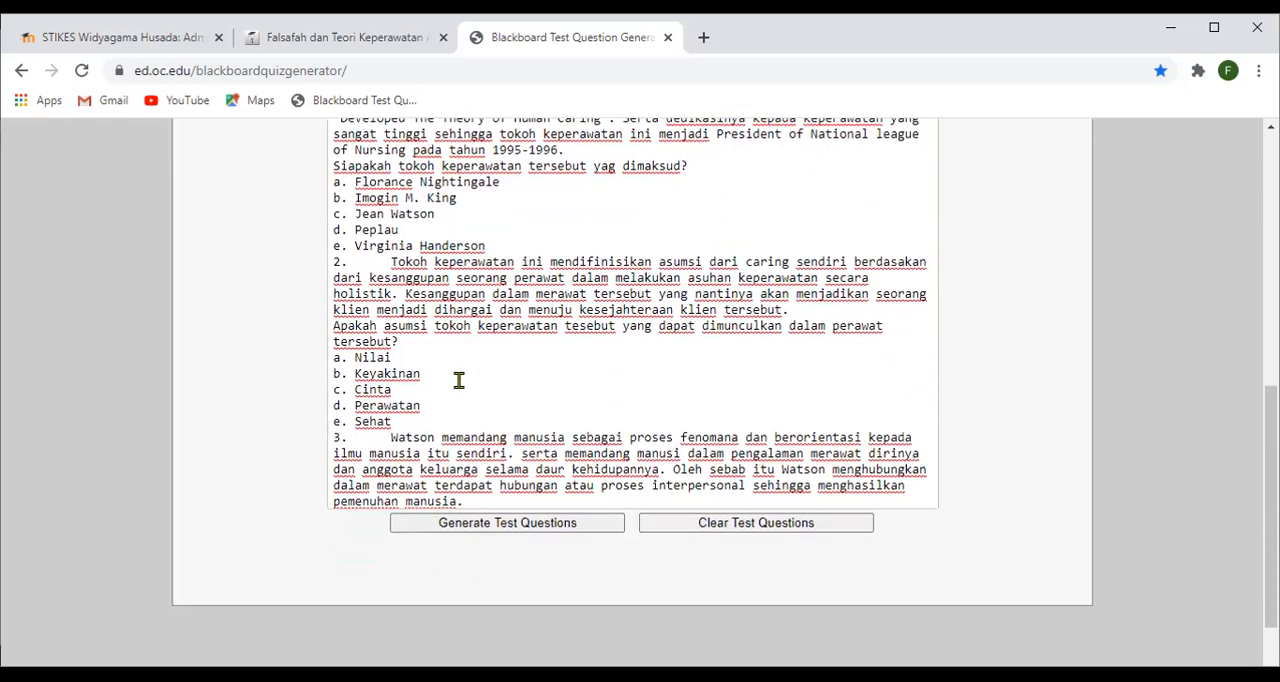
scroll(459, 380, up, 1)
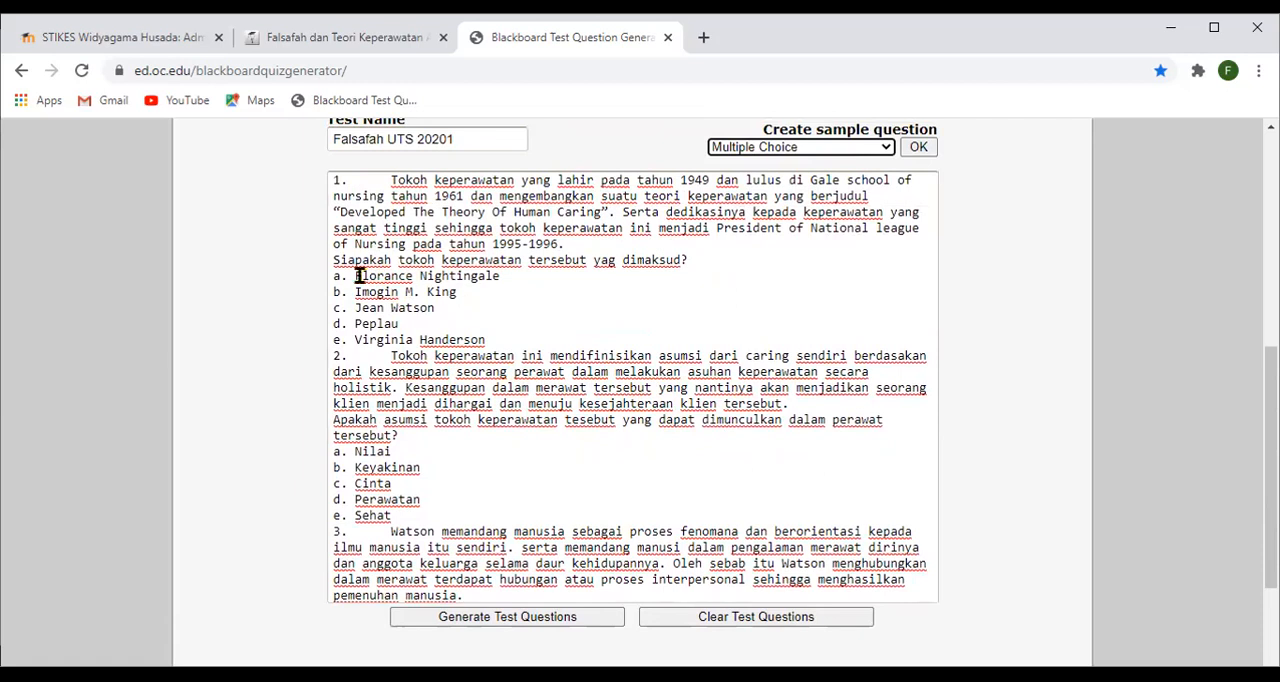
click(337, 258)
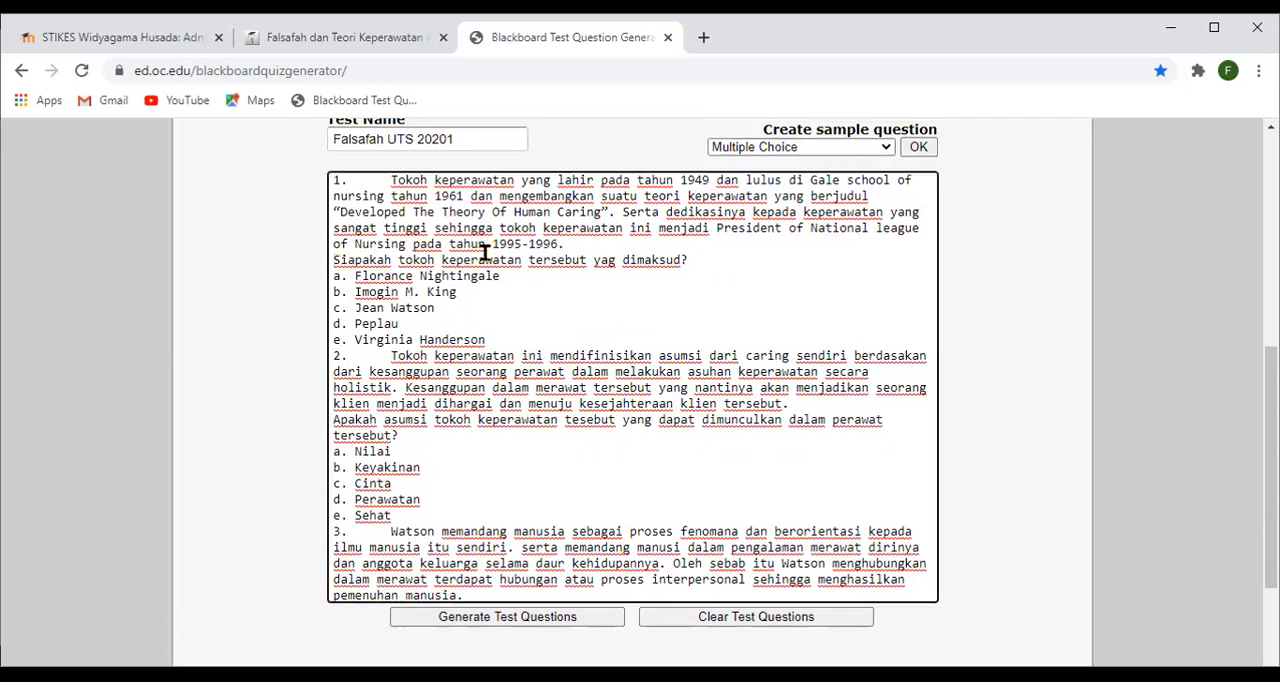
key(BackSpace)
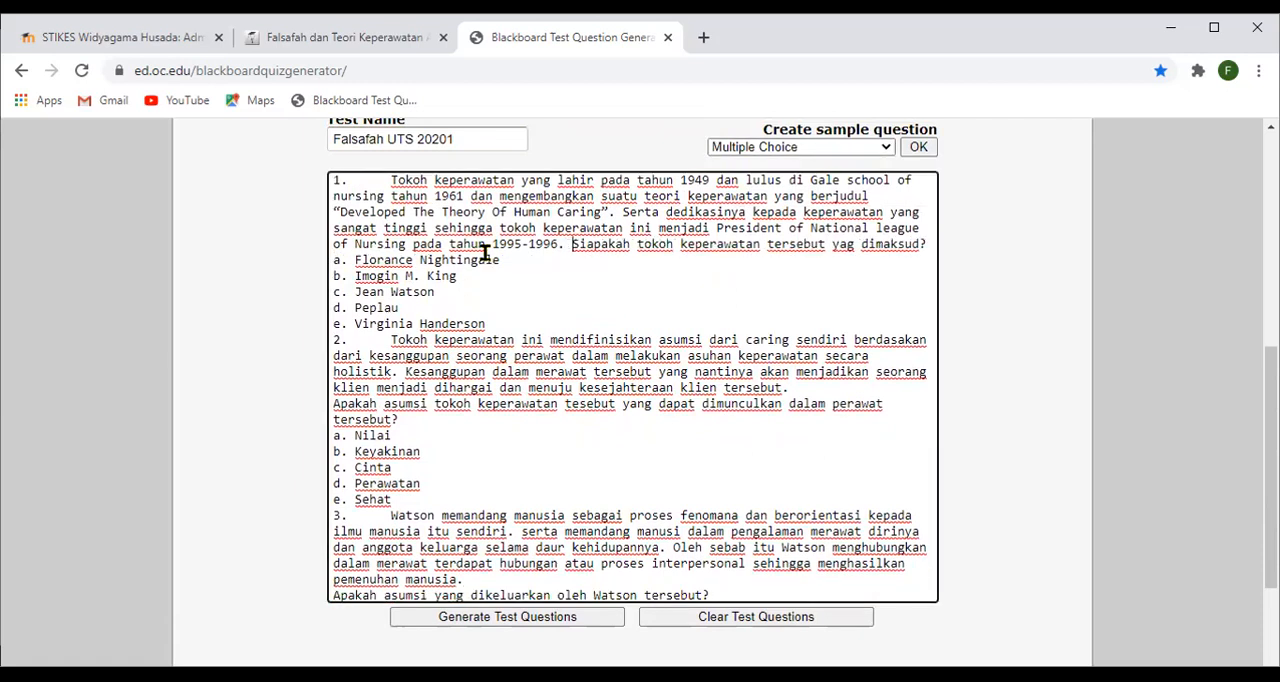
- Insert a blank line between answer e of question 1 and the start of question 2
key(Down)
key(Down)
key(Down)
key(Return)
scroll(485, 253, down, 1)
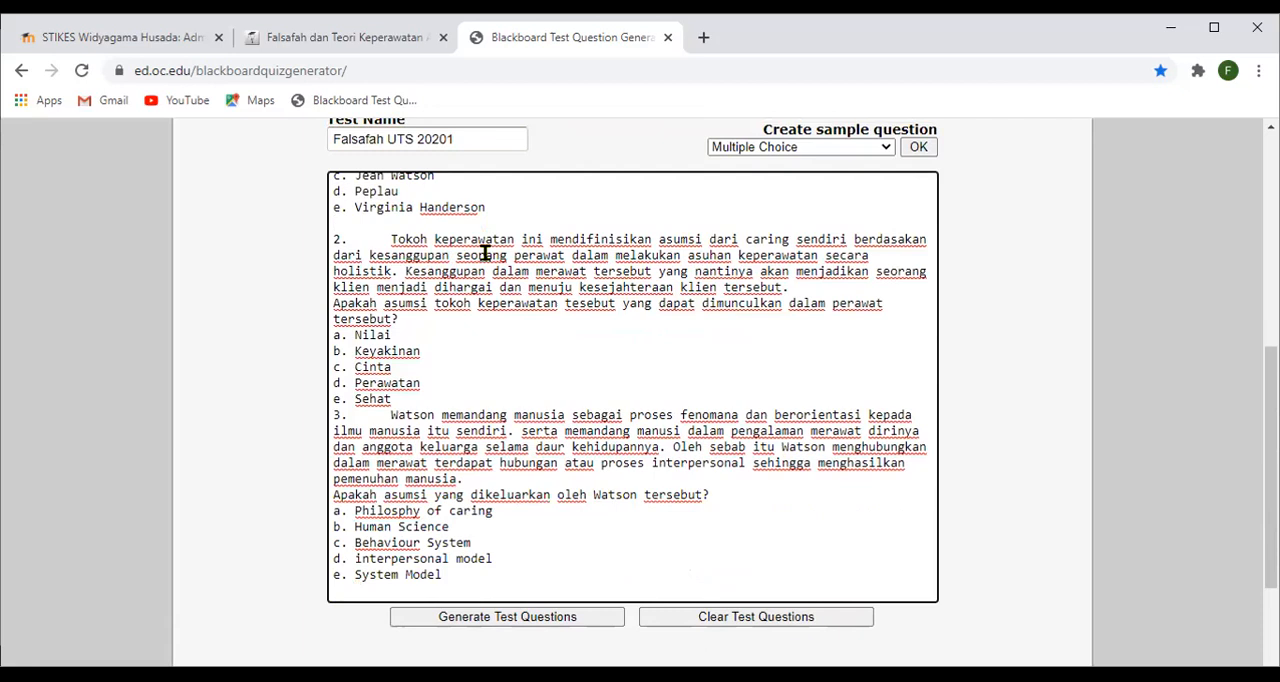
- Mark answer a of question 1 as correct with a leading asterisk
key(Up)
key(Up)
key(Up)
key(Up)
key(Up)
key(Up)
key(Up)
key(Up)
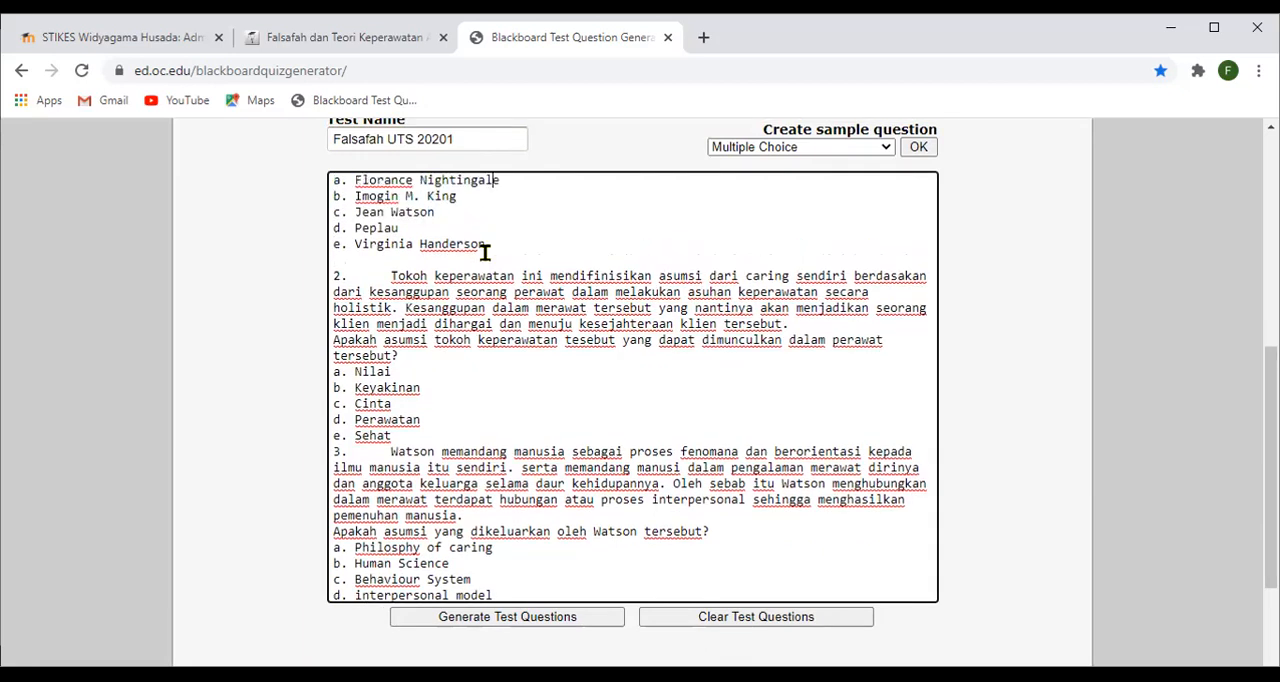
key(Home)
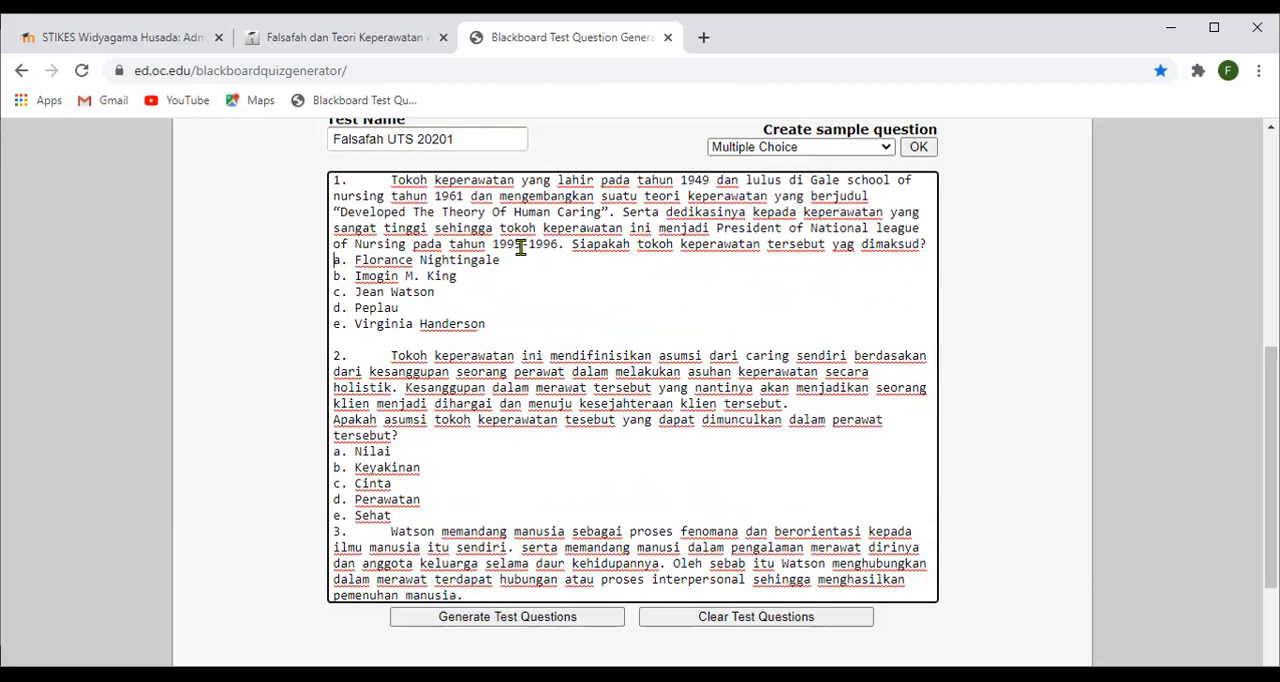
text(*)
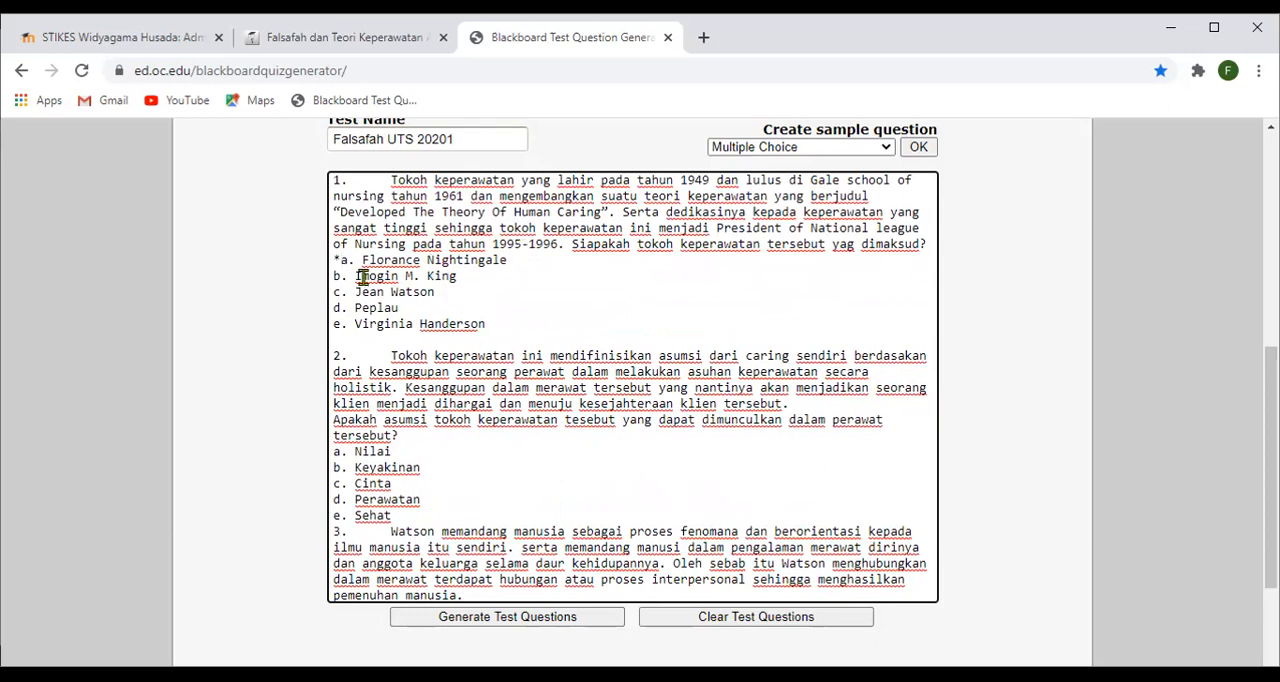
- Mark answer b, Keyakinan, of question 2 as correct with a leading asterisk
scroll(396, 307, down, 1)
click(334, 374)
text(*)
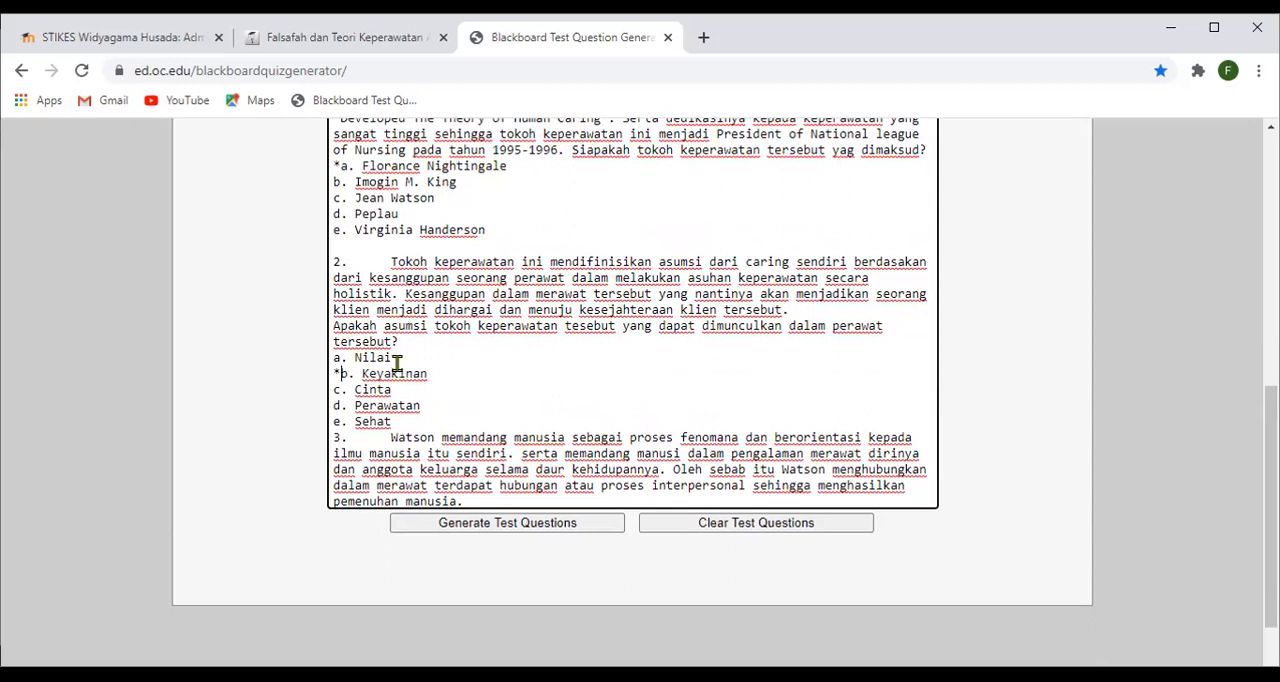
- Mark answer c, Behaviour System, of question 3 as correct with a leading asterisk
scroll(420, 375, down, 1)
click(336, 374)
scroll(400, 360, down, 1)
key(Down)
key(Down)
key(Down)
key(Down)
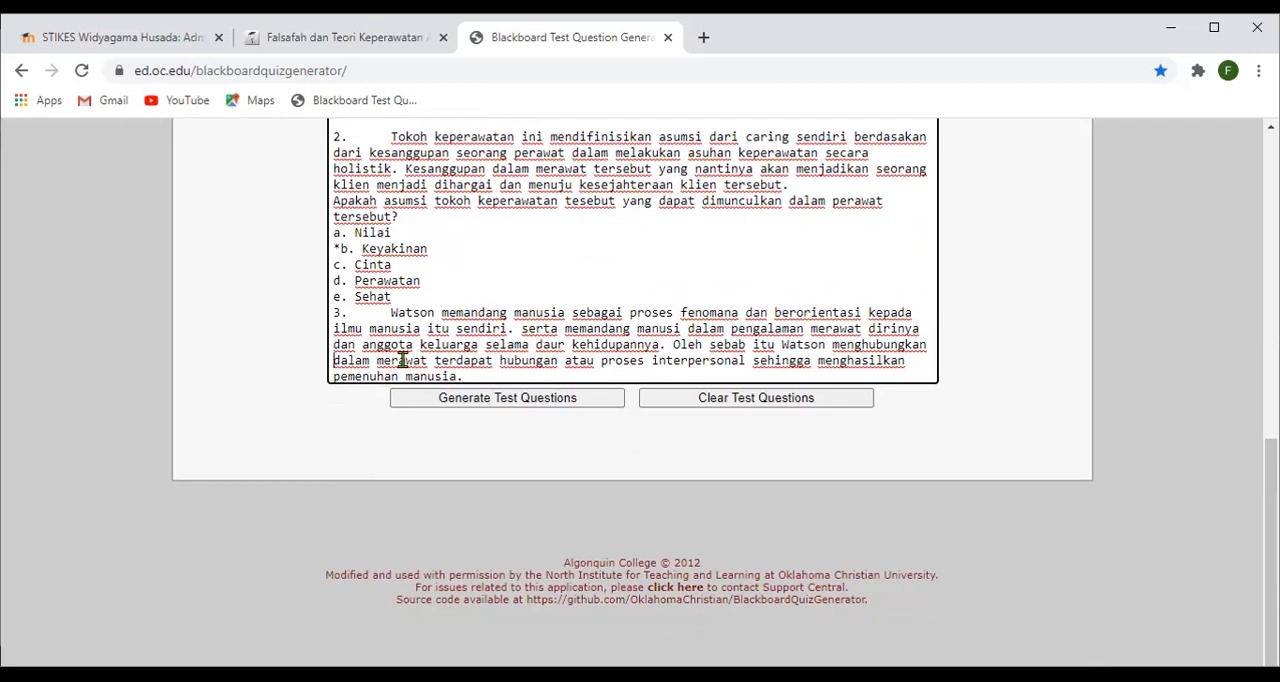
key(Down)
key(Down)
key(Down)
key(Up)
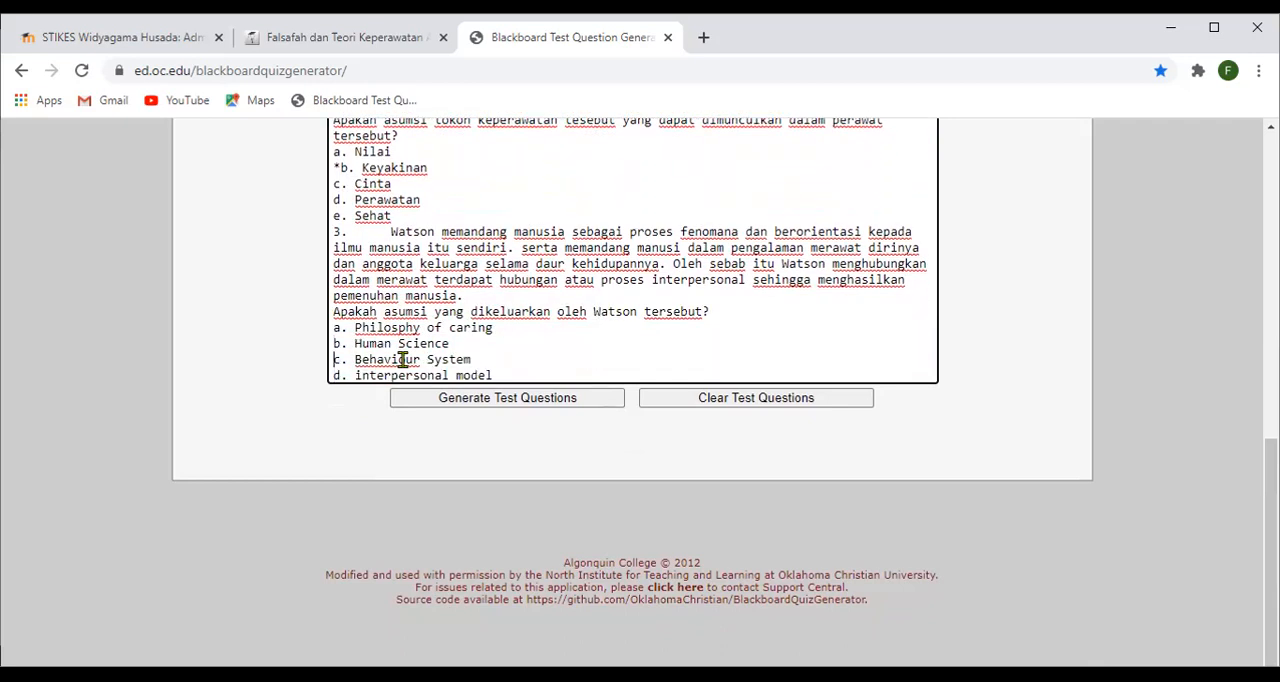
text(*)
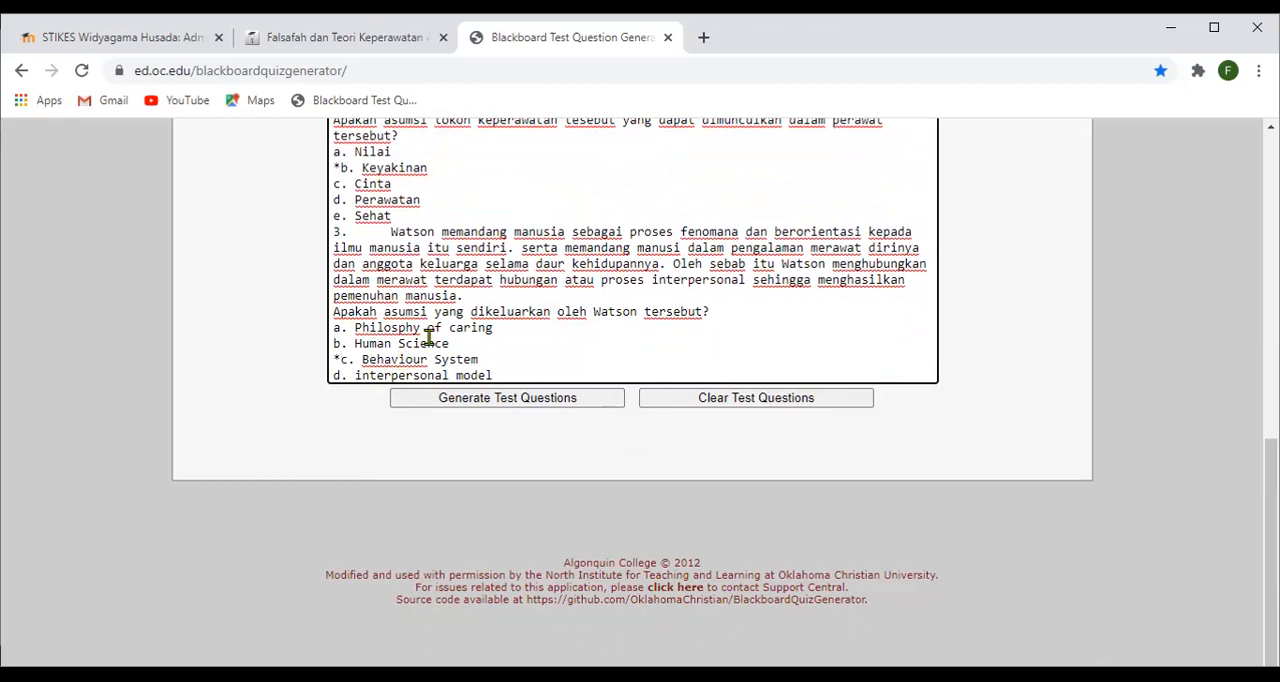
- Look back over the questions and join question 3's closing sentence "Apakah asumsi yang dikeluarkan oleh Watson tersebut?" to the paragraph before it
scroll(428, 337, up, 1)
scroll(428, 337, up, 1)
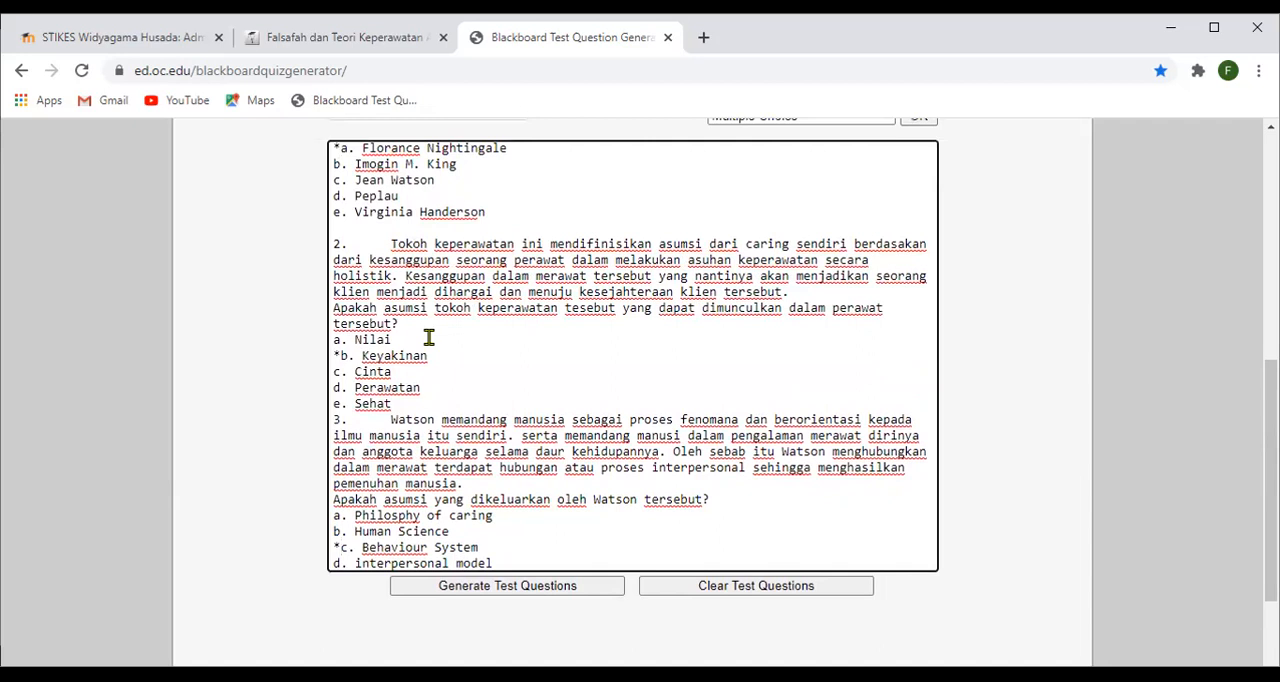
scroll(428, 337, up, 1)
scroll(543, 377, up, 1)
click(541, 375)
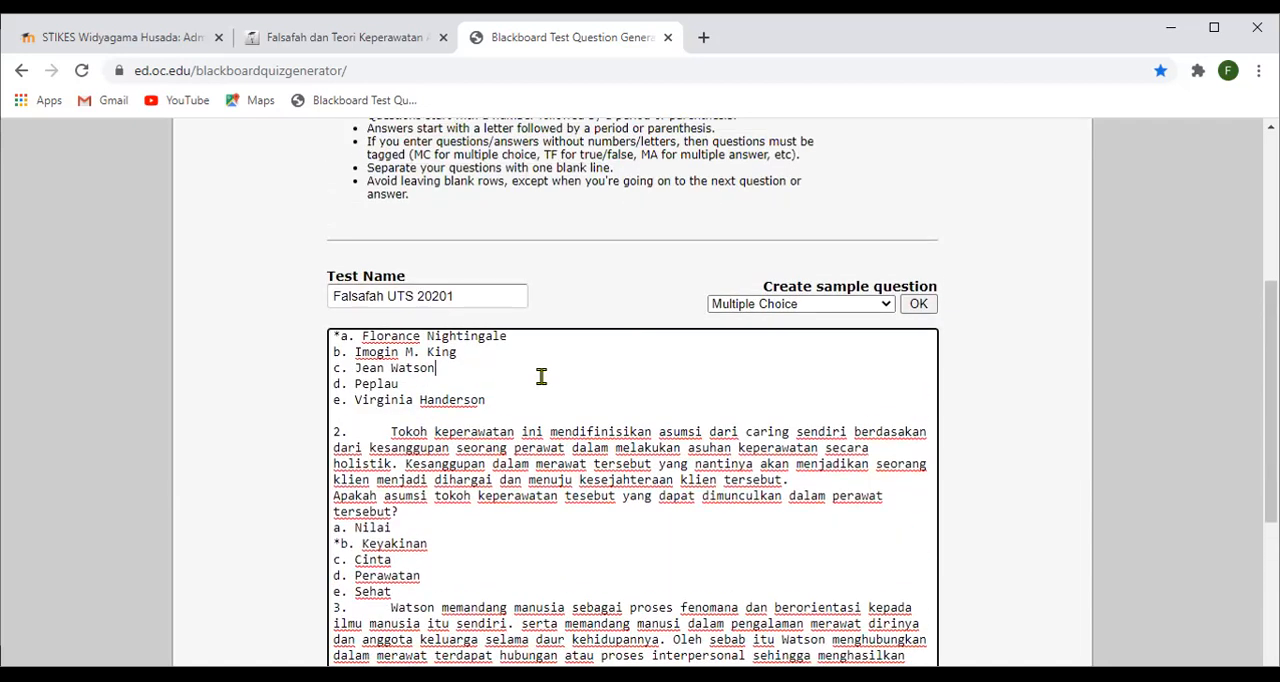
scroll(541, 375, up, 1)
key(Down)
key(Down)
key(Down)
key(Down)
key(Down)
key(Down)
key(Down)
key(Down)
key(Down)
key(Down)
key(Down)
key(Down)
key(Down)
key(Down)
key(Down)
key(Down)
key(Down)
key(Down)
key(Down)
key(Down)
key(Down)
key(Down)
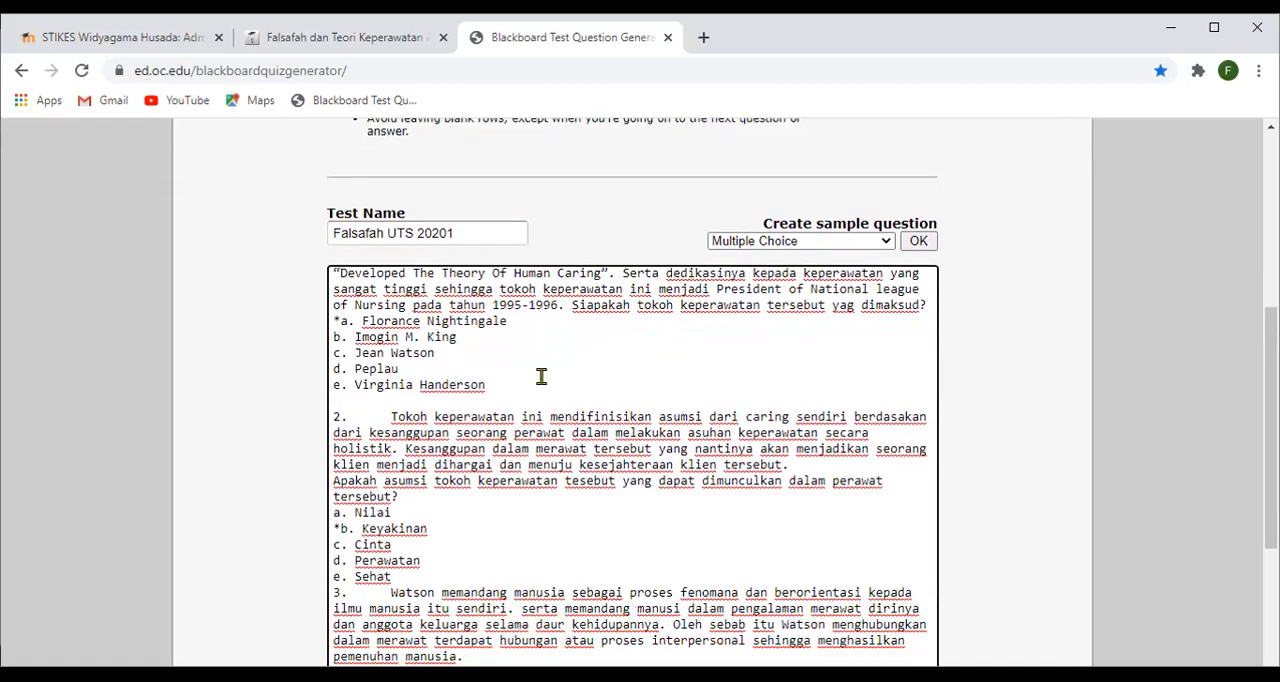
key(Down)
key(Down)
scroll(585, 445, down, 2)
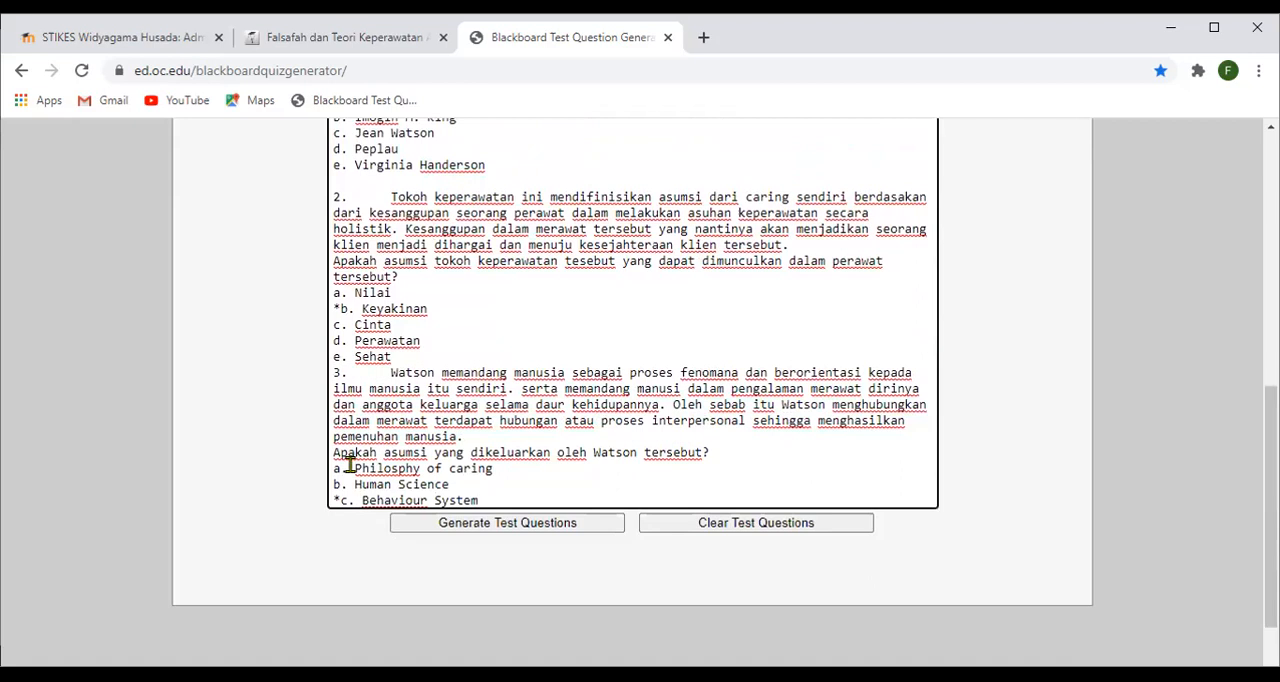
click(337, 452)
key(BackSpace)
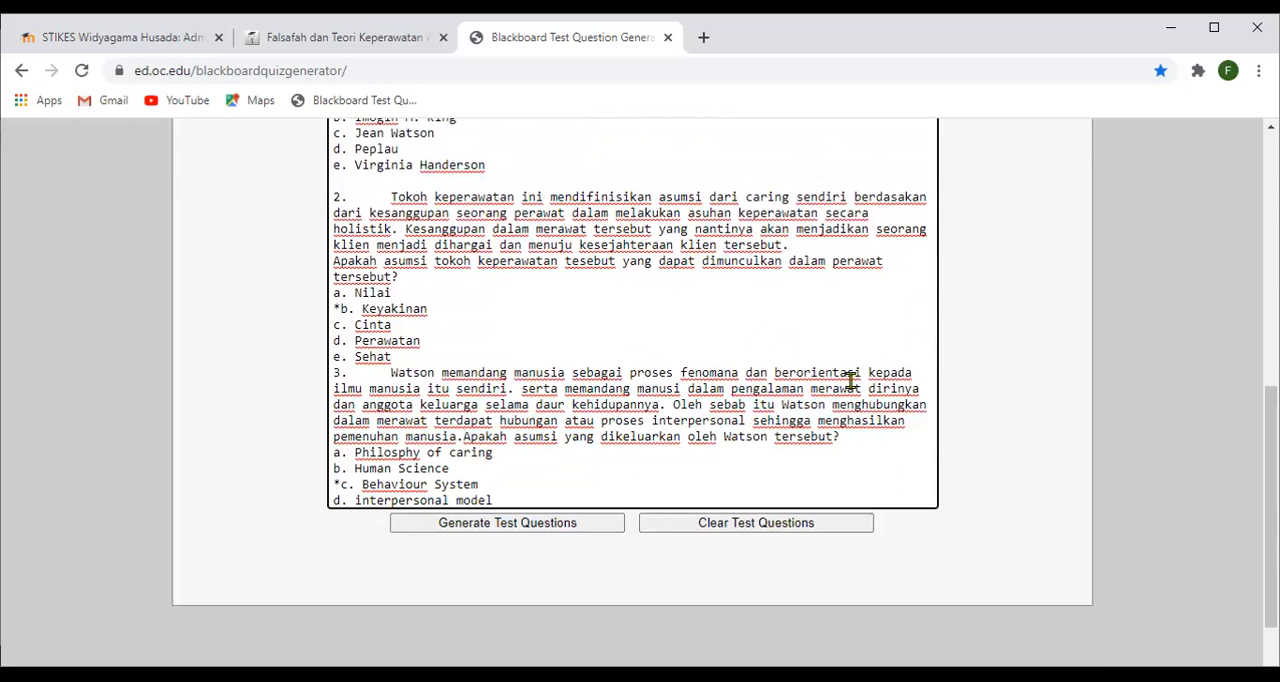
- Try to generate the test questions from the entered text
scroll(775, 343, down, 2)
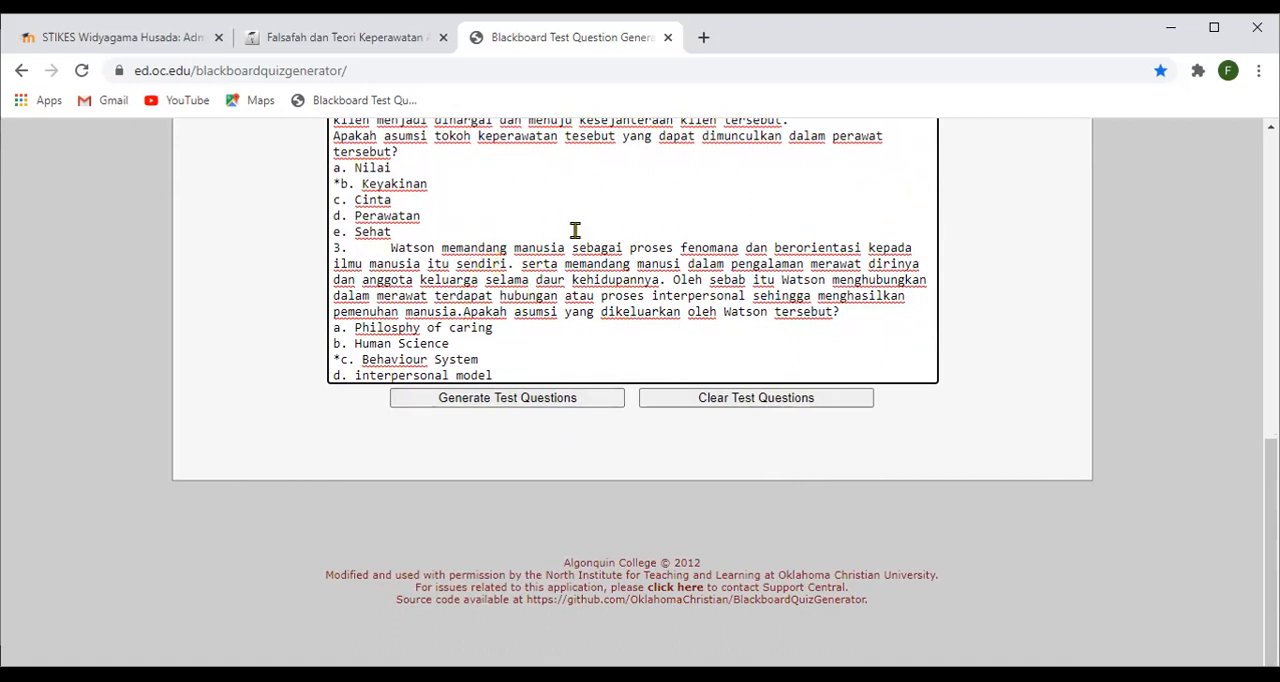
click(493, 400)
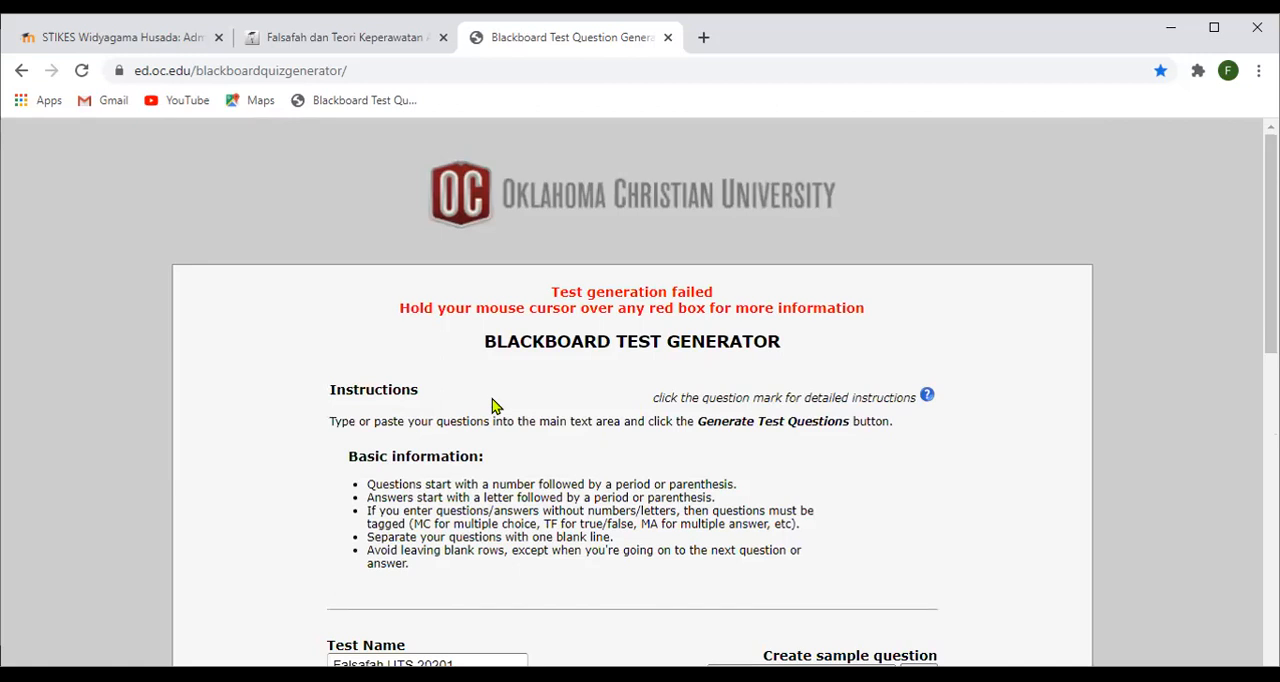
- Examine the generator's formatting rules and the highlighted question blocks to find what has to be corrected in questions 2 and 3
scroll(500, 380, down, 1)
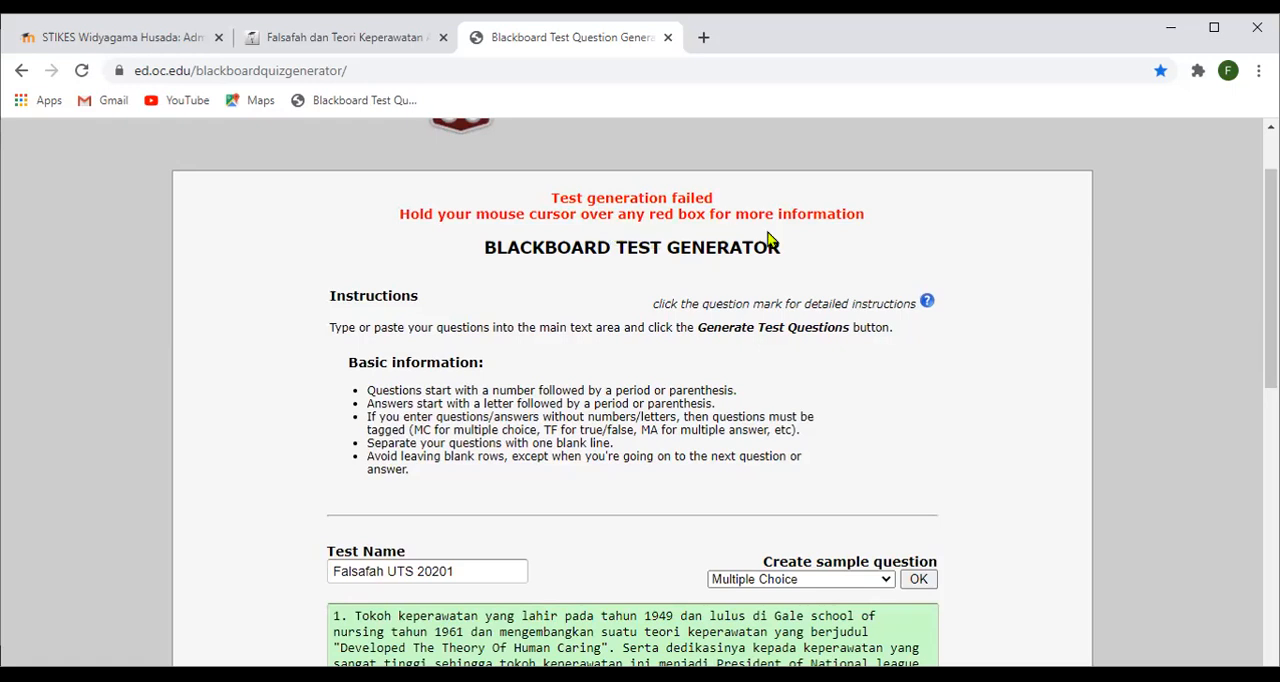
scroll(728, 376, down, 1)
scroll(728, 376, up, 1)
scroll(728, 376, down, 5)
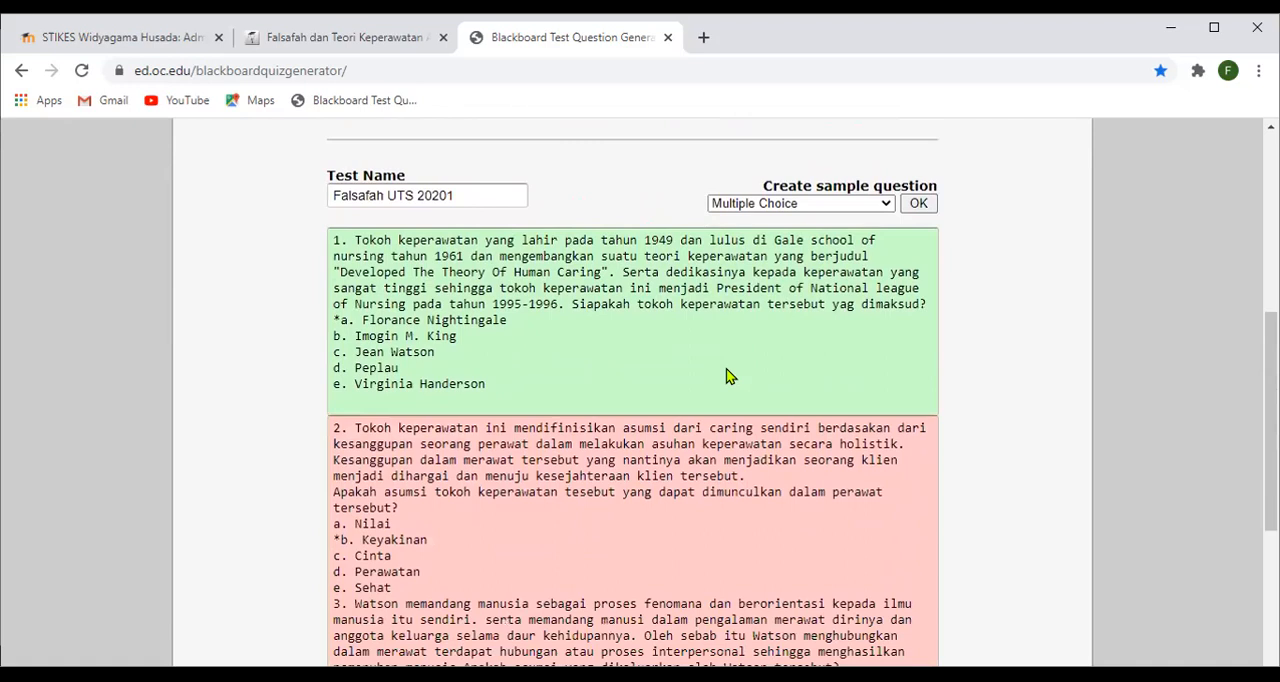
scroll(691, 299, down, 1)
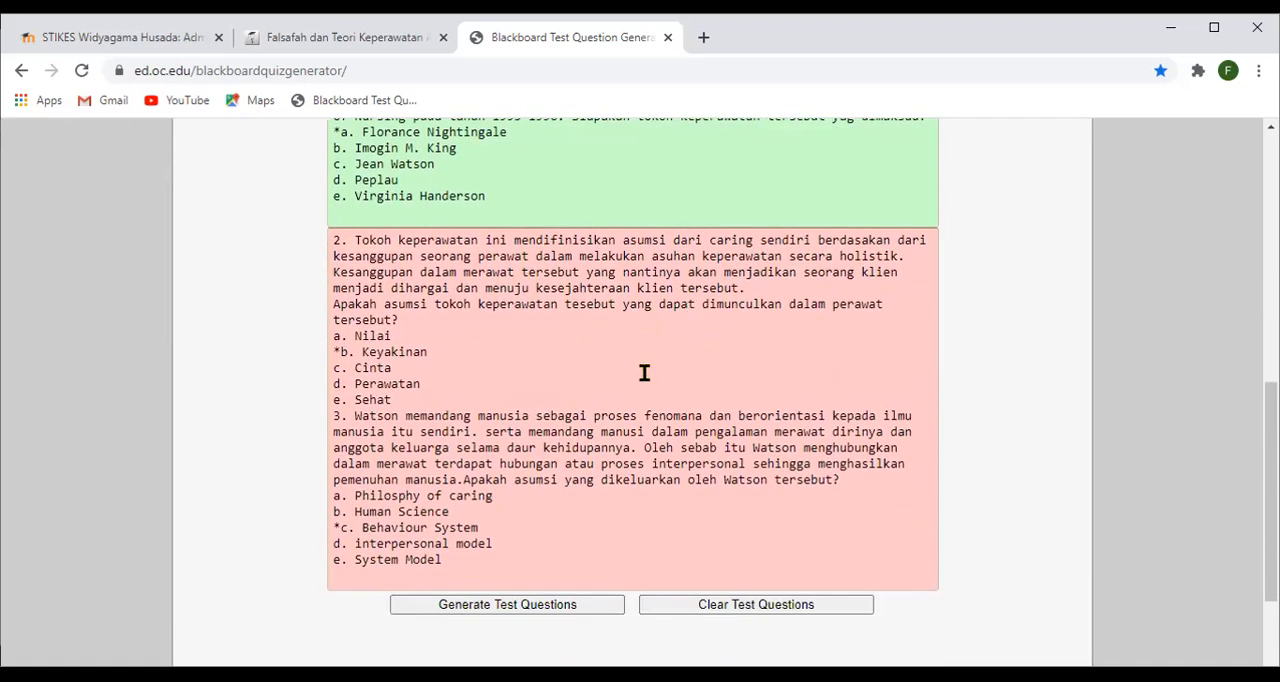
scroll(648, 362, down, 2)
scroll(477, 371, up, 2)
scroll(365, 292, up, 5)
scroll(366, 292, down, 4)
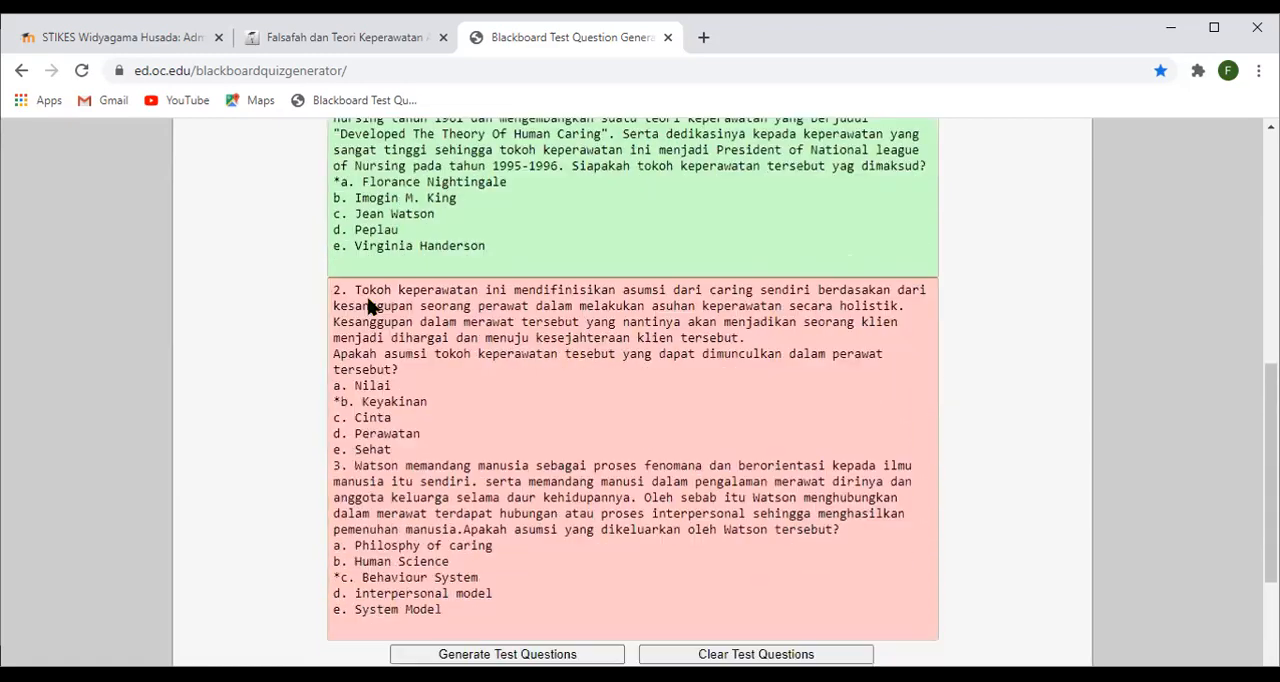
scroll(367, 304, down, 1)
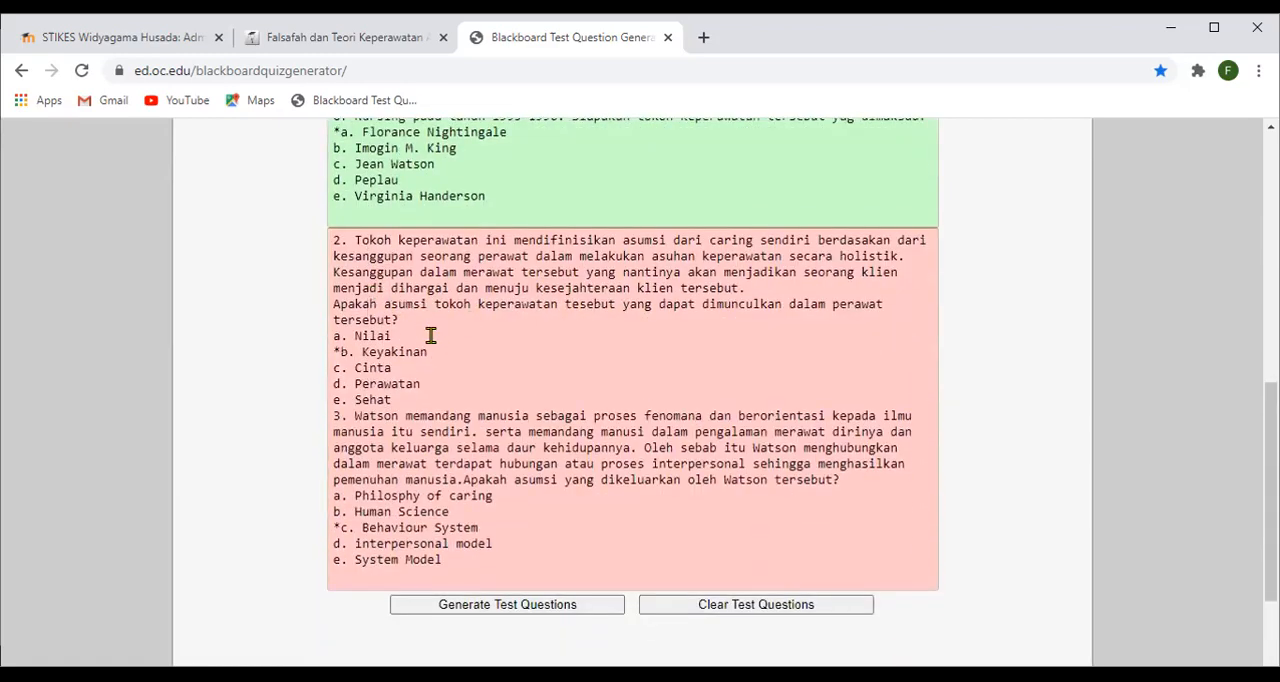
mouse_move(451, 308)
scroll(450, 340, up, 2)
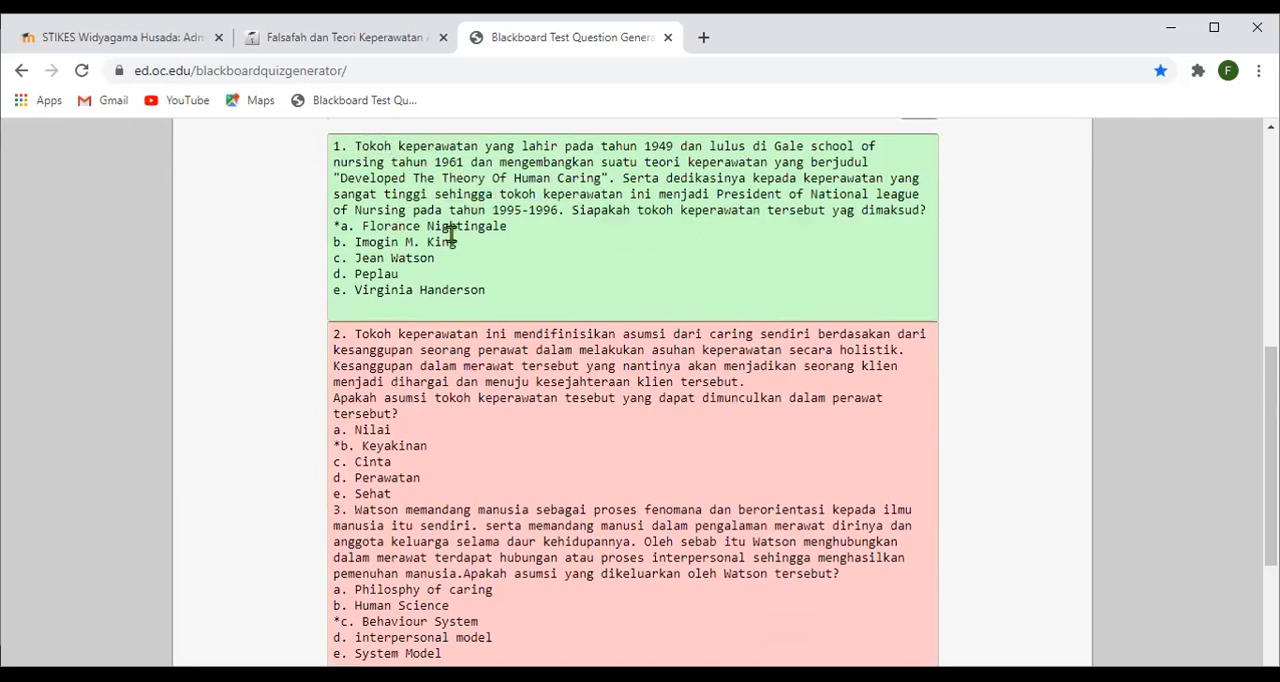
scroll(340, 310, down, 1)
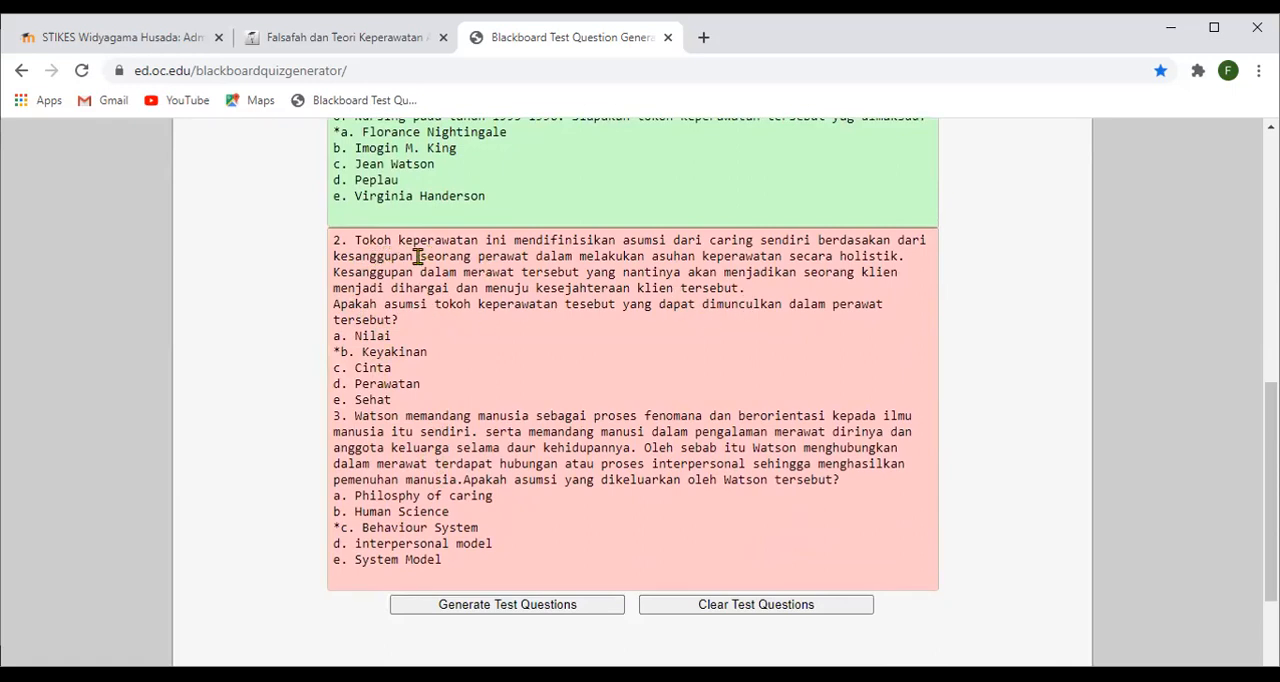
mouse_move(363, 242)
scroll(350, 325, up, 5)
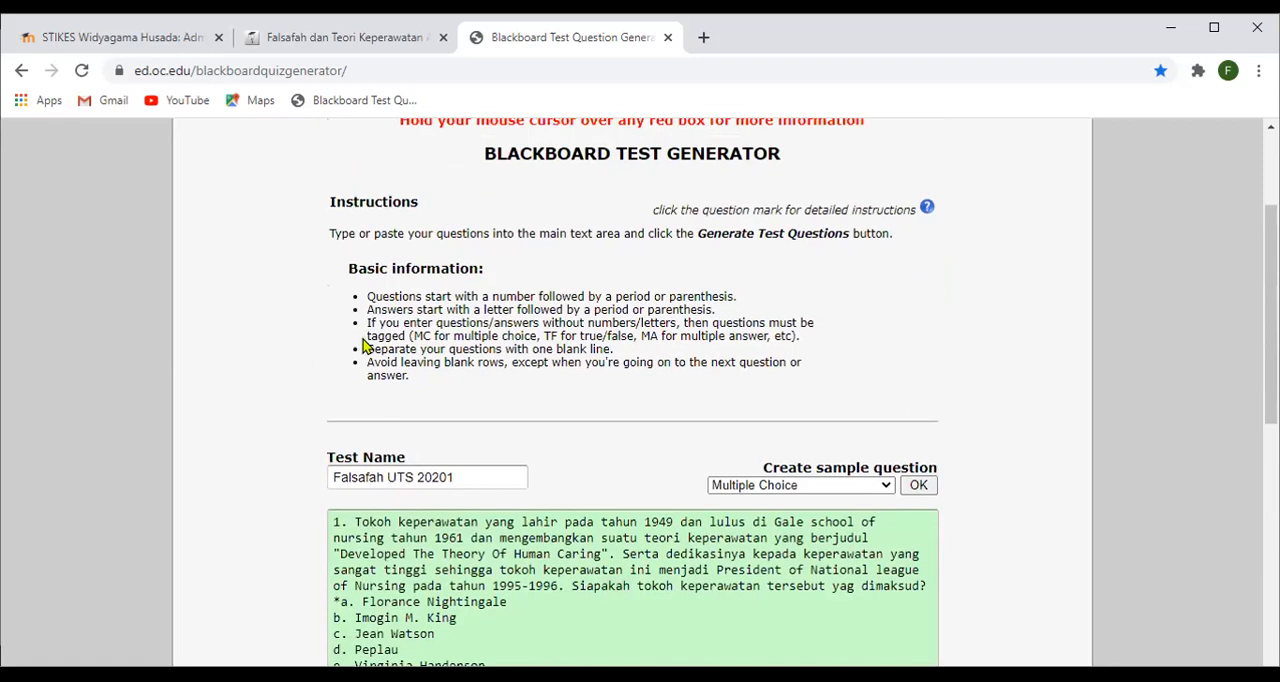
scroll(480, 366, down, 4)
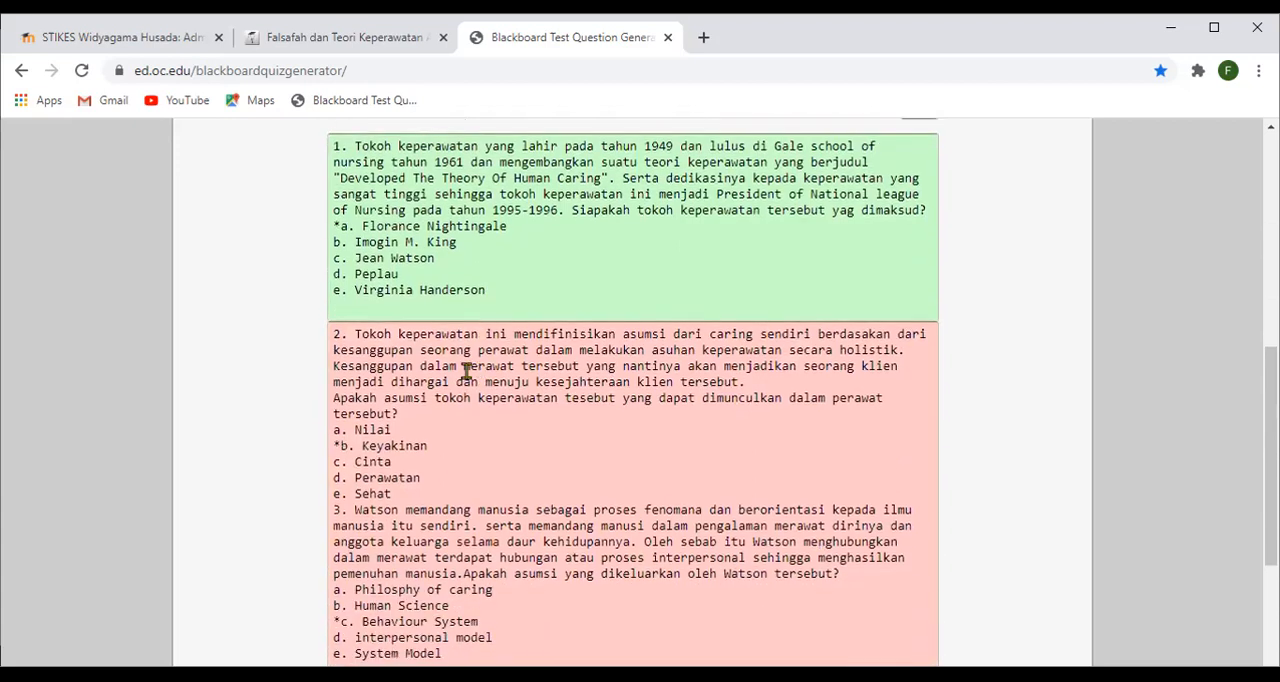
- Join question 2's closing sentence, beginning "Apakah asumsi tokoh keperawatan", to the end of the paragraph before it
mouse_move(369, 338)
mouse_move(354, 403)
click(332, 397)
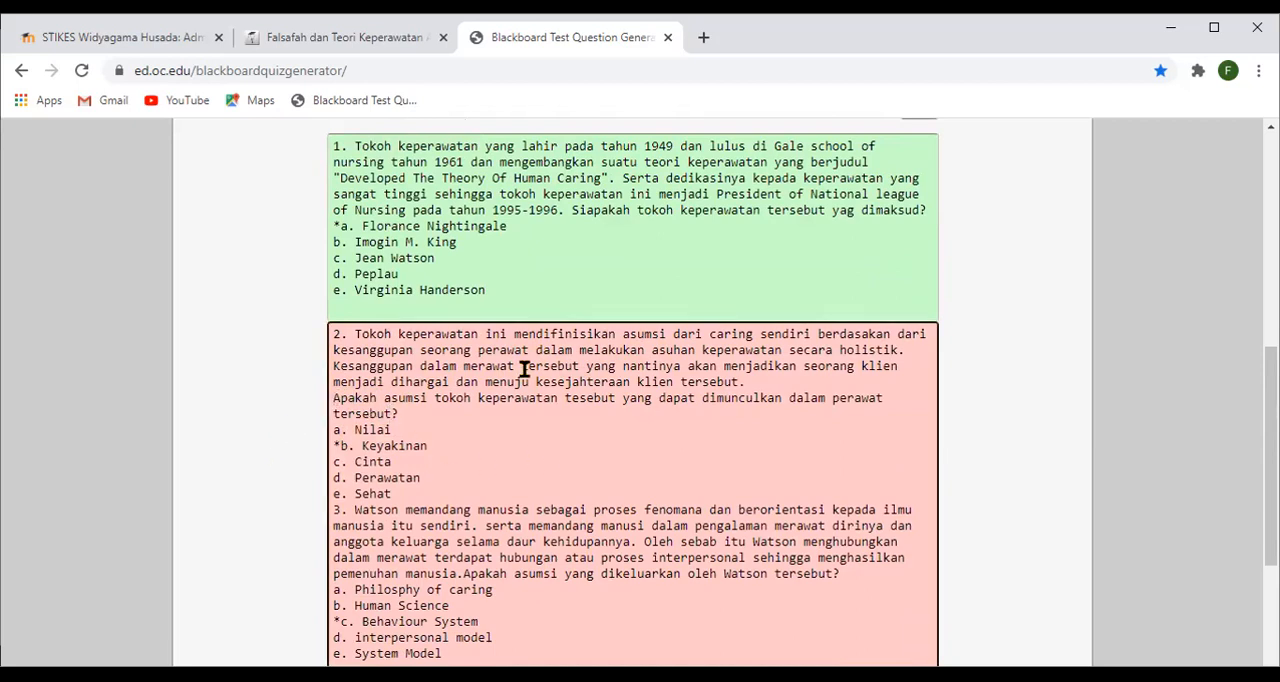
key(BackSpace)
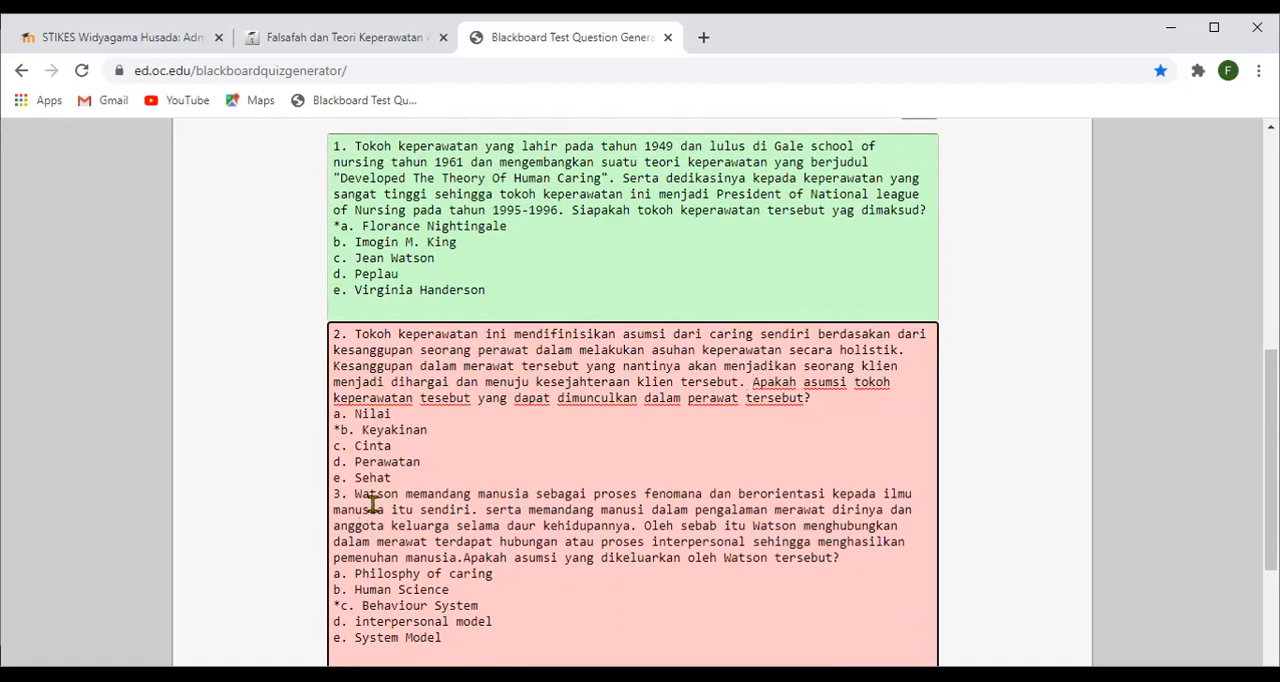
- Insert a blank line after answer e, Sehat, to separate question 2 from question 3
click(406, 480)
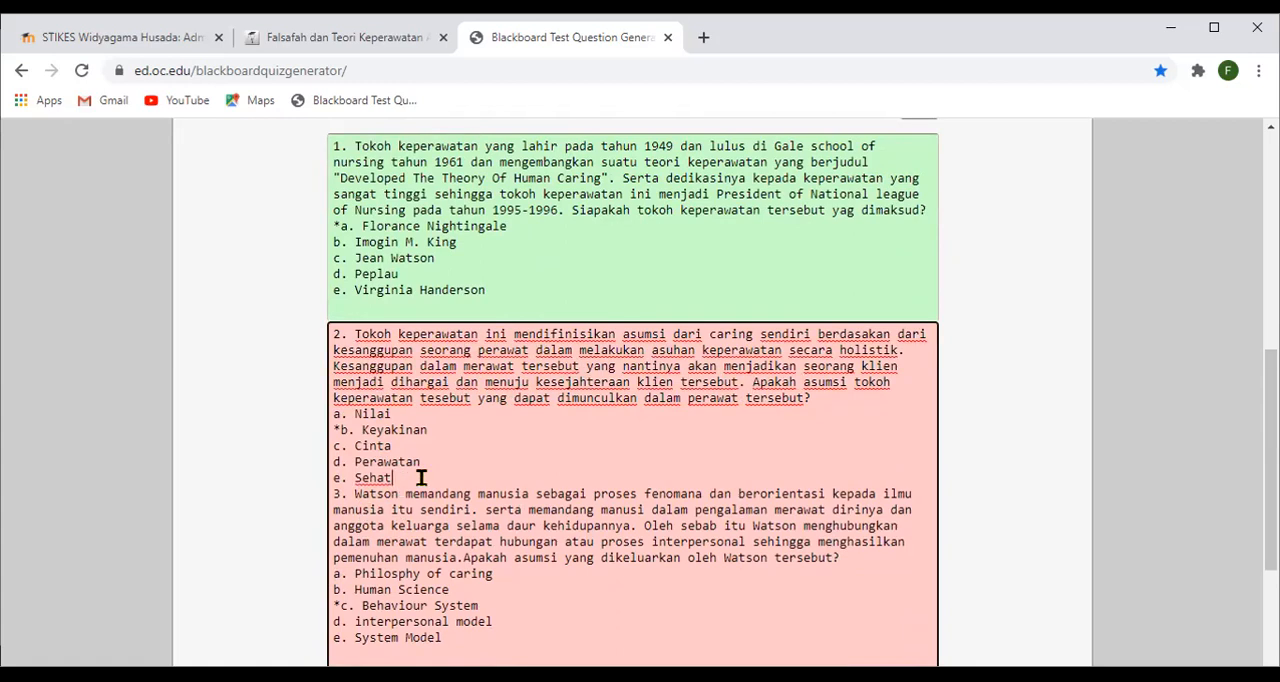
key(Return)
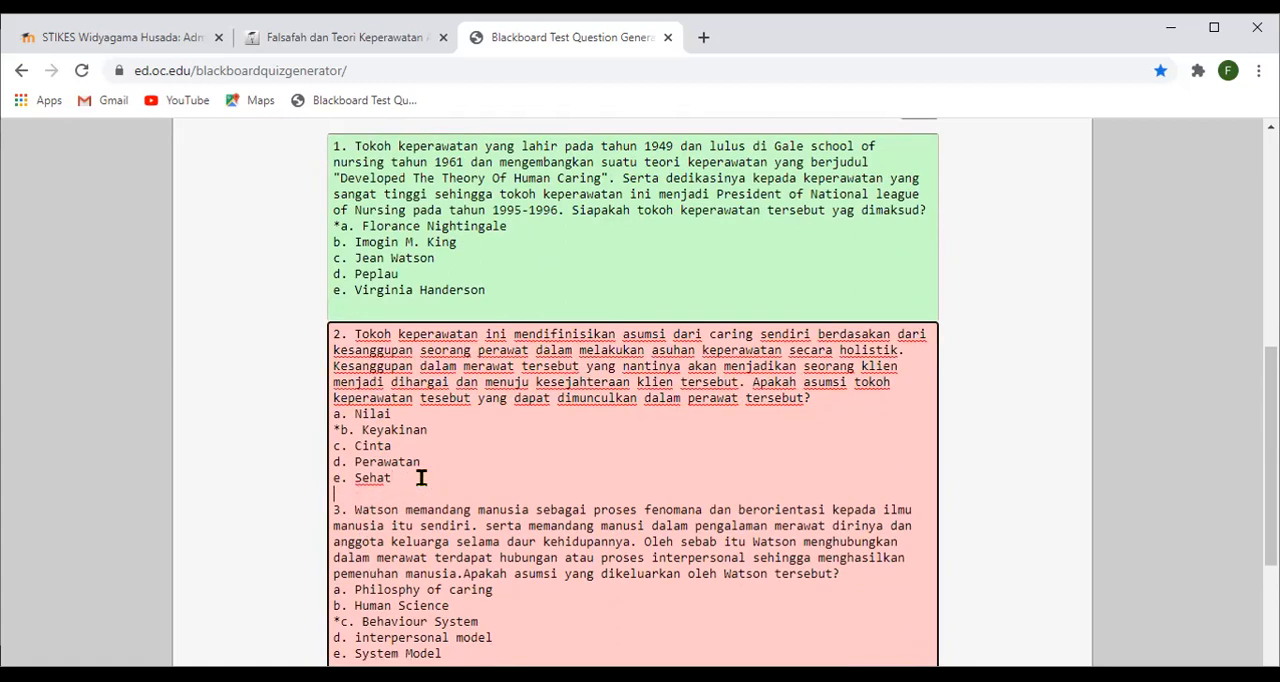
scroll(389, 540, down, 1)
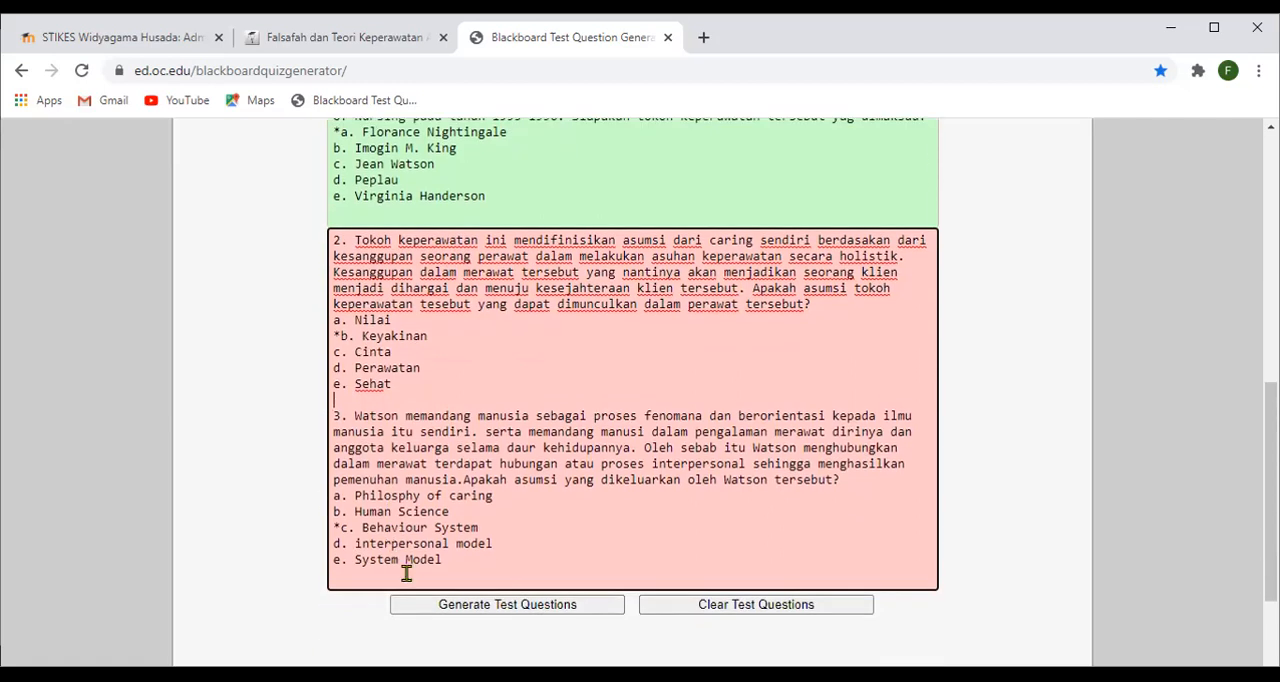
scroll(403, 498, up, 2)
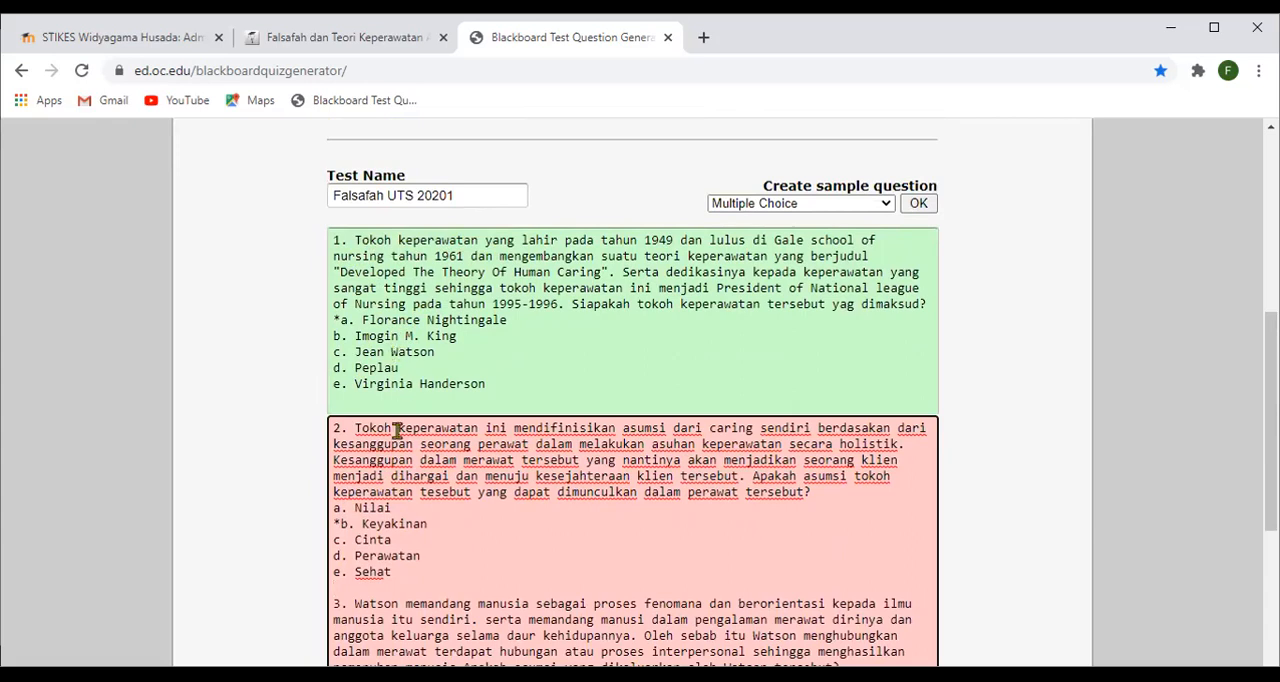
scroll(397, 430, down, 1)
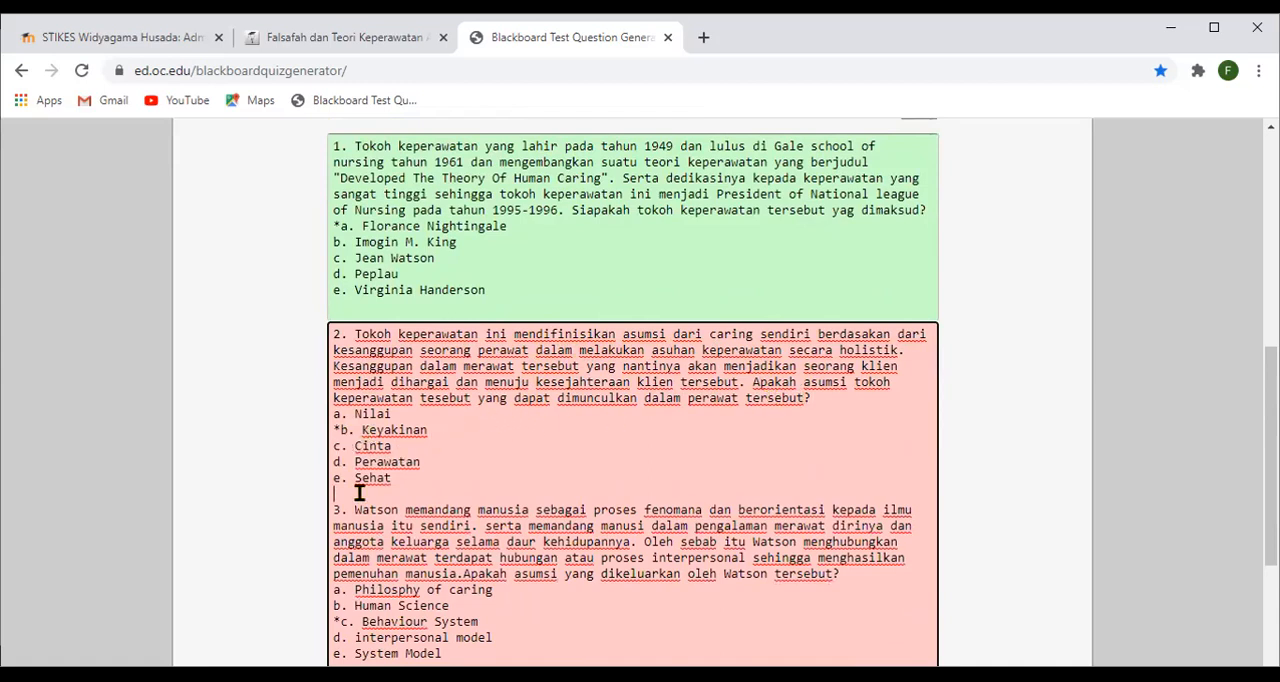
- Add a space before "Apakah asumsi" in question 3's closing sentence and generate the test questions again
scroll(357, 489, down, 1)
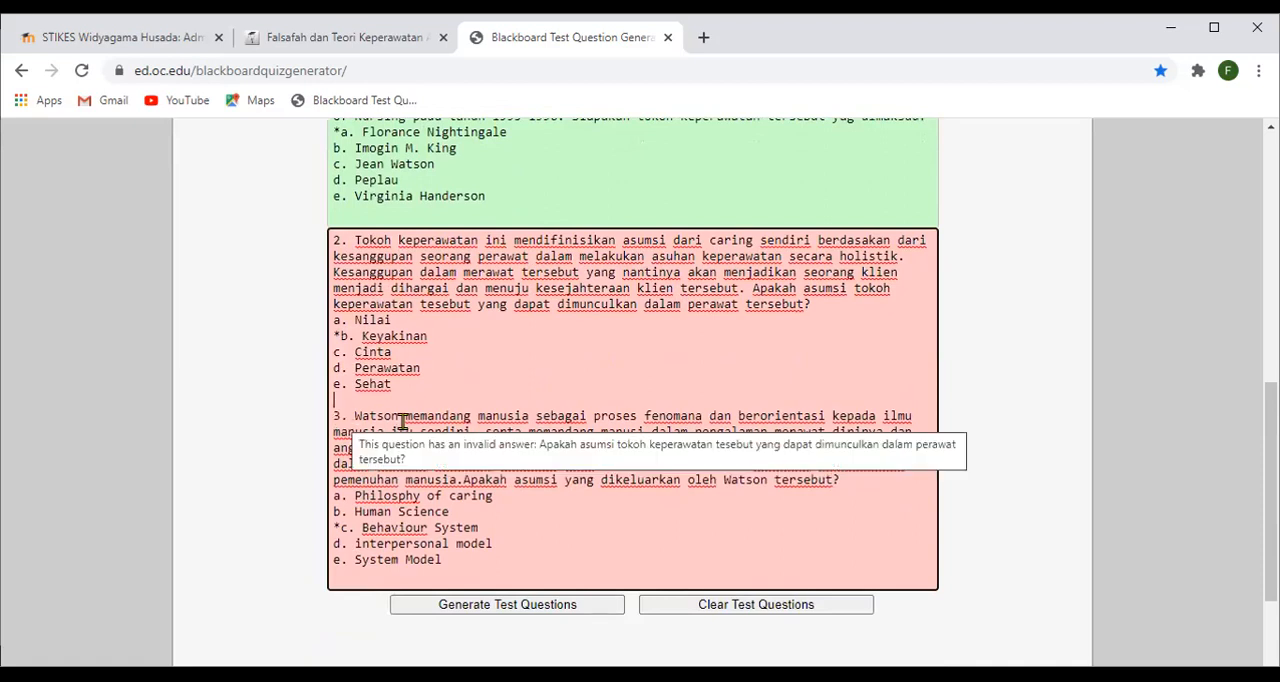
click(464, 480)
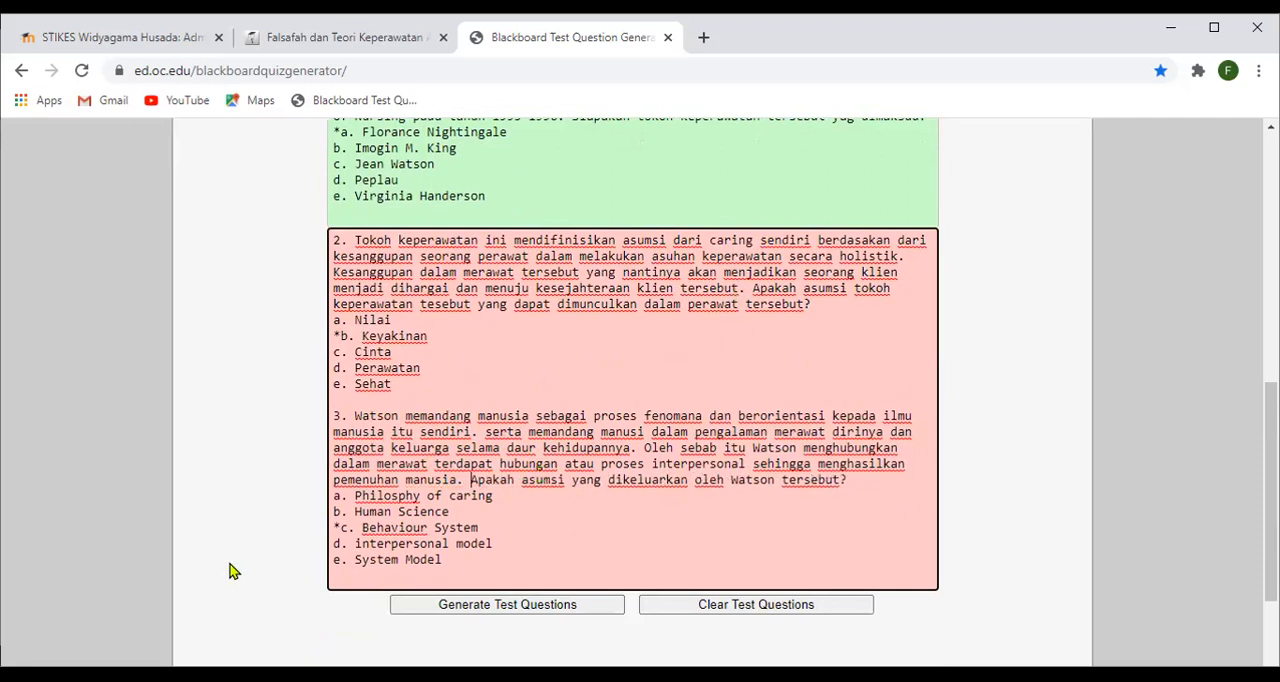
scroll(430, 518, down, 2)
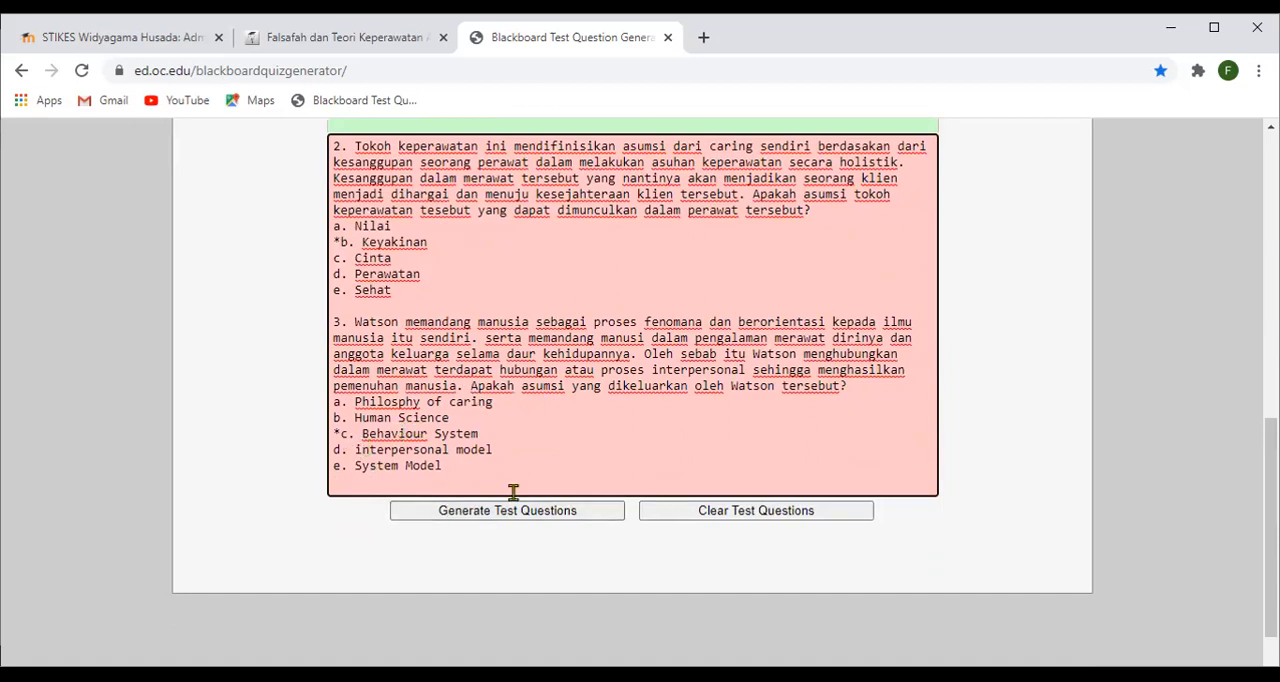
click(534, 514)
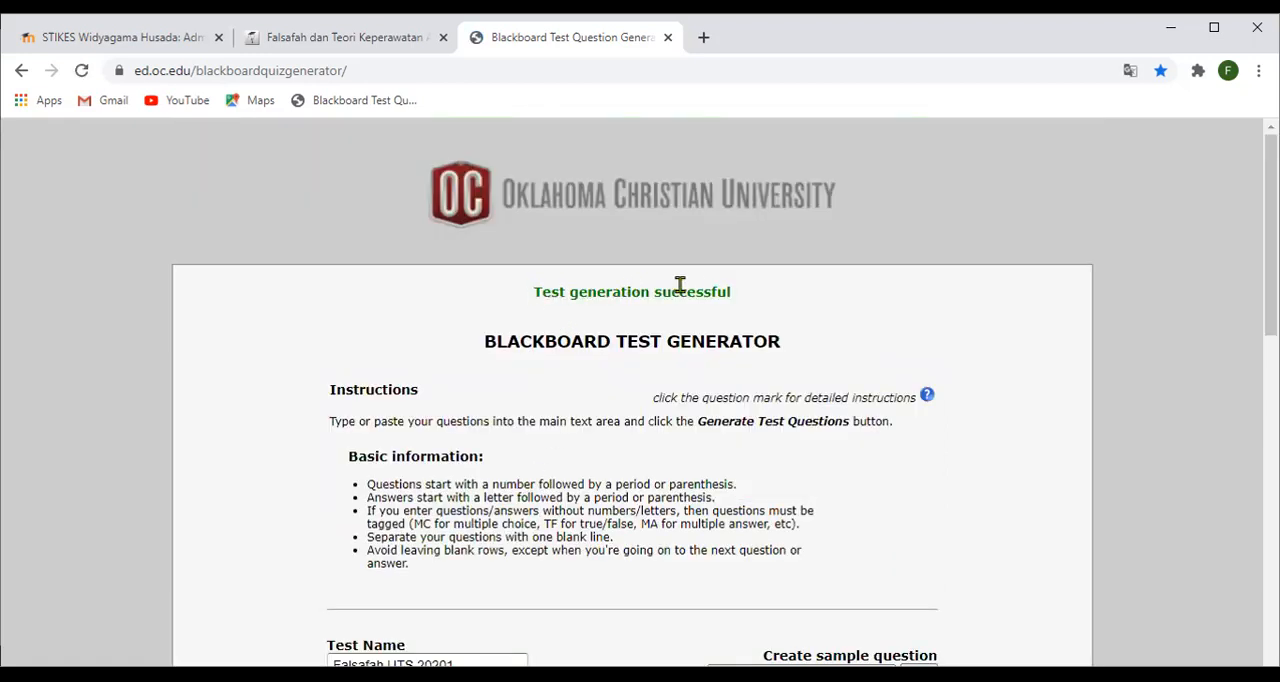
- Review the generation status, the three question blocks and the question count in the generated test's summary
scroll(642, 320, down, 4)
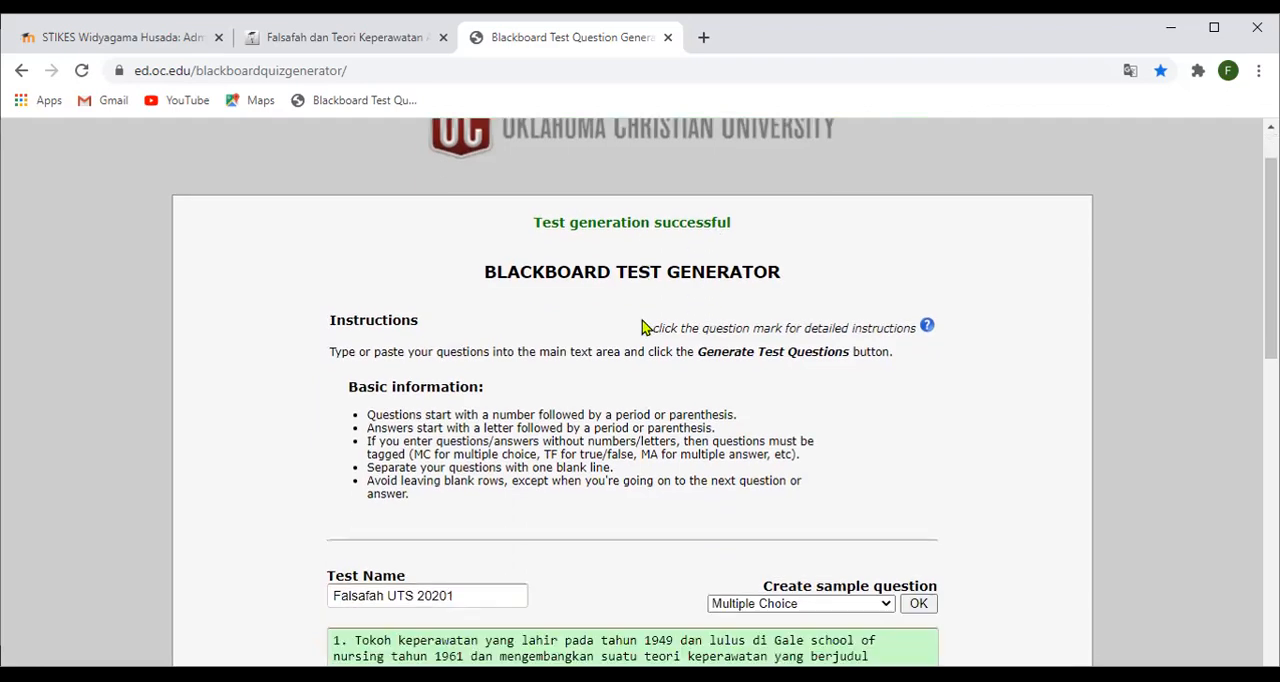
scroll(509, 341, down, 5)
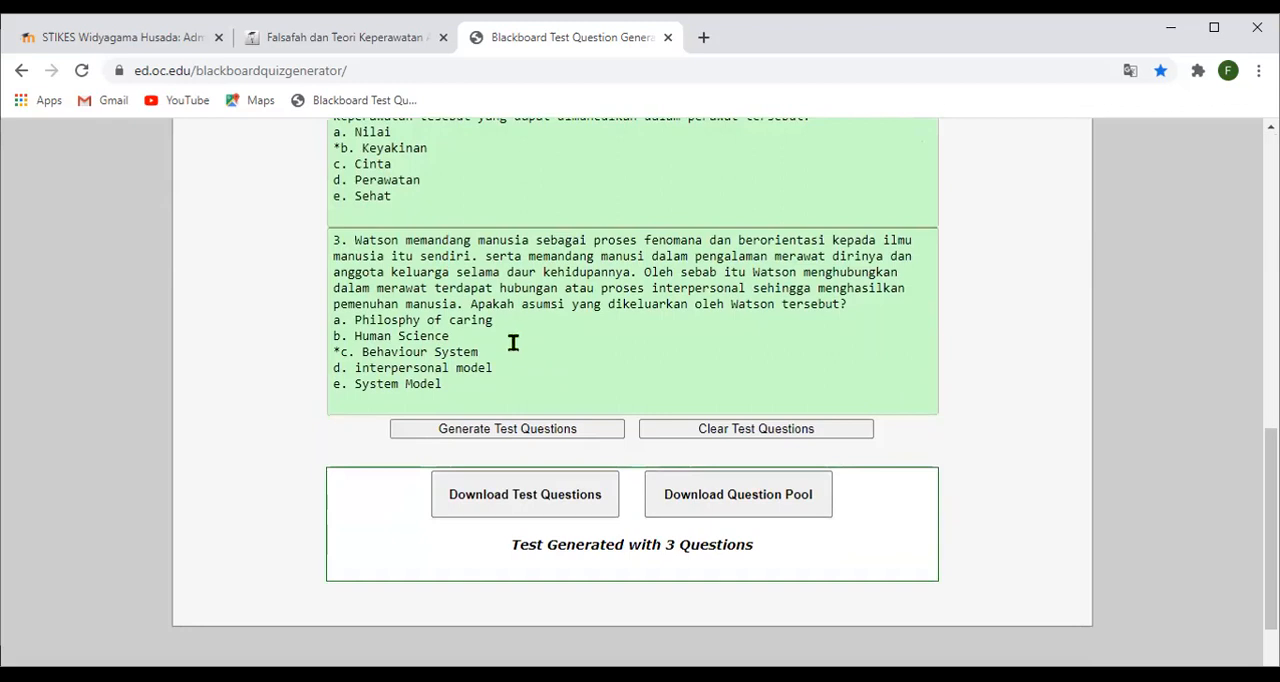
scroll(513, 340, up, 4)
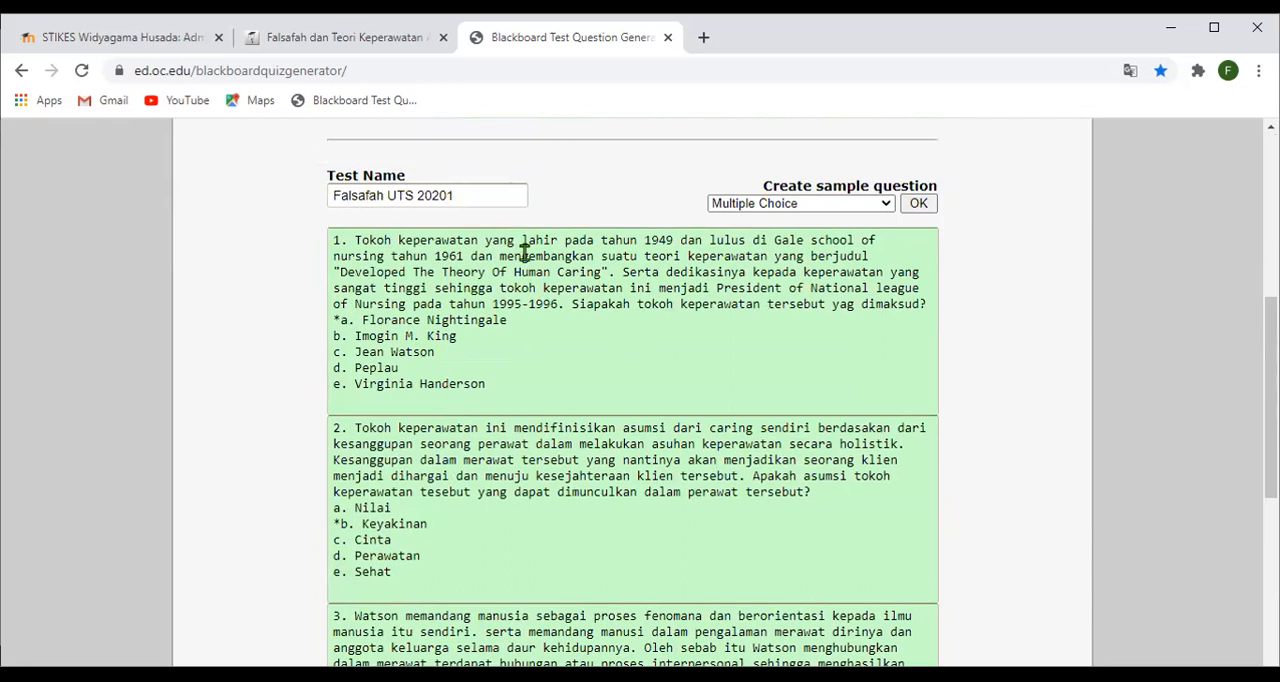
scroll(526, 263, down, 4)
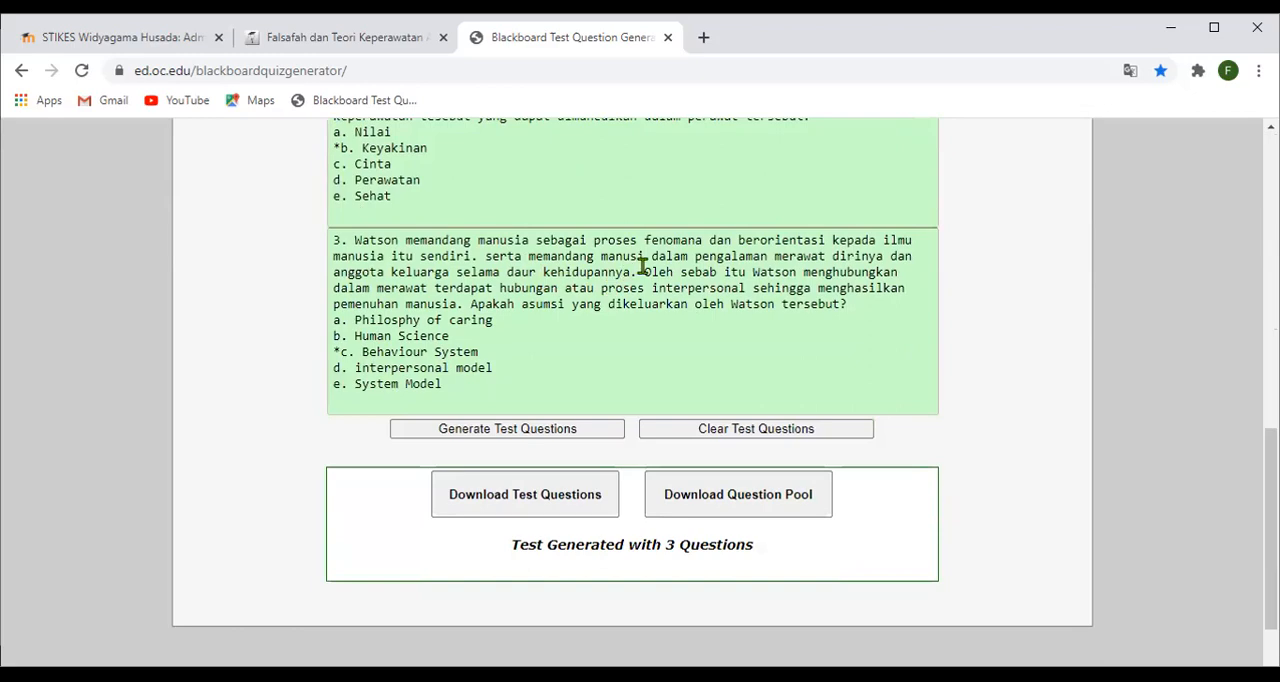
scroll(645, 265, up, 3)
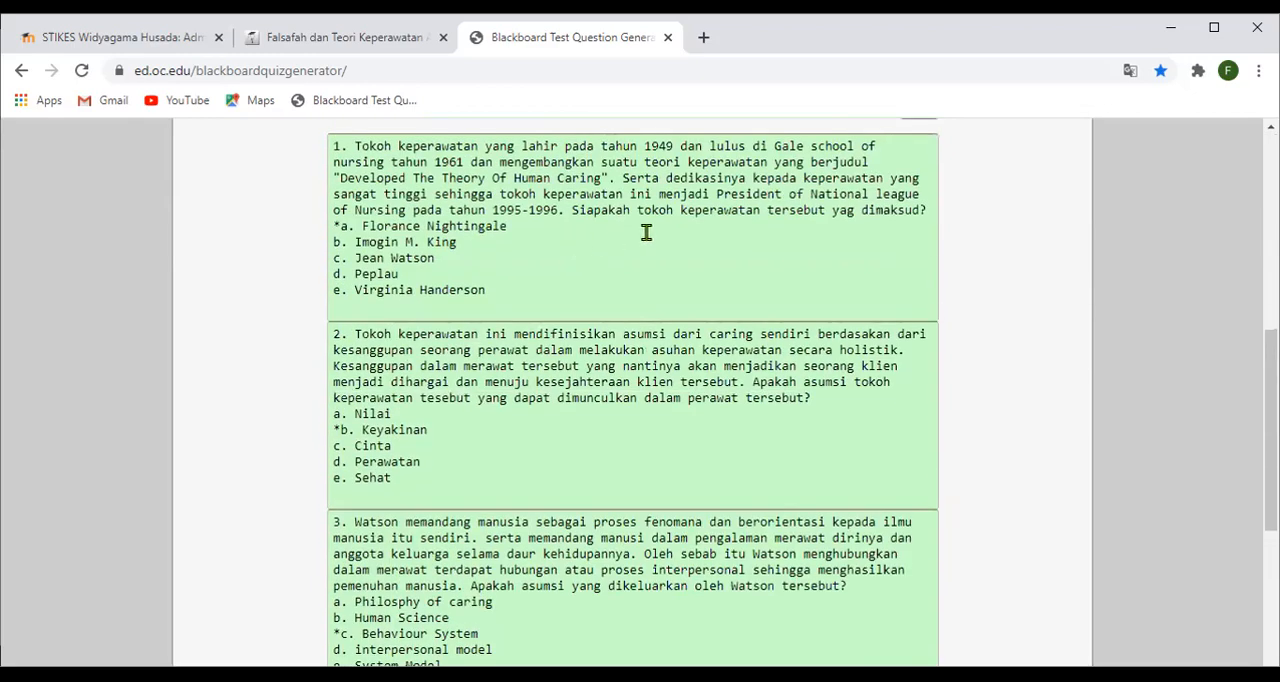
scroll(562, 420, up, 6)
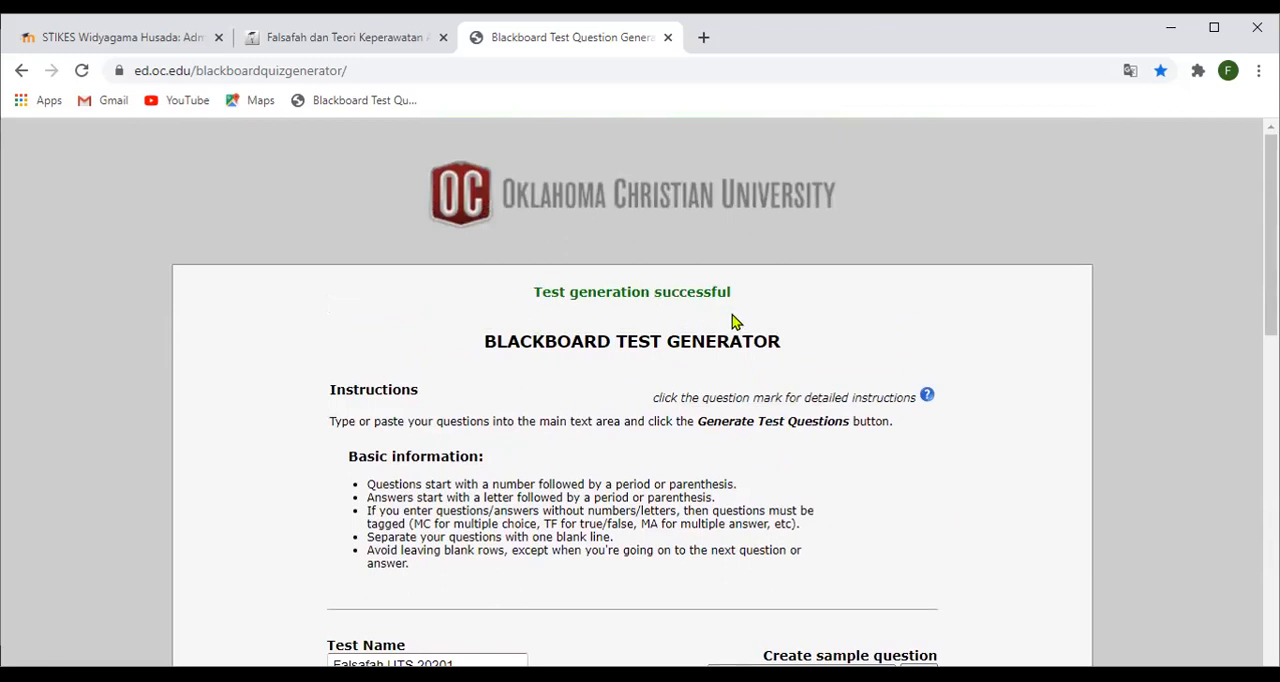
scroll(732, 322, down, 4)
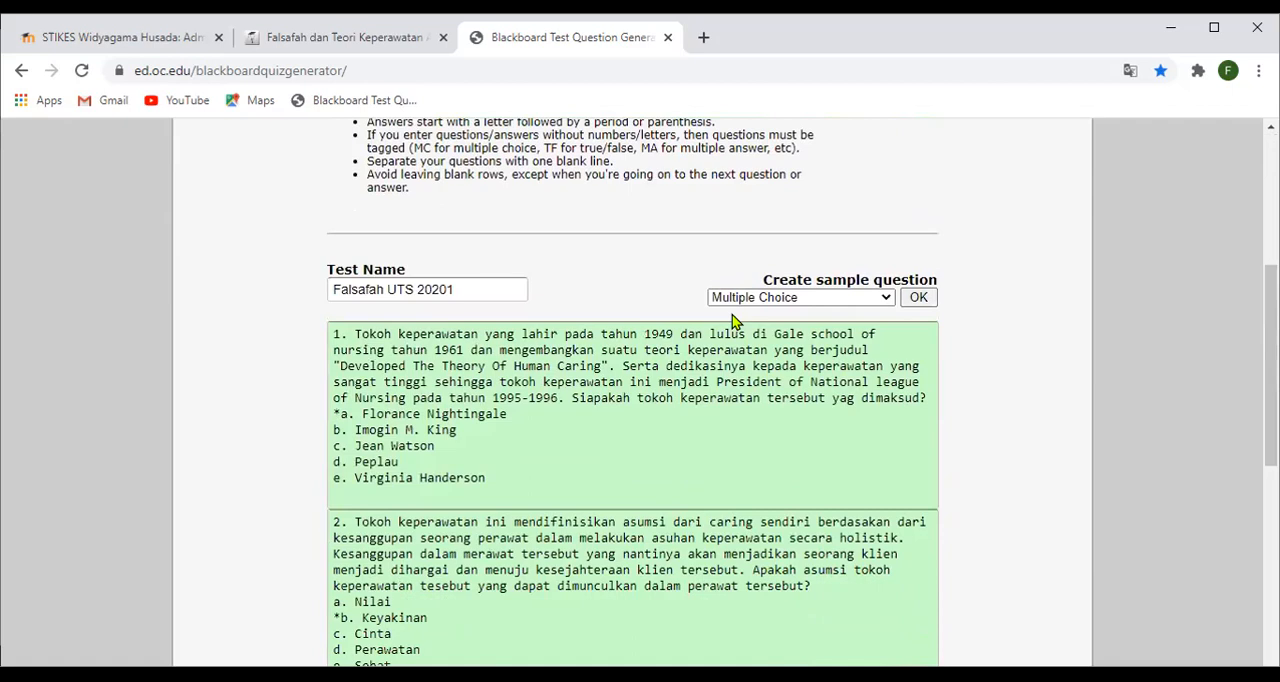
scroll(732, 322, down, 5)
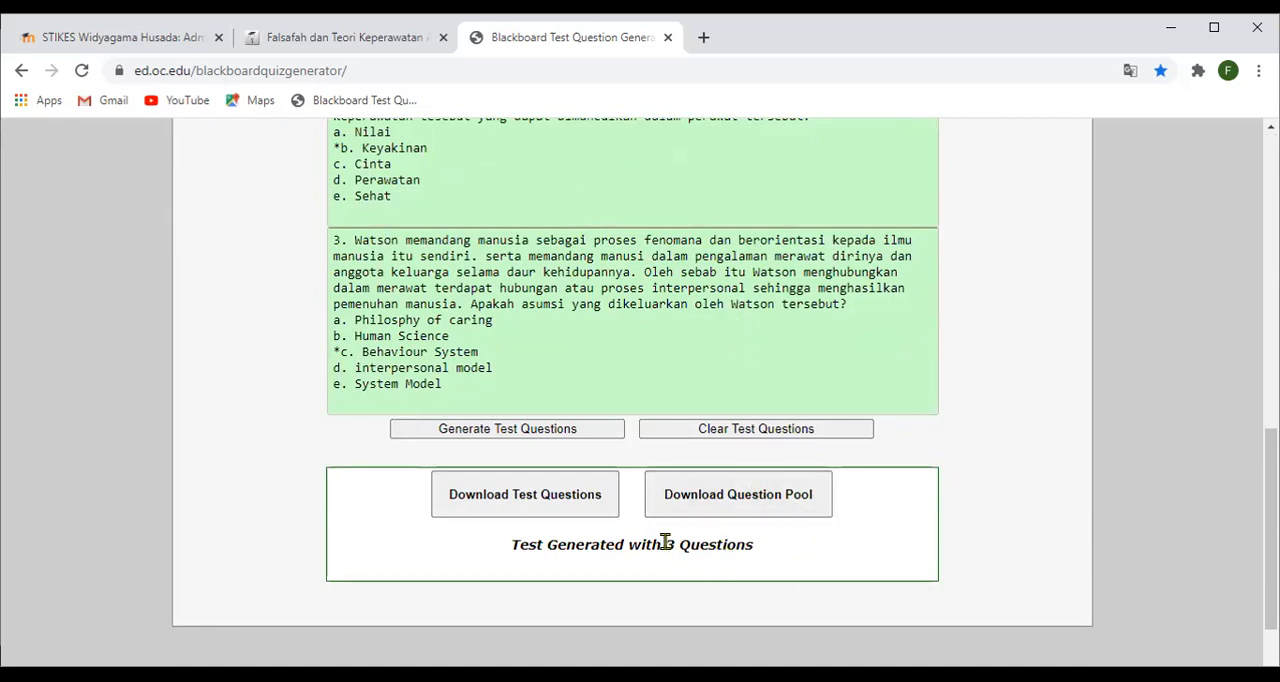
drag(667, 543, 690, 544)
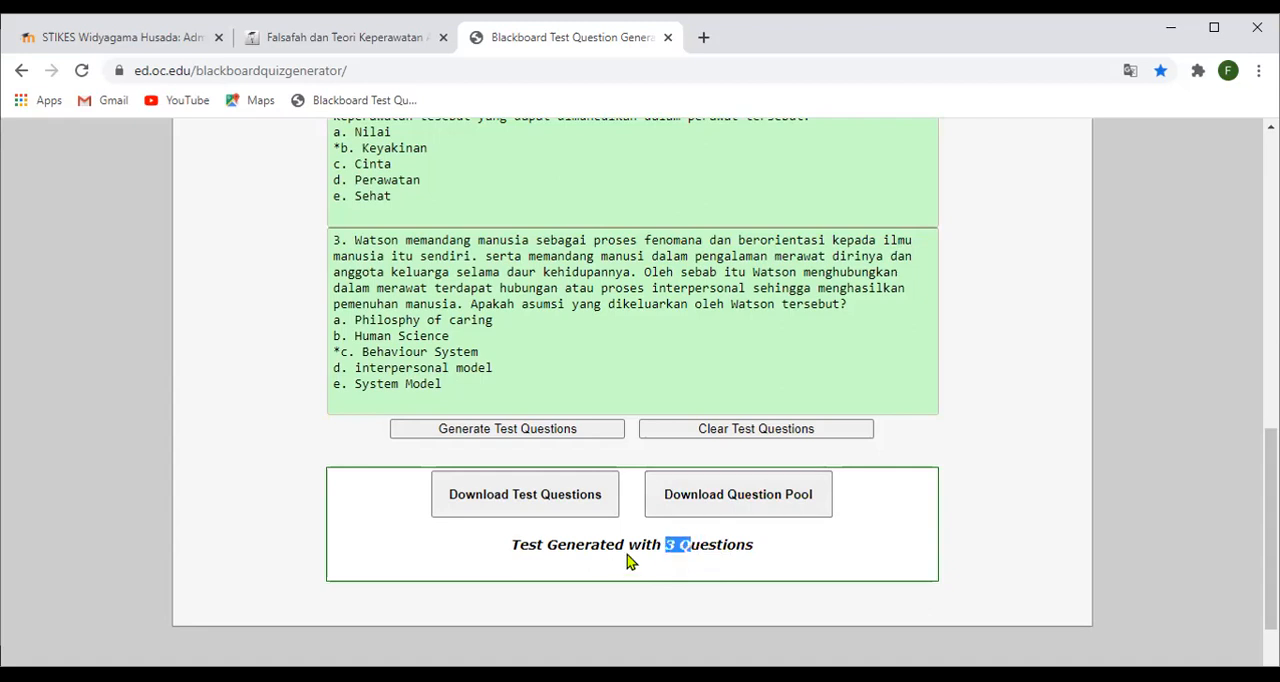
click(668, 548)
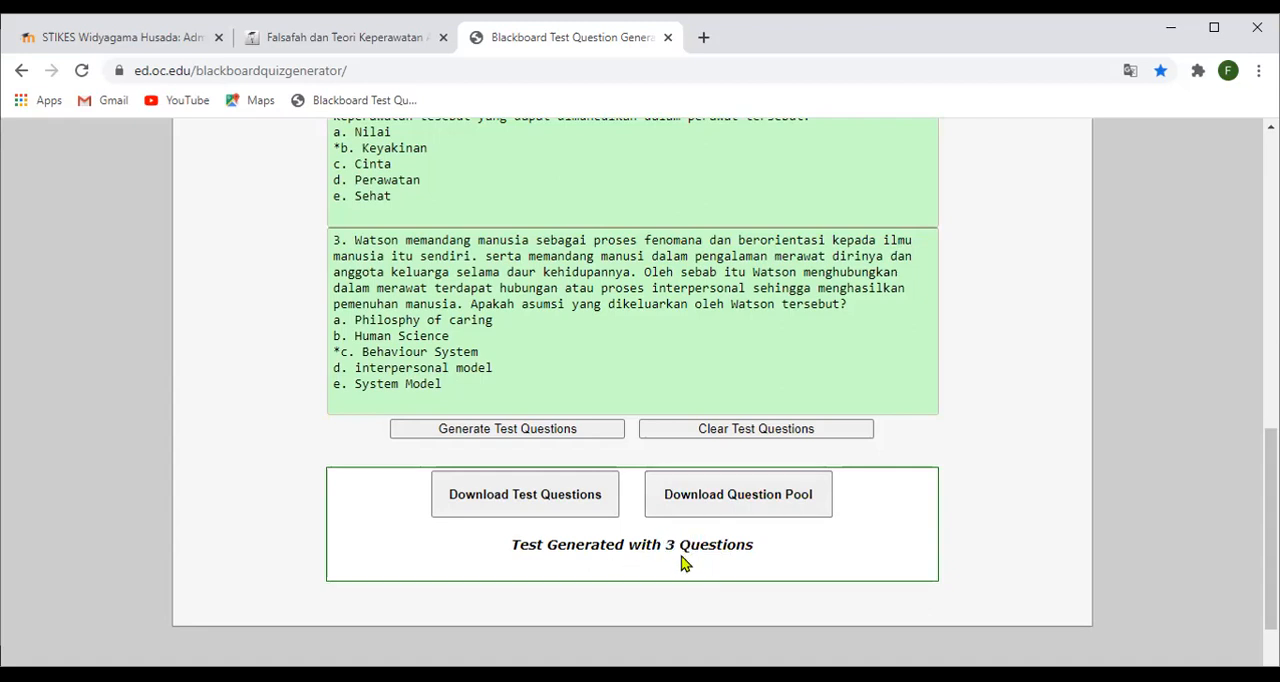
- Download the generated test as a question pool
click(779, 500)
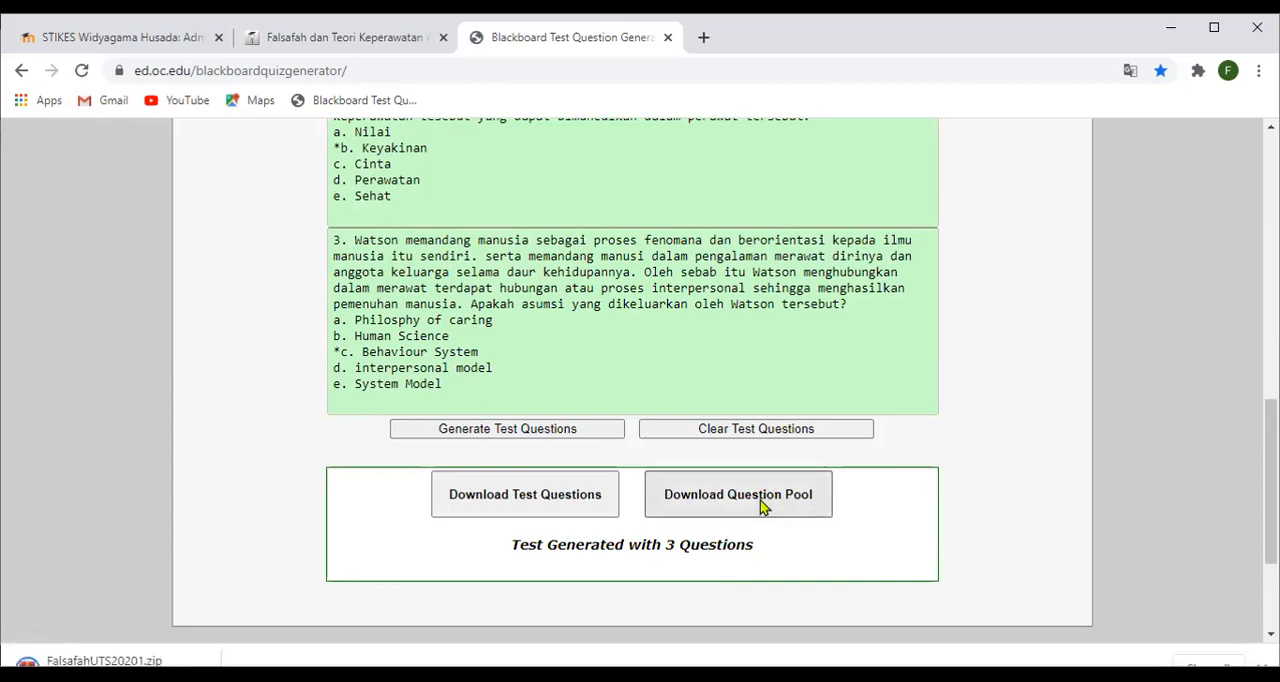
drag(1245, 540, 1270, 540)
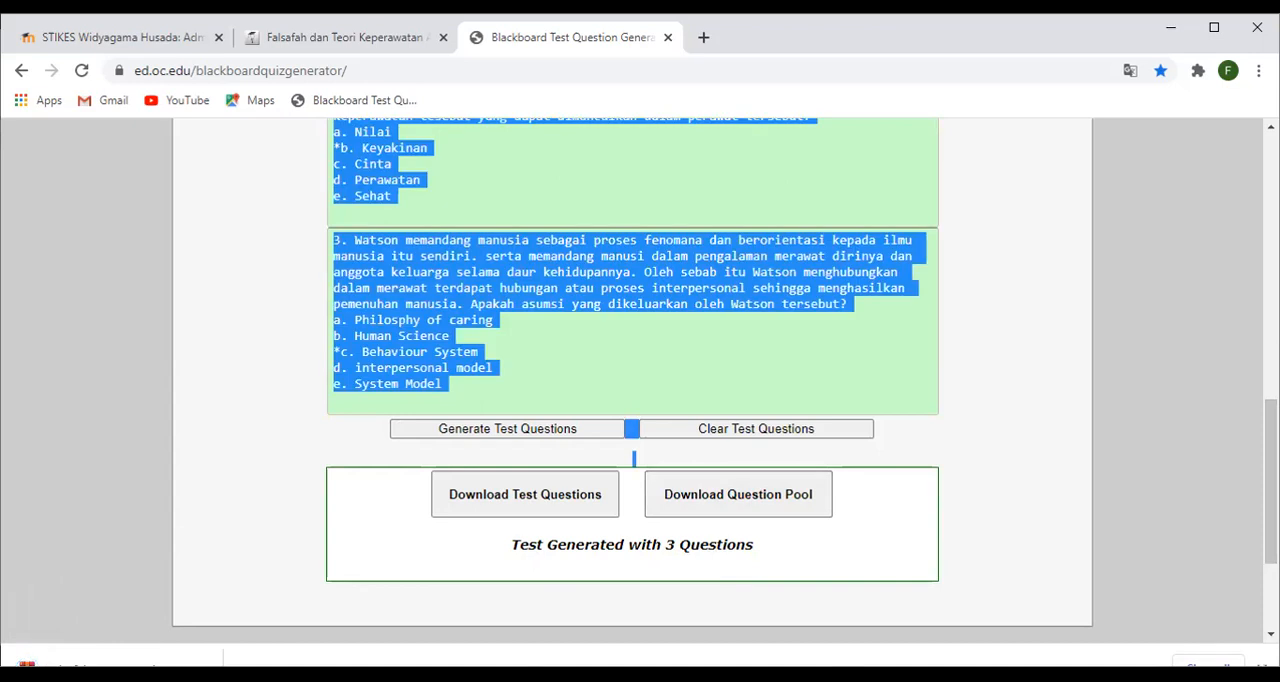
click(1240, 540)
- Maximize the browser window and return to the UTS quiz page of the Falsafah dan Teori Keperawatan course
scroll(640, 390, down, 3)
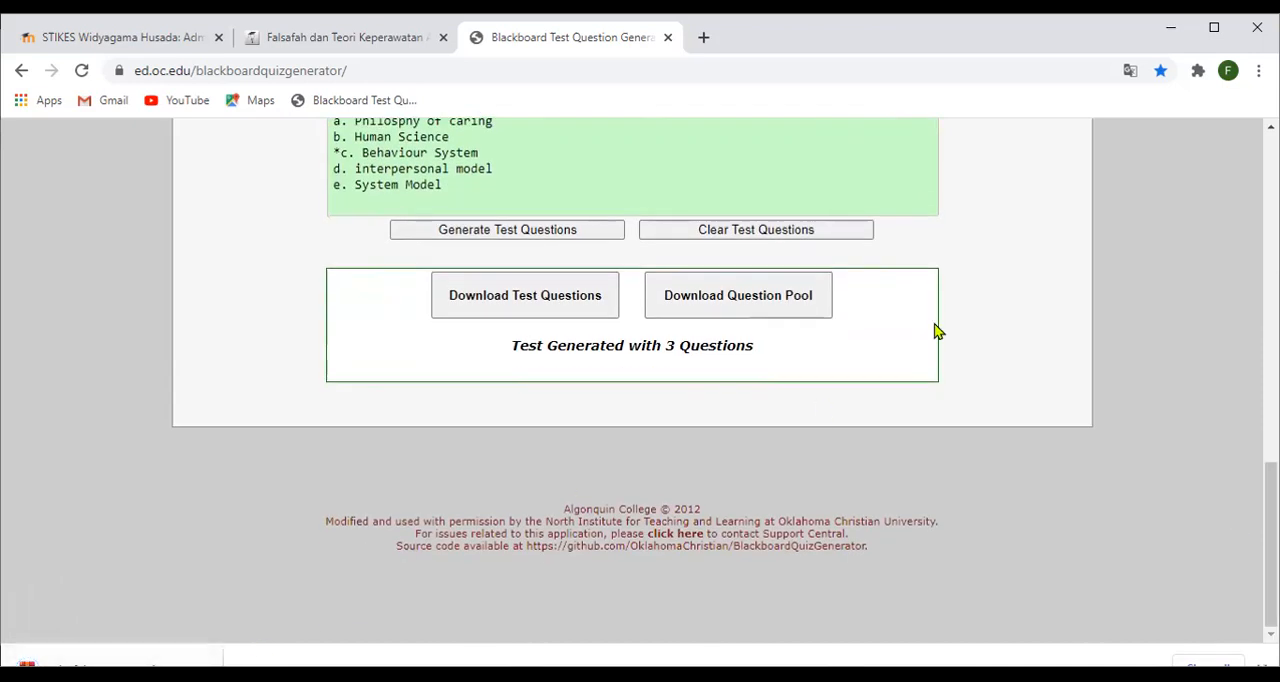
click(1211, 28)
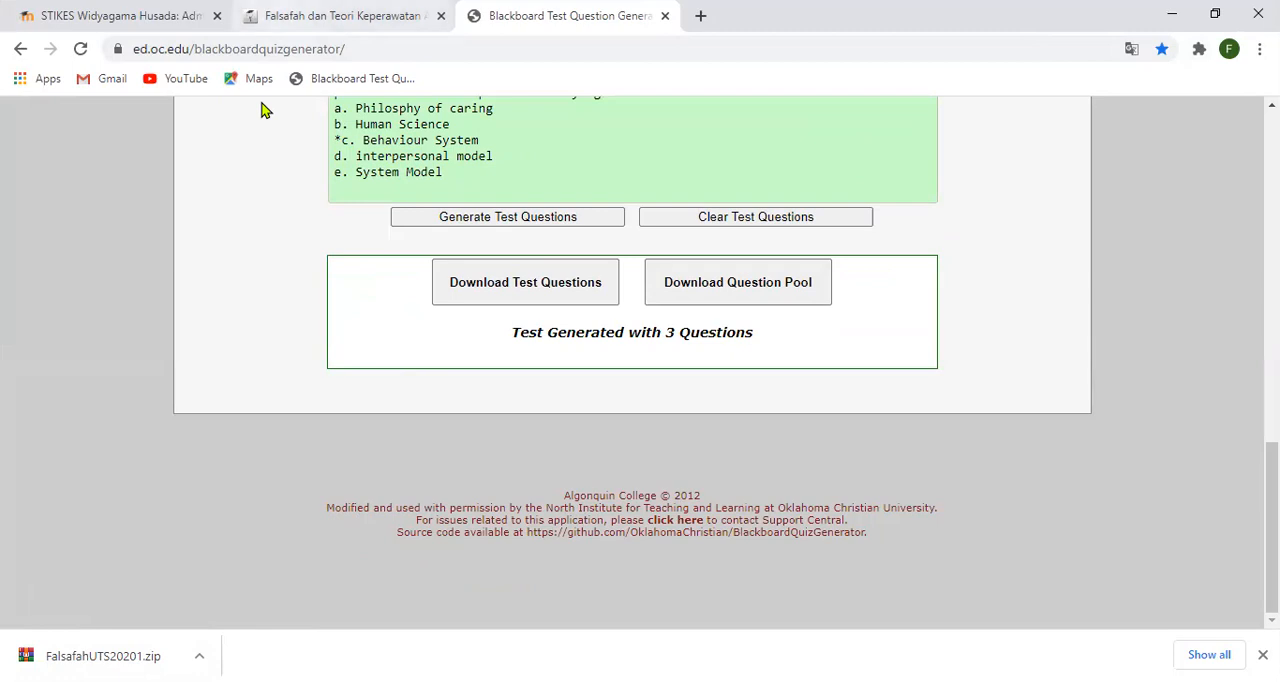
key(ctrl+shift+Tab)
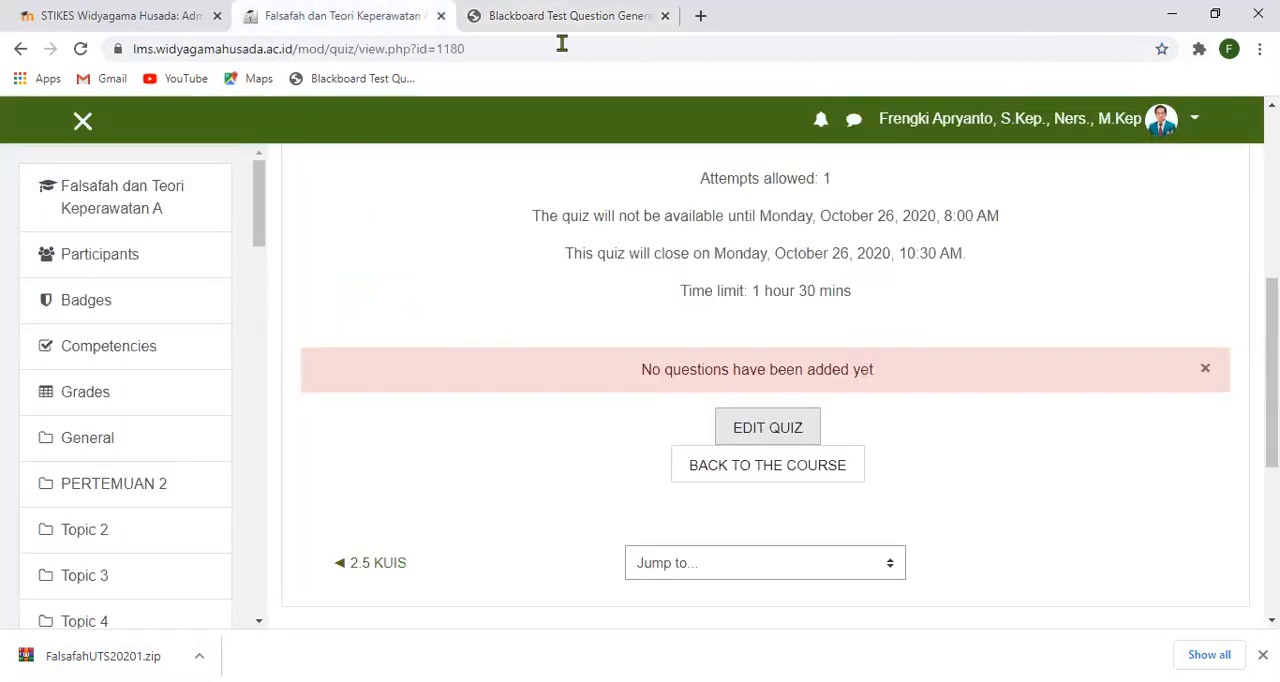
- Open the full course administration page of the Falsafah dan Teori Keperawatan A course
scroll(571, 349, up, 5)
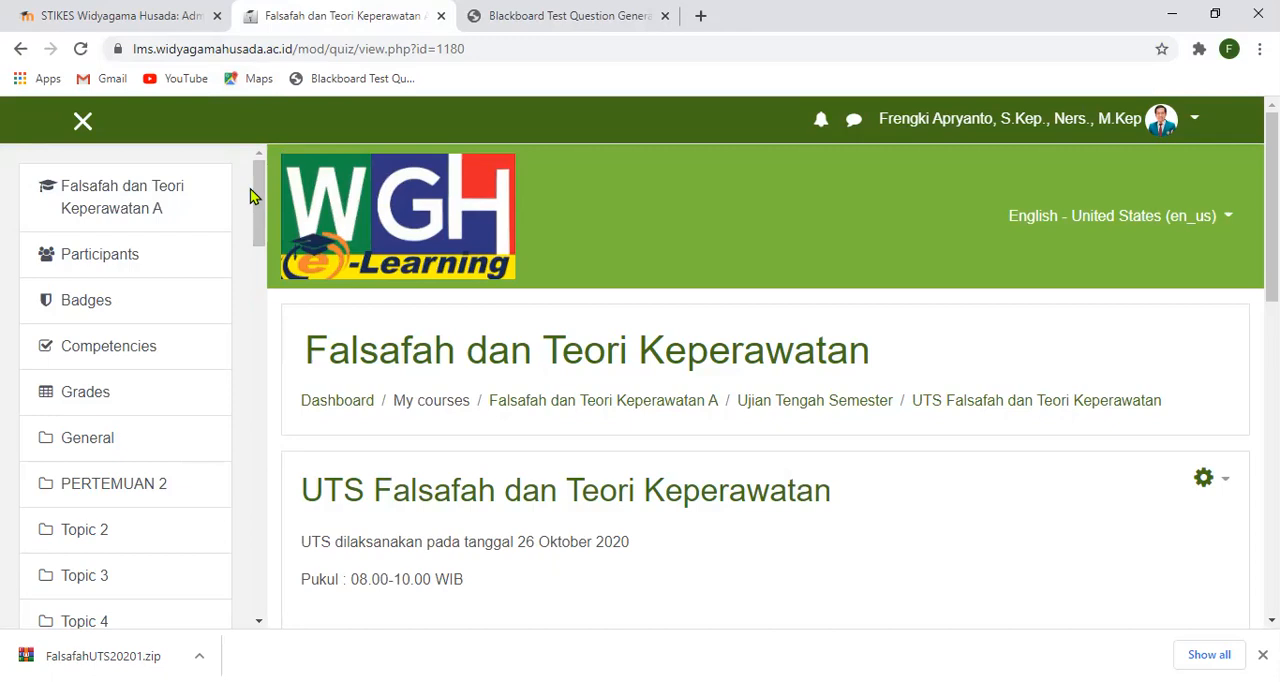
click(136, 206)
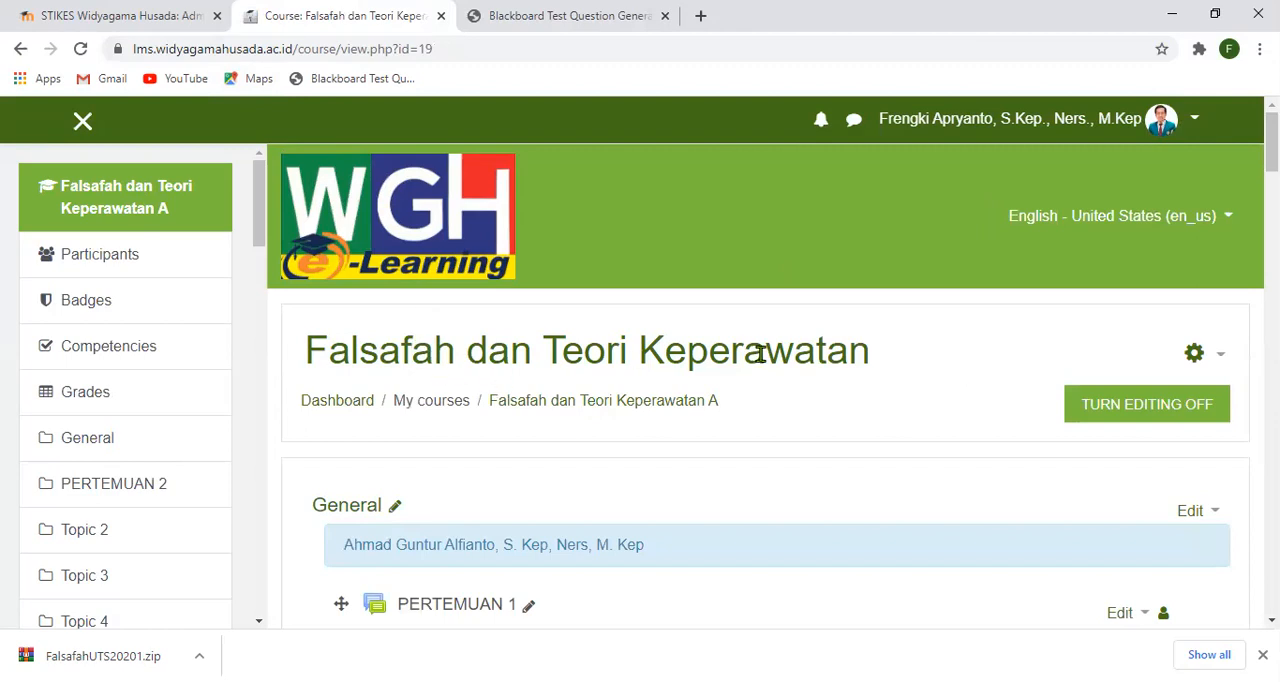
click(1222, 362)
scroll(1210, 436, down, 2)
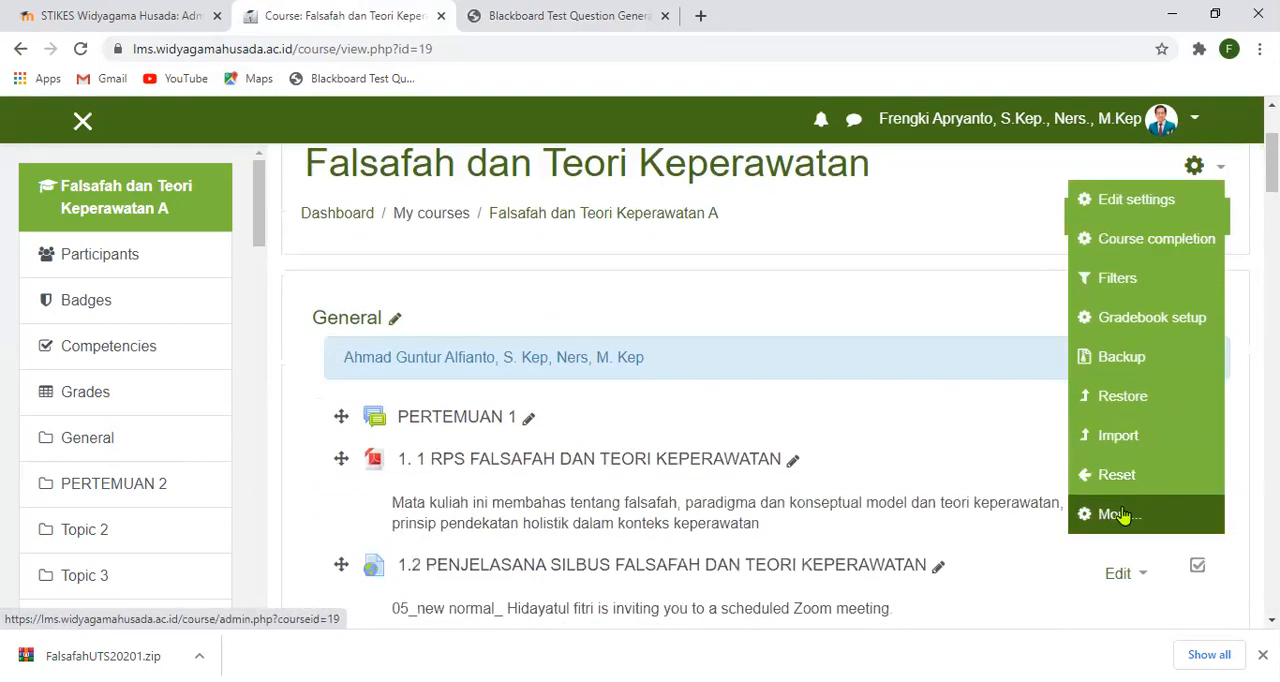
click(1118, 514)
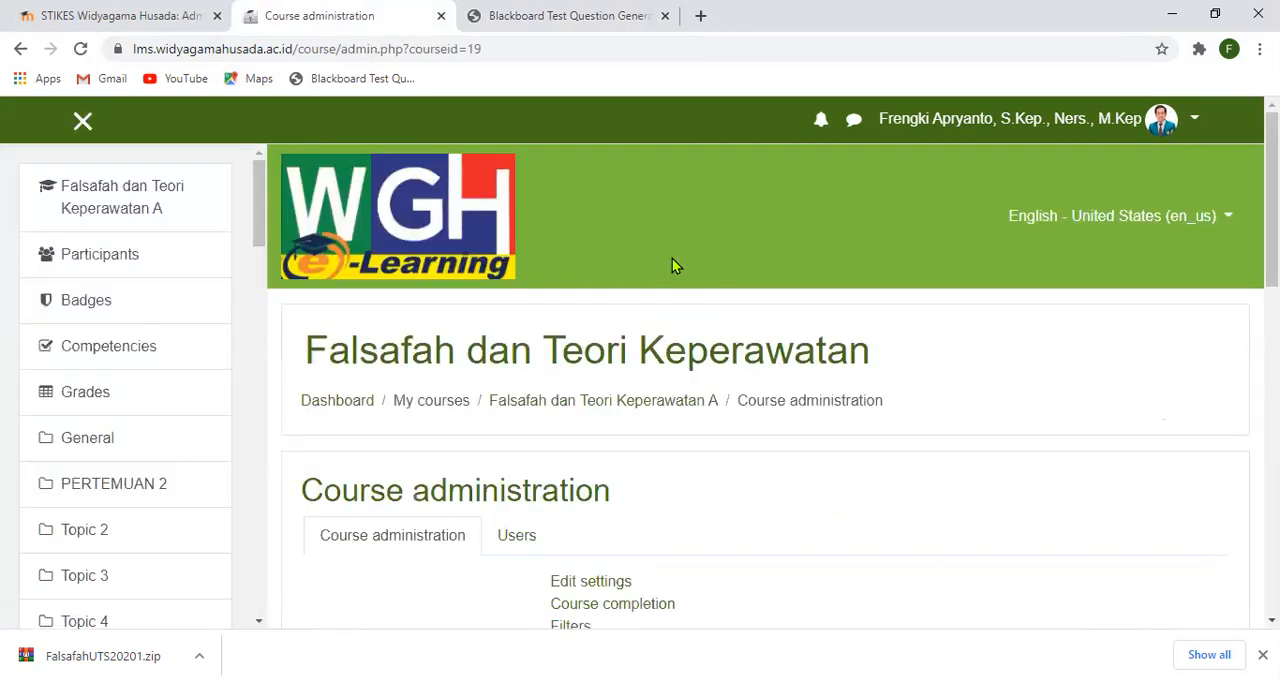
- Open the question bank's import page from the course administration options
scroll(672, 258, down, 4)
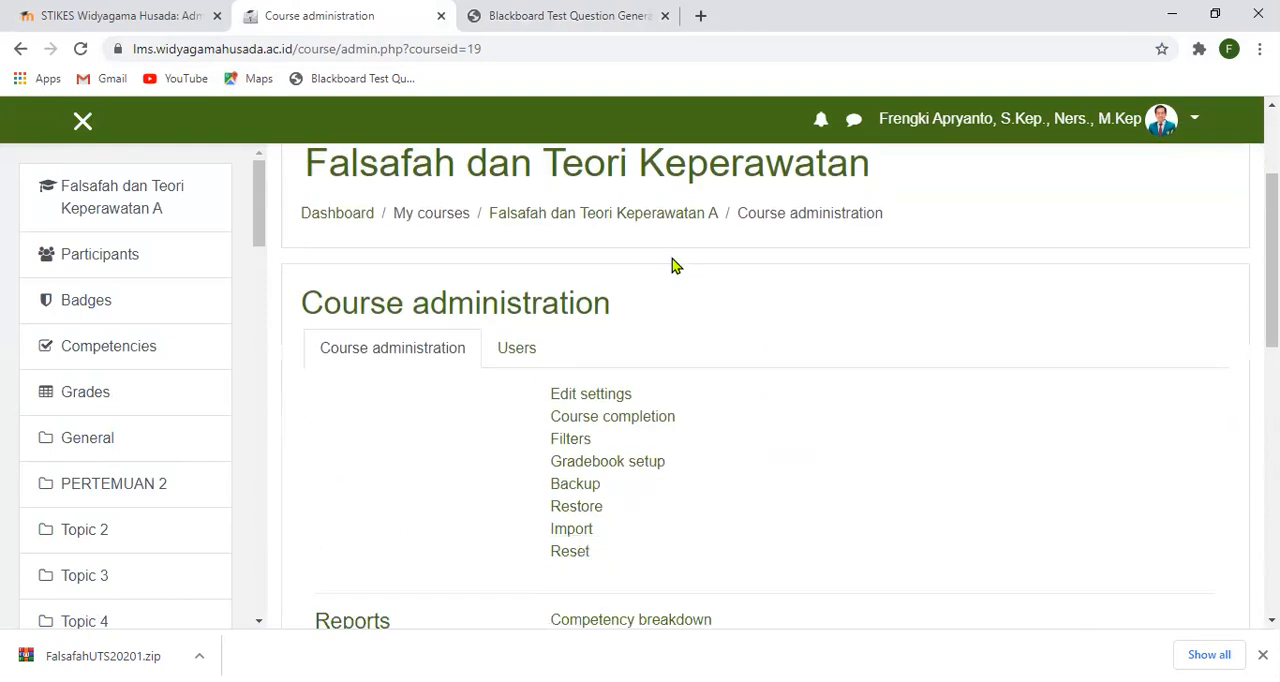
scroll(671, 263, up, 1)
scroll(671, 265, down, 2)
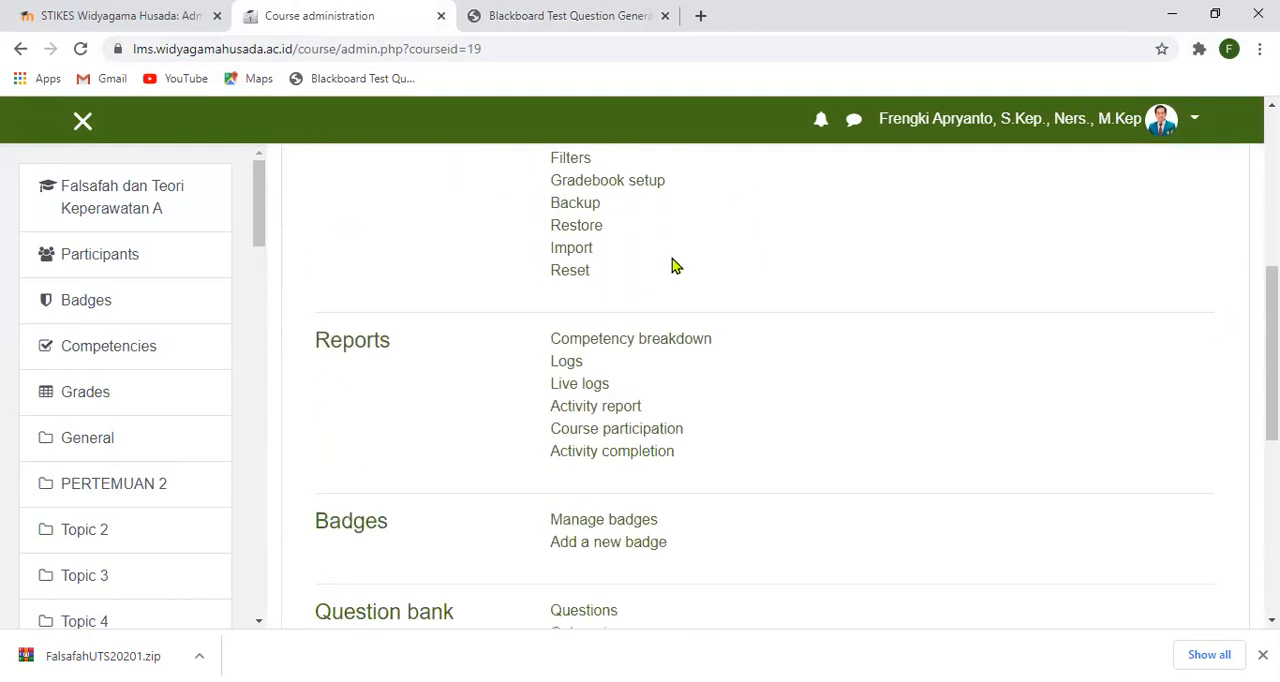
scroll(837, 275, down, 2)
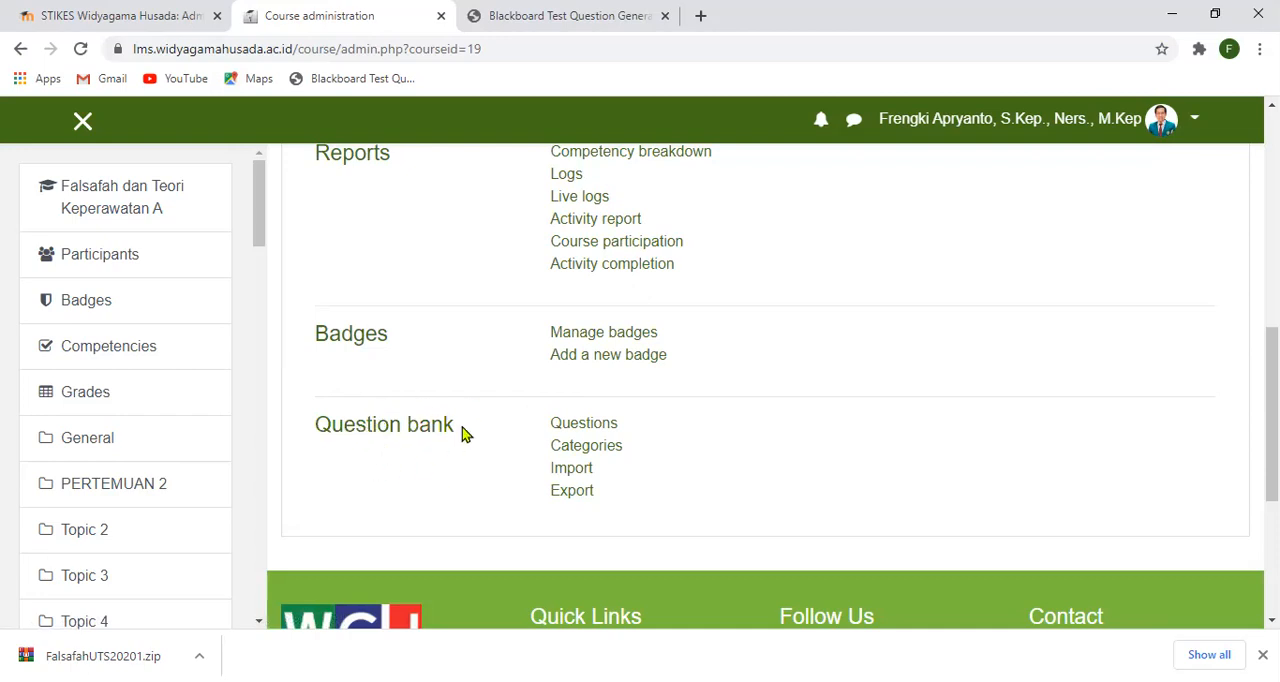
click(571, 470)
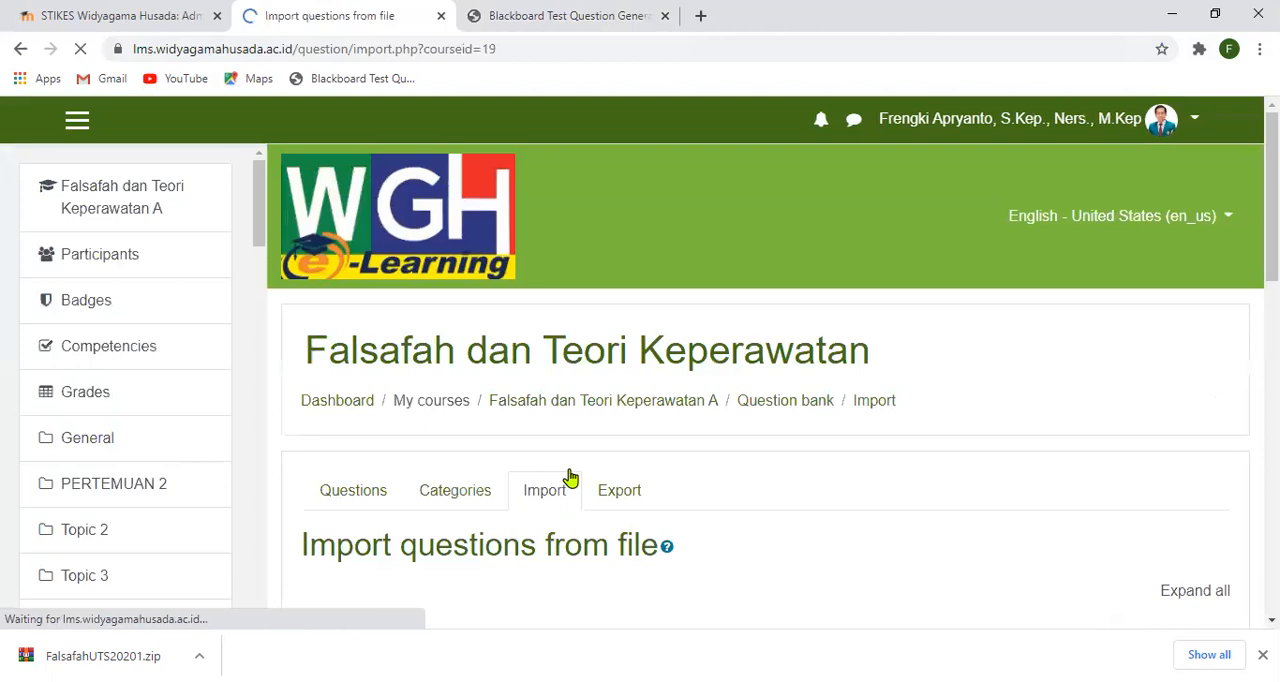
- Set the file format for the question import to Blackboard
scroll(666, 360, down, 3)
scroll(666, 365, up, 2)
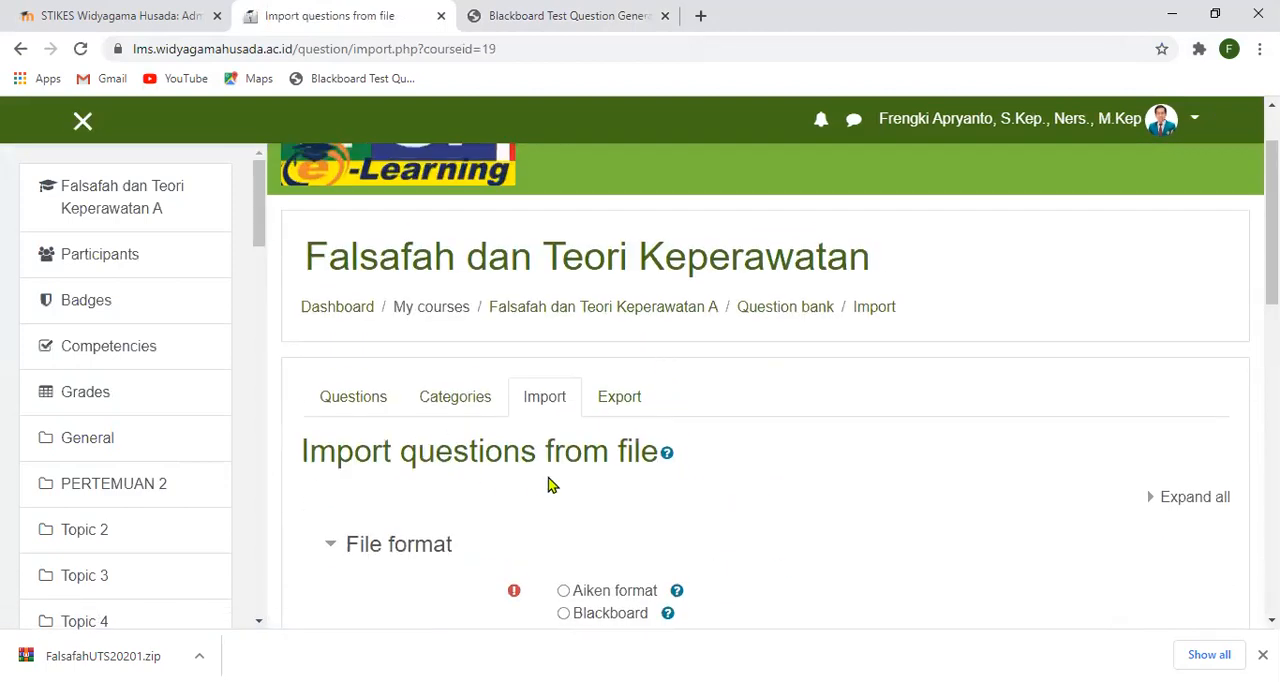
scroll(550, 485, down, 2)
scroll(545, 430, down, 2)
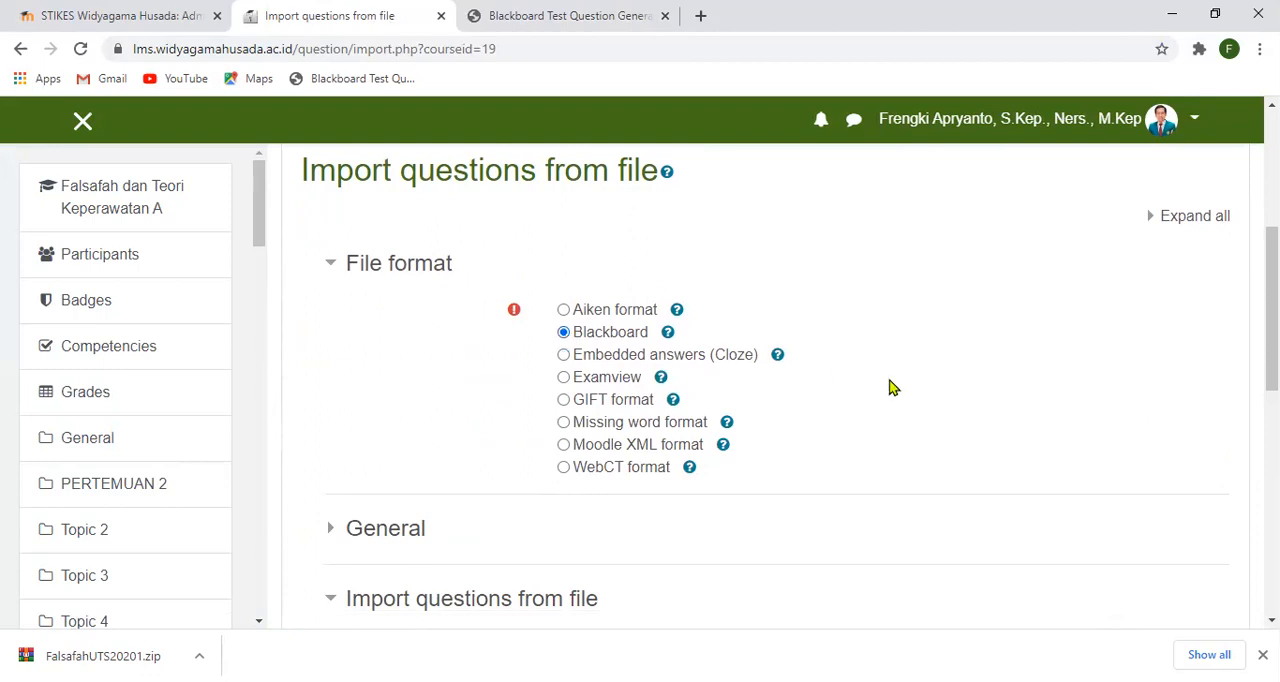
- Upload FalsafahUTS20201.zip from the Downloads folder as the question file for the import
scroll(865, 367, down, 2)
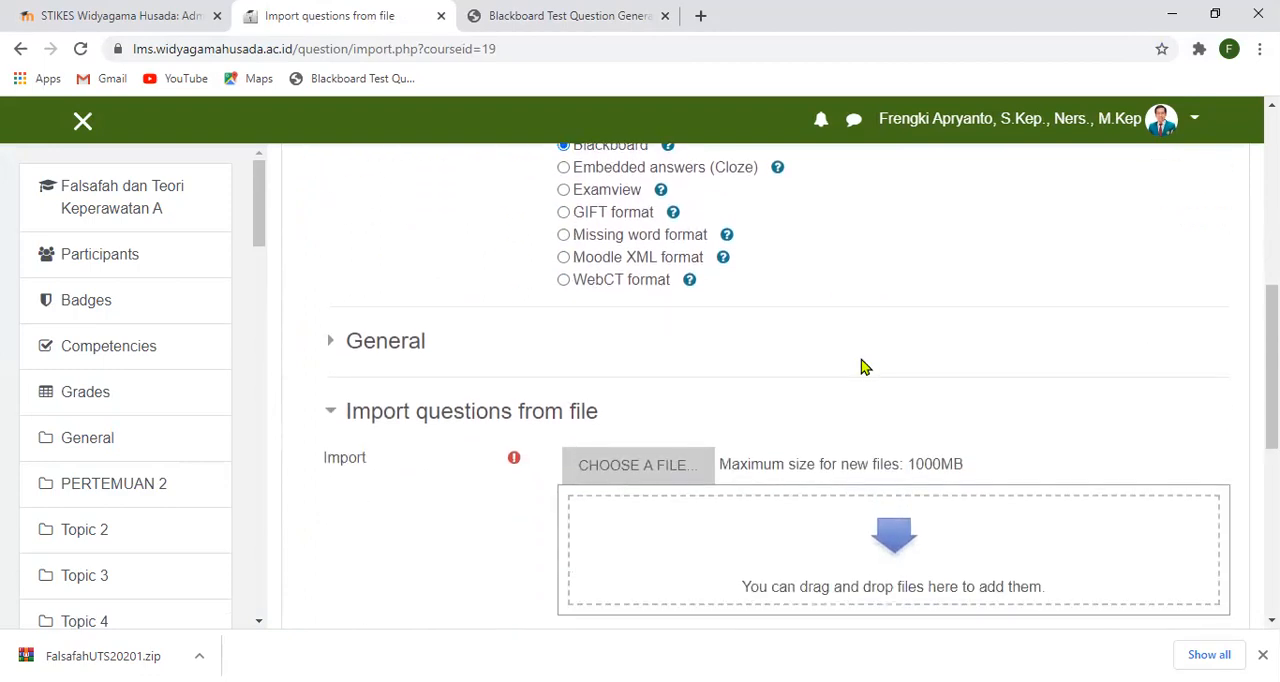
scroll(865, 367, down, 1)
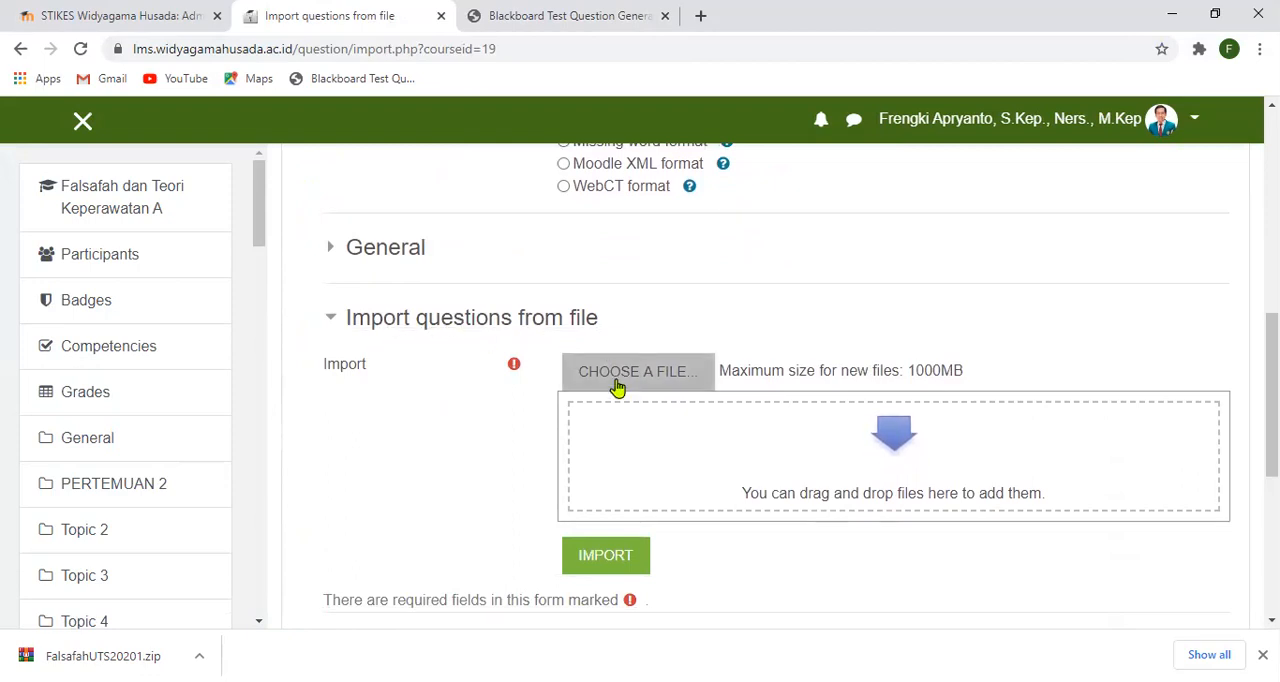
click(666, 381)
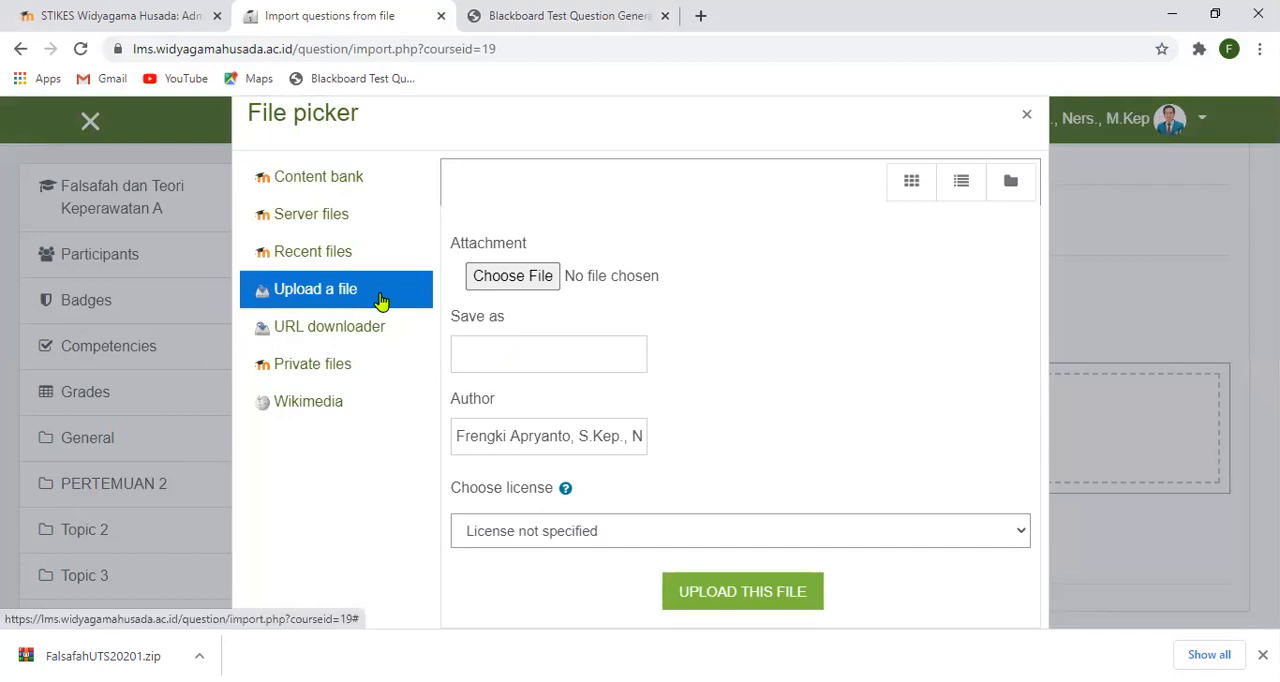
click(528, 285)
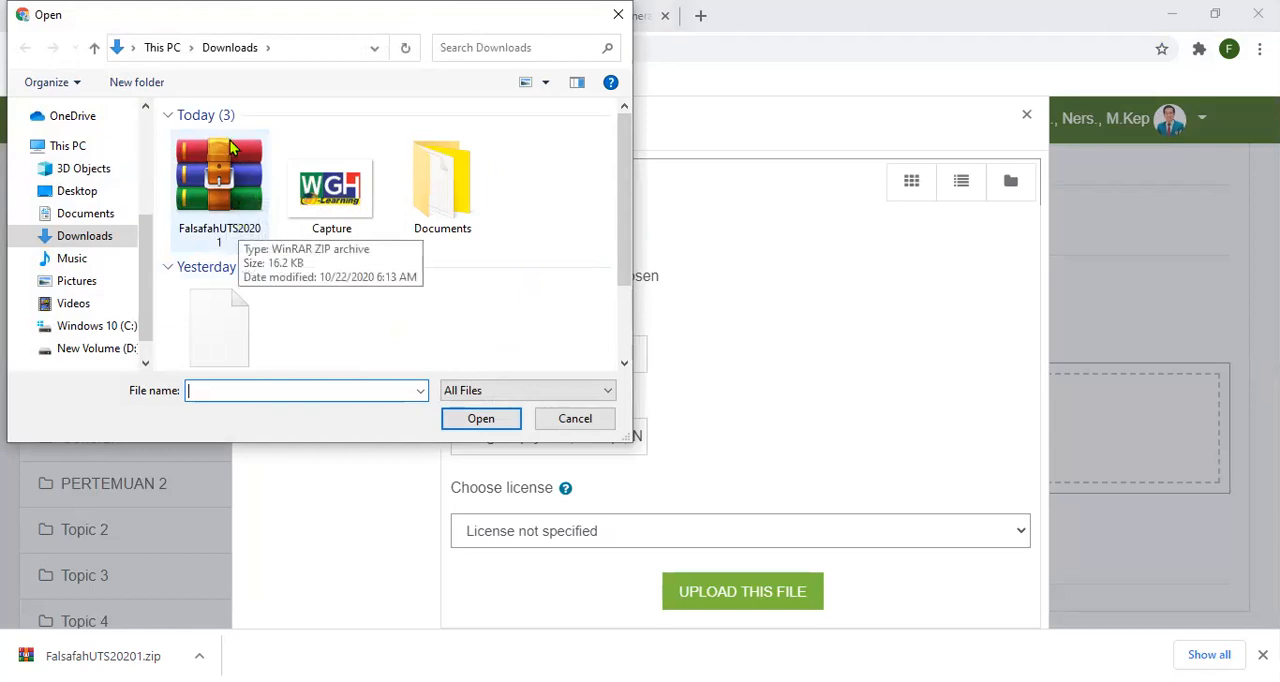
click(207, 198)
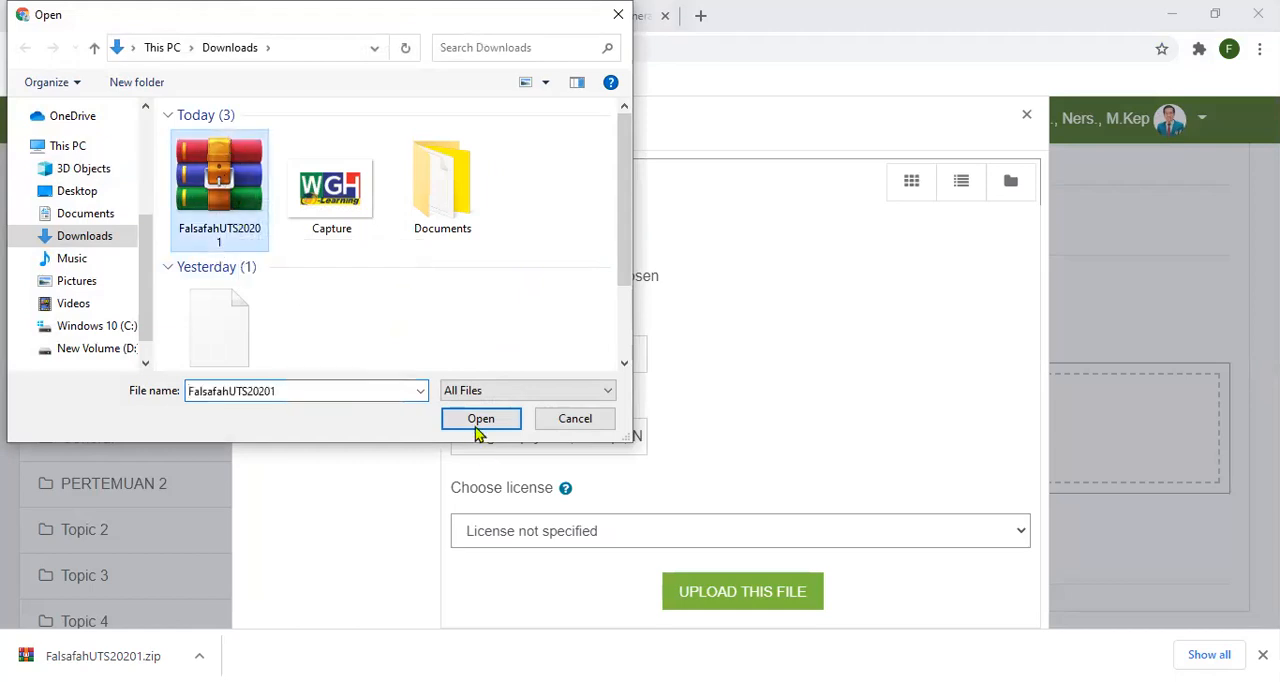
click(478, 423)
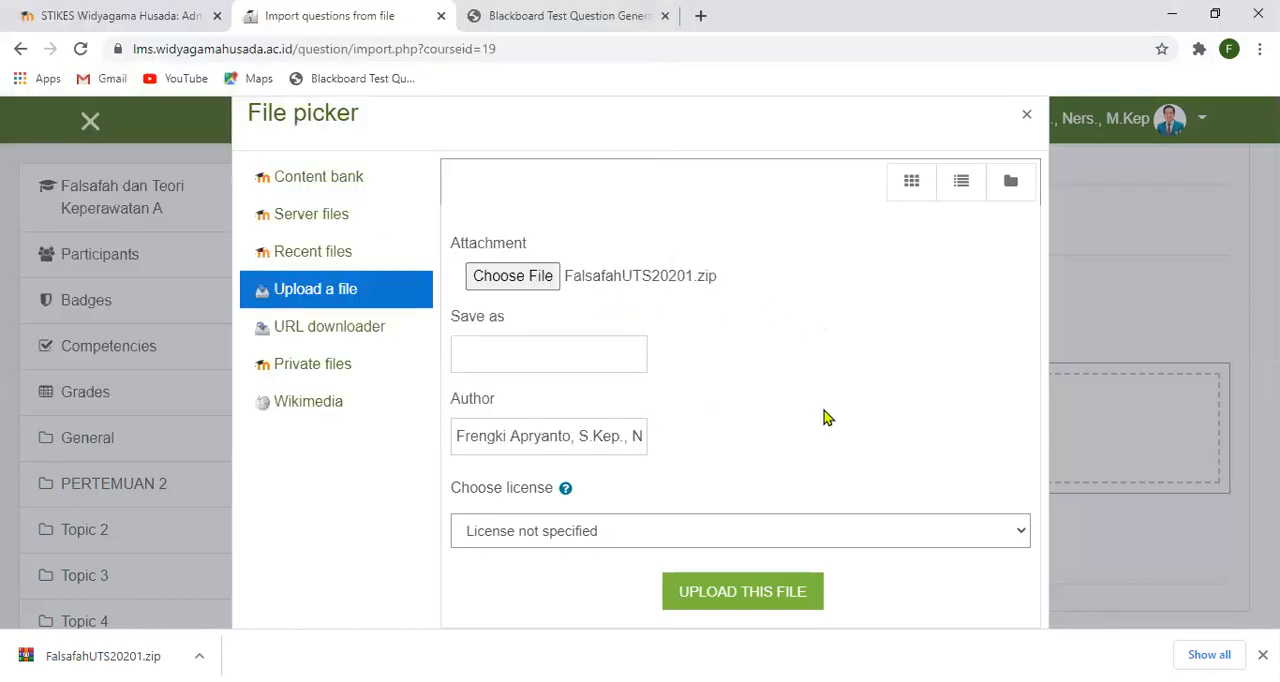
click(737, 599)
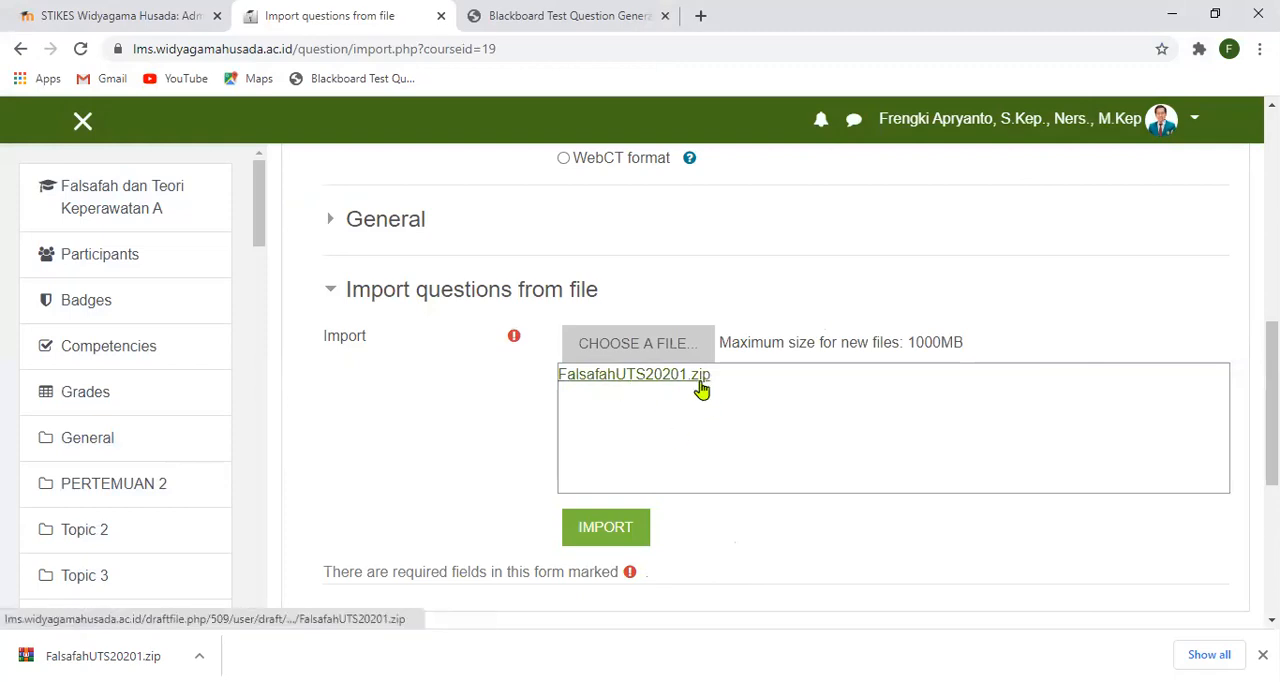
- Import the questions from the uploaded file and check them in the question bank's FalsafahUTS20201 category
scroll(695, 488, down, 2)
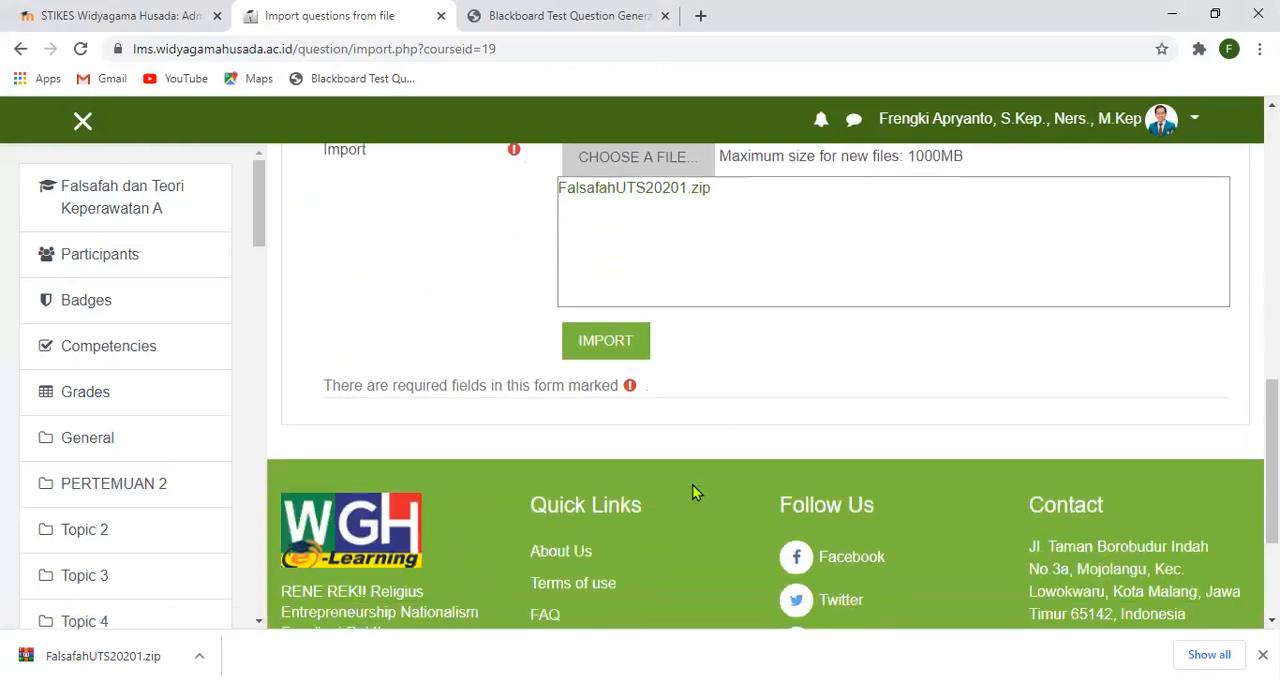
click(605, 343)
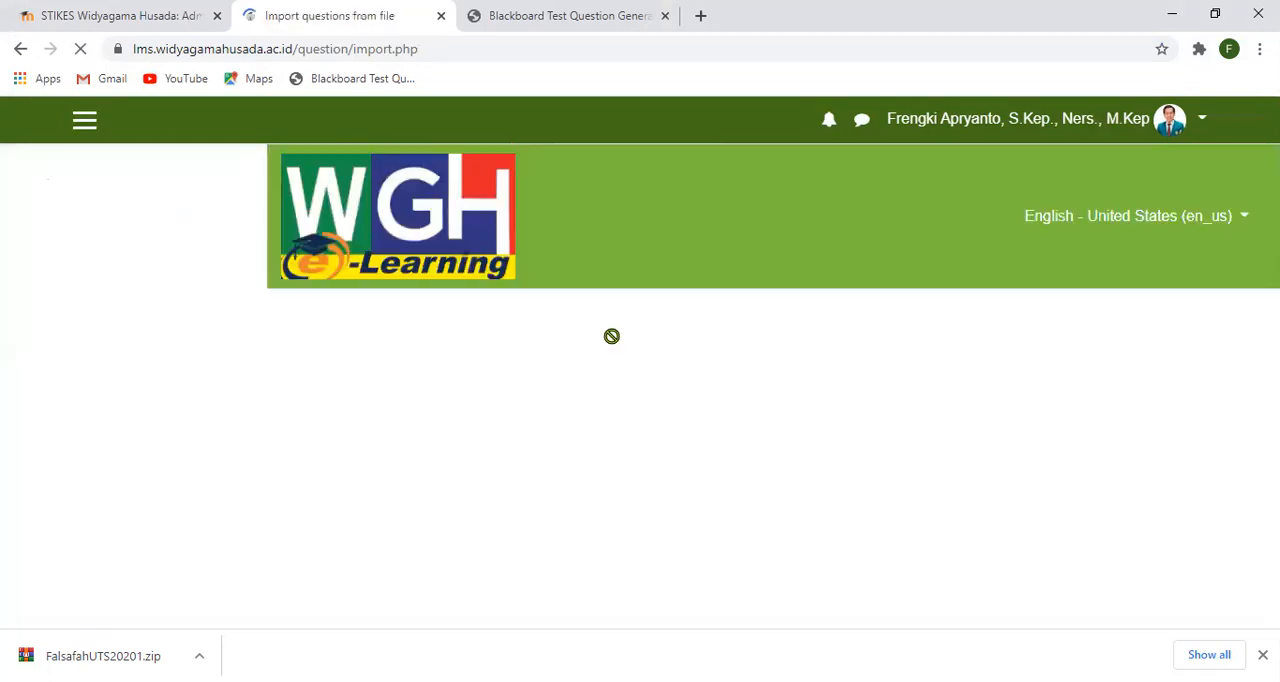
scroll(611, 336, down, 3)
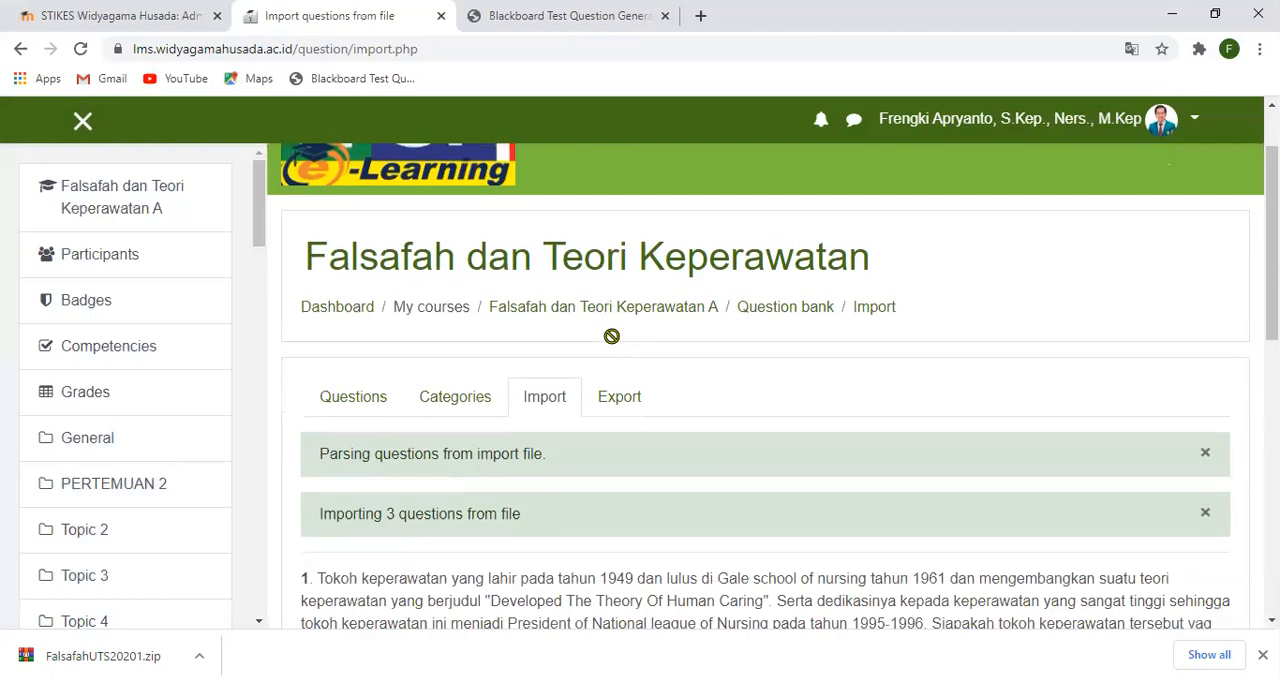
scroll(611, 336, down, 1)
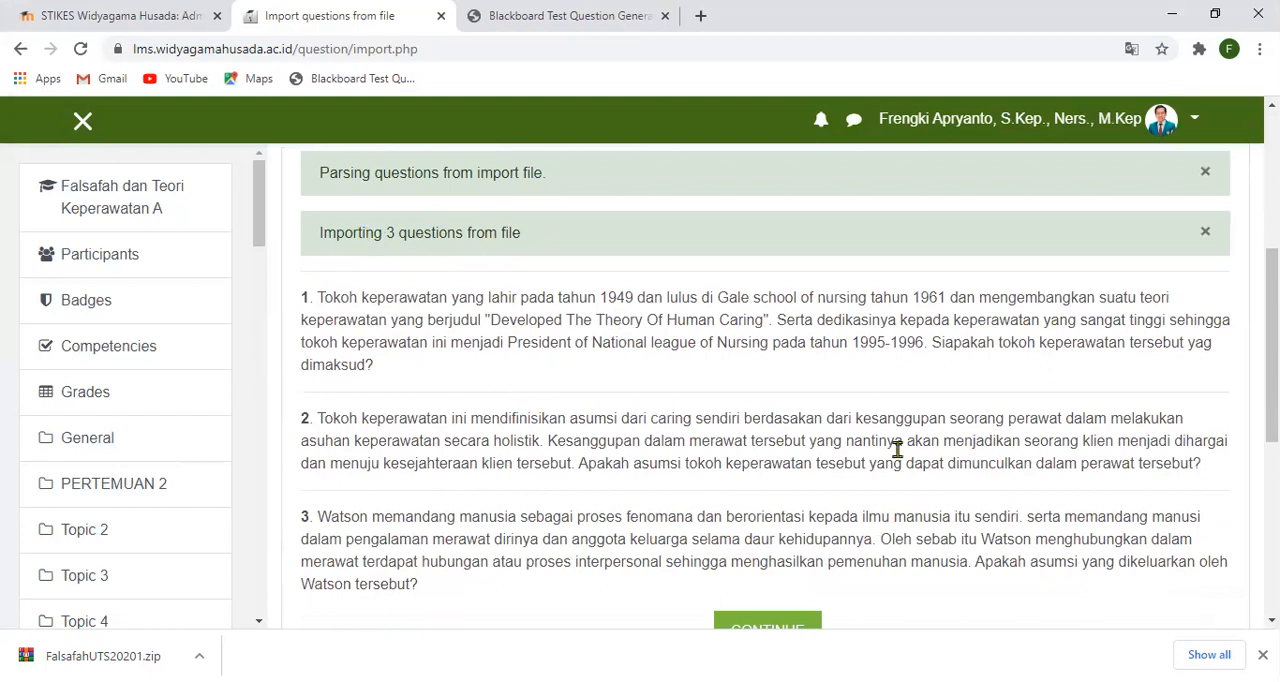
scroll(672, 415, down, 1)
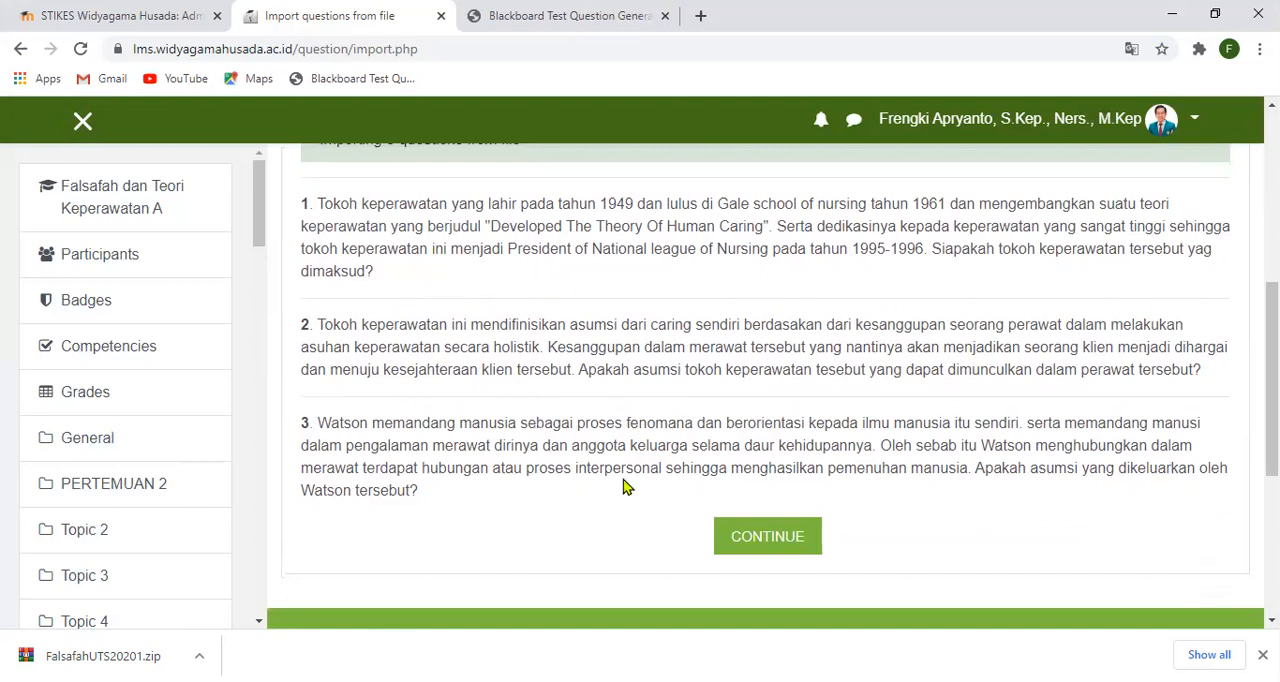
scroll(704, 559, down, 1)
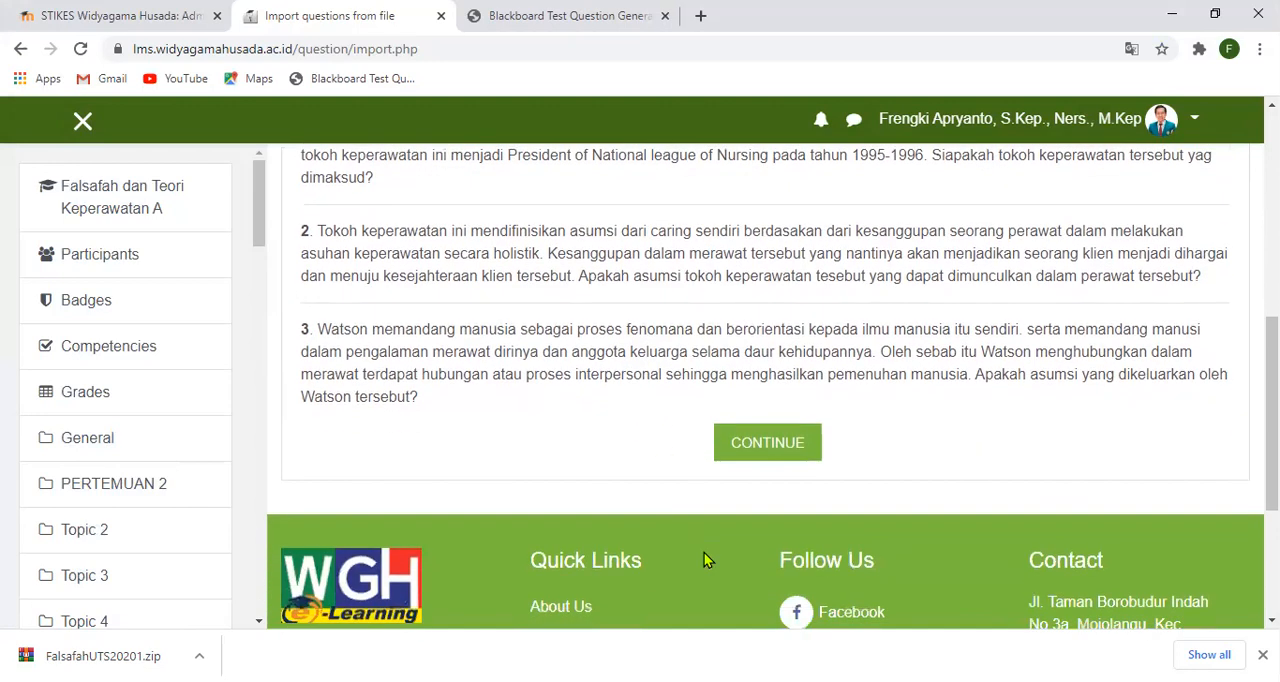
click(779, 450)
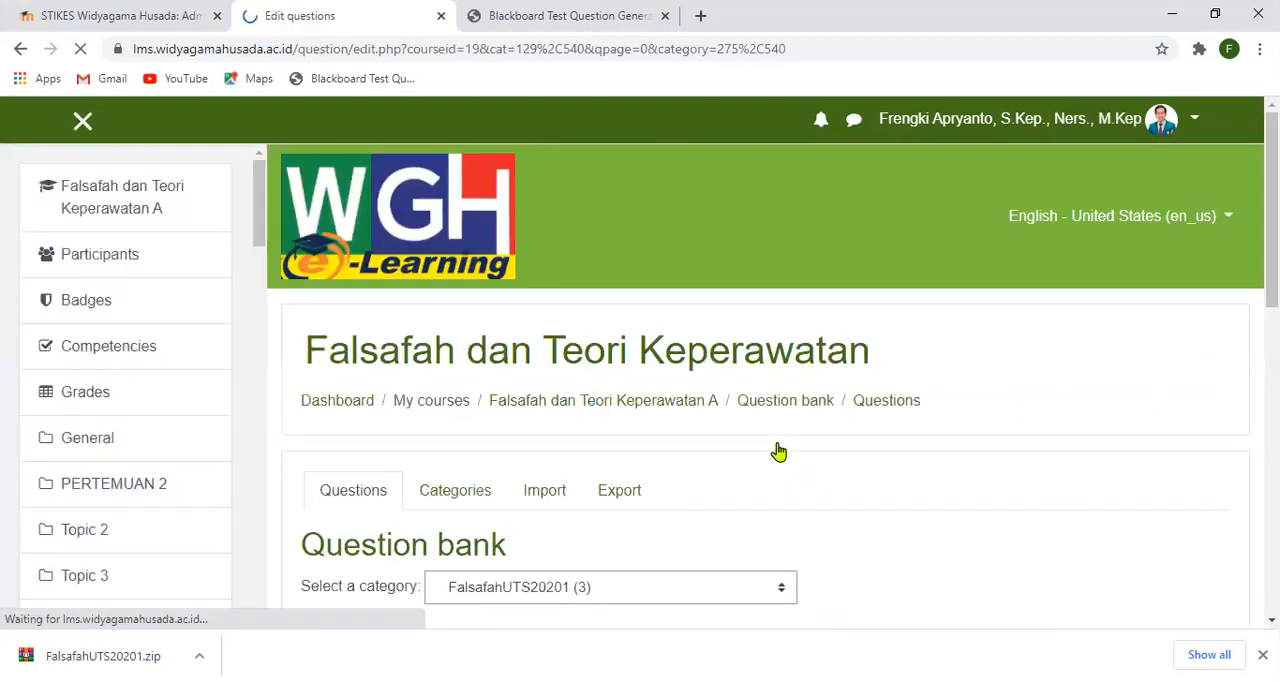
scroll(779, 452, down, 2)
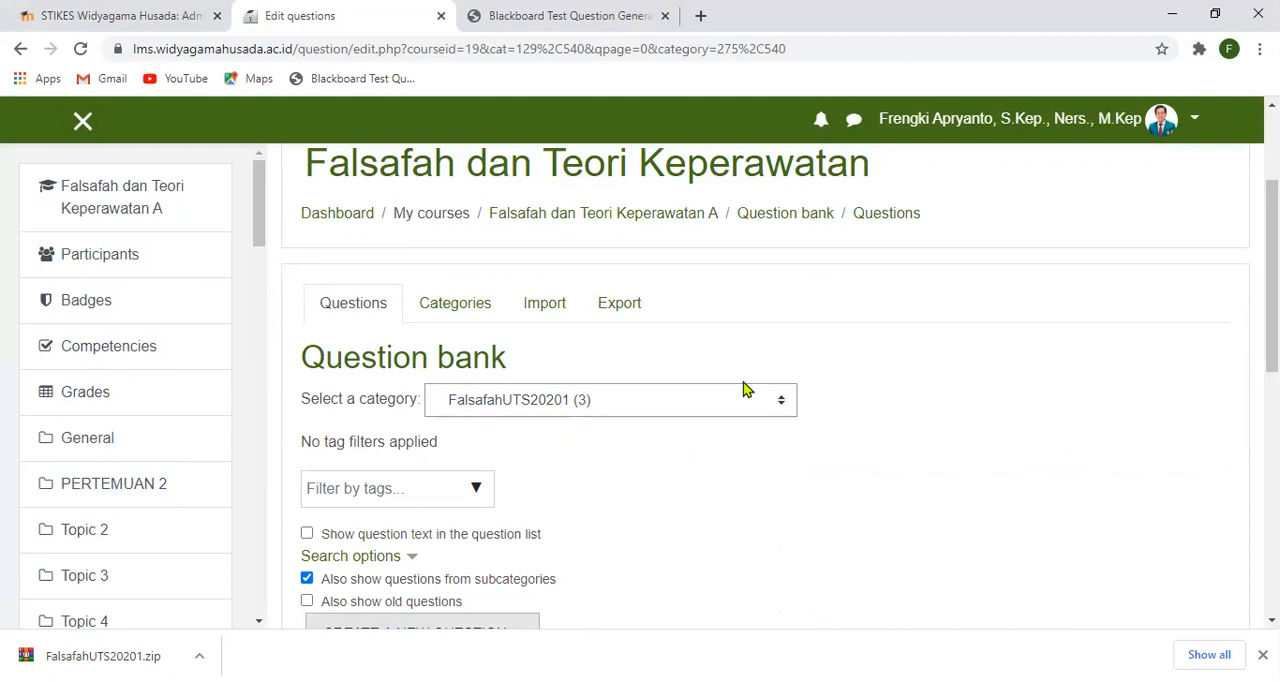
scroll(457, 488, down, 1)
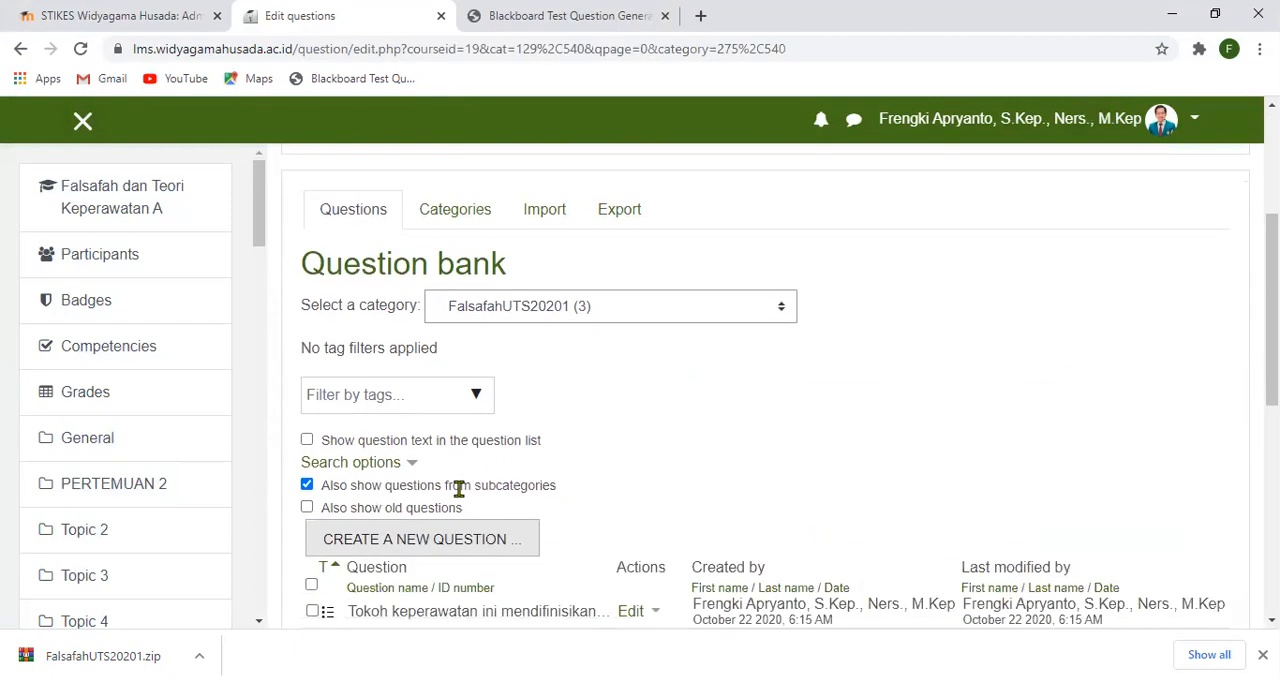
scroll(500, 485, down, 1)
scroll(500, 485, down, 1)
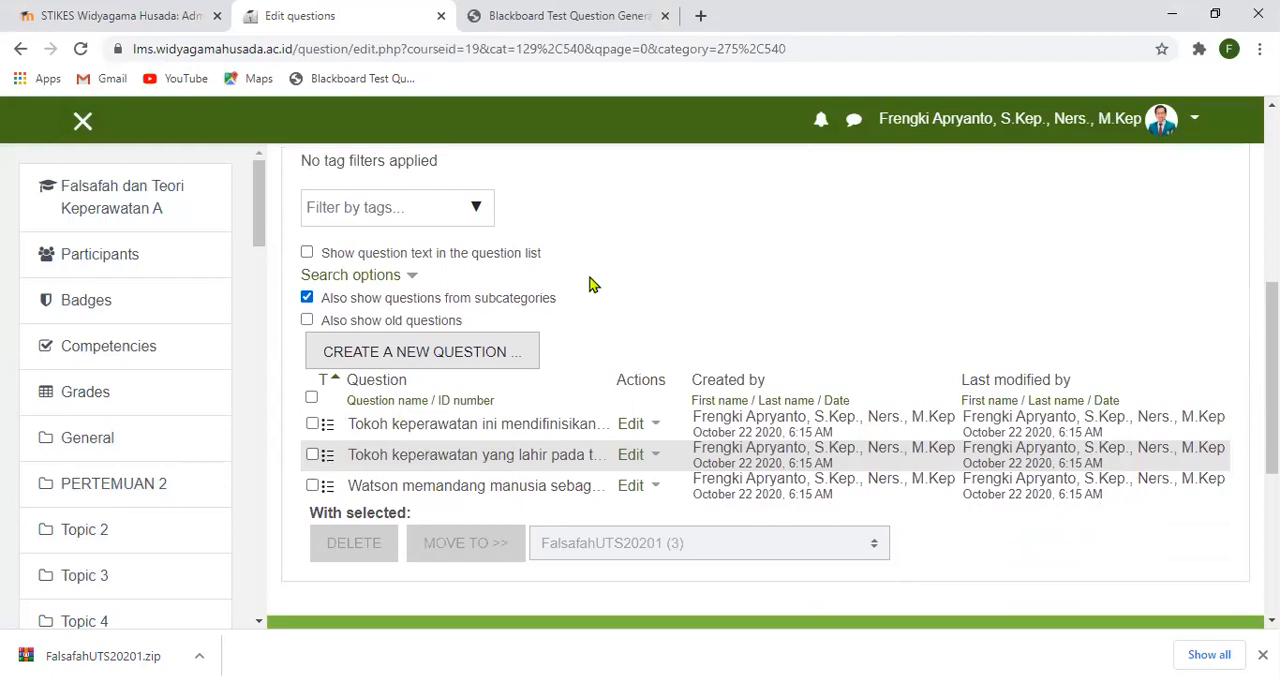
- Return to the course page and open the UTS Falsafah dan Teori Keperawatan quiz in the Ujian Tengah Semester section
scroll(590, 285, up, 1)
scroll(590, 285, up, 4)
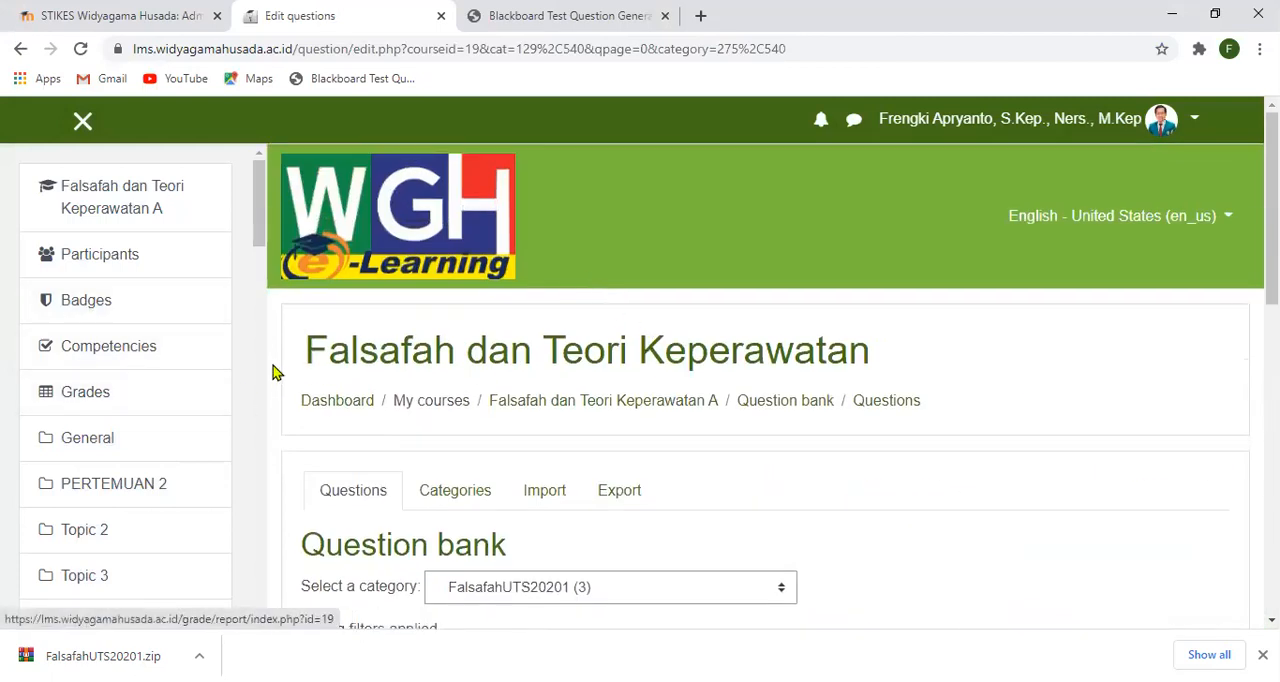
click(121, 204)
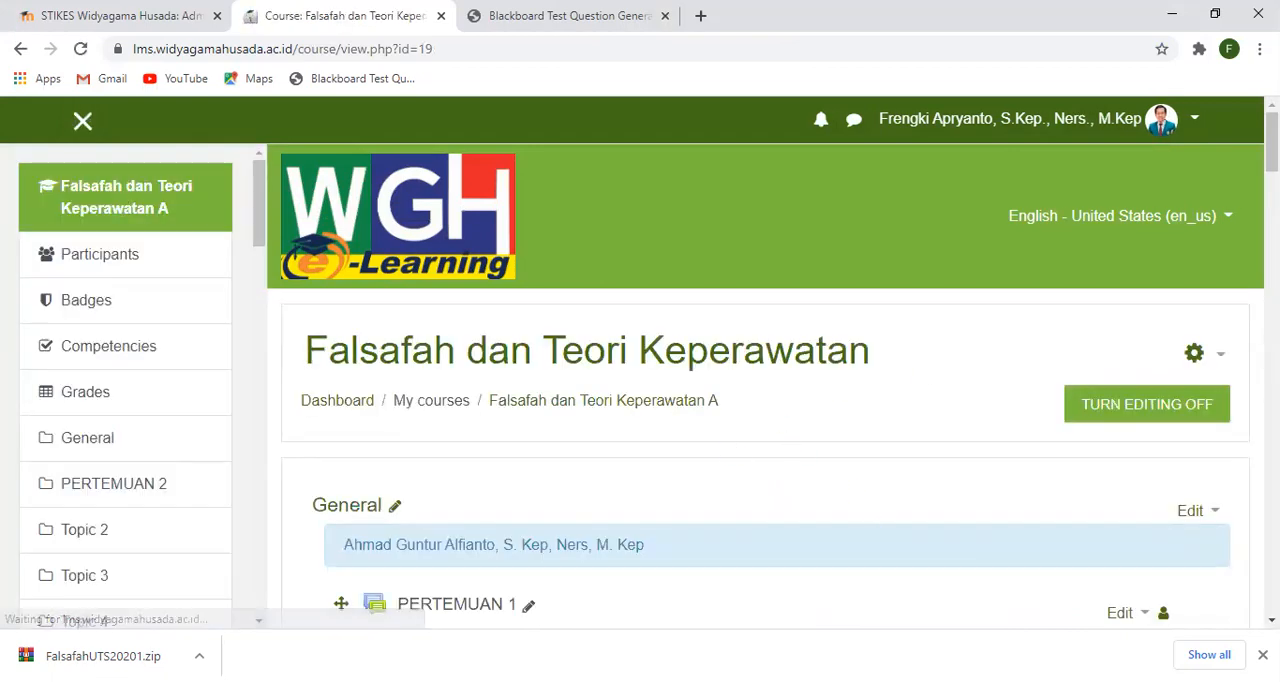
scroll(994, 262, down, 1)
scroll(994, 262, down, 3)
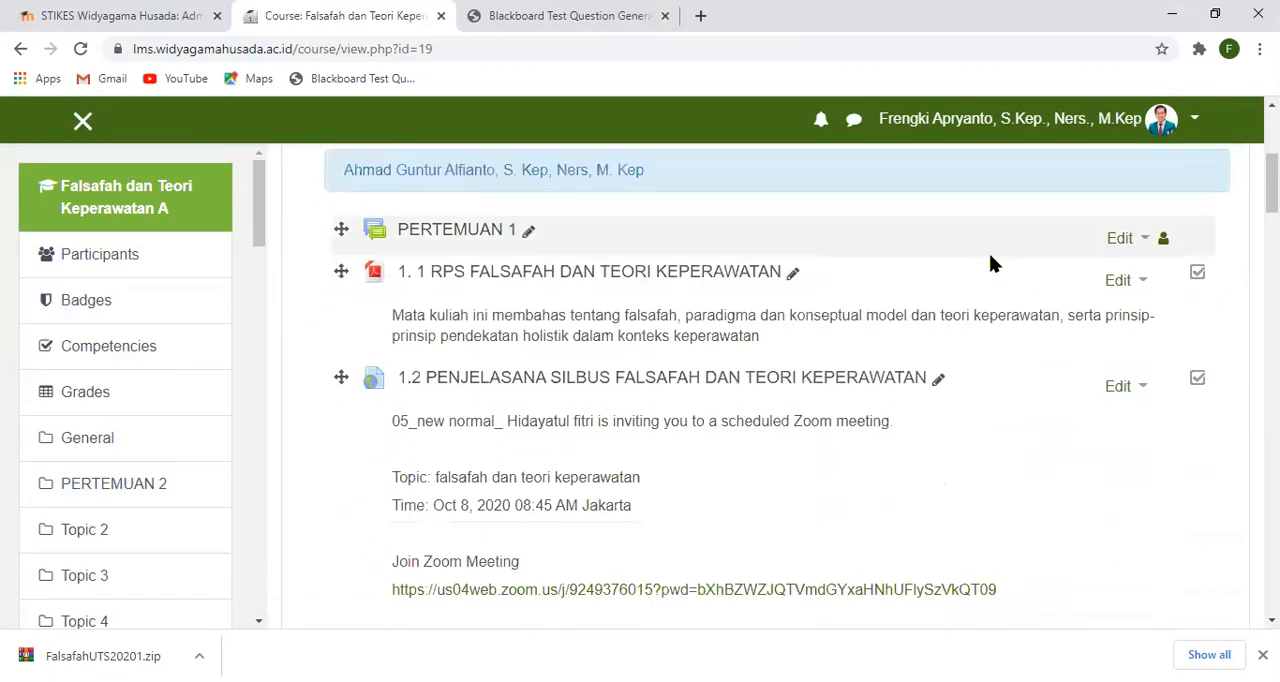
scroll(990, 262, down, 4)
scroll(988, 263, down, 12)
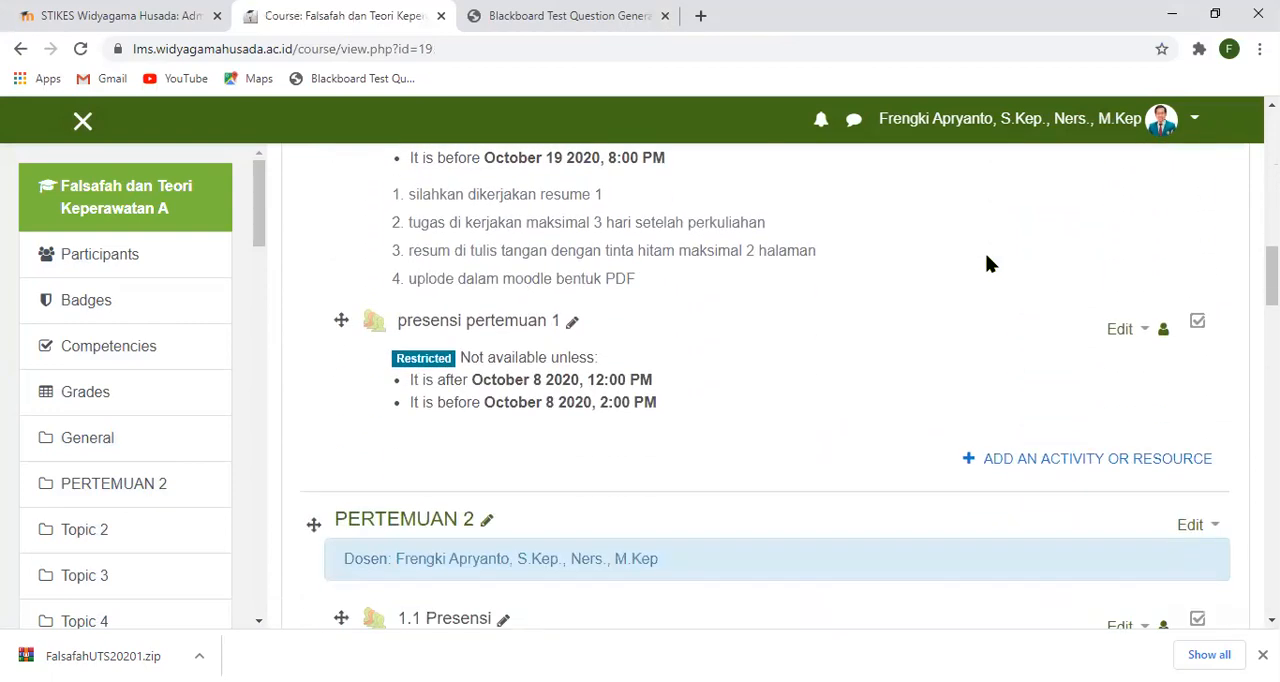
scroll(986, 263, down, 10)
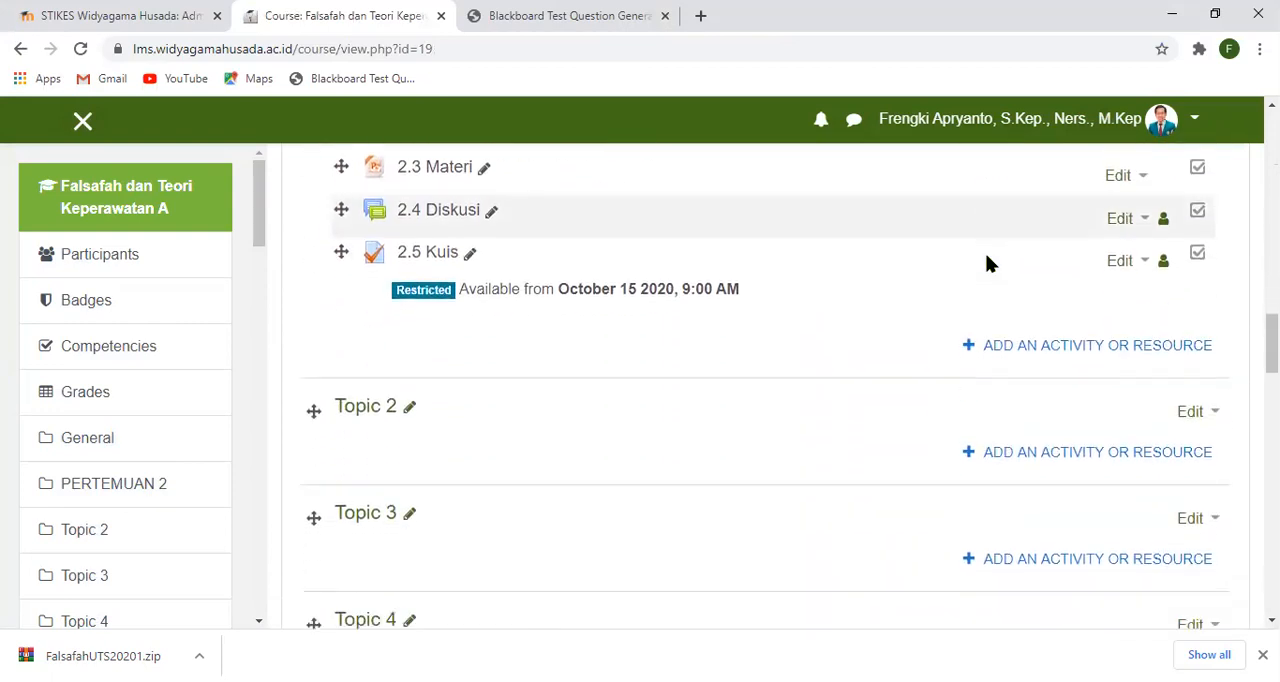
scroll(986, 262, down, 3)
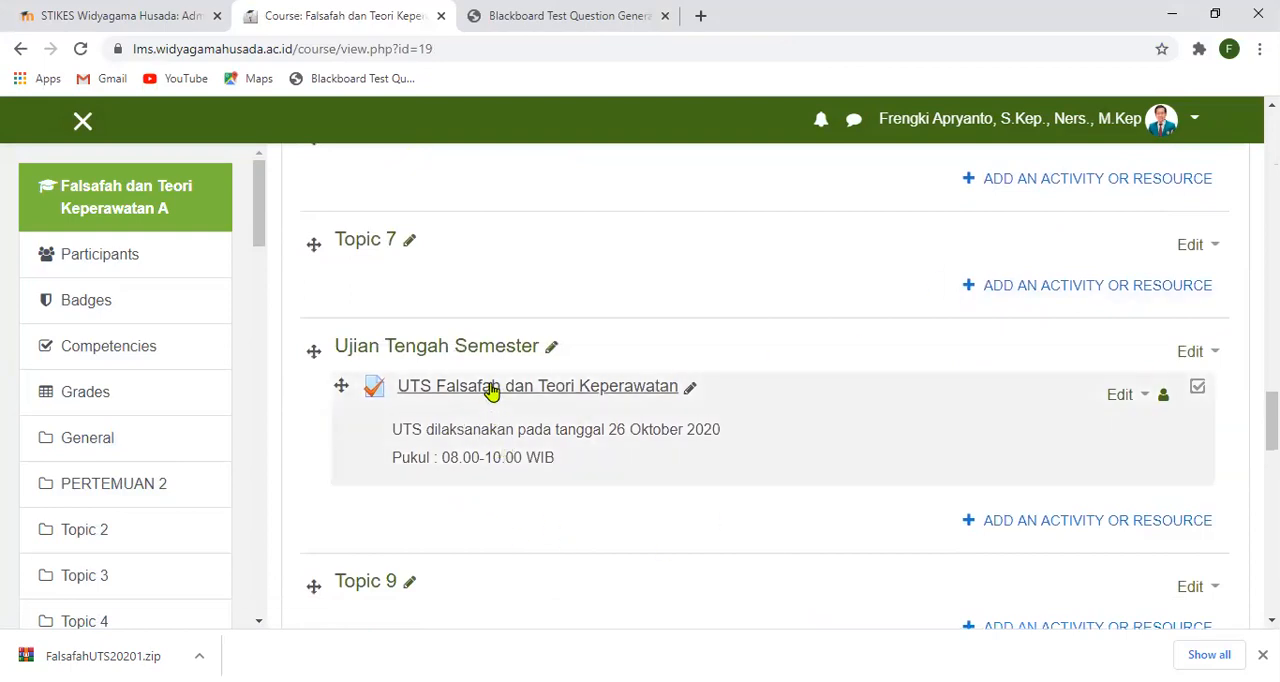
click(491, 390)
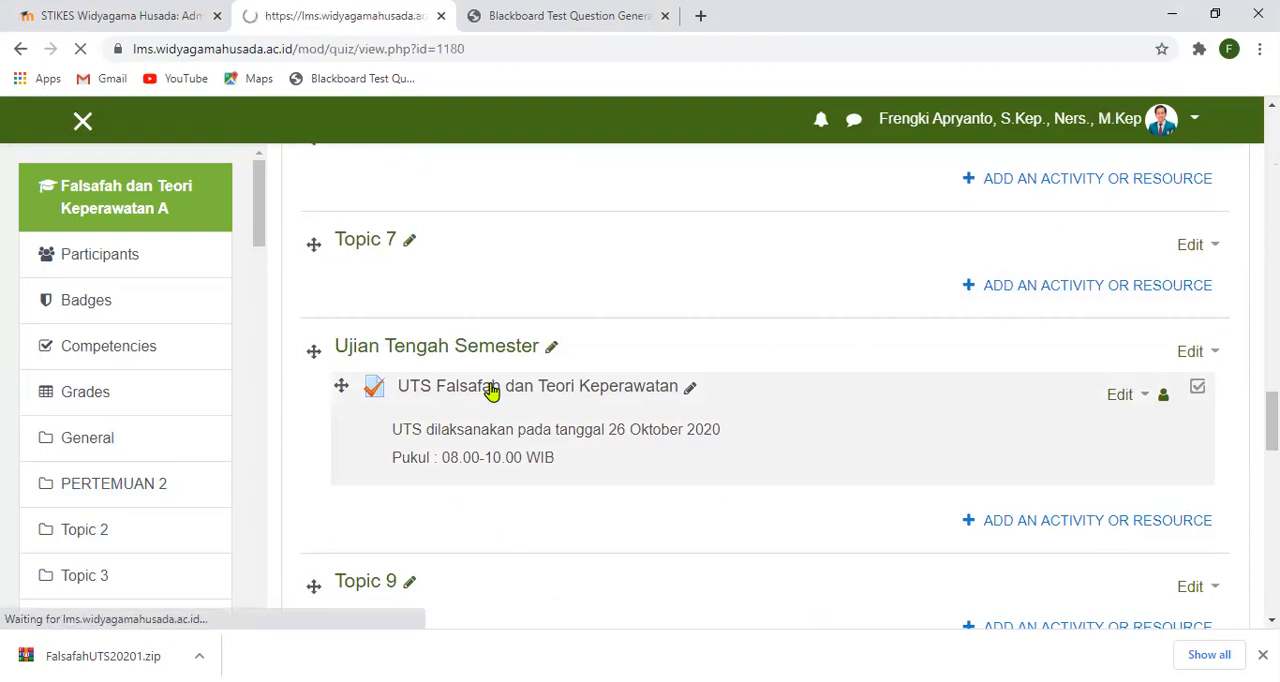
scroll(878, 402, down, 3)
scroll(878, 402, down, 4)
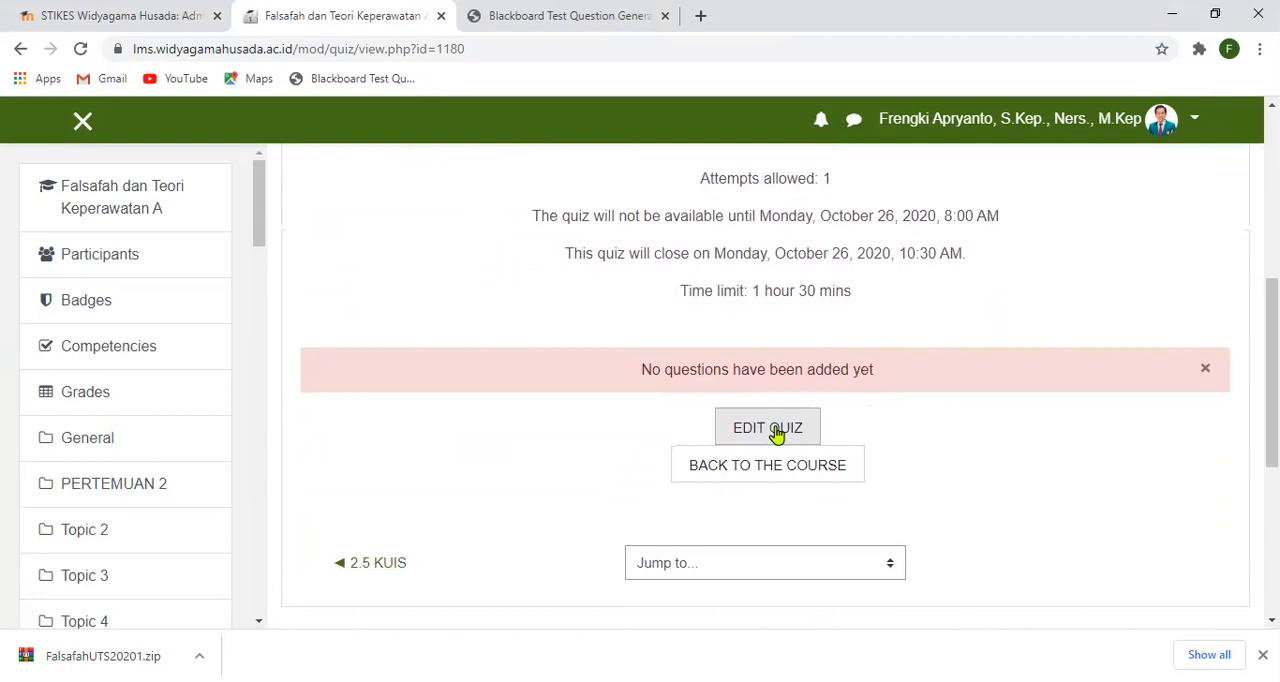
- Open the UTS Falsafah dan Teori Keperawatan quiz for editing its questions and review its grade and question settings
click(775, 432)
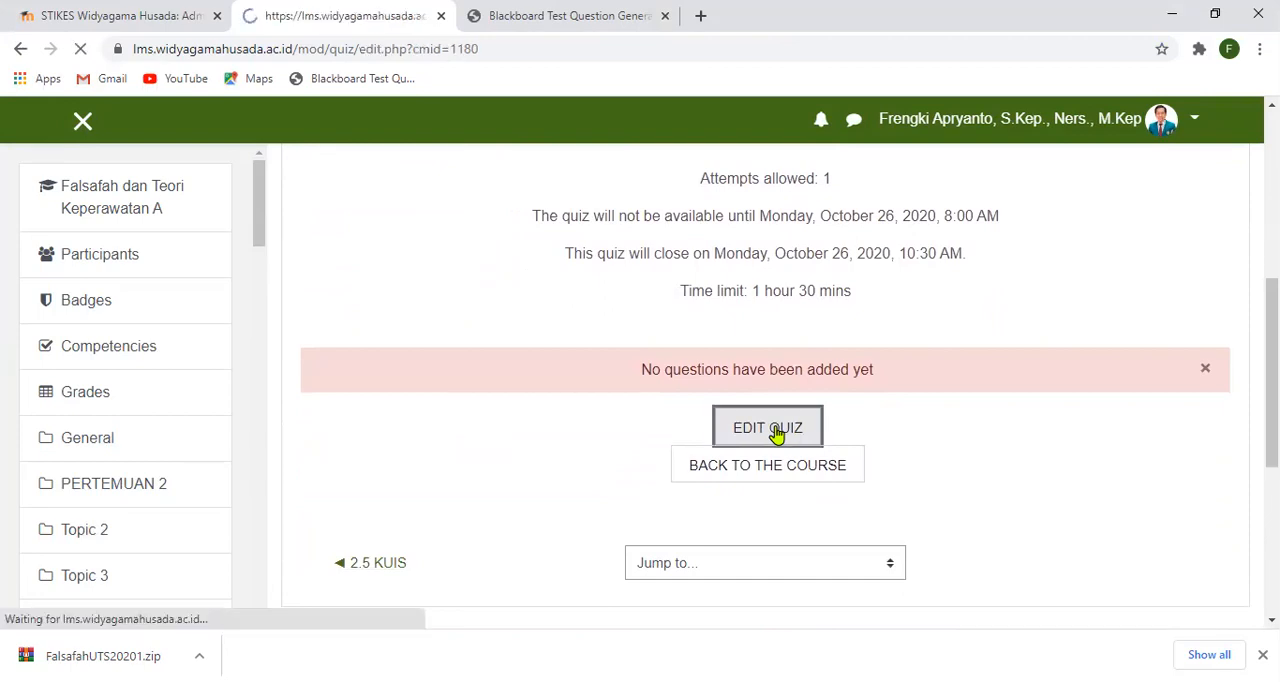
scroll(834, 400, down, 2)
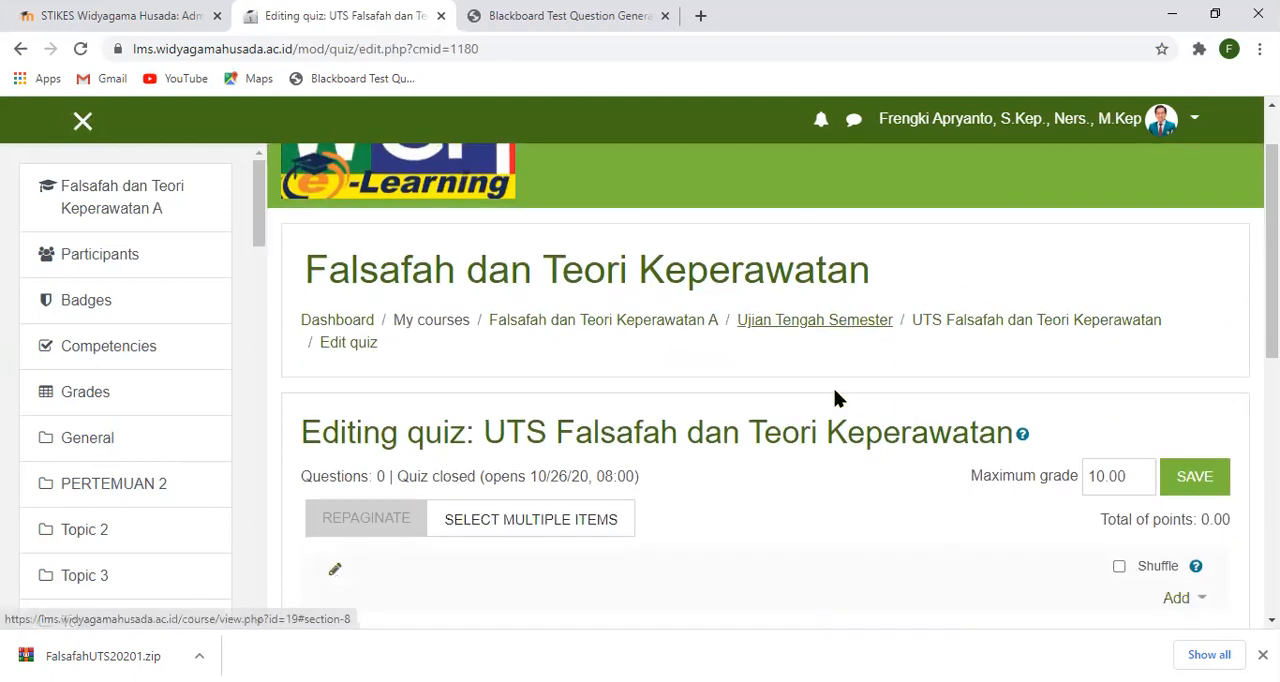
scroll(834, 400, down, 1)
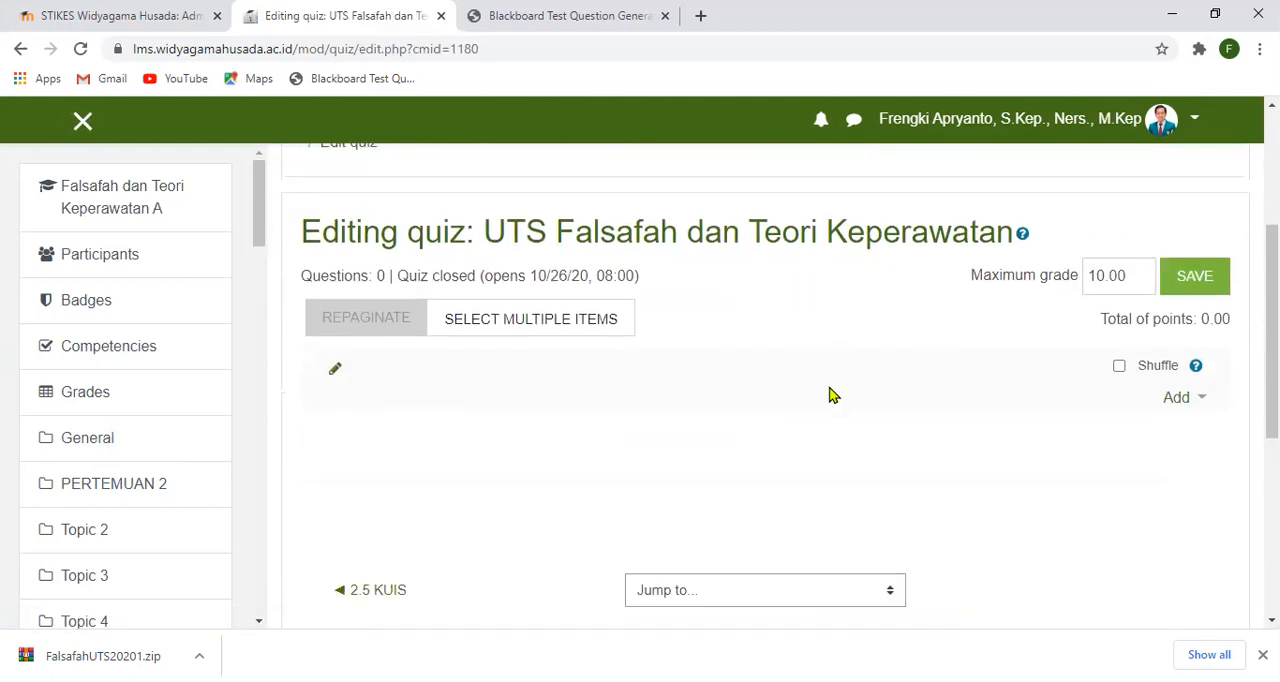
scroll(829, 394, up, 3)
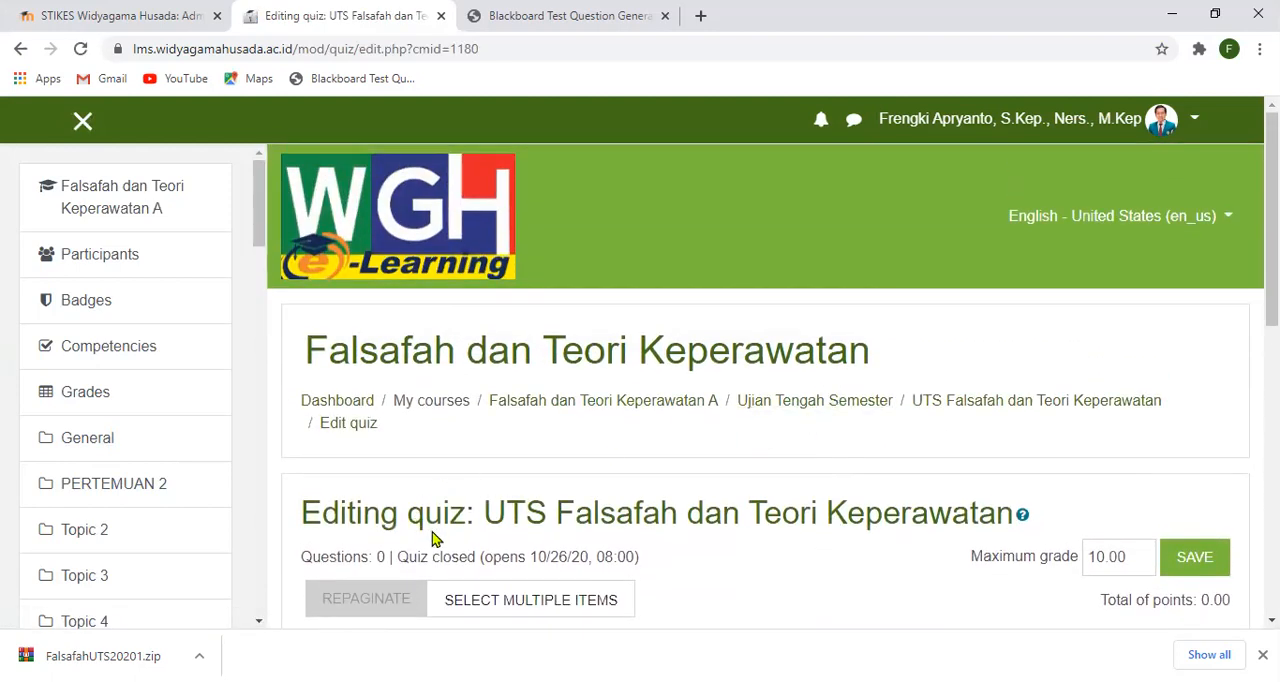
scroll(550, 530, down, 1)
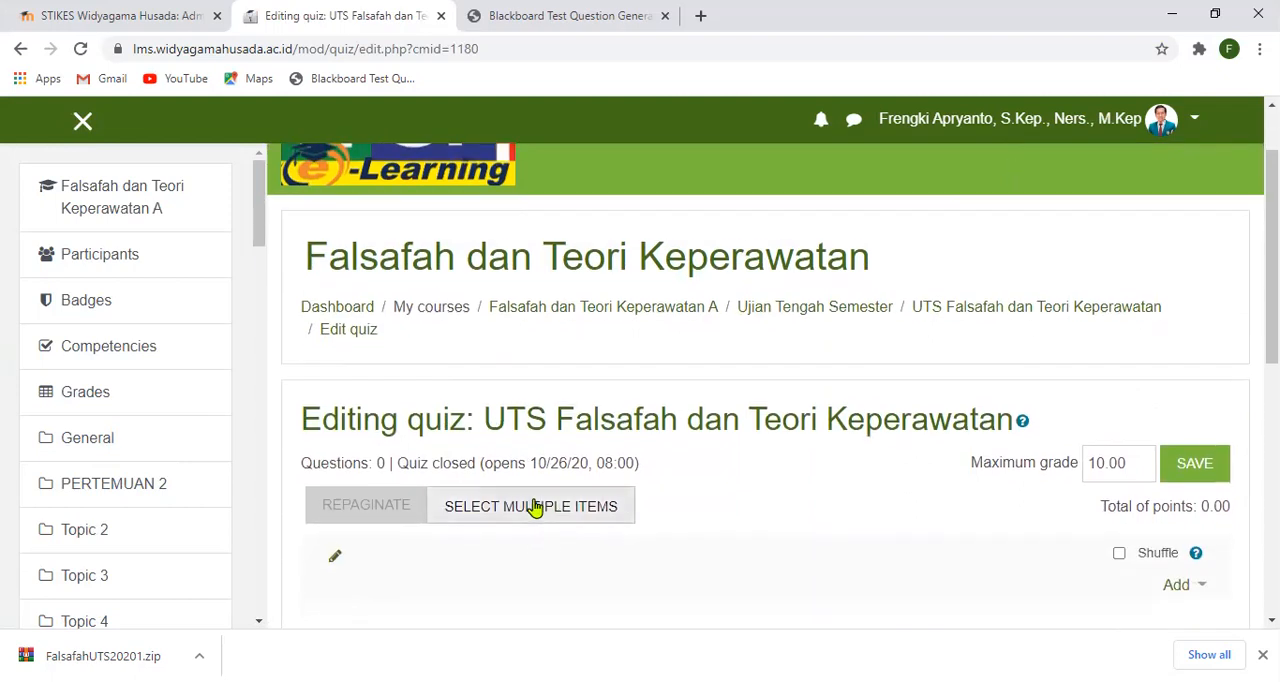
scroll(1012, 533, down, 1)
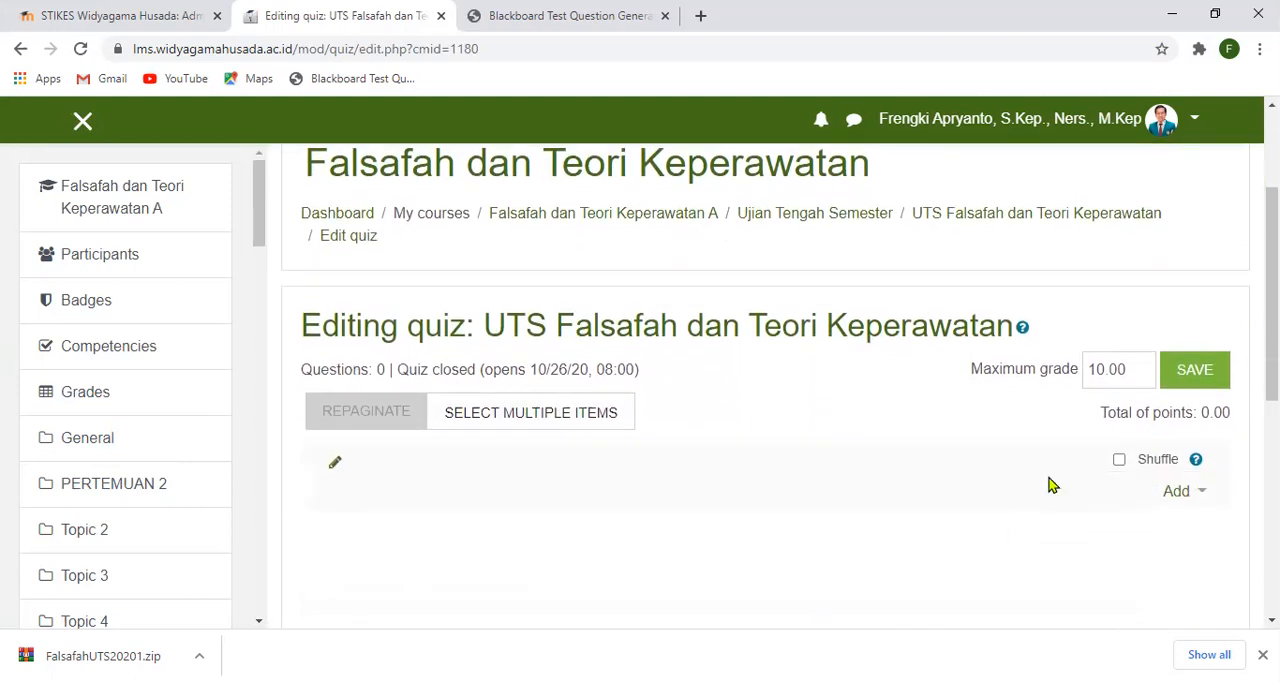
- Save a maximum grade of 100 for the quiz and enable shuffling of its questions
click(1107, 372)
click(1196, 374)
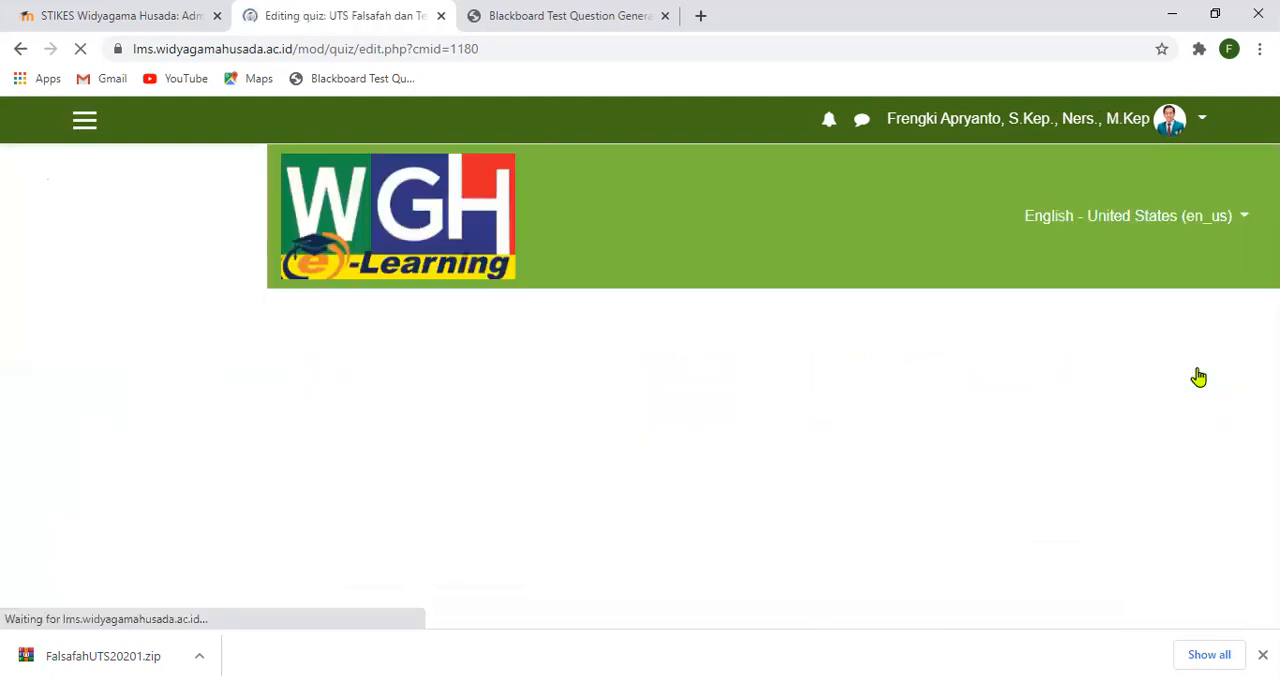
scroll(1175, 383, down, 1)
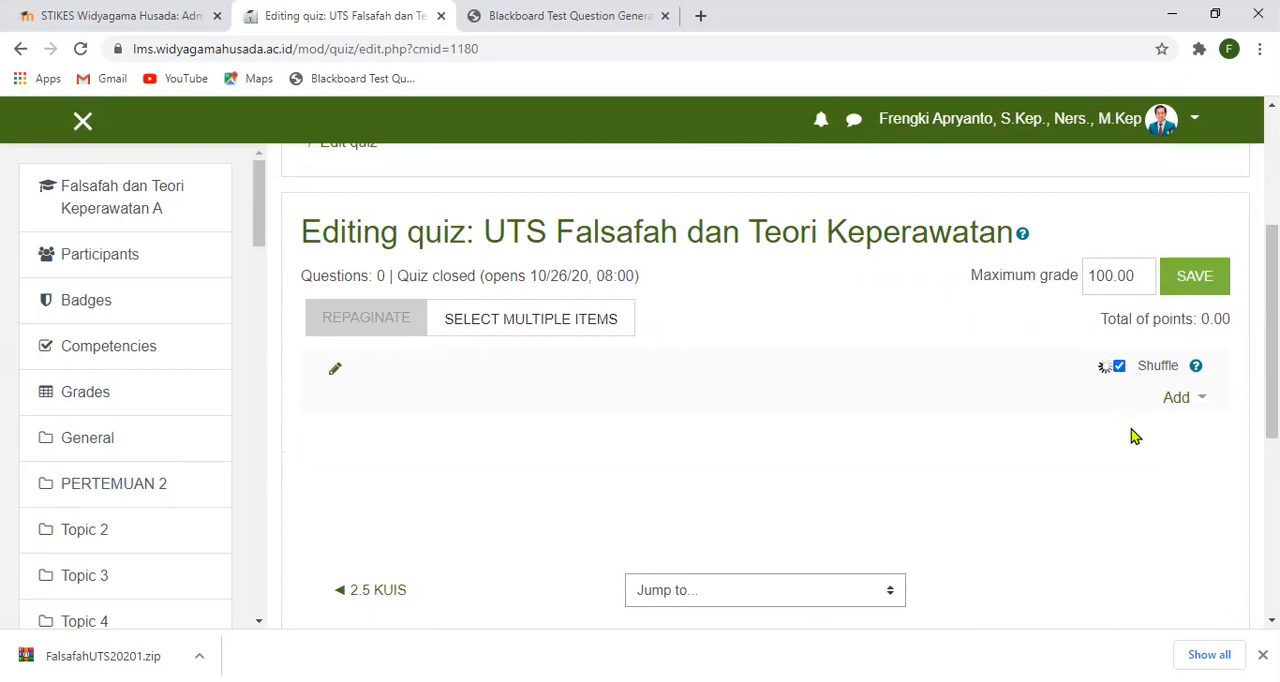
- Start adding questions from the question bank to the quiz and choose the FalsafahUTS20201 category
scroll(1140, 420, down, 1)
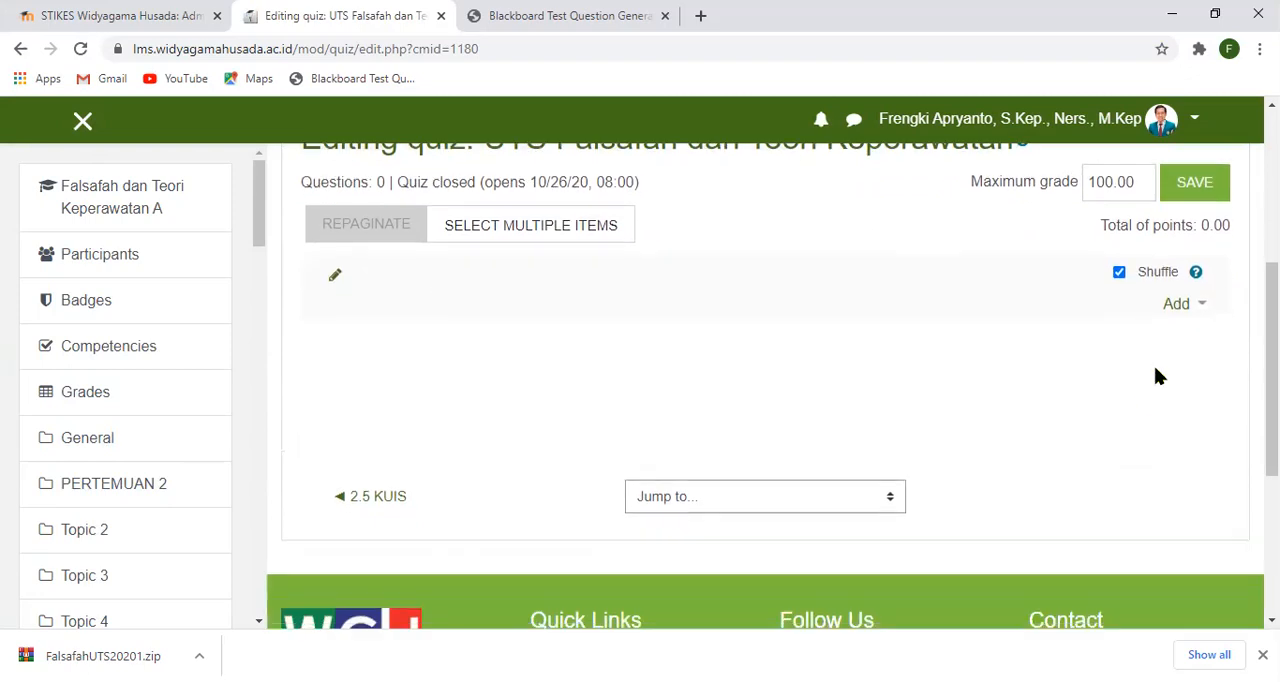
click(1200, 312)
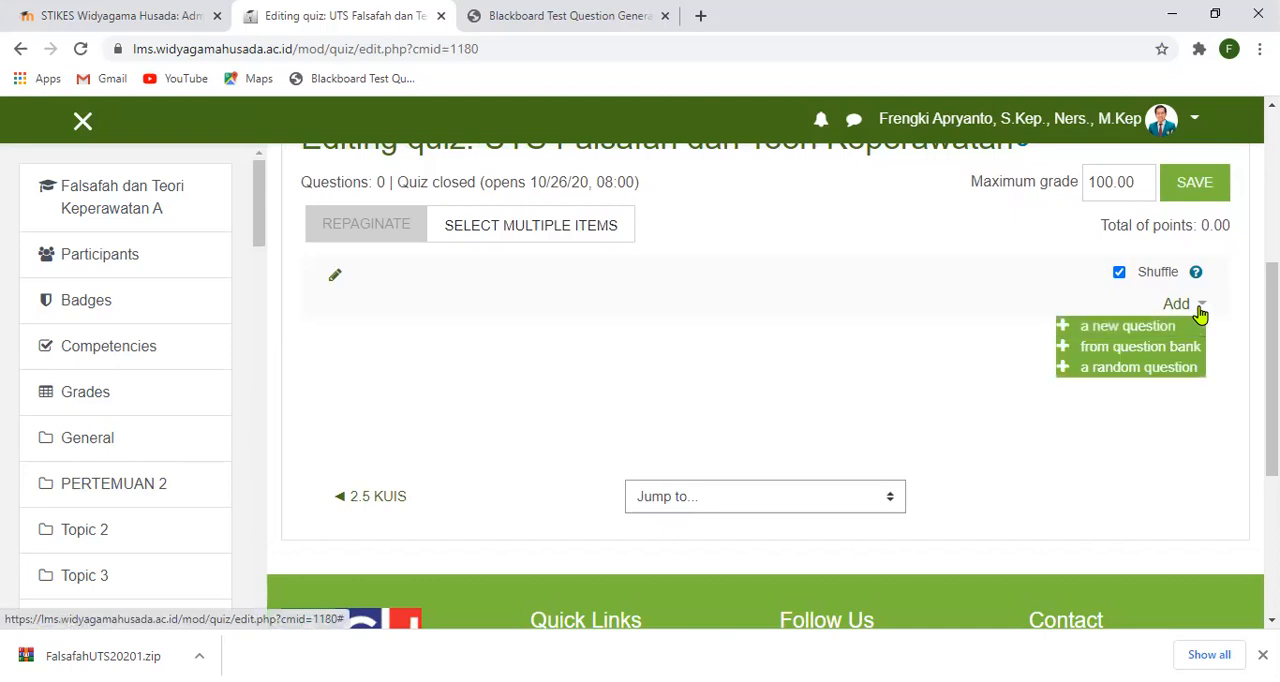
click(977, 331)
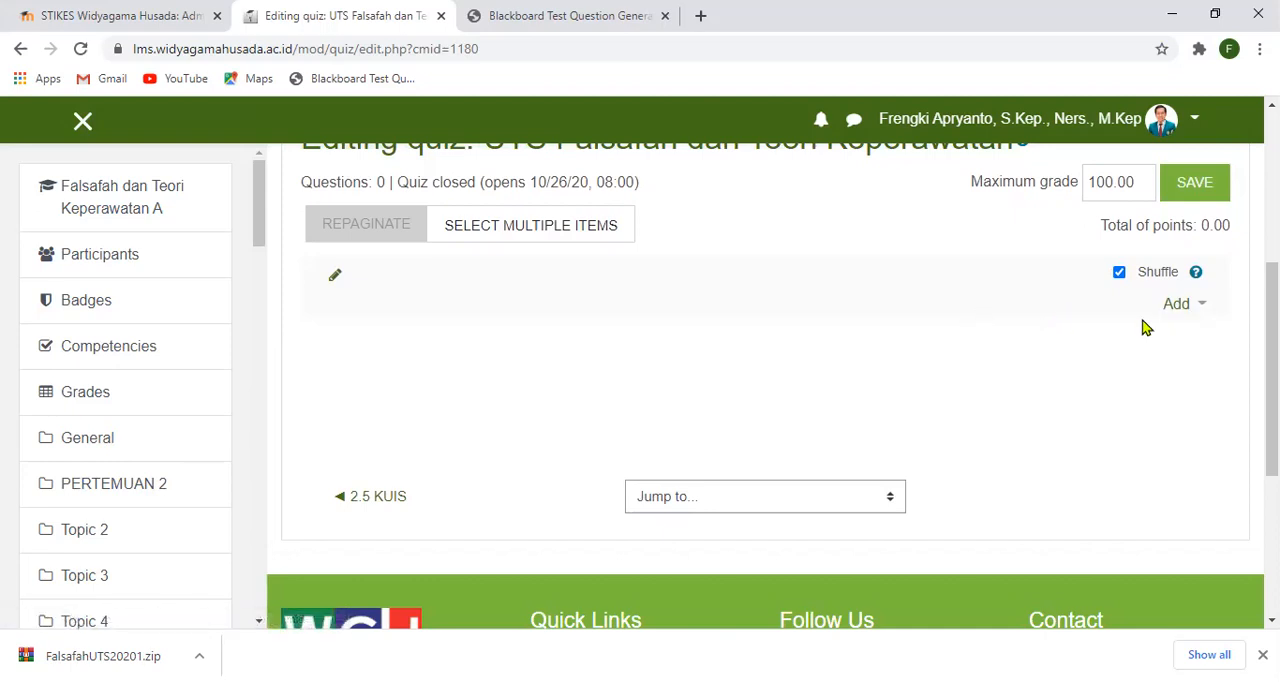
click(1204, 306)
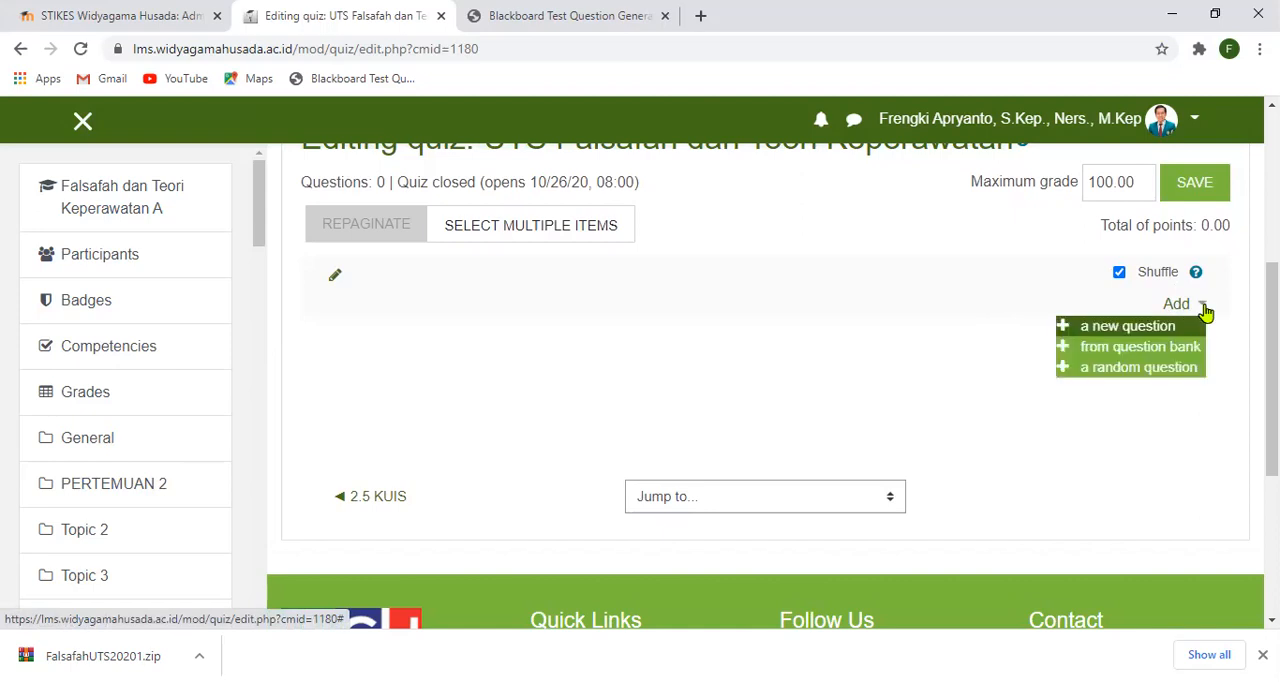
click(1113, 348)
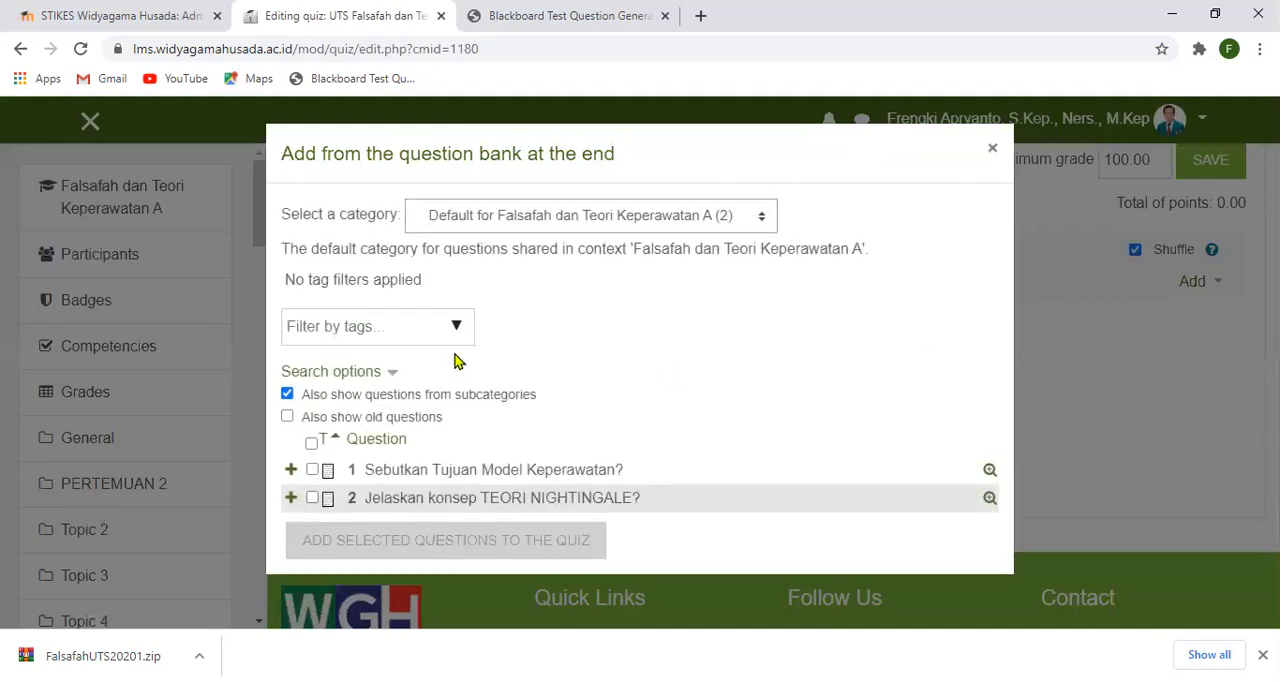
click(765, 222)
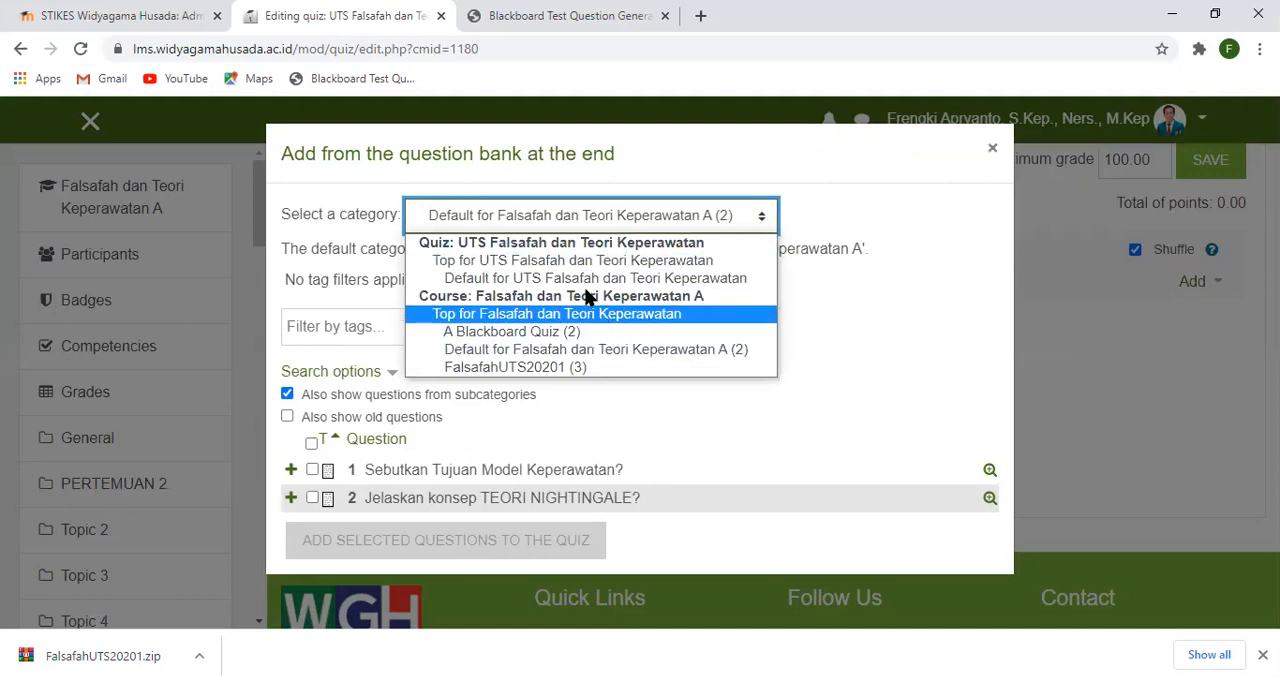
click(557, 369)
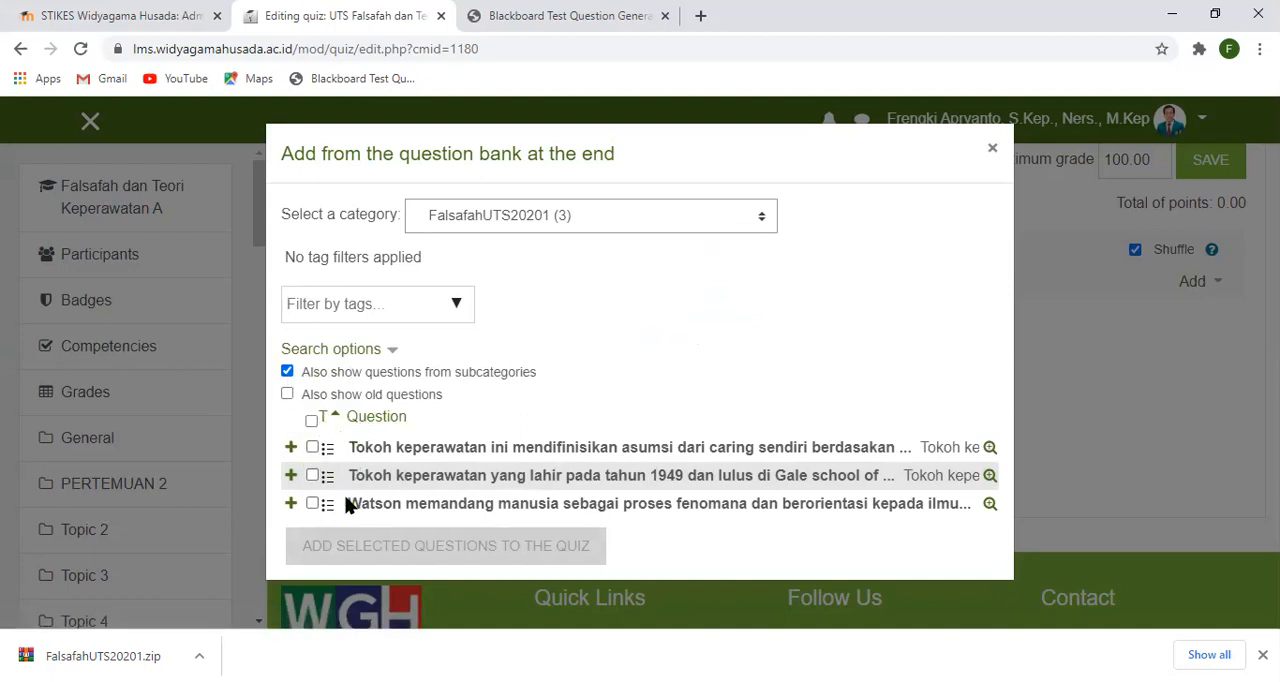
- Add all three questions of the FalsafahUTS20201 category to the quiz and review the quiz's question list
click(312, 421)
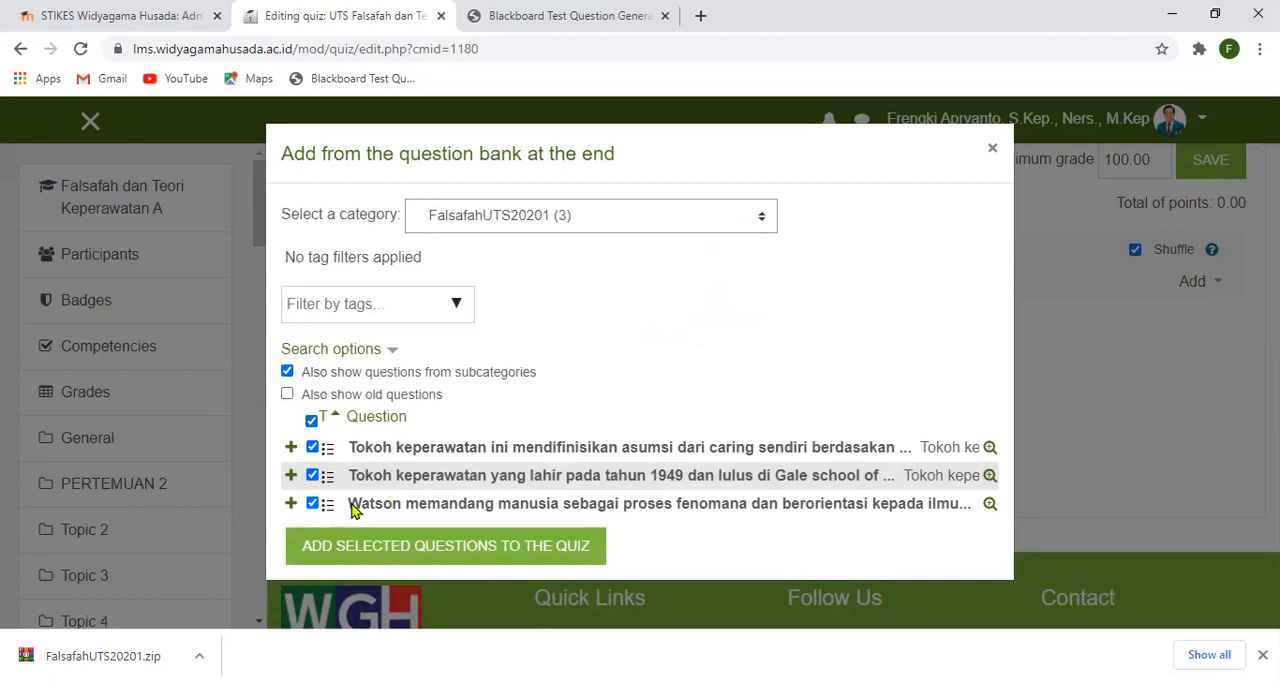
click(312, 421)
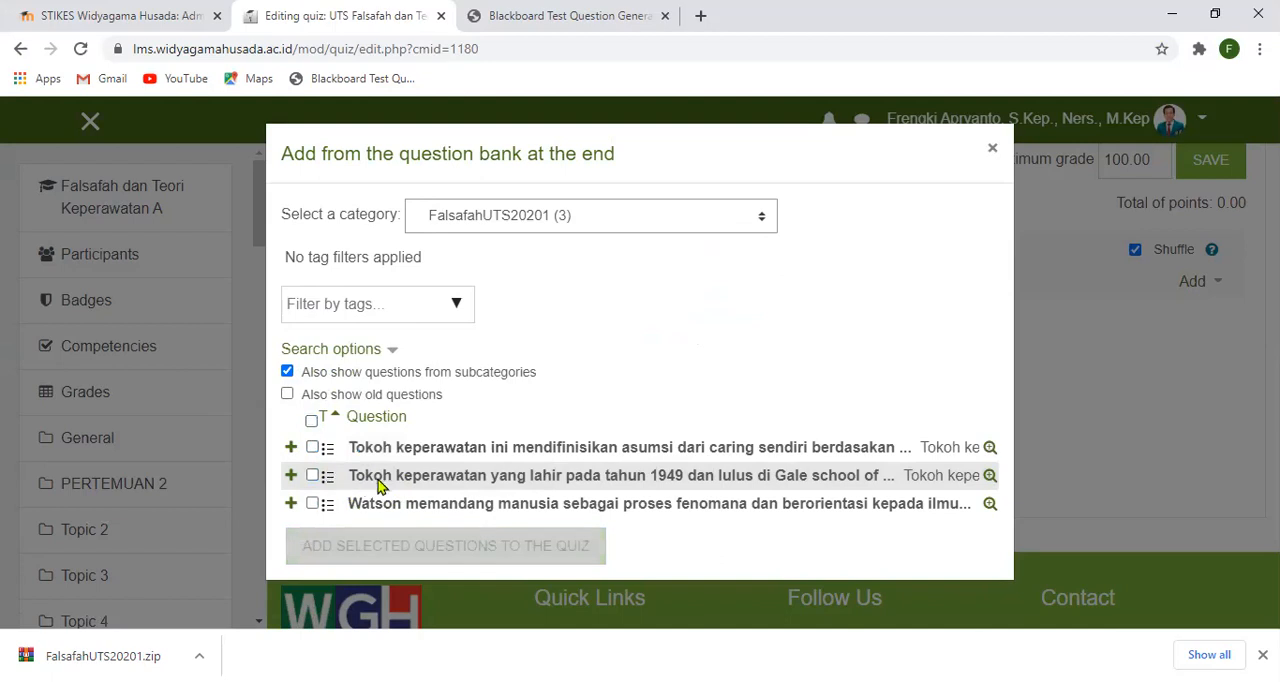
click(313, 448)
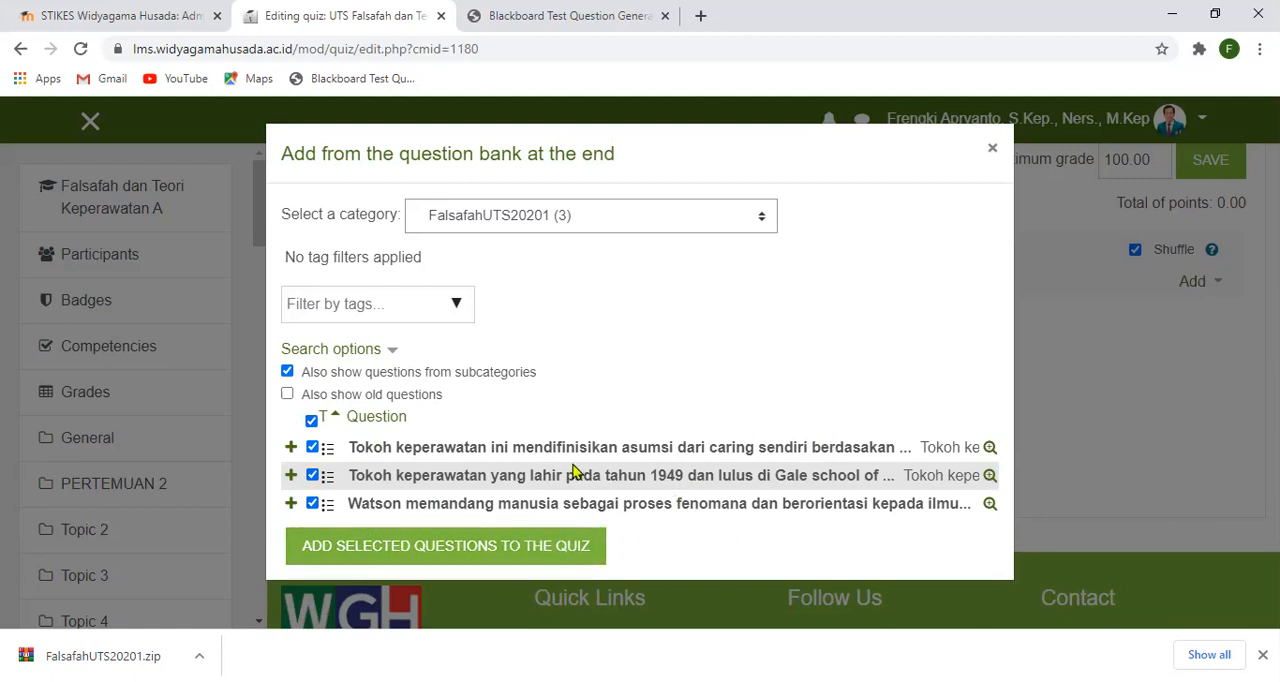
click(531, 553)
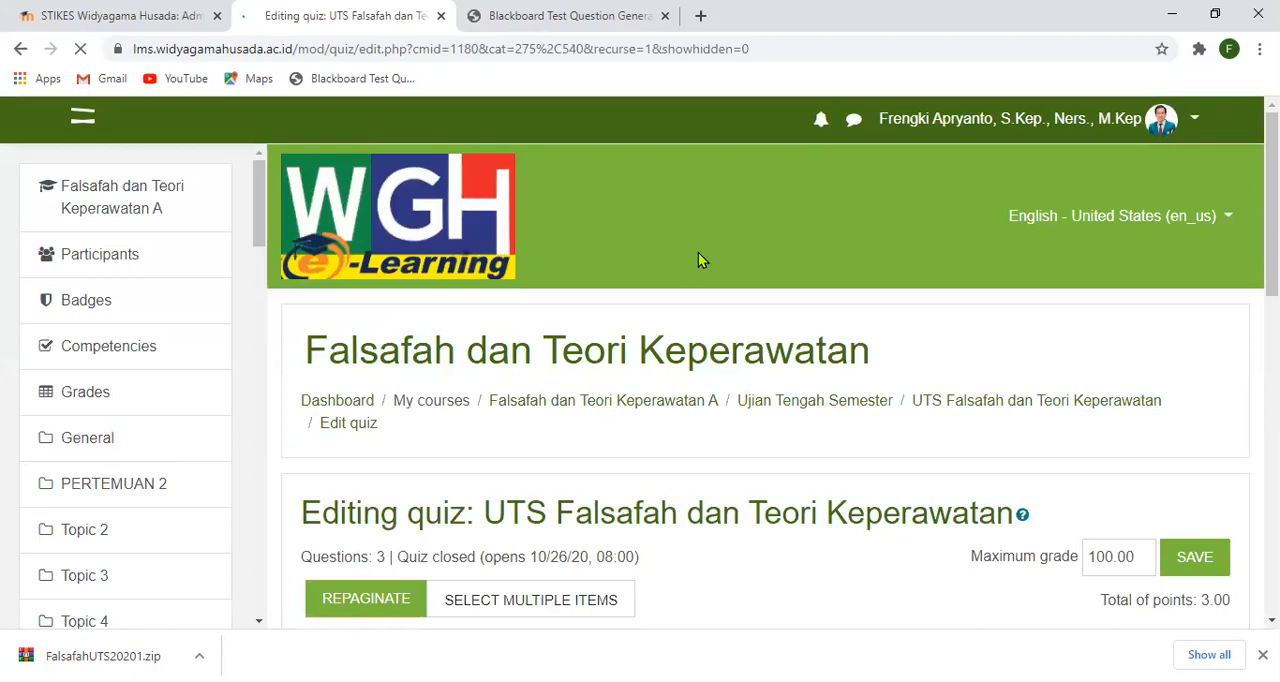
scroll(760, 373, down, 4)
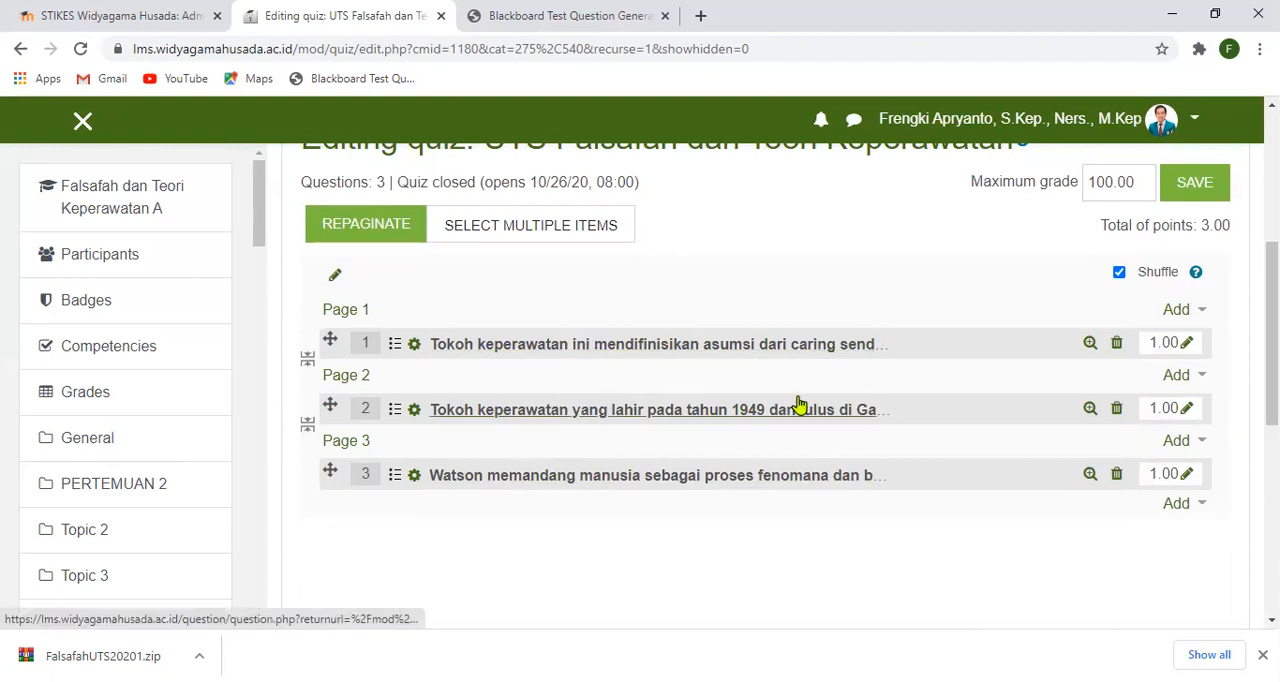
scroll(571, 371, up, 2)
scroll(571, 443, down, 1)
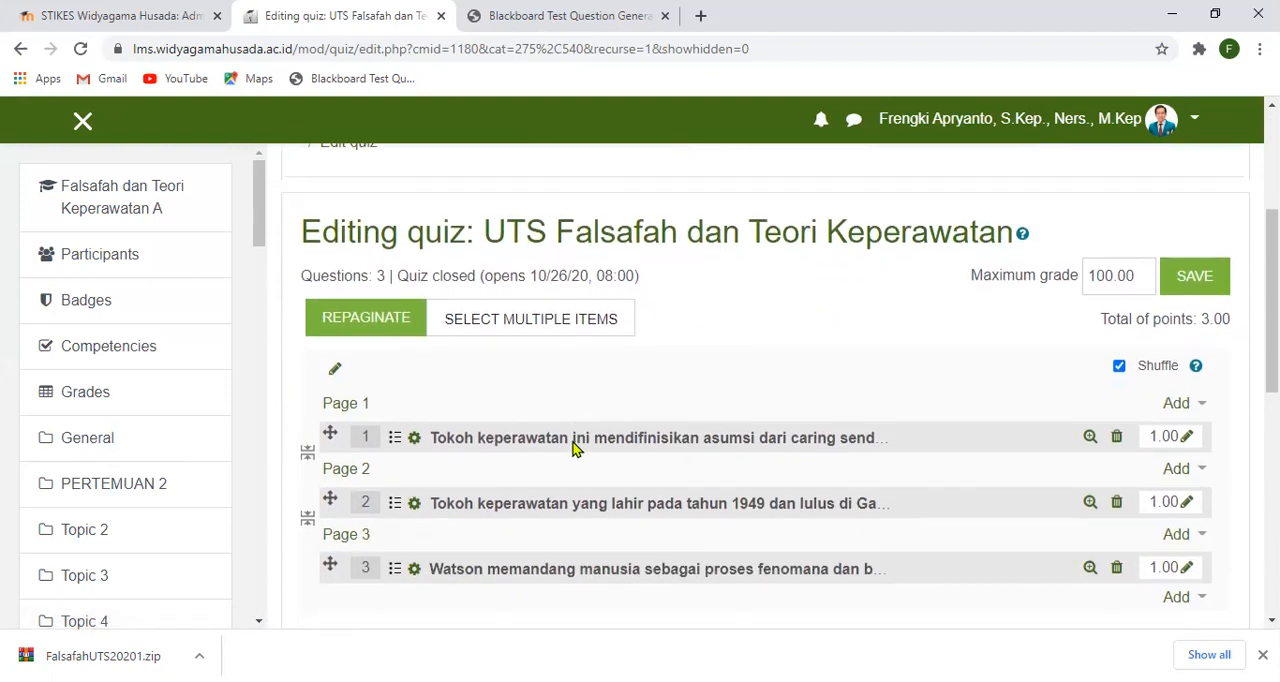
scroll(615, 474, down, 1)
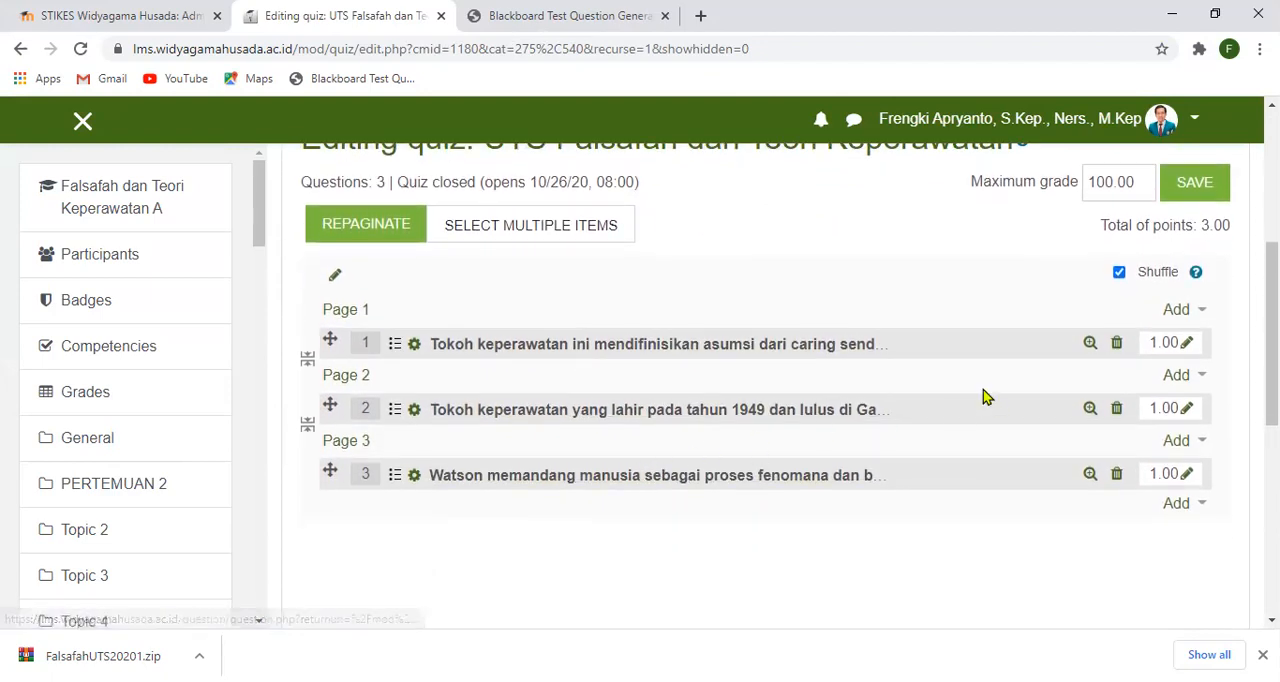
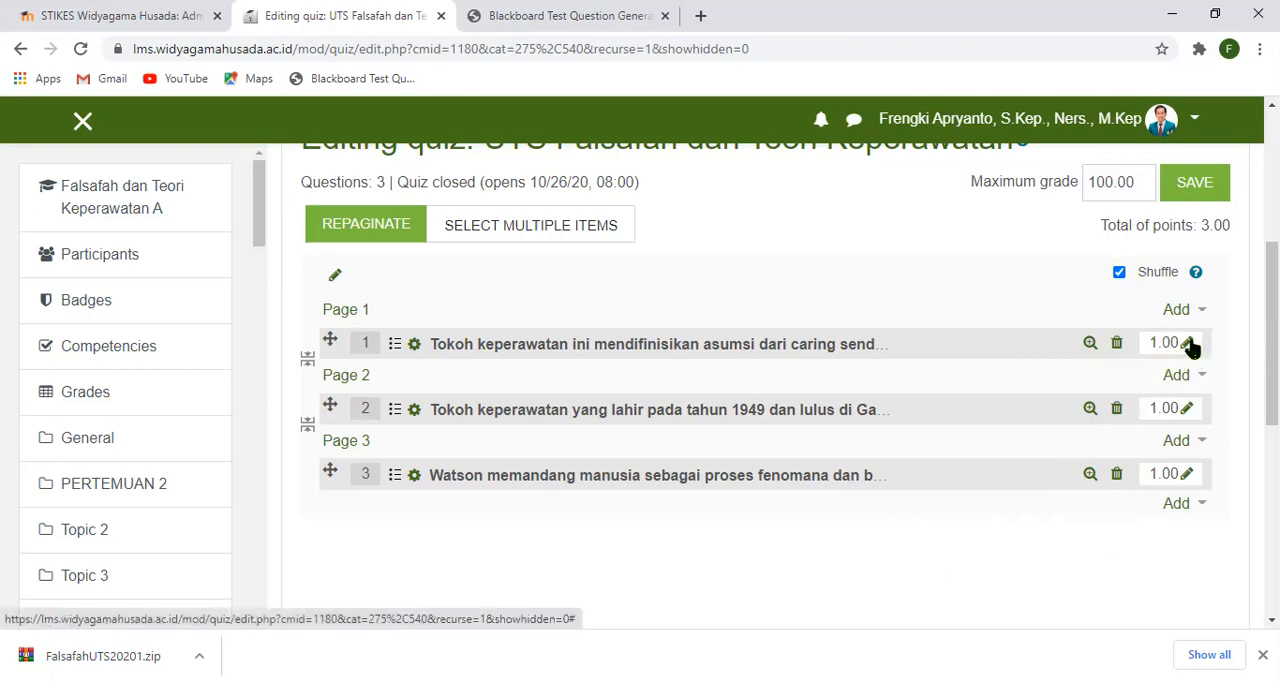
- Set the first quiz question's mark to 30
click(1188, 344)
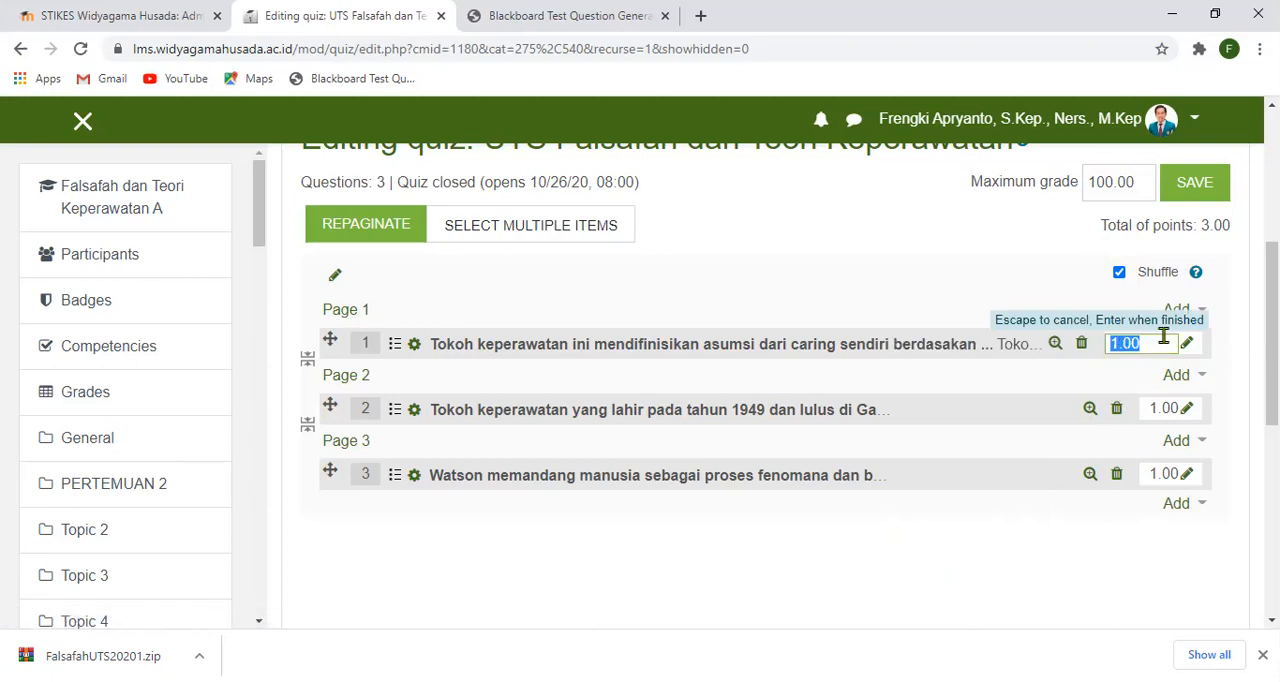
click(1033, 289)
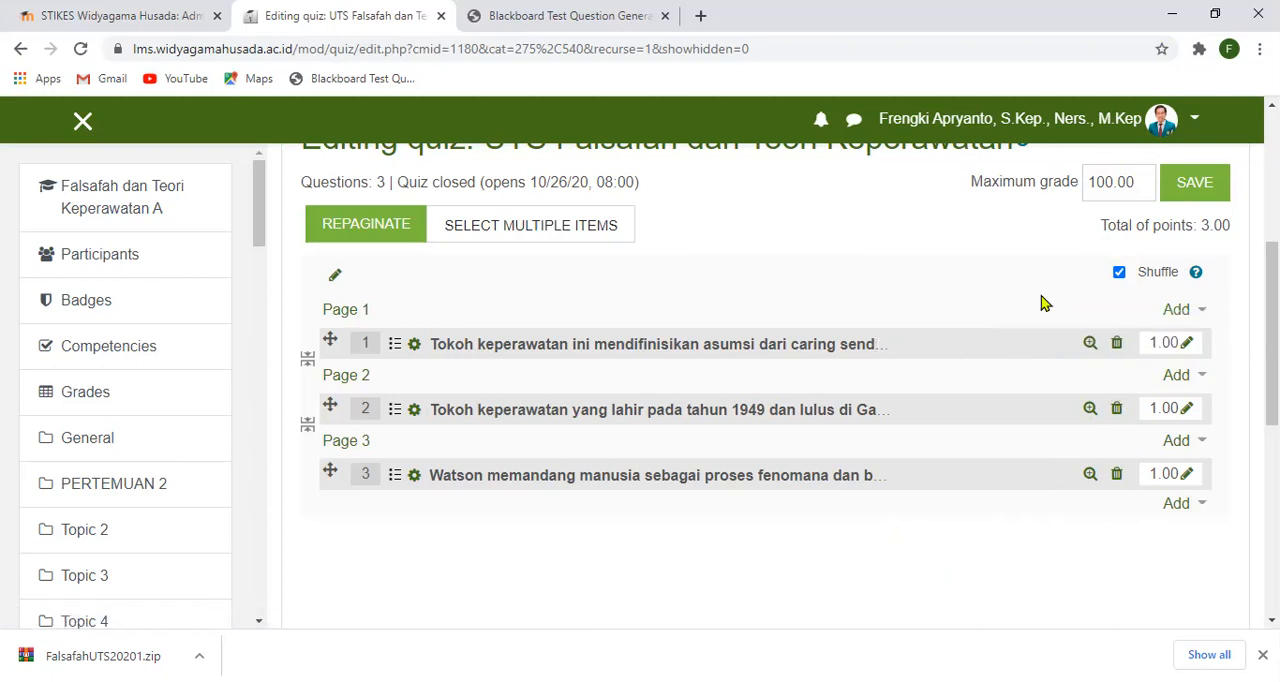
click(1188, 345)
click(1124, 343)
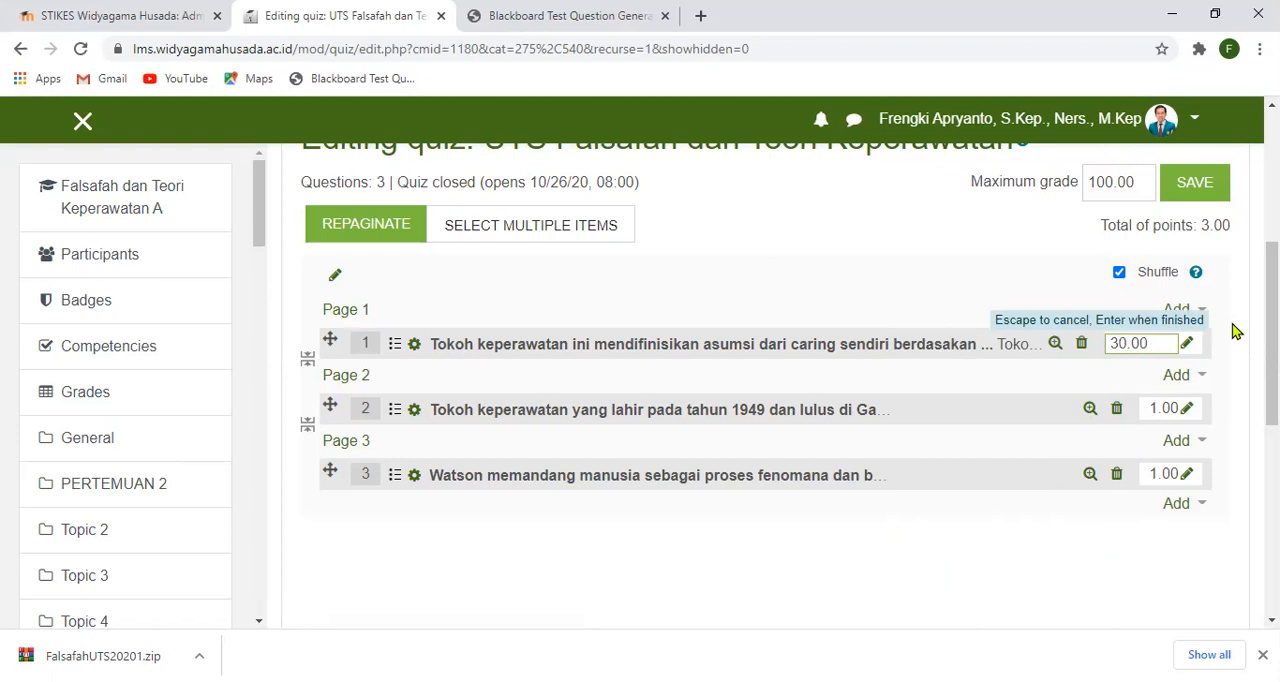
key(Return)
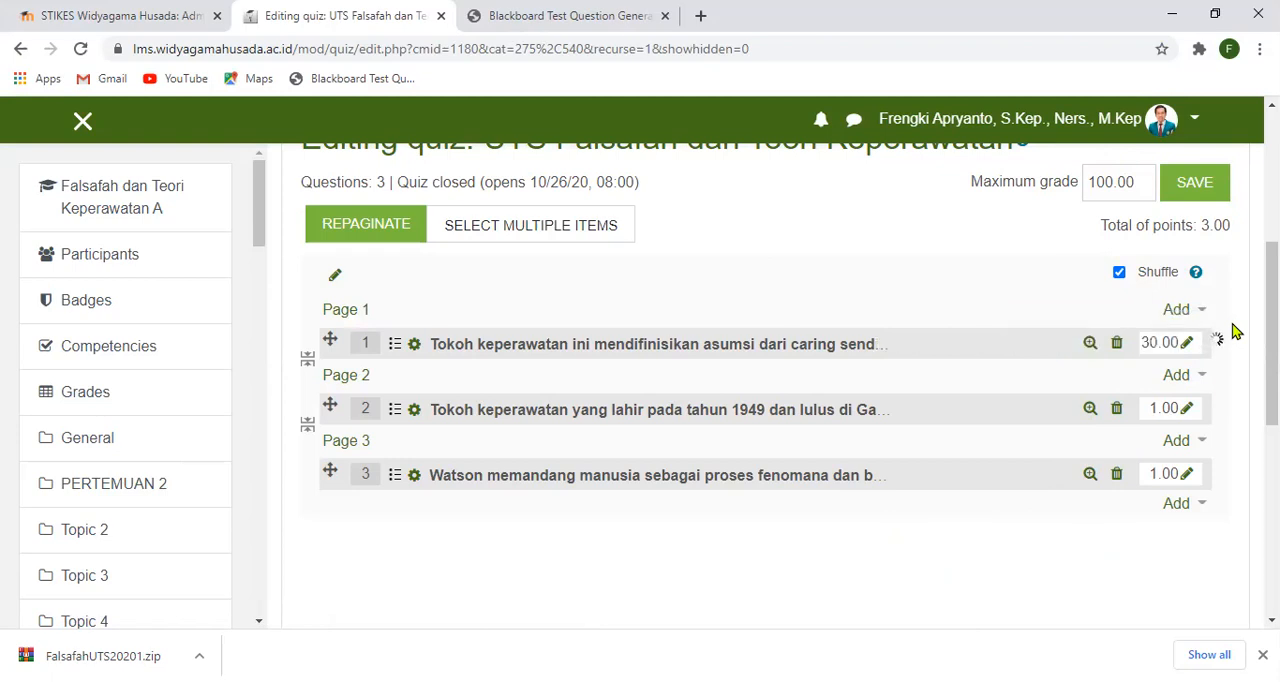
- Set the marks of the second and third quiz questions to 30 each
click(1188, 410)
click(1122, 409)
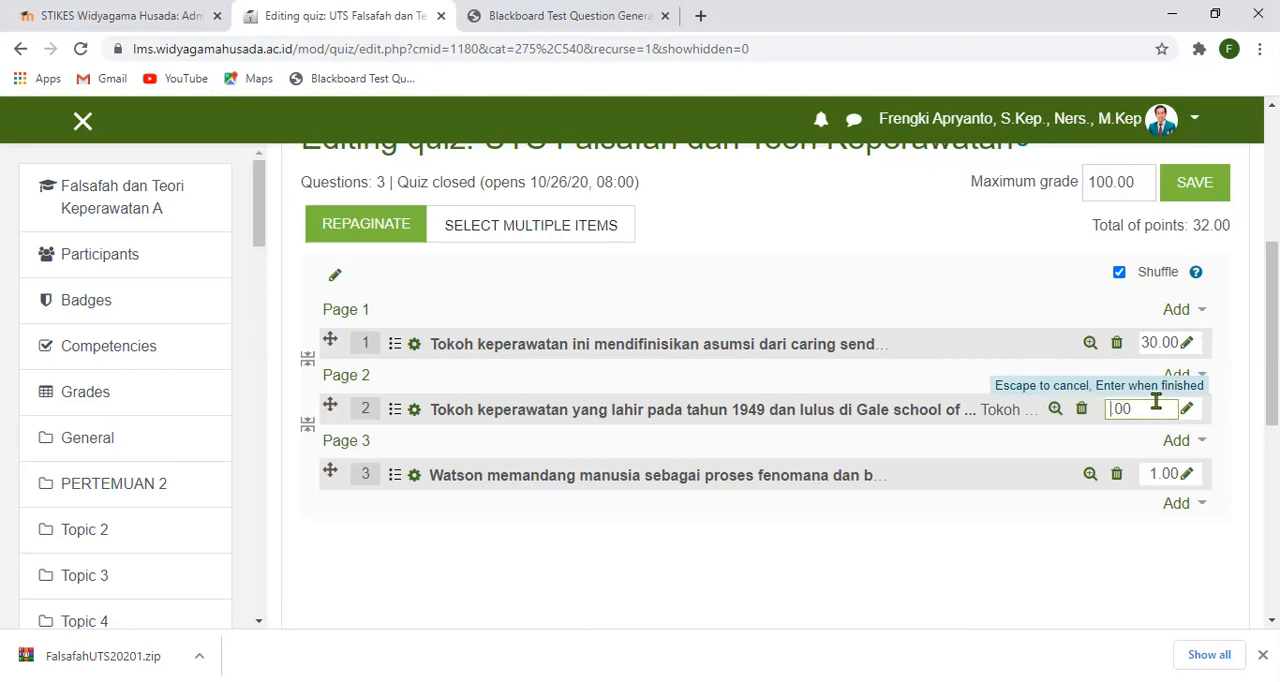
text(30)
key(Return)
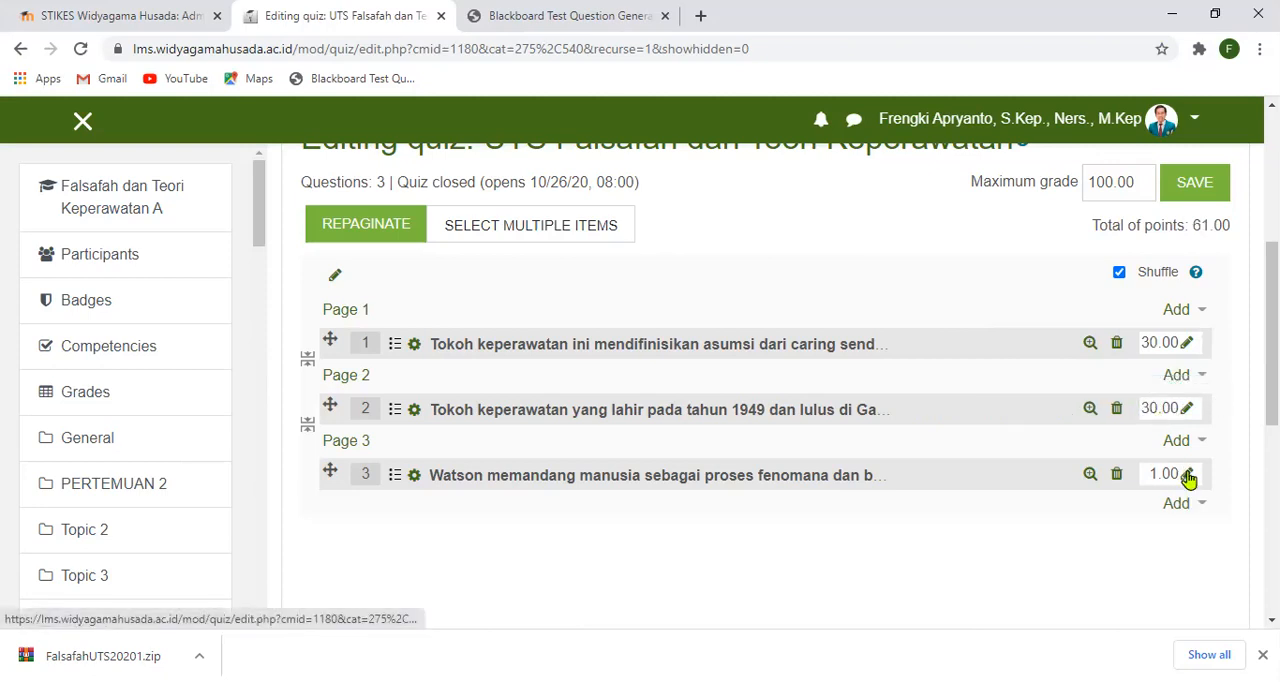
click(1158, 480)
click(1143, 474)
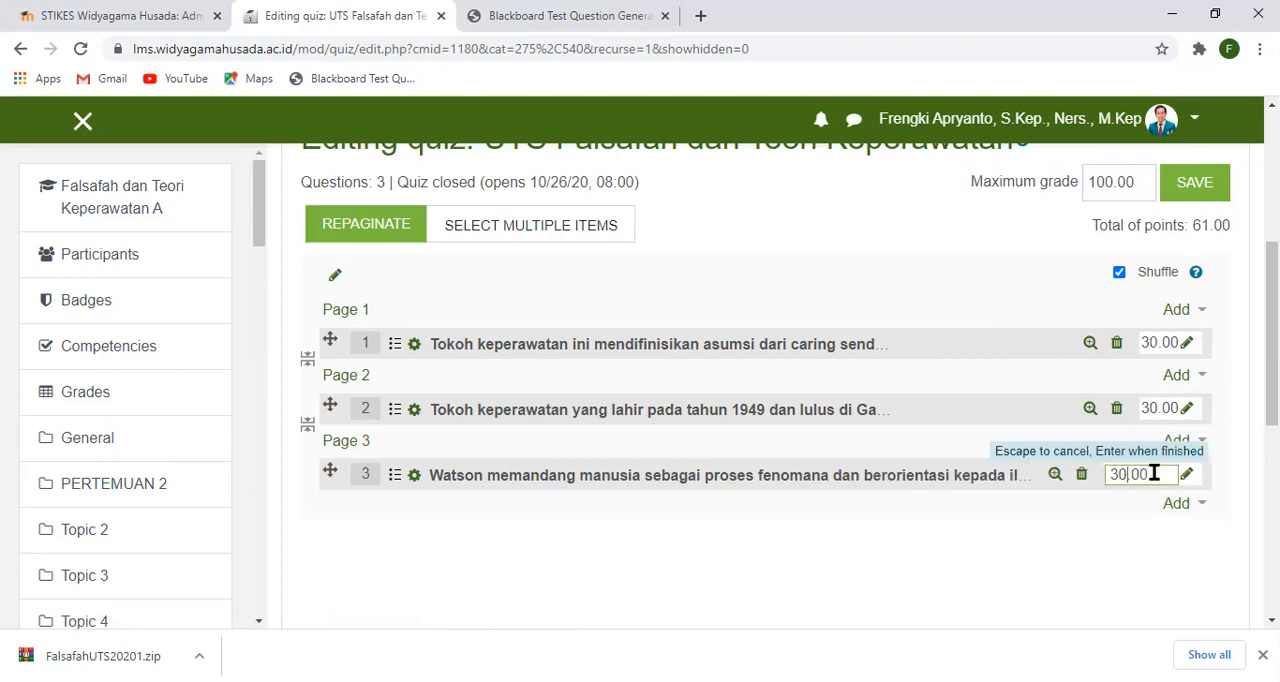
key(Return)
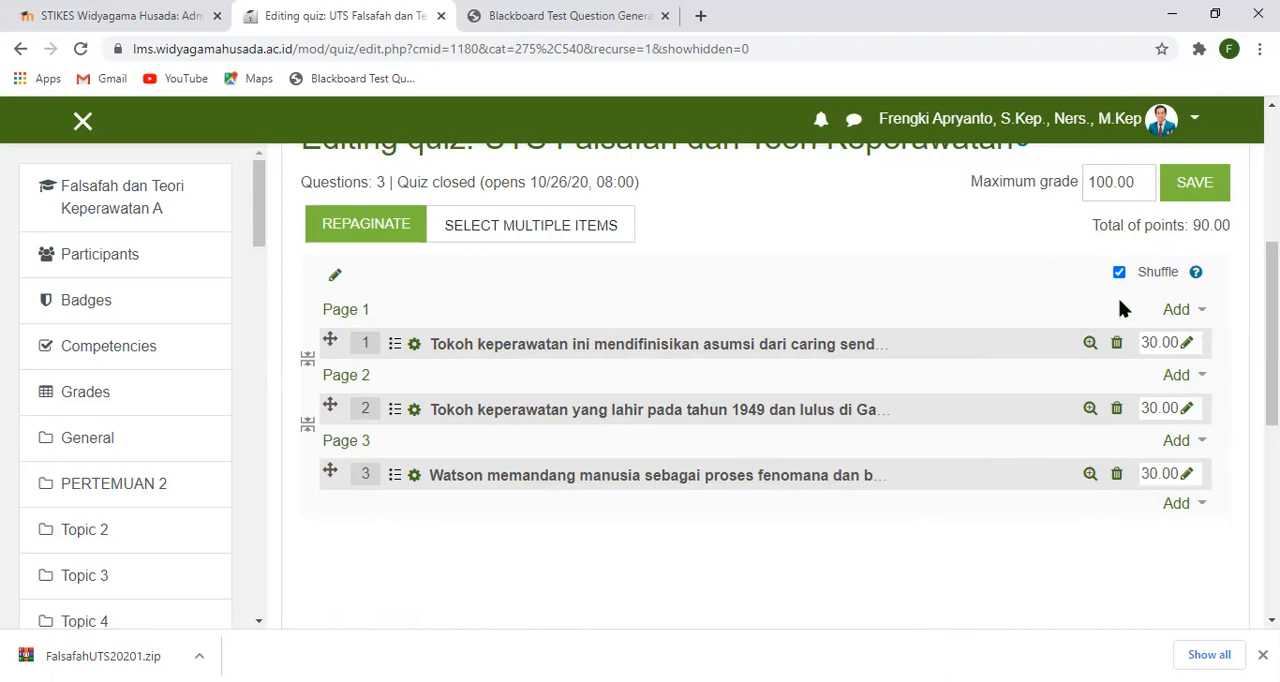
- Save the quiz's maximum grade of 100 and look over the question list with its marks
scroll(1034, 354, up, 1)
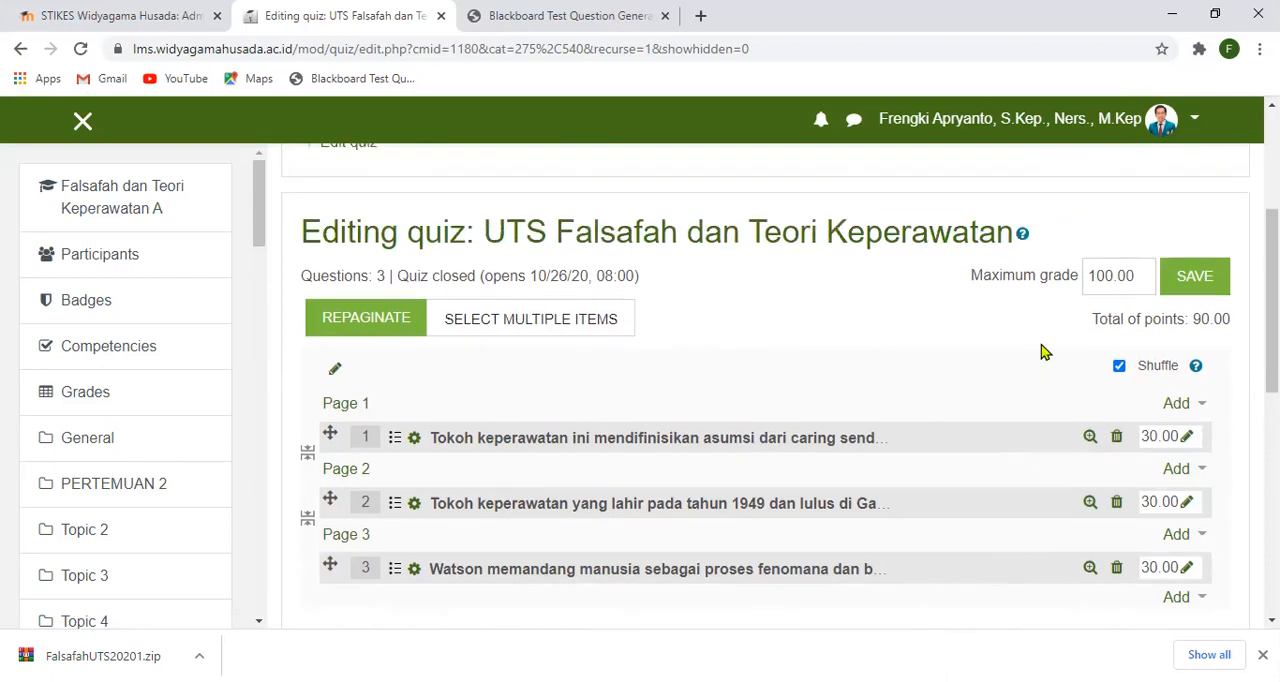
click(1195, 287)
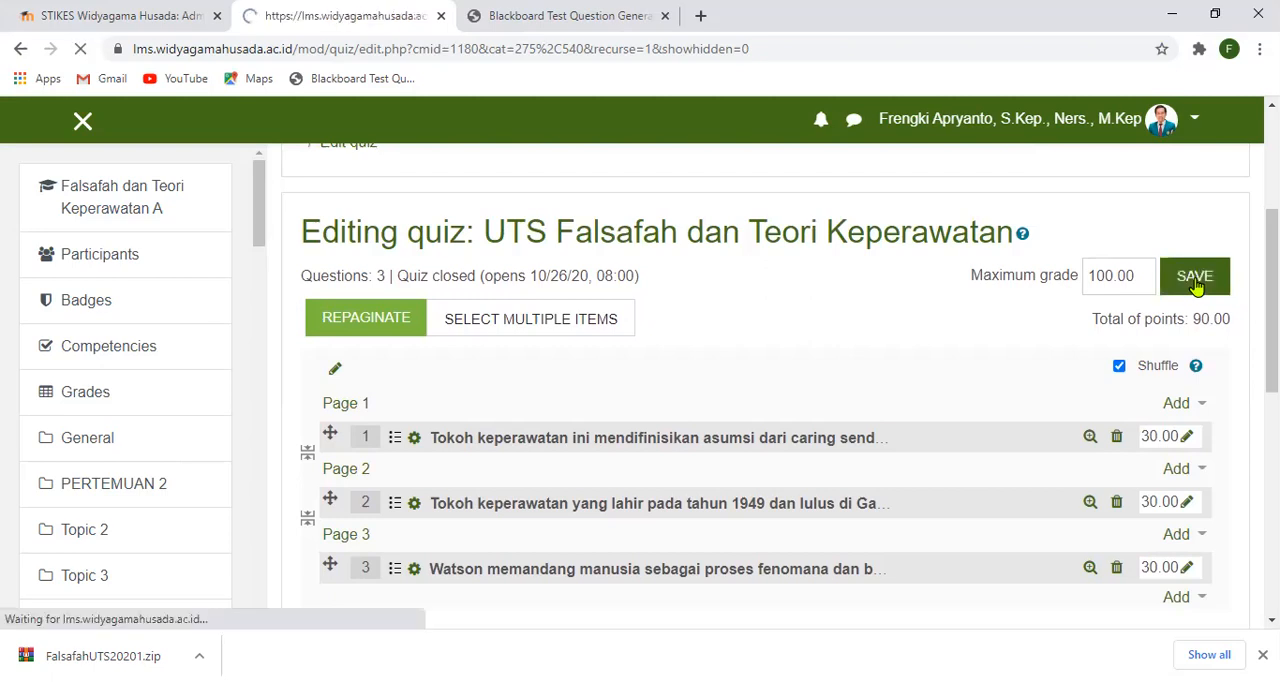
scroll(1197, 287, down, 4)
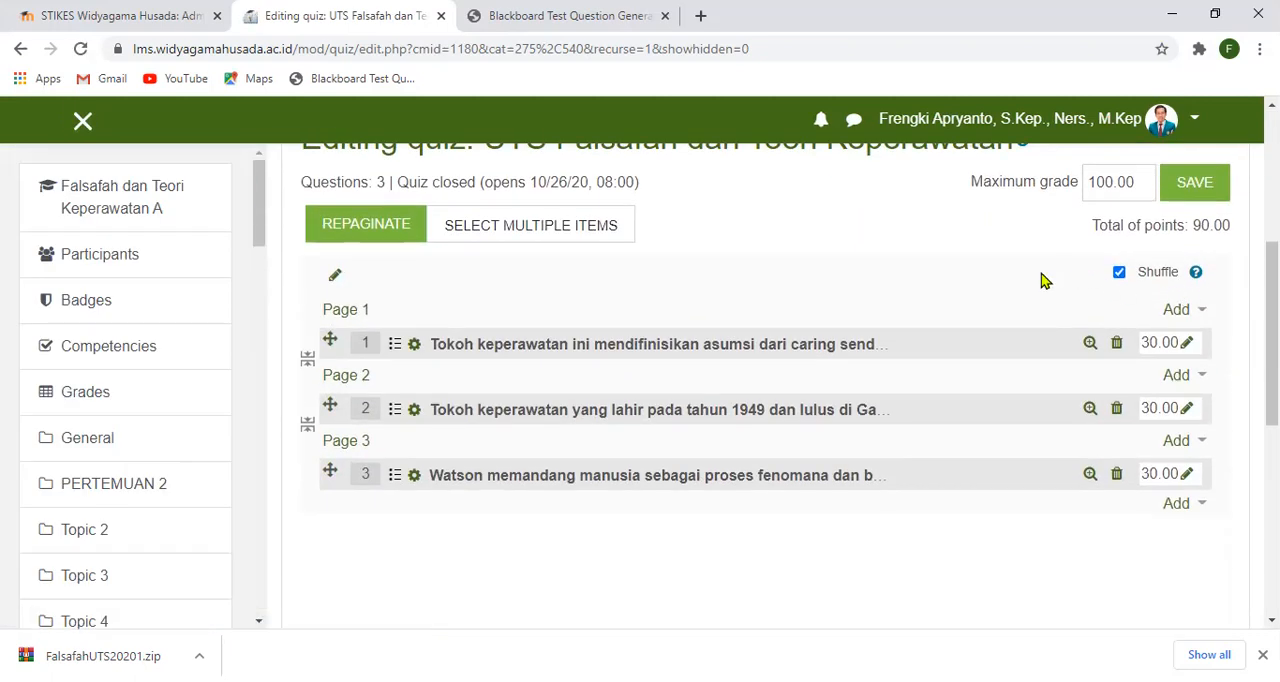
scroll(1005, 320, down, 5)
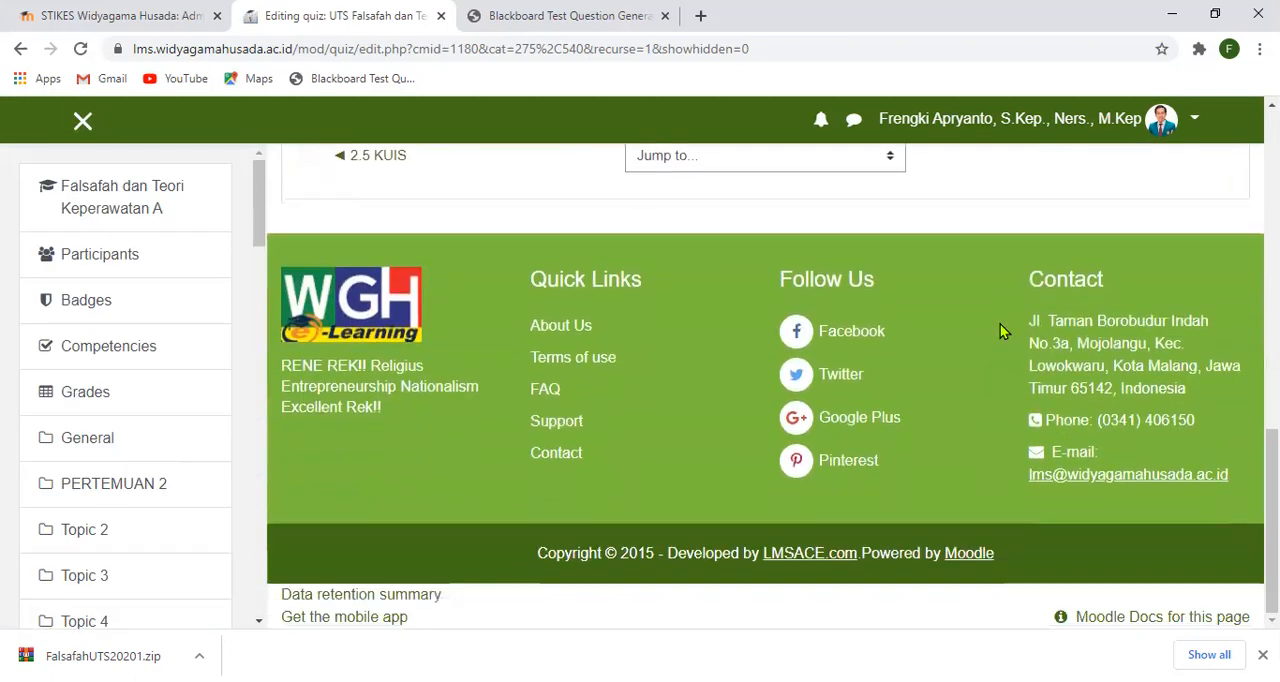
scroll(1000, 330, up, 6)
scroll(1003, 330, up, 1)
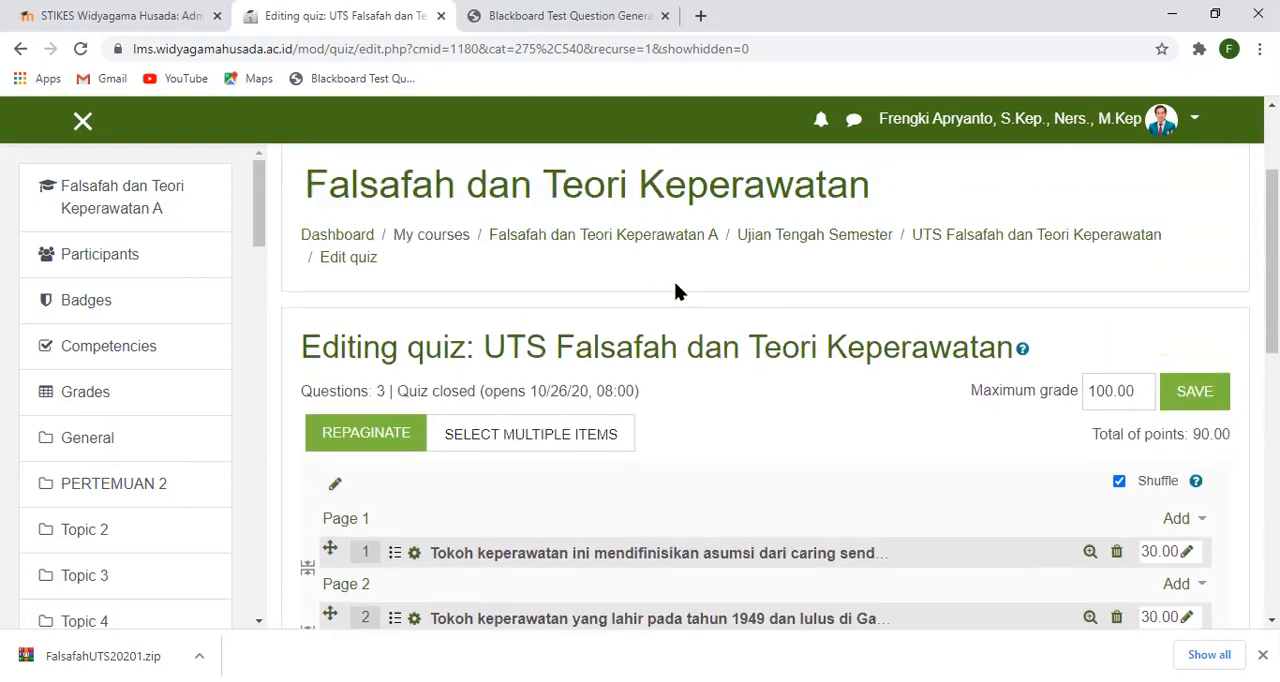
- Return to the overview page of the UTS Falsafah dan Teori Keperawatan quiz and start a preview attempt
click(1009, 240)
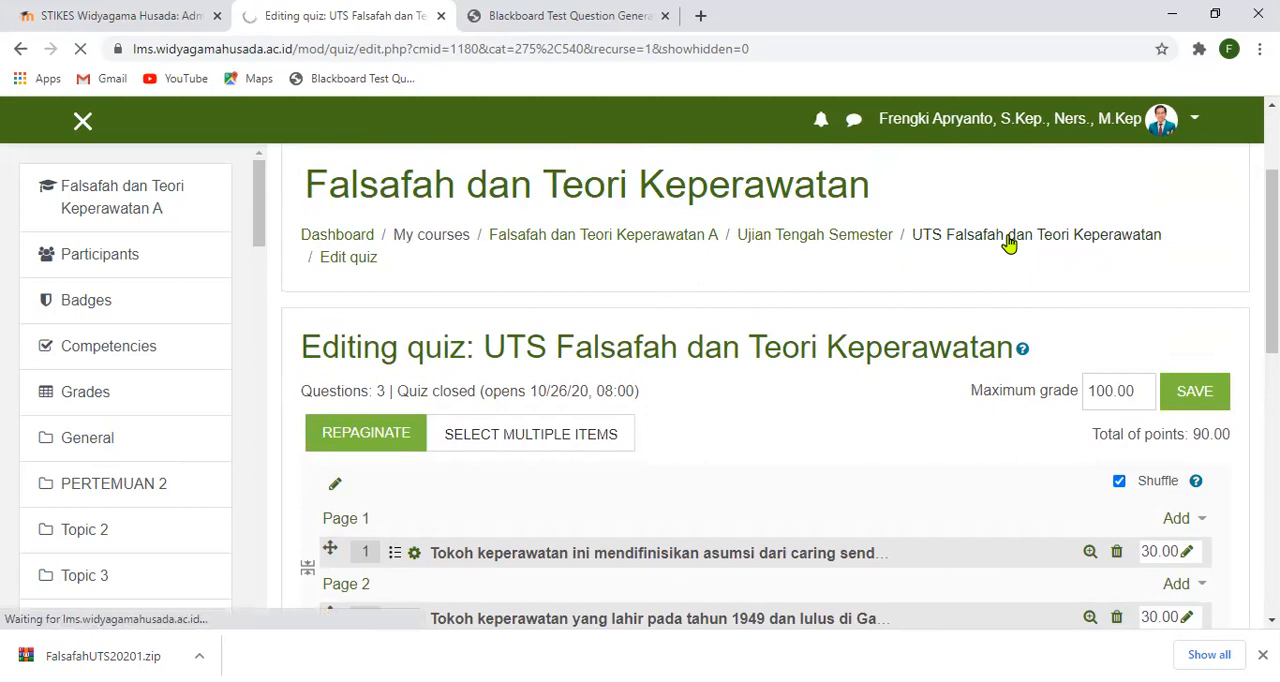
scroll(843, 333, down, 2)
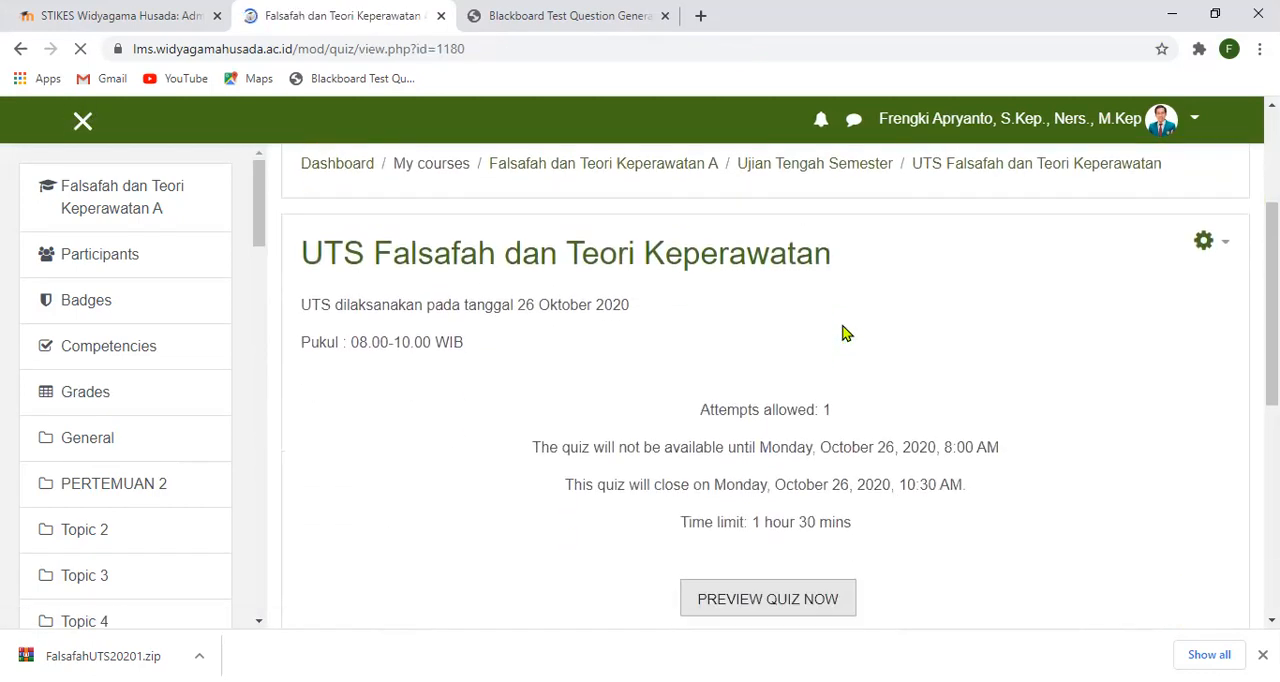
scroll(846, 334, down, 1)
scroll(843, 333, down, 1)
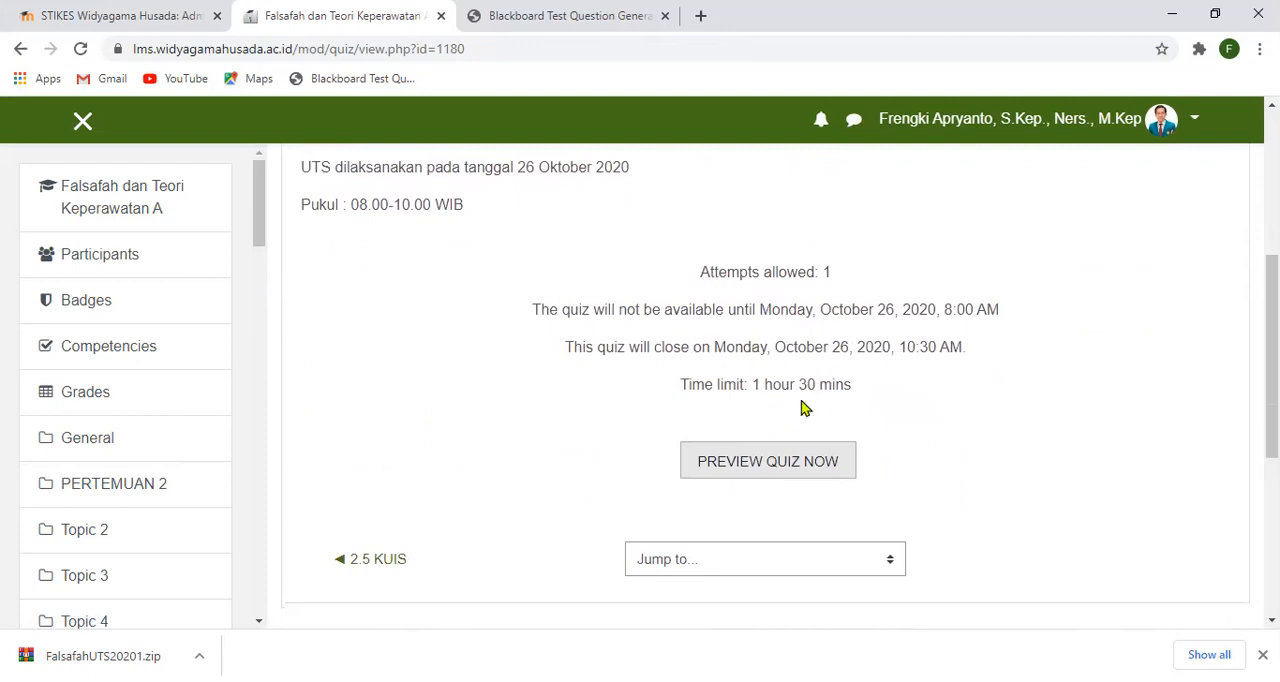
click(796, 467)
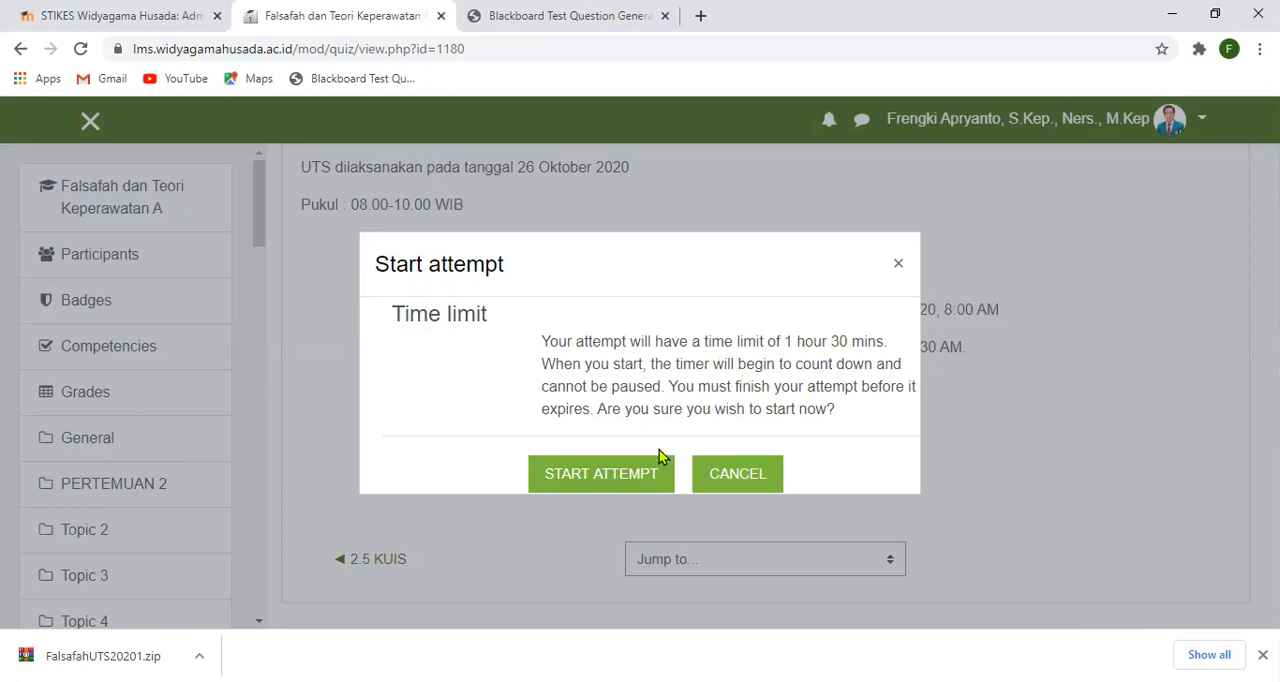
click(593, 481)
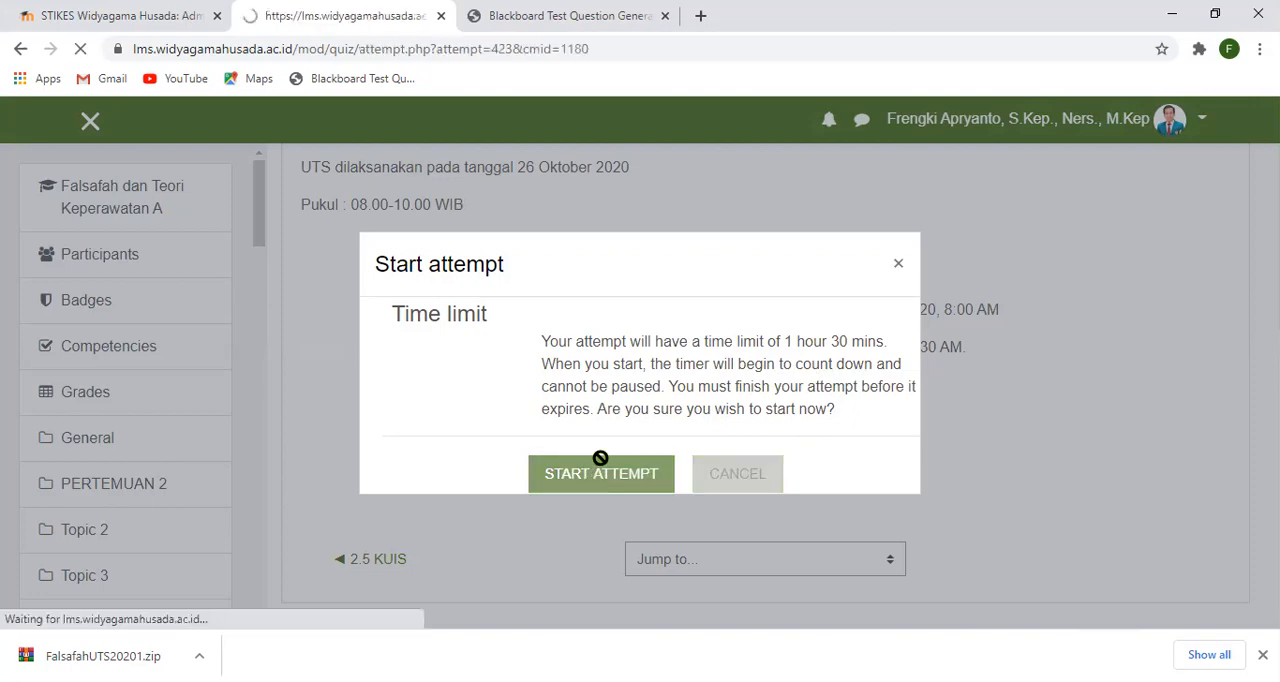
- Examine question 1 of the preview with its answer choices, the quiz navigation and the remaining time
scroll(700, 375, down, 2)
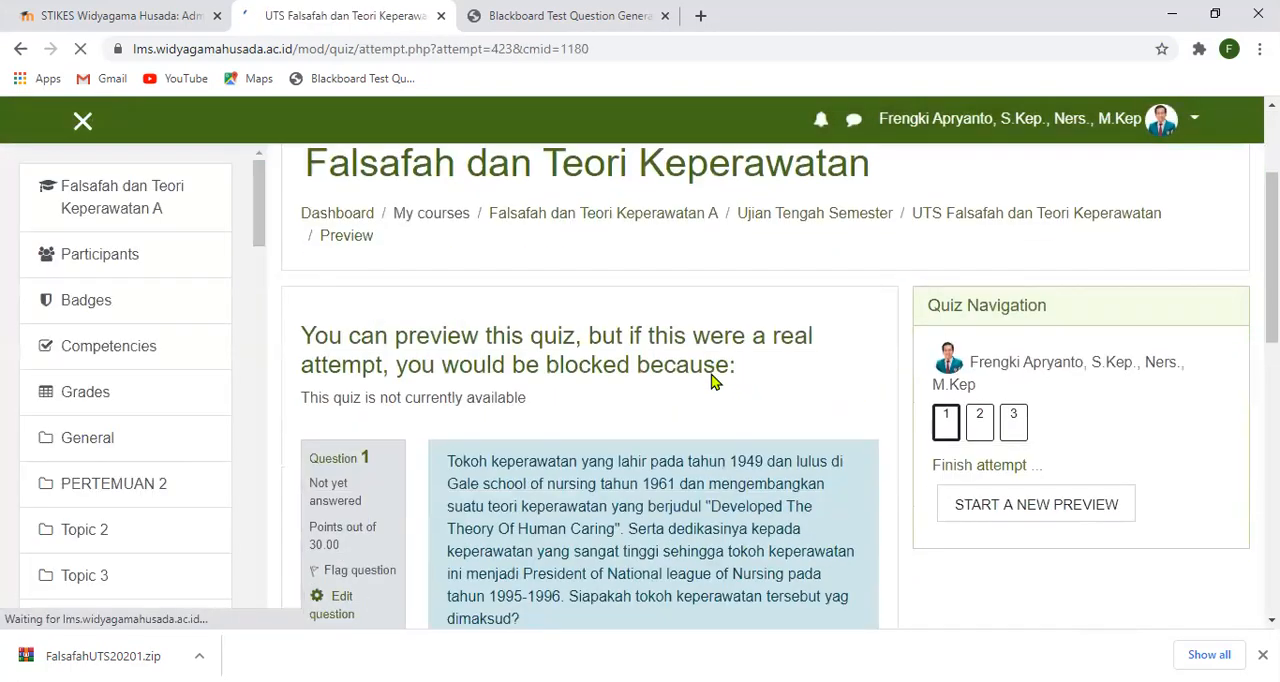
scroll(712, 376, down, 1)
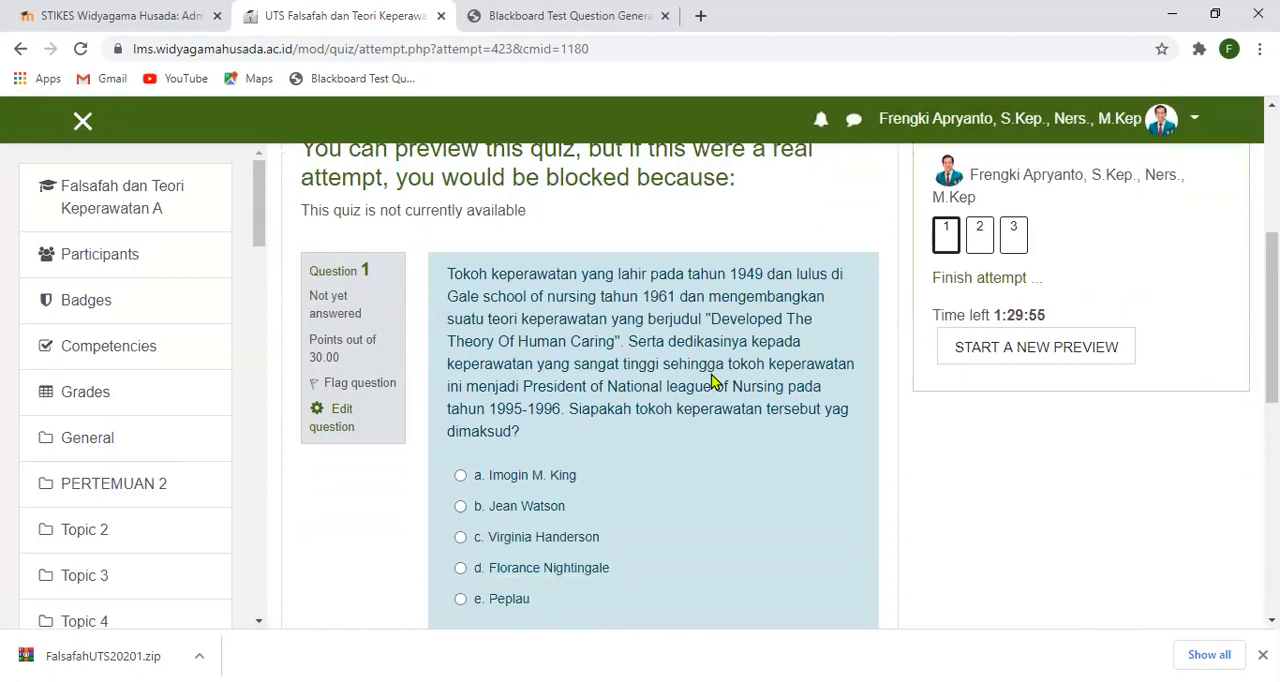
scroll(712, 380, up, 1)
scroll(712, 380, down, 1)
scroll(1040, 313, up, 1)
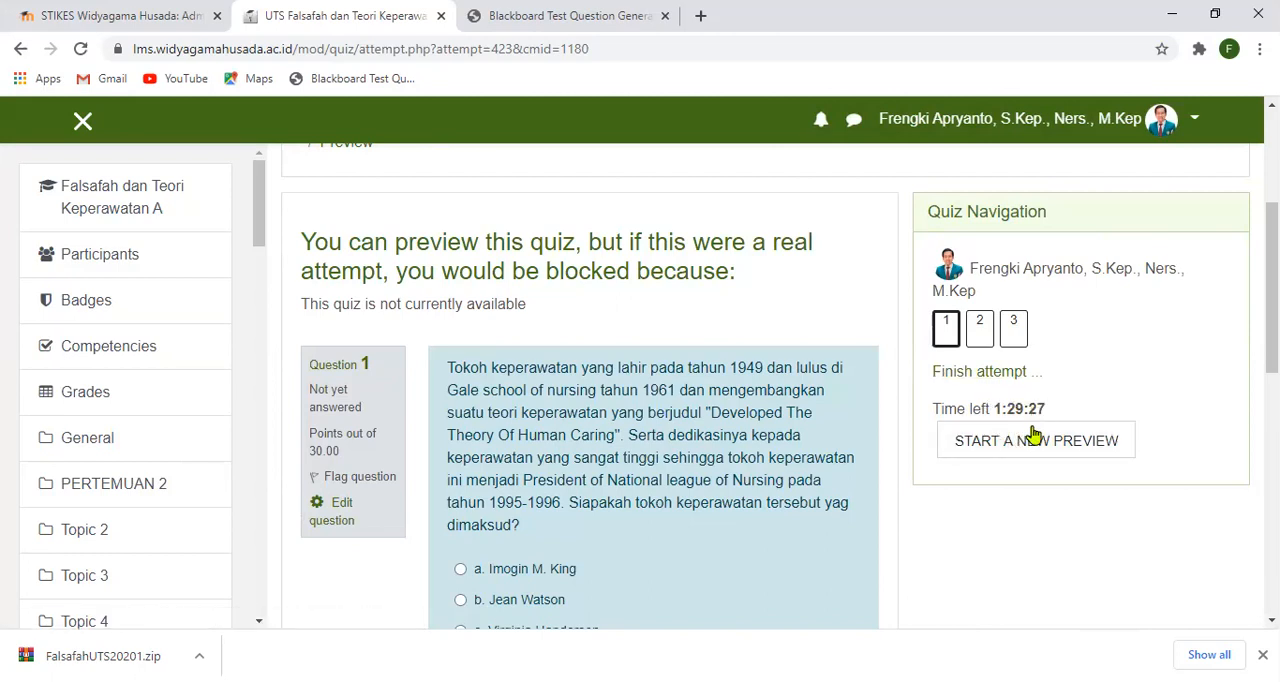
scroll(686, 382, down, 2)
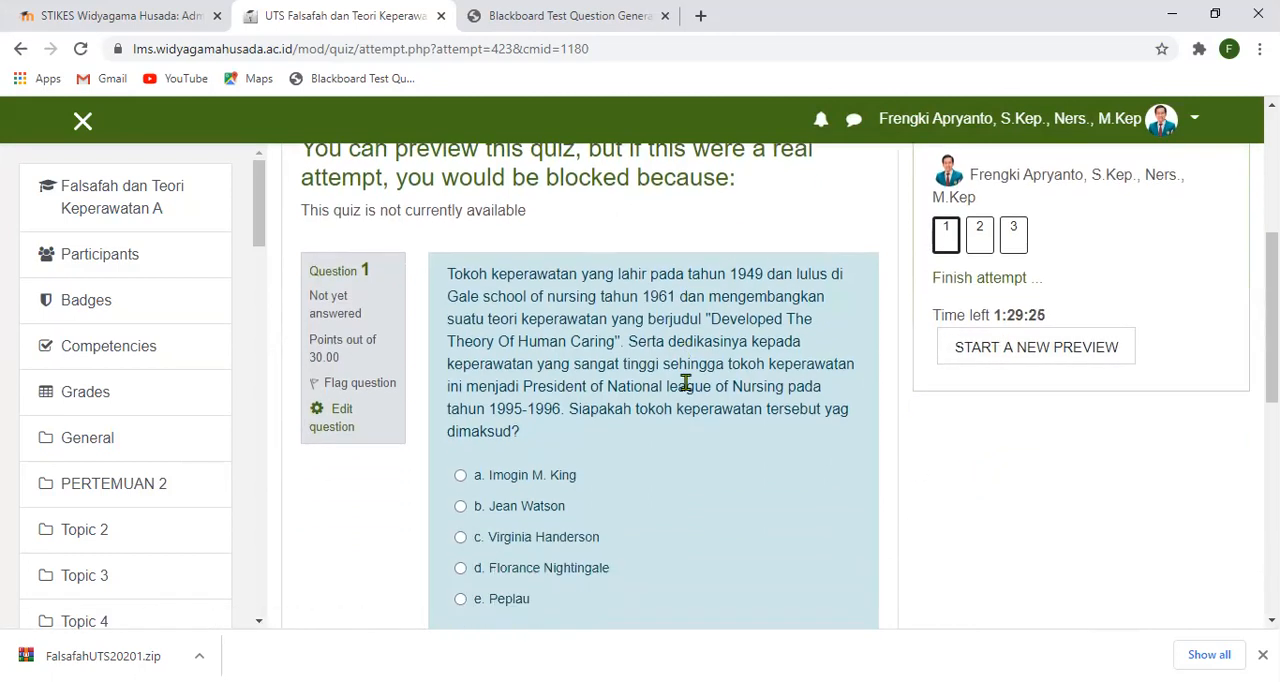
scroll(686, 388, down, 2)
scroll(686, 390, up, 2)
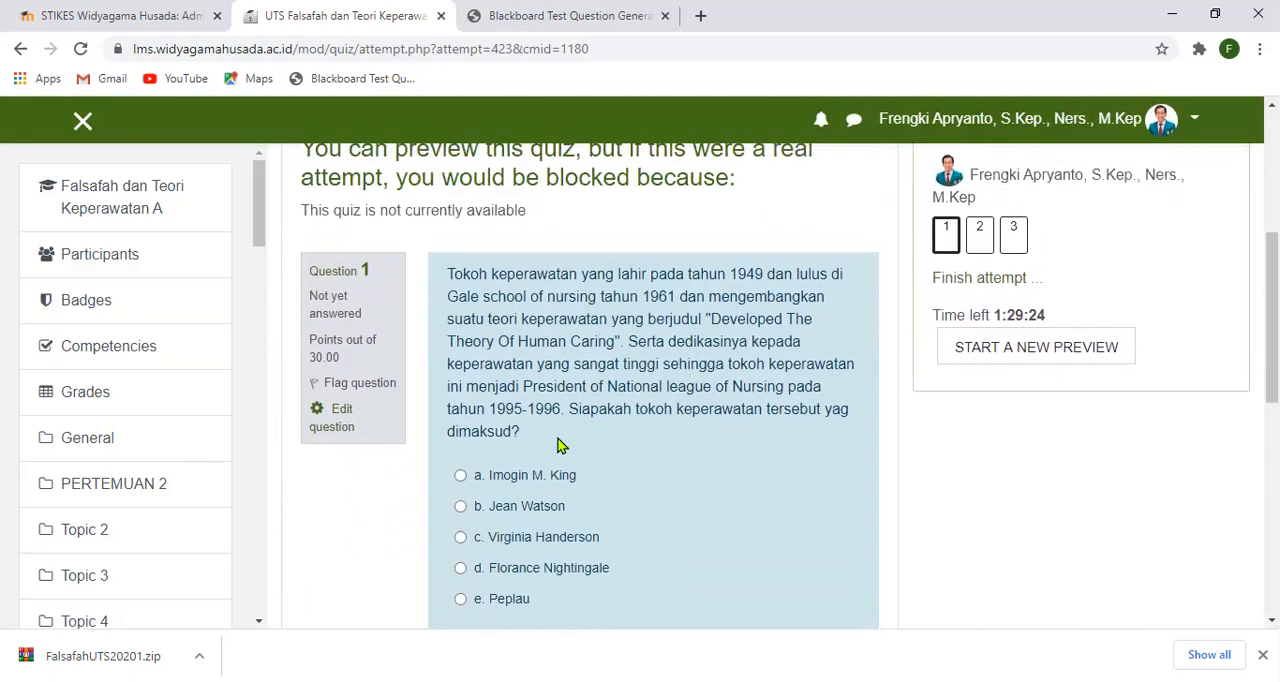
- Answer question 1 with option a, Imogin M. King, and continue to question 2
click(461, 477)
scroll(684, 503, down, 2)
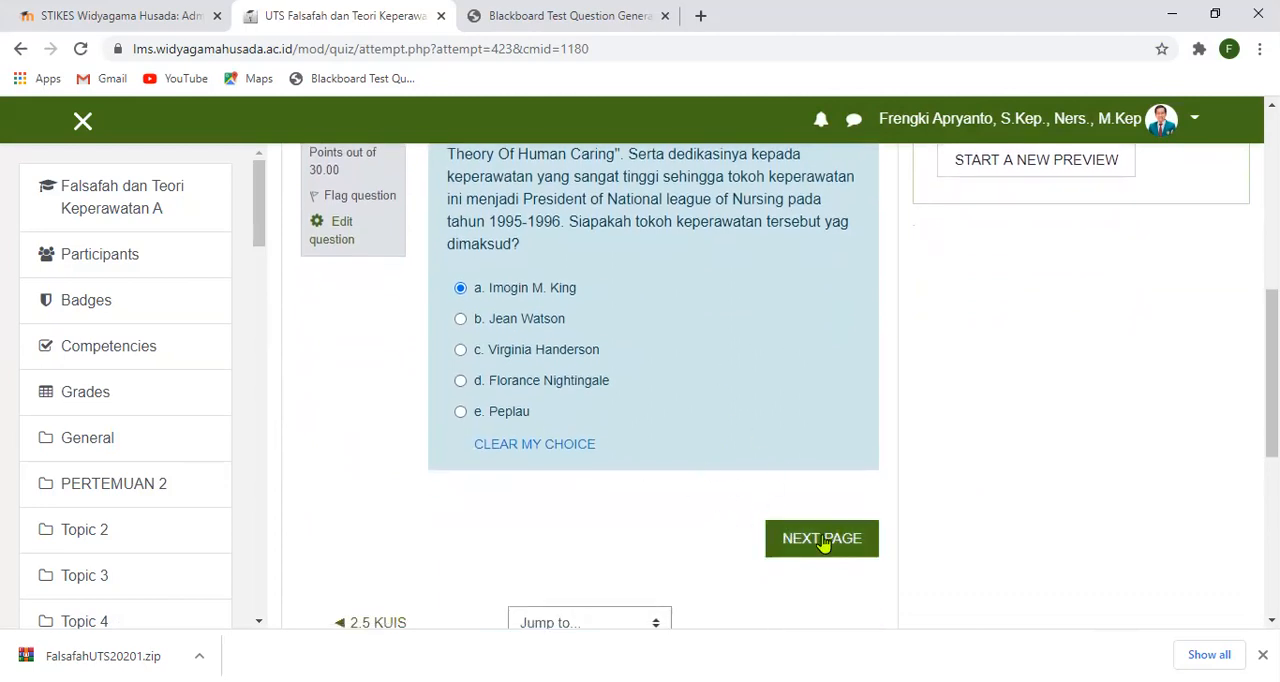
click(823, 541)
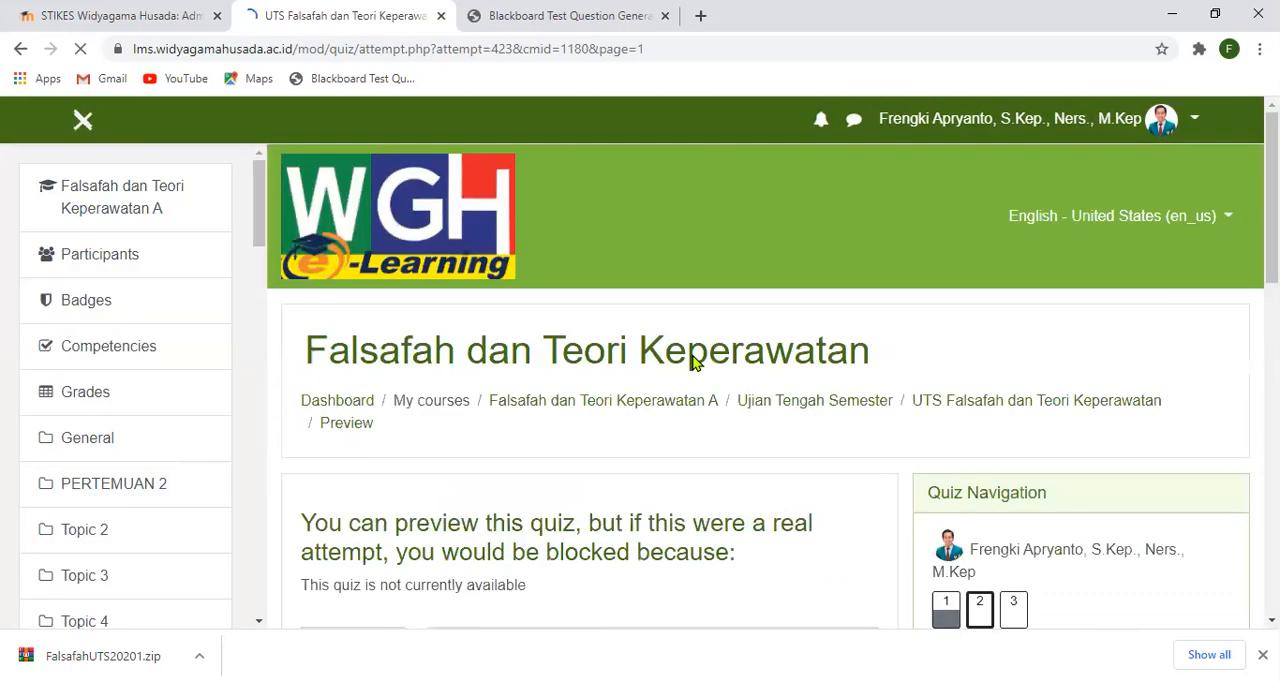
- Answer question 2 with option c, interpersonal model, flag the question and continue to question 3
scroll(785, 411, down, 1)
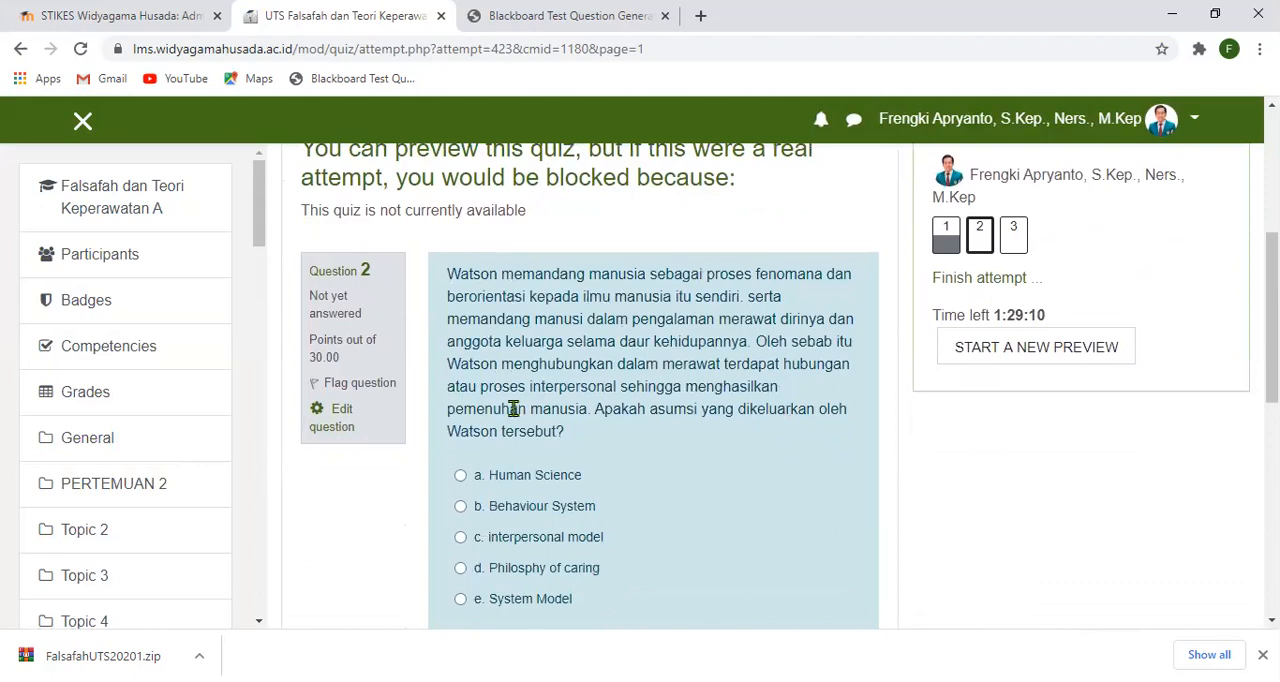
click(460, 537)
click(340, 389)
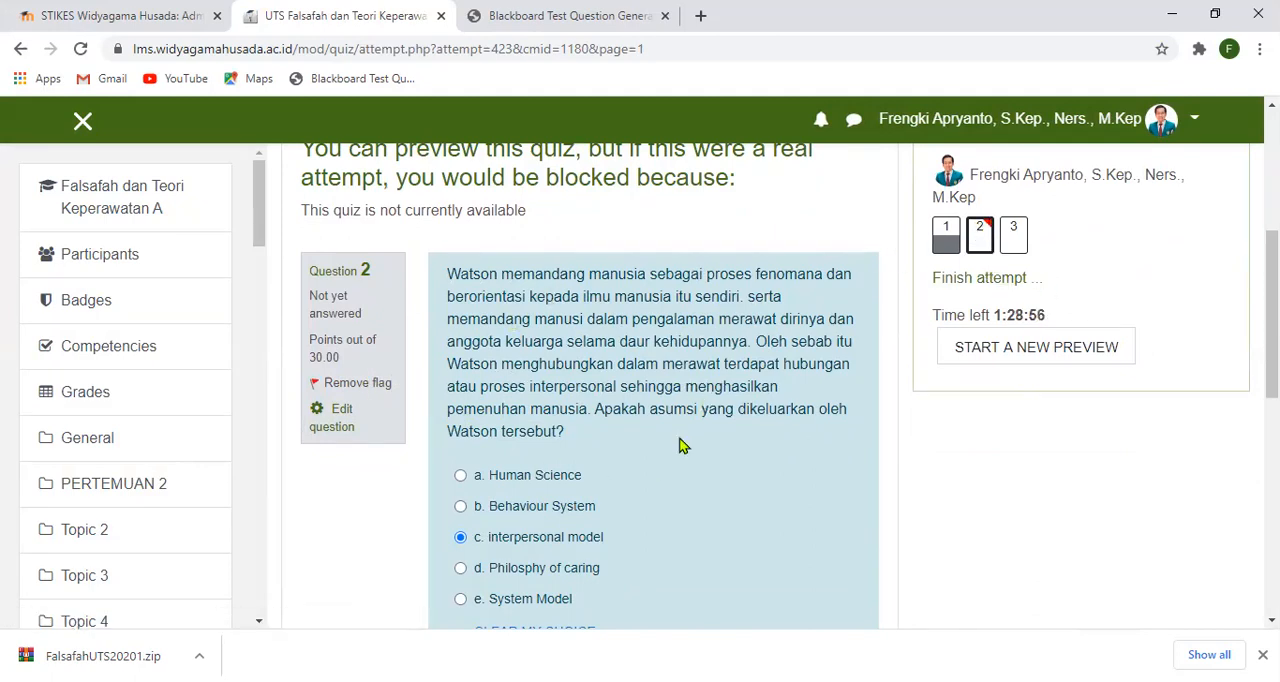
scroll(679, 444, down, 2)
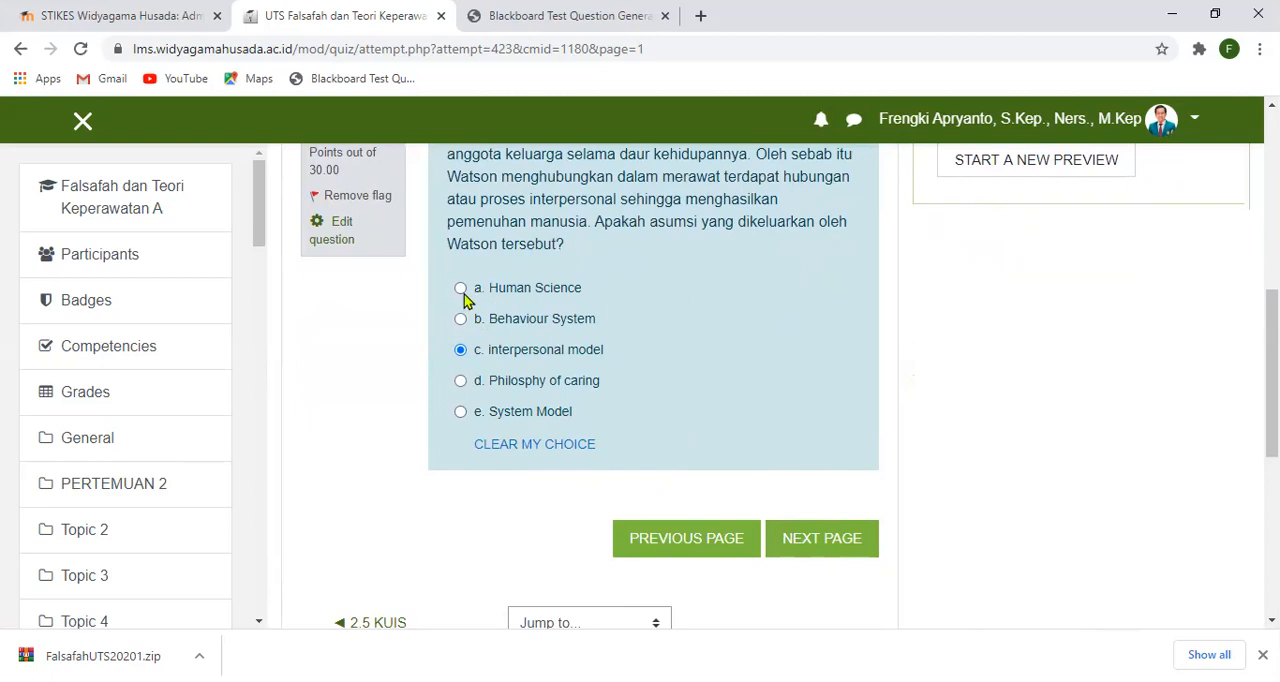
click(822, 538)
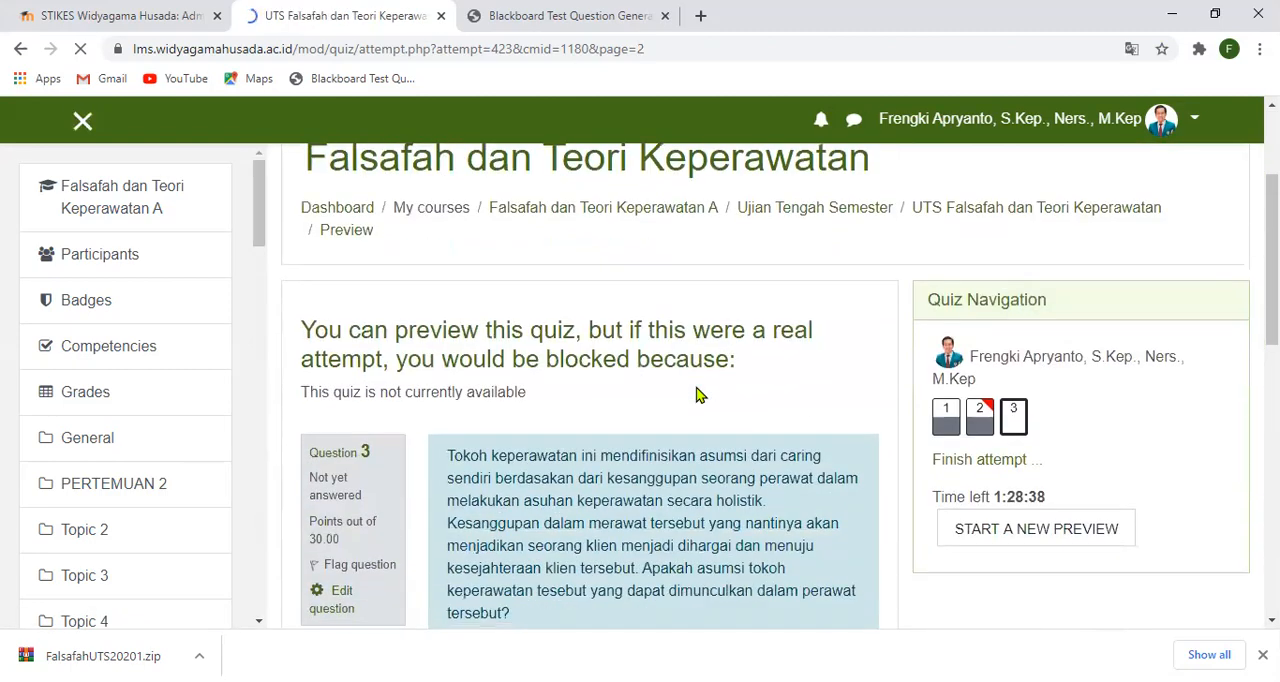
- Answer question 3 with option e, Perawatan, and look over the question and quiz navigation
scroll(605, 412, down, 2)
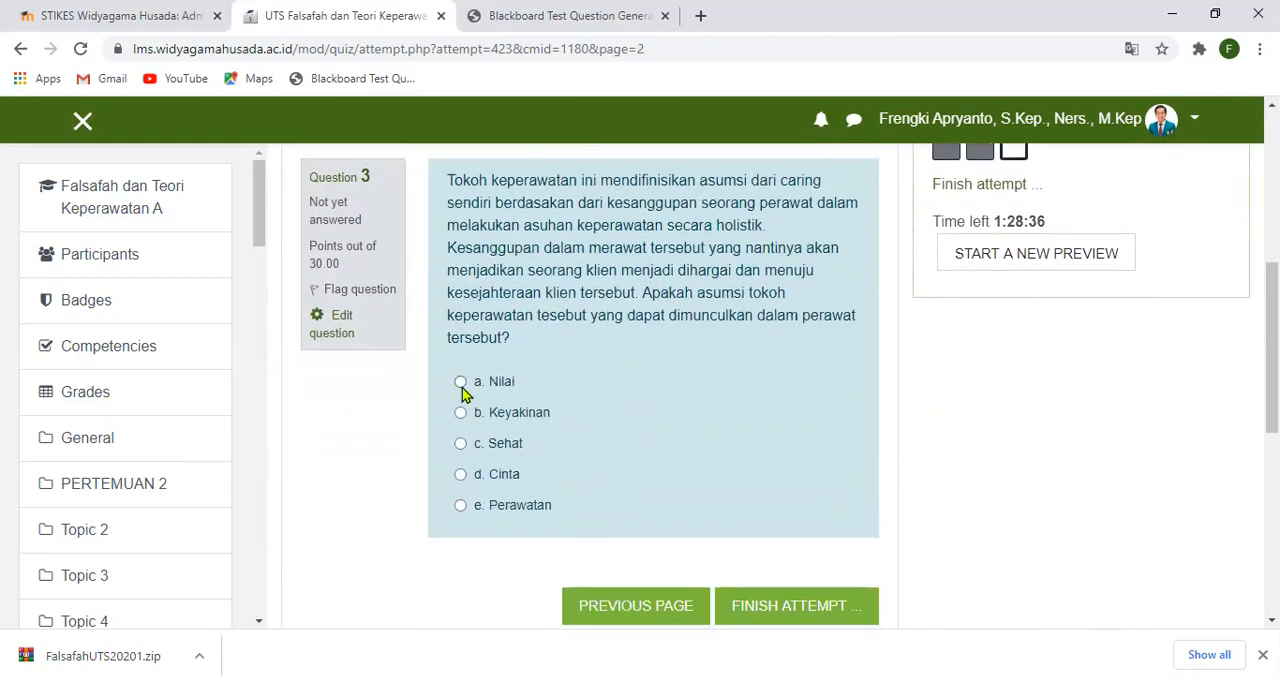
click(460, 506)
scroll(677, 466, down, 2)
scroll(680, 462, up, 3)
scroll(743, 268, up, 1)
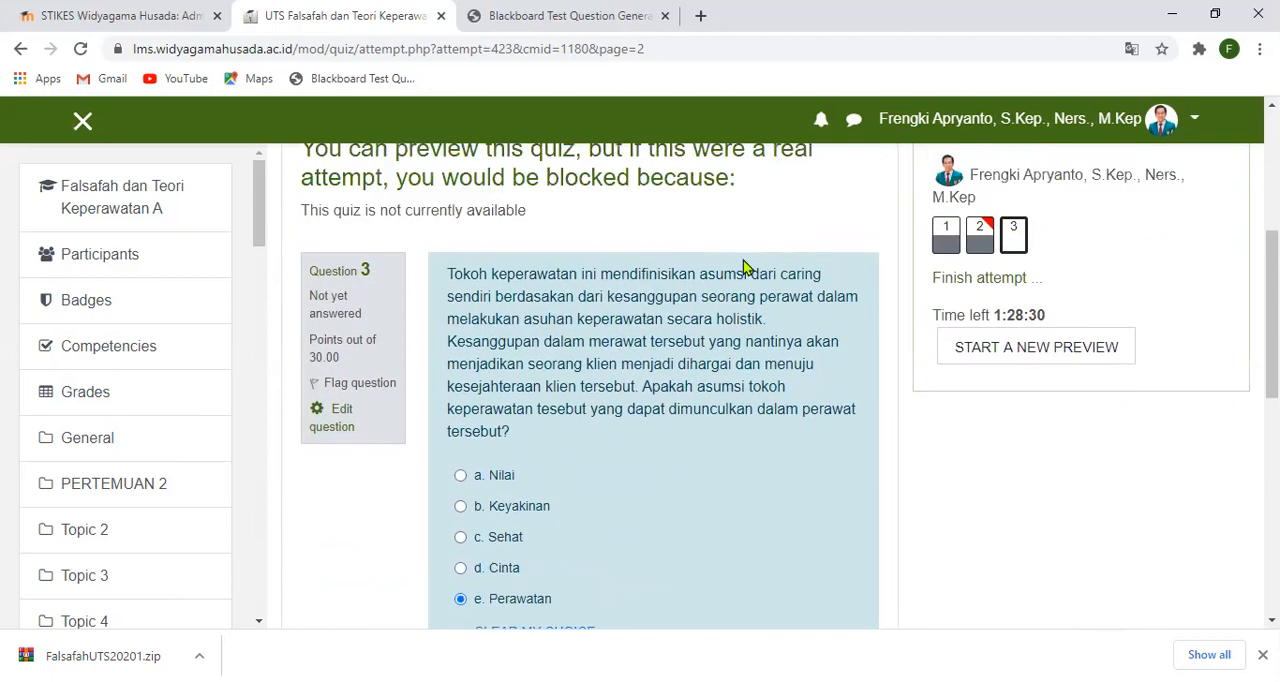
scroll(655, 345, down, 3)
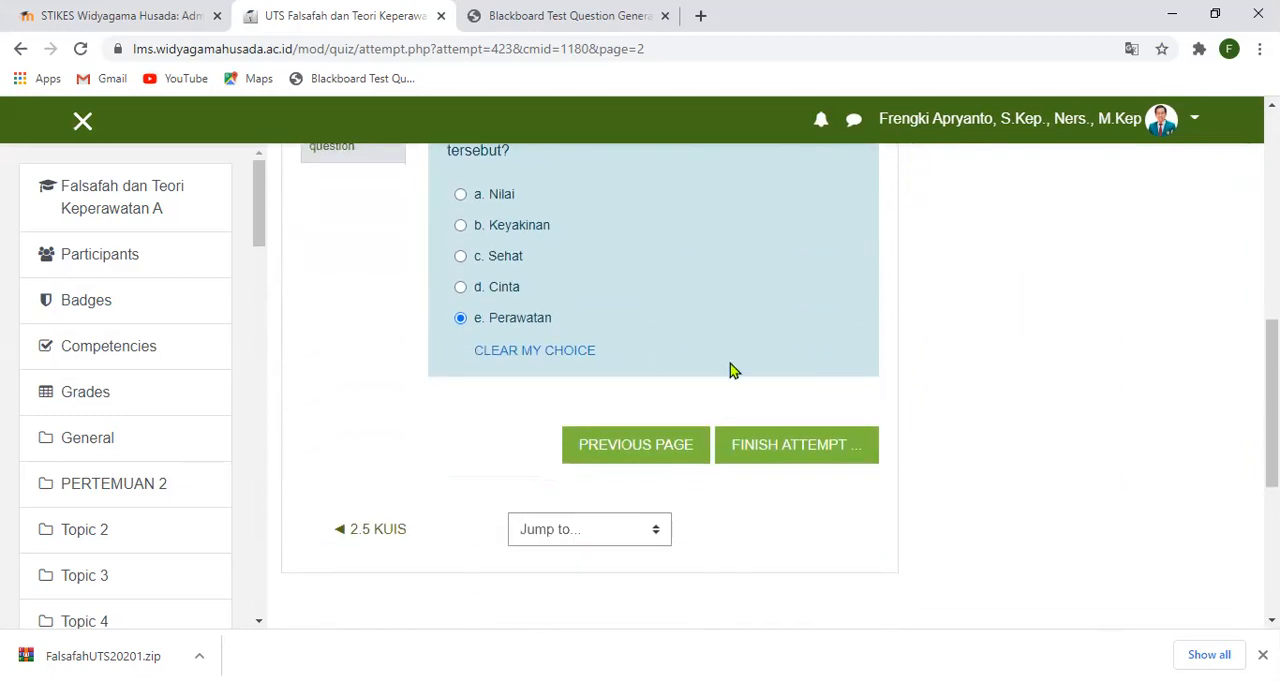
- Finish answering the preview attempt and review the status of each question in its summary
click(809, 455)
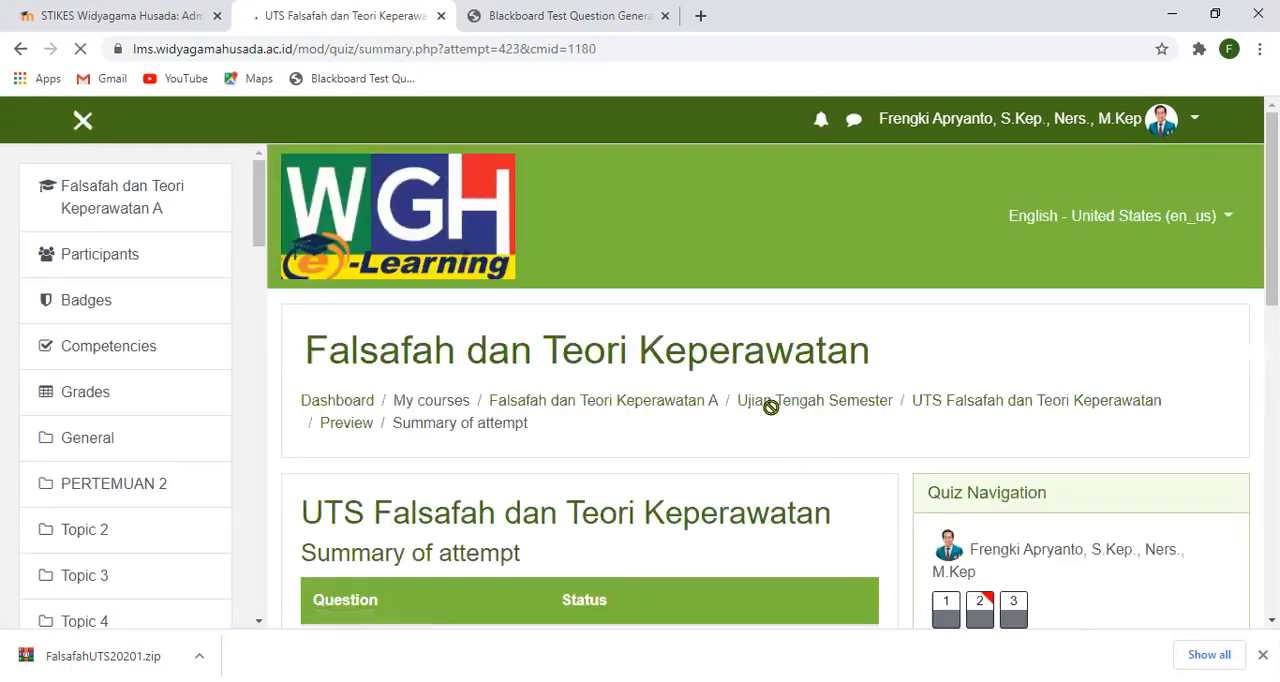
scroll(769, 406, down, 3)
scroll(770, 414, down, 1)
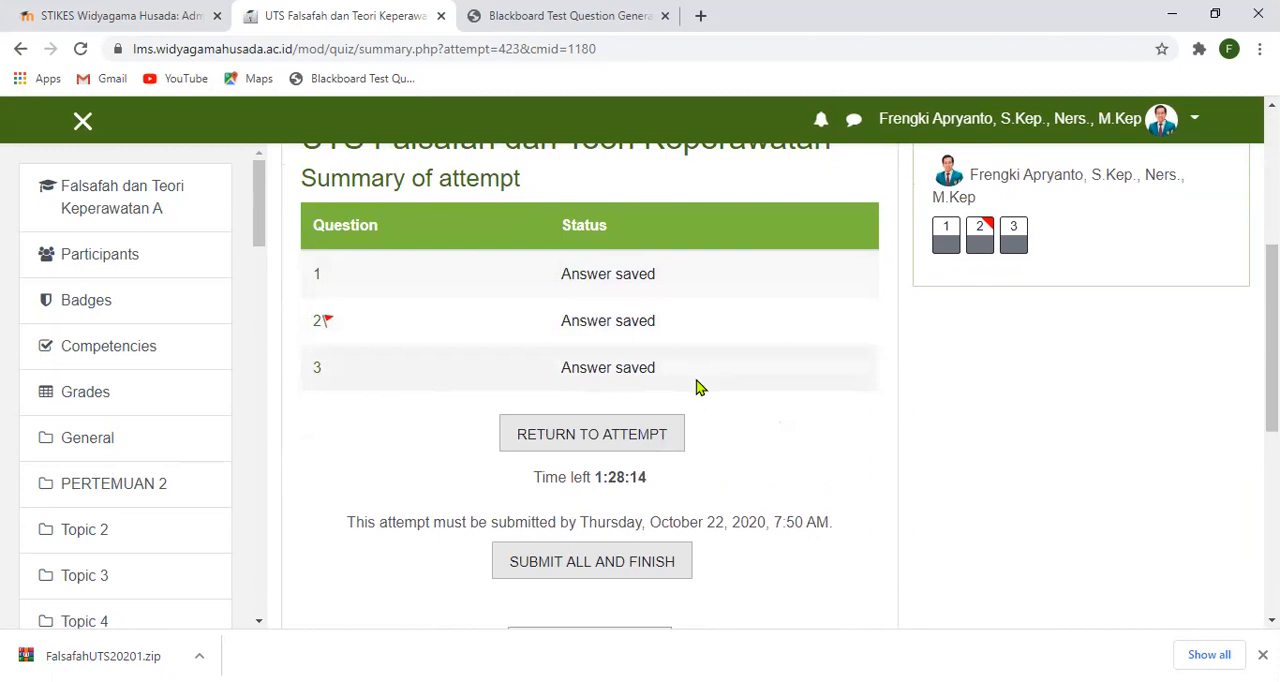
- Reopen question 2 from the attempt summary and remove its flag
scroll(699, 388, down, 1)
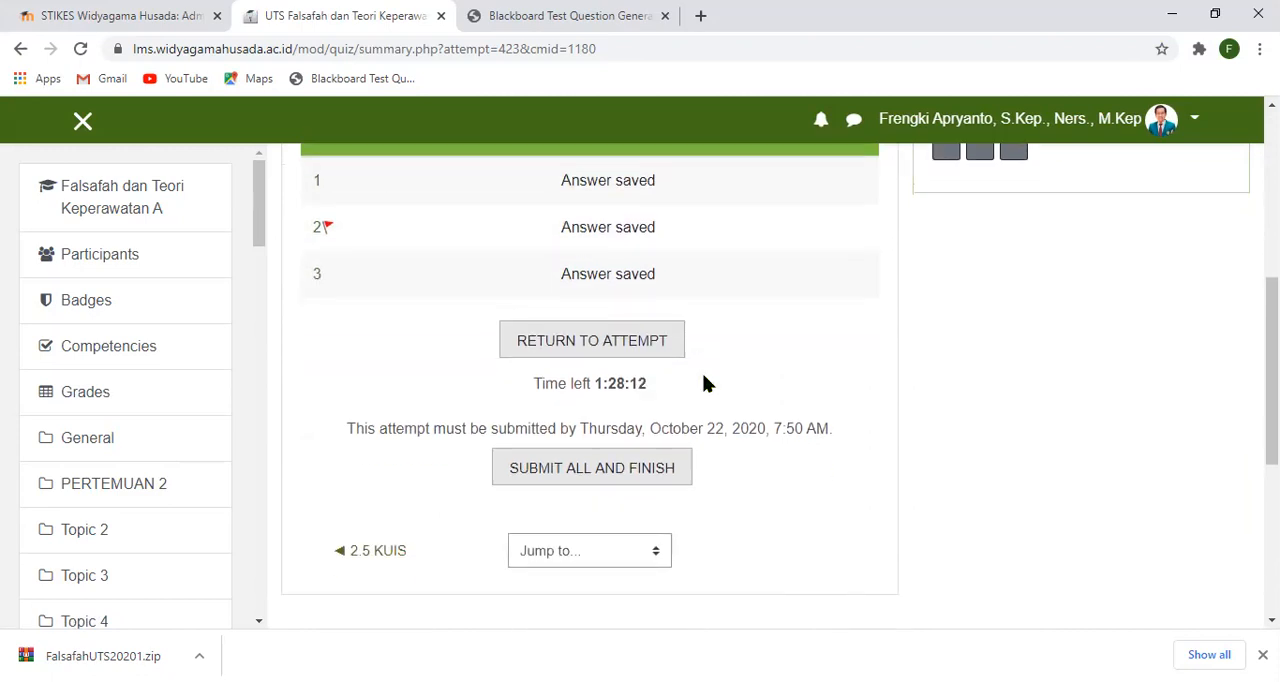
scroll(707, 295, up, 1)
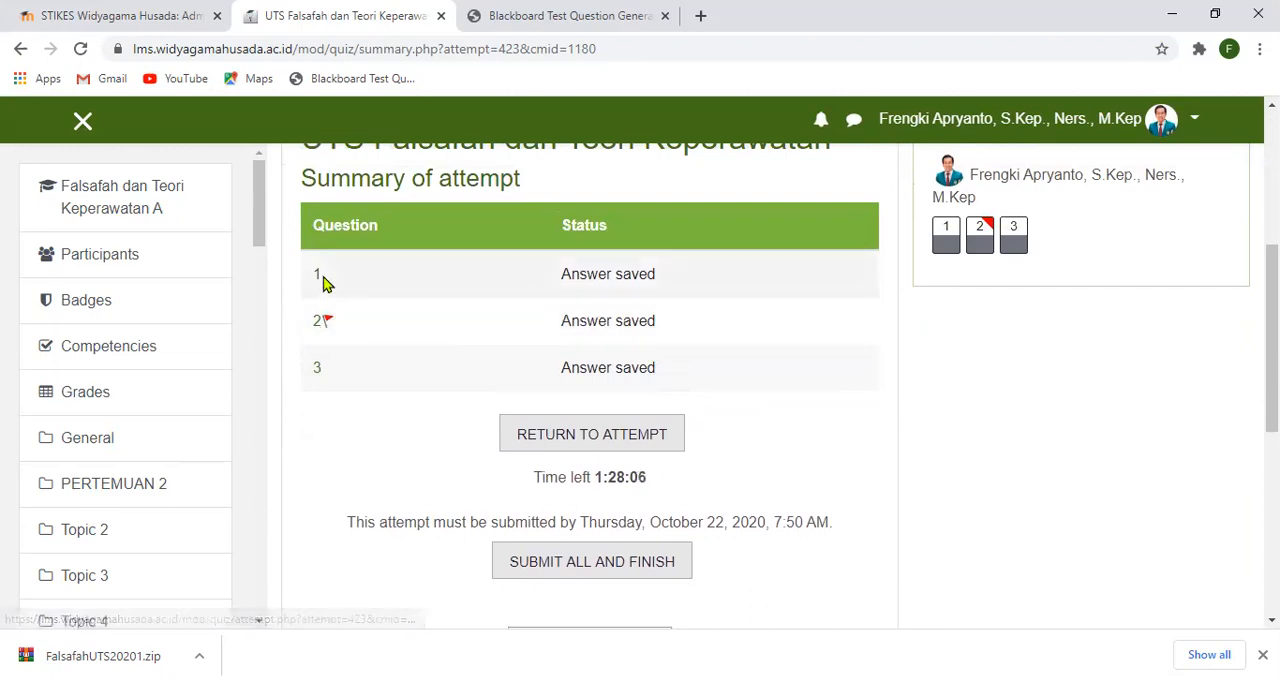
click(321, 328)
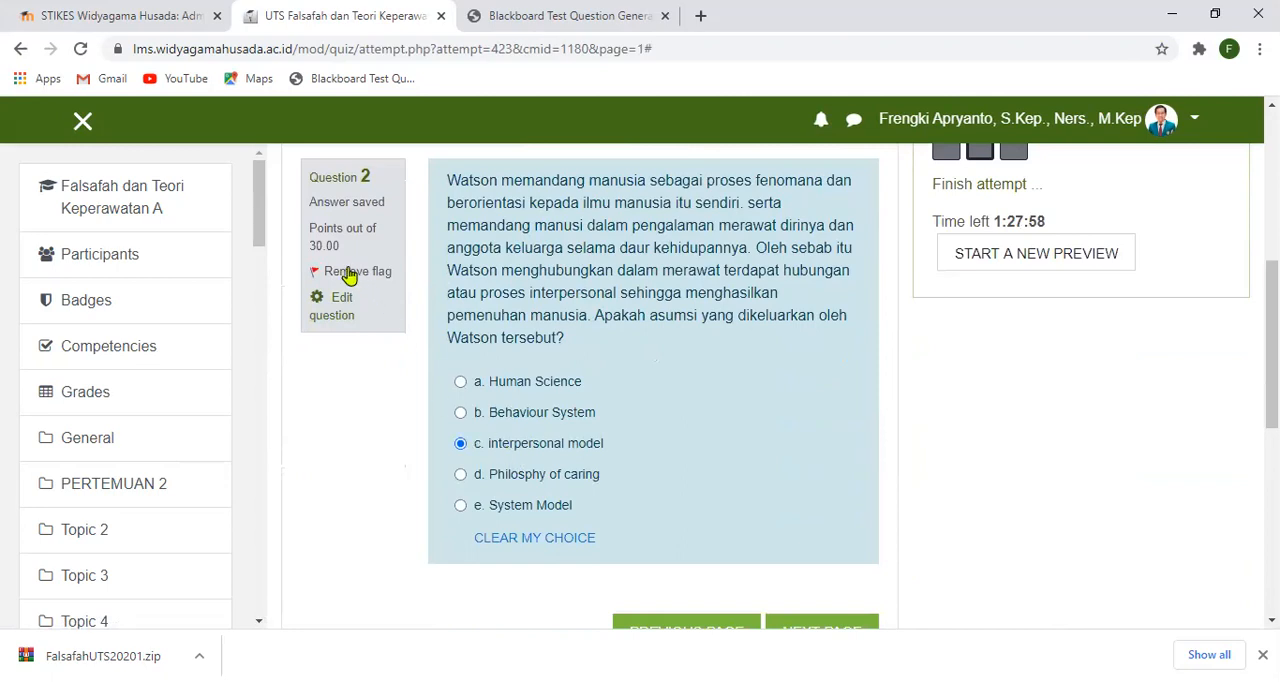
click(337, 276)
scroll(563, 337, down, 2)
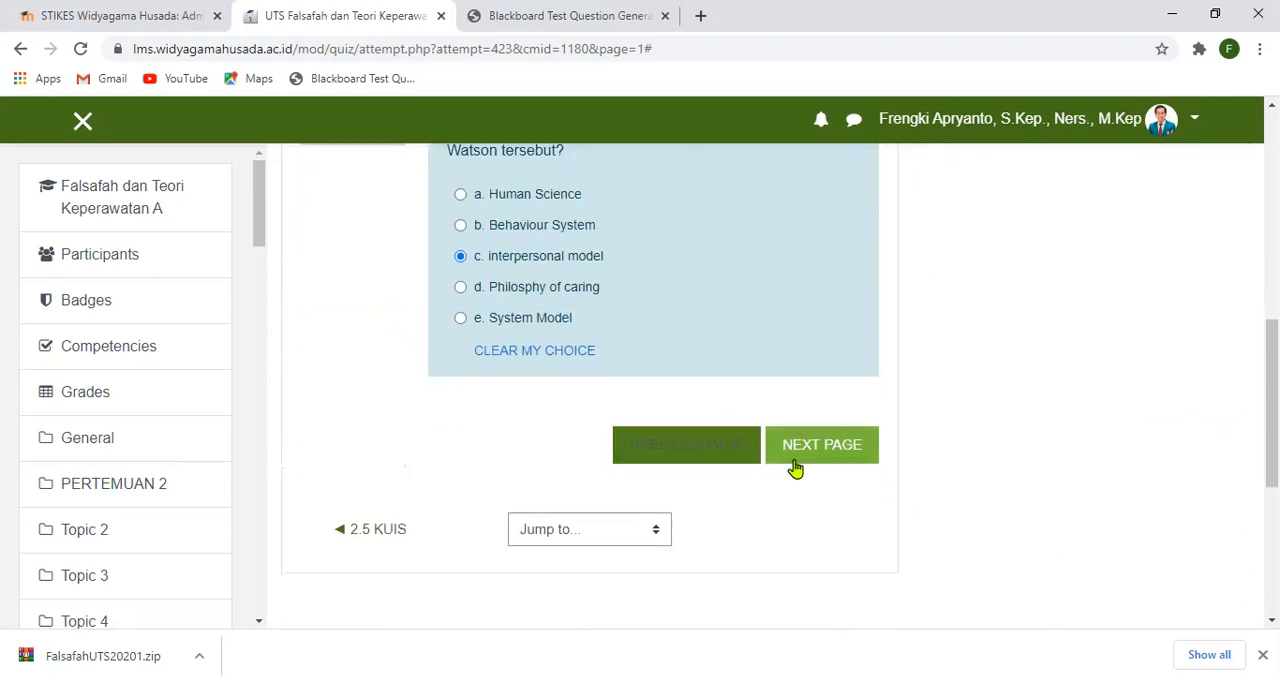
- Continue through question 3, keeping its saved answer, and finish the attempt to return to the summary
click(823, 448)
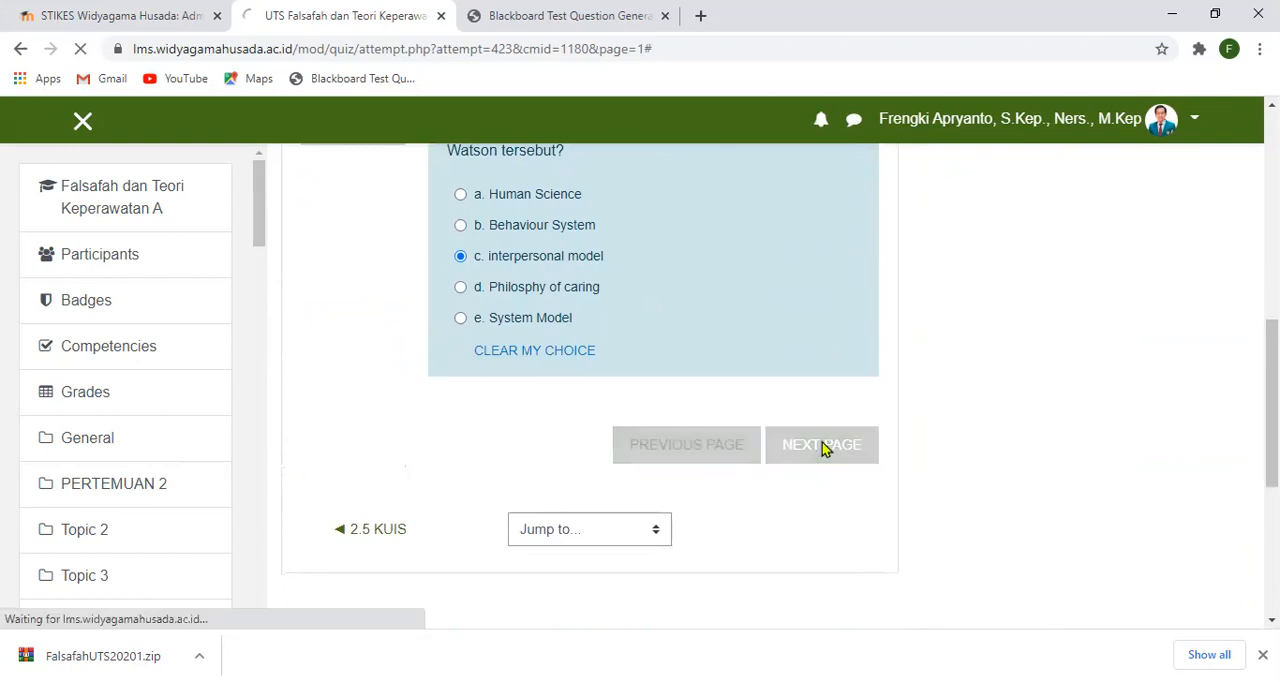
scroll(831, 421, down, 2)
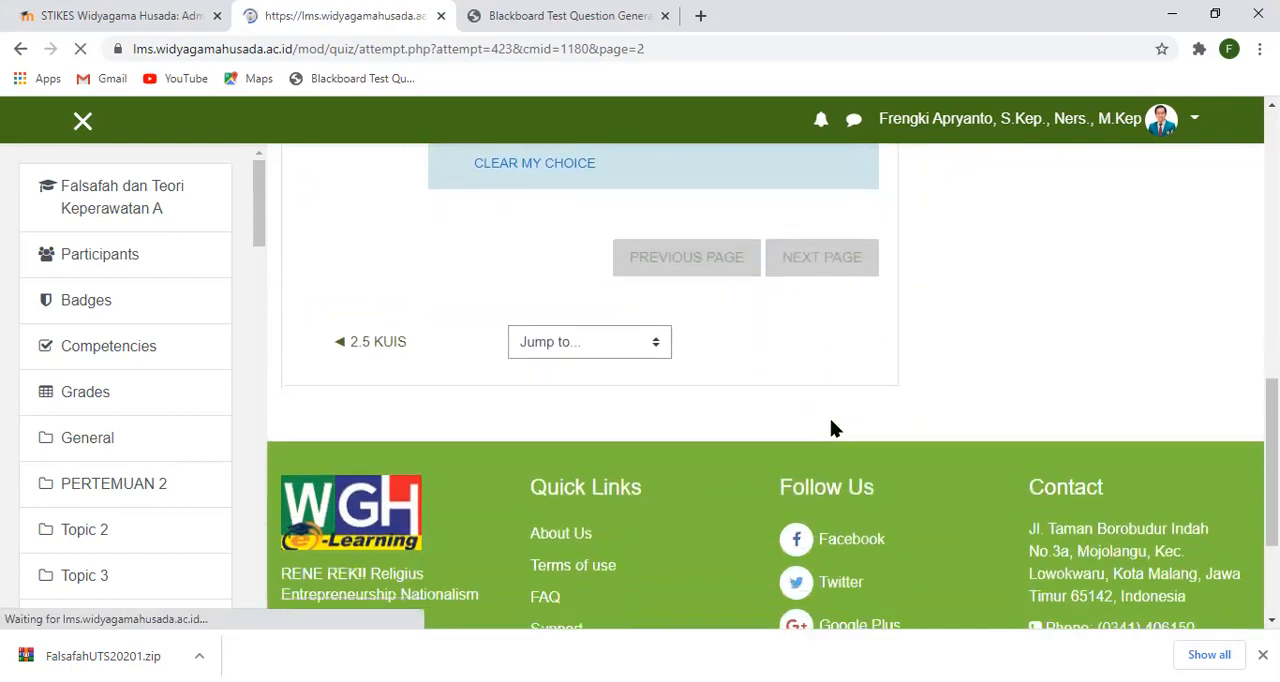
scroll(831, 421, down, 1)
scroll(831, 425, down, 6)
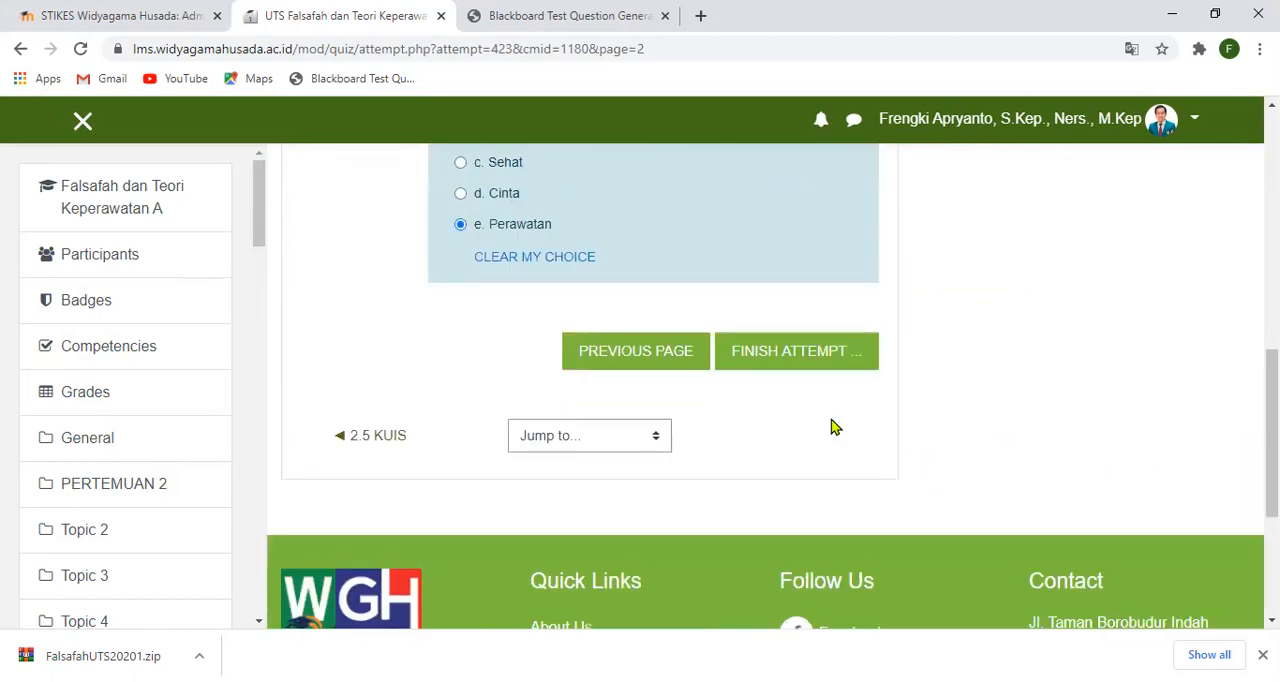
click(803, 360)
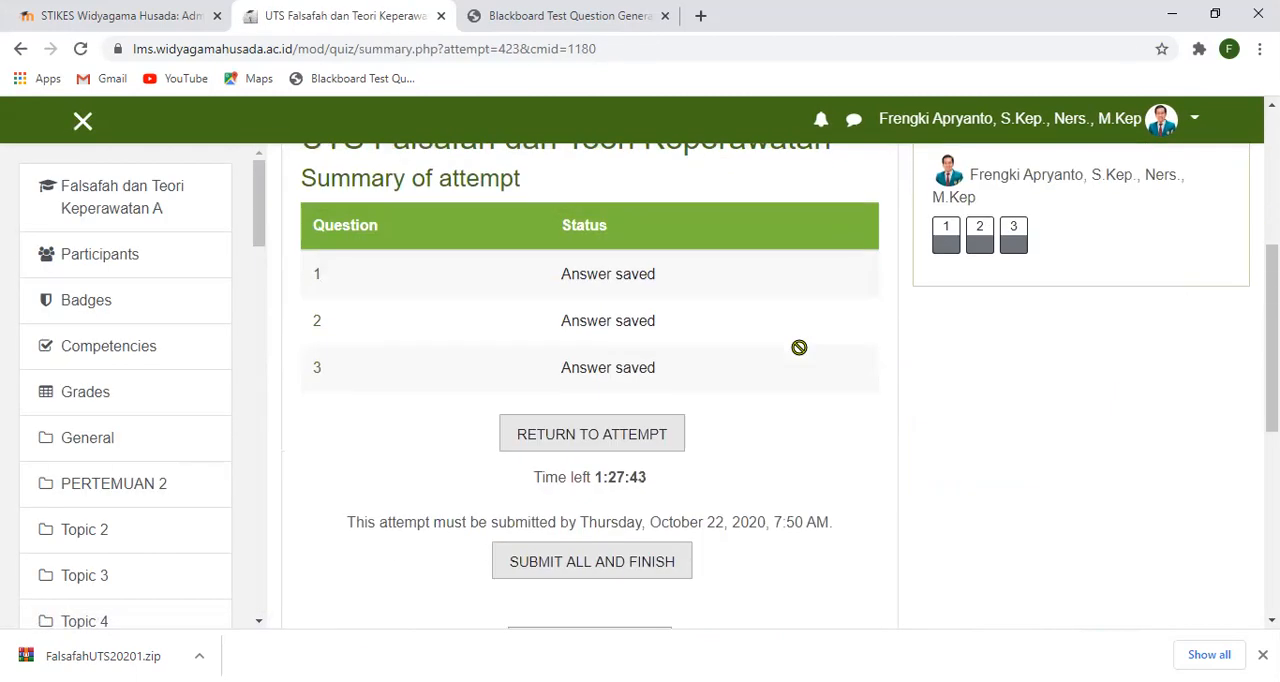
- Submit all answers of the preview attempt and confirm the submission
scroll(786, 370, down, 1)
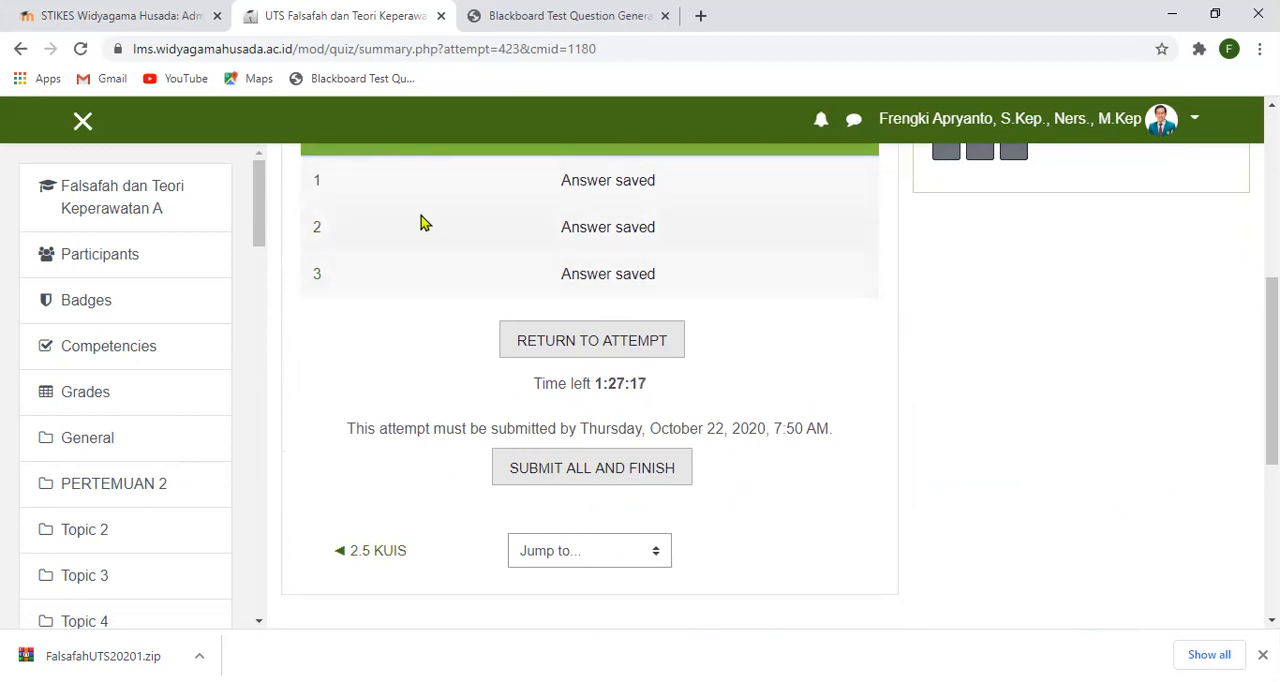
click(582, 470)
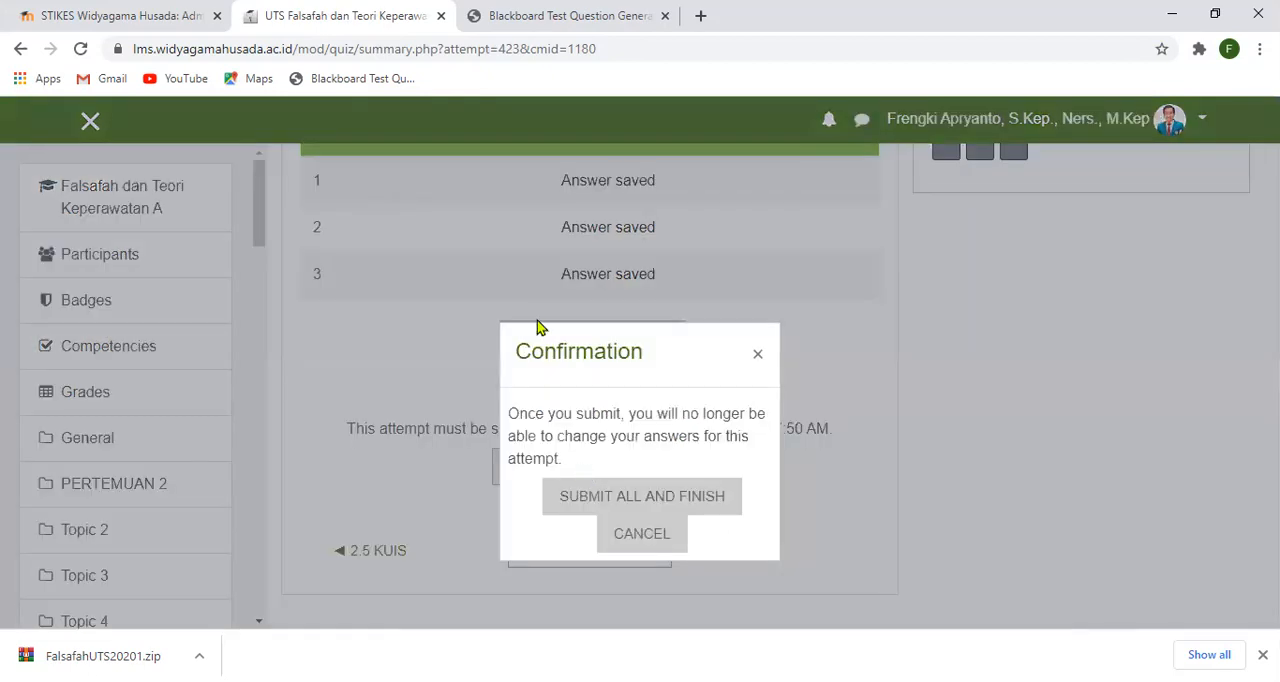
click(656, 501)
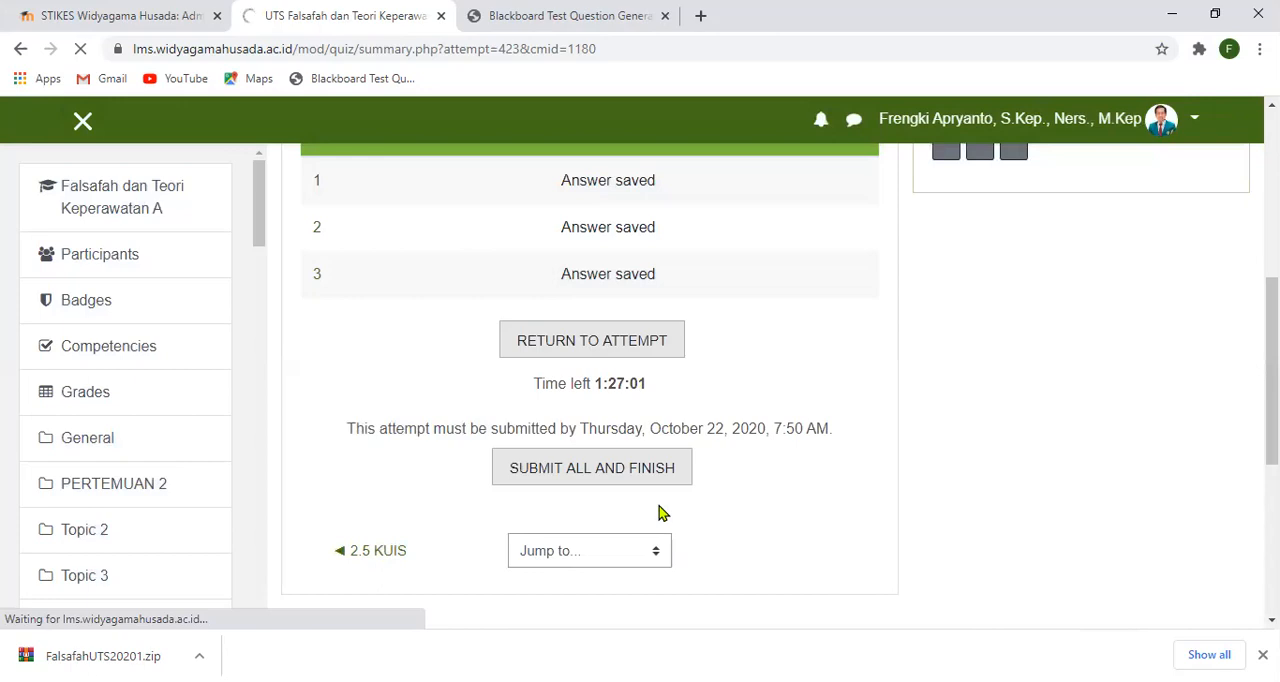
- Look through the submitted answers to all three questions and the attempt's overall points and grade
scroll(727, 389, down, 2)
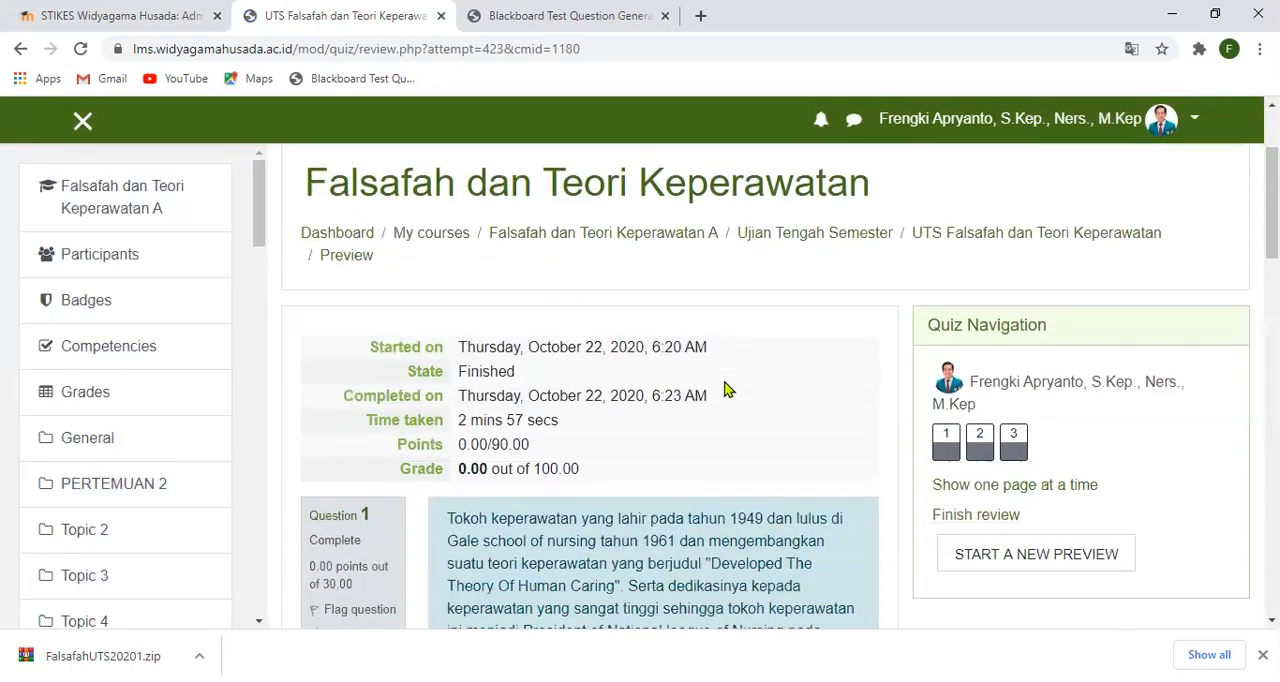
scroll(727, 389, down, 3)
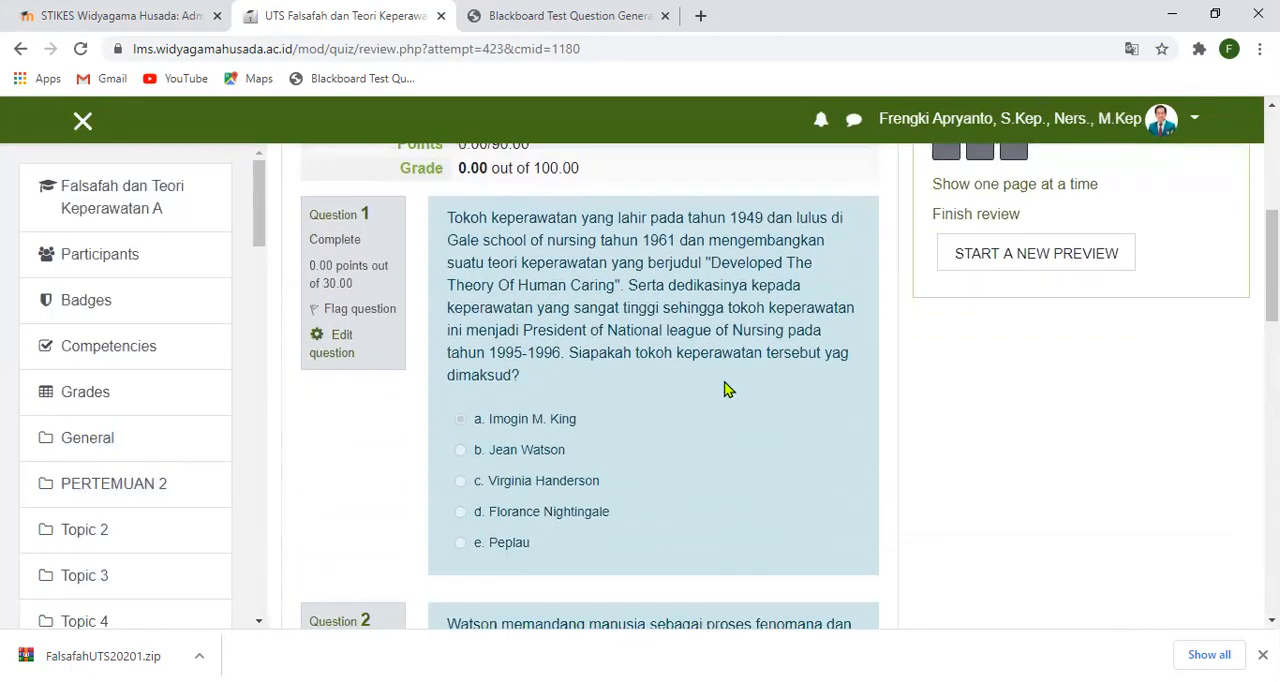
scroll(727, 389, down, 5)
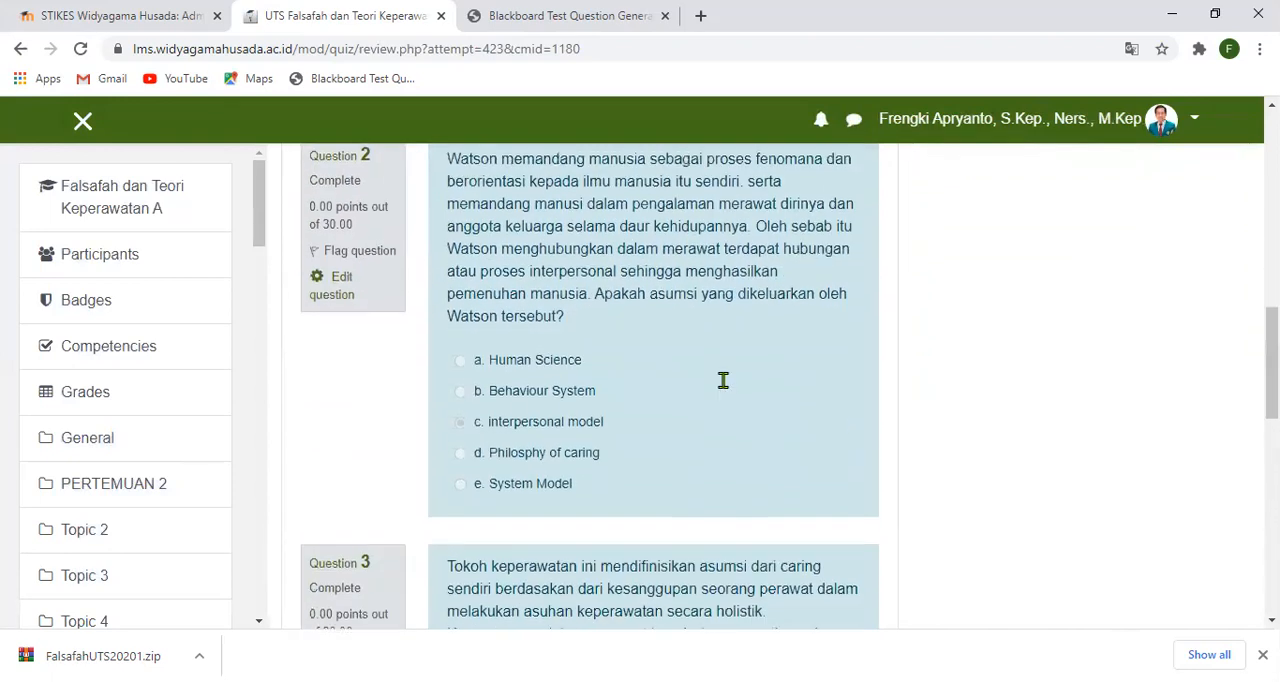
scroll(727, 389, down, 4)
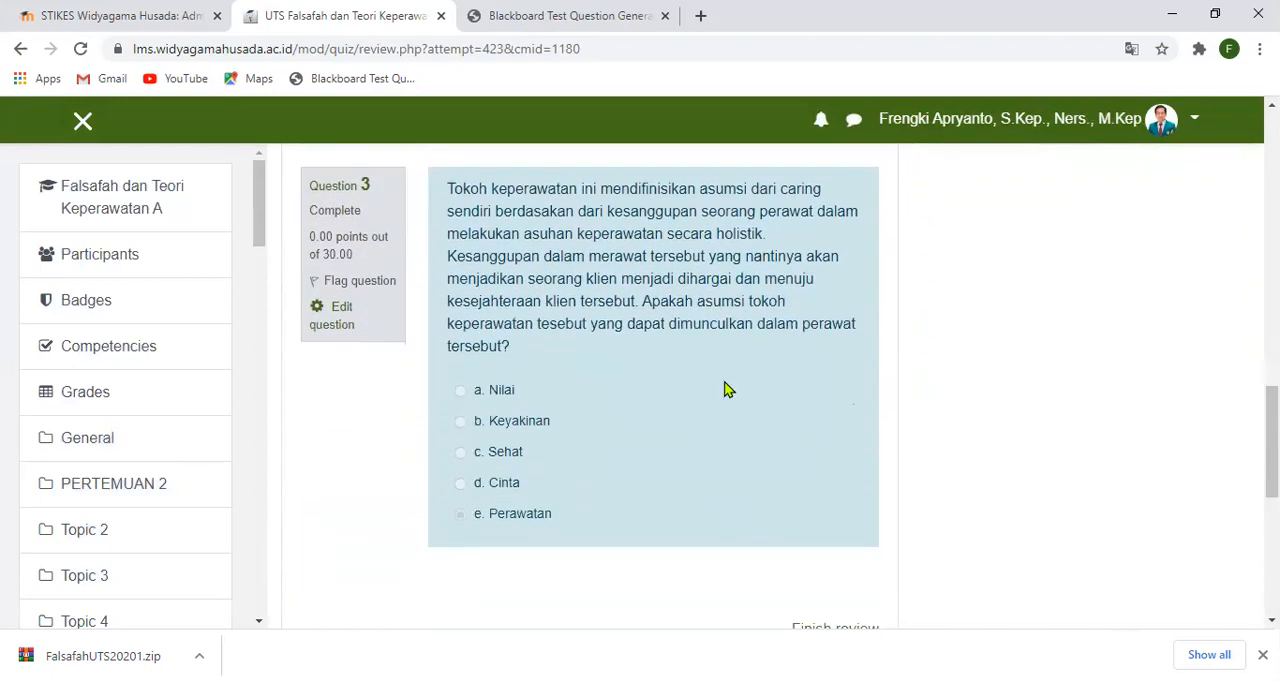
scroll(727, 389, up, 2)
scroll(727, 389, up, 5)
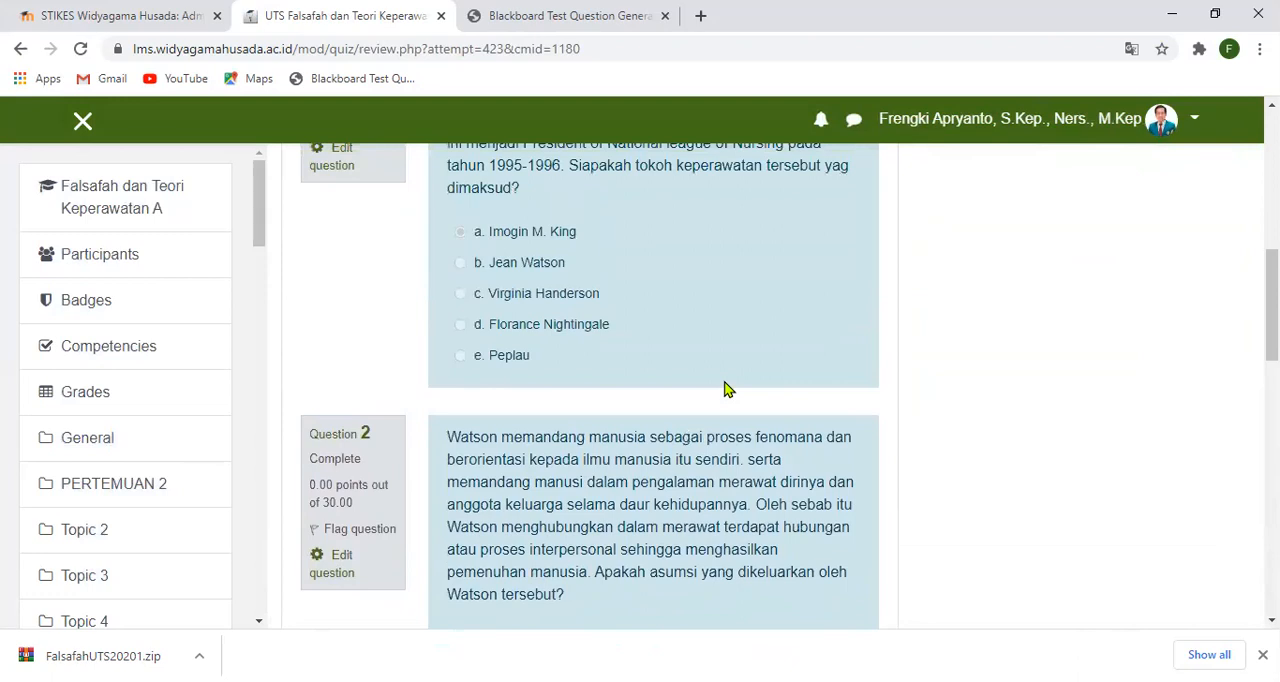
scroll(727, 389, up, 2)
scroll(727, 389, up, 2)
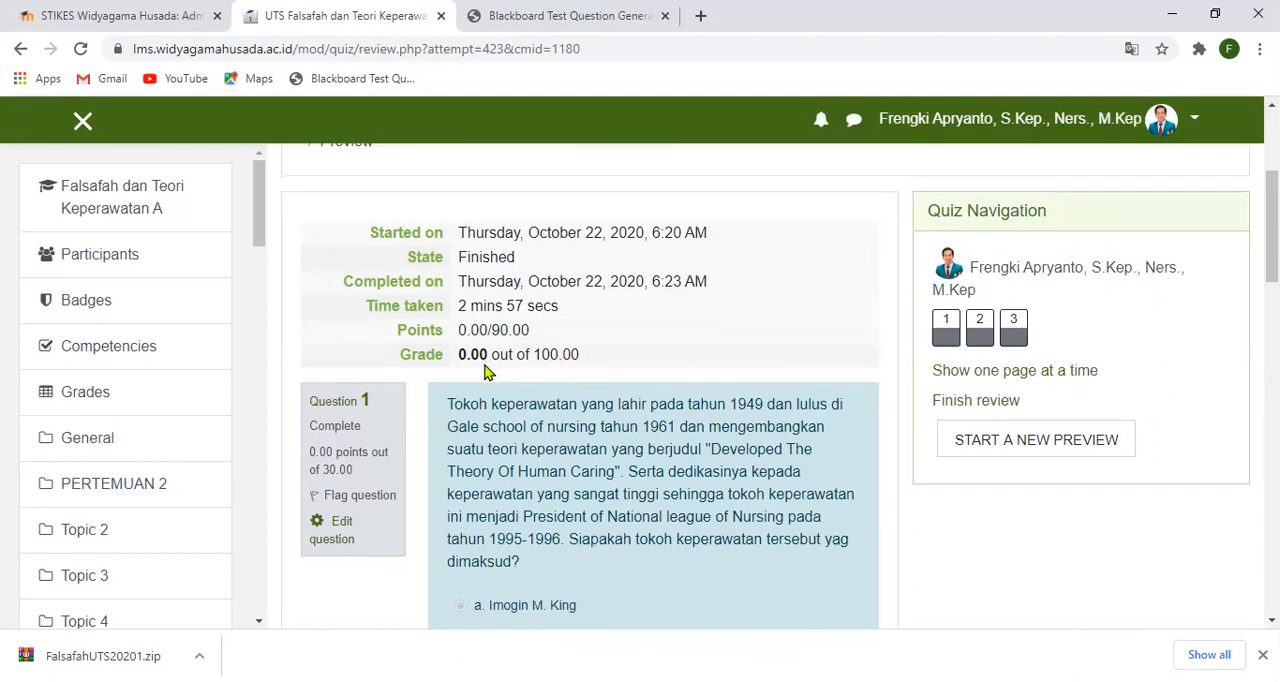
- Examine the points awarded for each question in the attempt review and compare them with the overall grade
scroll(487, 372, down, 1)
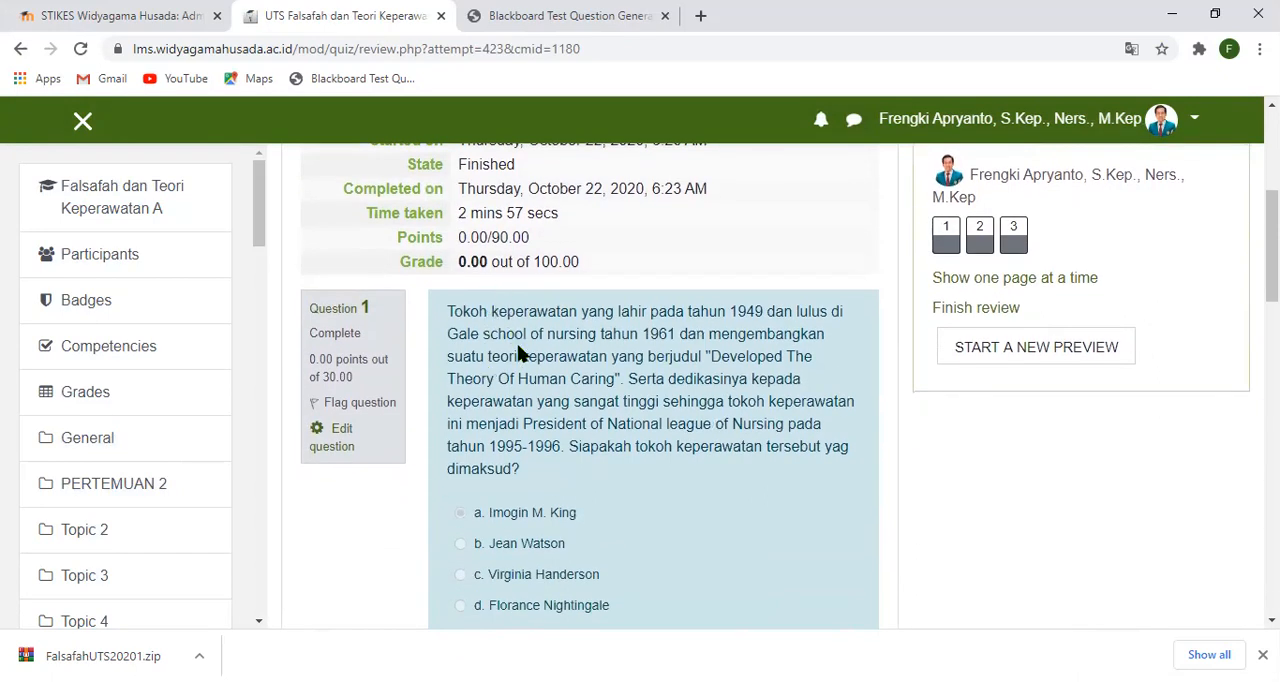
scroll(520, 352, down, 1)
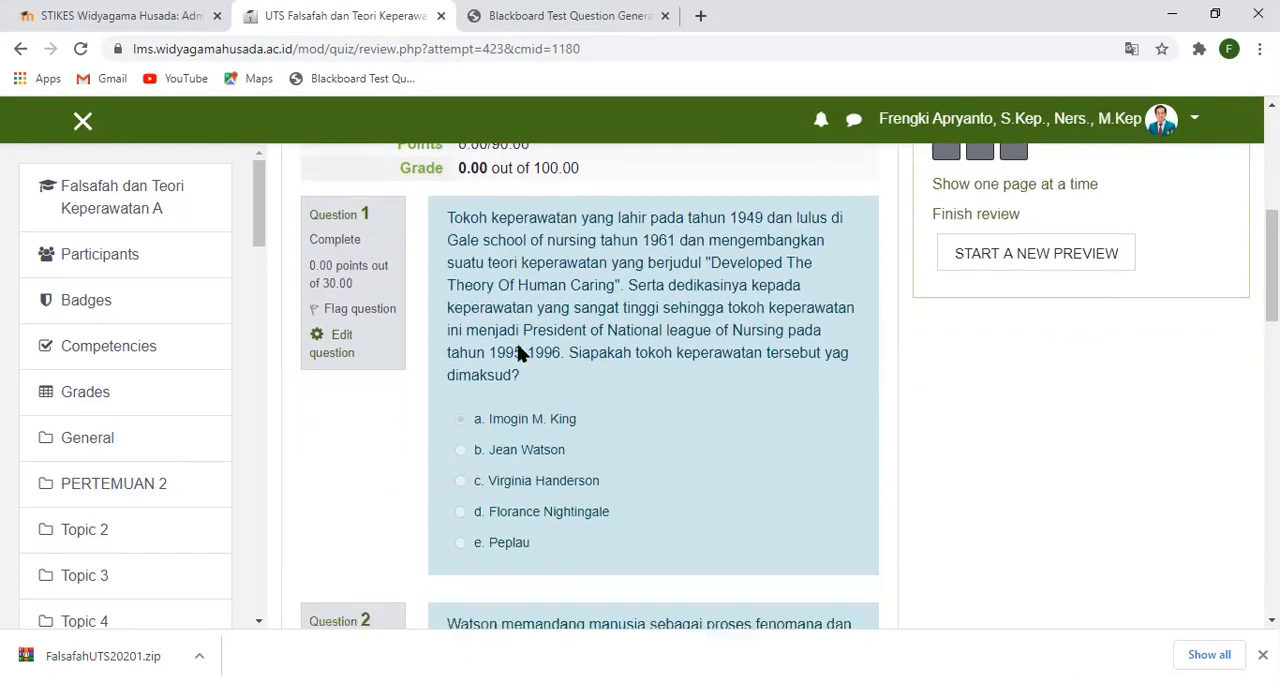
scroll(567, 425, down, 3)
scroll(565, 425, down, 2)
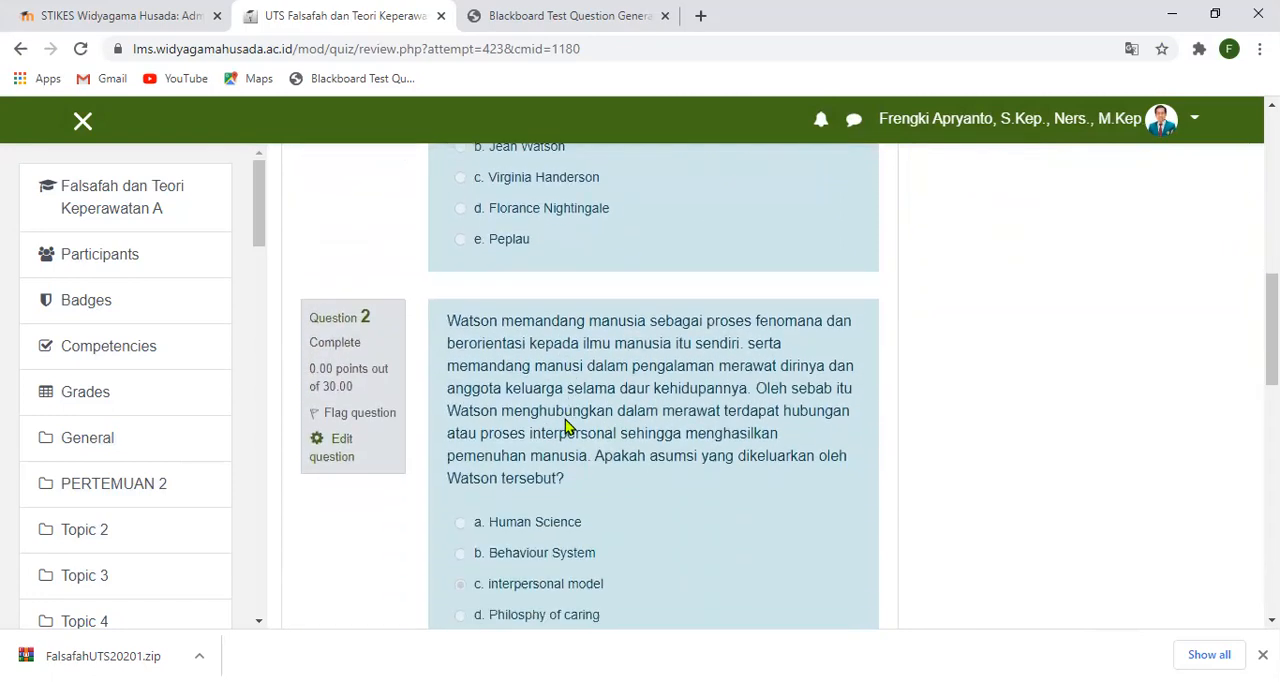
scroll(566, 425, down, 2)
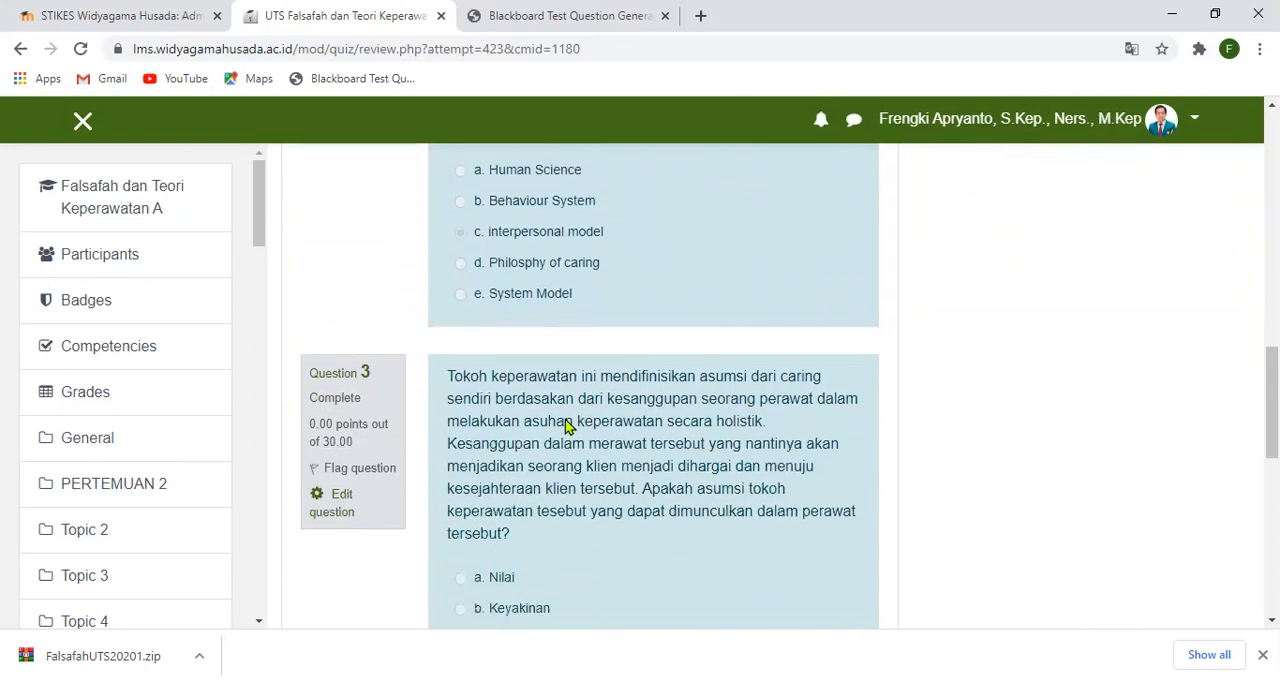
scroll(563, 423, down, 2)
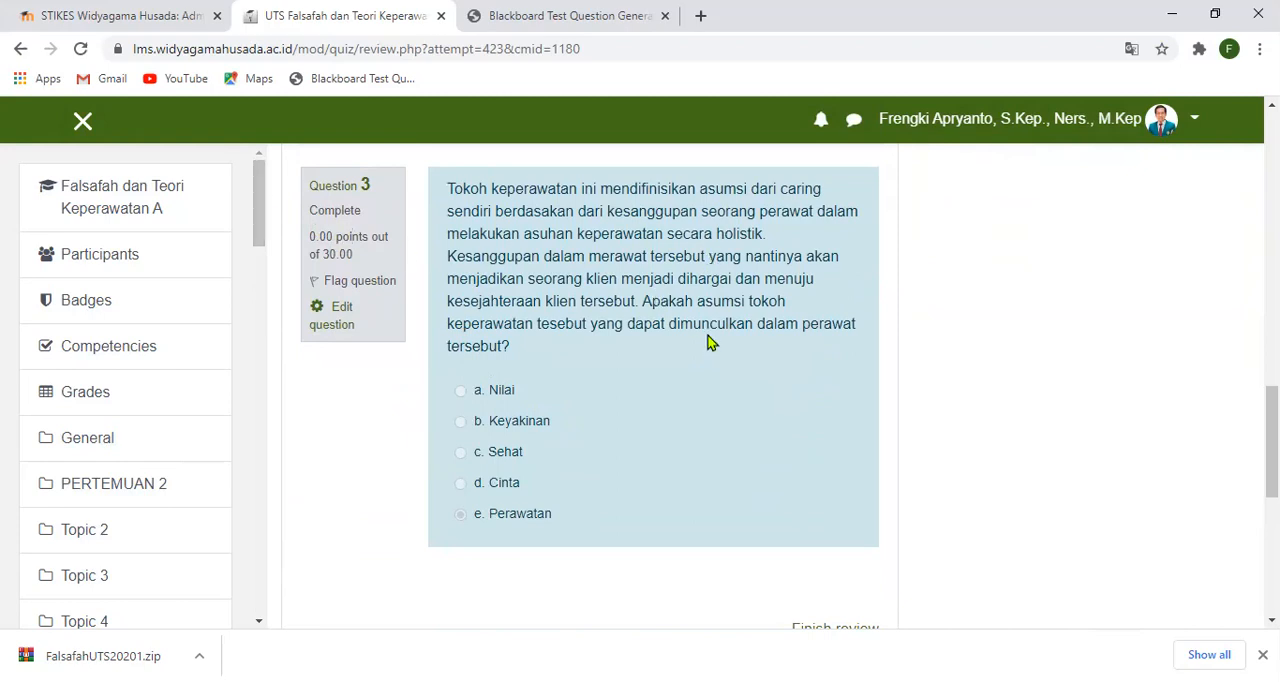
scroll(797, 374, down, 3)
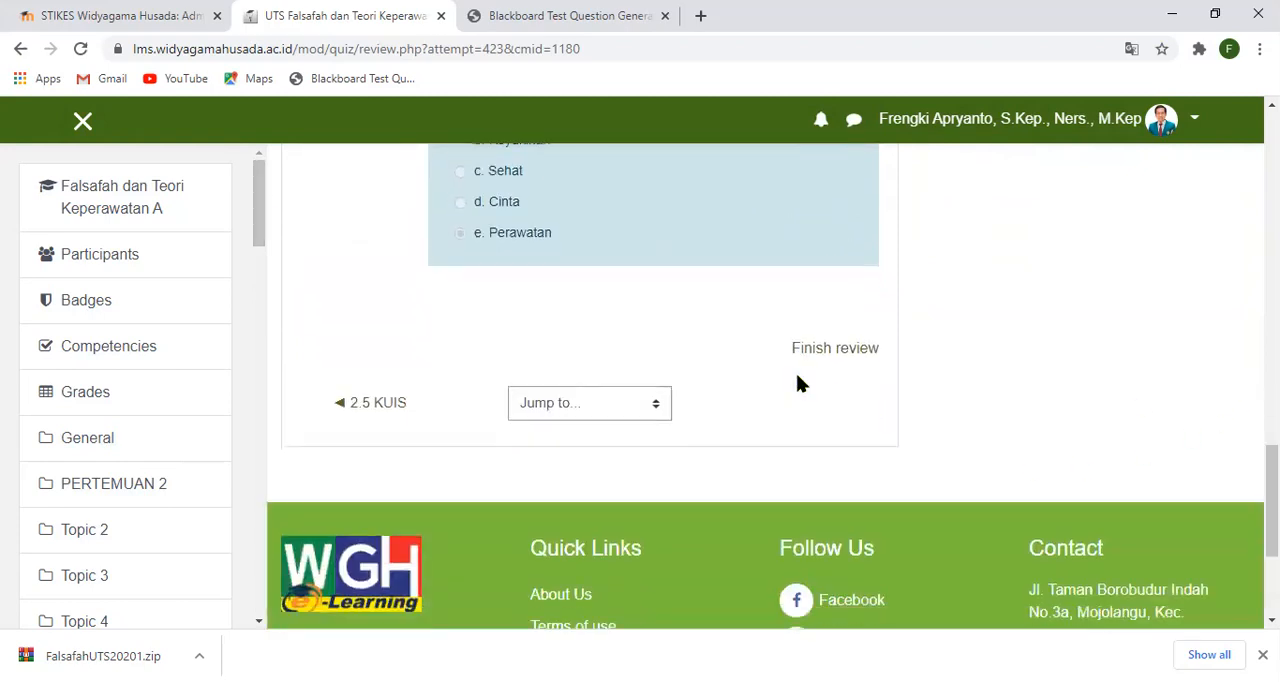
scroll(797, 383, up, 4)
scroll(797, 380, down, 3)
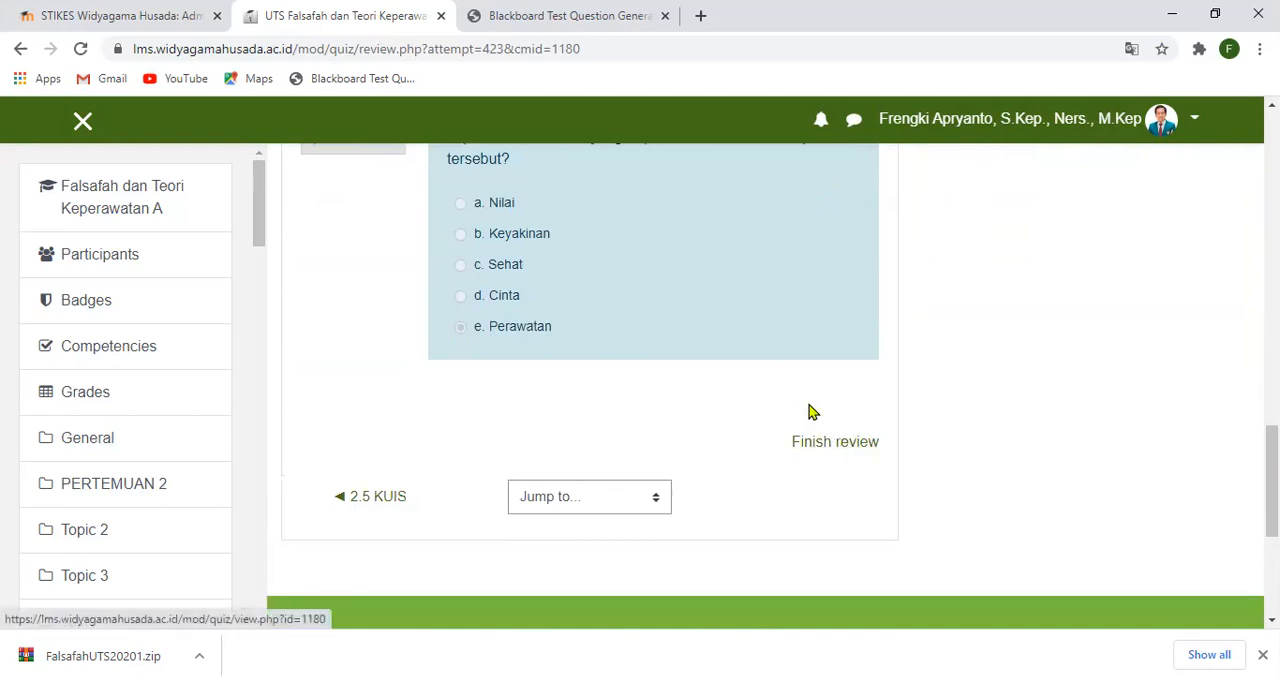
scroll(760, 368, up, 8)
scroll(757, 367, up, 5)
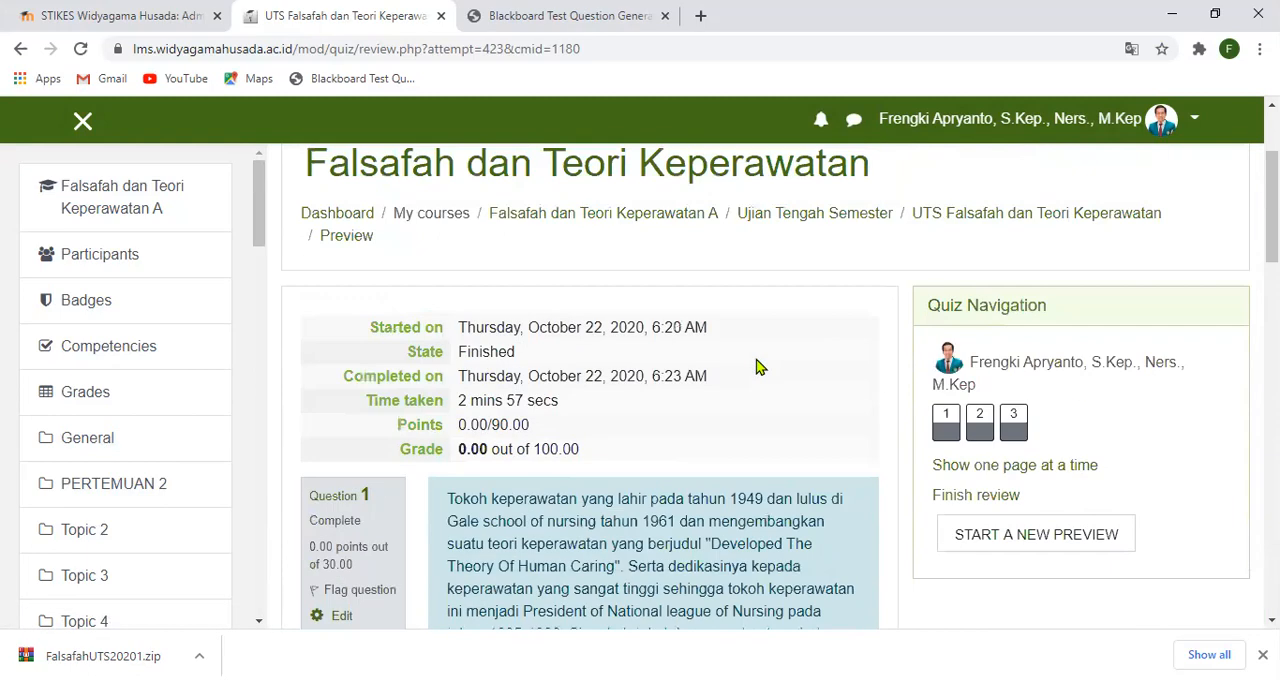
scroll(669, 425, down, 2)
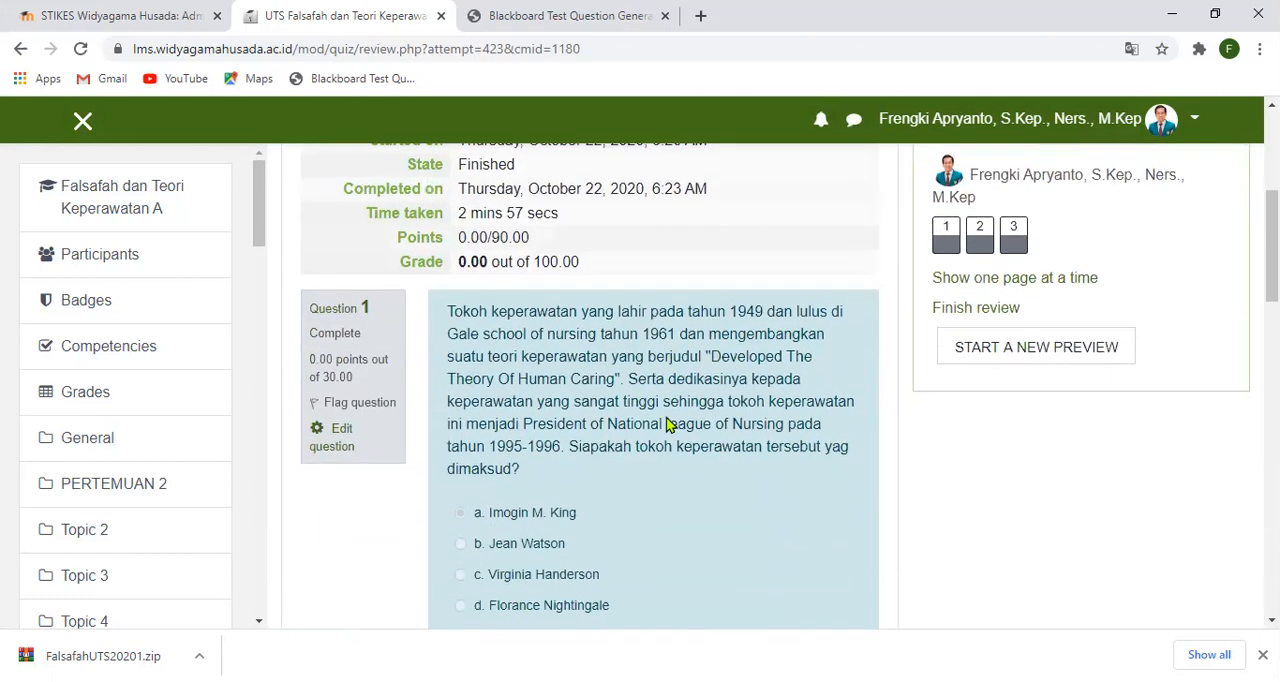
scroll(667, 415, down, 3)
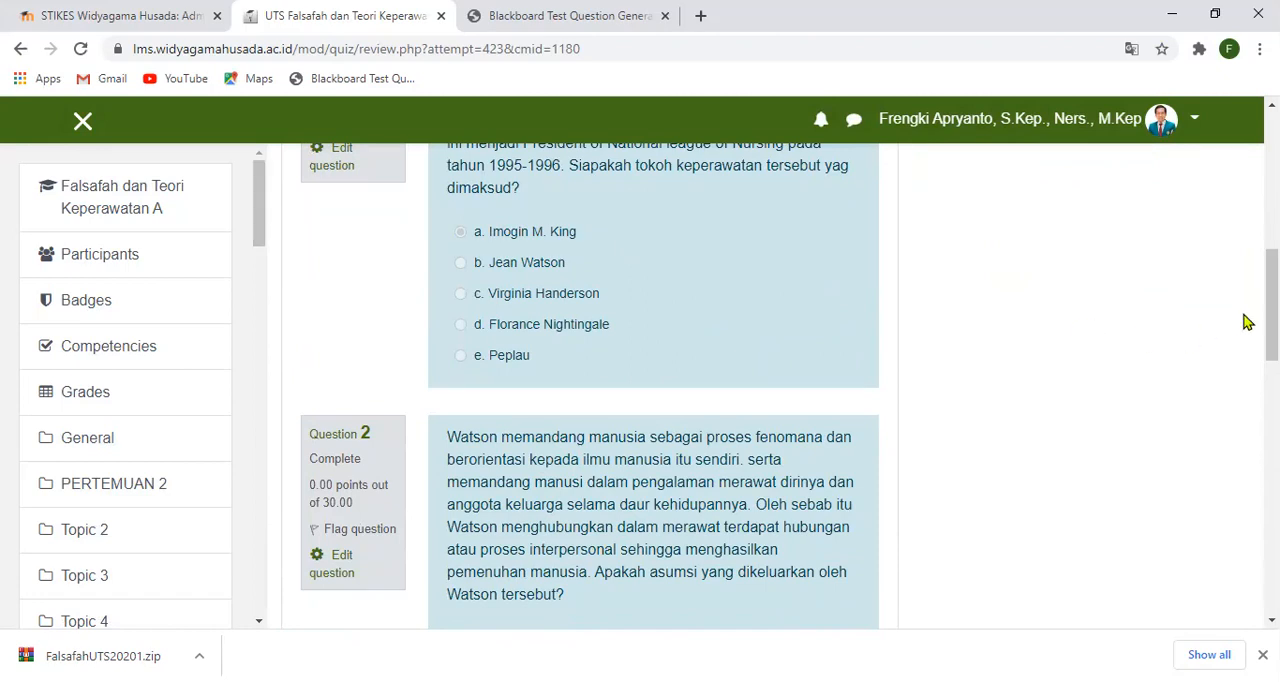
scroll(363, 234, up, 3)
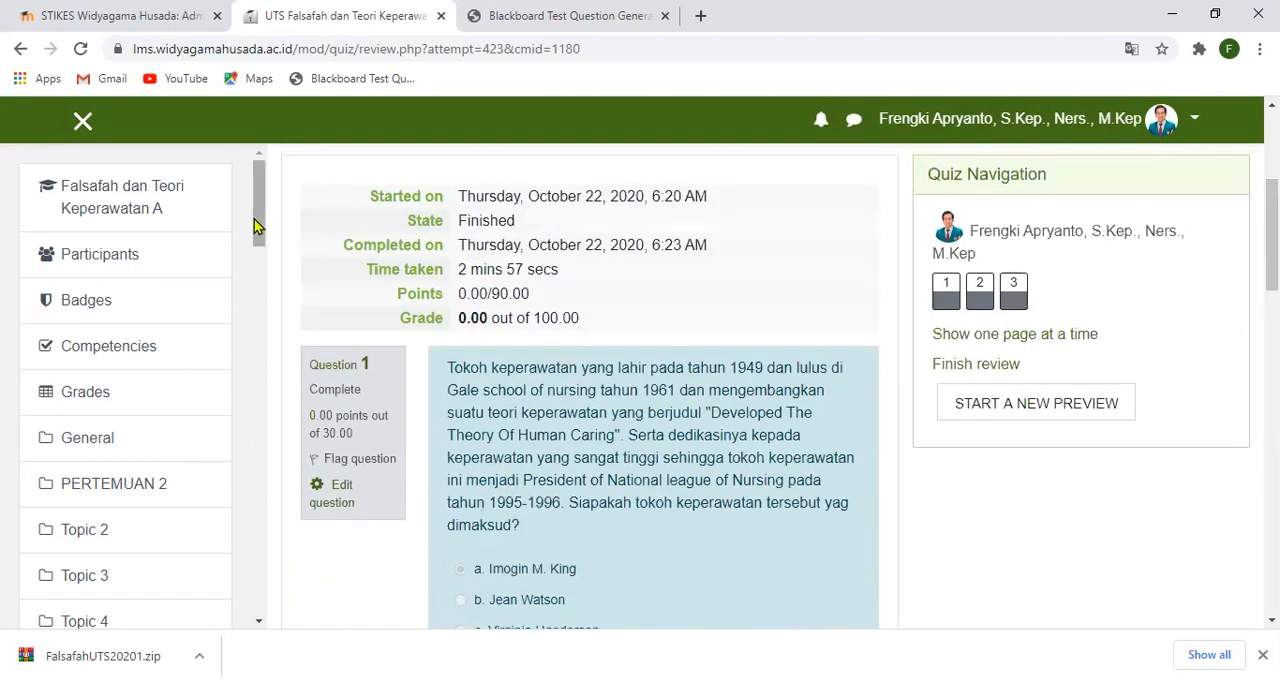
- Return to the Falsafah dan Teori Keperawatan A course page and locate the Ujian Tengah Semester section
click(127, 196)
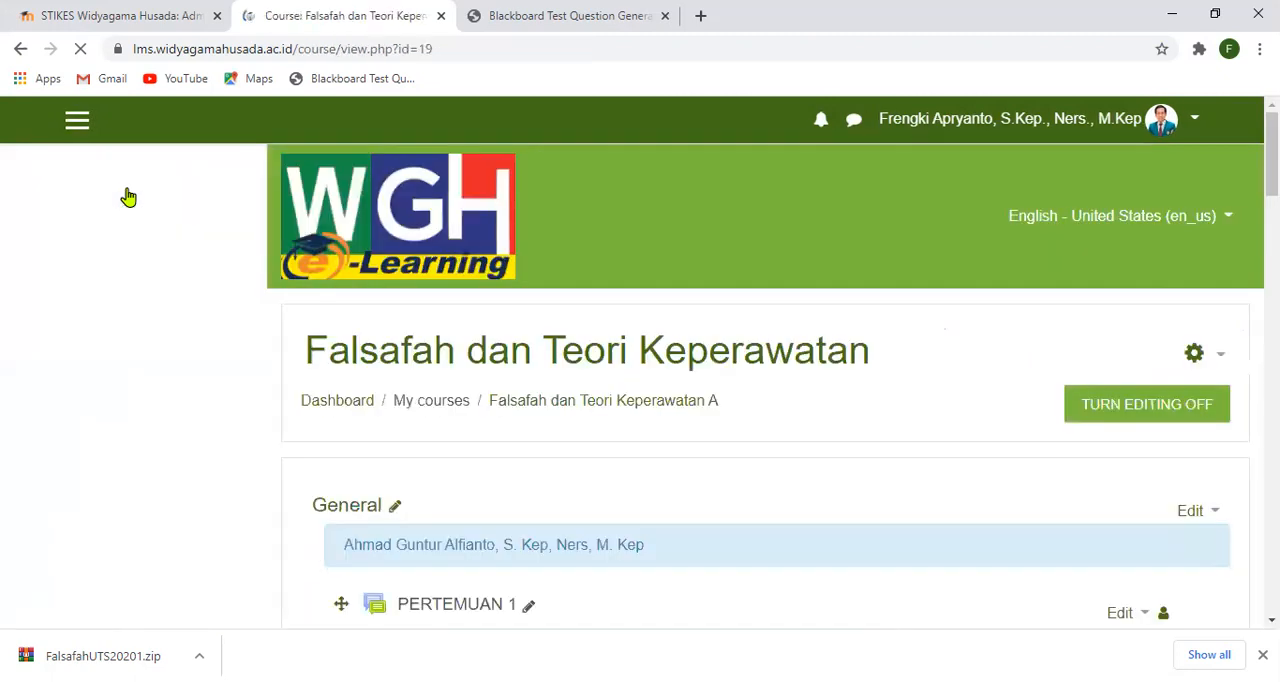
scroll(414, 411, down, 10)
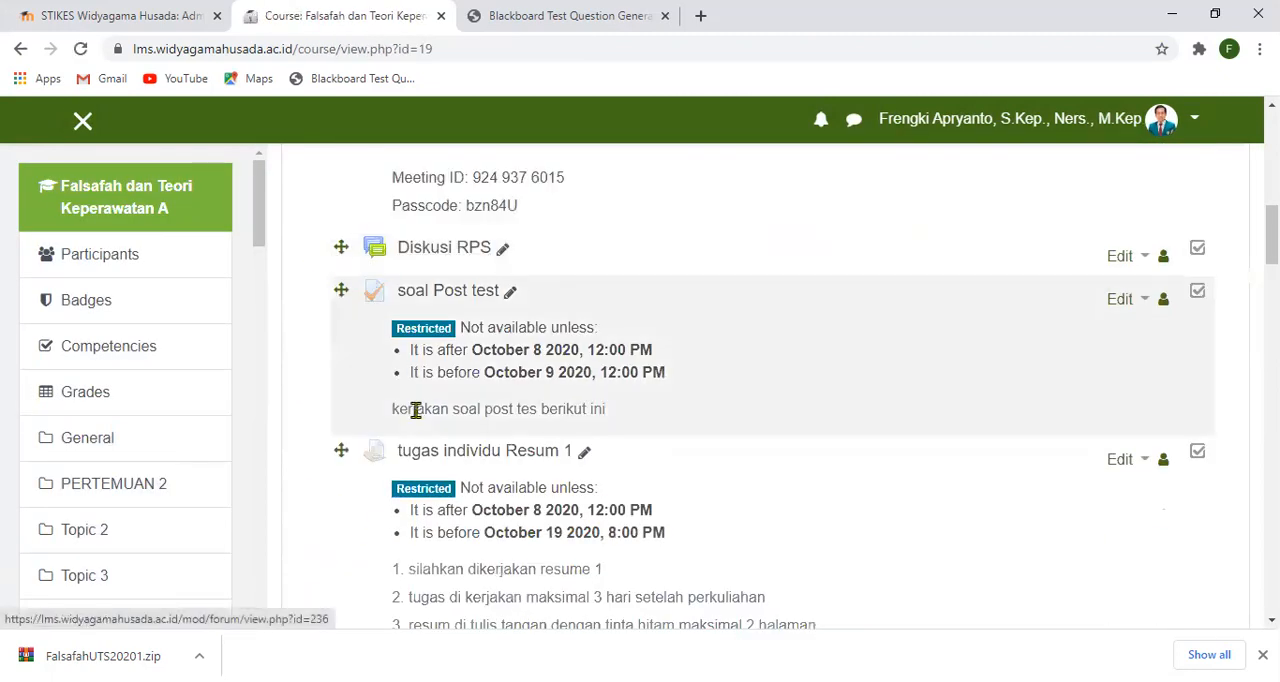
scroll(418, 418, down, 7)
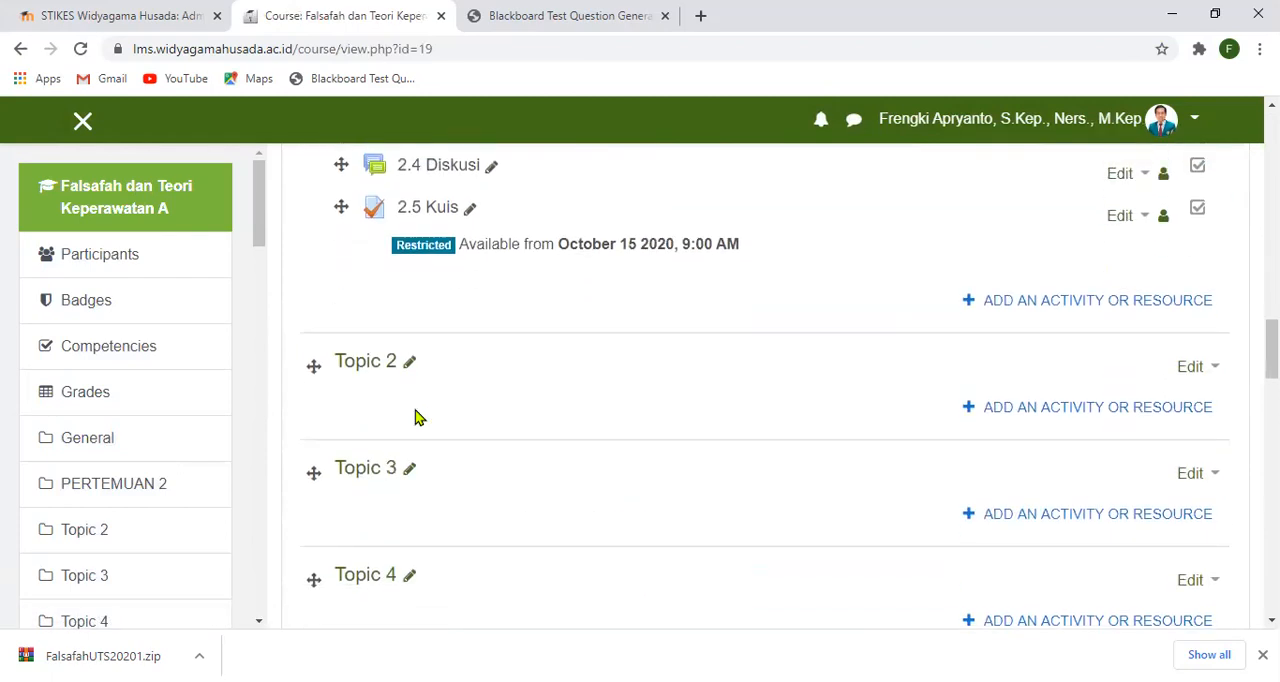
scroll(418, 418, down, 7)
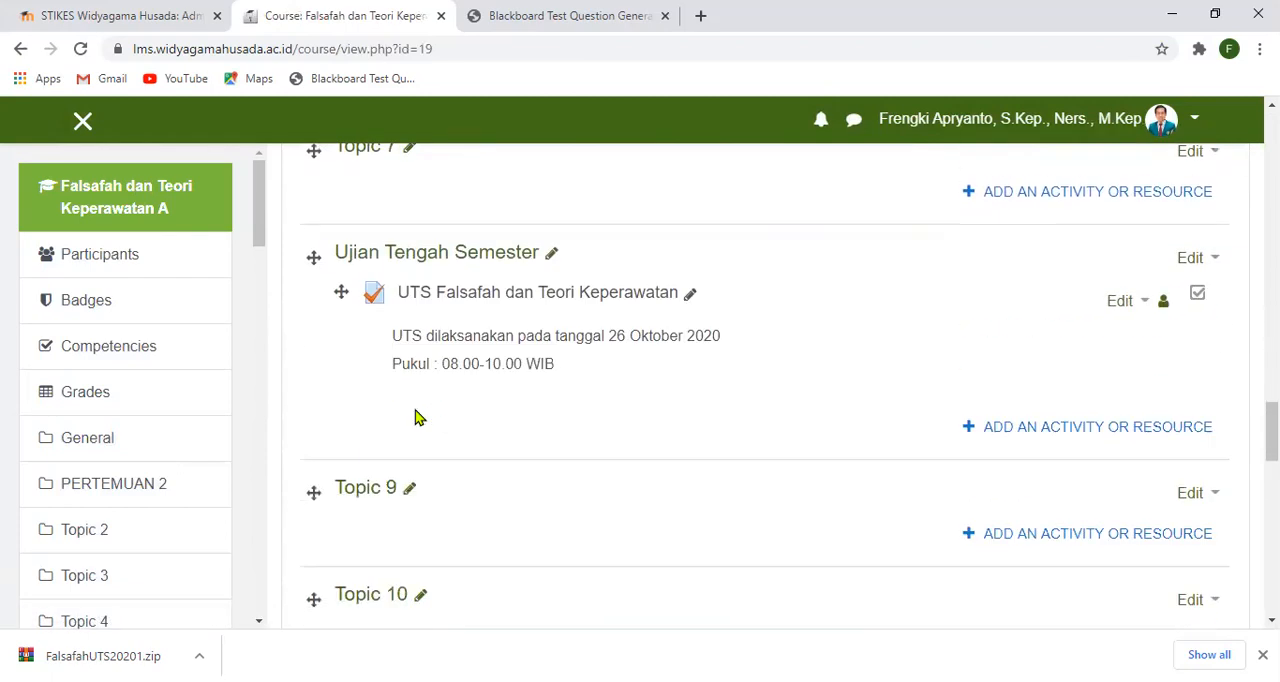
- Try to rename the Topic 9 section as Ujian Tengah Semester
click(410, 488)
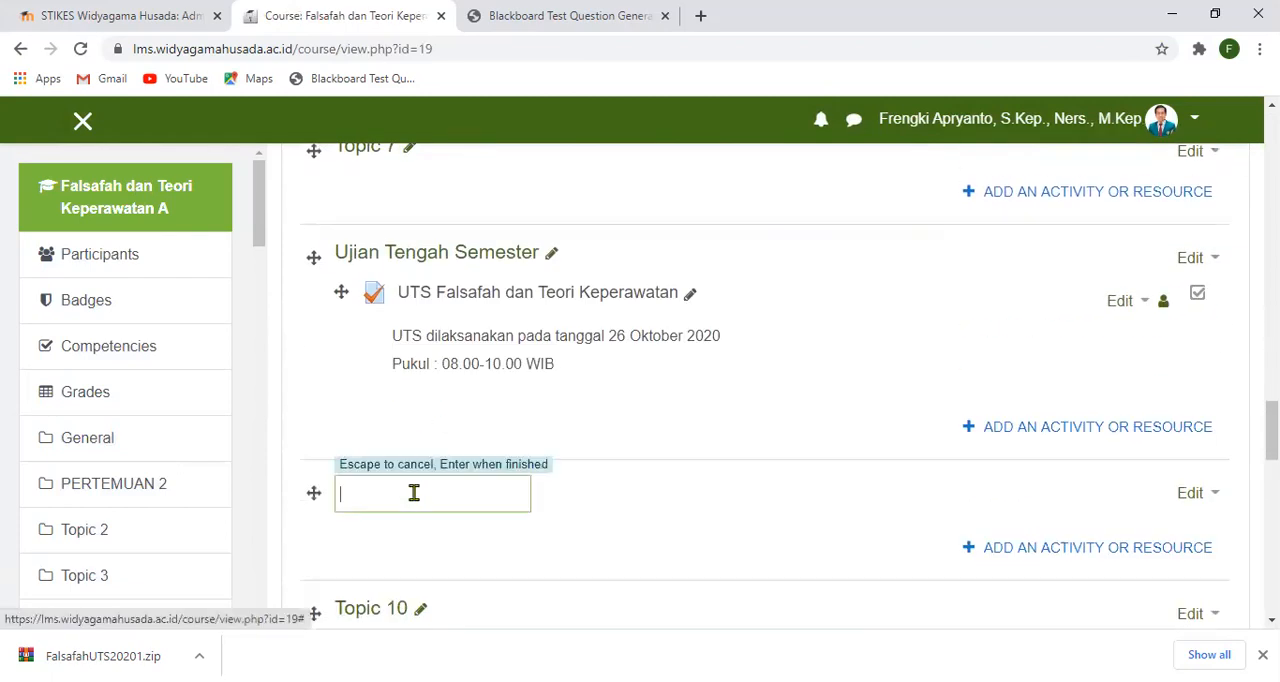
text(UTS)
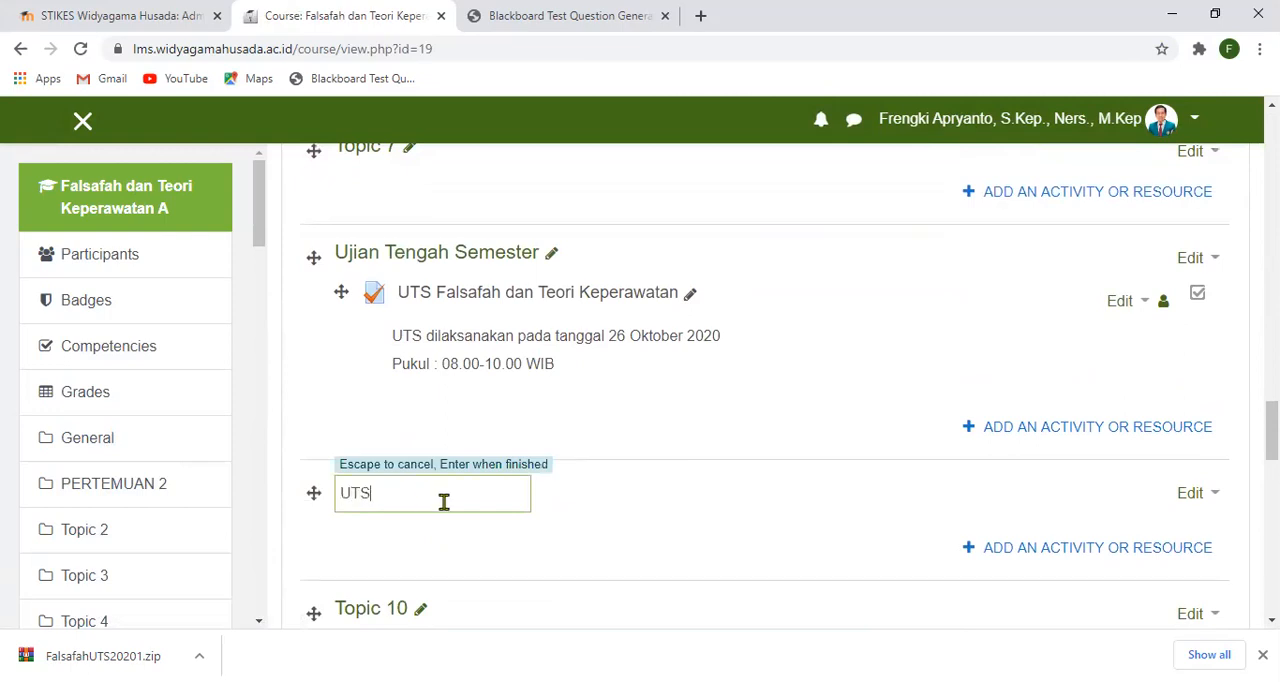
key(BackSpace)
key(BackSpace)
key(BackSpace)
key(BackSpace)
text(jian Tengah Semester)
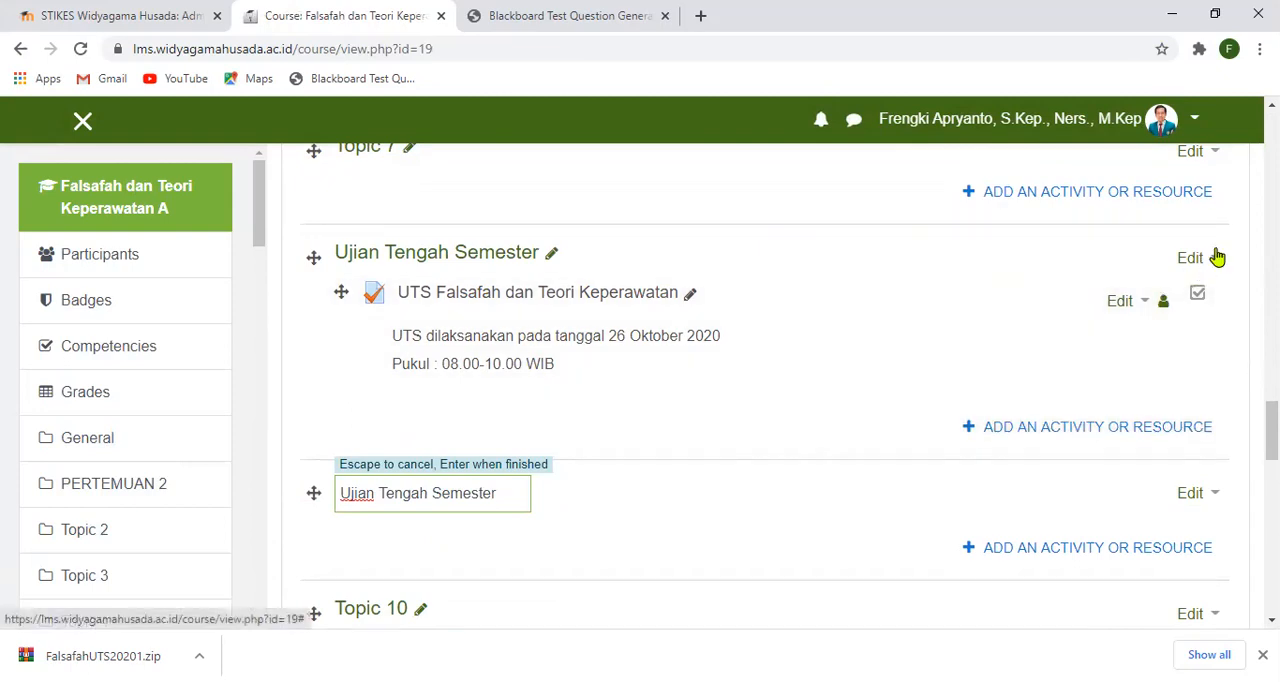
- Delete the Ujian Tengah Semester topic together with its UTS quiz
click(1216, 257)
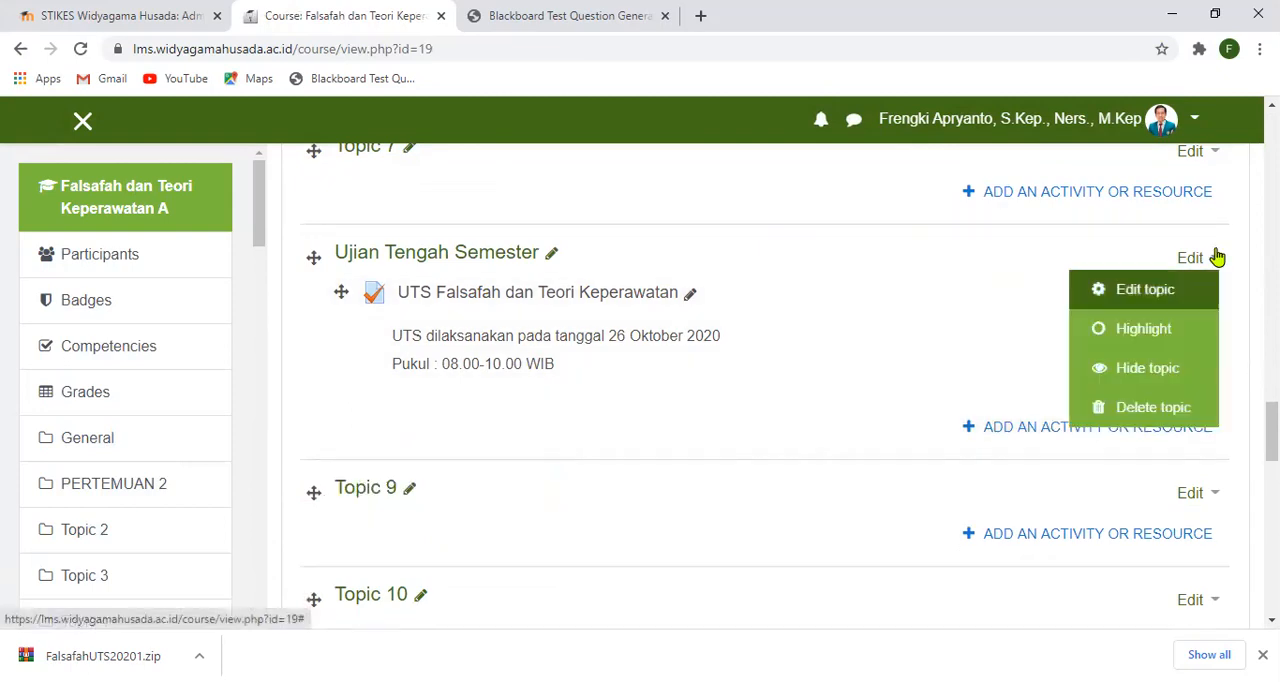
click(1152, 410)
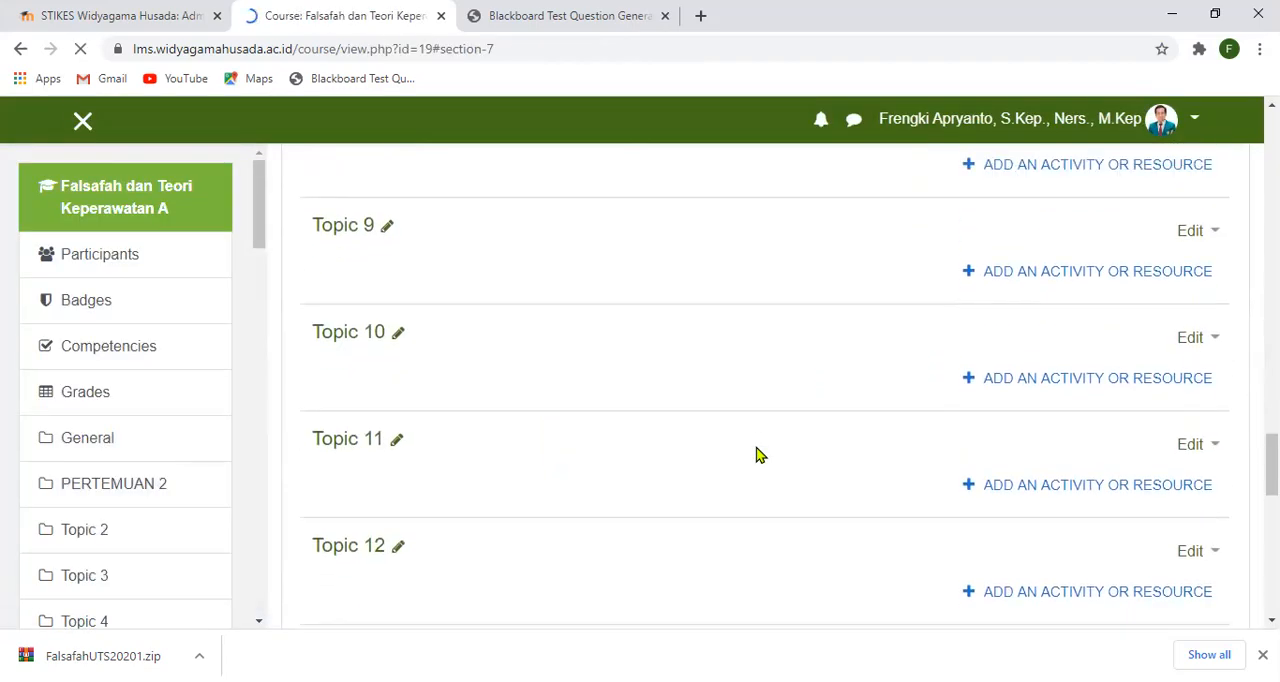
- Rename the Topic 8 section as UJIAN TENGAH SEMESTER
scroll(757, 447, up, 2)
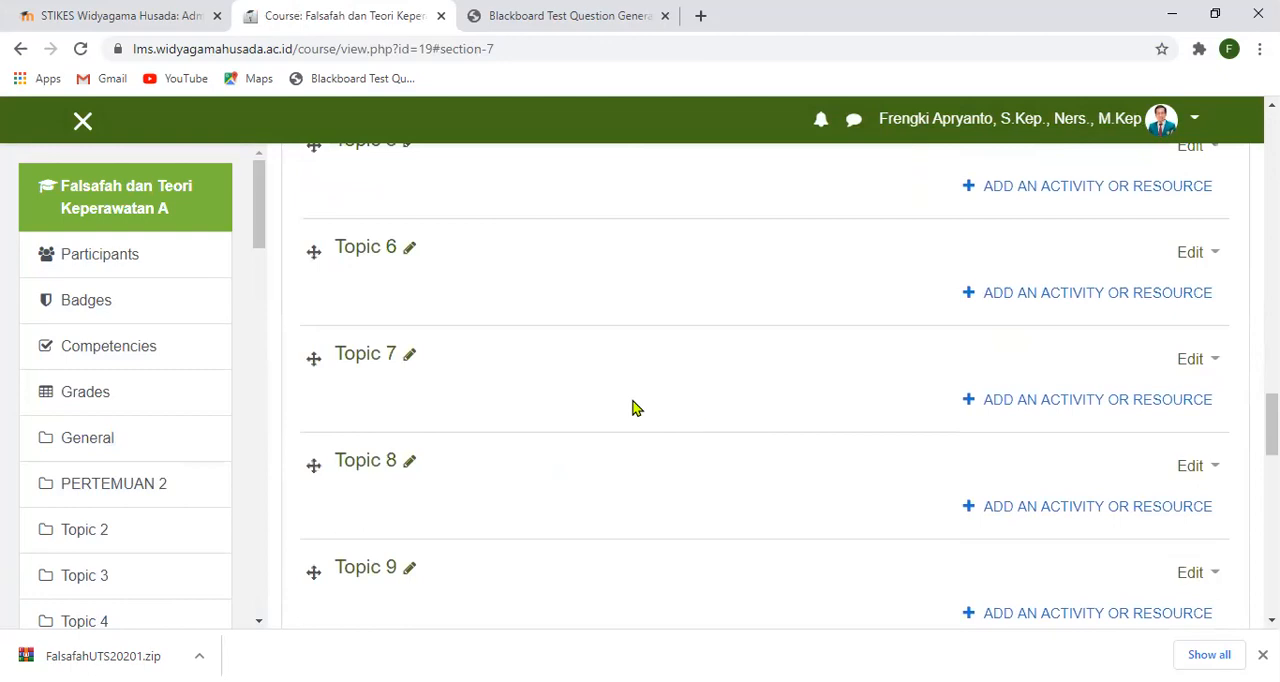
click(405, 462)
text(U)
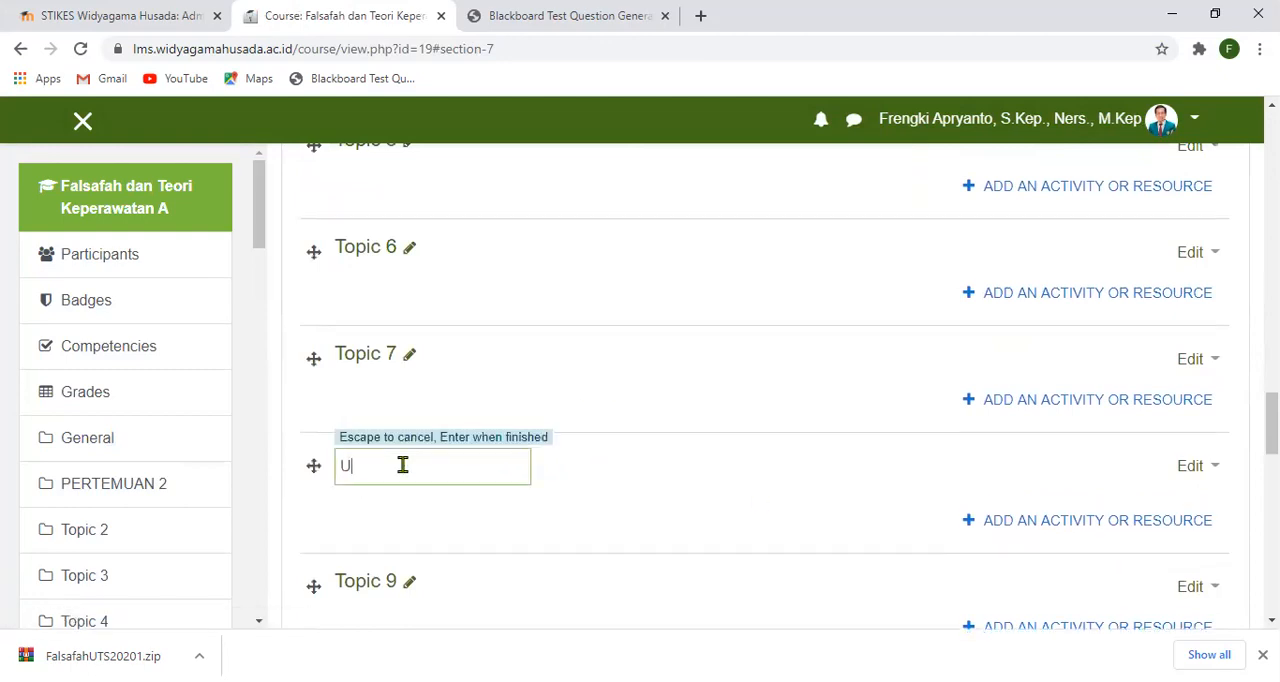
text(JIAN TENGAH SEMESTER)
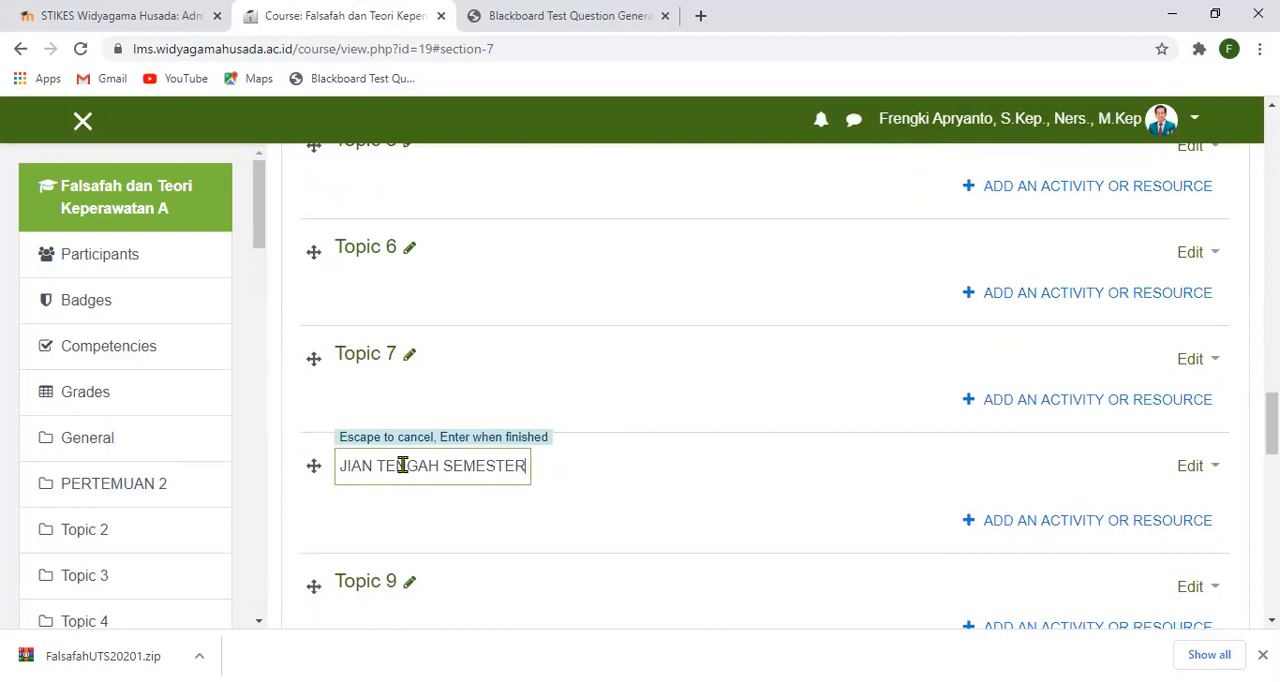
key(Return)
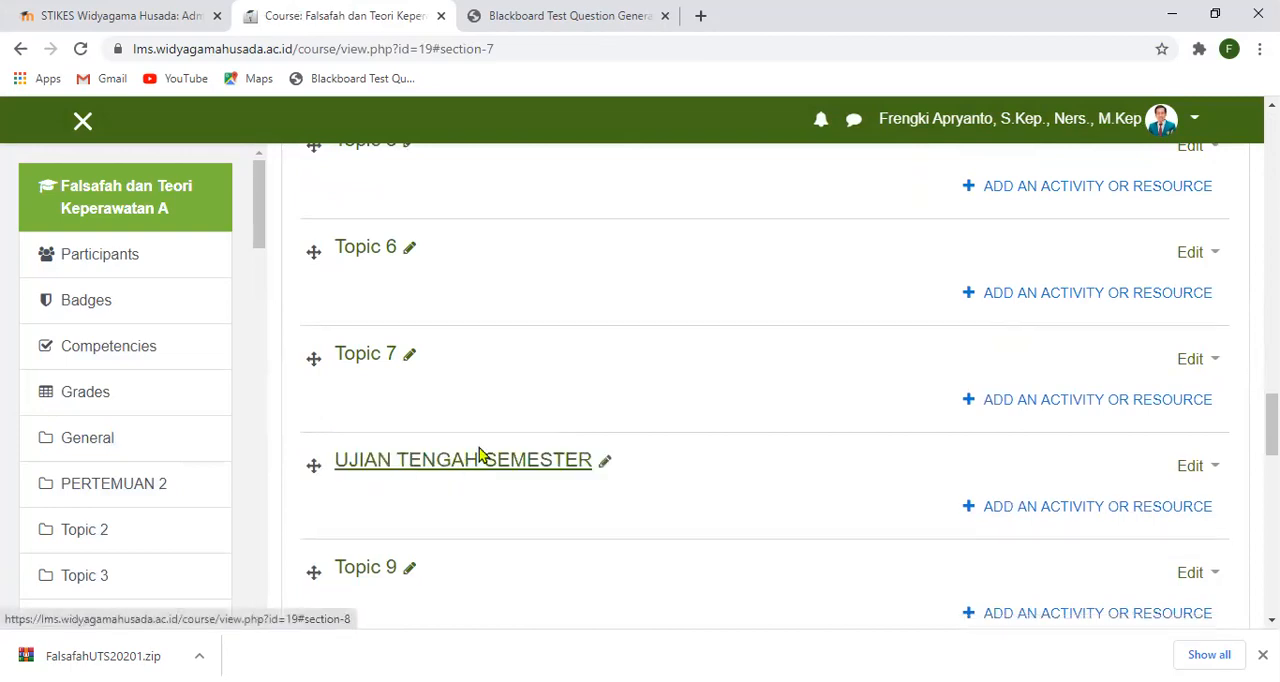
- Add a new Quiz activity to the UJIAN TENGAH SEMESTER section
click(1029, 510)
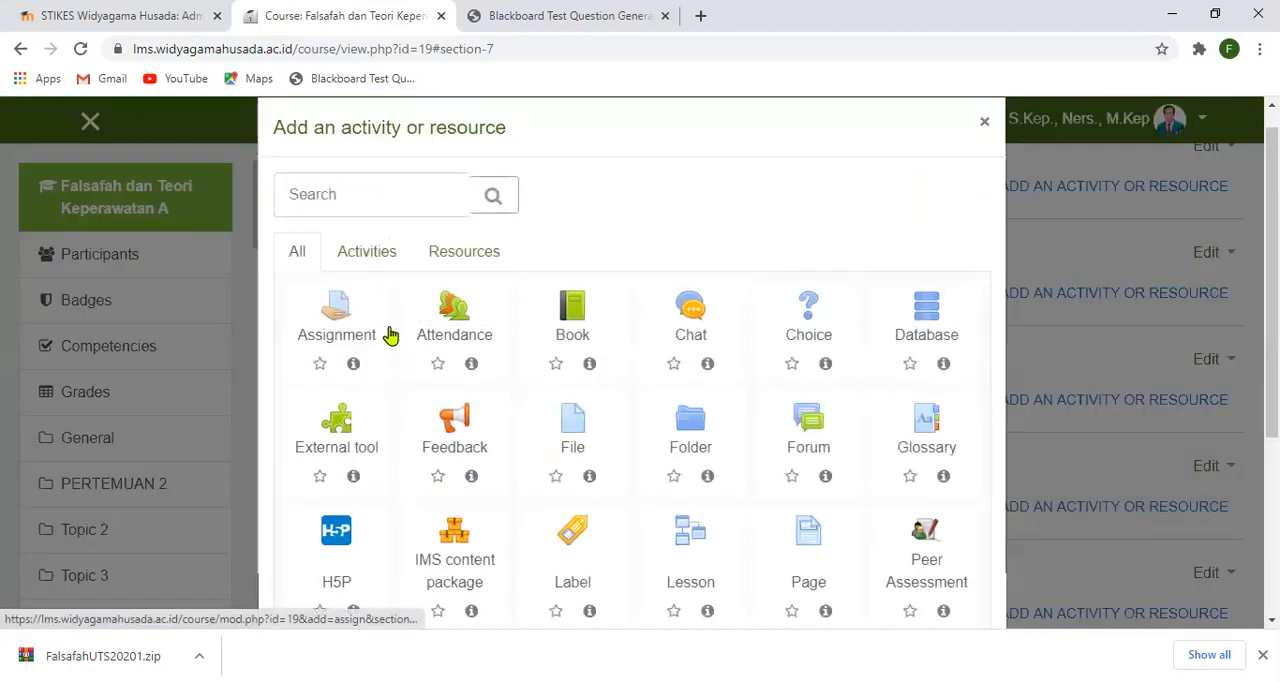
scroll(471, 443, down, 3)
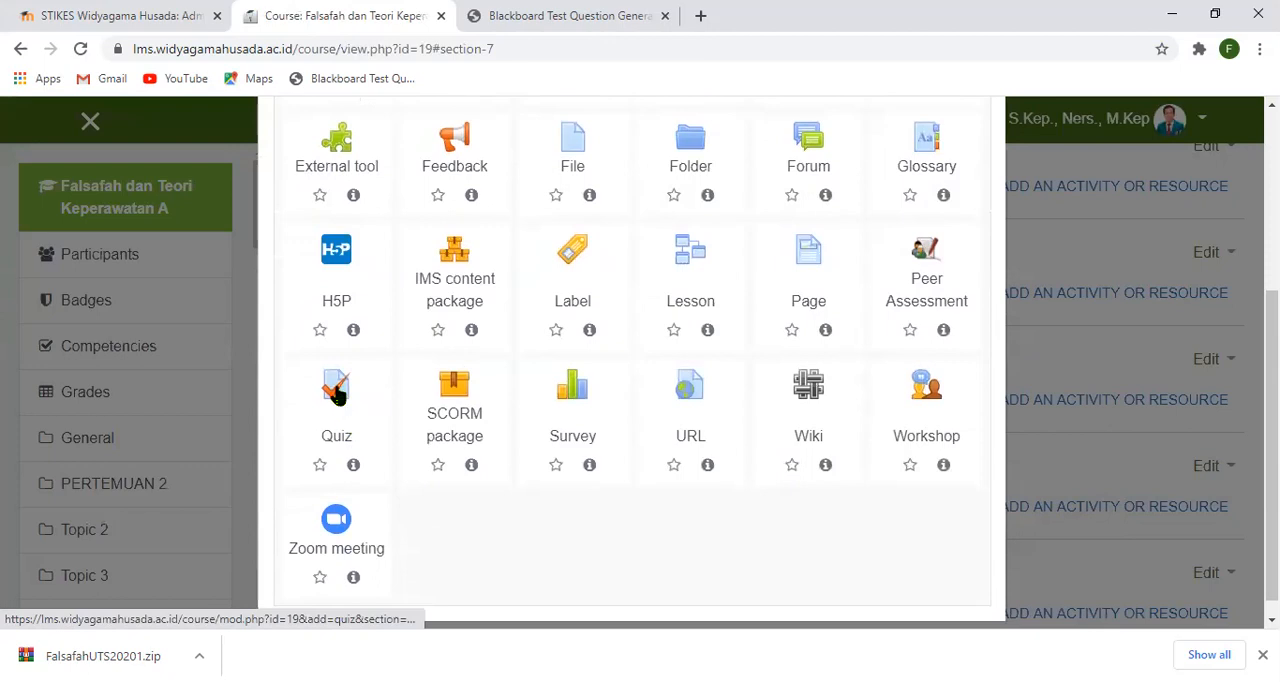
click(337, 395)
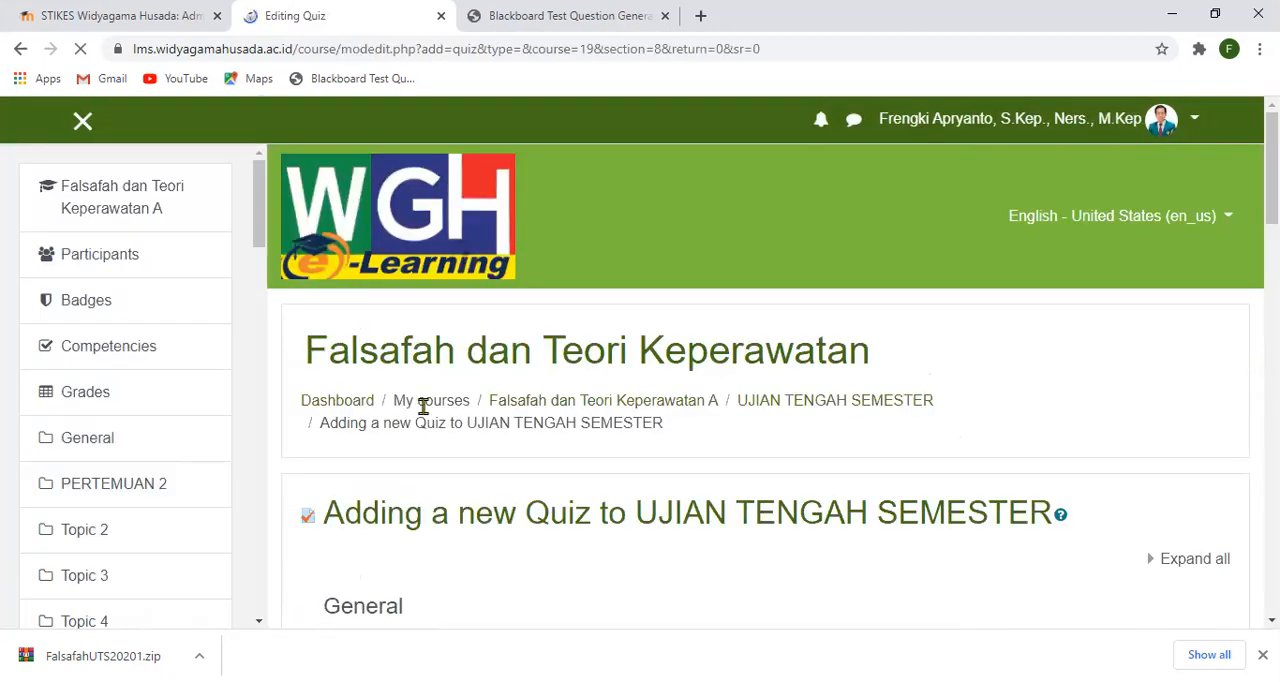
- Name the new quiz UTS Falsafah dan Teori Keperawatan
scroll(424, 406, down, 3)
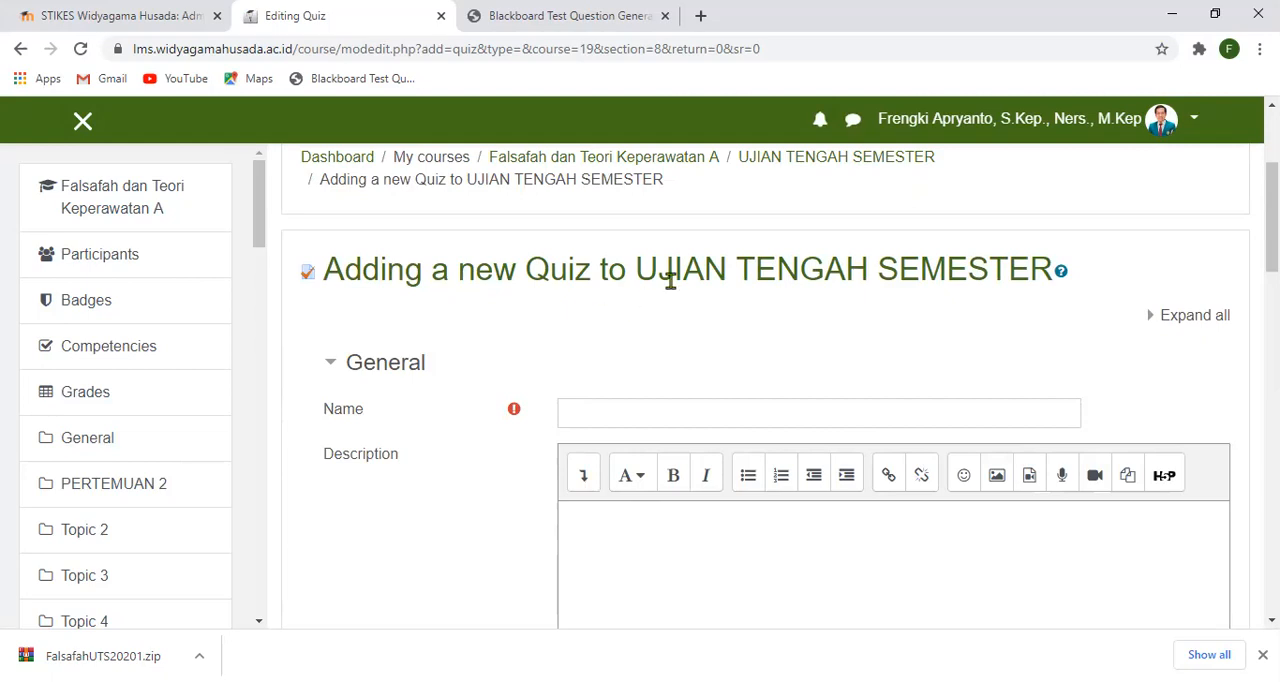
click(655, 413)
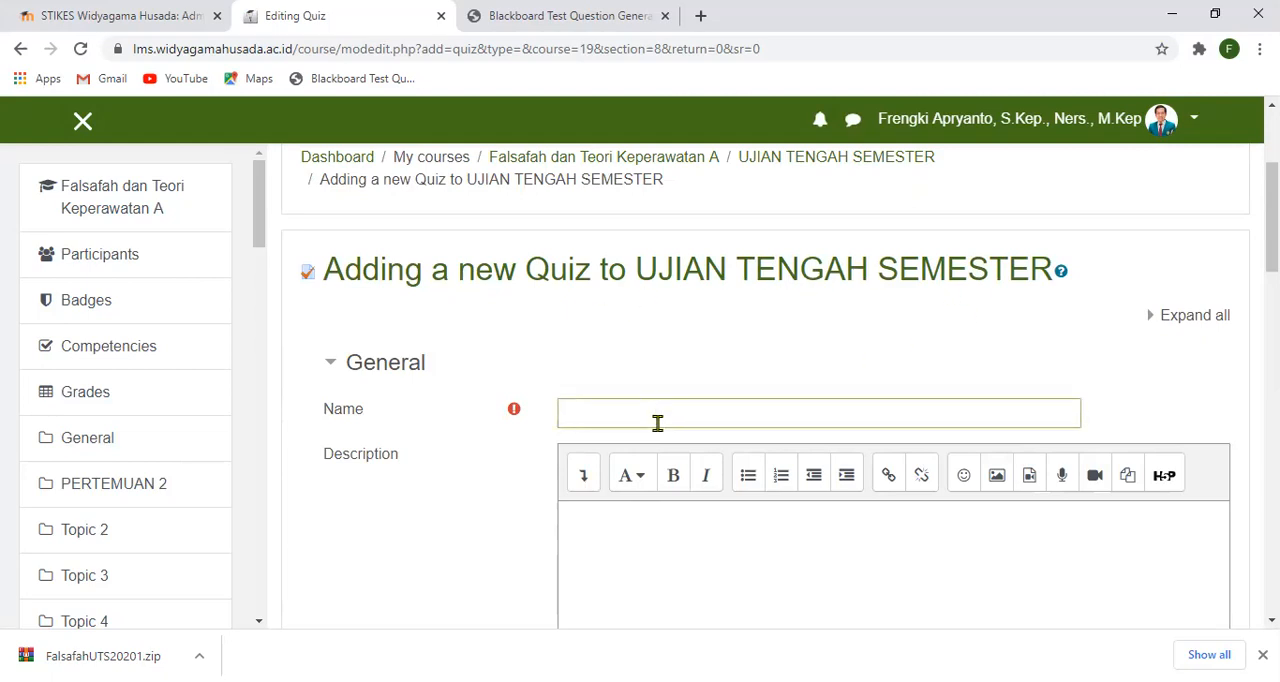
text(UTS Falsafah)
scroll(794, 446, down, 3)
text(dan Teori)
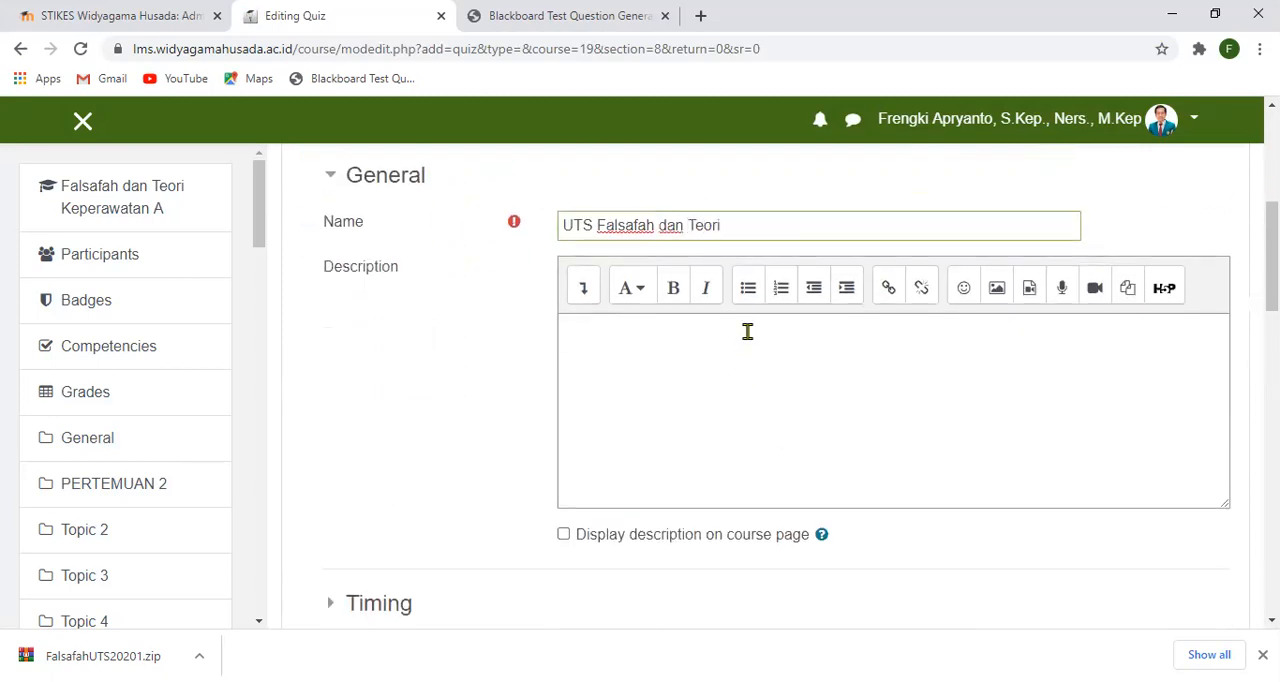
text( Keperawatan)
- Describe the quiz as "Ujian berlangsung tanggal 26 Oktober 2020 pukul 08.00-10.00 WIB" and have the description displayed on the course page
click(731, 366)
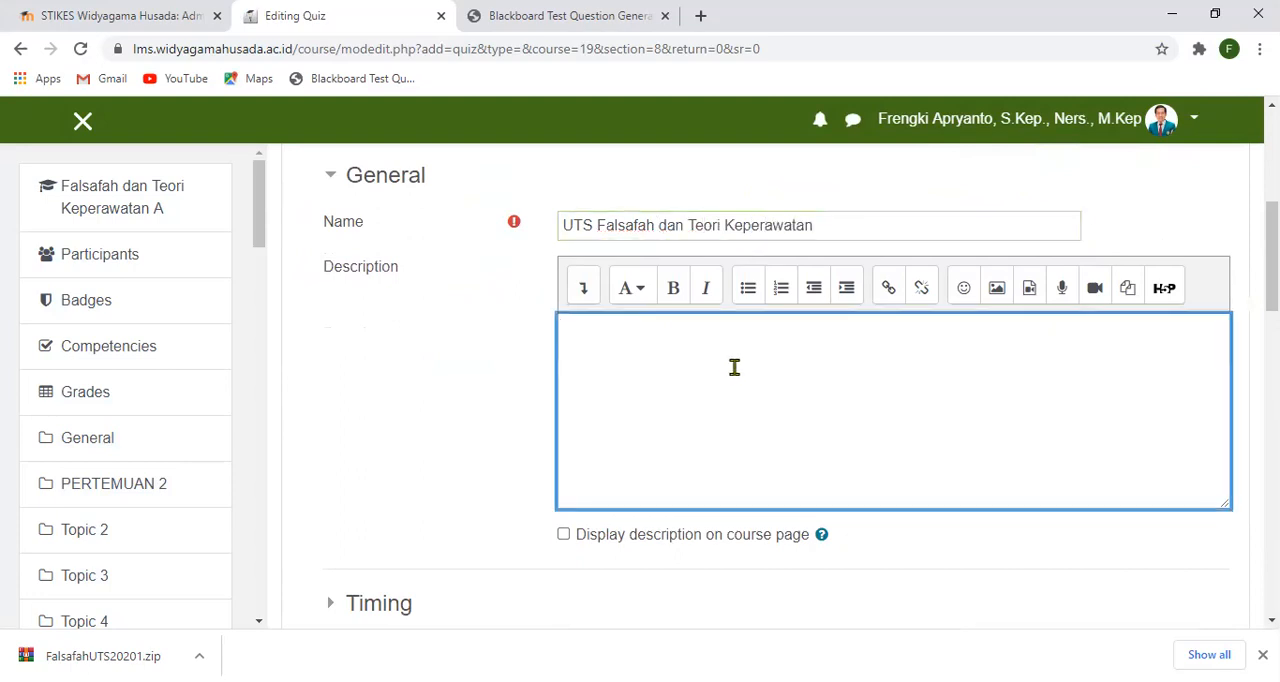
click(565, 534)
click(618, 369)
text(Ujian beralngs)
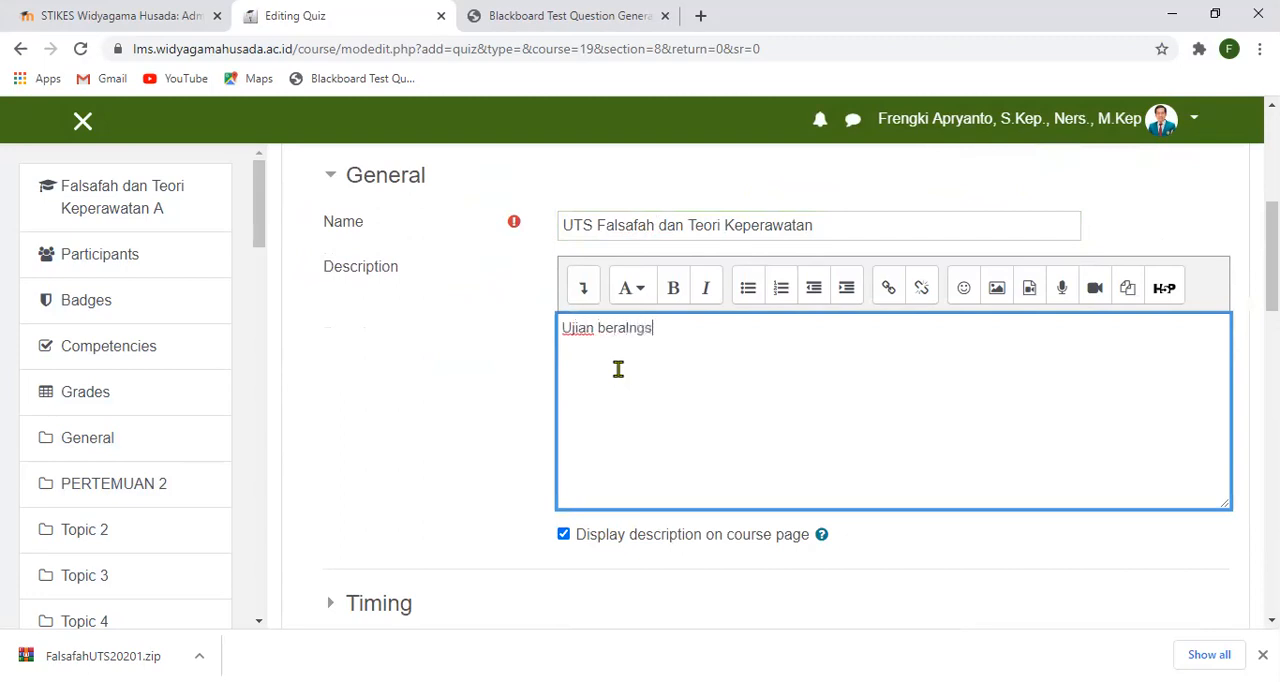
text(ung ta)
key(BackSpace)
key(BackSpace)
key(BackSpace)
key(BackSpace)
key(BackSpace)
key(BackSpace)
key(BackSpace)
key(BackSpace)
key(BackSpace)
key(BackSpace)
text(langsung tanggal )
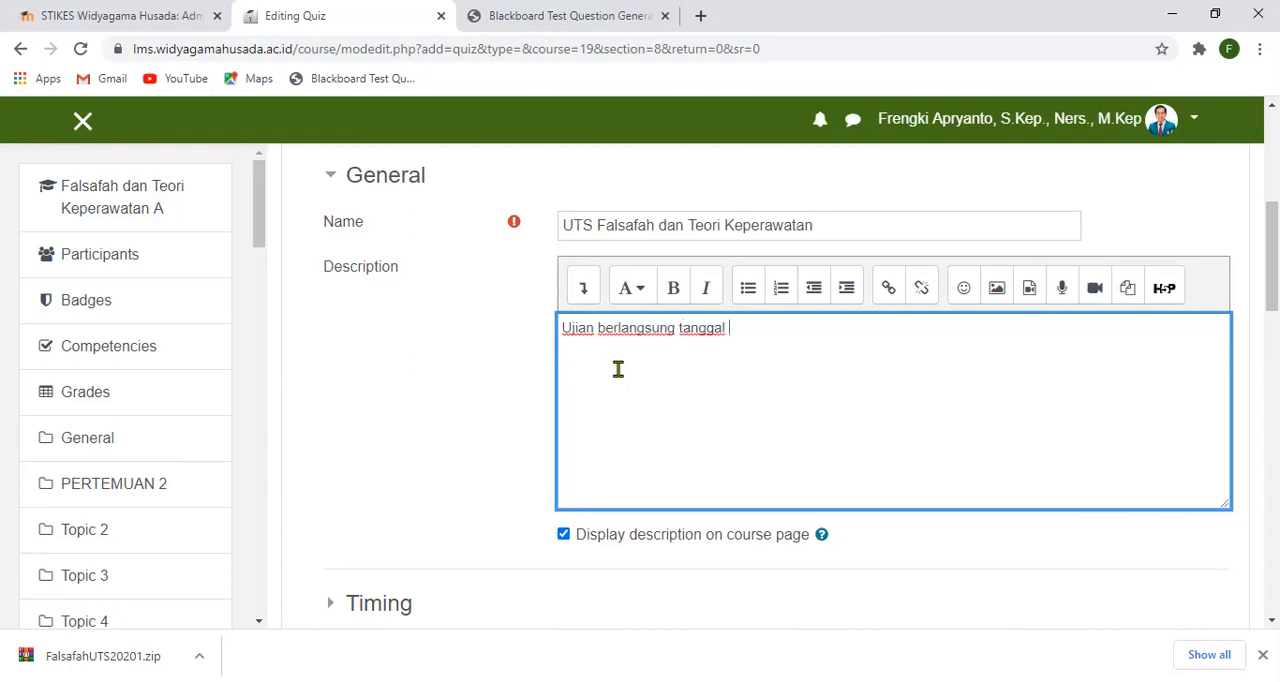
text(2)
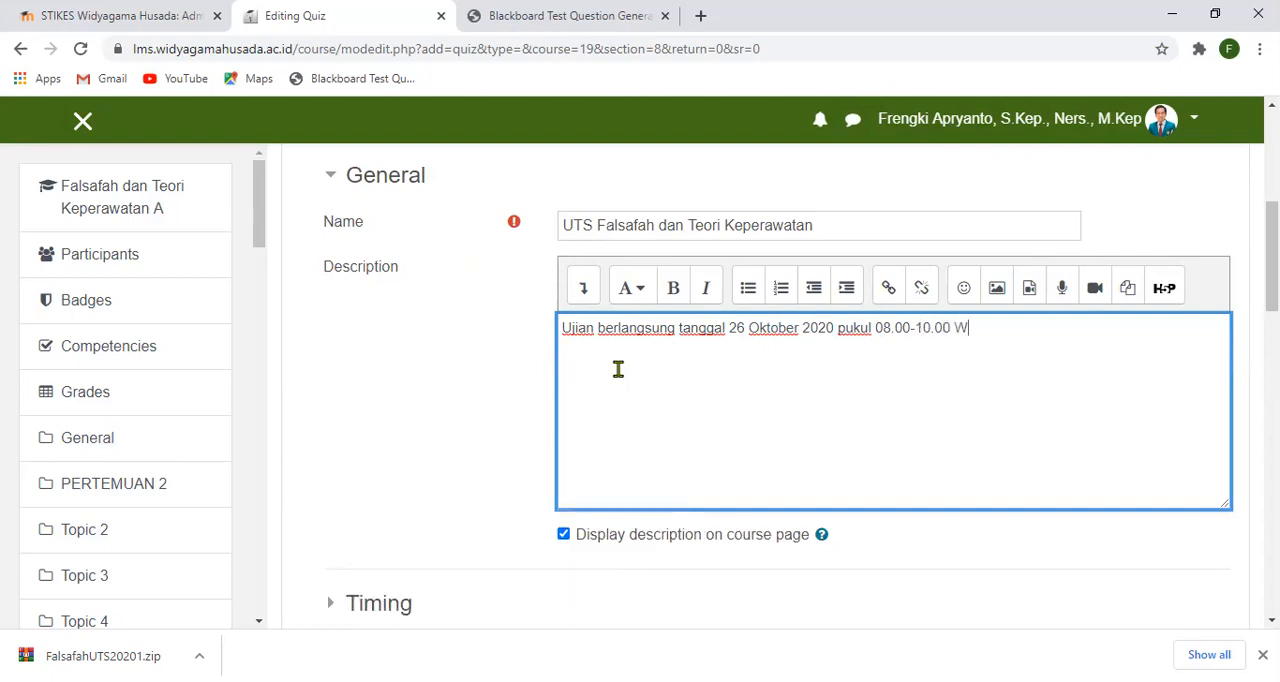
- Enable the opening and closing dates in the quiz's timing settings
scroll(782, 452, down, 3)
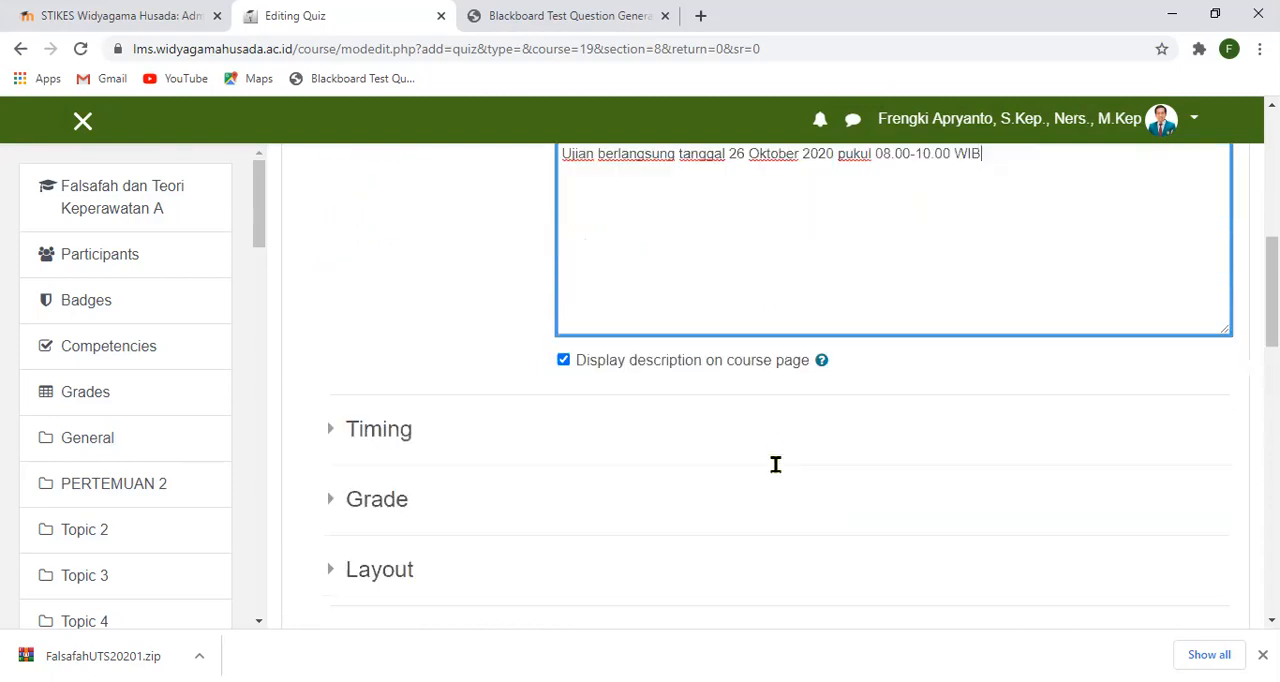
click(325, 422)
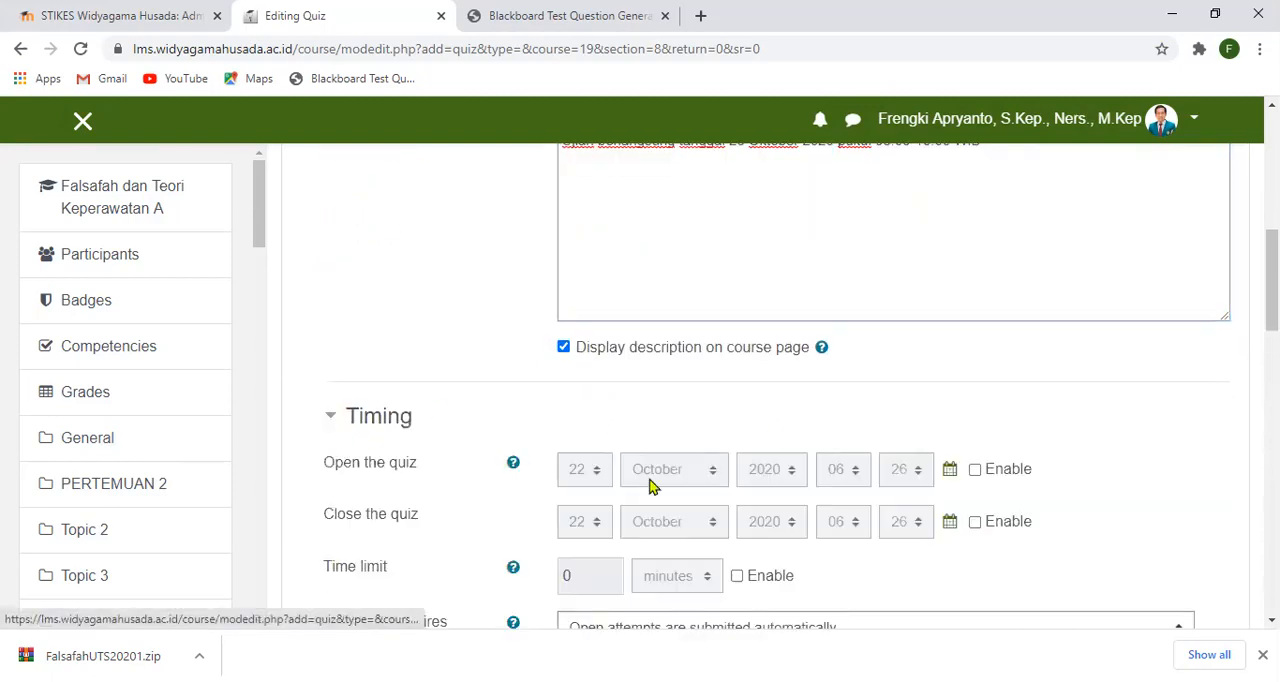
click(975, 470)
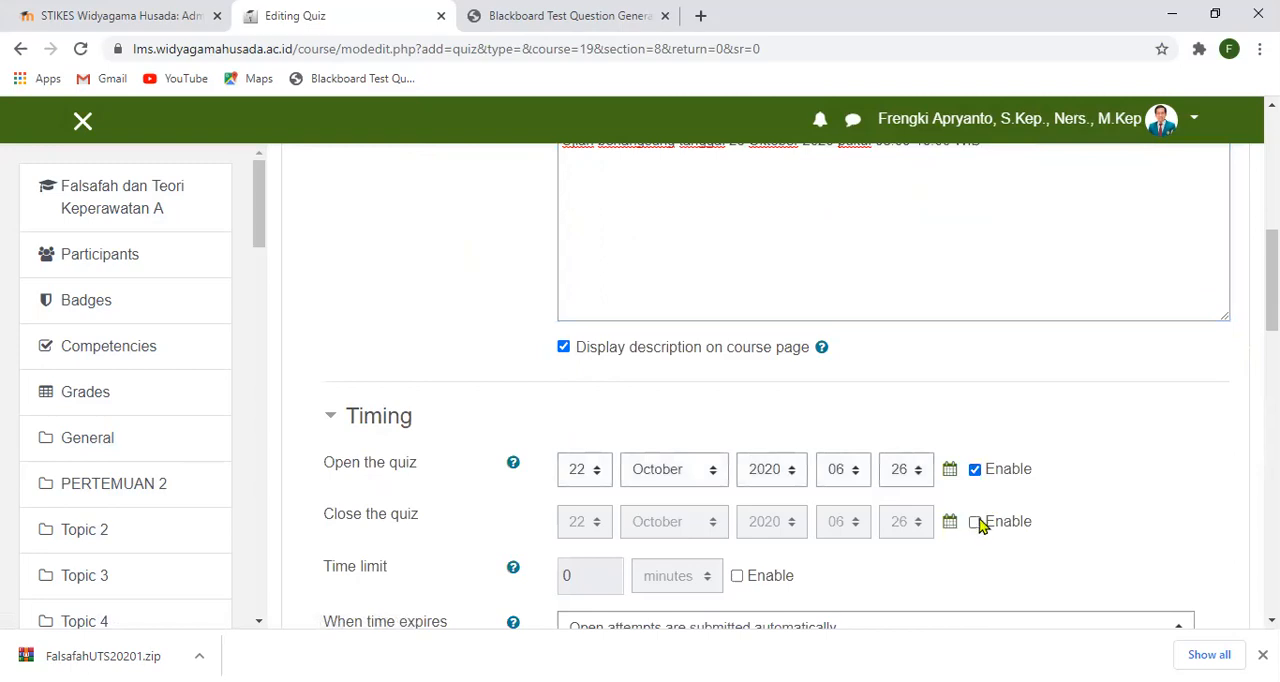
click(980, 523)
- Set the quiz to open on day 26 of October 2020 at 08:00
click(591, 476)
drag(604, 350, 601, 397)
click(580, 418)
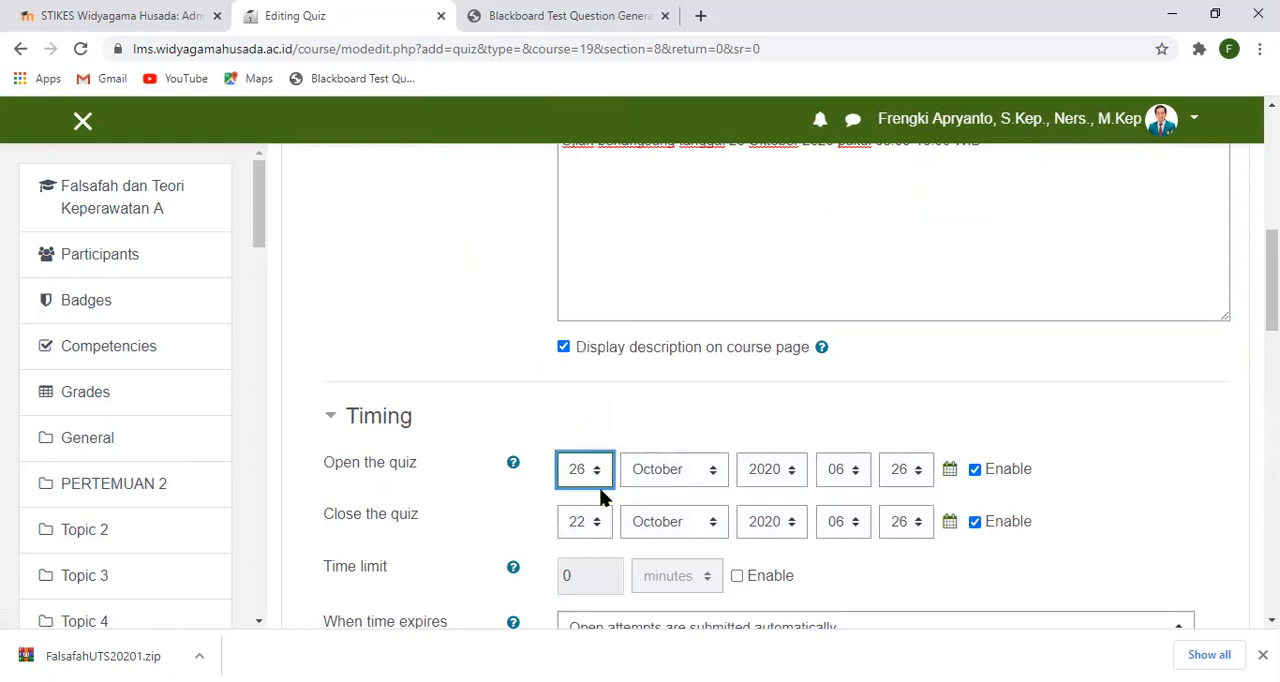
click(866, 474)
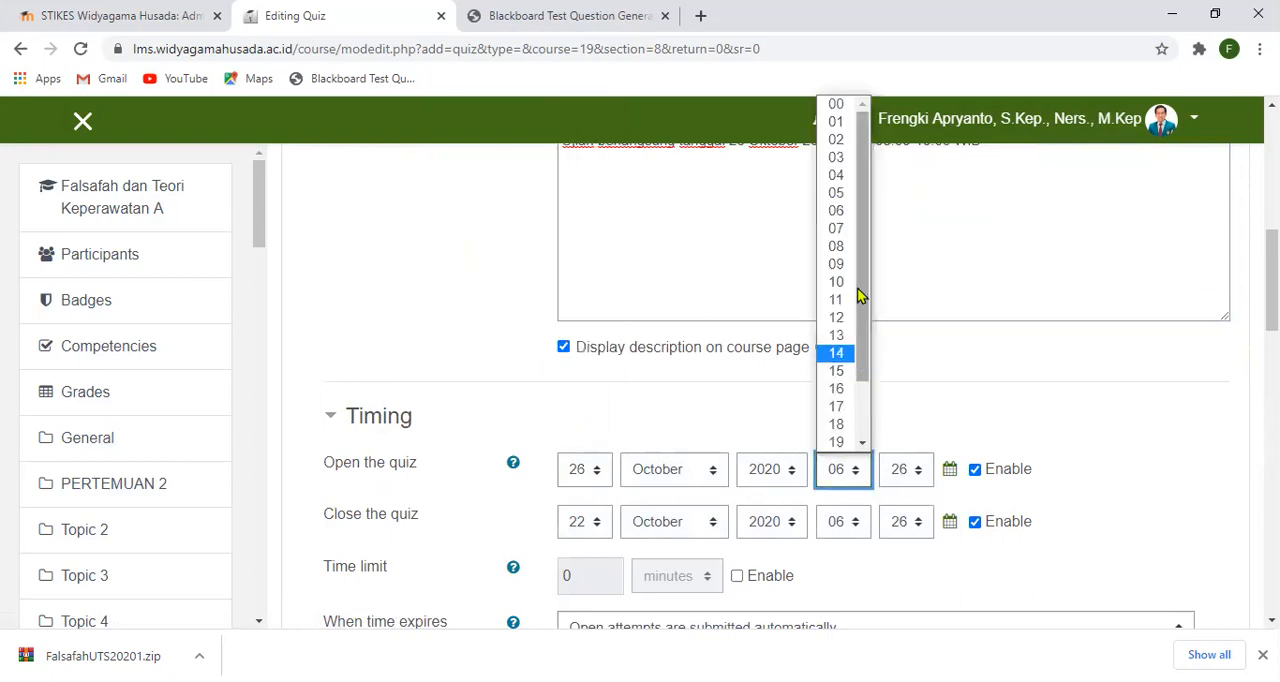
click(840, 258)
click(923, 478)
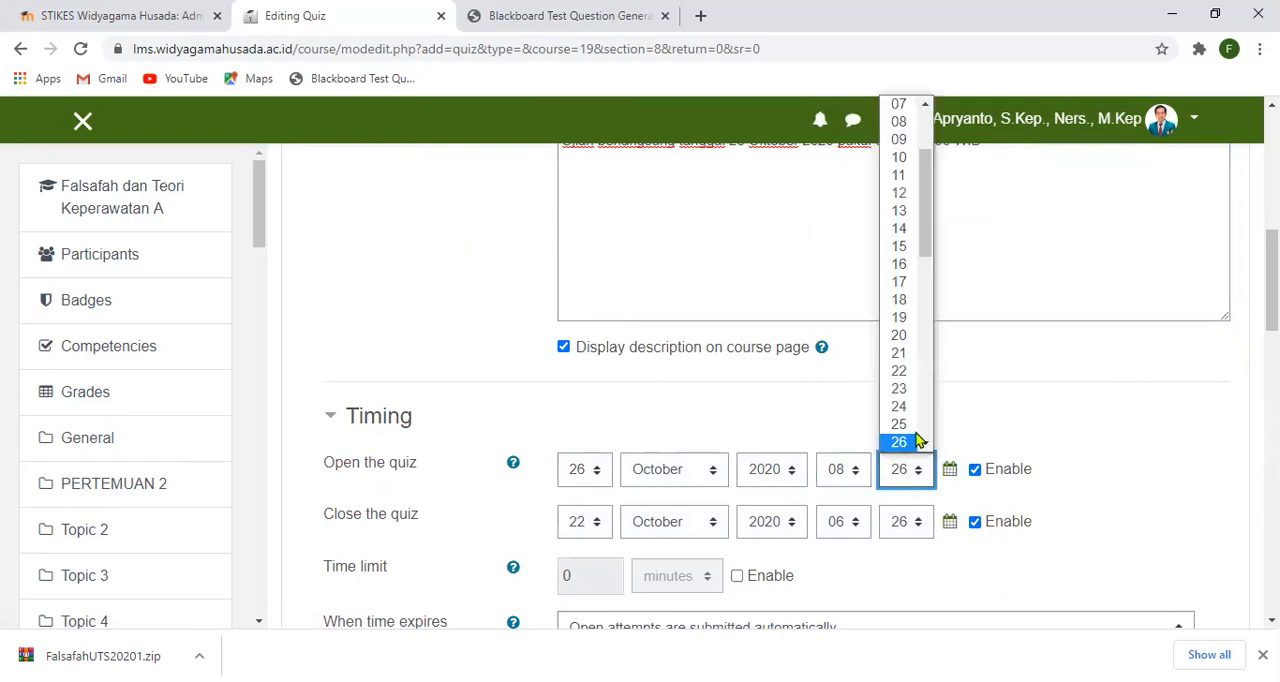
drag(925, 260, 928, 200)
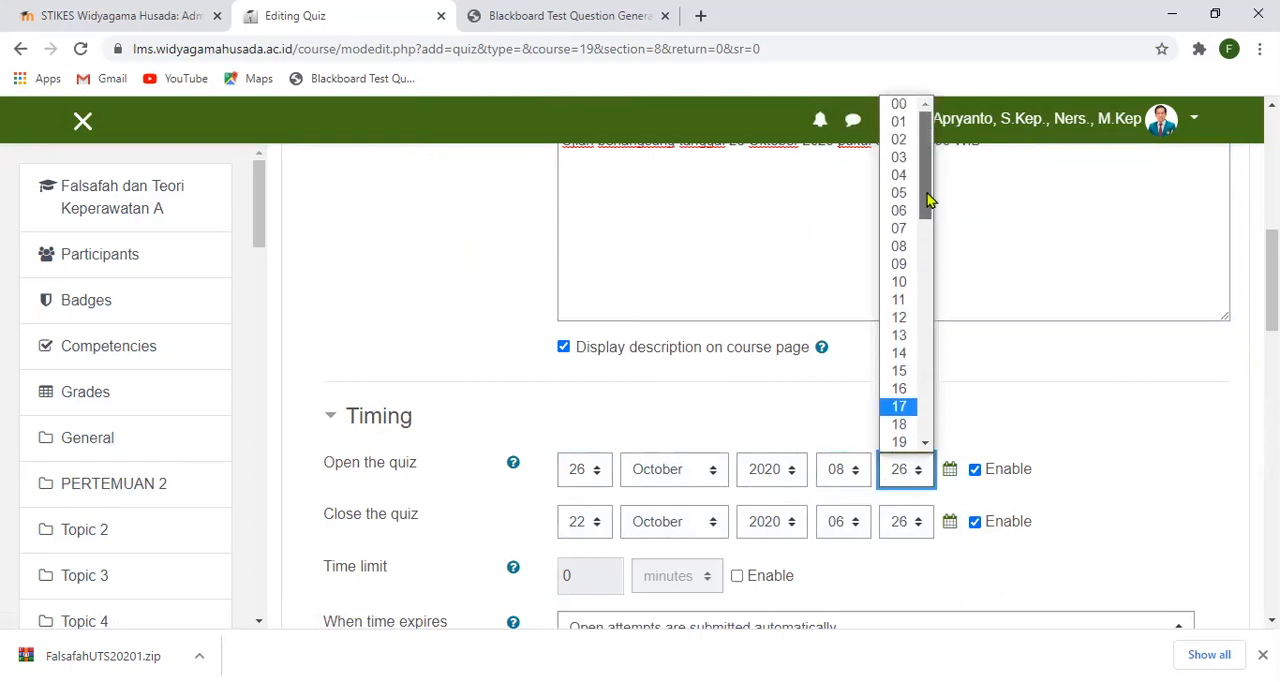
click(899, 104)
- Set the quiz to close on day 26 of October 2020 at 10:30
click(609, 525)
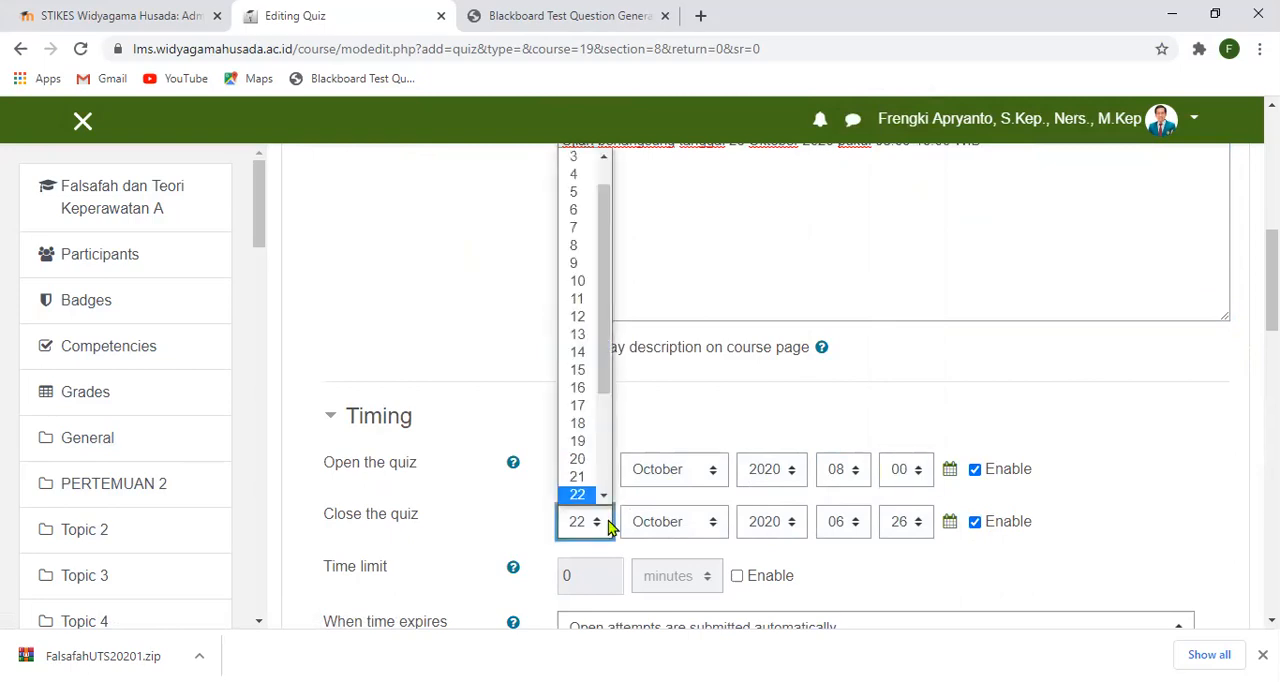
drag(606, 380, 602, 449)
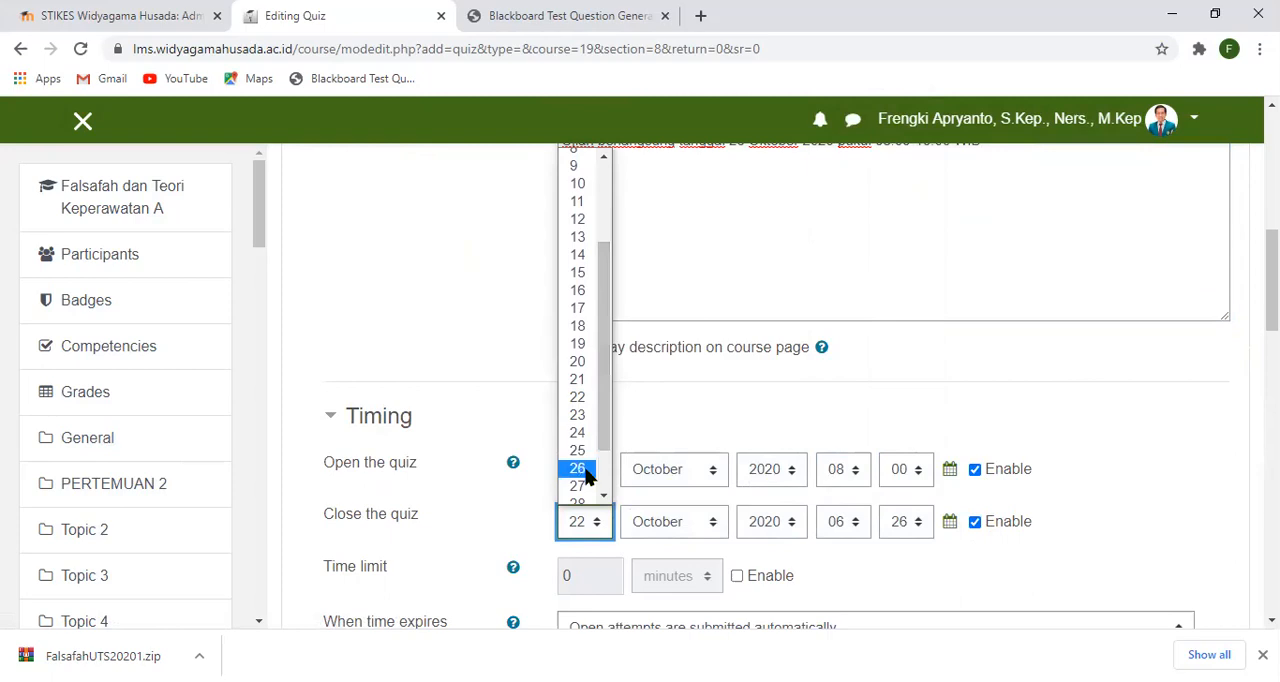
click(580, 476)
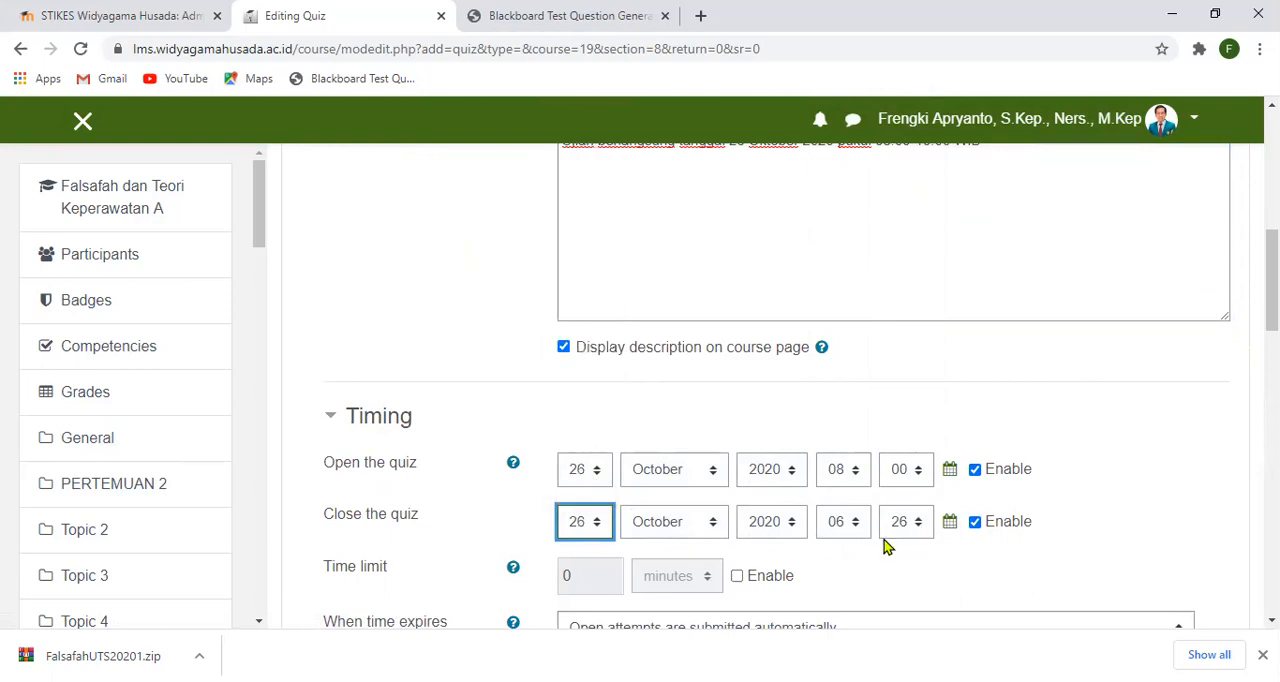
click(857, 528)
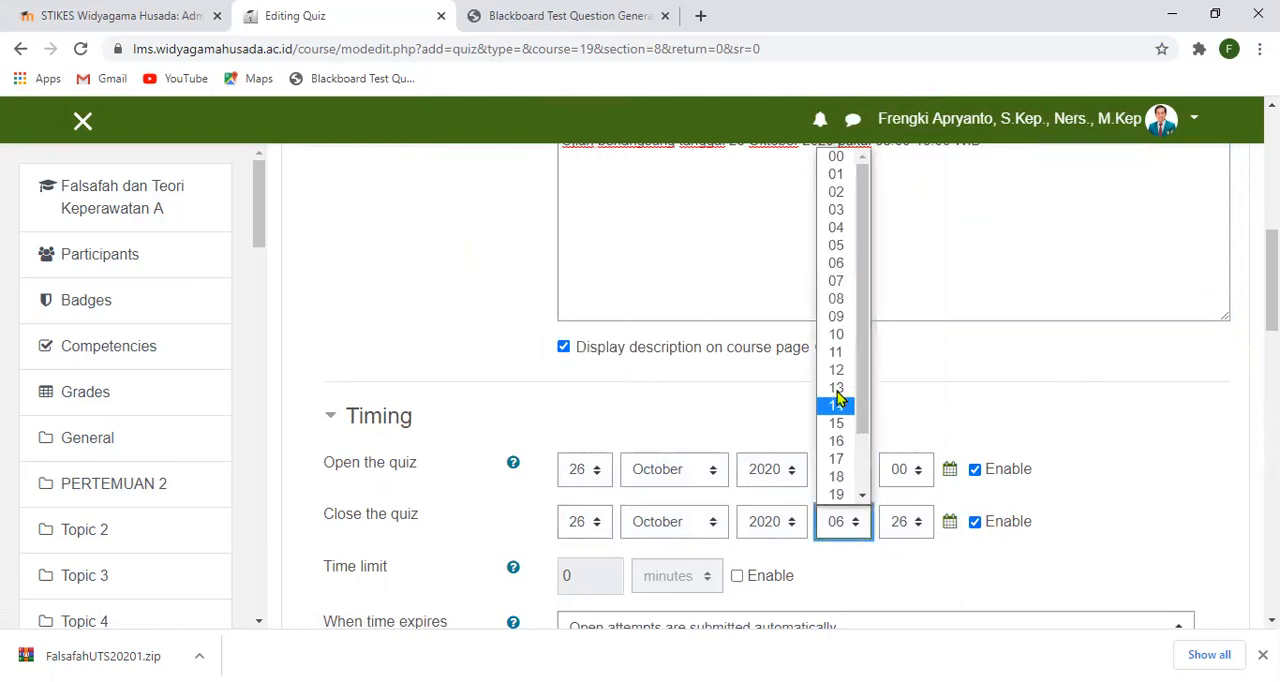
click(840, 337)
click(920, 524)
drag(924, 290, 924, 316)
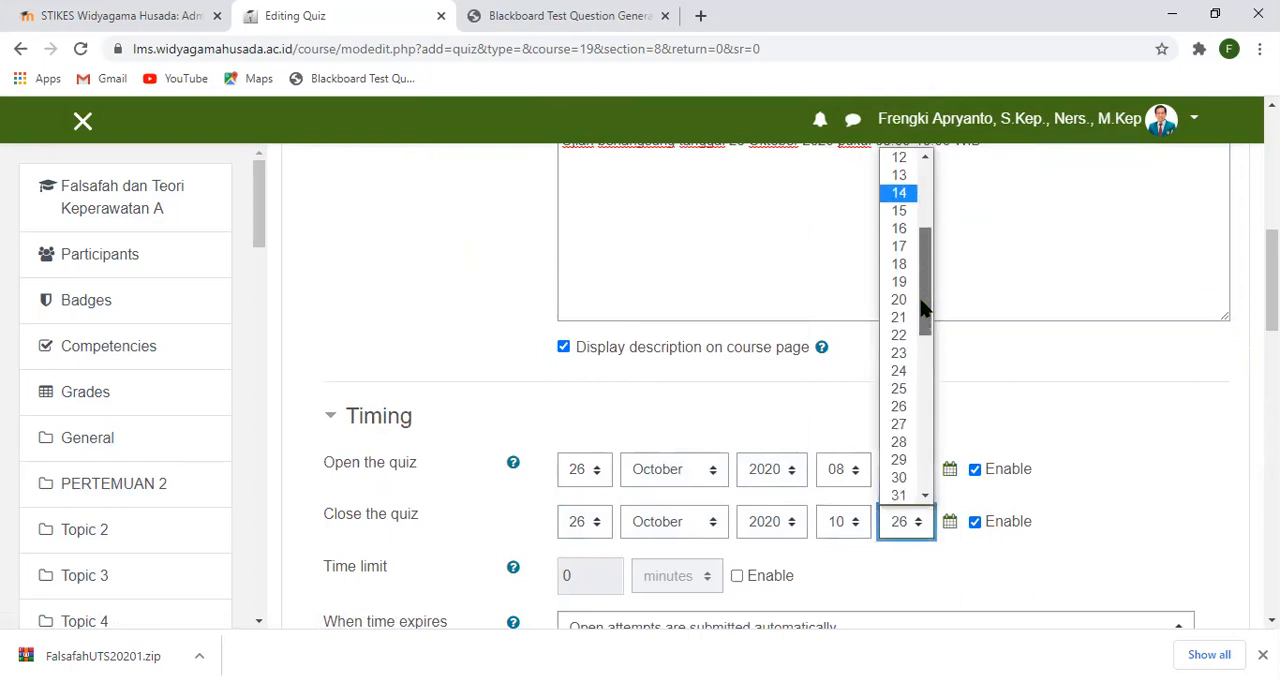
click(898, 480)
- Enable the quiz's time limit and set it to 60 minutes
scroll(660, 628, down, 1)
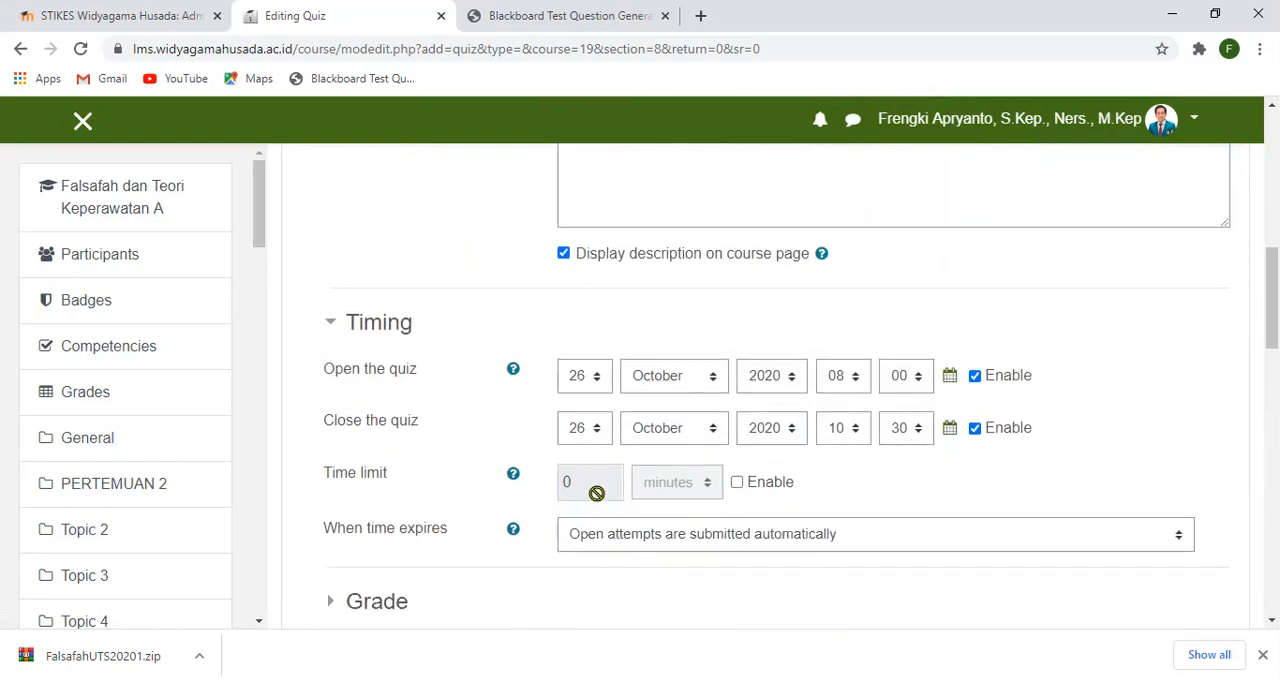
click(737, 483)
drag(603, 481, 557, 486)
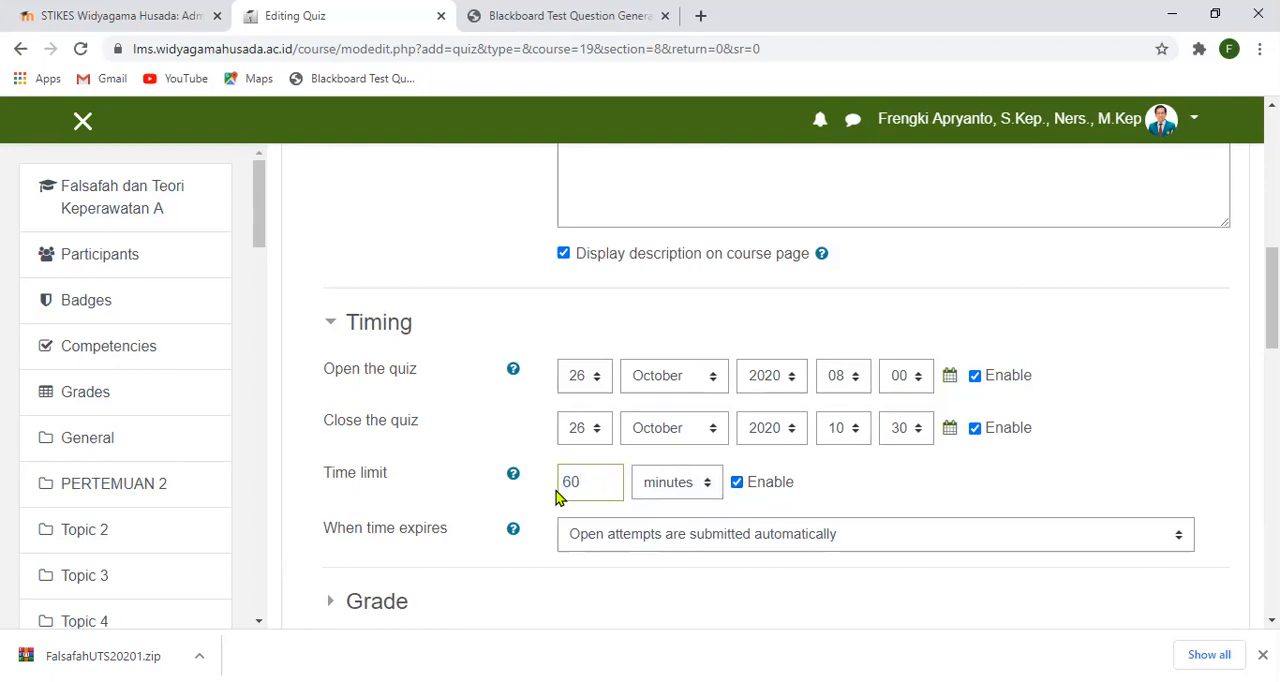
- Limit the quiz to 1 allowed attempt in the grade settings
scroll(771, 550, down, 3)
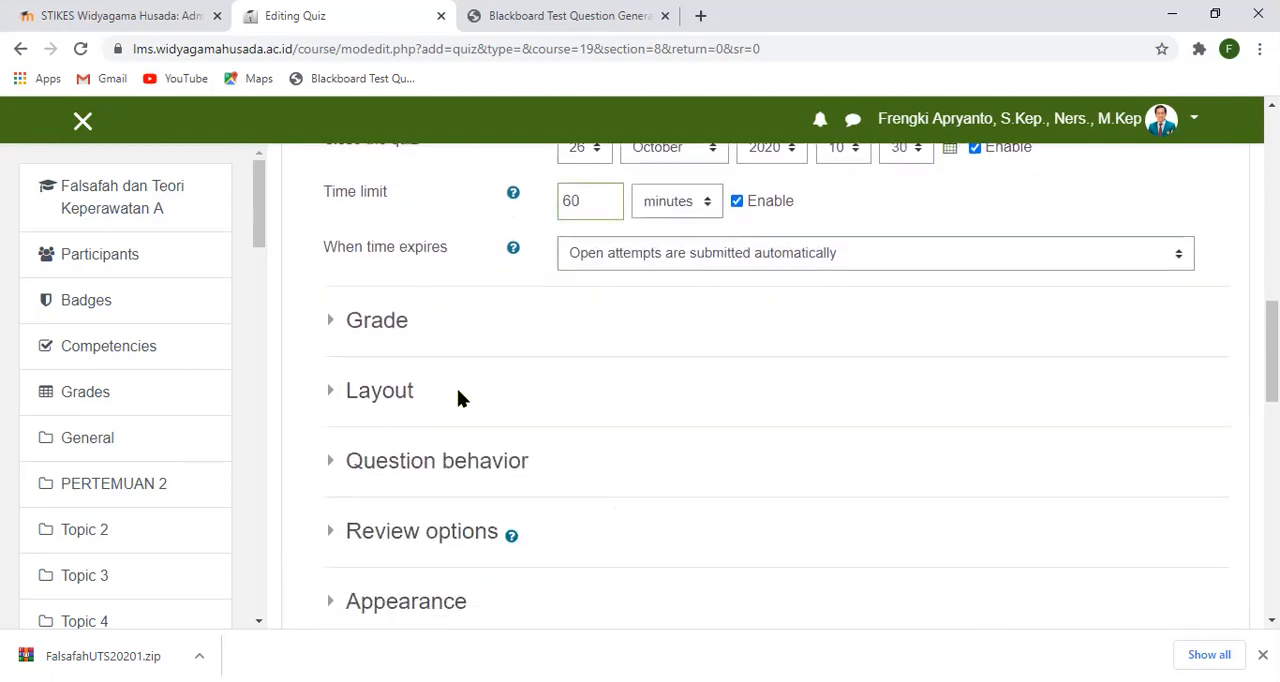
click(326, 322)
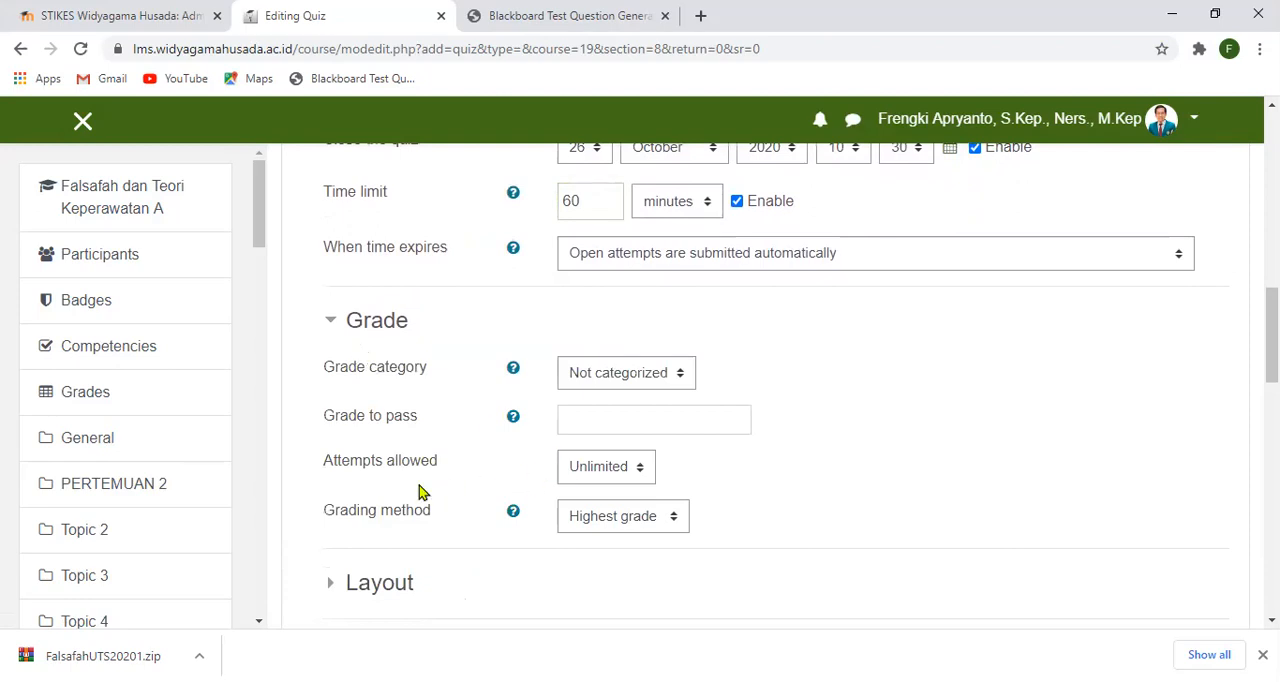
click(638, 469)
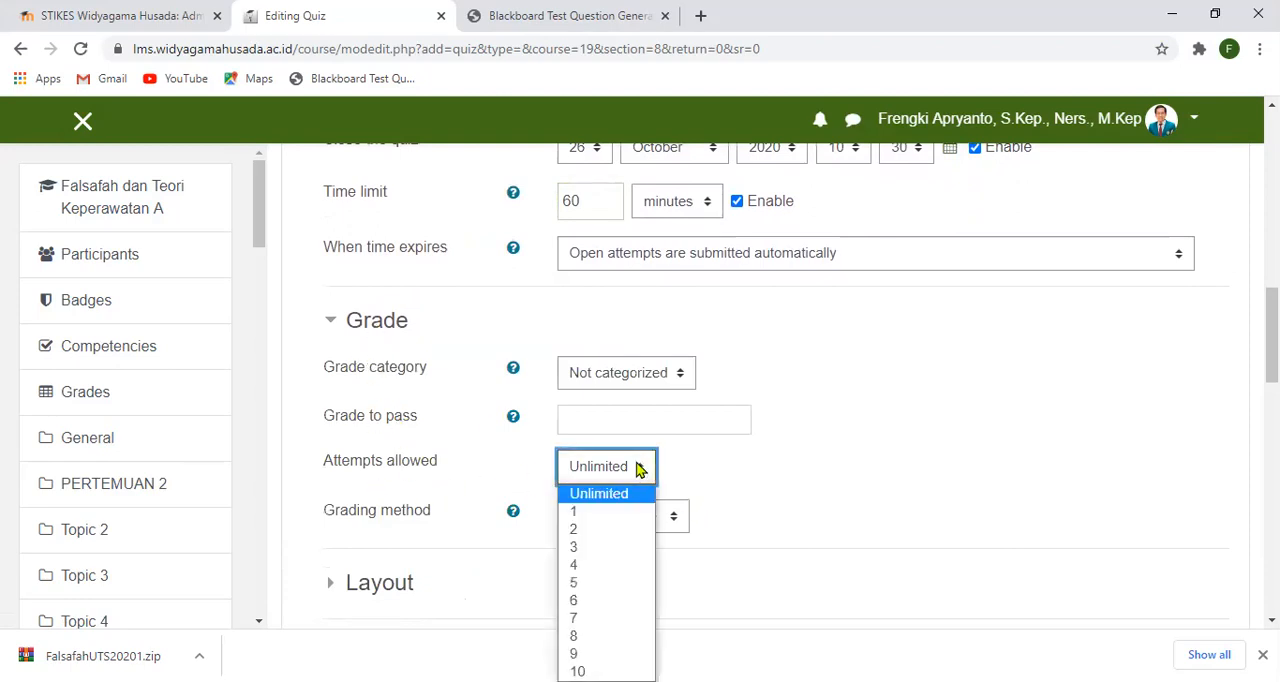
click(601, 517)
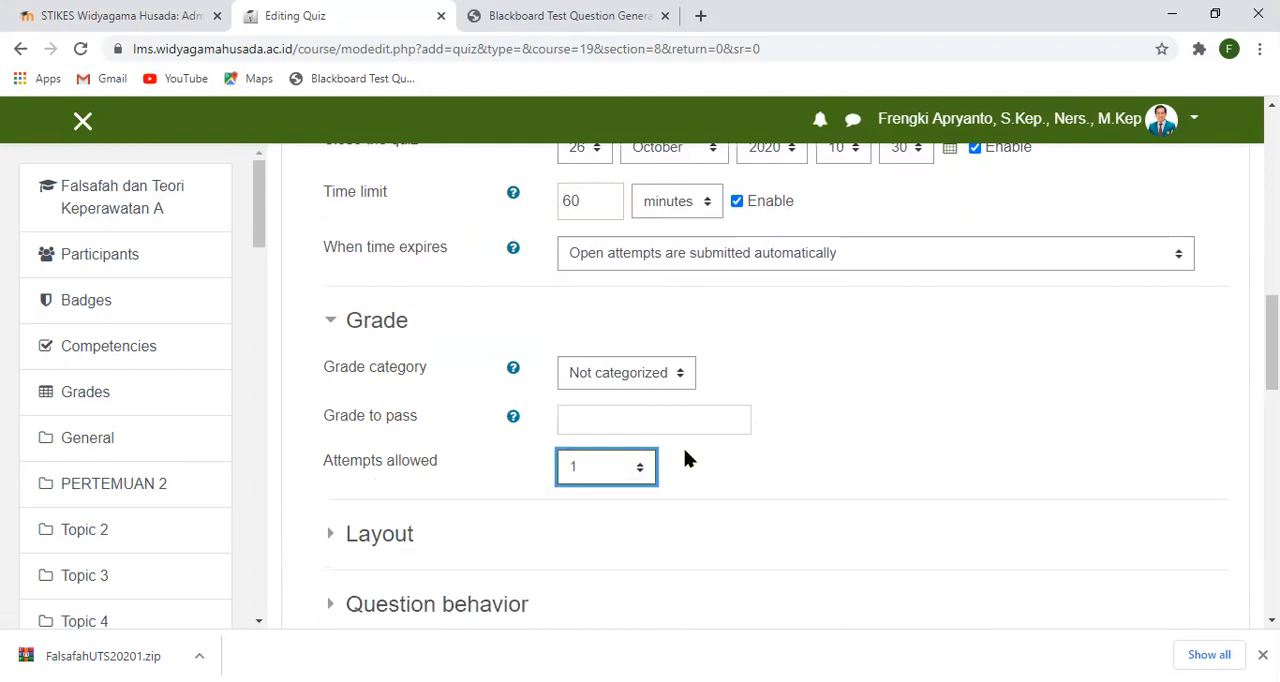
click(327, 322)
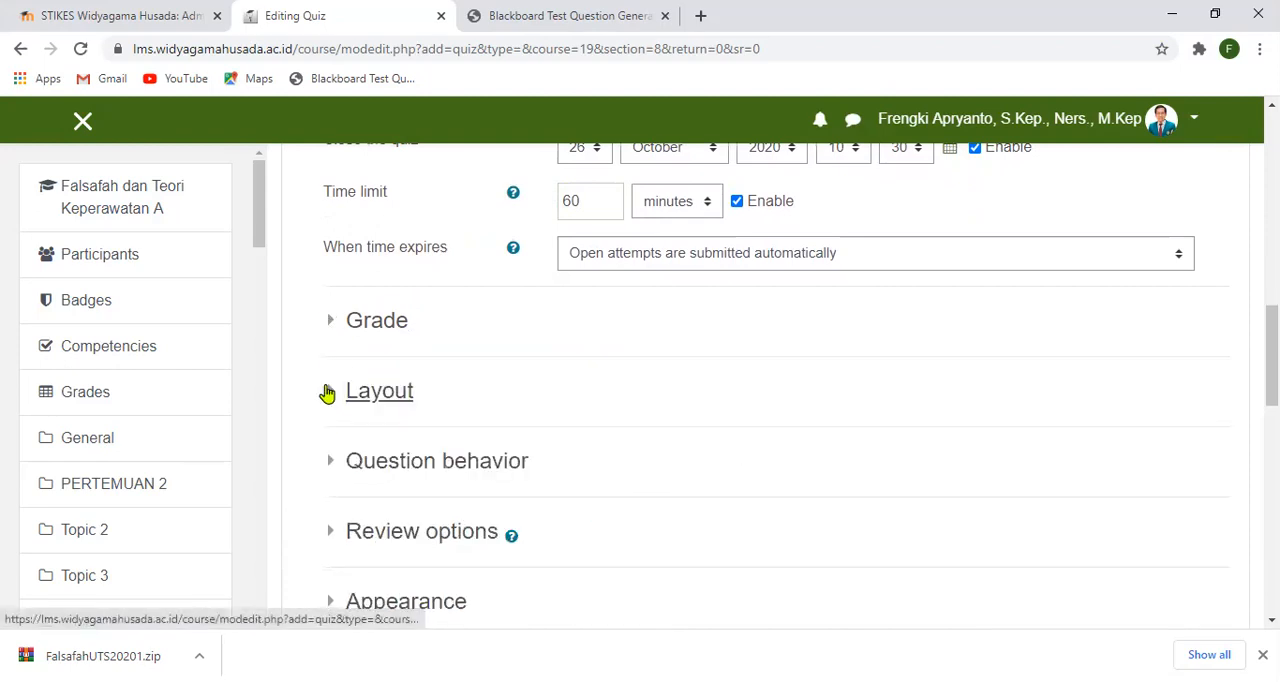
- Review the quiz's new page layout choices and its question behavior settings for shuffling and feedback
click(327, 393)
click(786, 450)
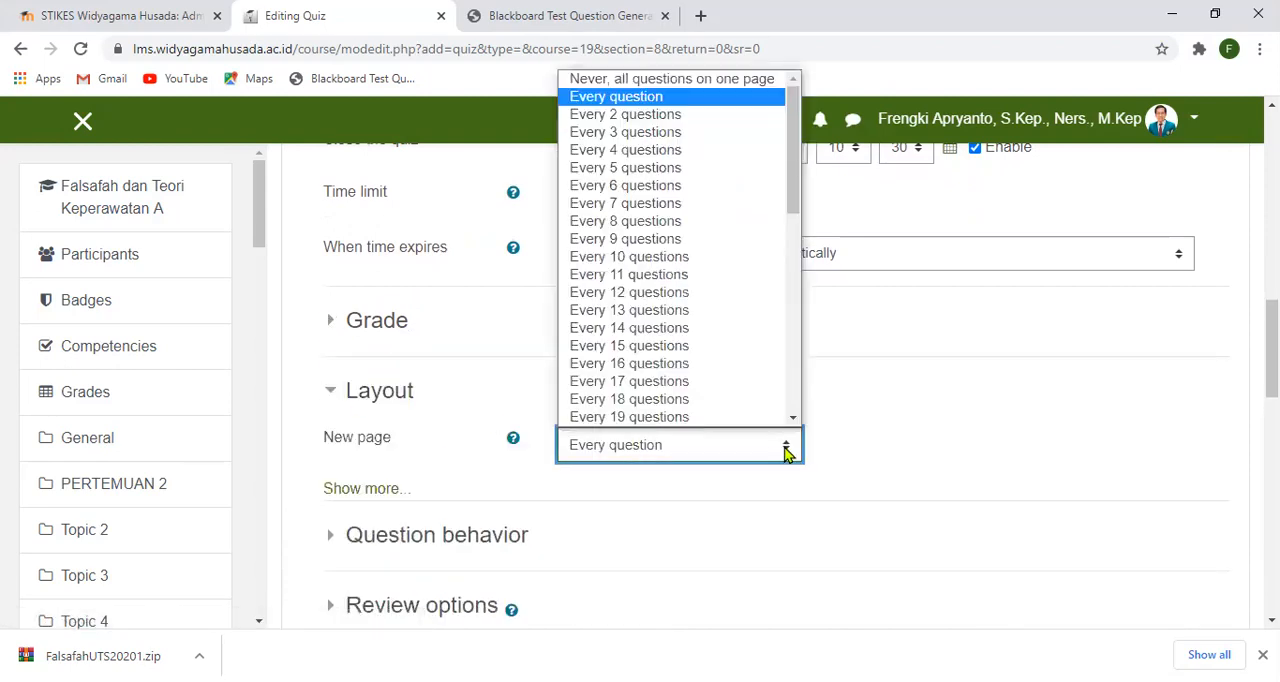
click(871, 414)
scroll(620, 470, down, 1)
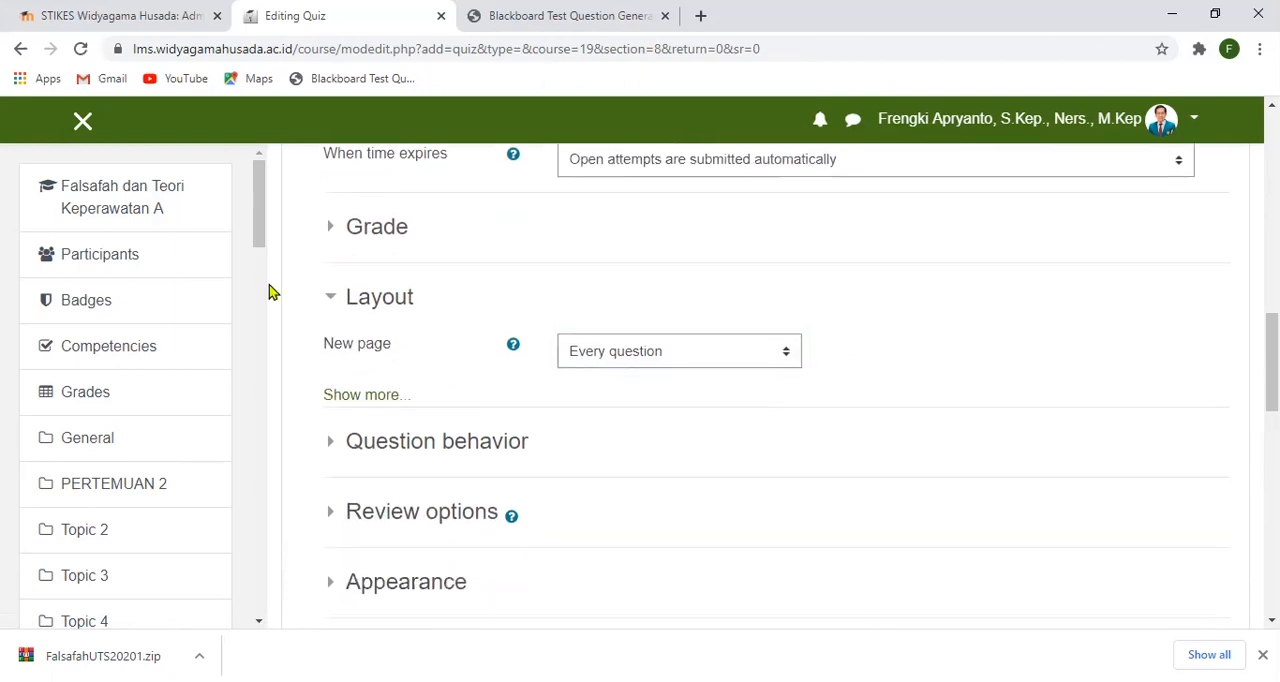
click(330, 298)
click(330, 370)
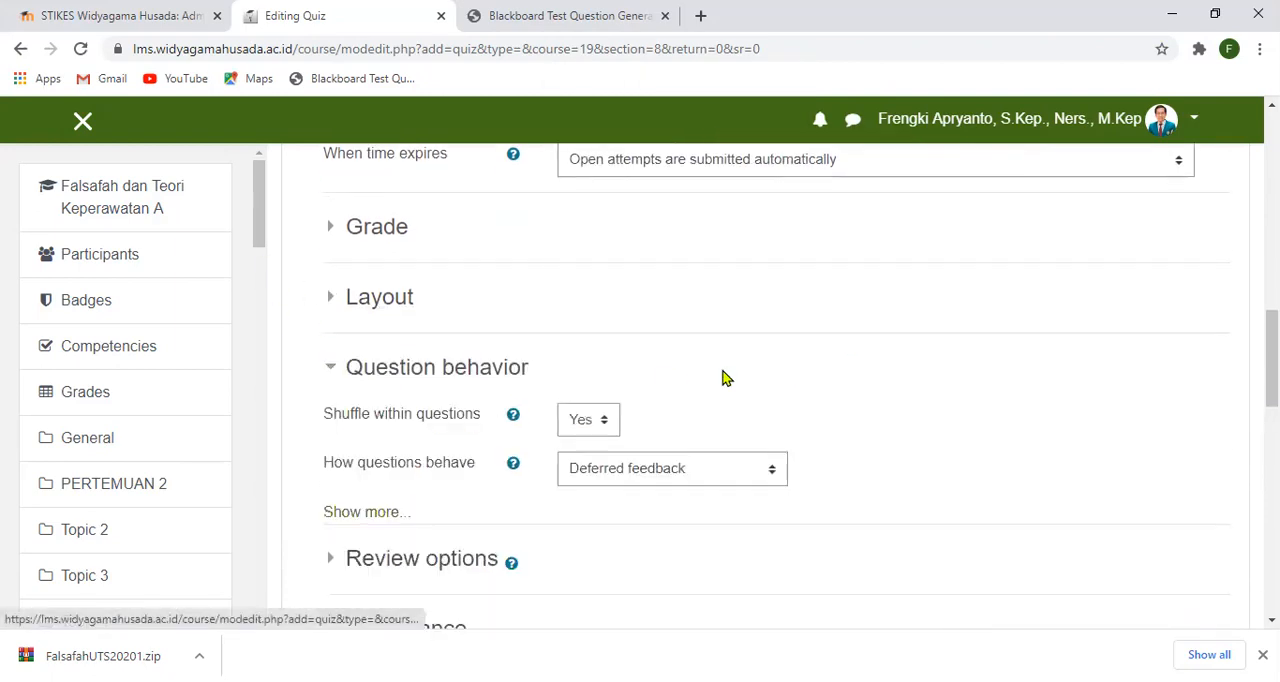
scroll(725, 376, down, 1)
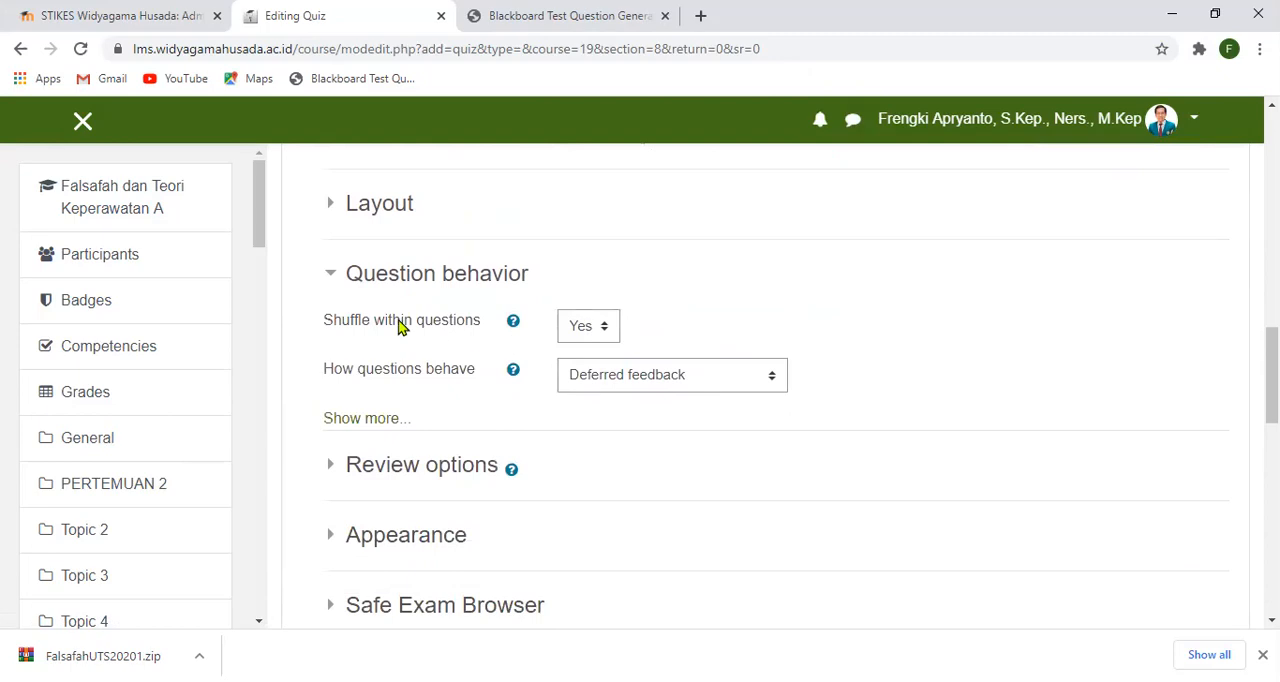
click(331, 276)
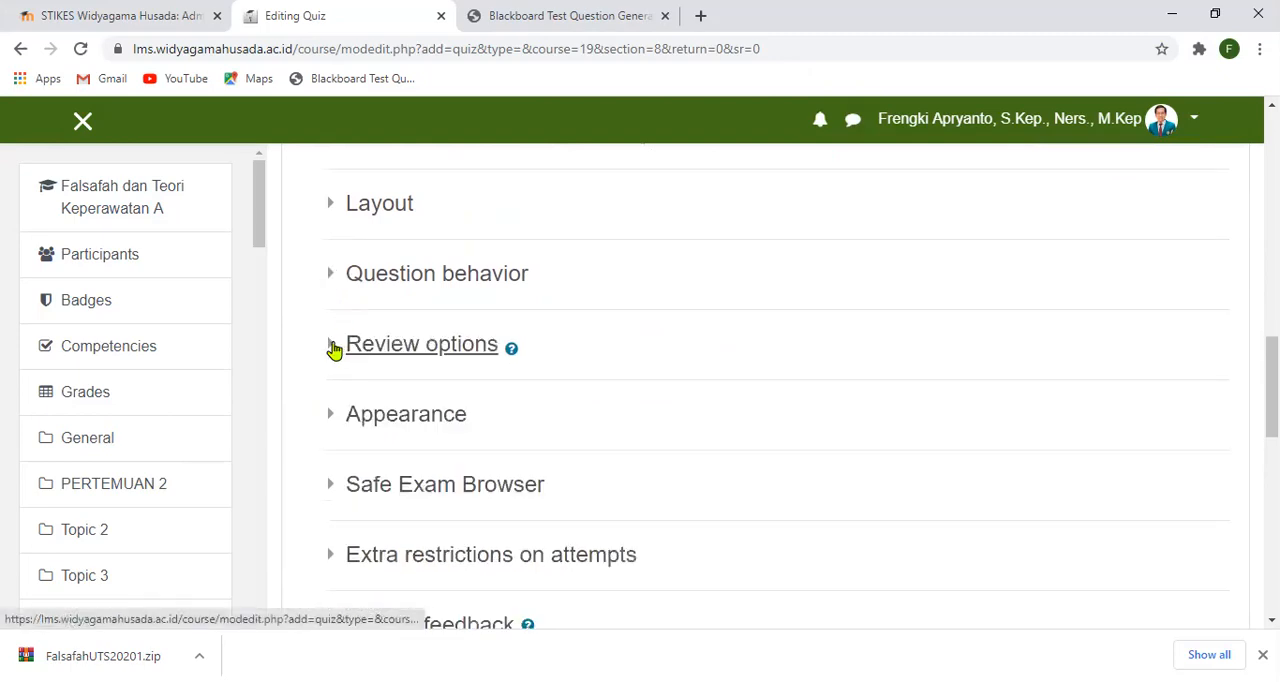
- Disallow reviewing the attempt immediately after the attempt, later while the quiz is still open, and after the quiz is closed
click(334, 347)
scroll(823, 391, down, 1)
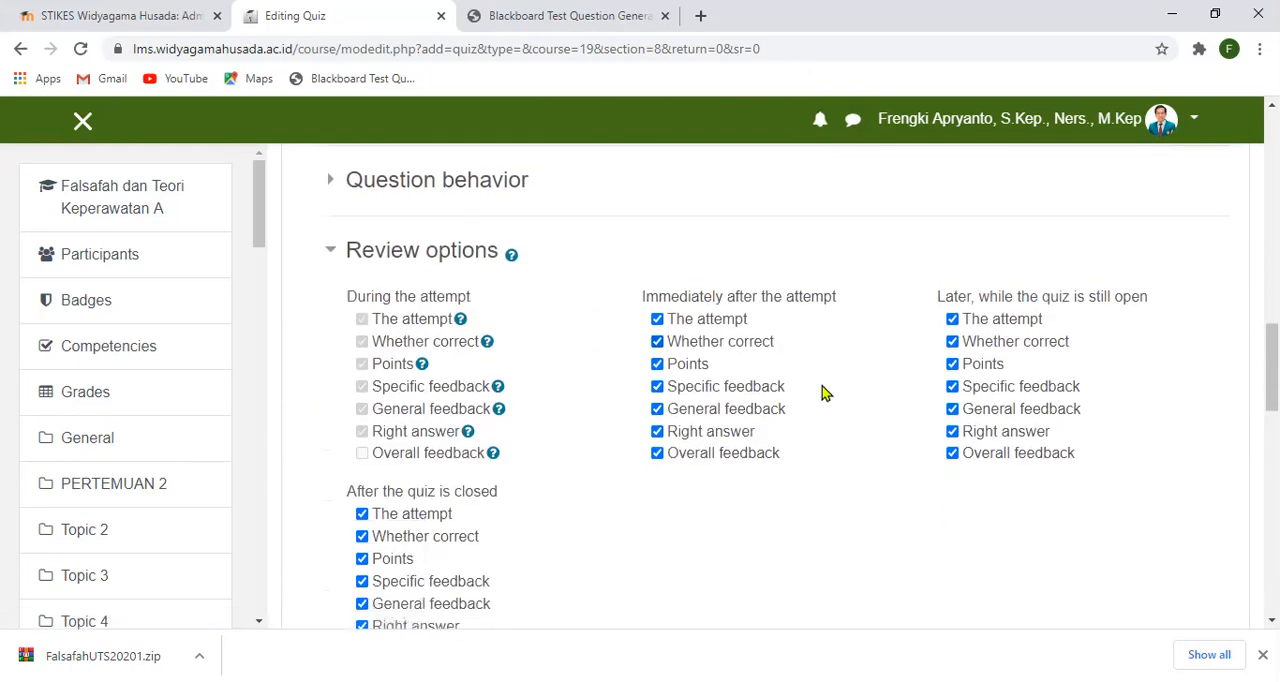
click(658, 319)
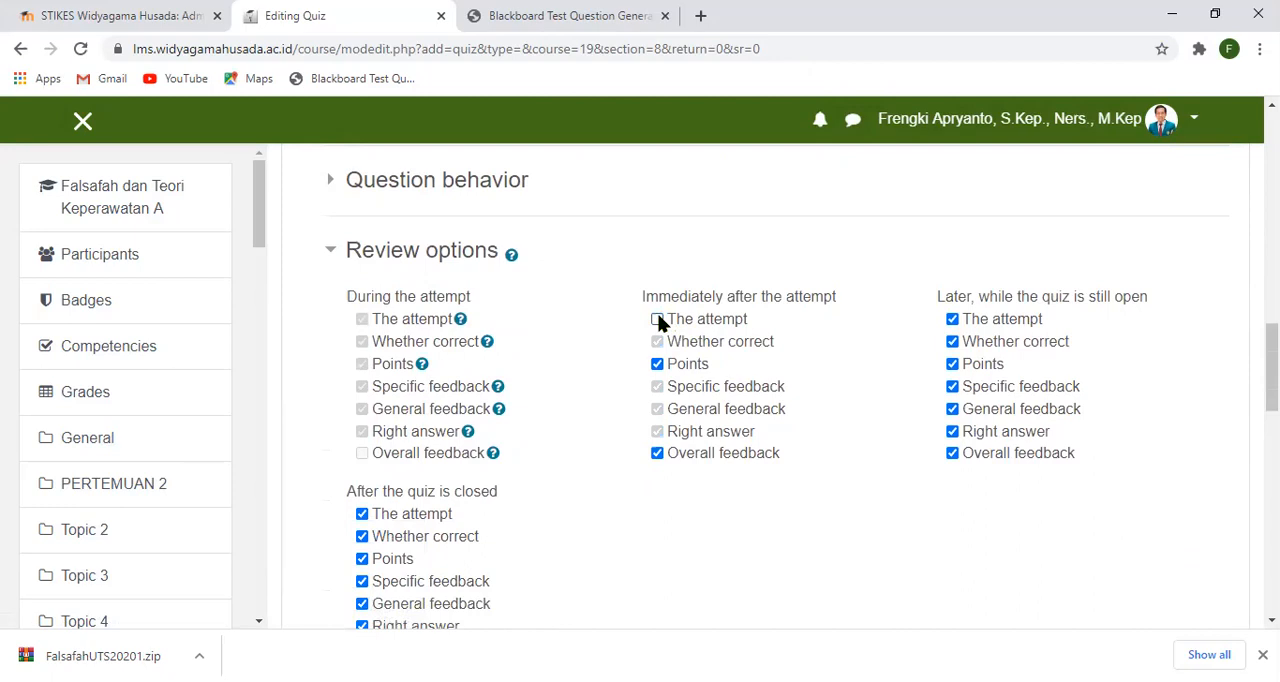
click(955, 322)
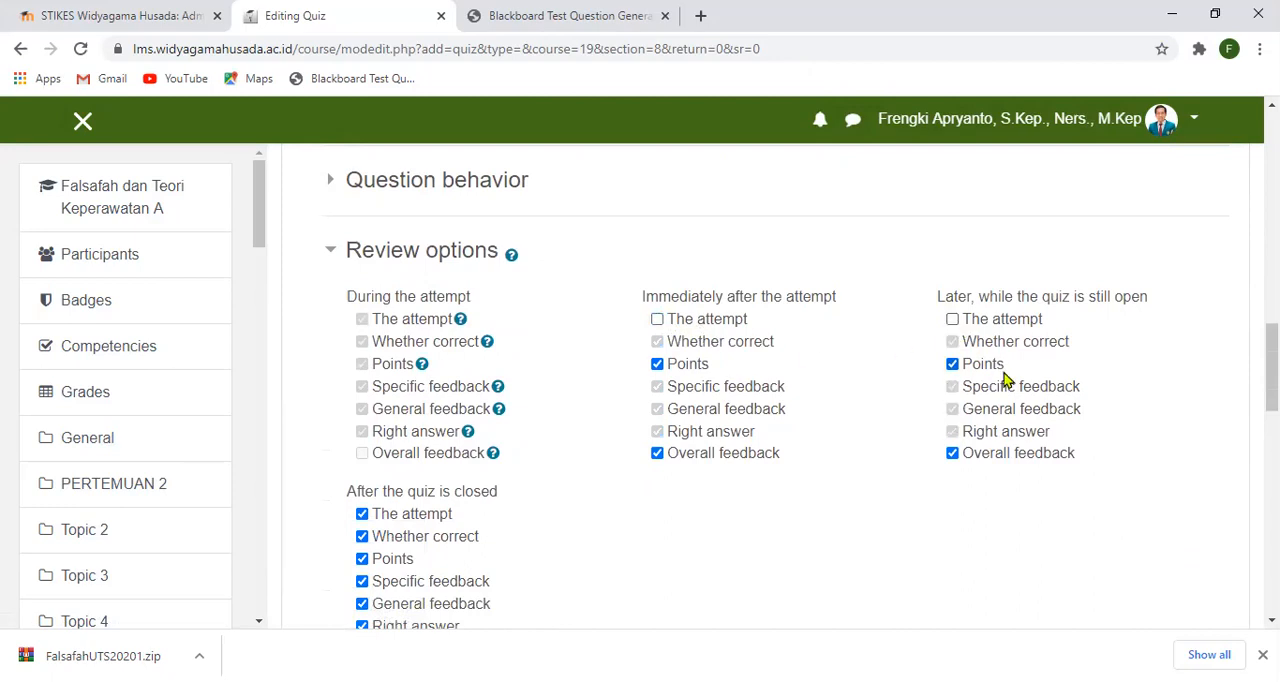
scroll(1006, 381, down, 1)
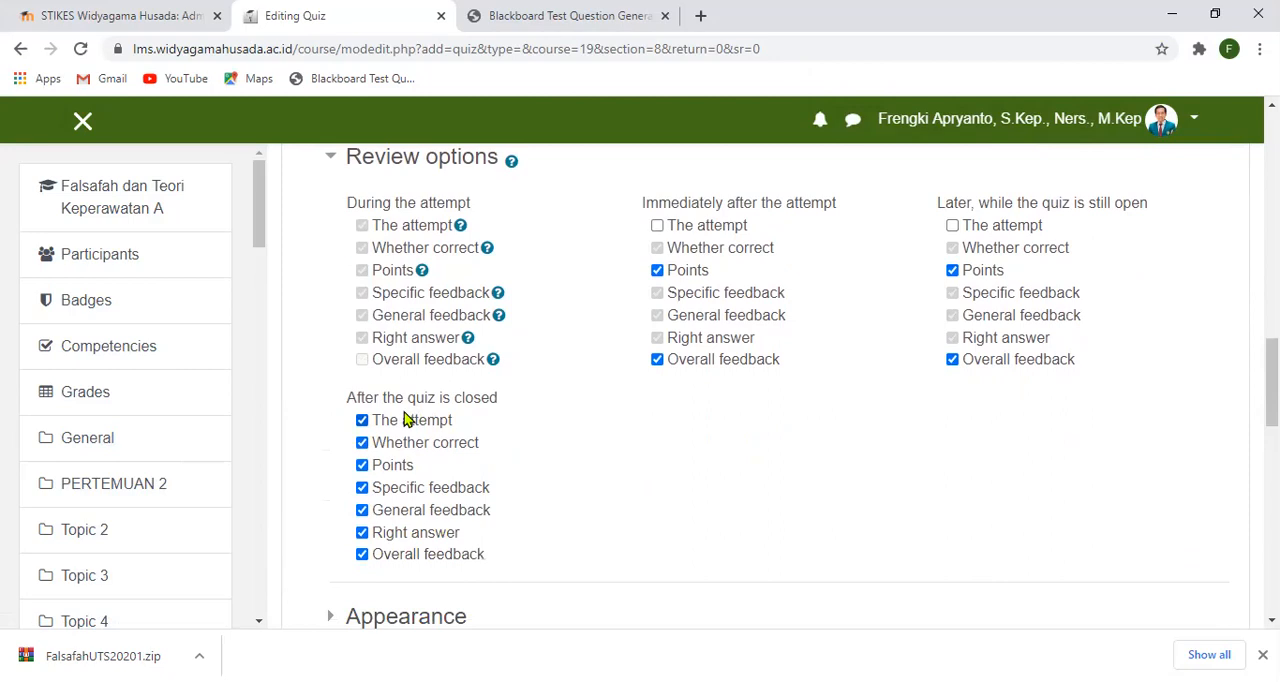
click(363, 422)
scroll(735, 490, down, 3)
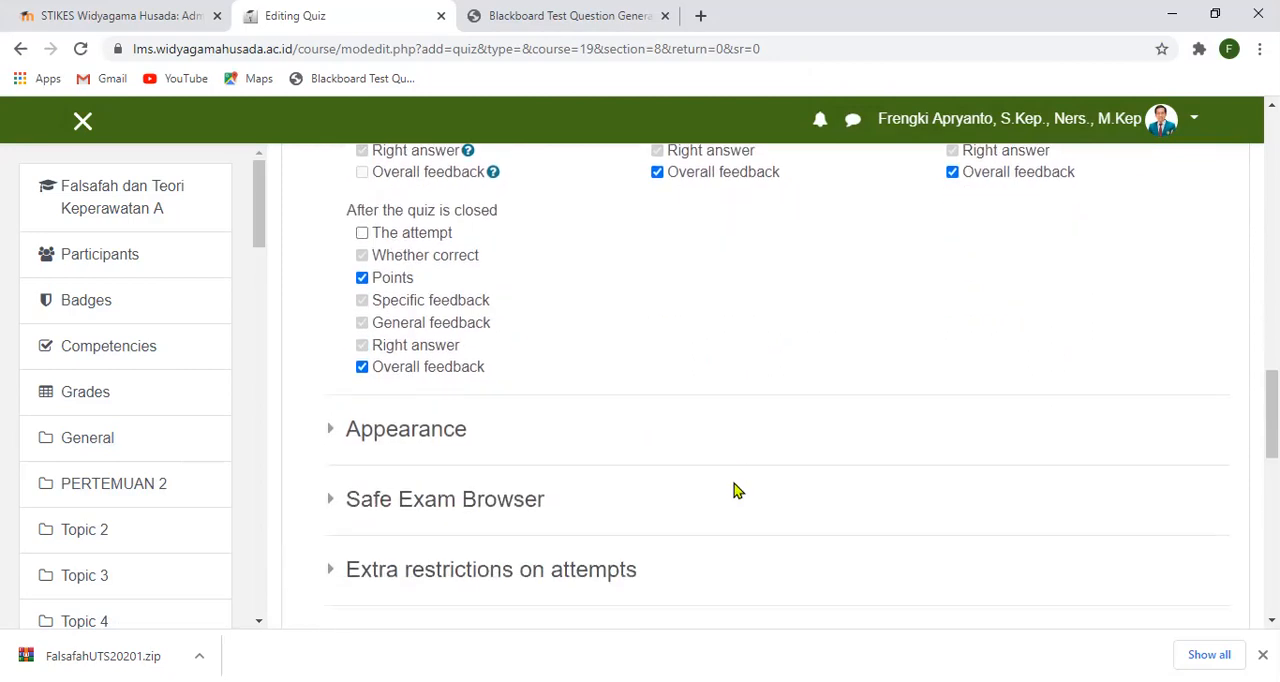
scroll(720, 470, down, 1)
scroll(391, 360, up, 6)
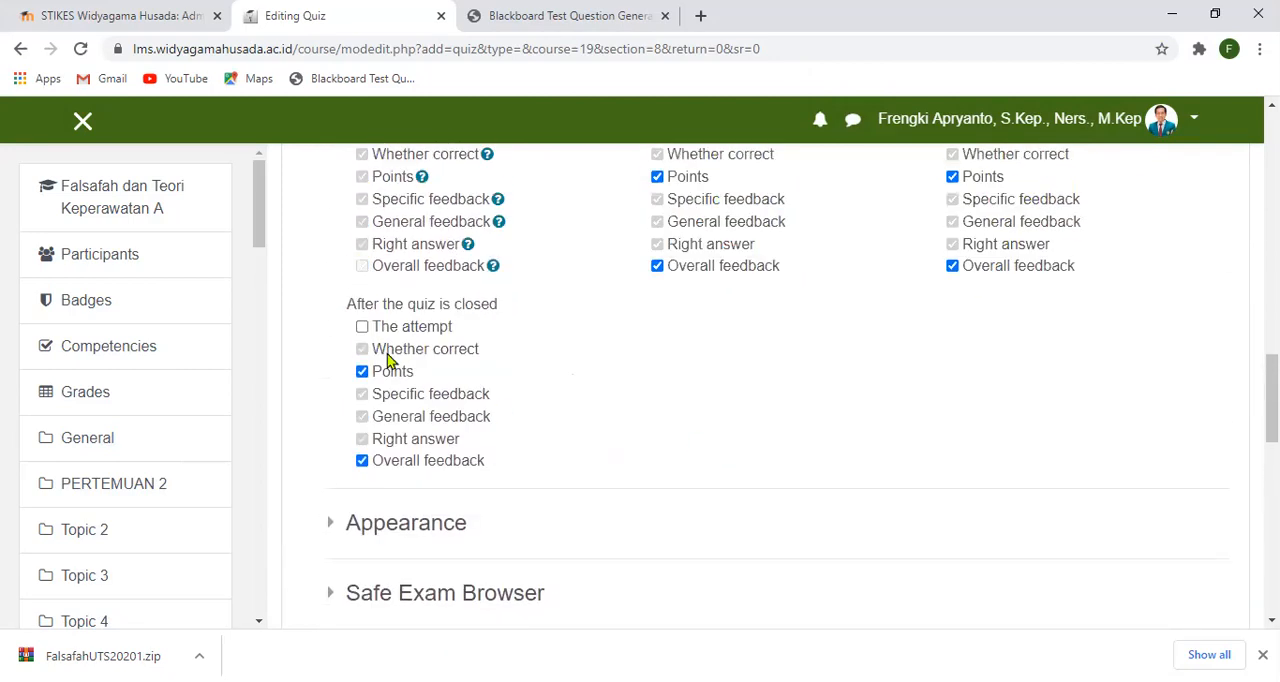
click(331, 345)
scroll(331, 350, down, 1)
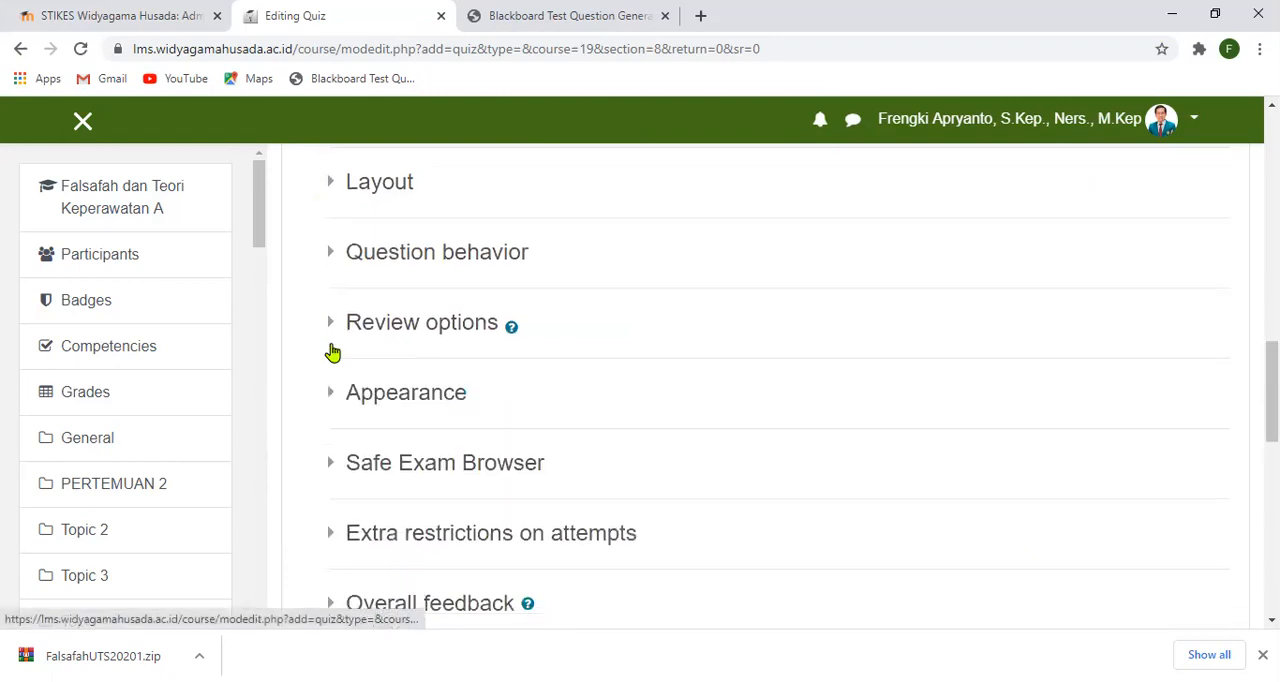
- Set the quiz's appearance to show the user's picture as a small image
click(332, 322)
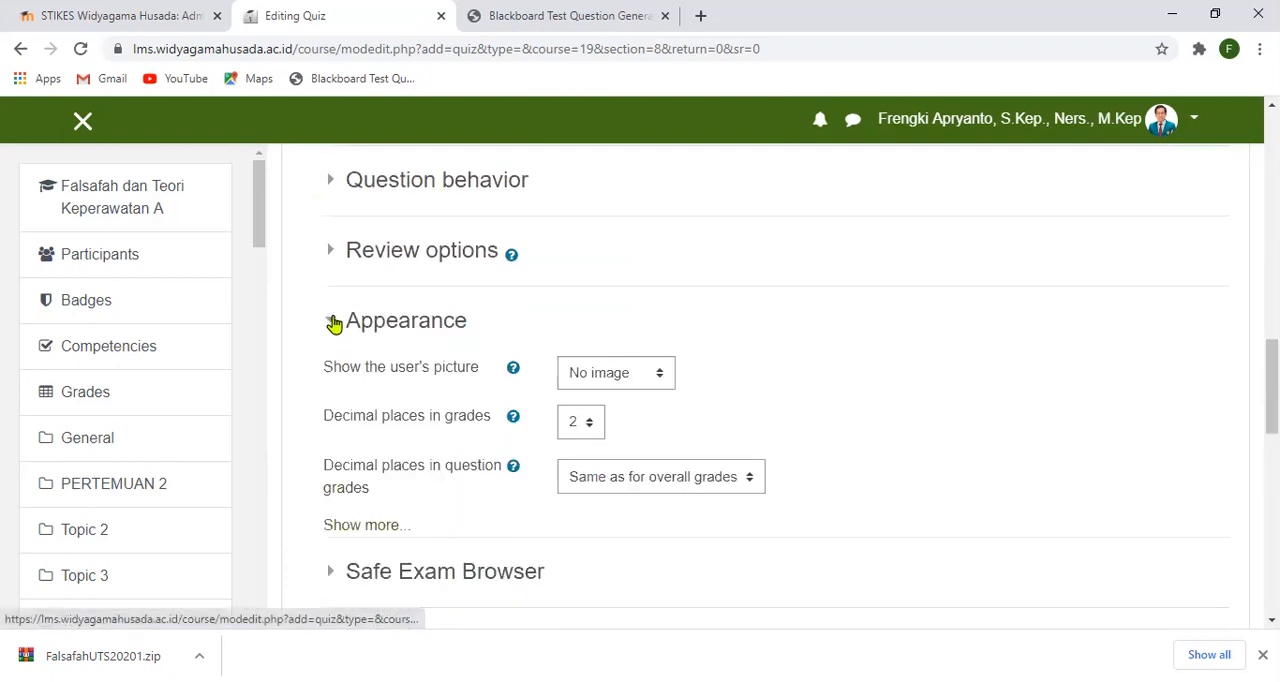
click(658, 375)
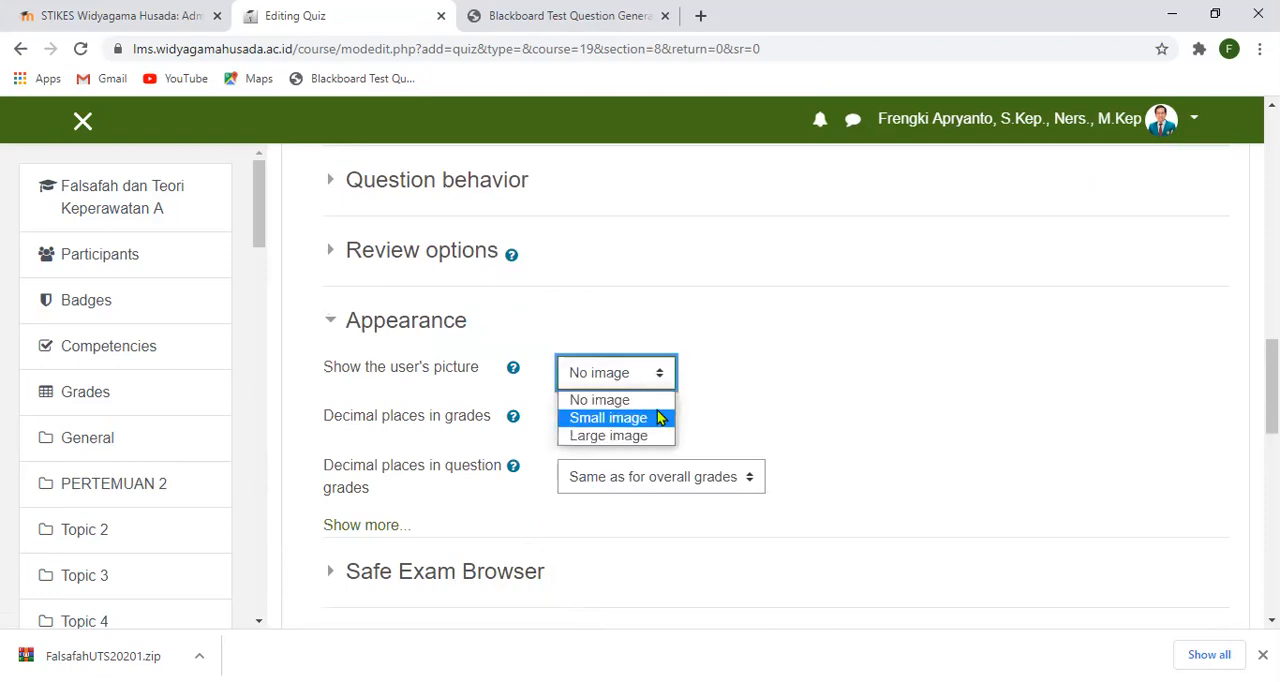
click(658, 418)
scroll(615, 446, down, 1)
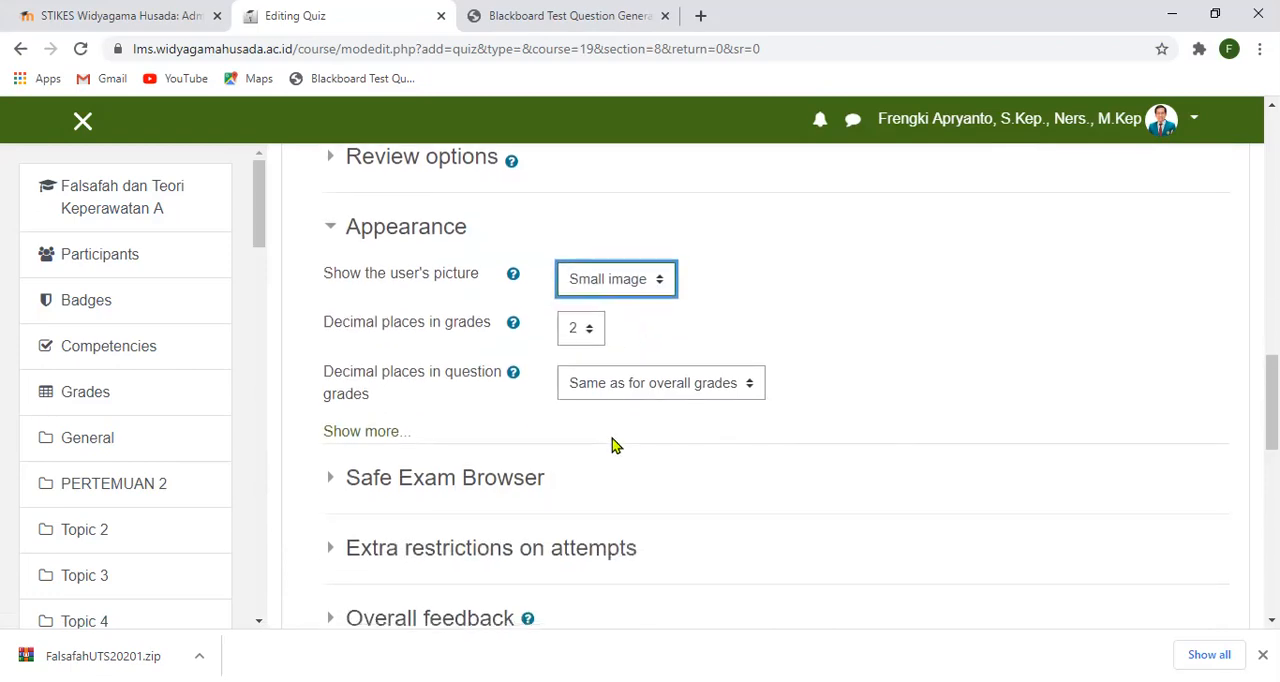
click(336, 228)
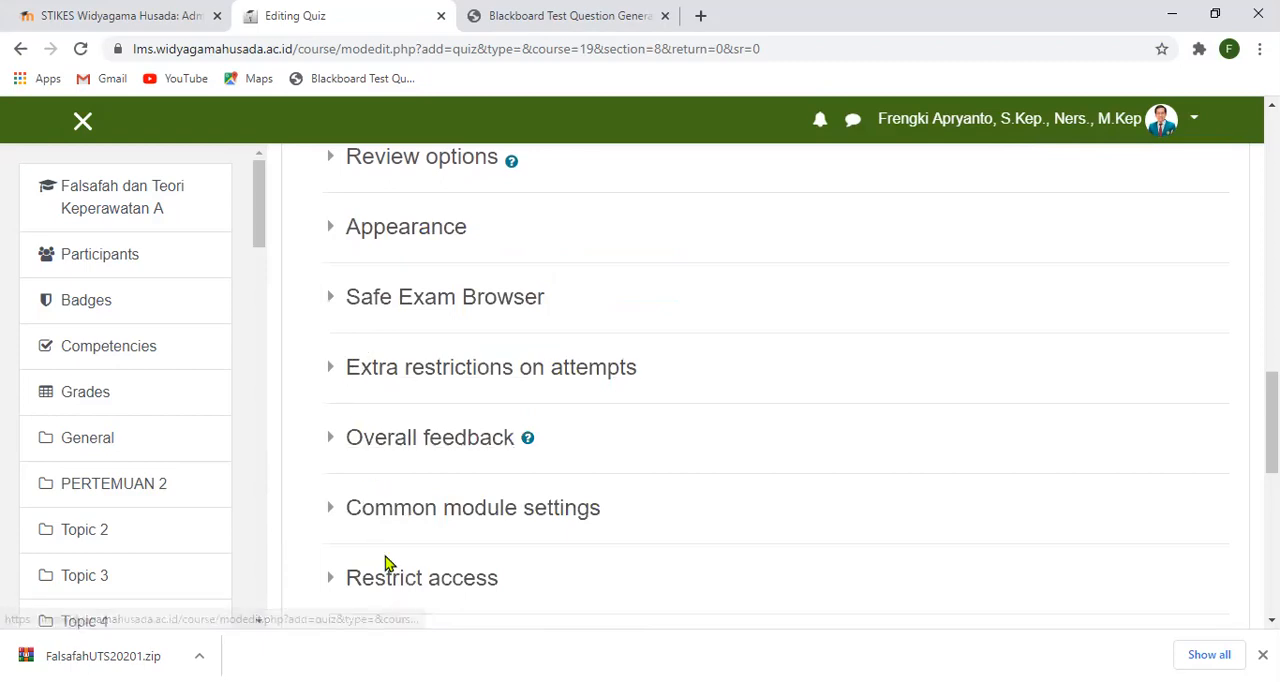
- Save the new quiz and return to the course page
scroll(400, 558, down, 1)
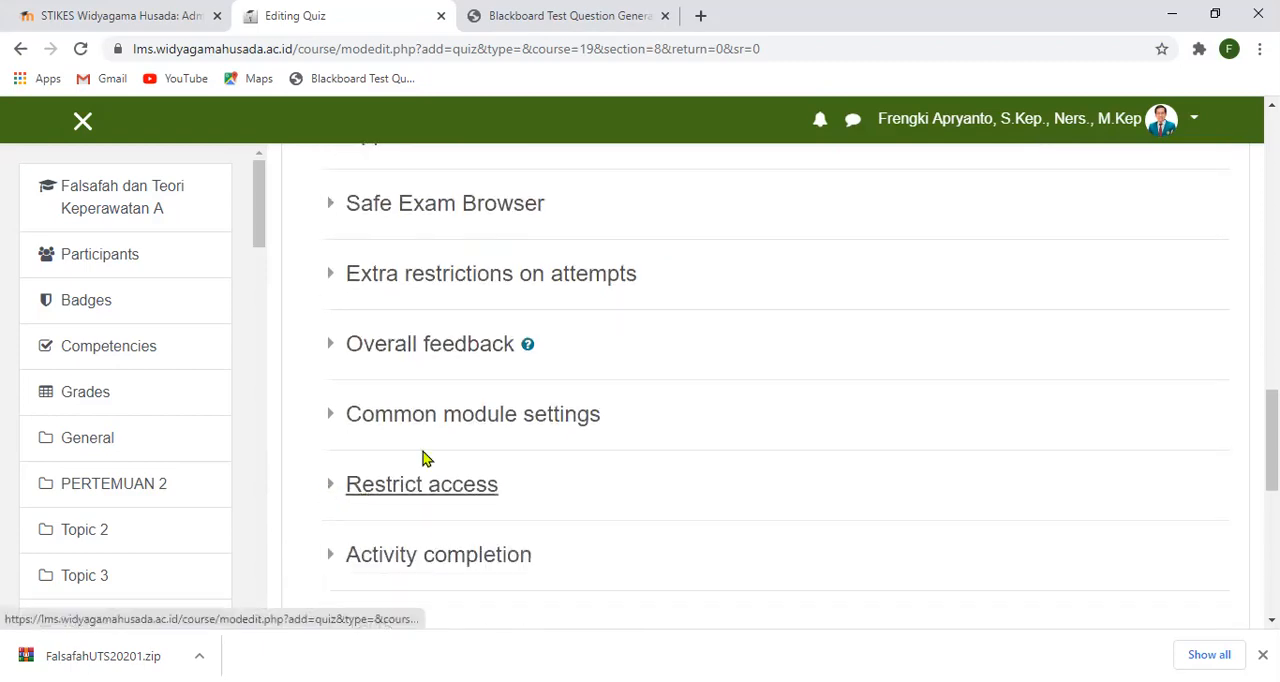
scroll(422, 458, down, 3)
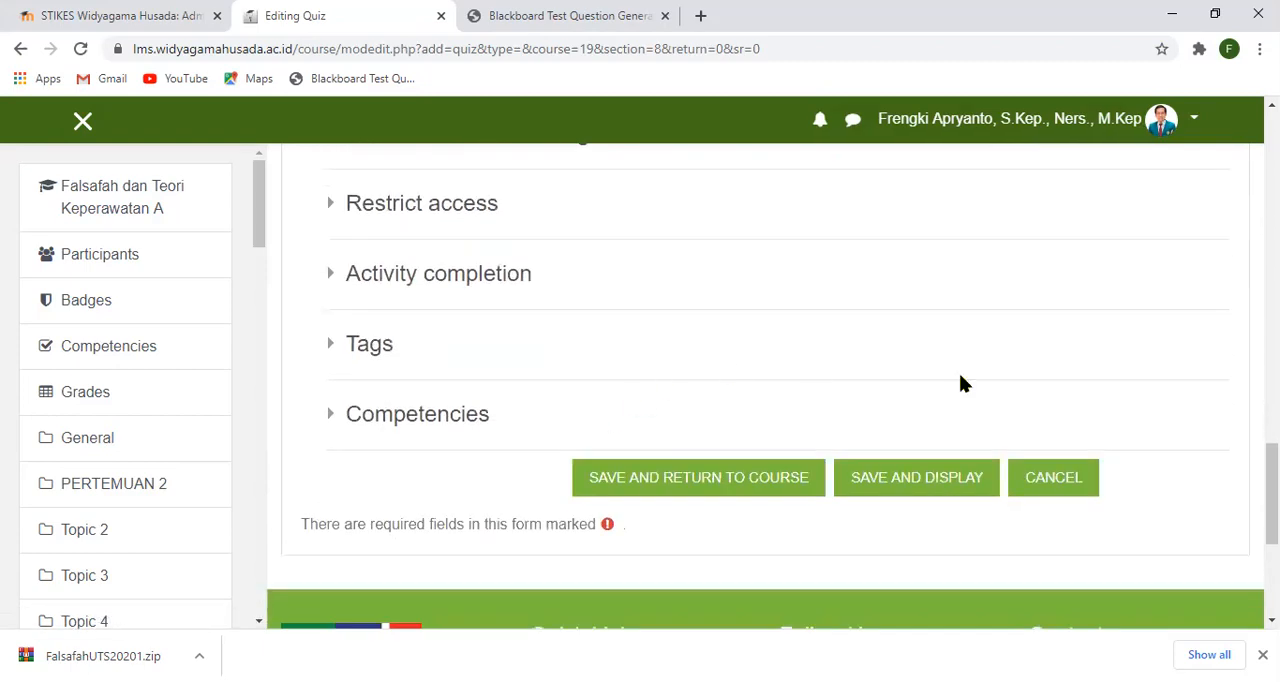
click(695, 482)
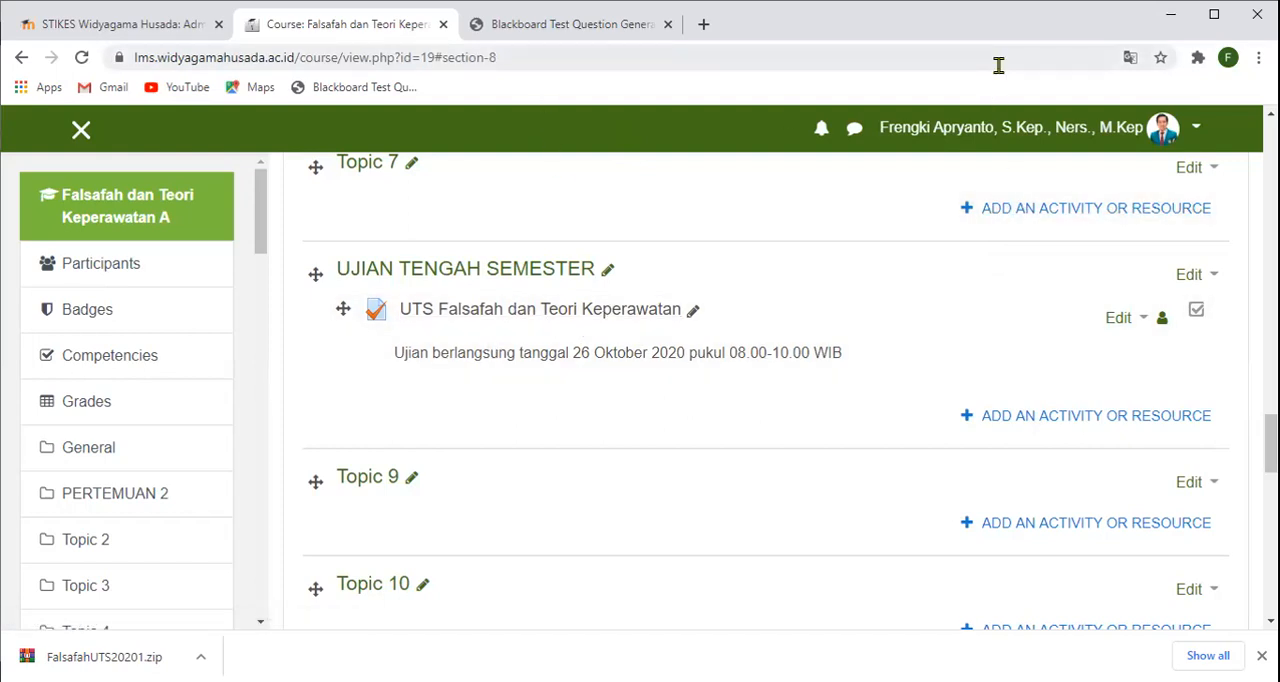
- Switch to the Blackboard Test Generator and clear the existing test questions
click(566, 25)
scroll(899, 421, up, 5)
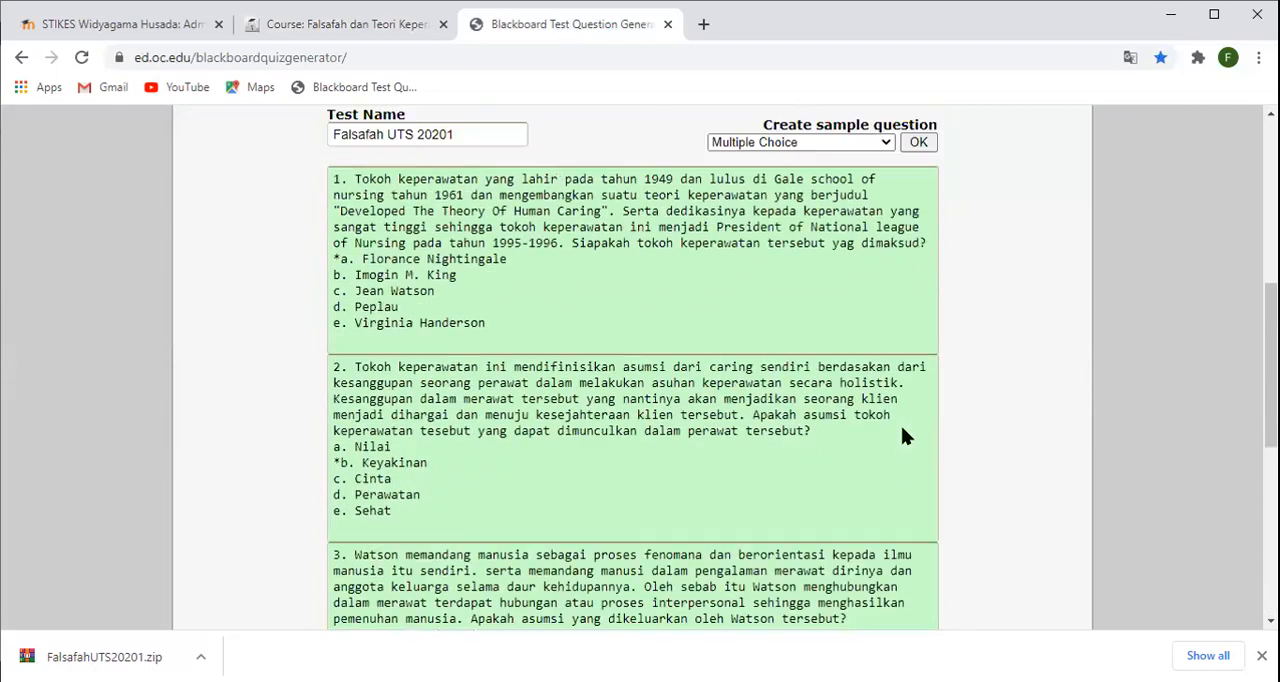
scroll(900, 422, up, 5)
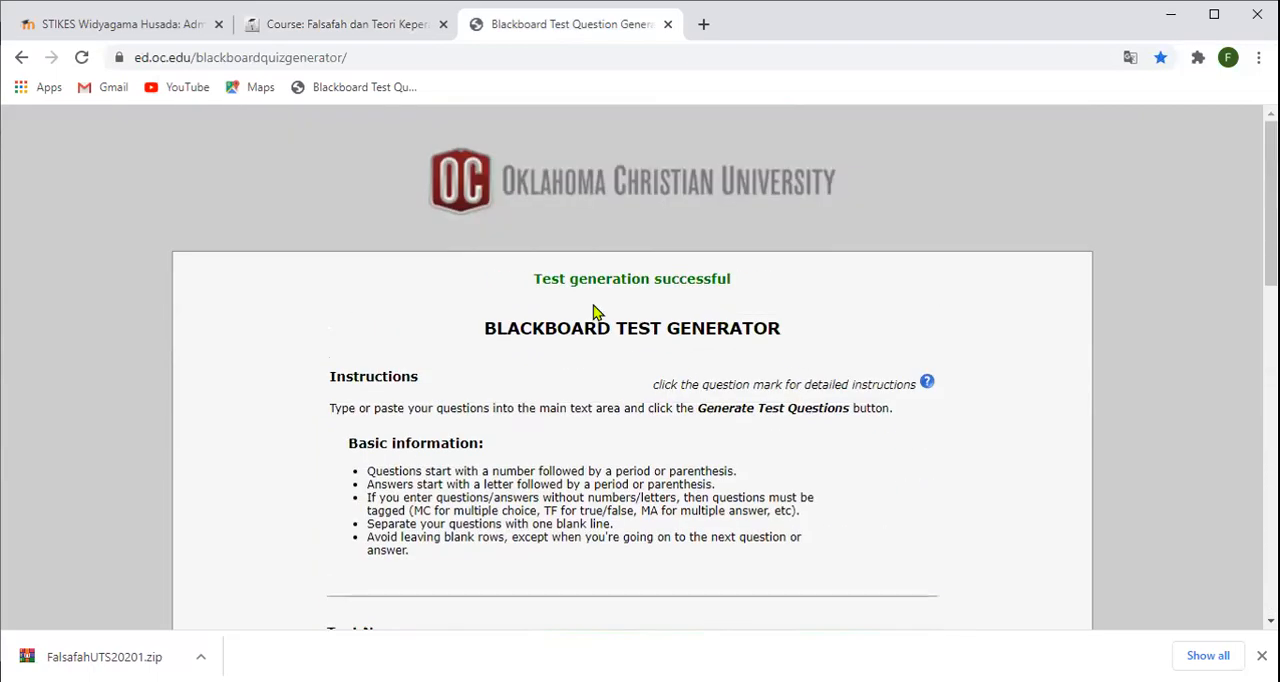
scroll(661, 387, down, 4)
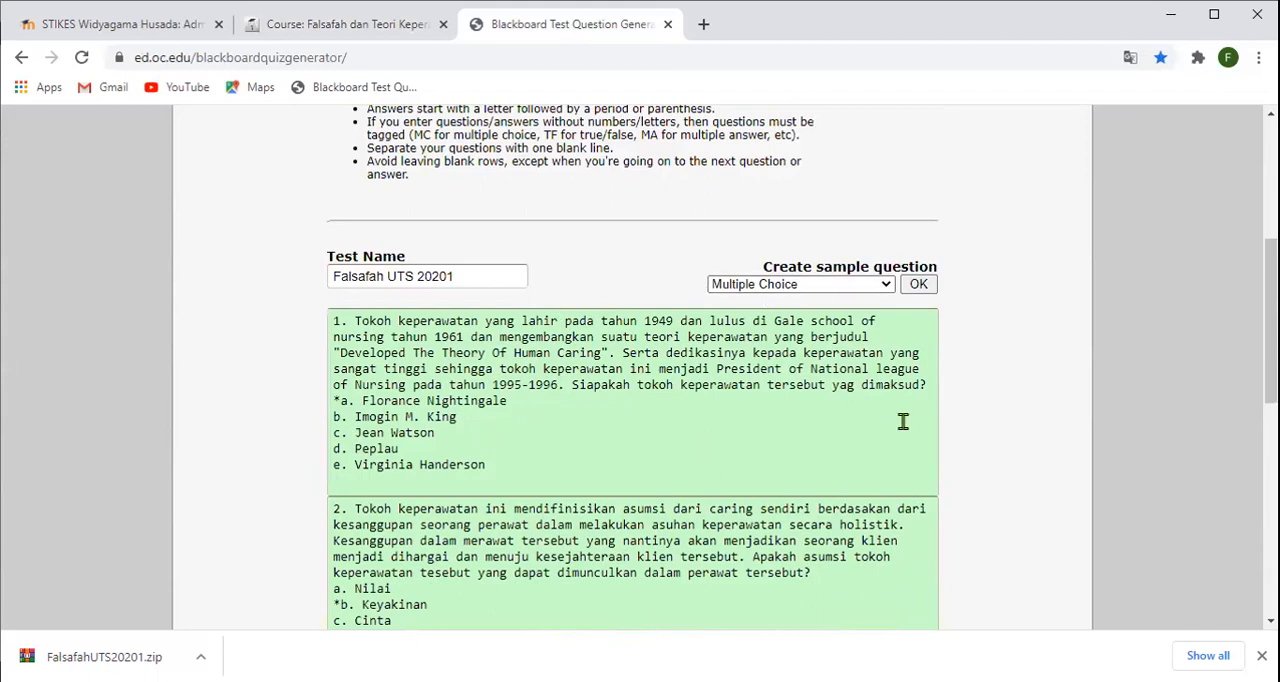
scroll(822, 474, down, 4)
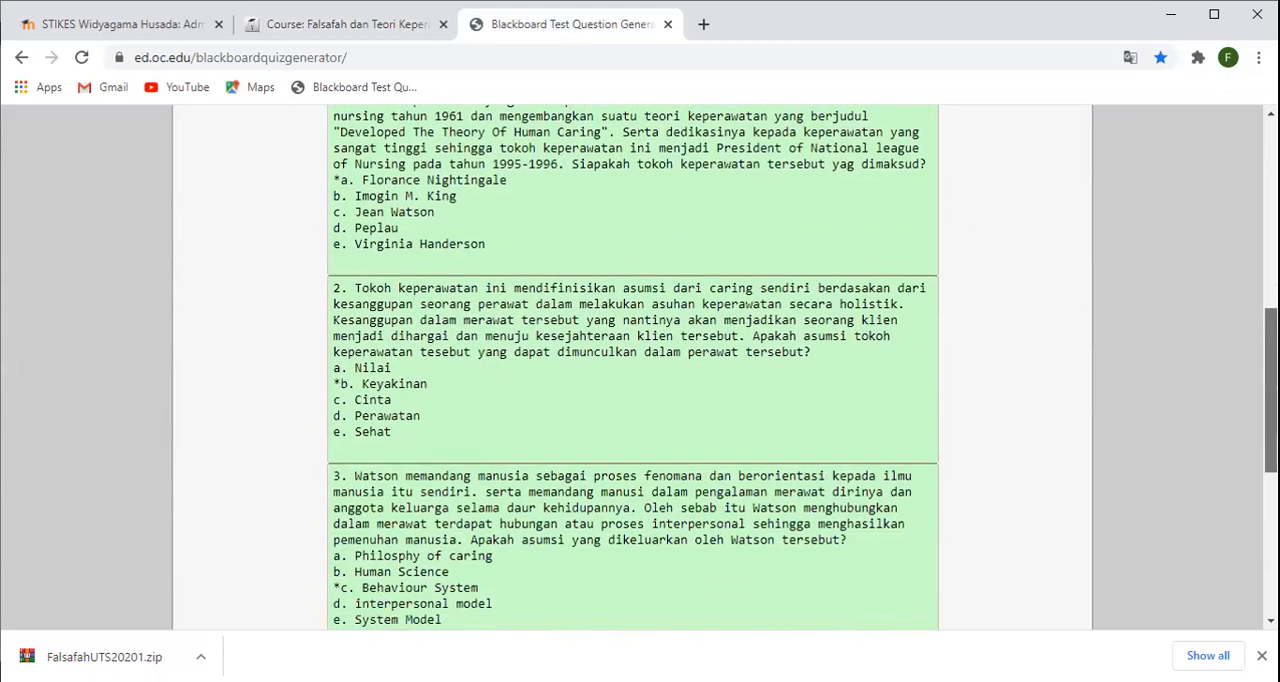
click(789, 497)
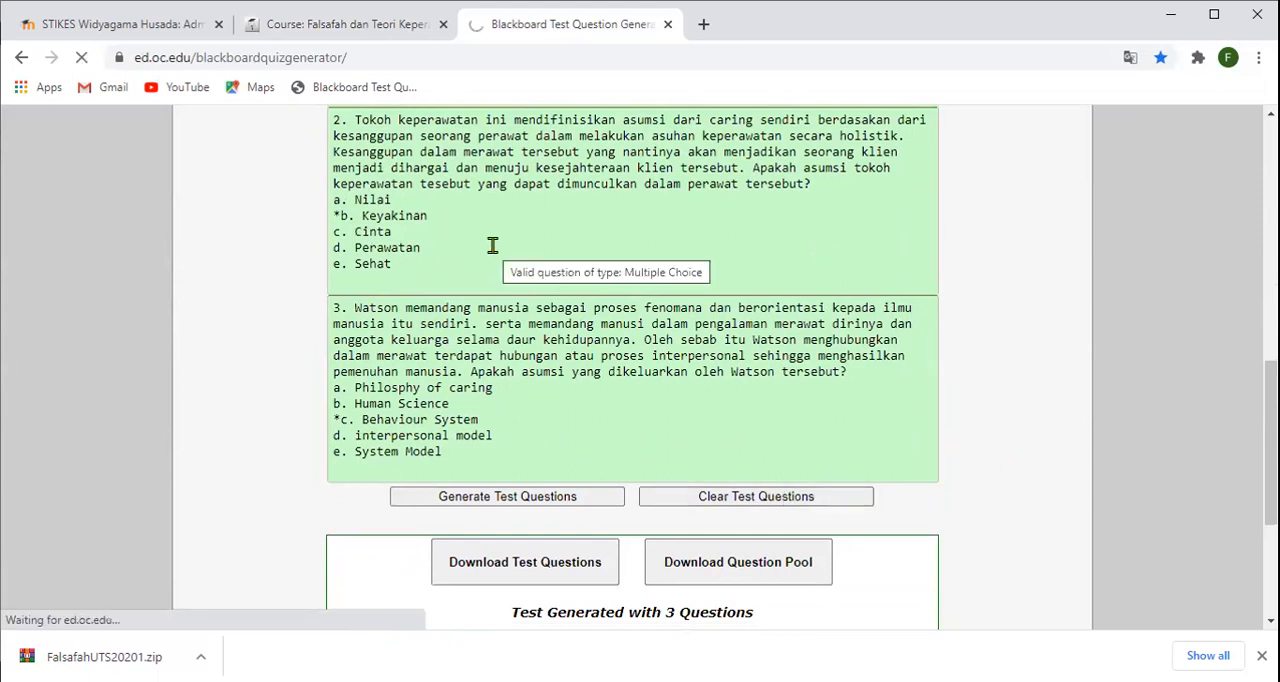
scroll(491, 246, down, 2)
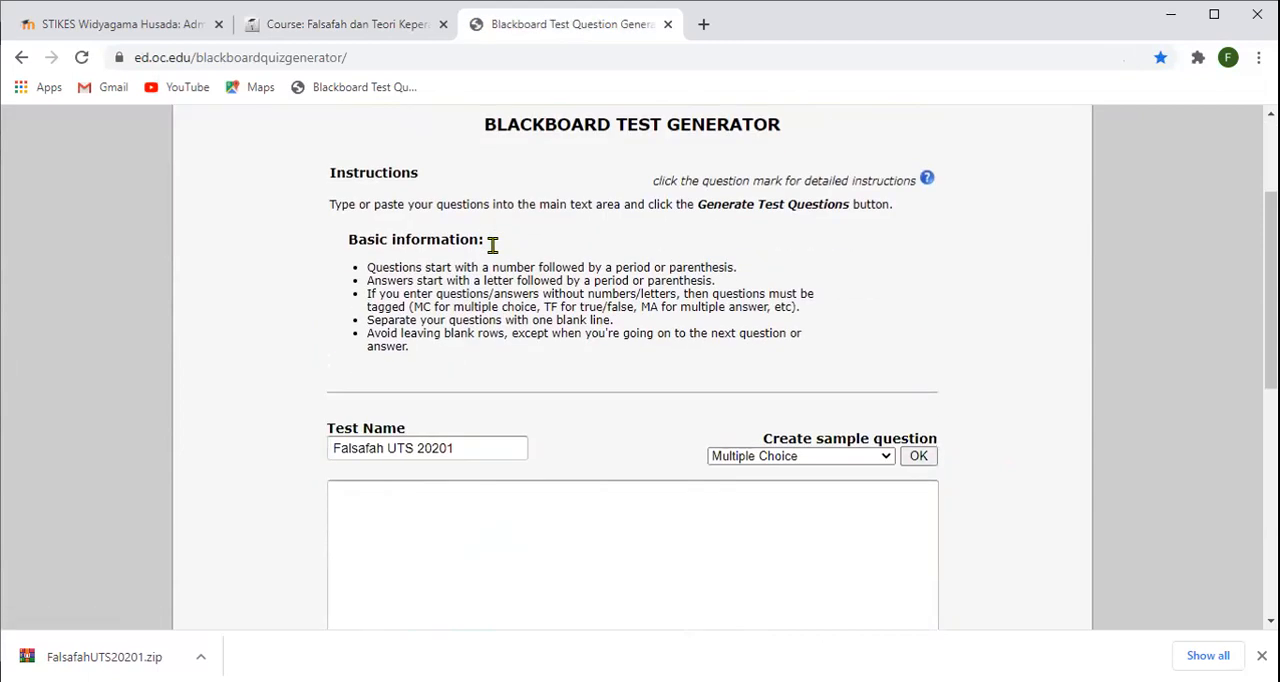
- Rename the test as Falsafah UTS ESSAY 20201
click(472, 447)
key(ctrl+a)
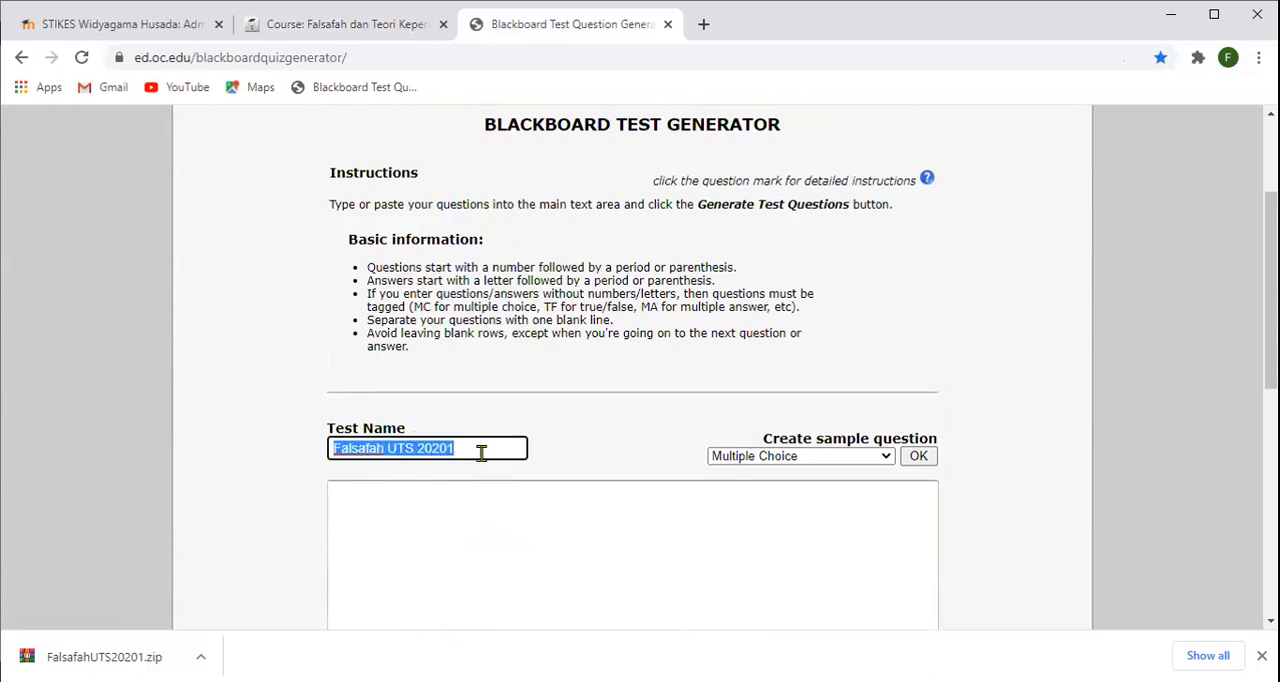
click(417, 448)
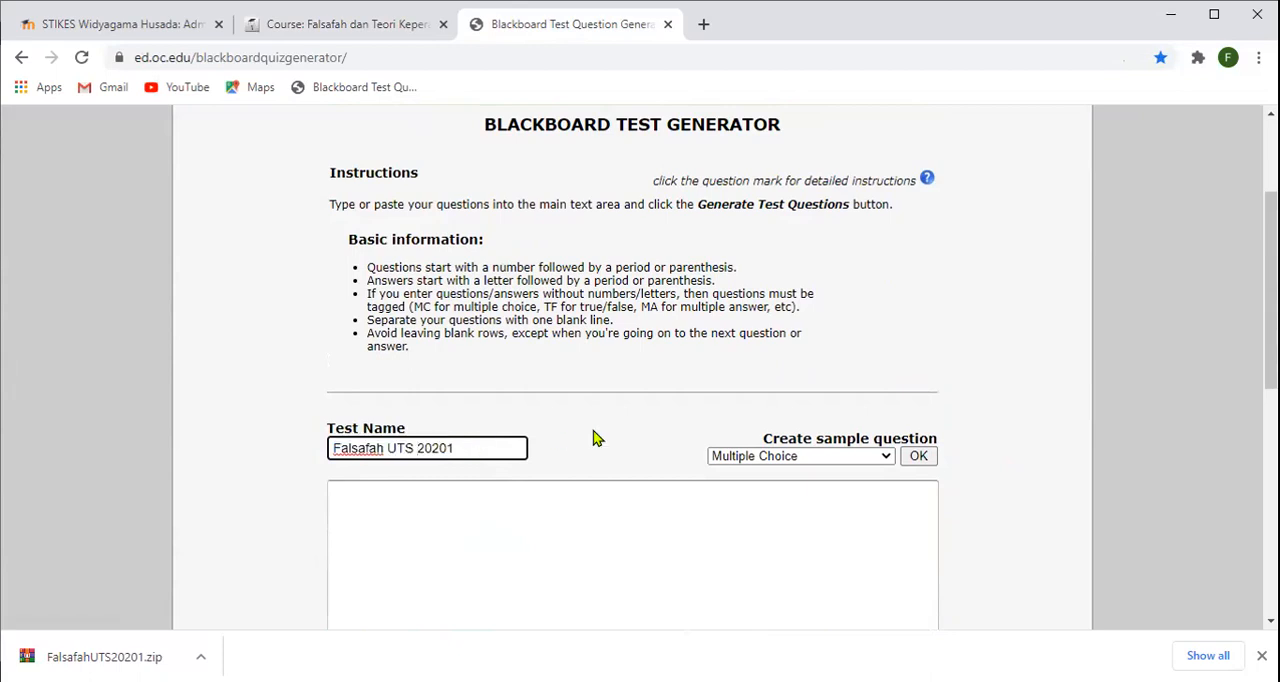
text(ESSAY)
- Paste question 1 about the nursing figure behind "Developed The Theory Of Human Caring" into the empty question area, without answer choices
click(641, 262)
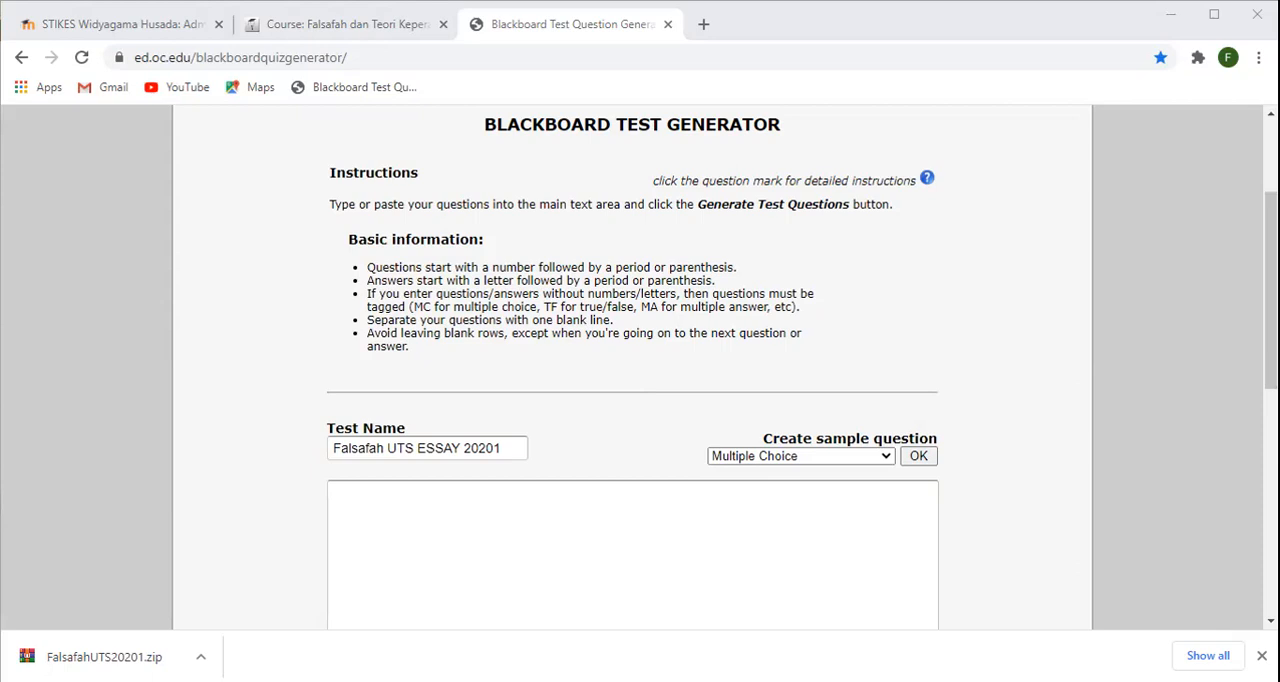
click(483, 551)
text(1.	Tokoh keperawatan yang lahir pada tahun 1949 dan lulus di Gale school of nursing tahun 1961 dan mengembangkan suatu teori keperawatan yang berjudul "Developed The Theory Of Human Caring". Serta dedikasinya kepada keperawatan yang sangat tinggi sehingga tokoh keperawatan ini menjadi President of National league of Nursing pada tahun 1995-1996. Siapakah tokoh keperawatan tersebut yag dimaksud?)
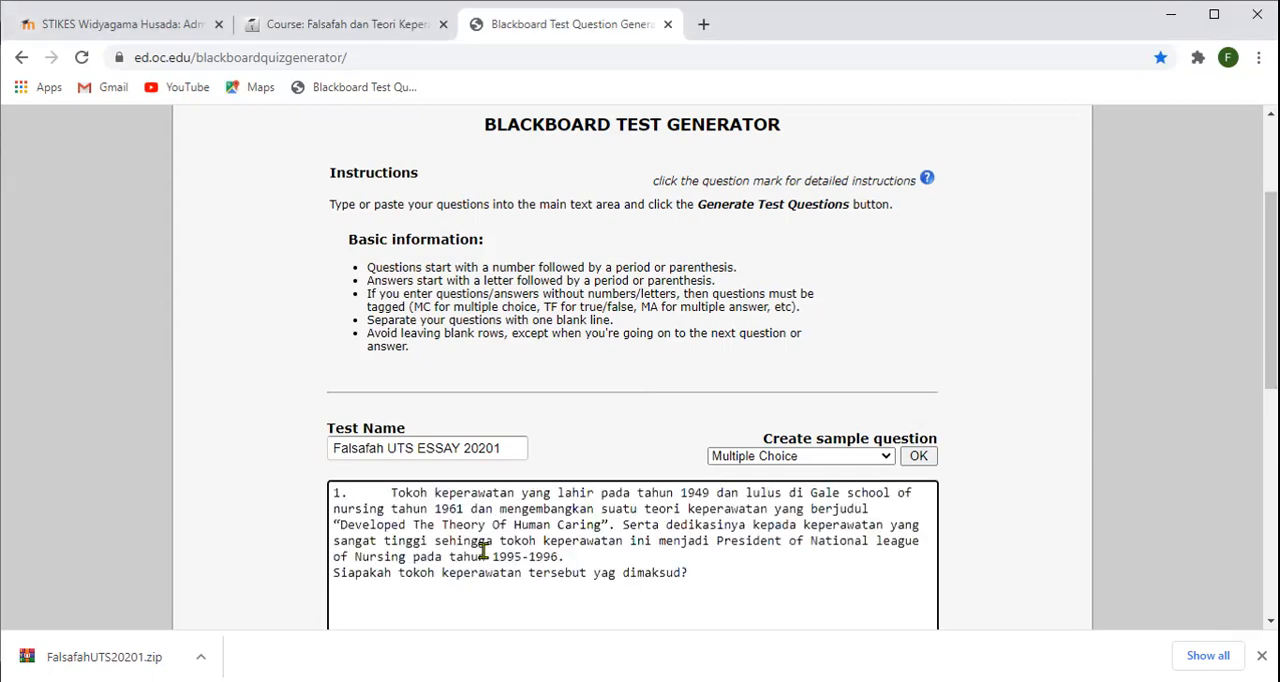
key(alt+Tab)
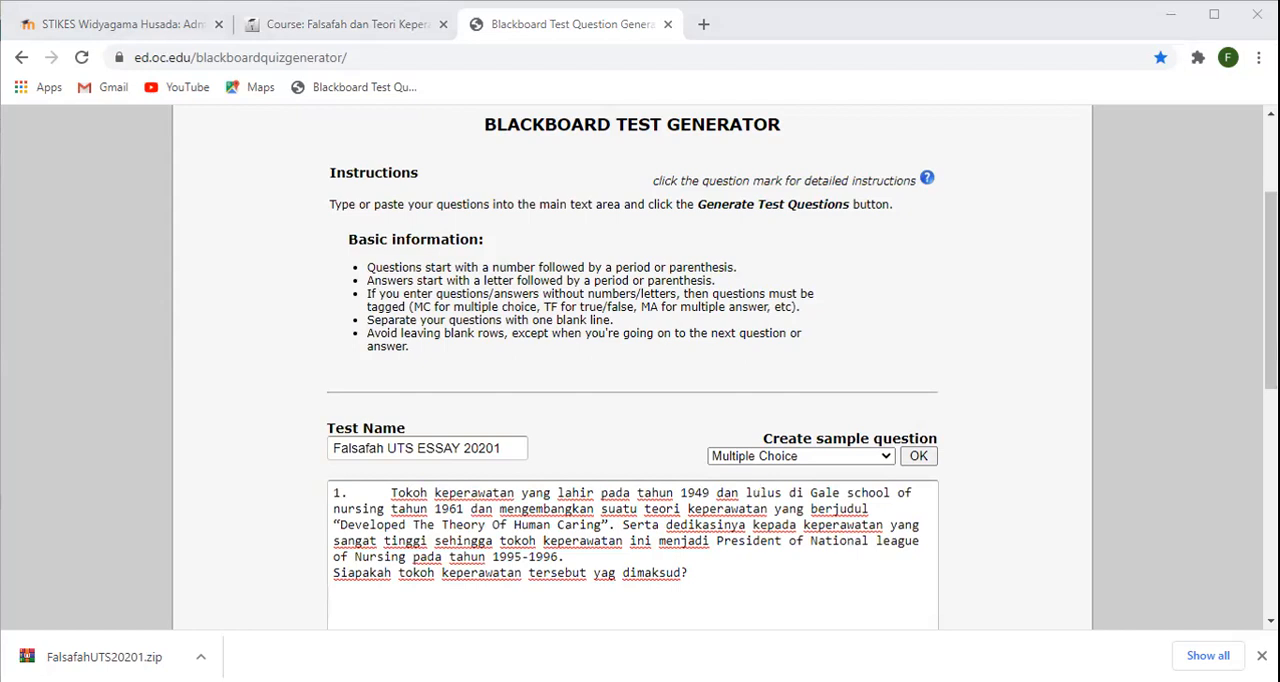
- Paste question 2 about Watson's view of humans below question 1, separated by a blank line, with its closing question joined to the paragraph
scroll(616, 496, down, 1)
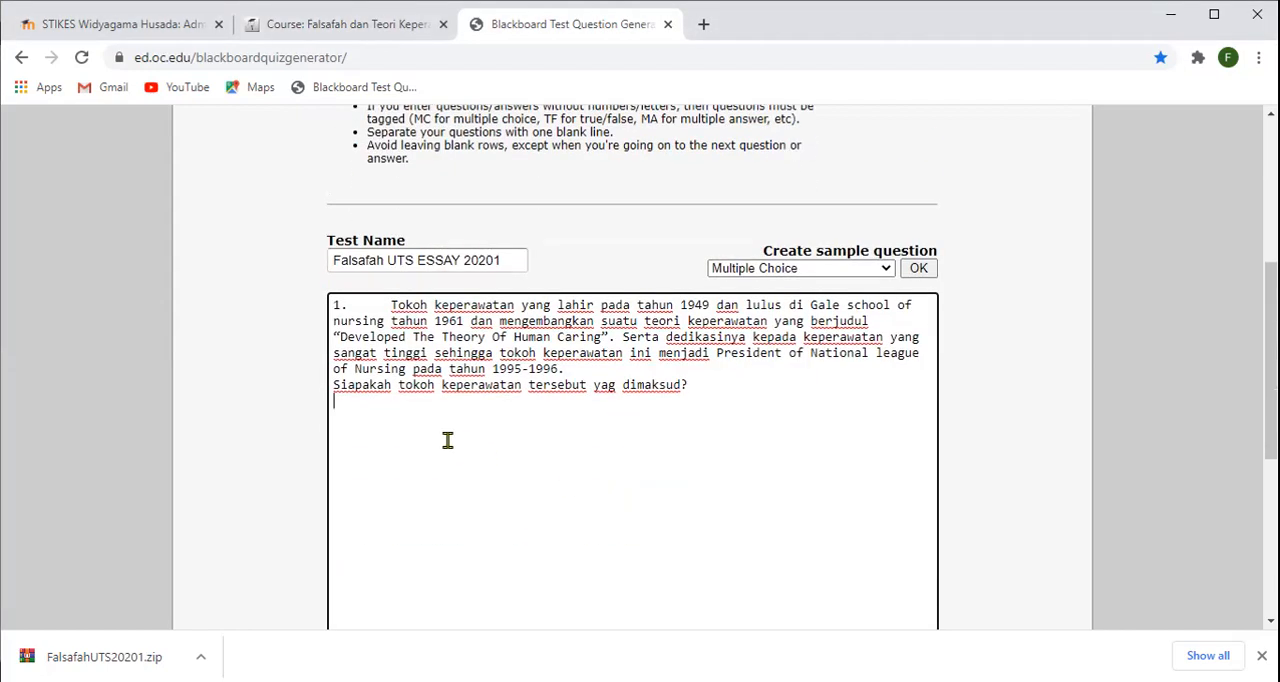
text(3.	Watson memandang manusia sebagai proses fenomana dan berorientasi kepada ilmu manusia itu sendiri. serta memandang manusi dalam pengalaman merawat dirinya dan anggota keluarga selama daur kehidupannya. Oleh sebab itu Watson menghubungkan dalam merawat terdapat hubungan atau proses interpersonal sehingga menghasilkan pemenuhan manusia. Apakah asumsi yang dikeluarkan oleh Watson tersebut?)
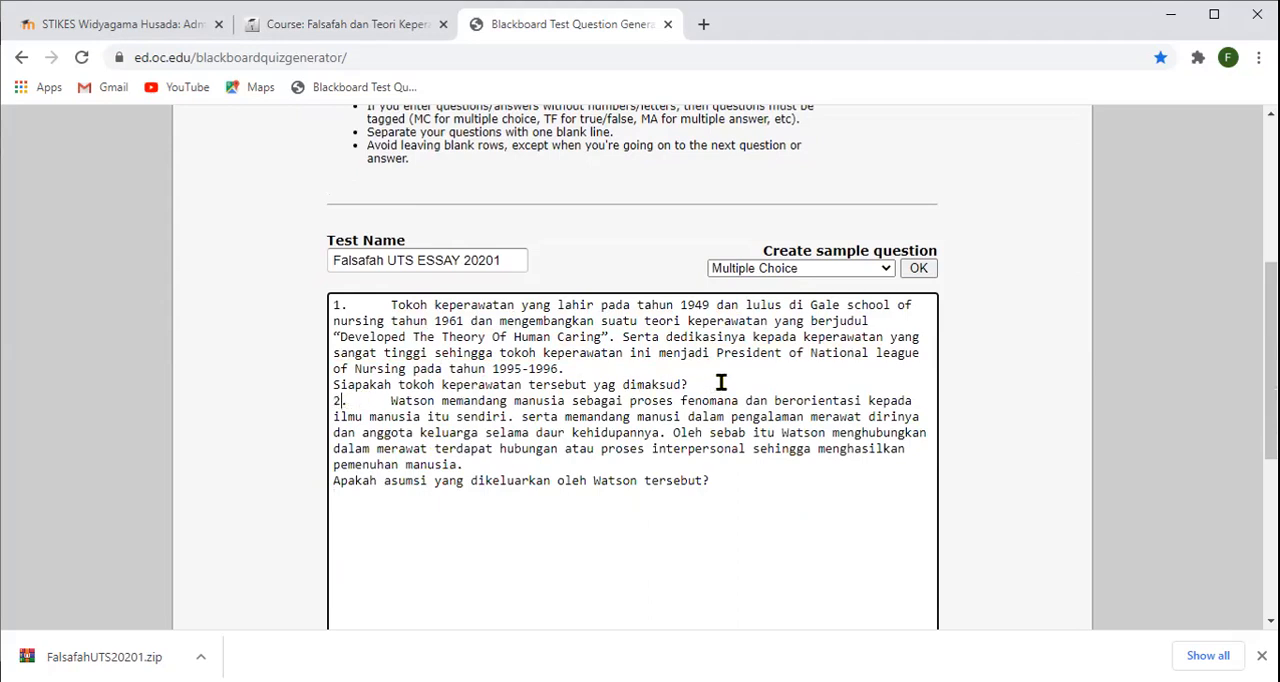
key(Return)
click(333, 495)
key(BackSpace)
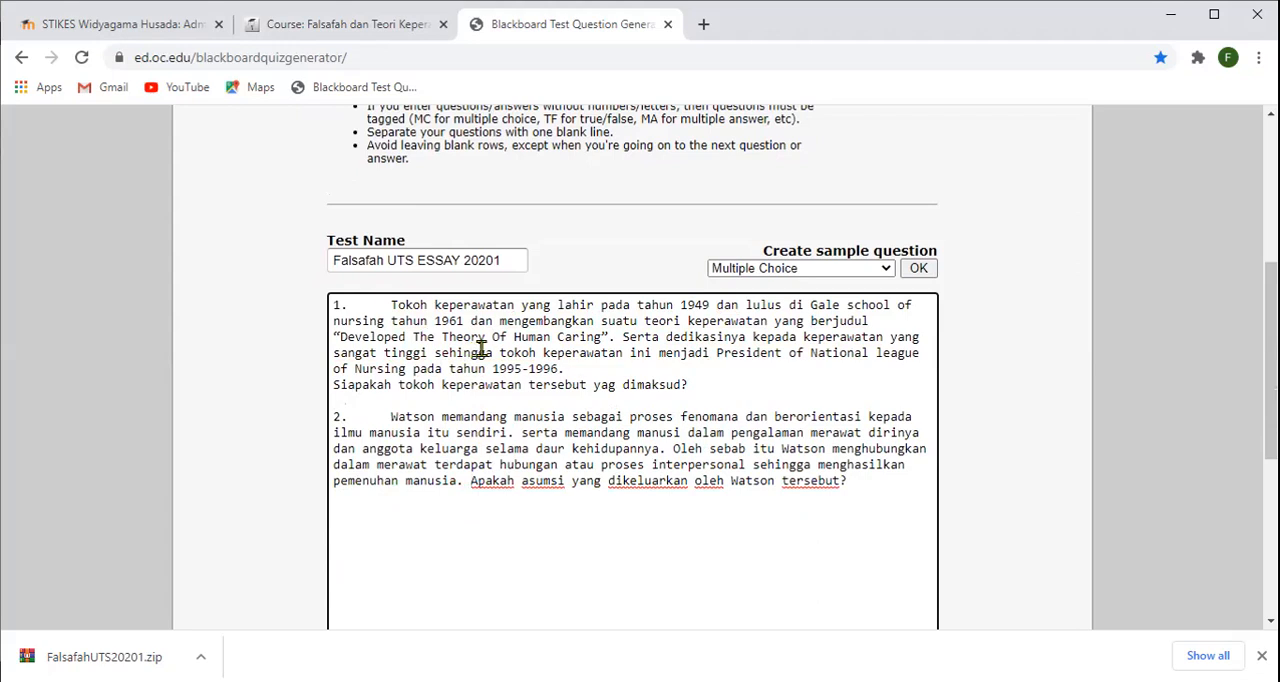
- Try to generate the test questions and check the error details on question 1
scroll(610, 422, down, 1)
scroll(610, 422, down, 3)
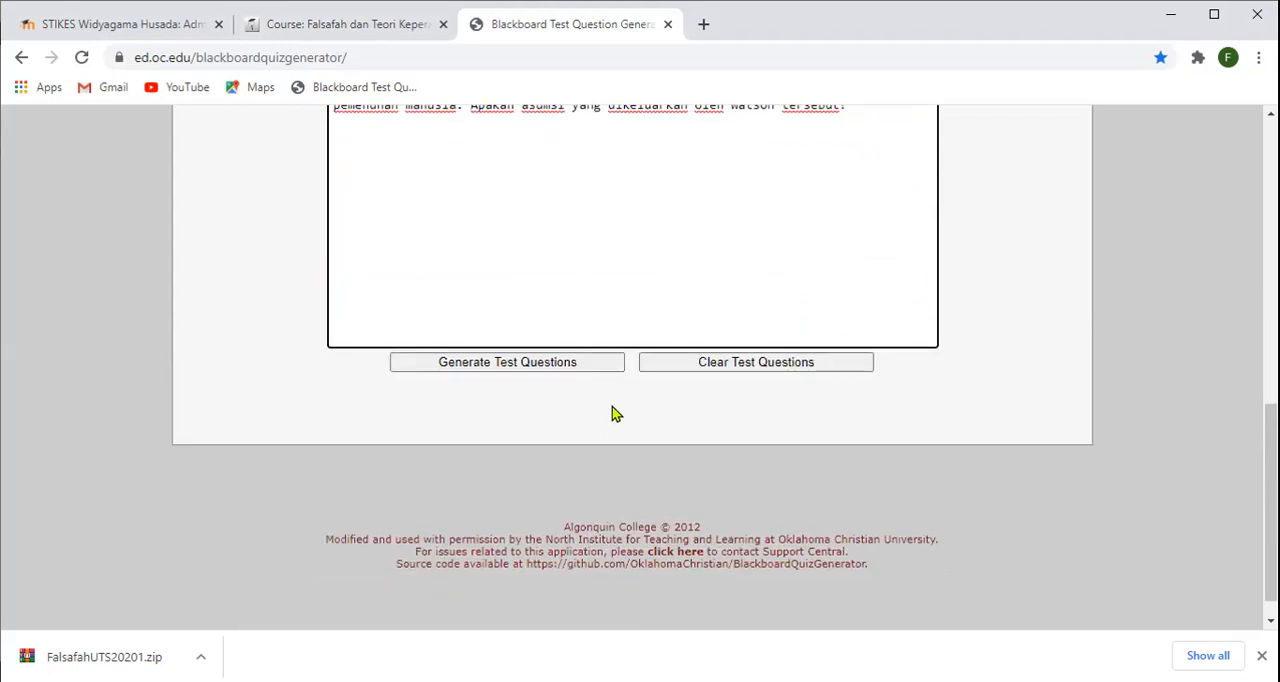
click(540, 372)
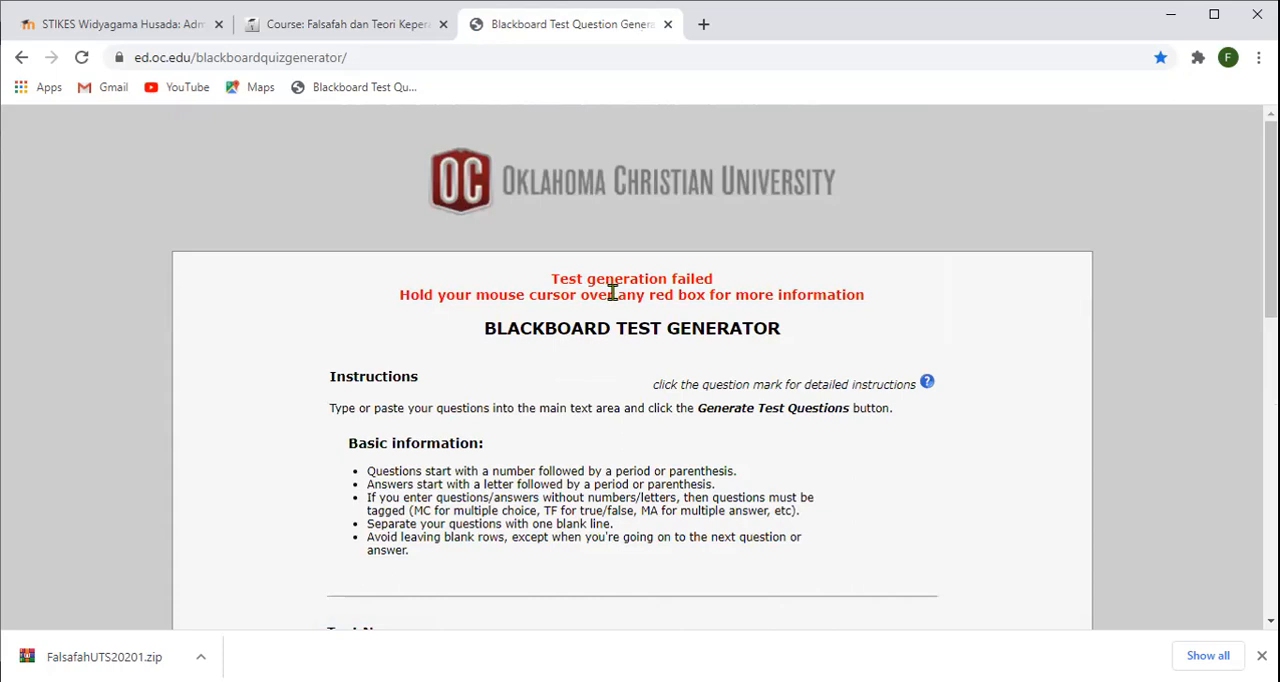
scroll(650, 320, down, 5)
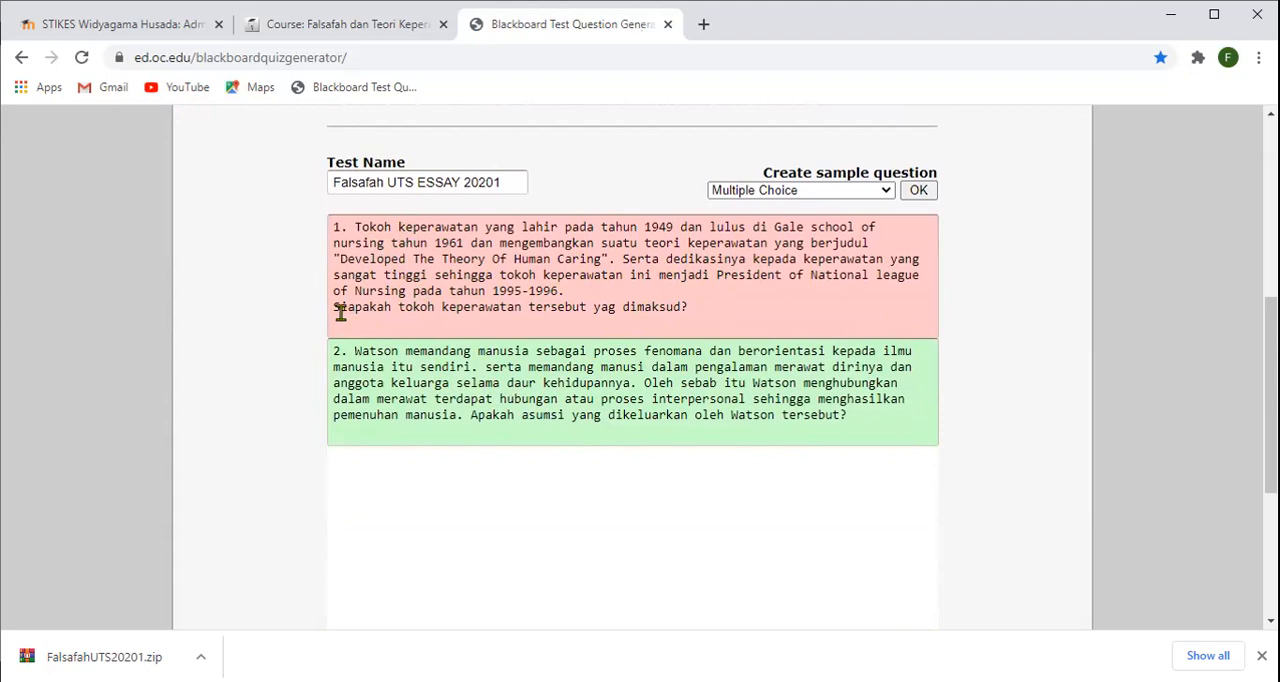
mouse_move(340, 313)
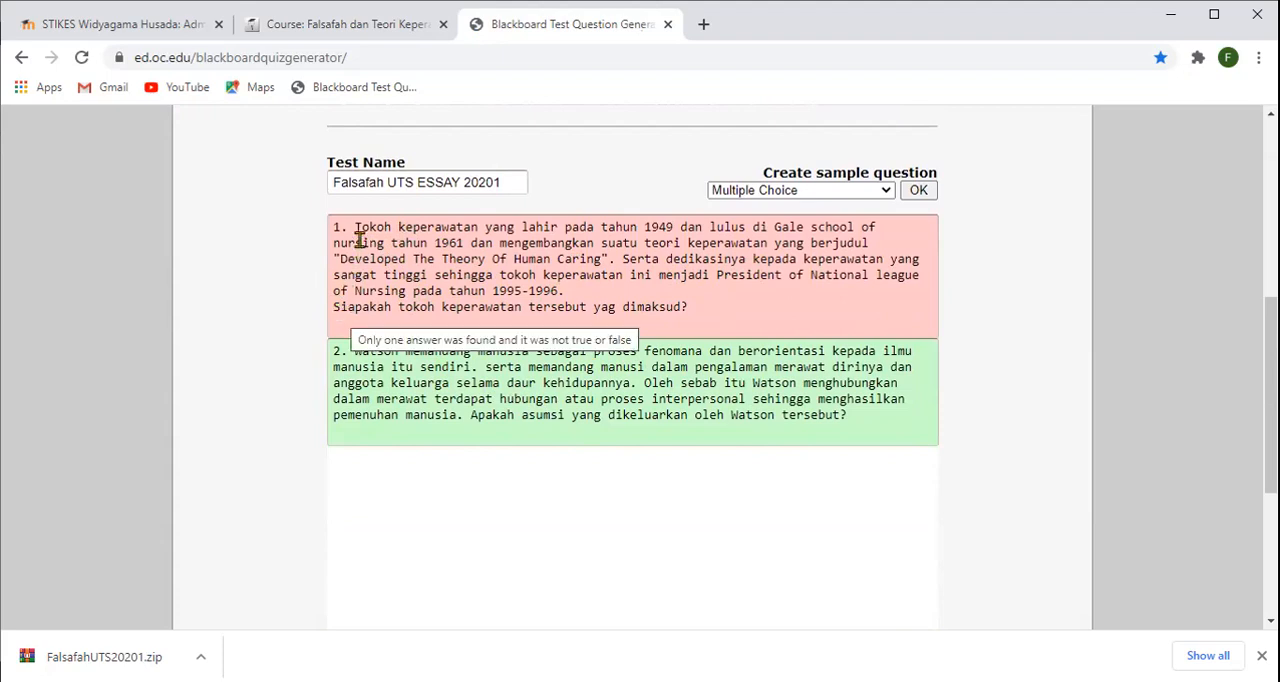
- Try labelling question 1's closing sentence "1)" on its own line and generating the test questions again
click(334, 307)
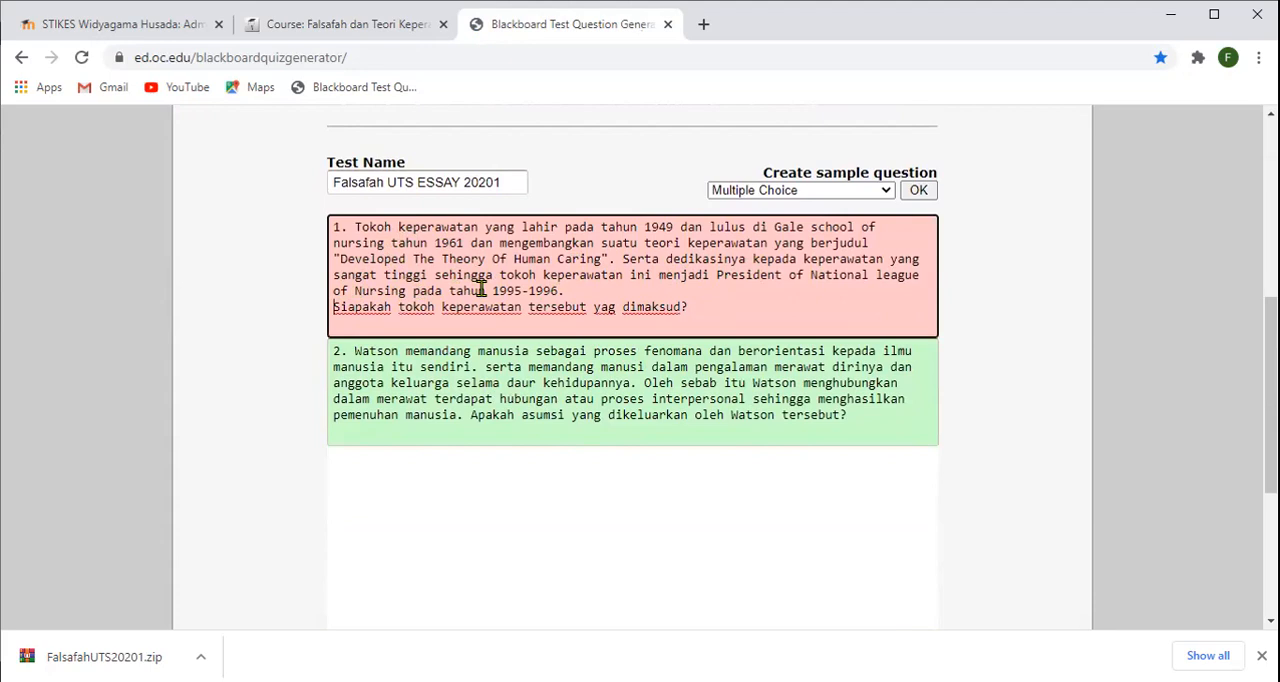
key(BackSpace)
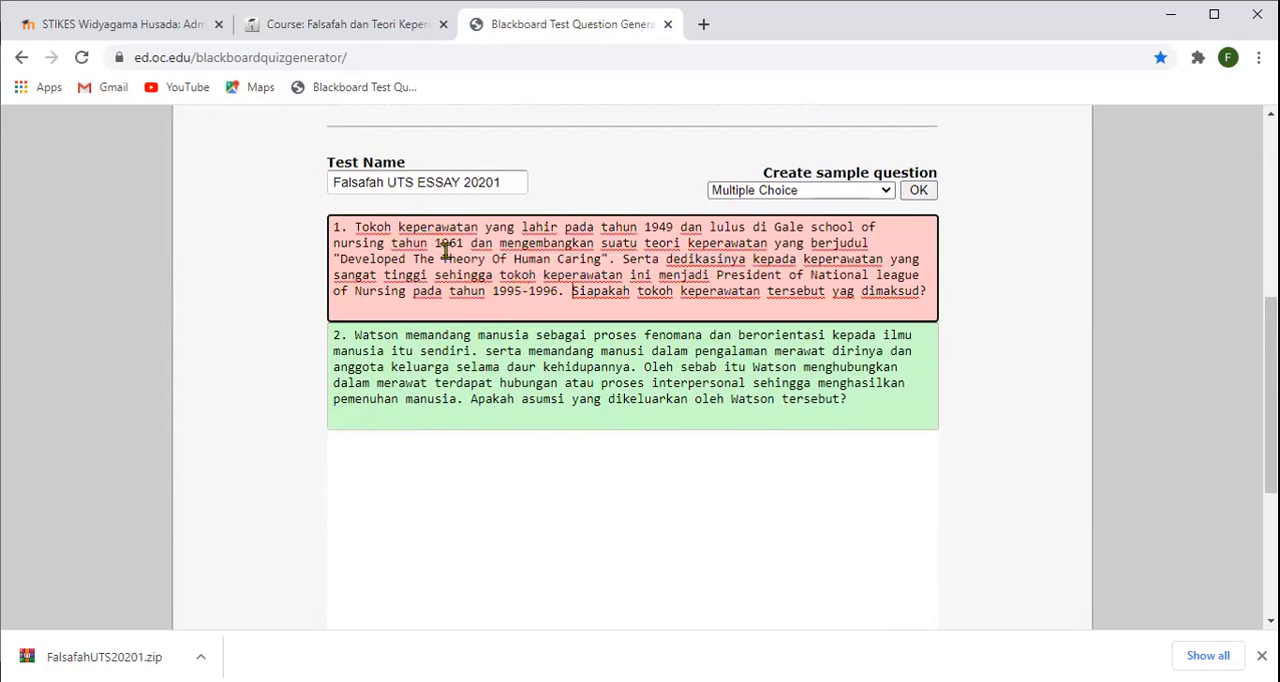
mouse_move(524, 280)
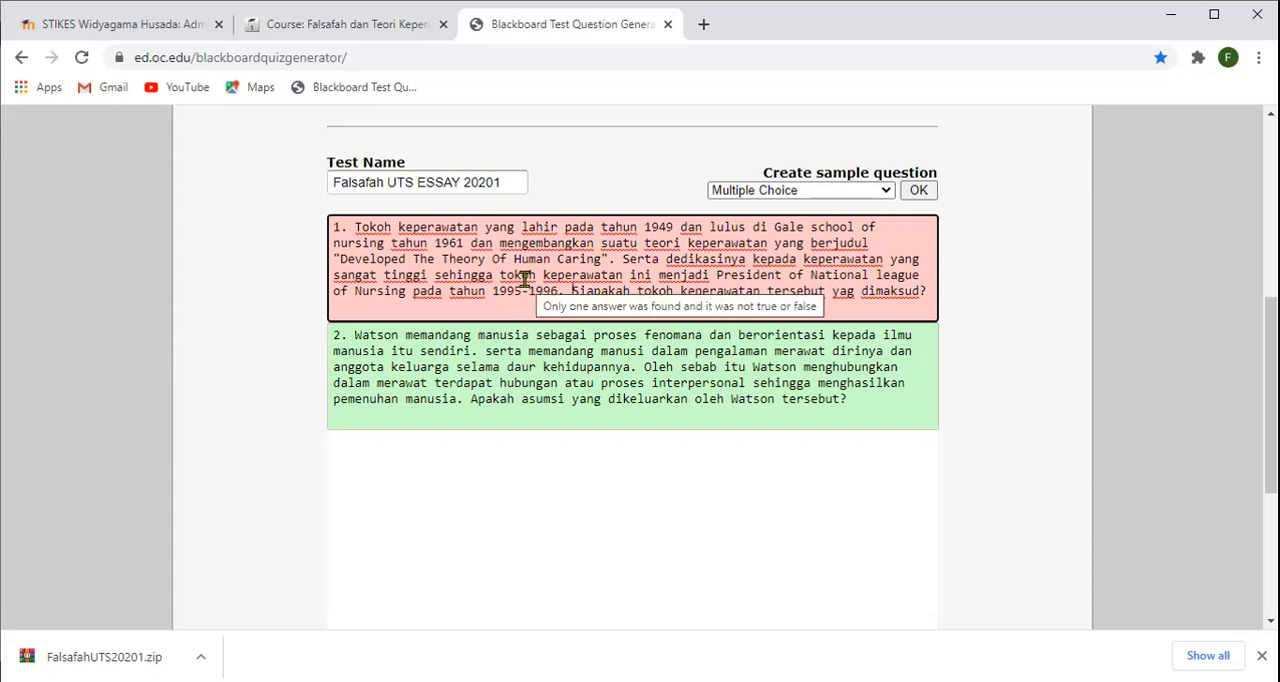
key(Return)
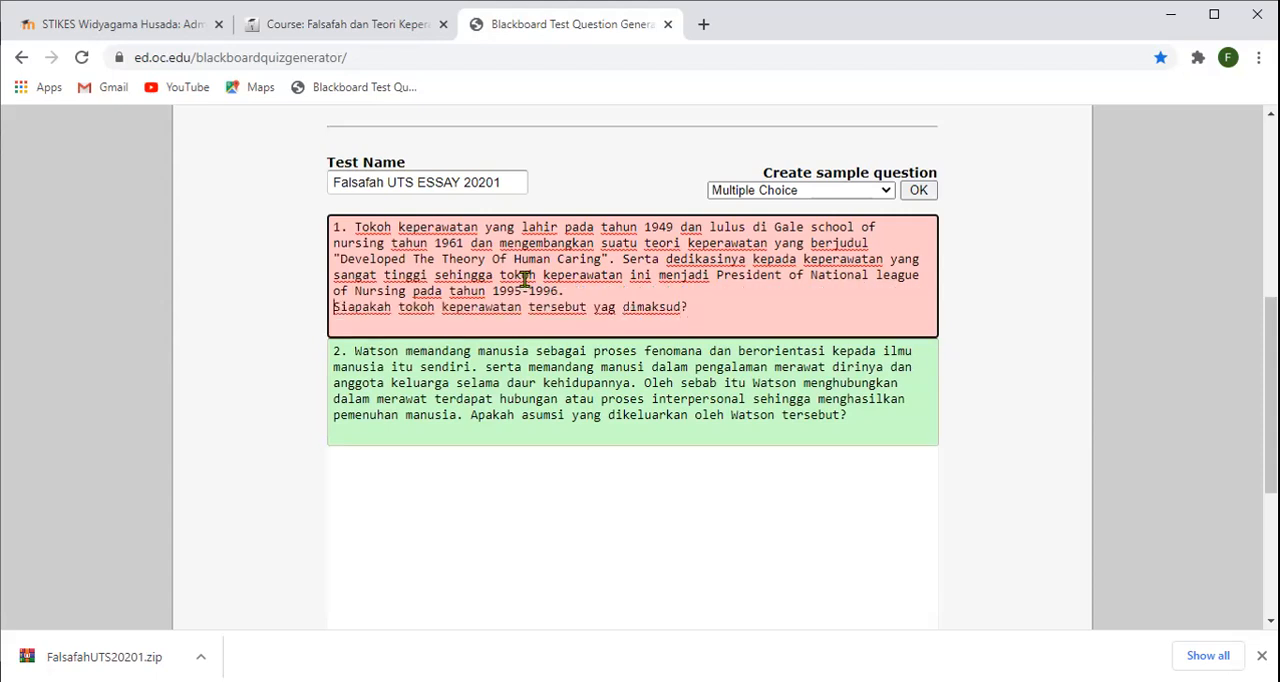
text(a)
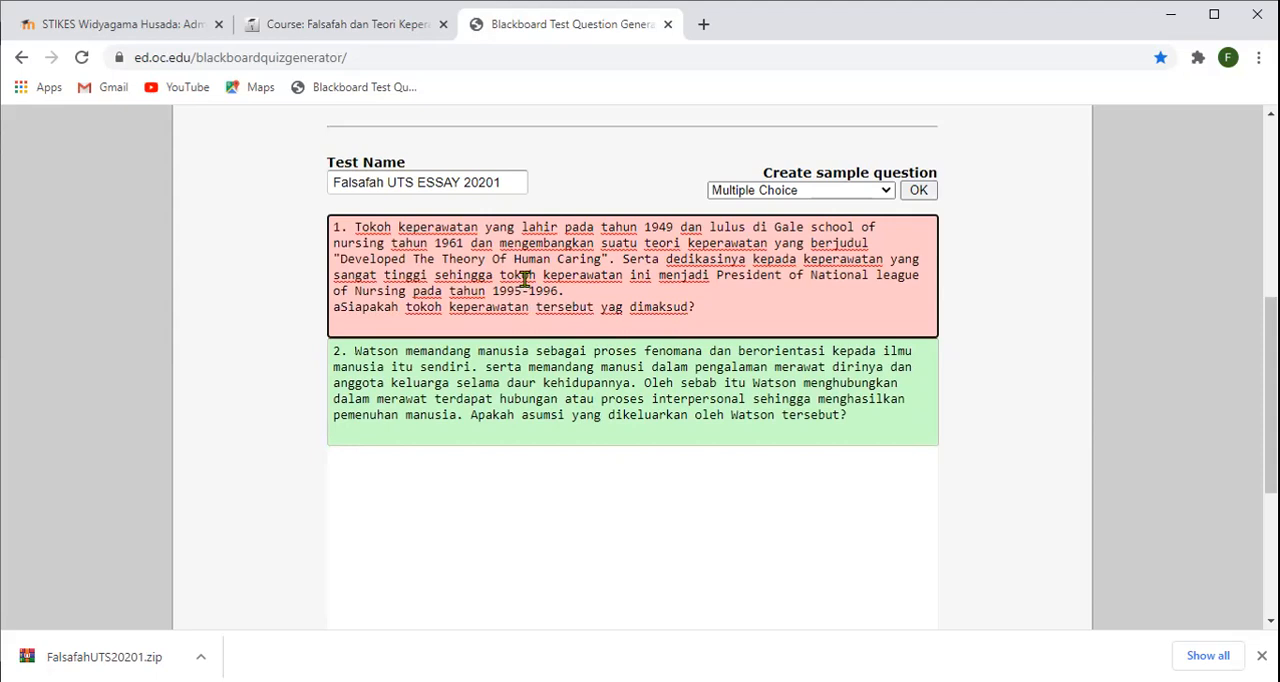
key(BackSpace)
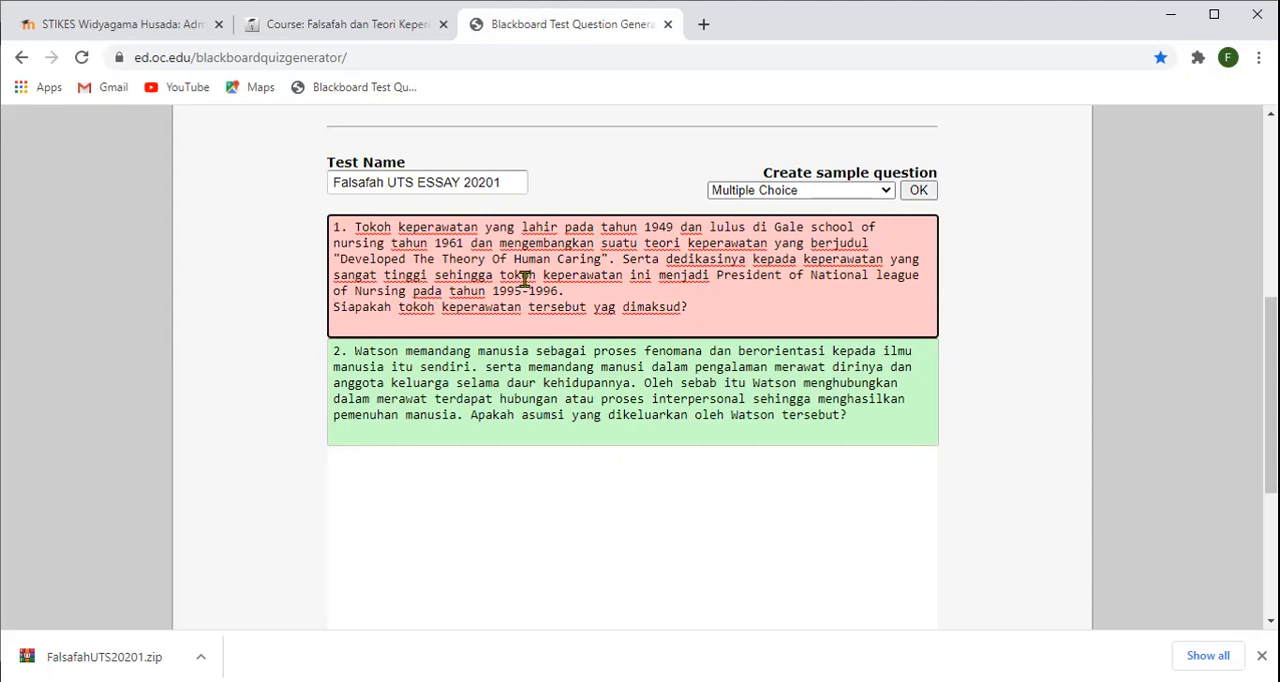
text(1)
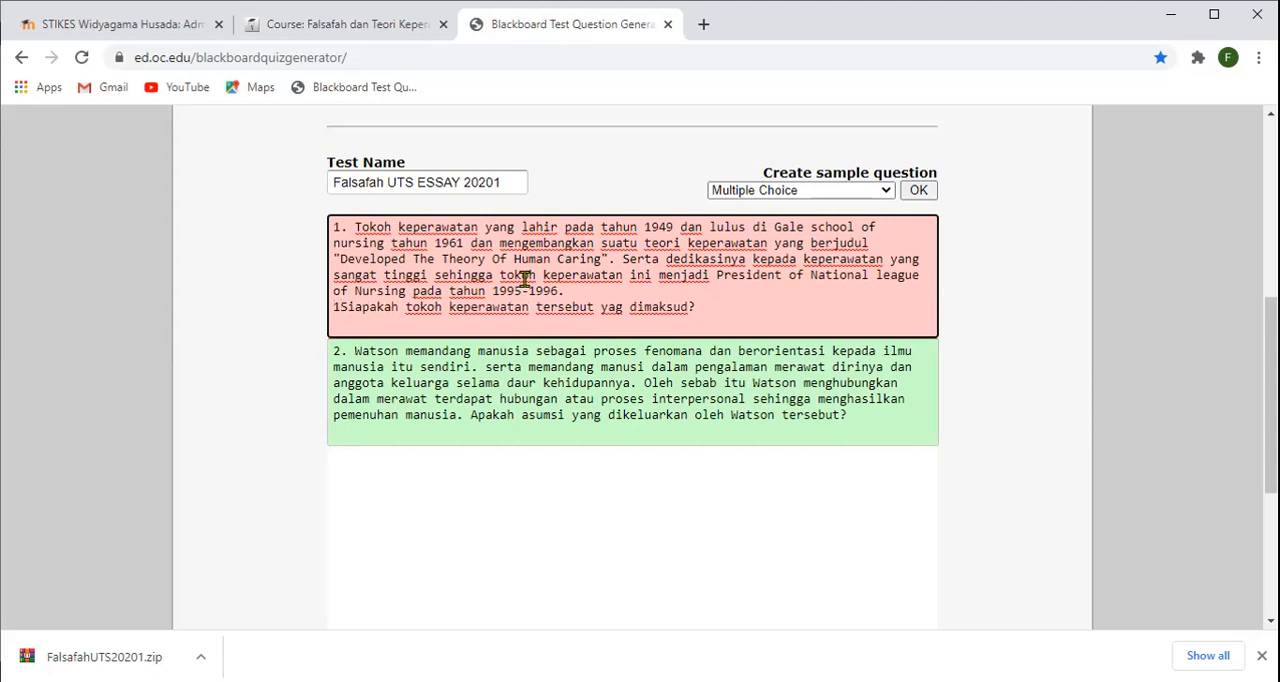
text())
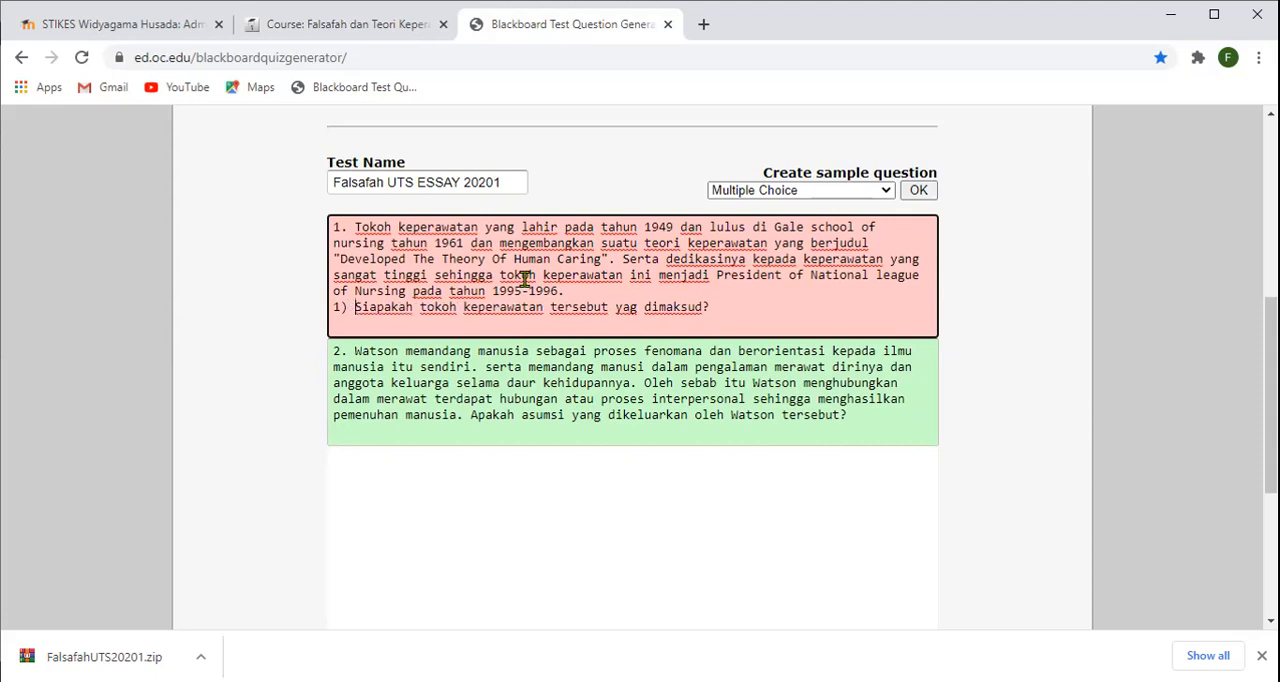
scroll(545, 310, down, 3)
click(548, 336)
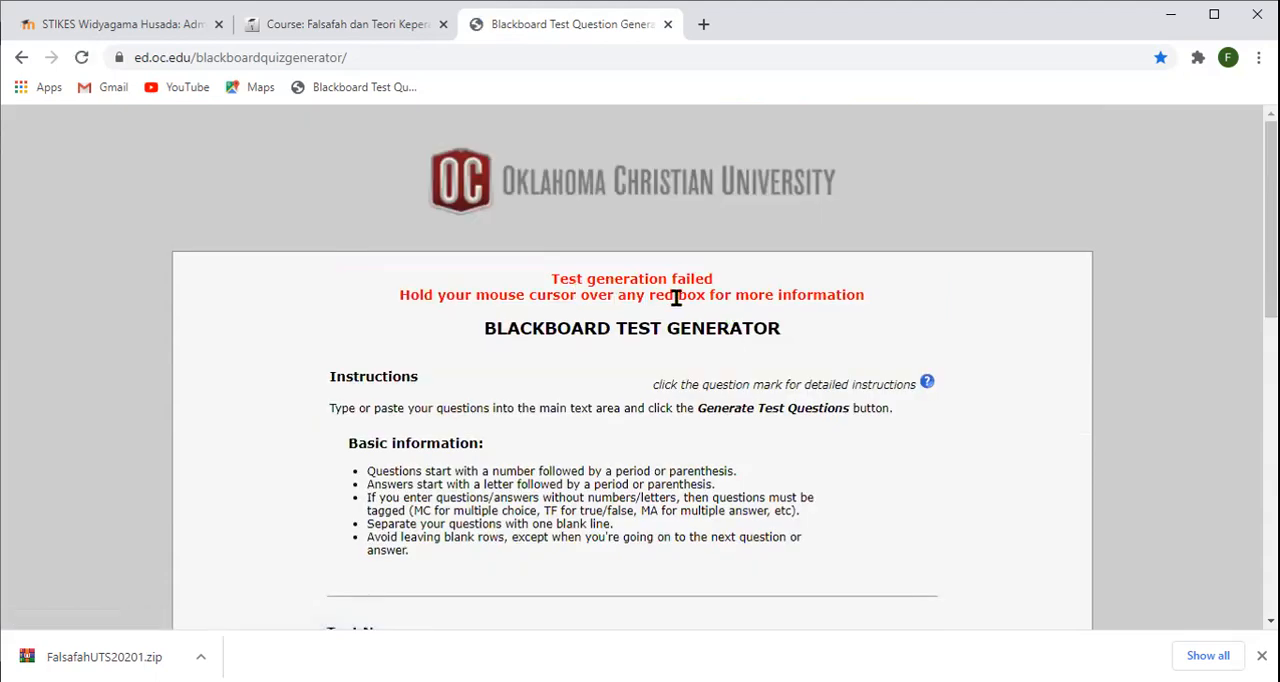
- Remove the "1)" label and join question 1's closing sentence to the paragraph, with "(1)" in front of it
scroll(668, 340, down, 4)
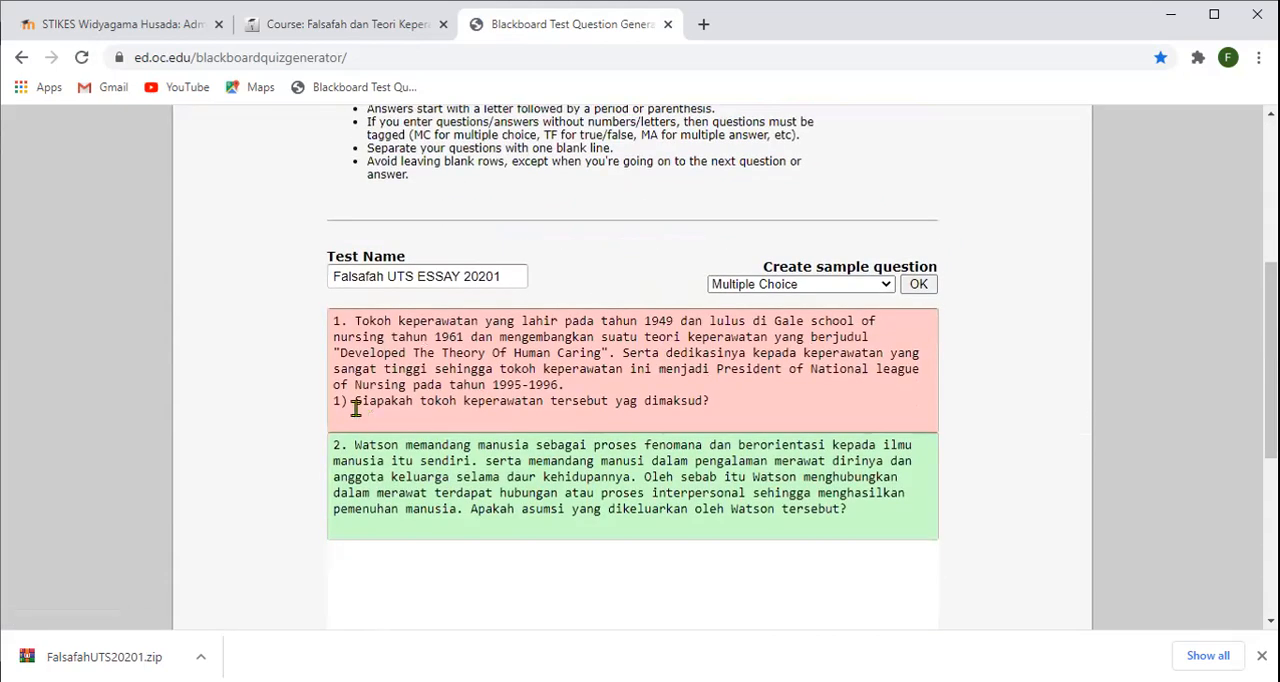
click(355, 401)
key(BackSpace)
key(BackSpace)
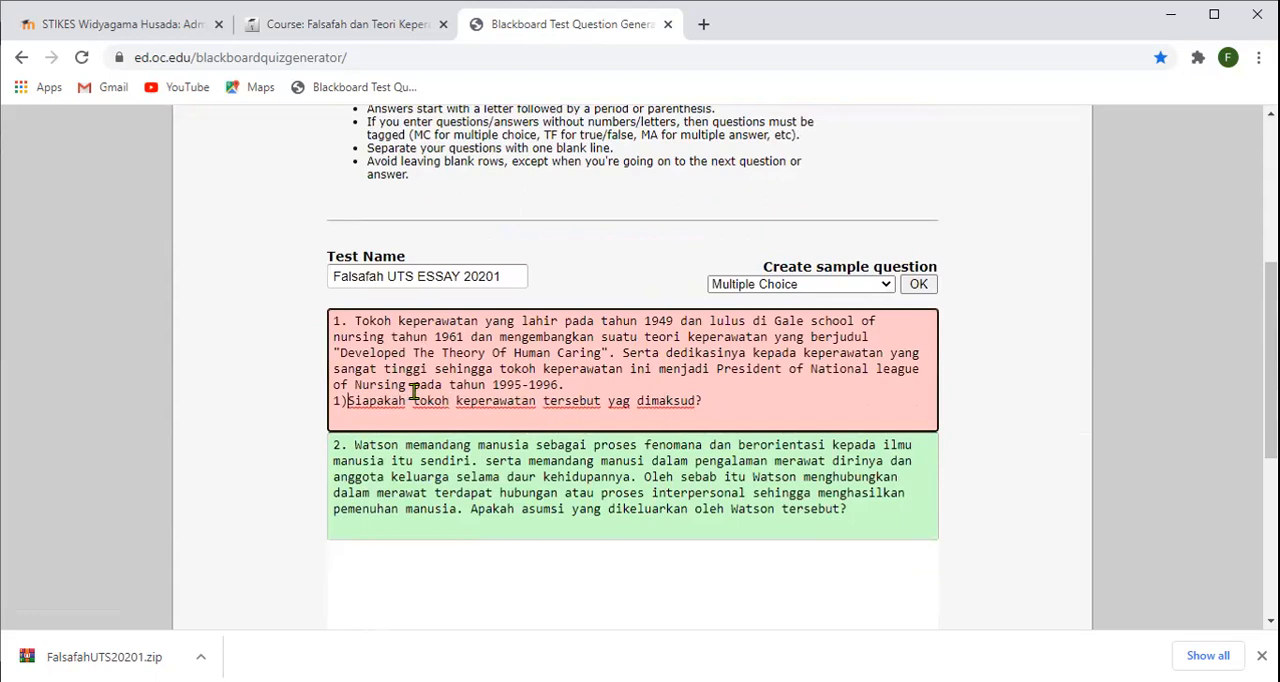
key(BackSpace)
key(BackSpace)
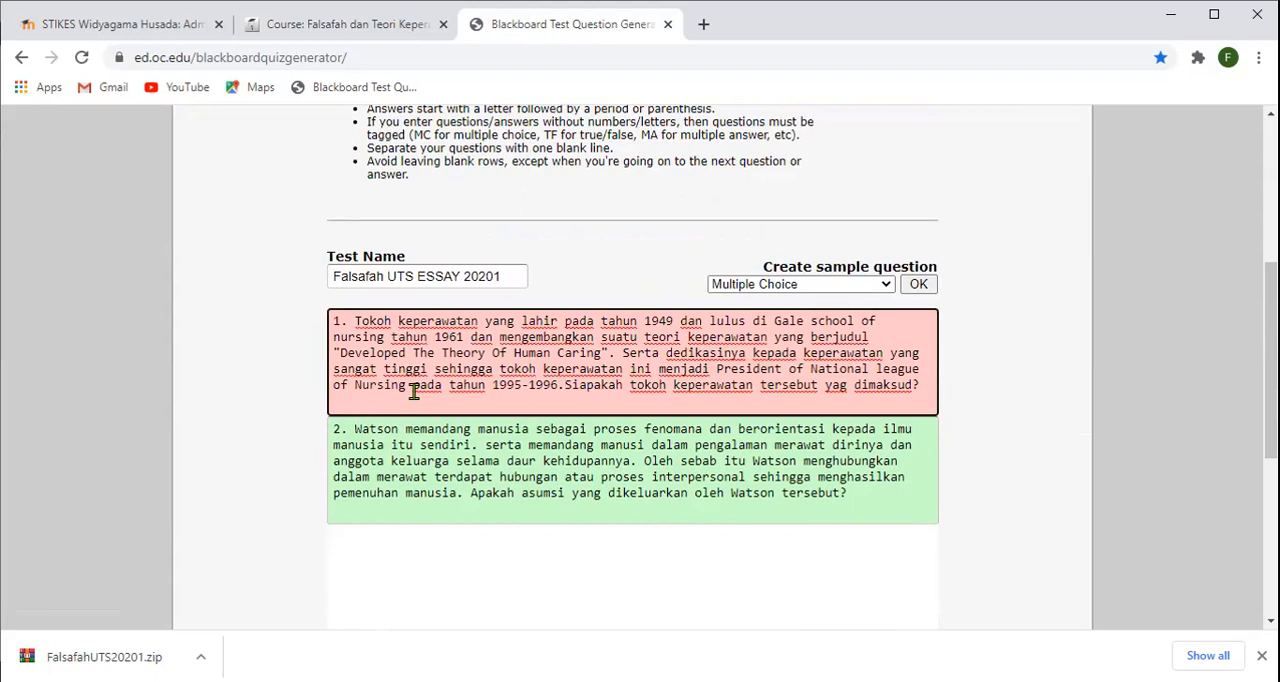
text((1)
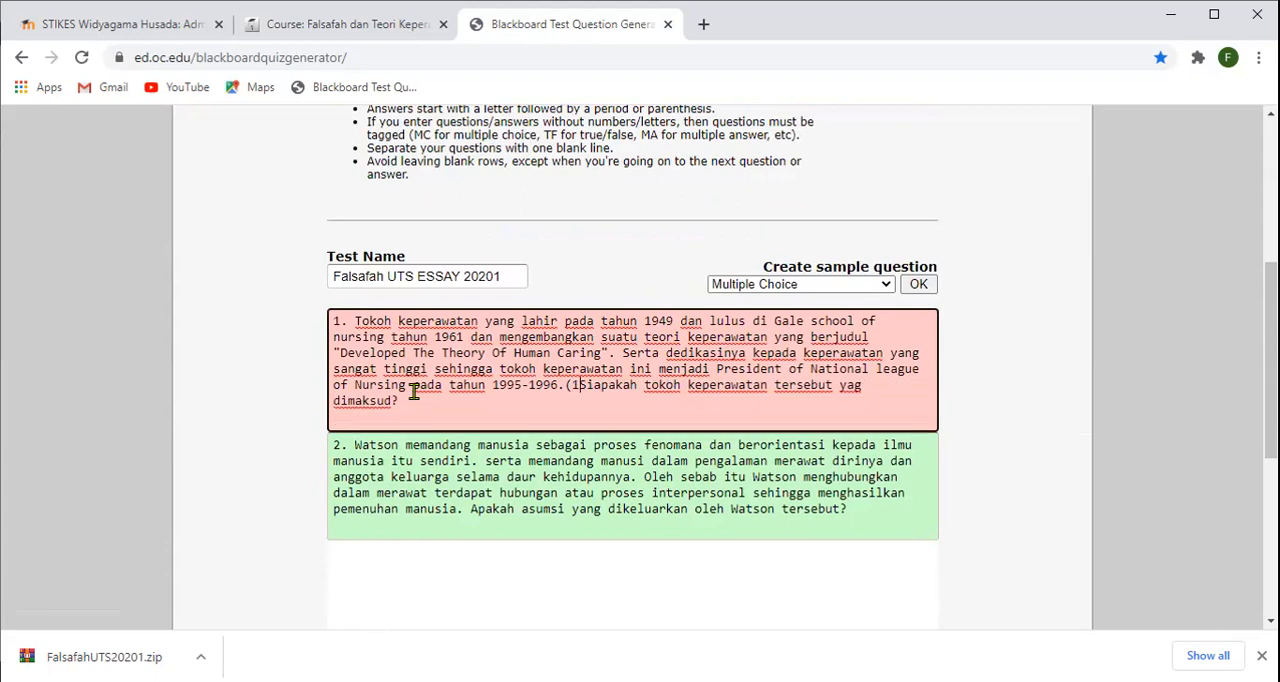
text())
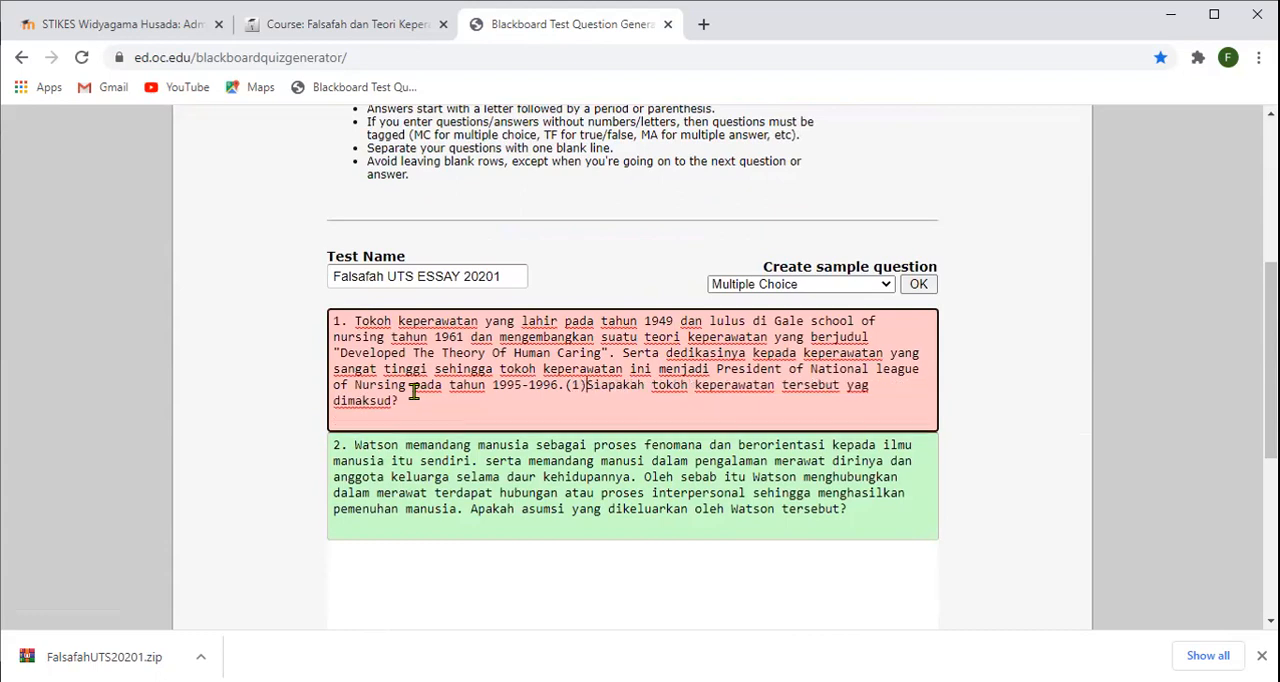
text(.)
key(BackSpace)
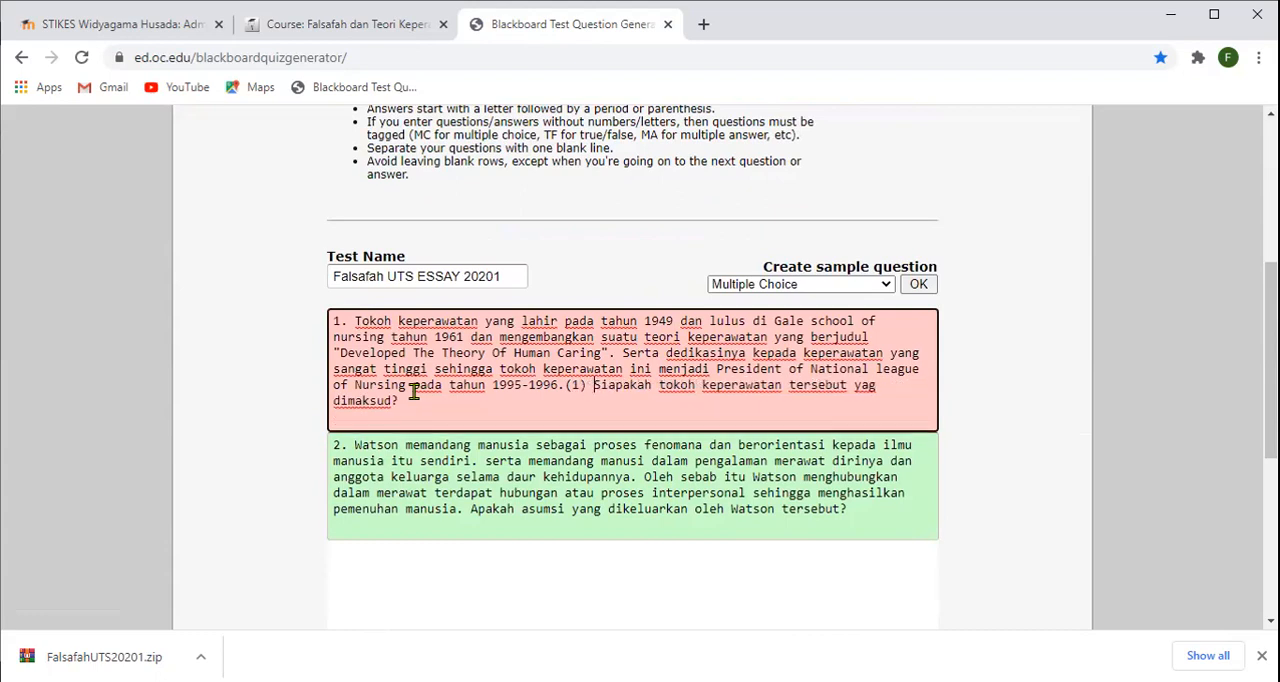
click(414, 393)
- Generate the test questions from the corrected text and download the question pool
scroll(469, 434, down, 5)
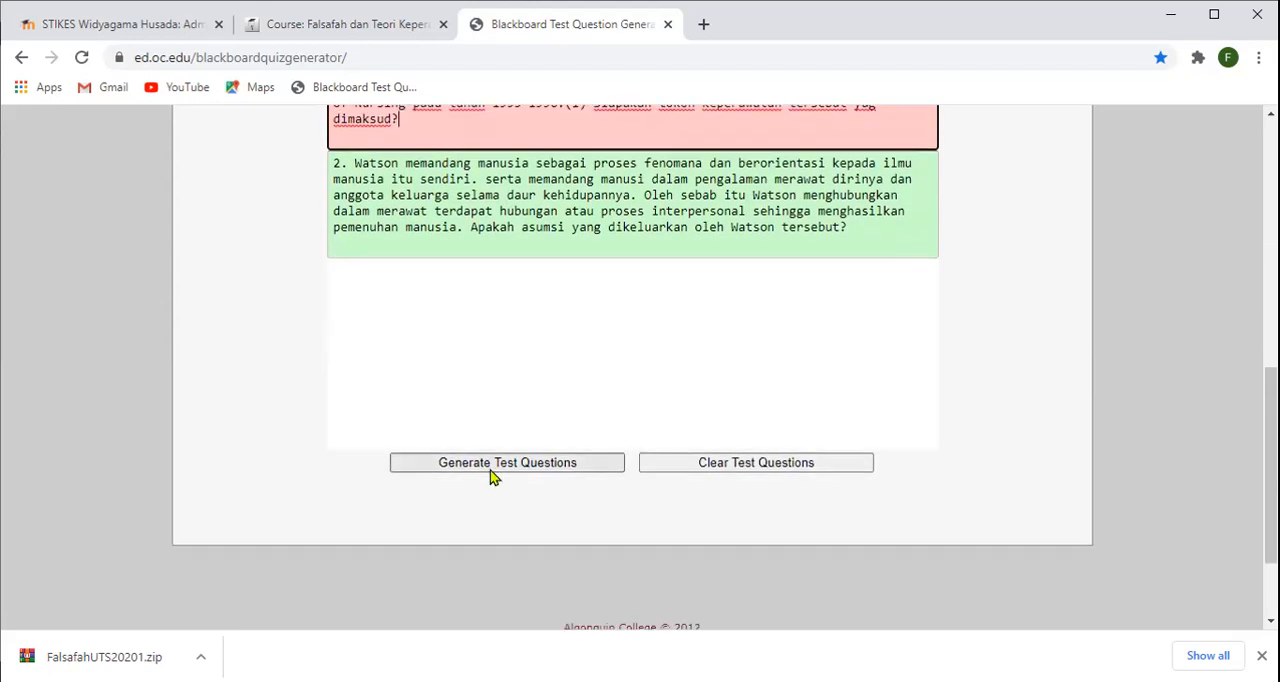
click(497, 468)
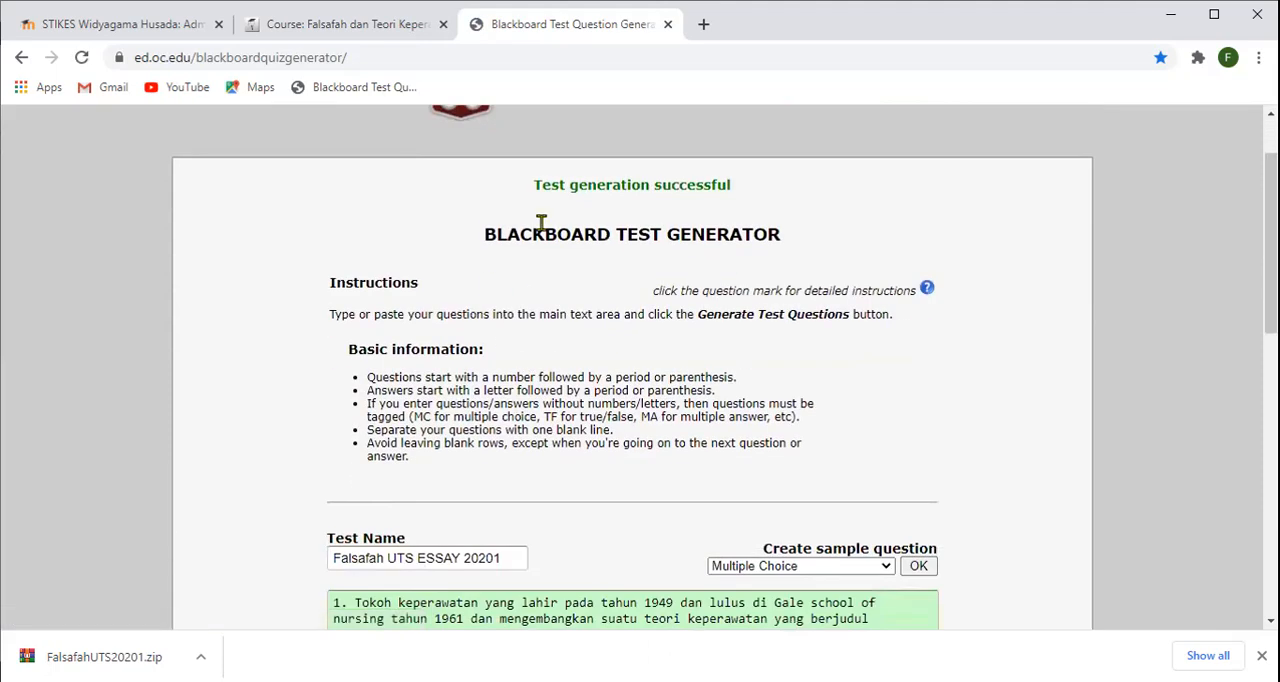
scroll(595, 311, down, 2)
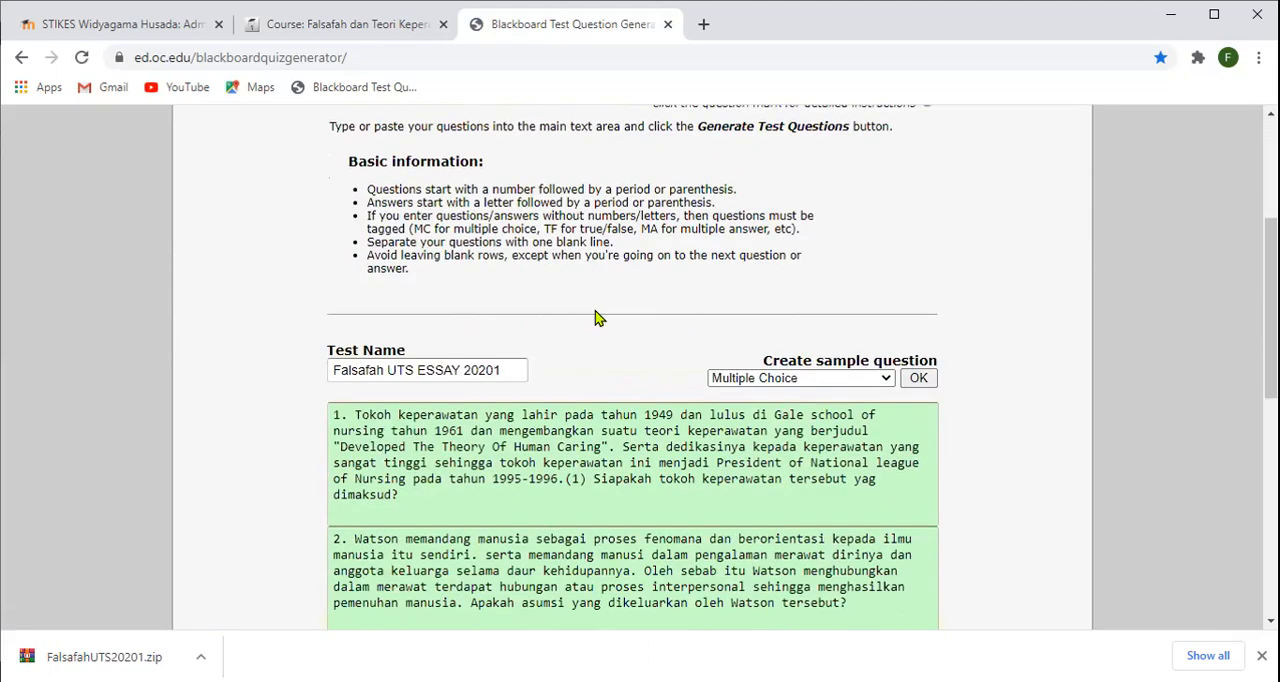
scroll(595, 318, down, 5)
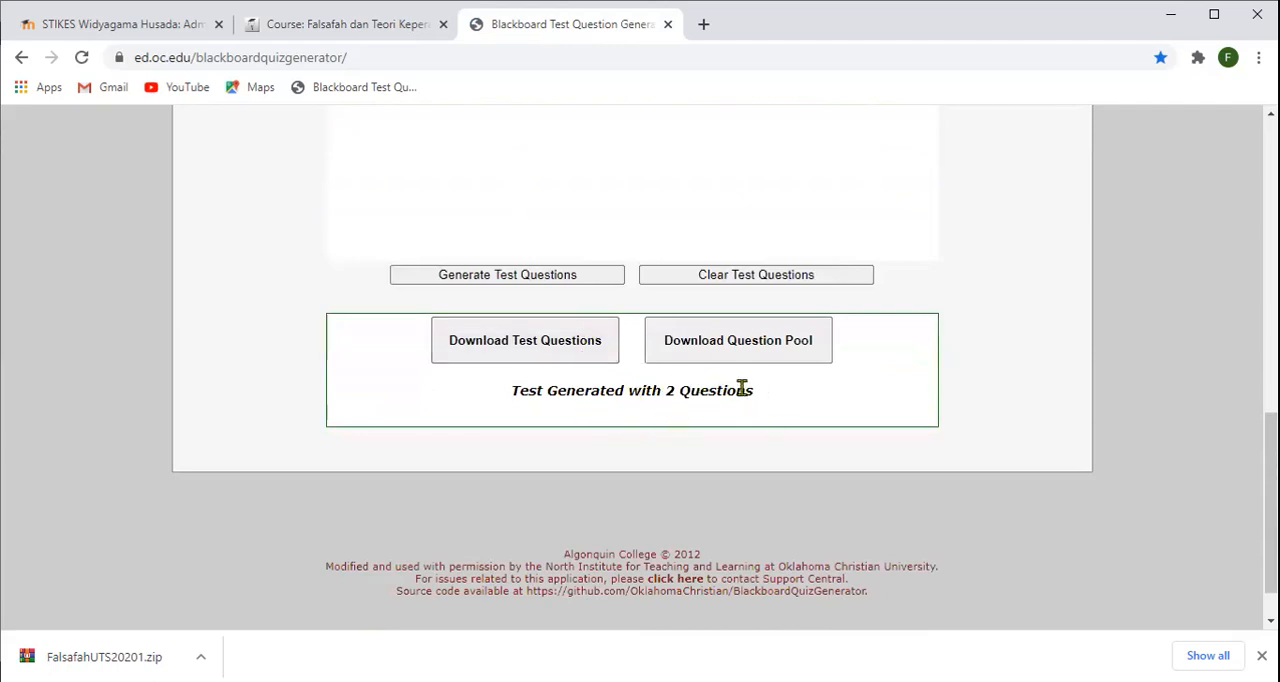
click(743, 348)
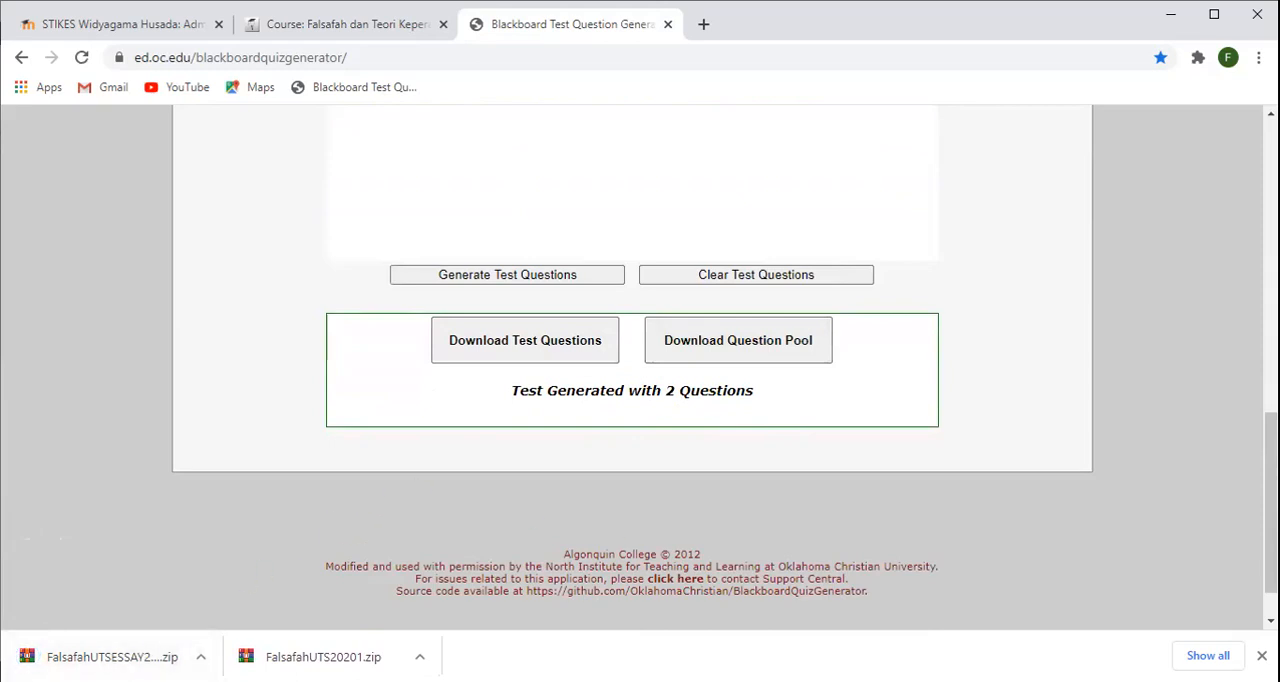
- Switch to the Moodle course and open the UTS Falsafah dan Teori Keperawatan quiz for question editing
click(346, 24)
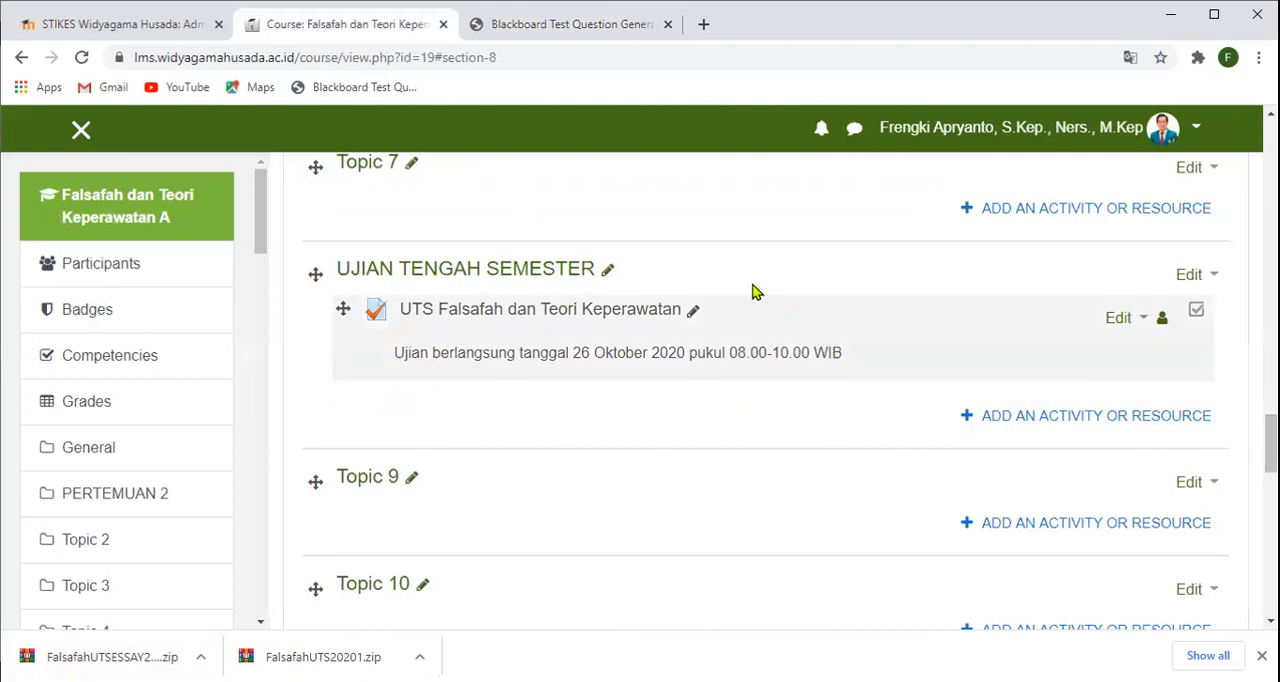
click(522, 312)
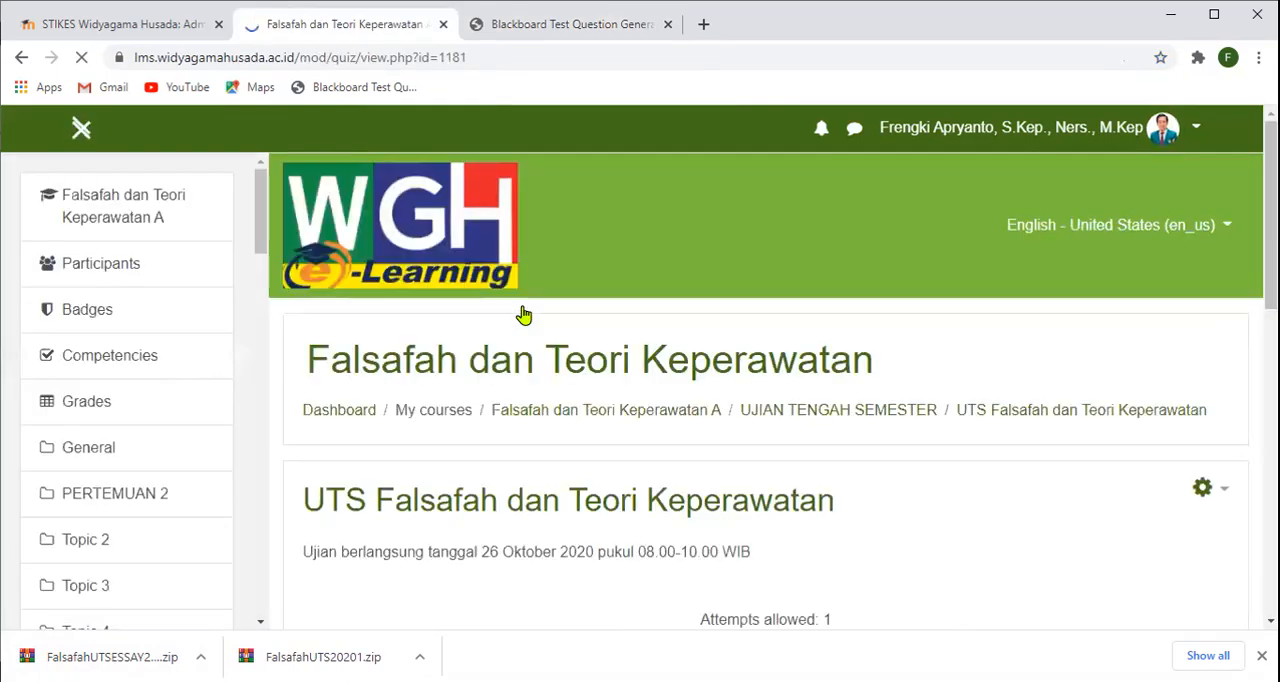
scroll(522, 314, down, 3)
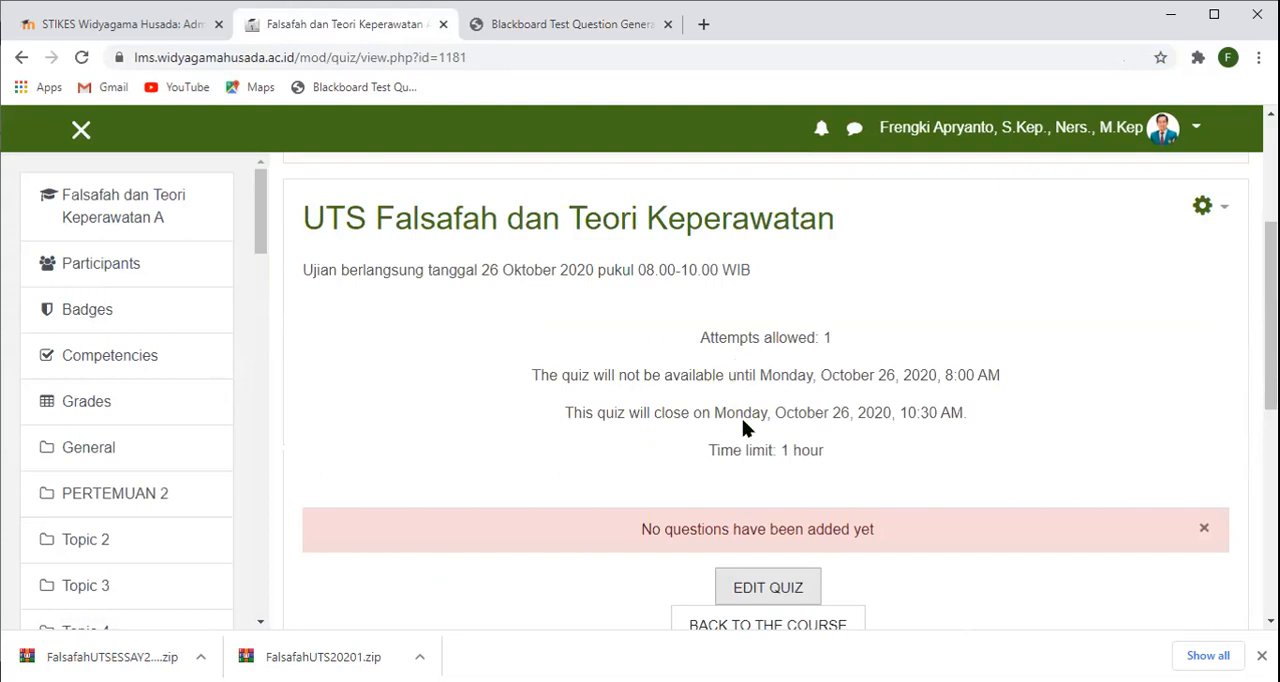
scroll(742, 428, down, 2)
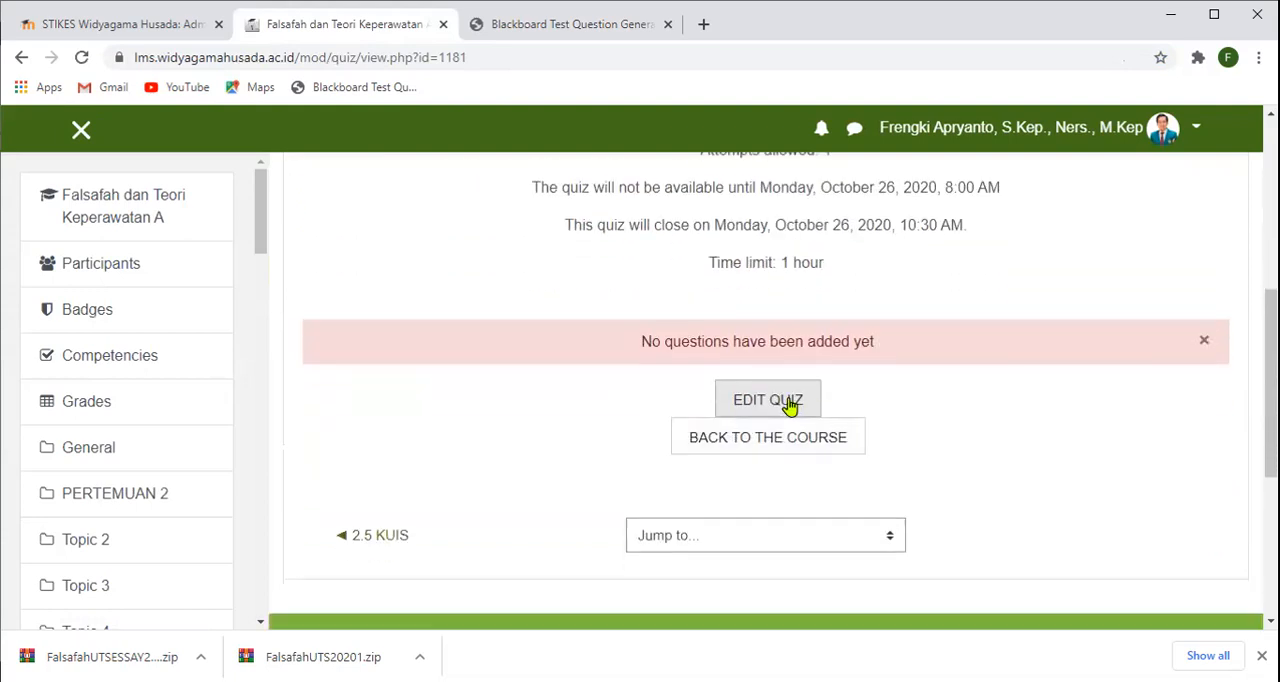
click(789, 405)
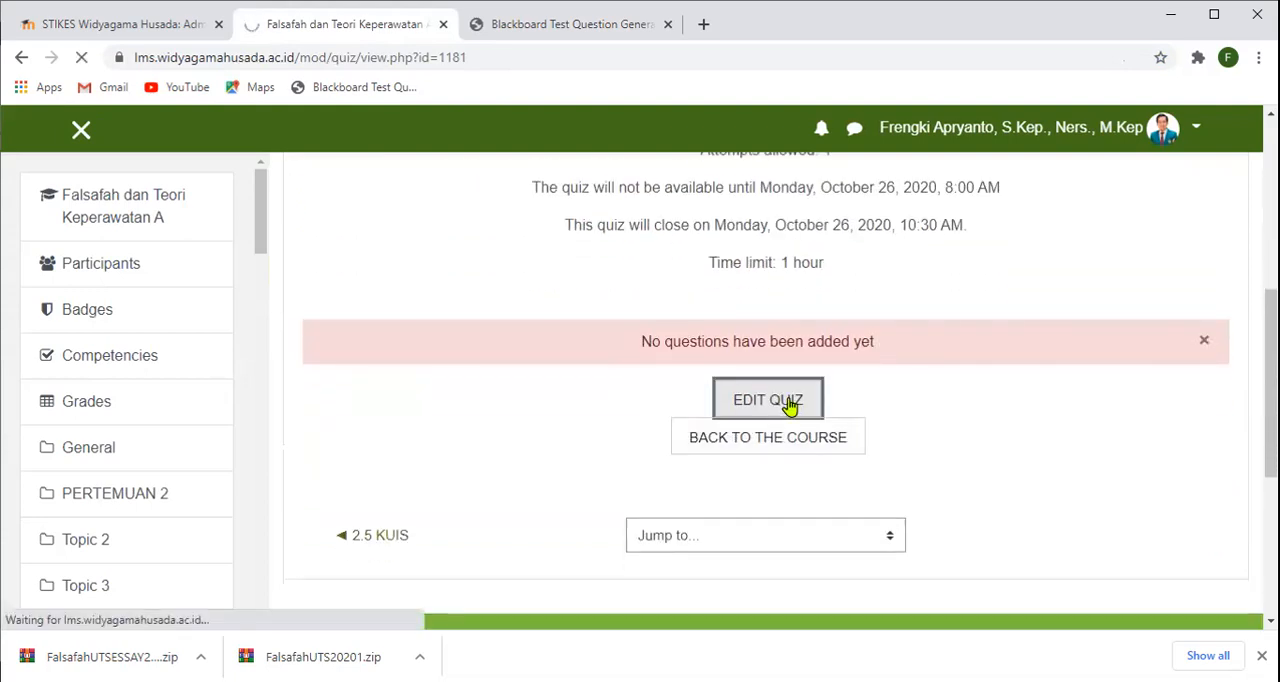
- Set the quiz's maximum grade to 100.00 and save it
scroll(666, 346, down, 3)
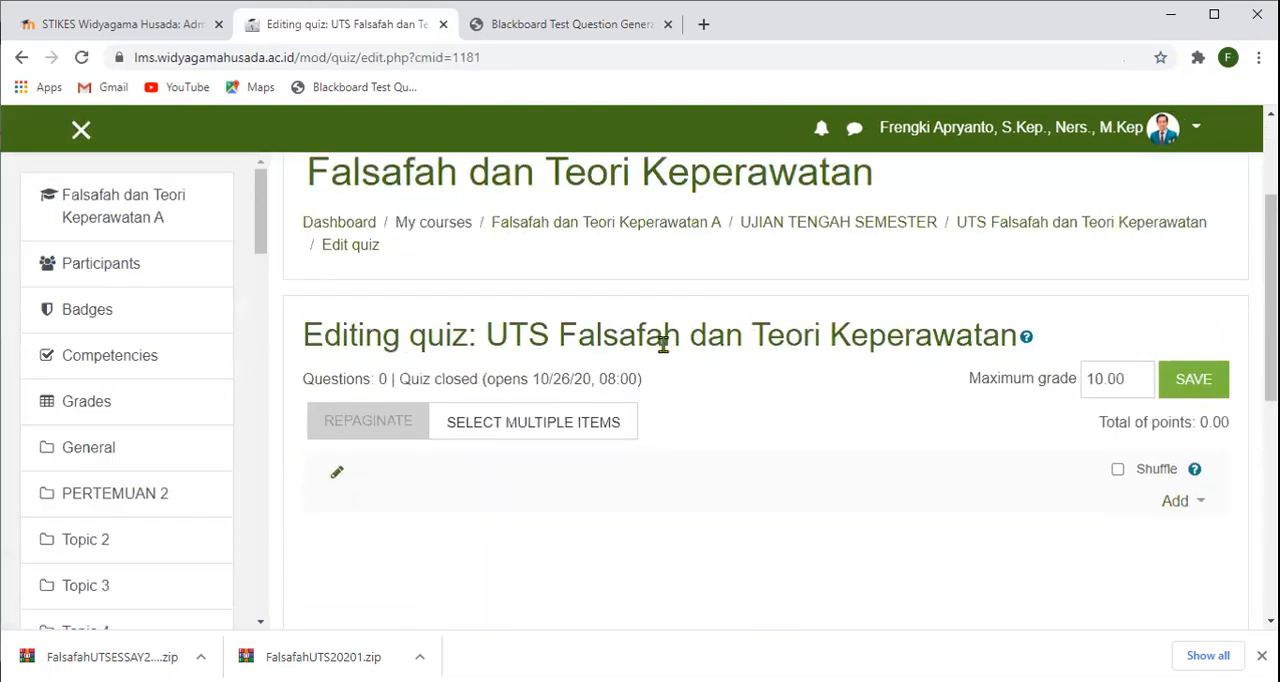
click(1104, 378)
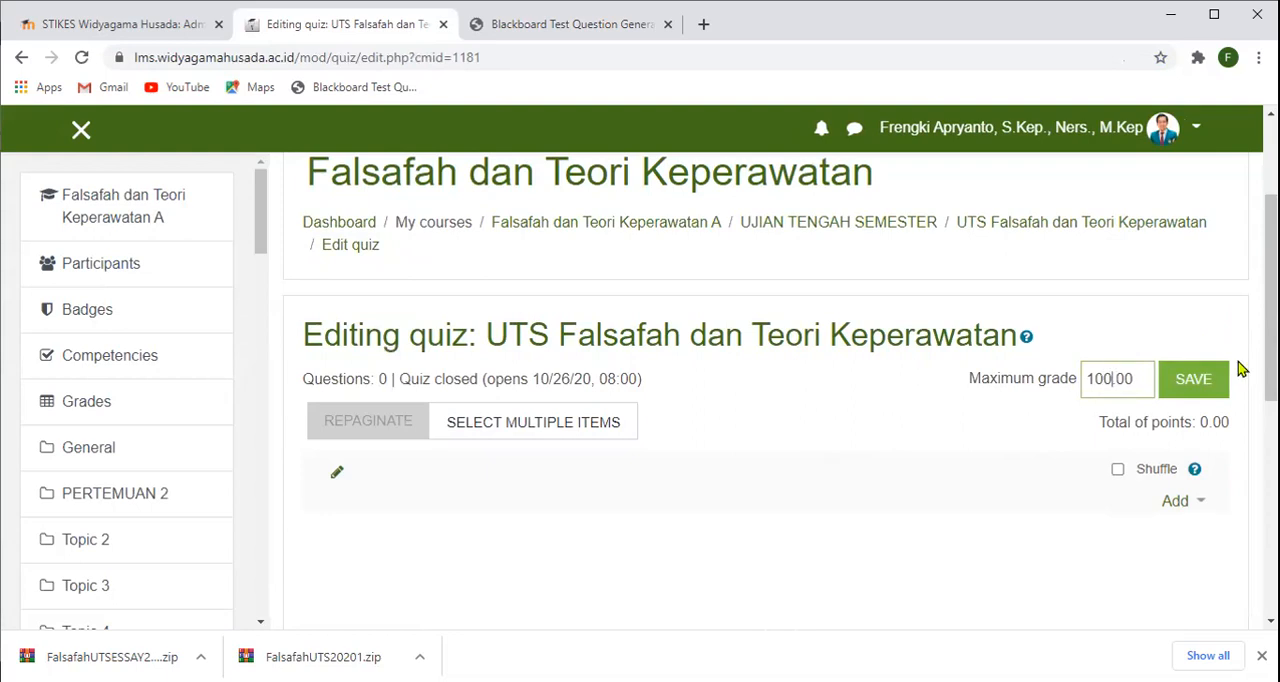
click(1187, 390)
click(1187, 384)
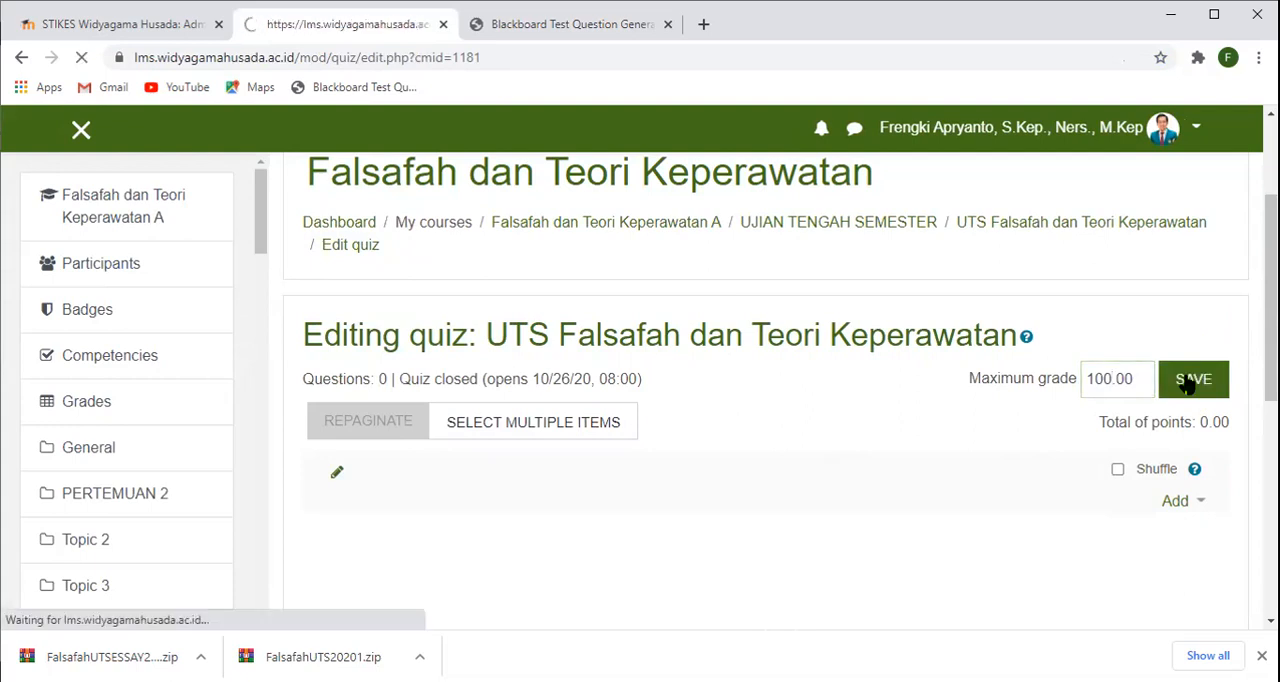
- Enable question shuffling for the quiz and check which question bank categories are available for adding questions
scroll(1187, 384, down, 3)
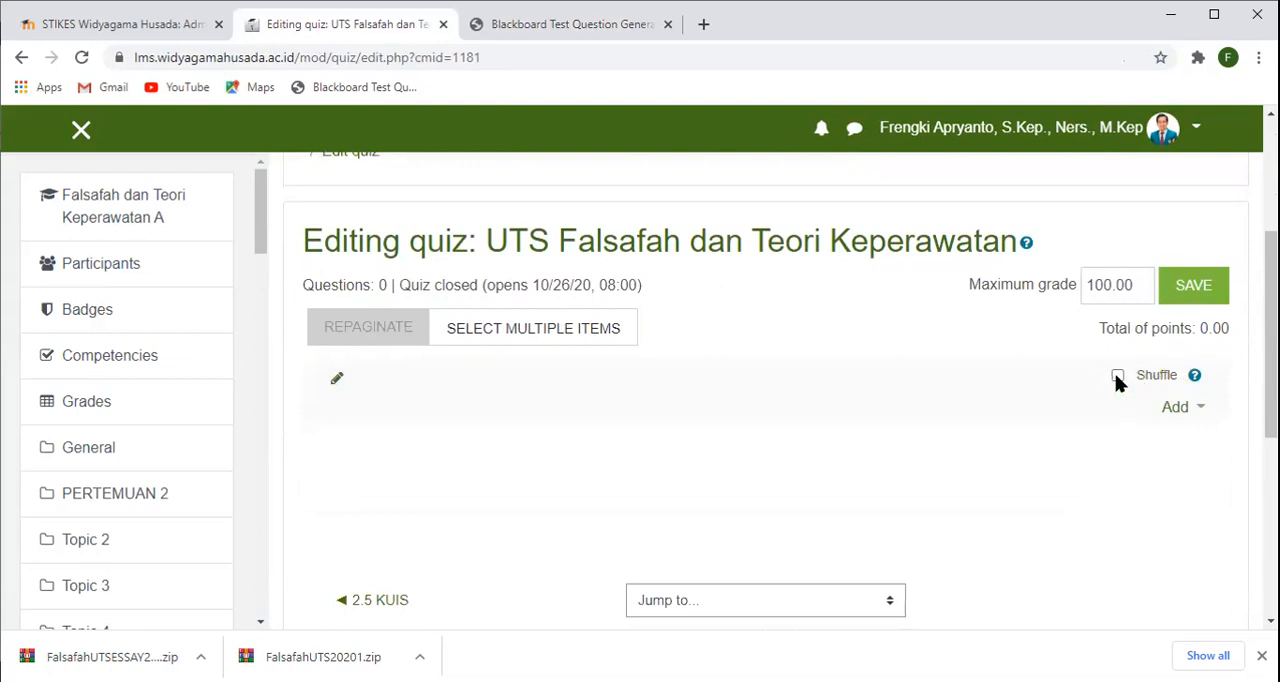
click(1198, 412)
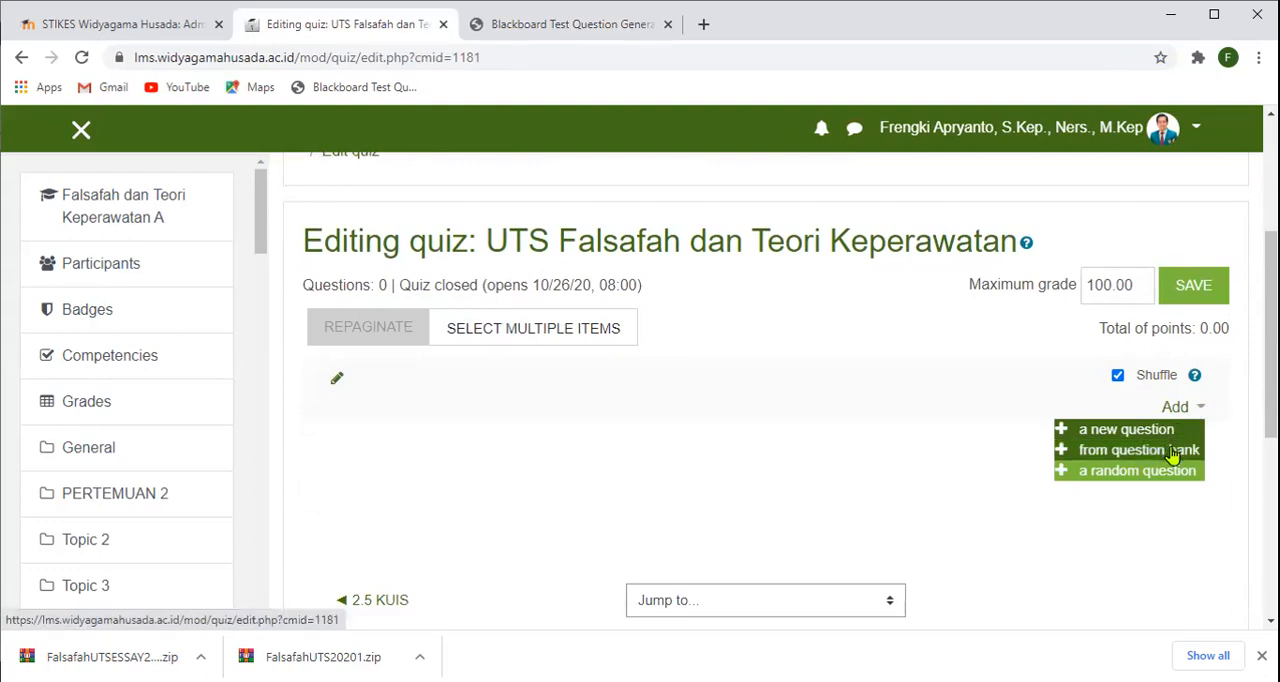
click(1175, 455)
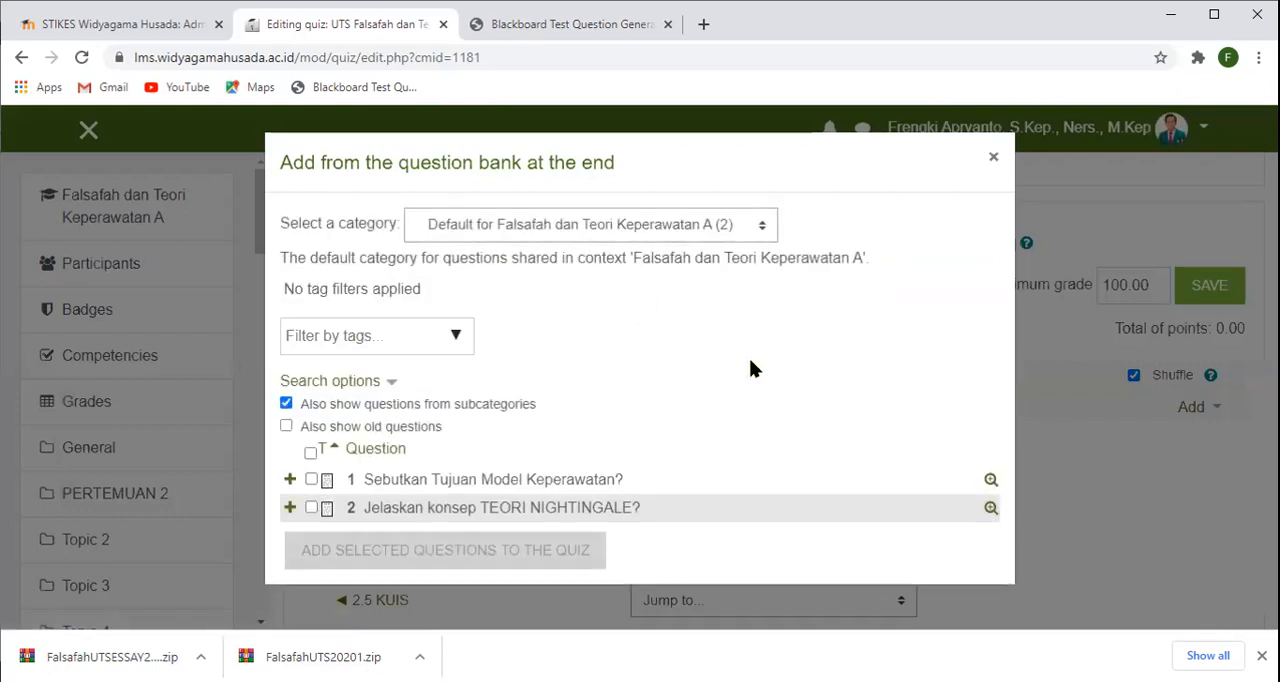
click(764, 232)
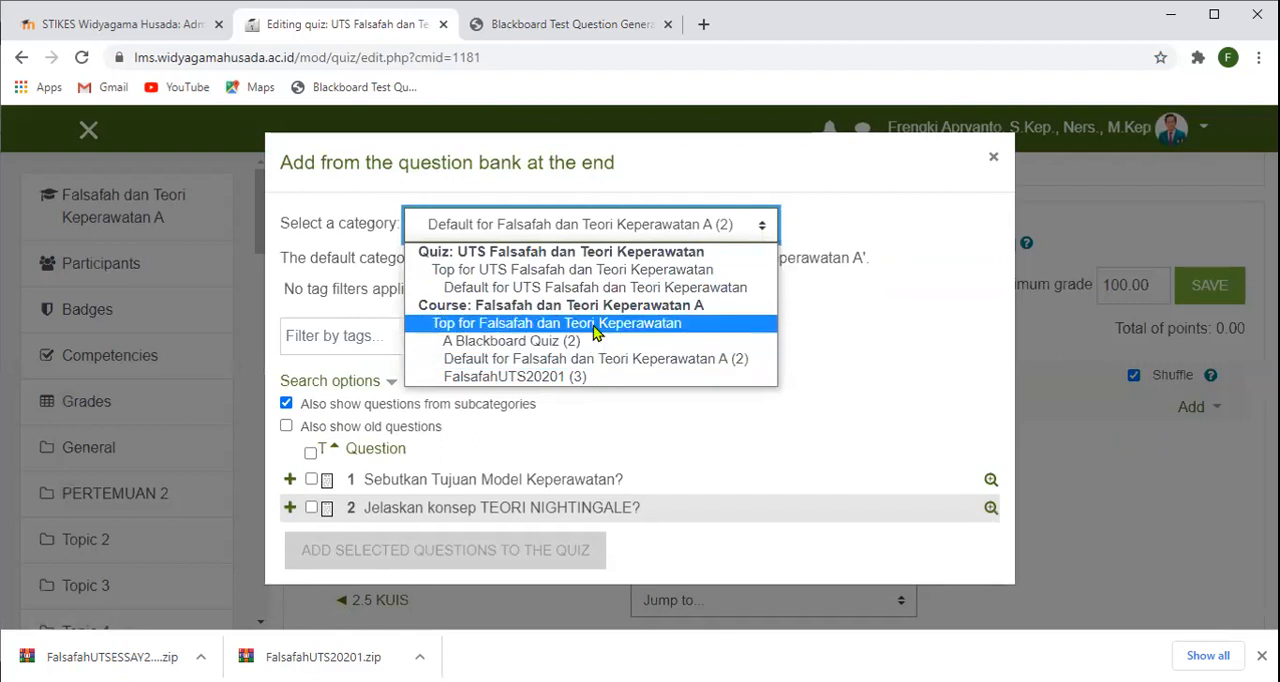
click(900, 370)
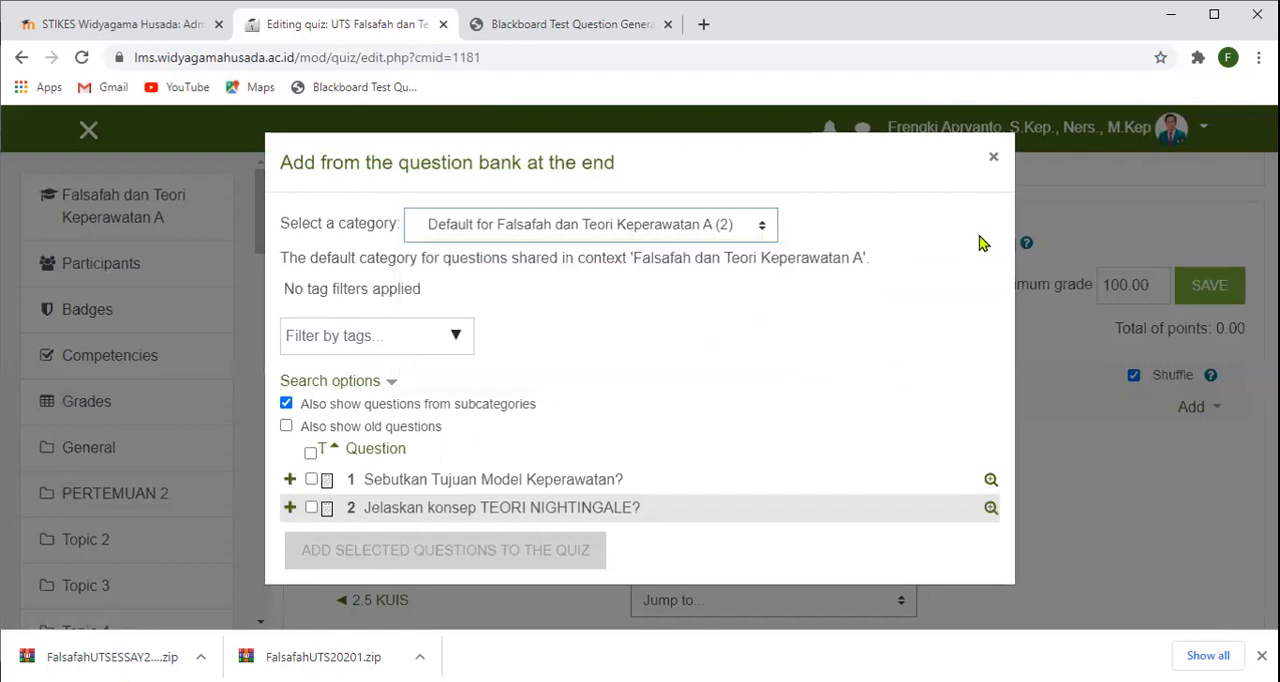
click(991, 158)
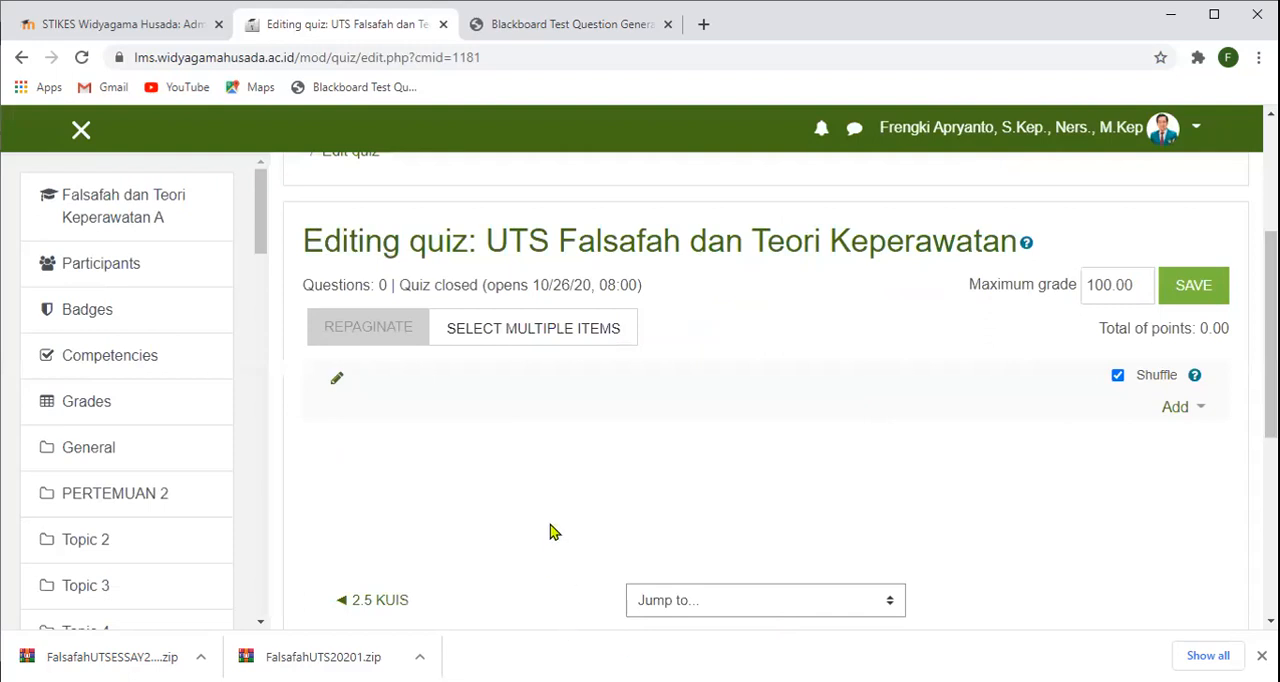
click(1199, 418)
click(1166, 450)
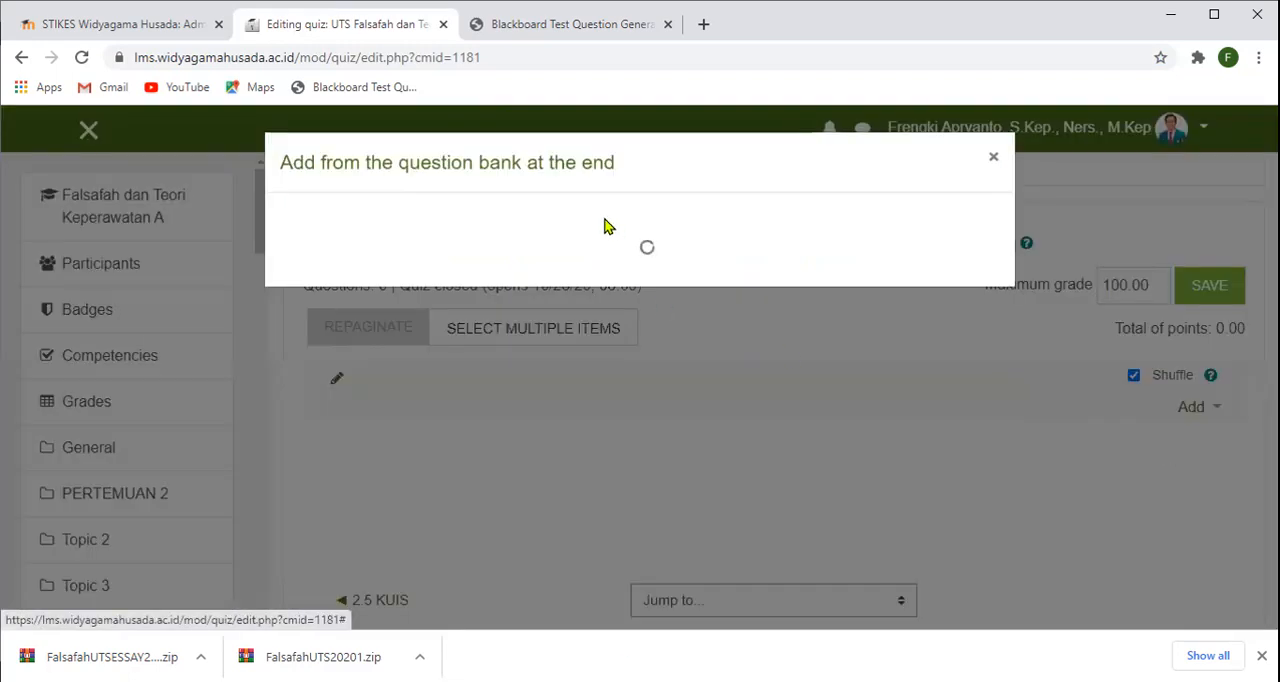
click(760, 230)
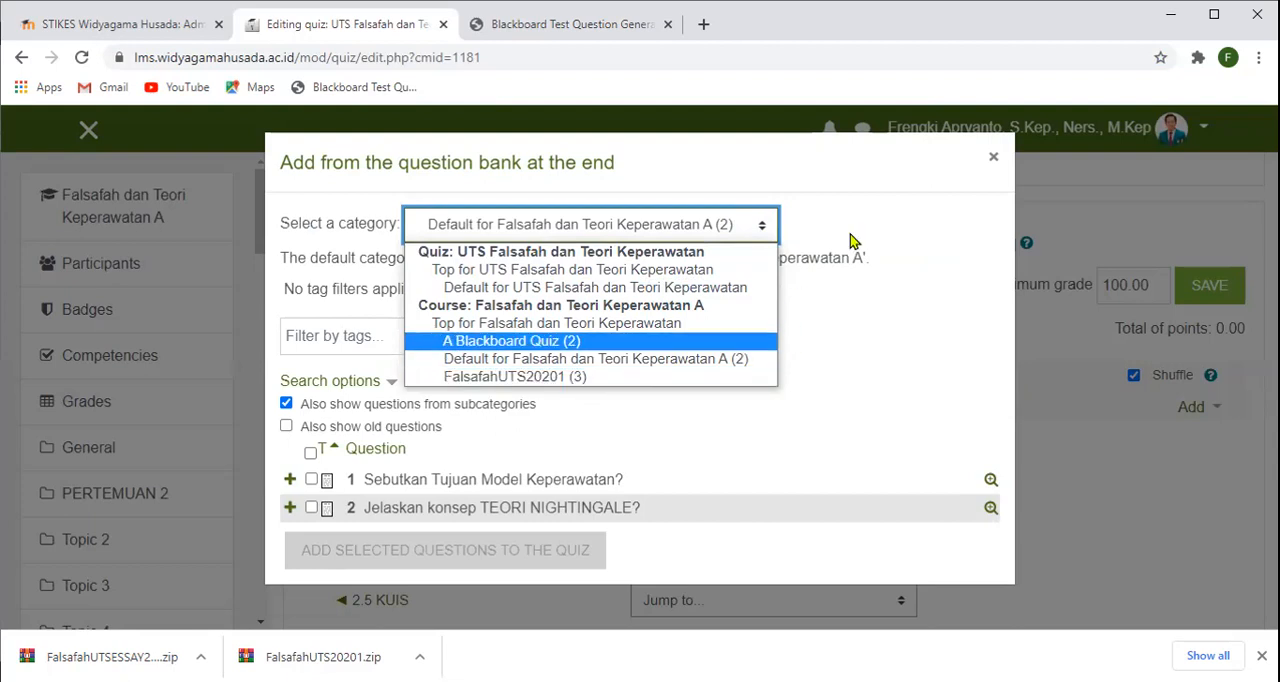
click(887, 245)
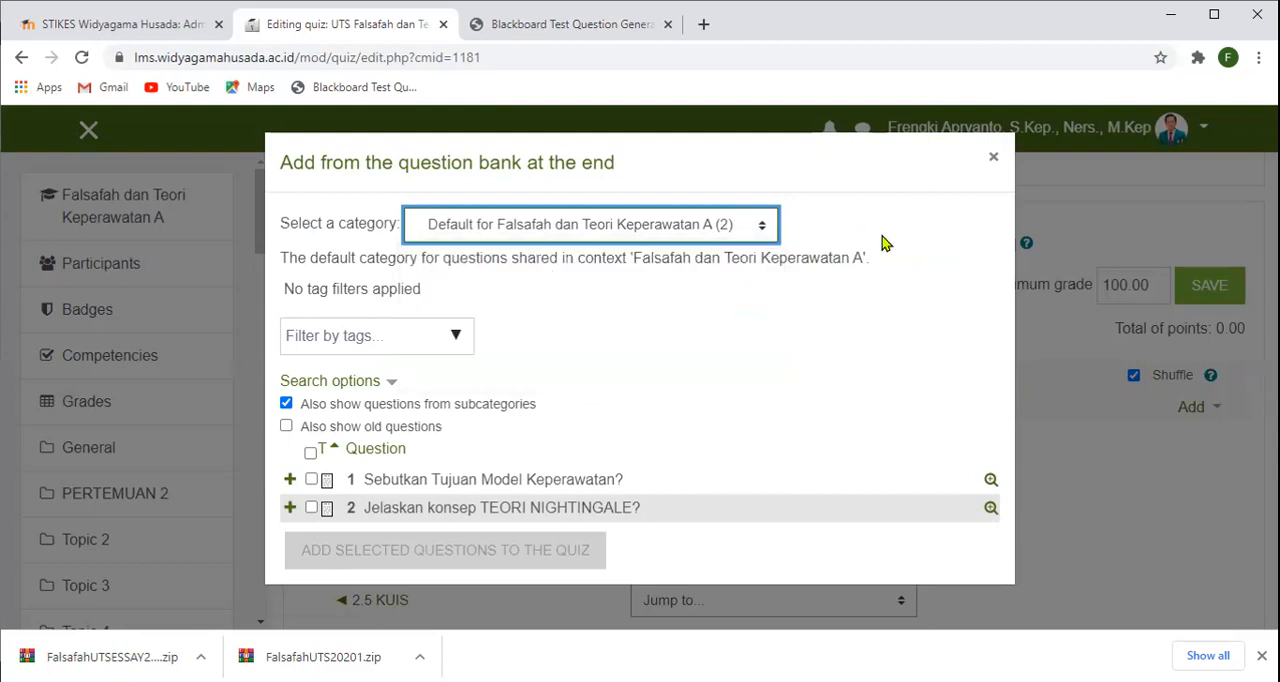
click(994, 158)
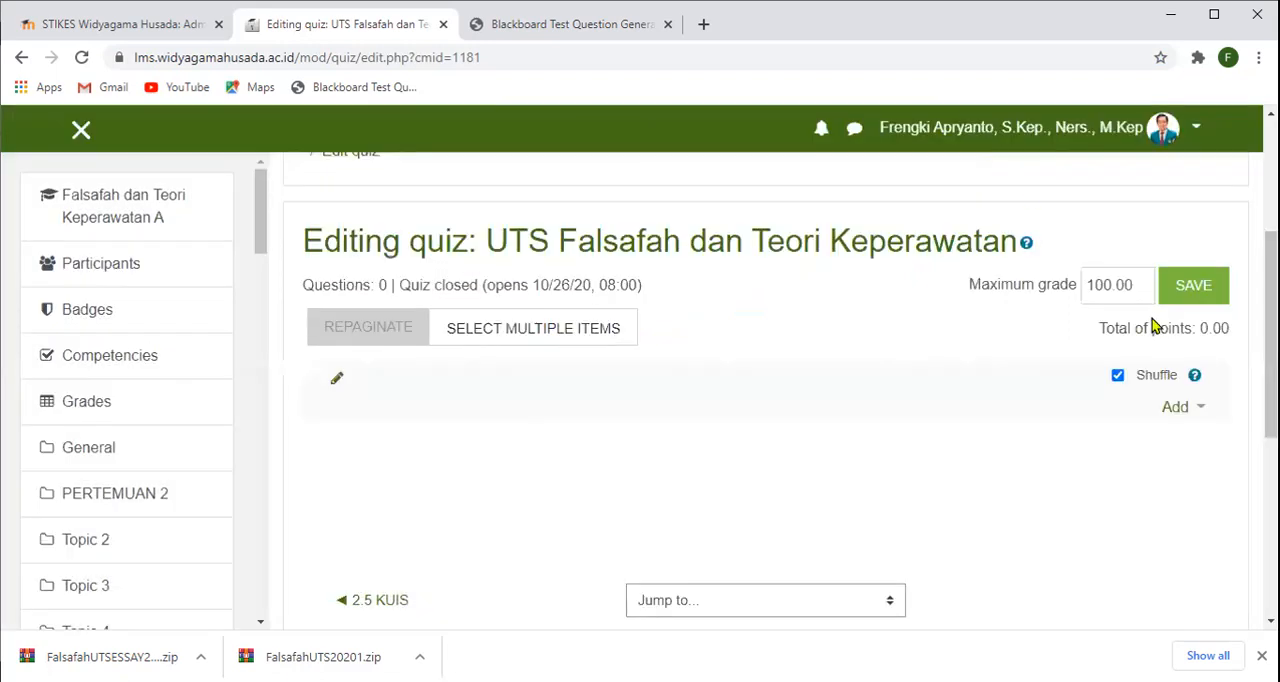
- Leave the quiz's question editing and return to the Falsafah dan Teori Keperawatan A course page
scroll(1020, 305, up, 2)
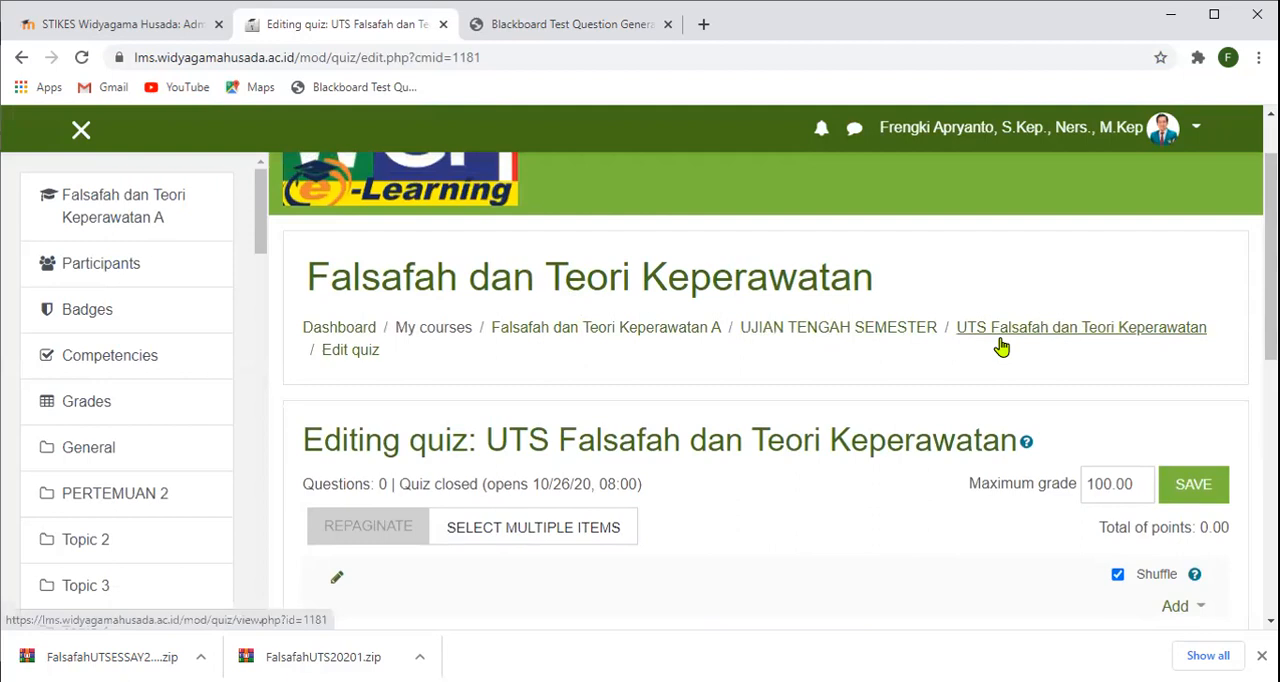
click(1025, 335)
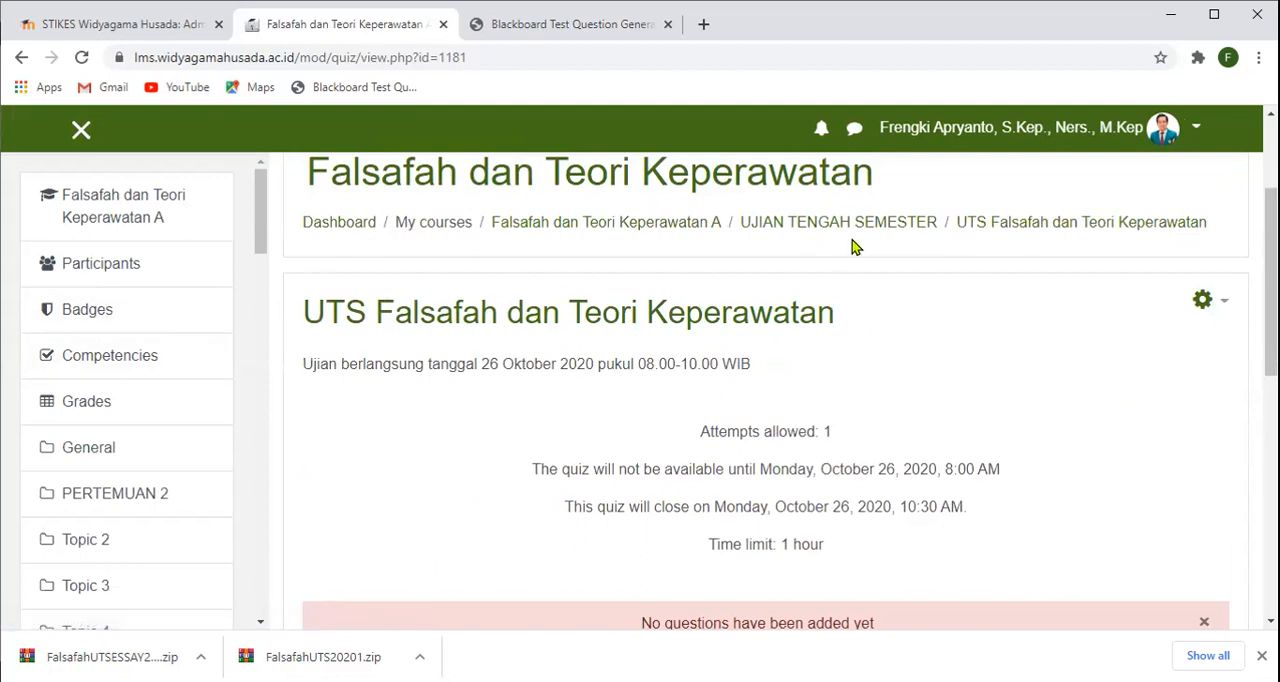
click(894, 223)
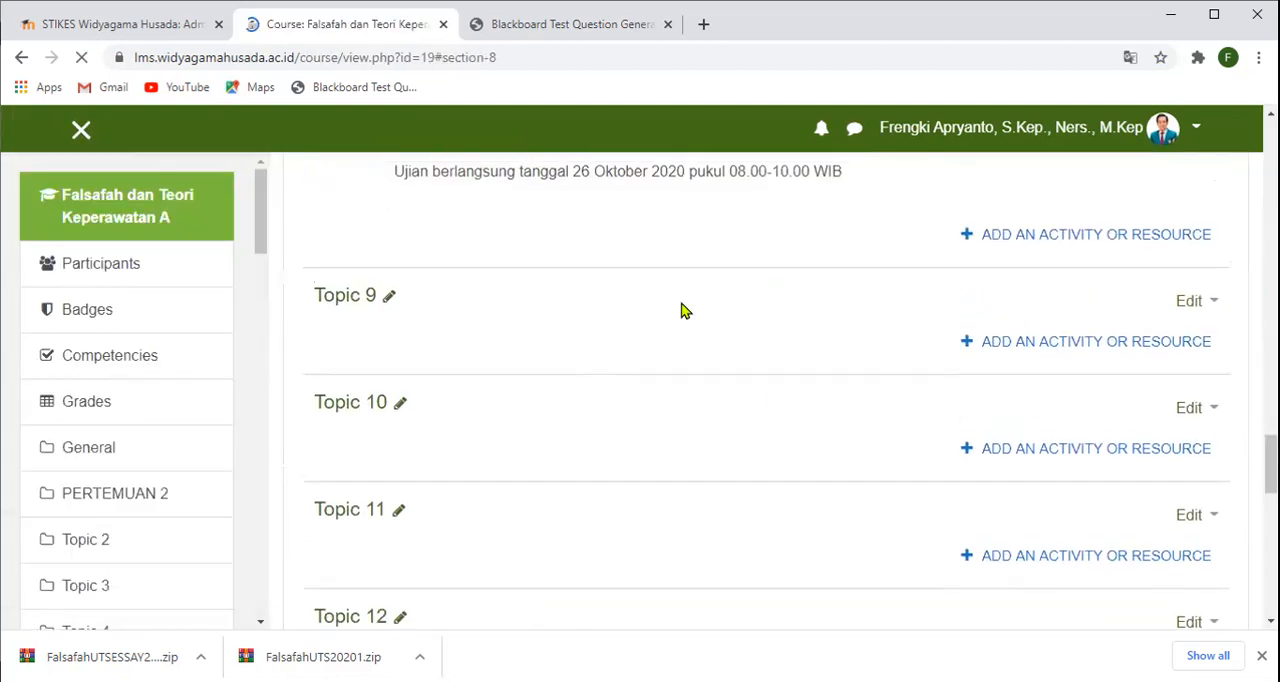
scroll(682, 303, up, 20)
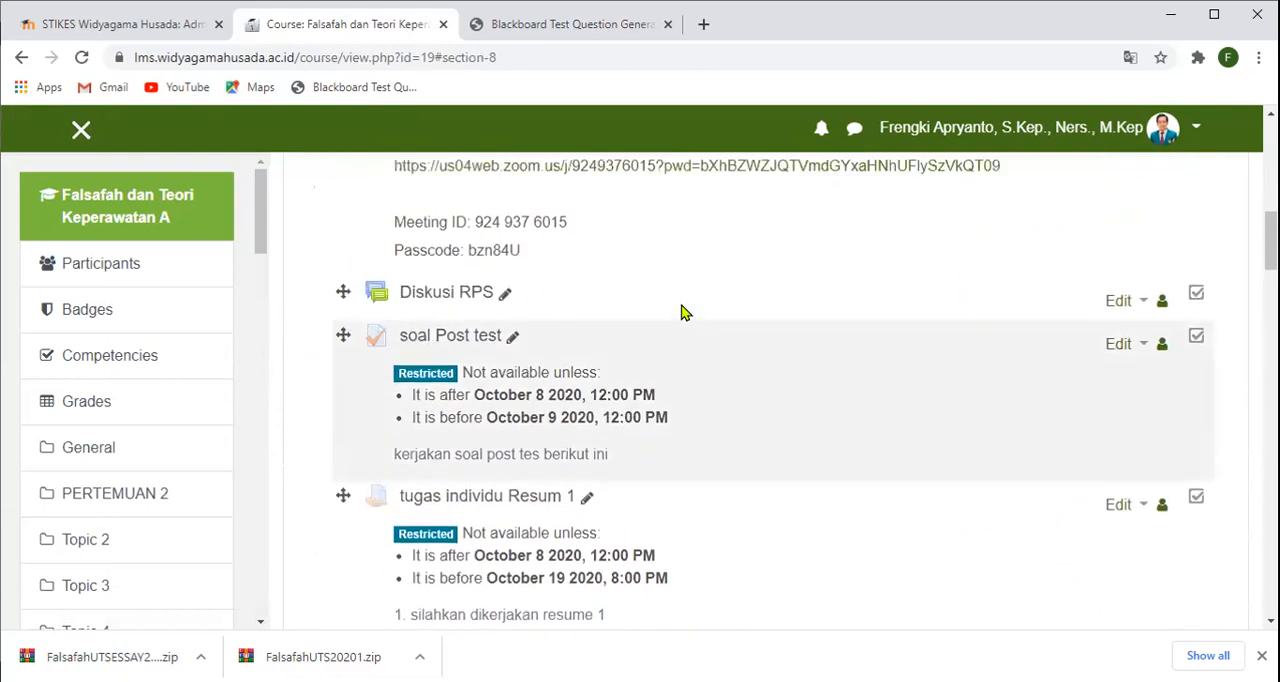
scroll(682, 313, up, 3)
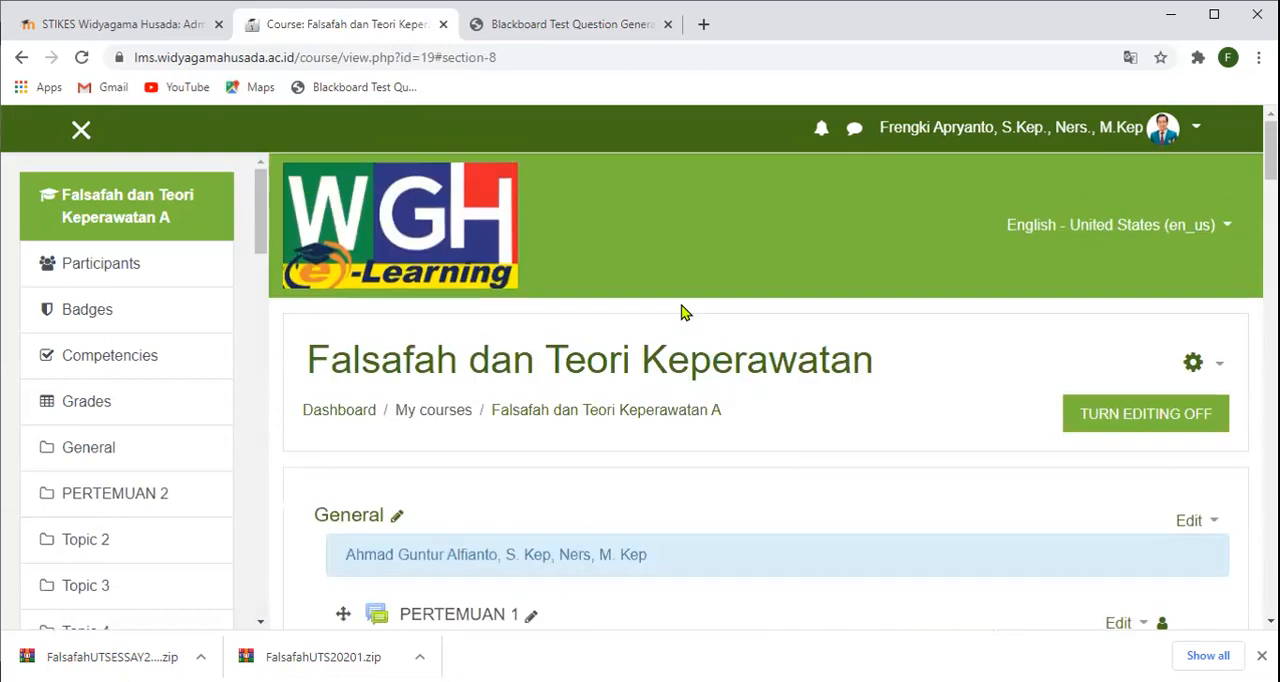
- Open the question bank's import page from the full course administration options
click(1212, 366)
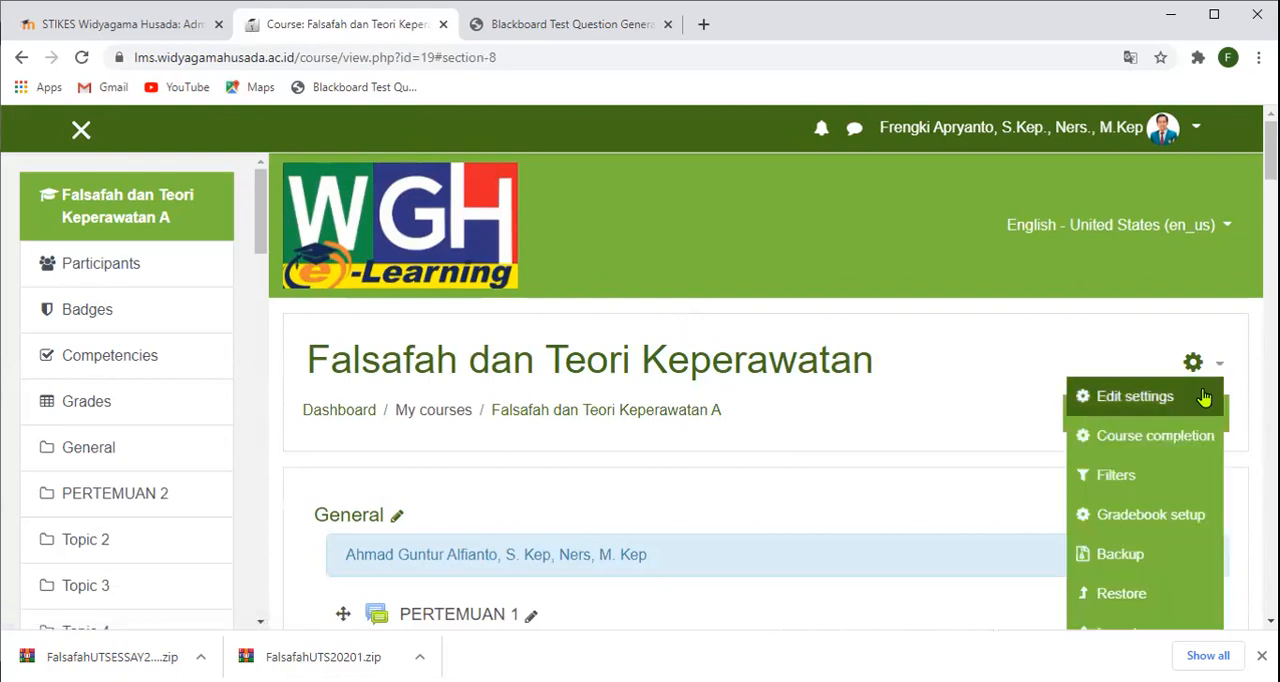
scroll(1165, 510, down, 2)
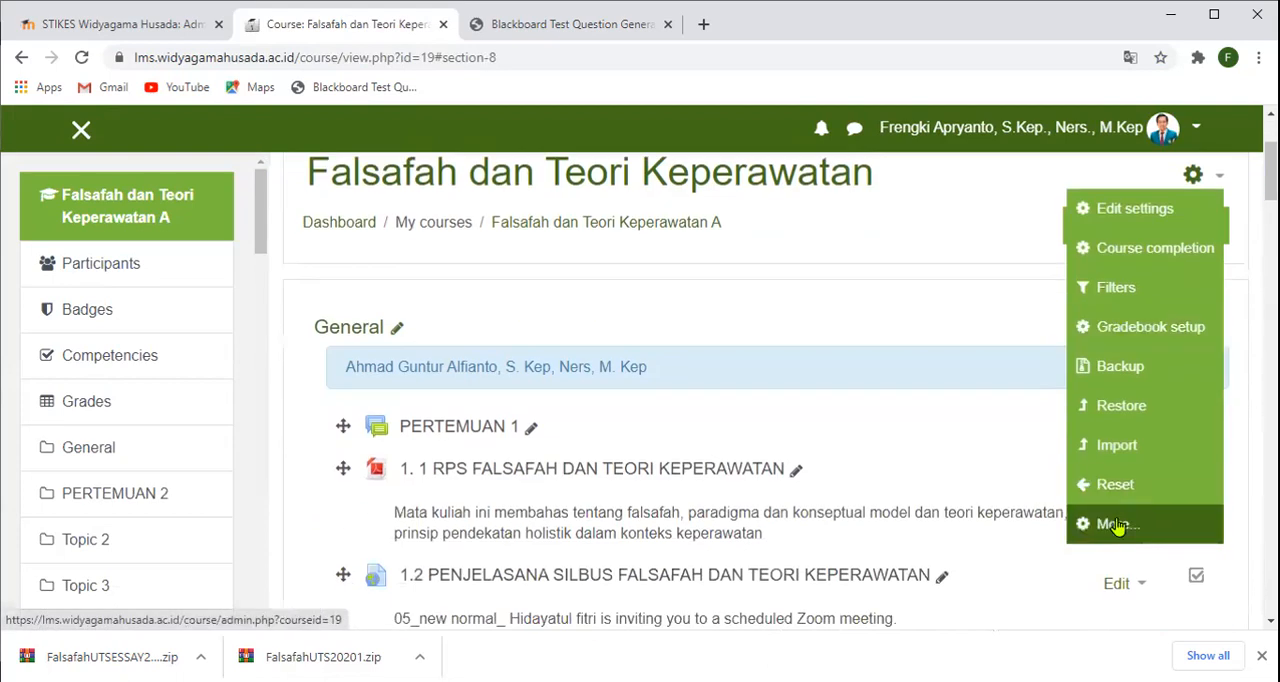
click(1117, 519)
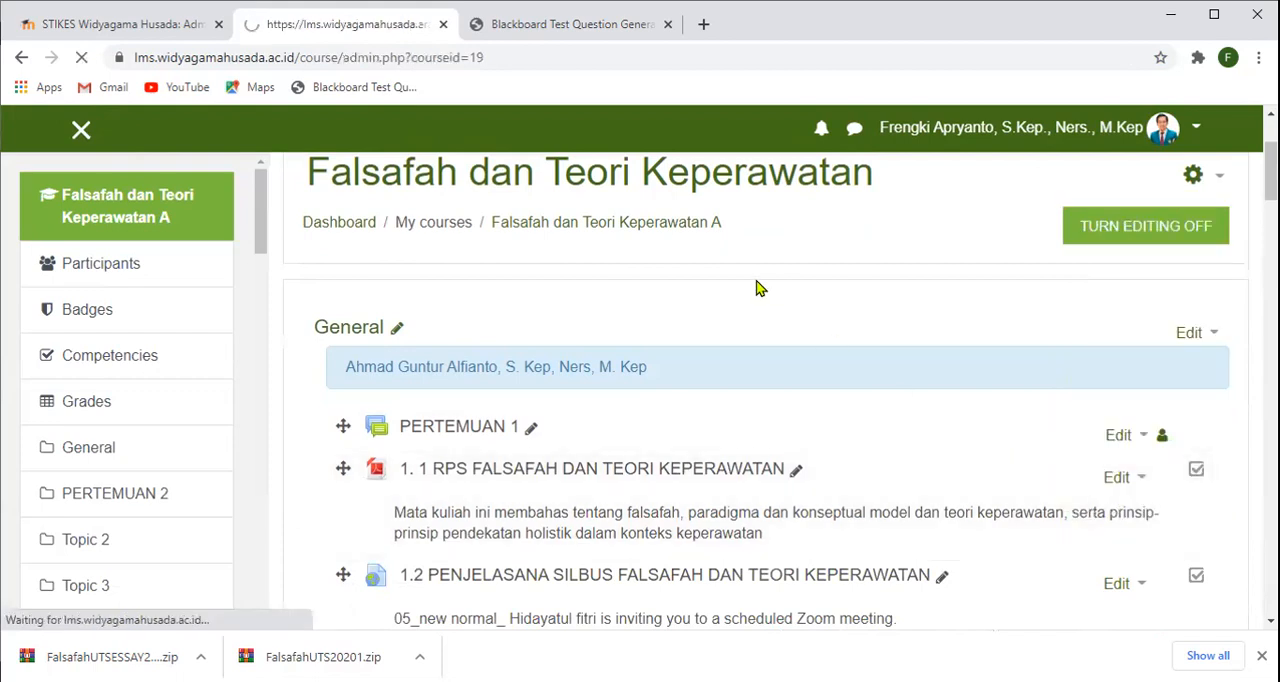
scroll(529, 279, down, 2)
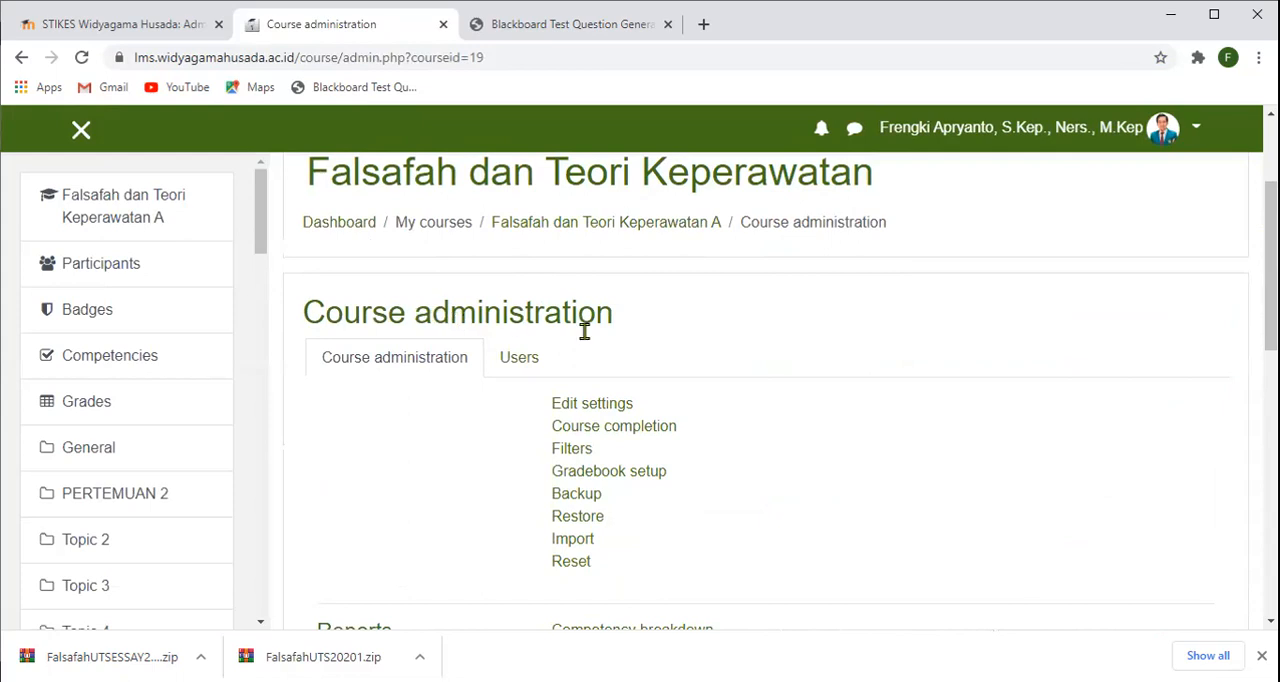
scroll(666, 343, down, 6)
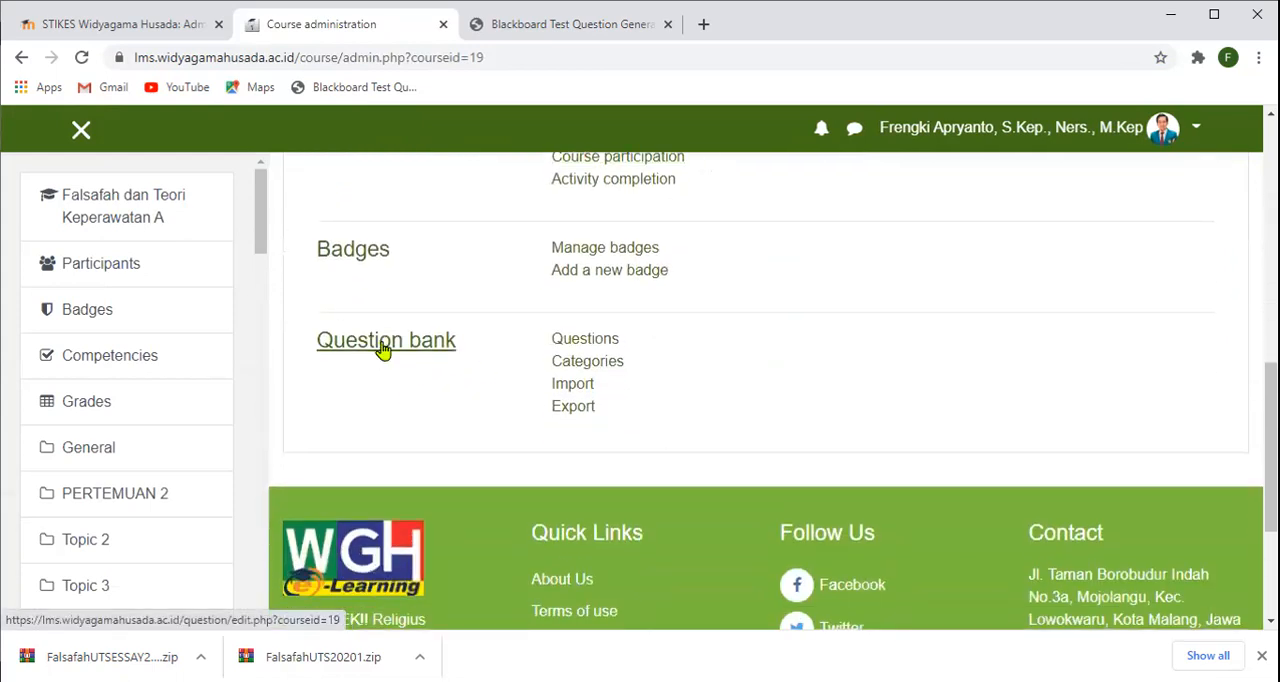
click(566, 388)
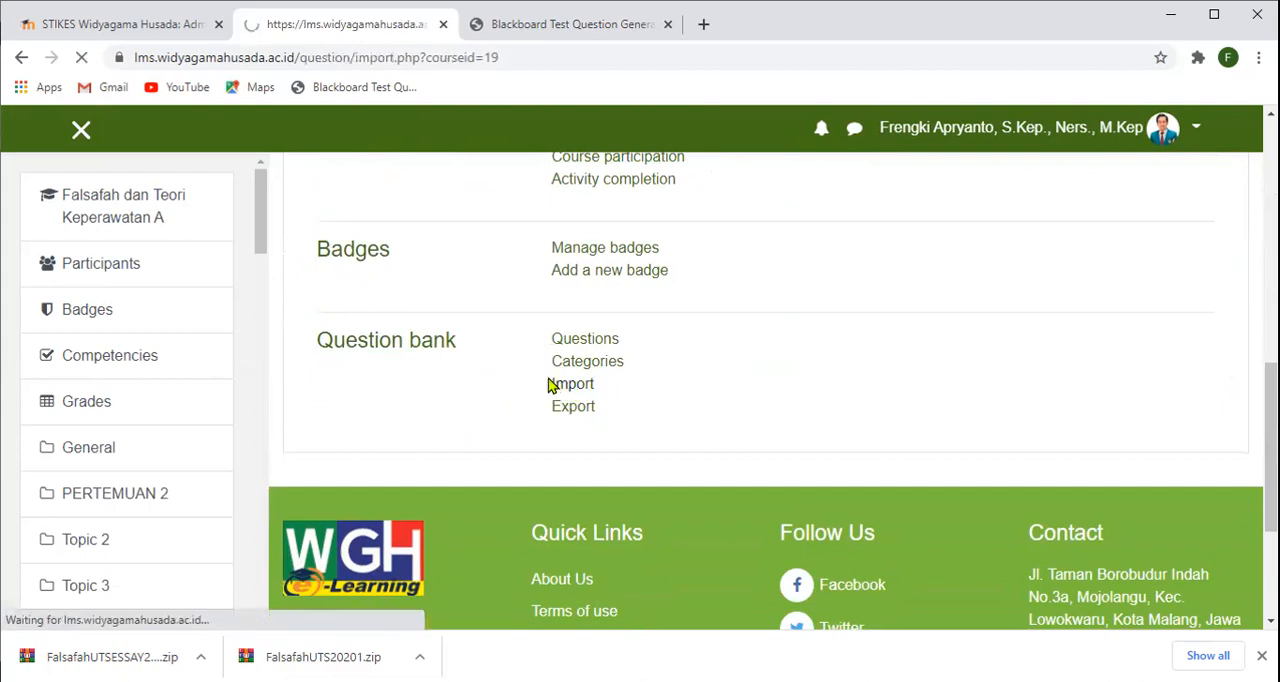
- Choose Blackboard as the file format for the question import
scroll(540, 376, down, 3)
scroll(540, 377, down, 1)
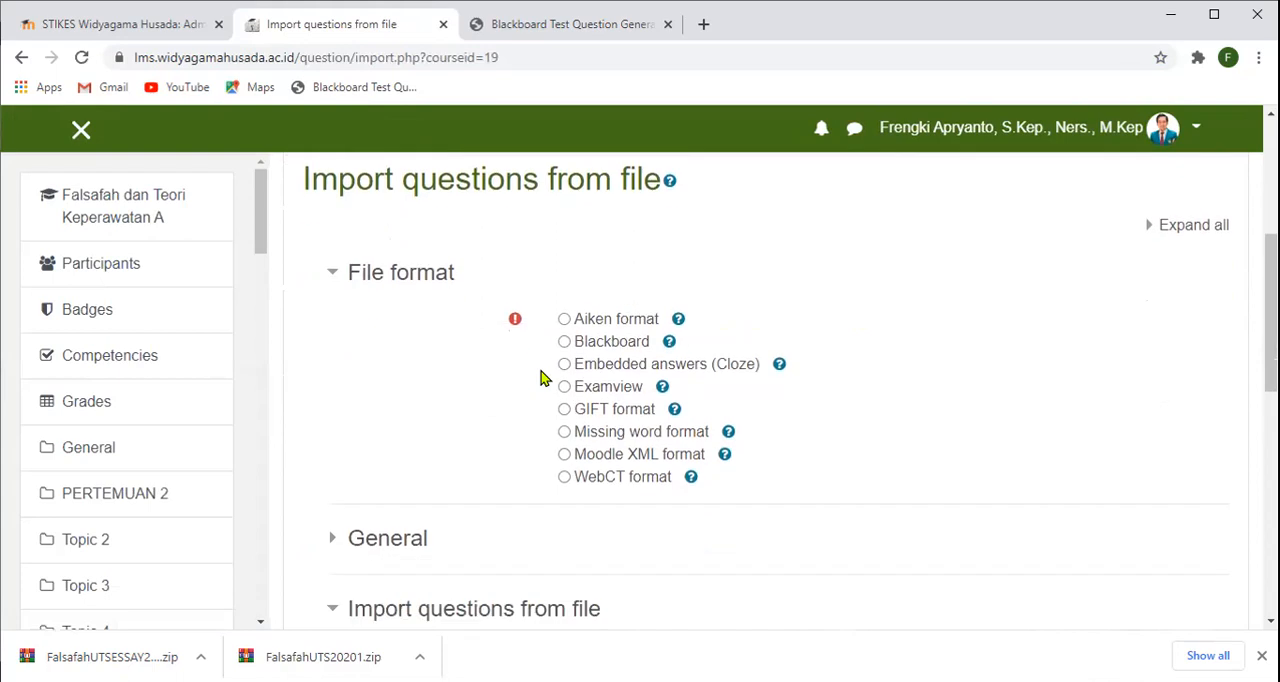
scroll(460, 240, up, 1)
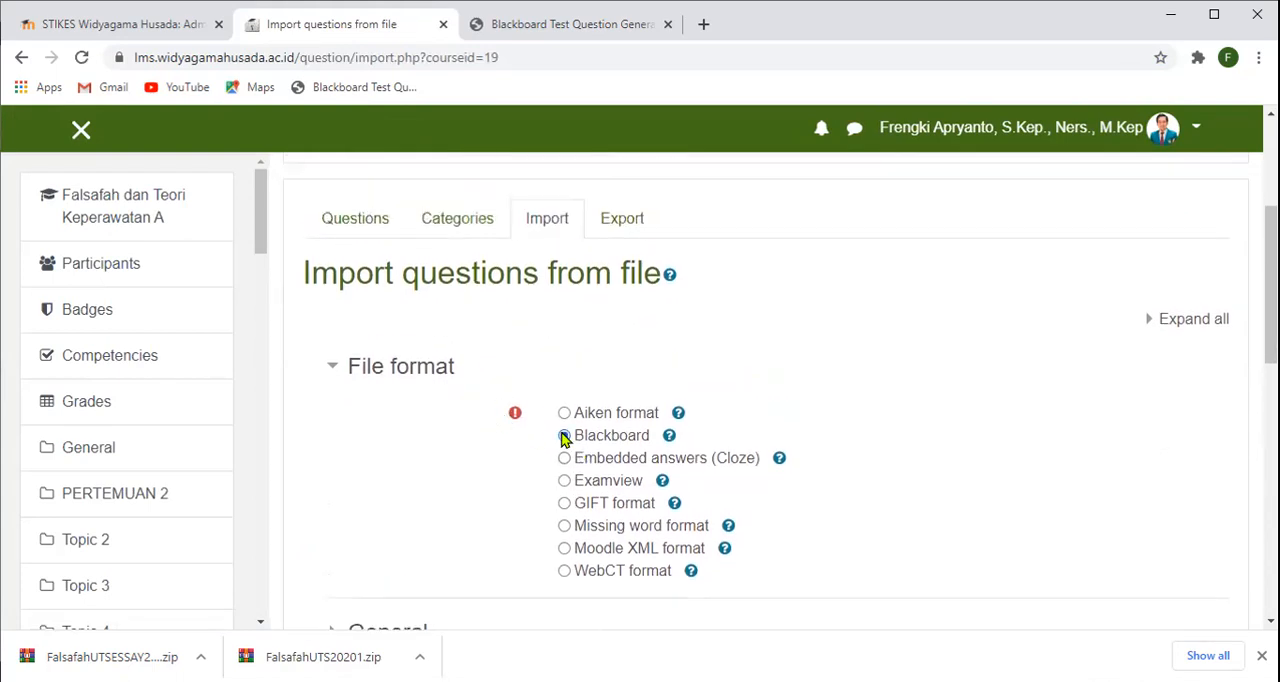
scroll(704, 404, down, 4)
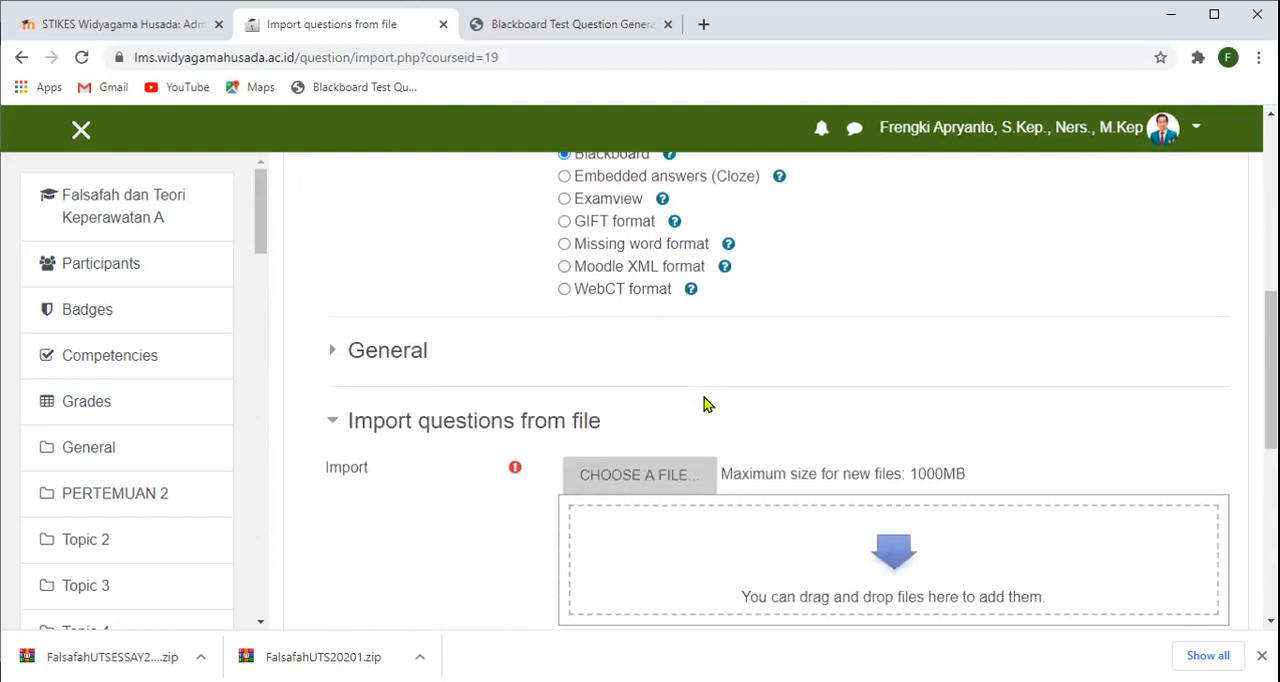
- Upload FalsafahUTSESSAY20201.zip from the Downloads folder as the file to import
click(636, 382)
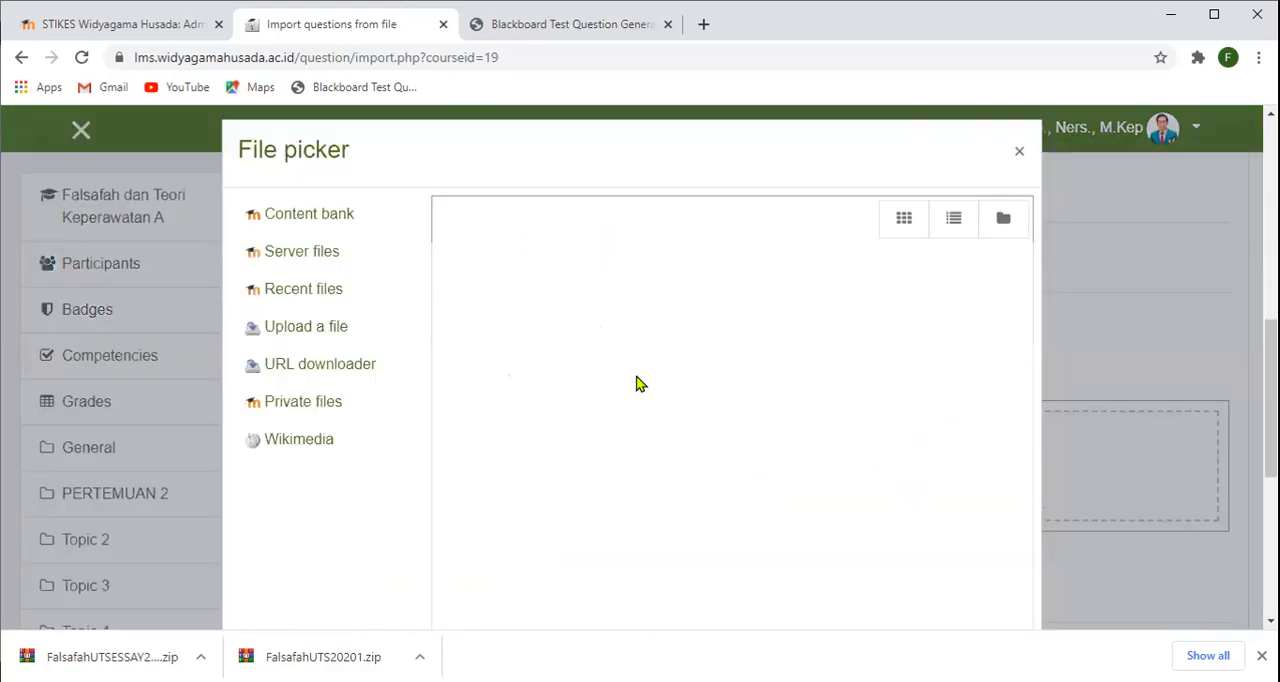
click(363, 326)
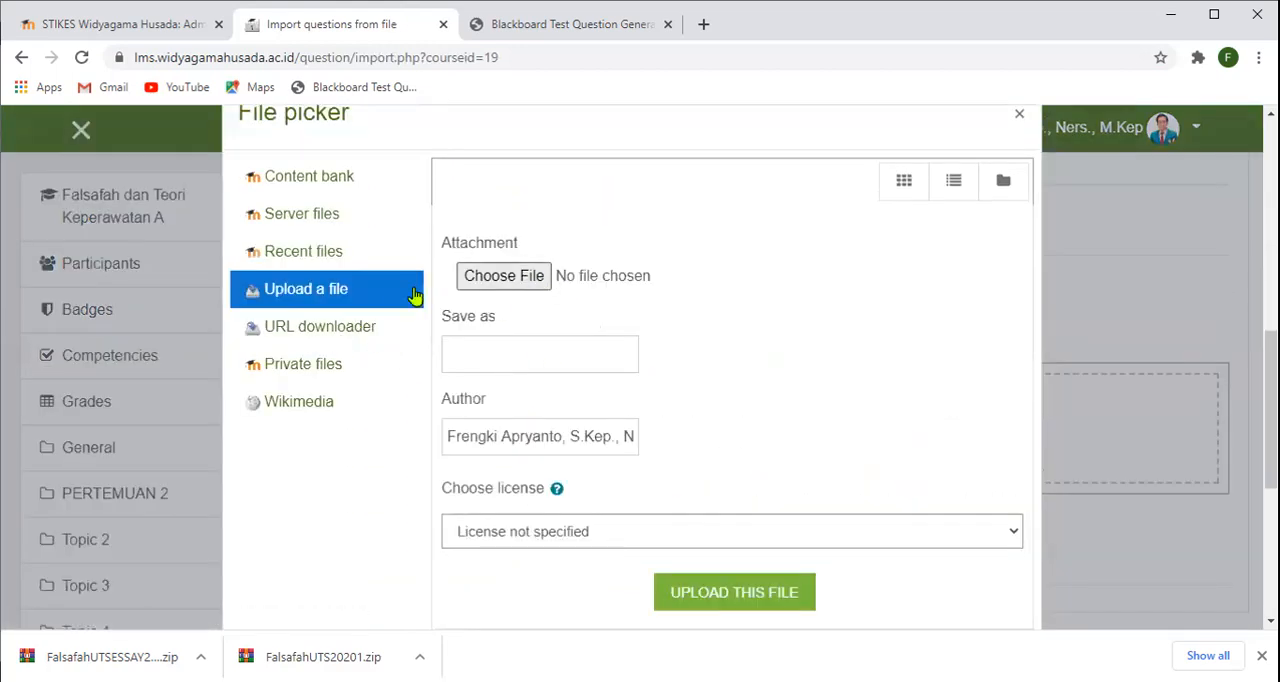
click(509, 276)
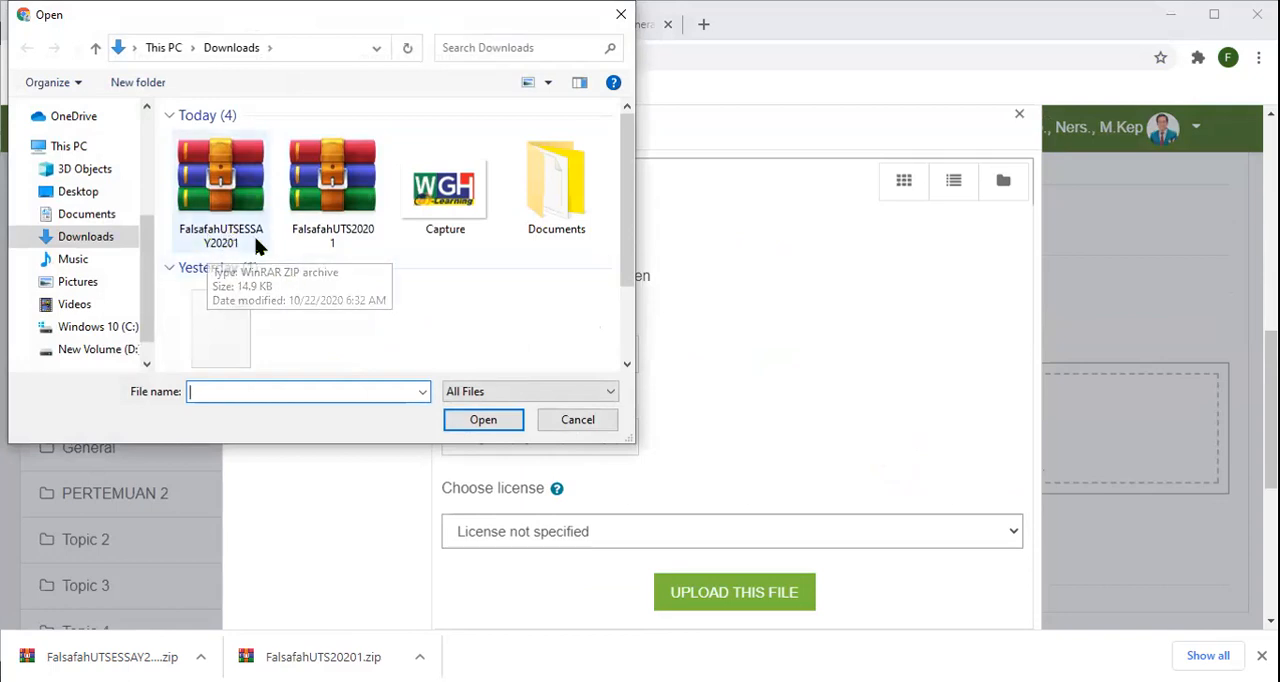
click(220, 214)
click(480, 421)
scroll(865, 397, down, 2)
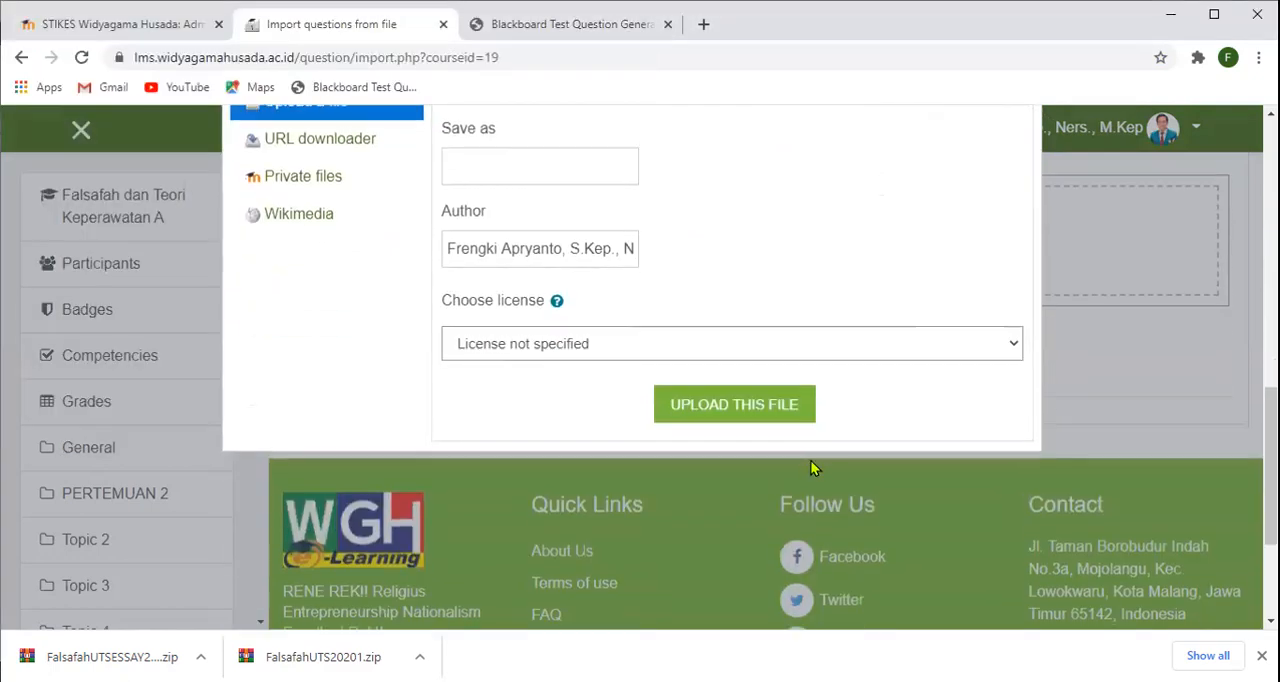
click(757, 408)
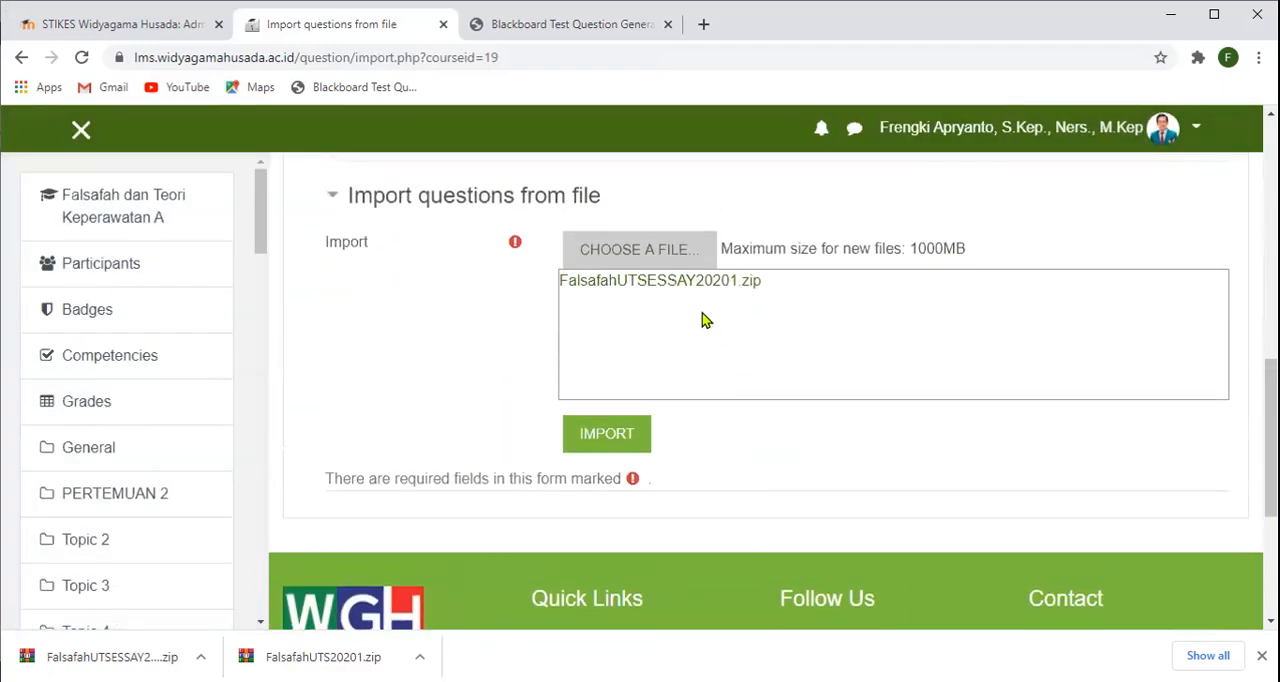
- Import the questions from the uploaded file and continue to the question bank to review them
click(618, 438)
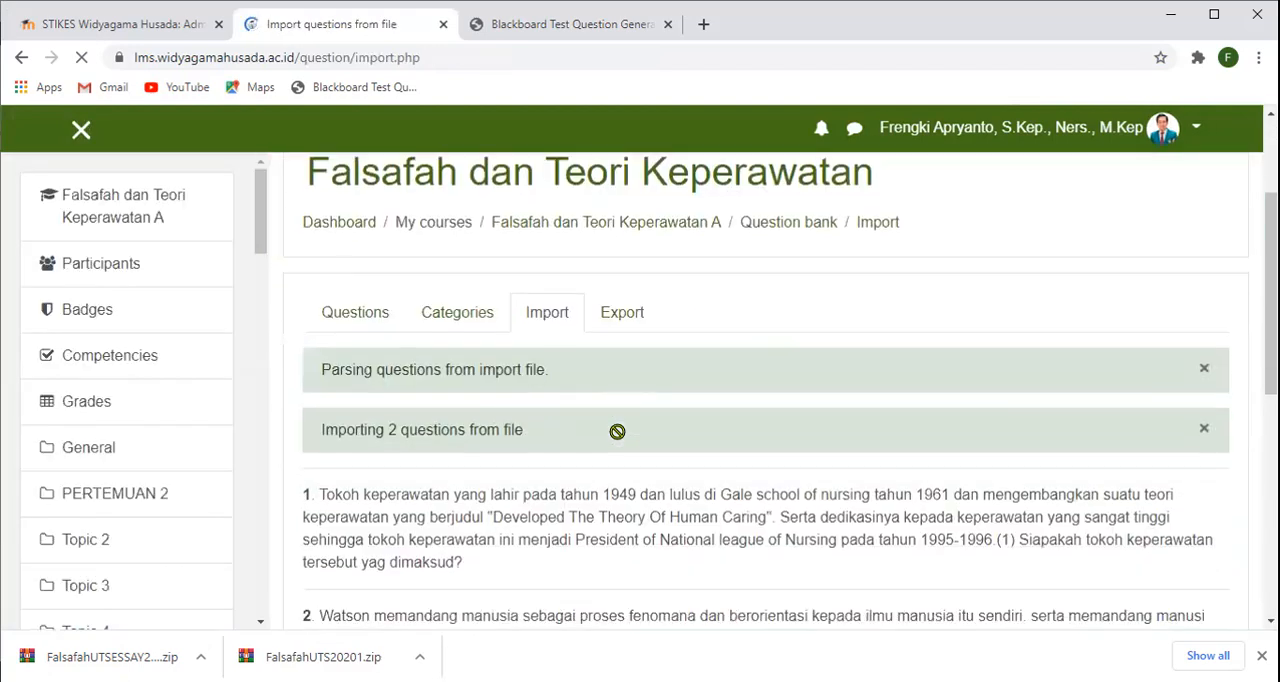
scroll(560, 420, down, 3)
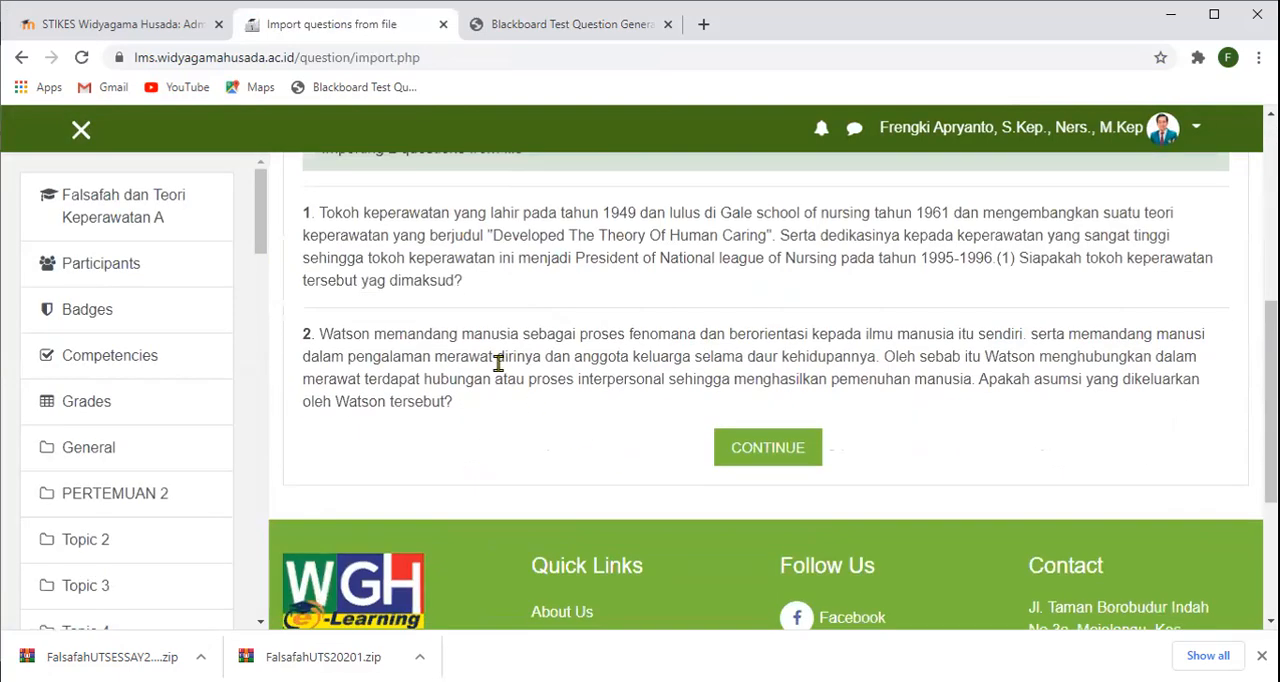
click(766, 448)
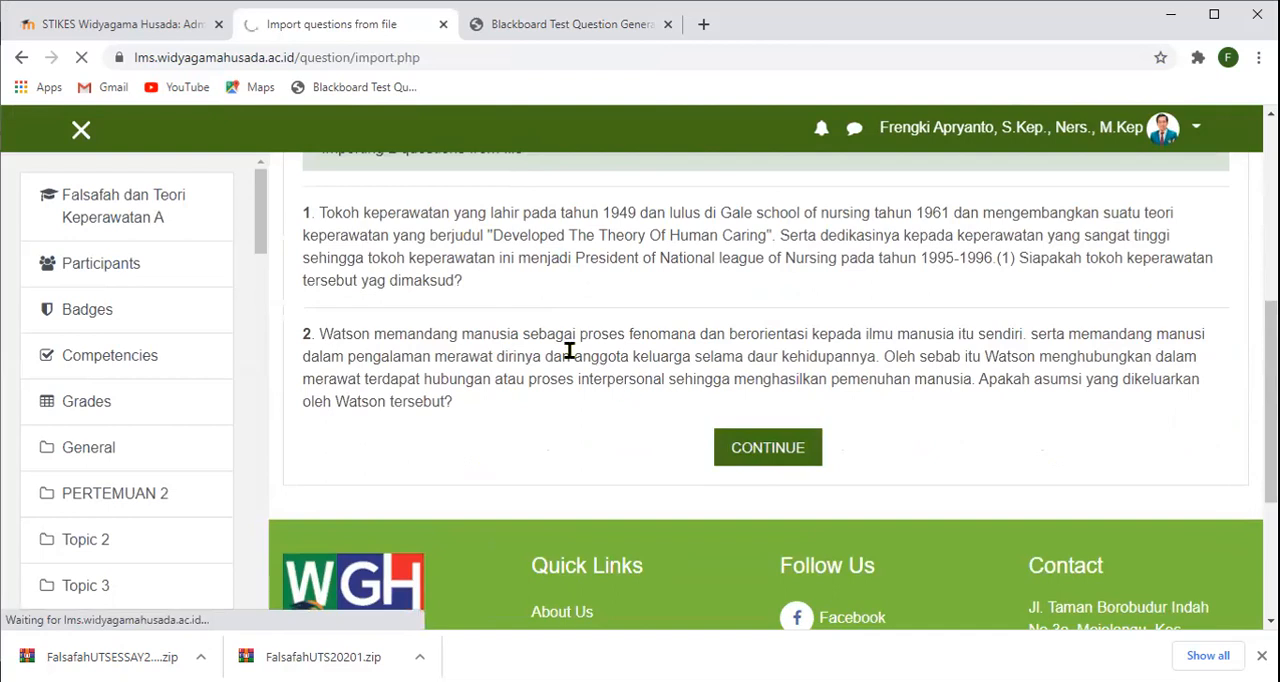
scroll(504, 350, down, 4)
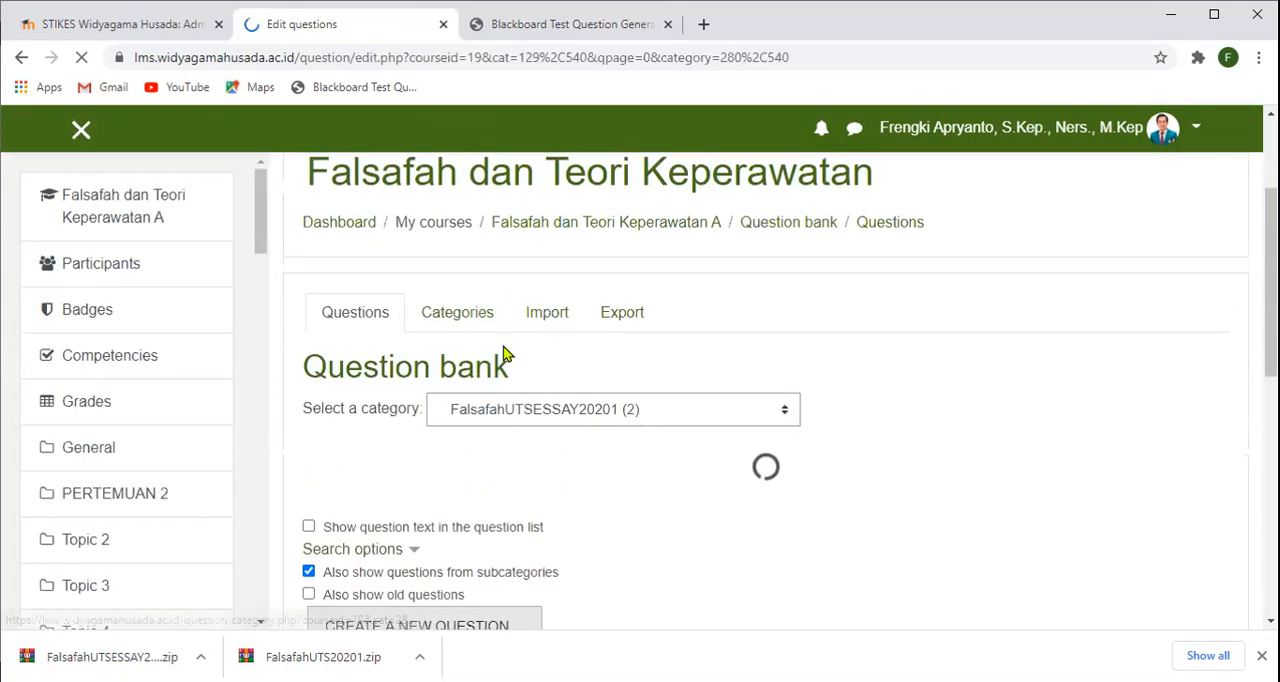
scroll(504, 358, down, 2)
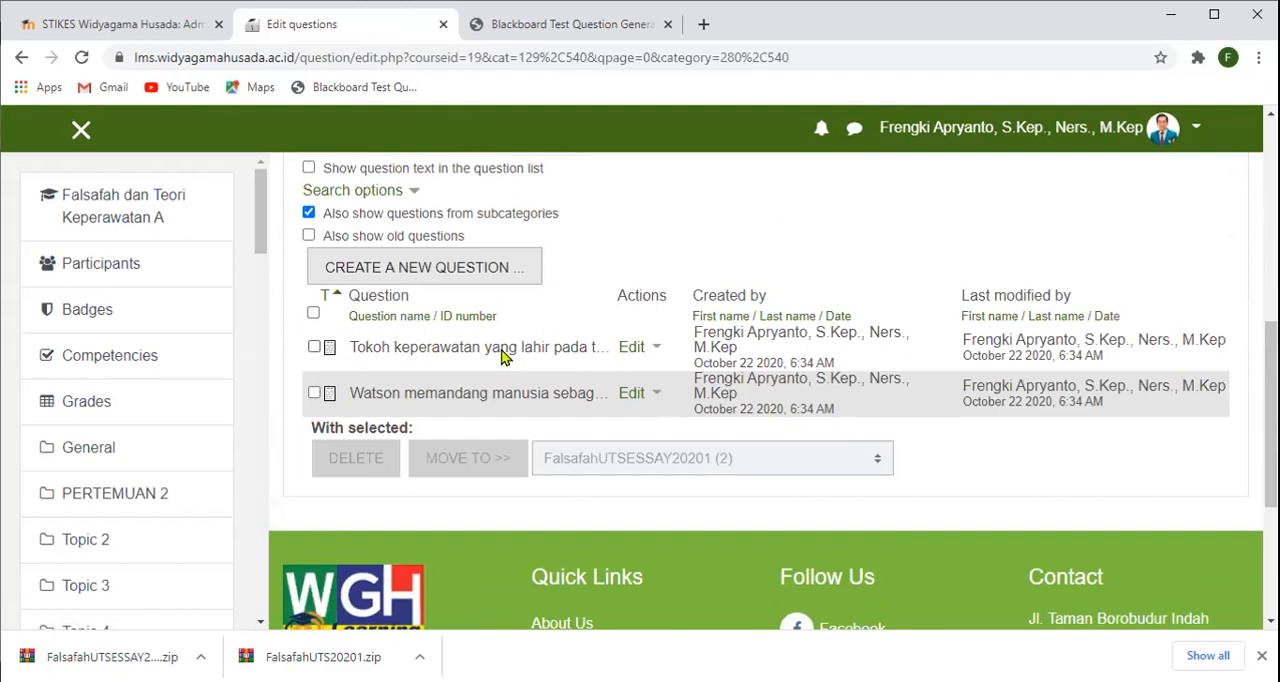
scroll(503, 355, up, 6)
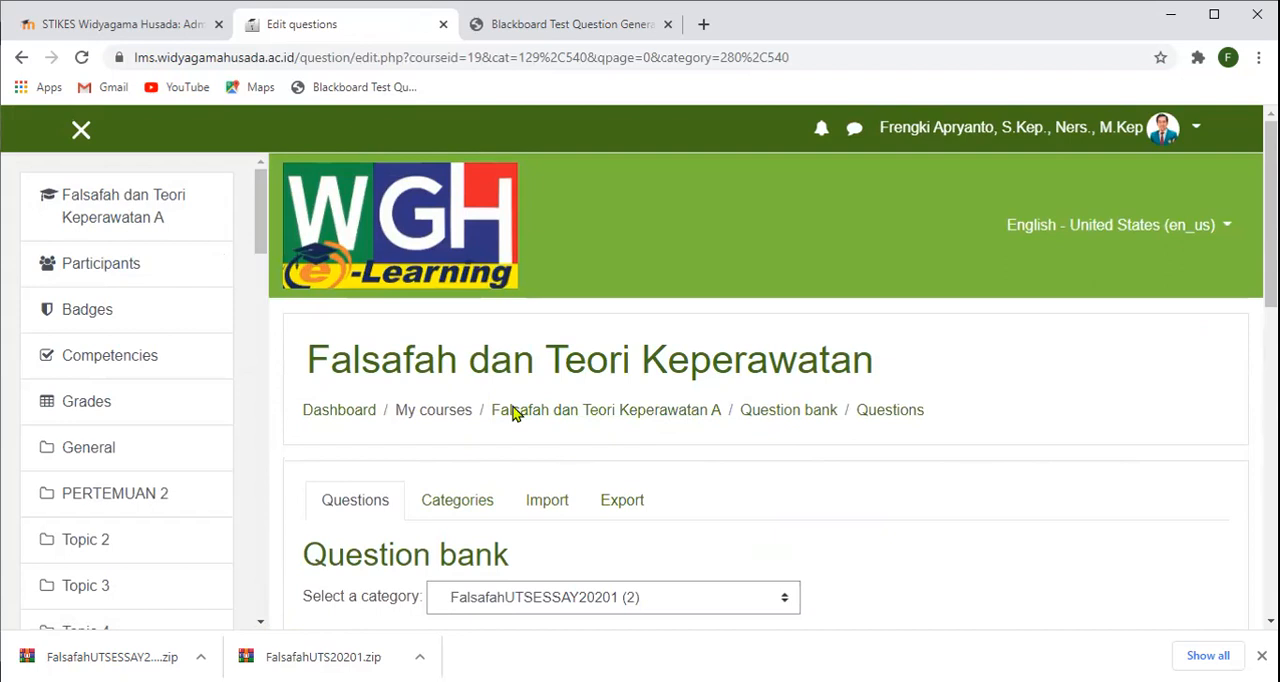
- Return to the course page and open the UTS Falsafah dan Teori Keperawatan quiz under UJIAN TENGAH SEMESTER for question editing
click(123, 208)
scroll(760, 405, down, 5)
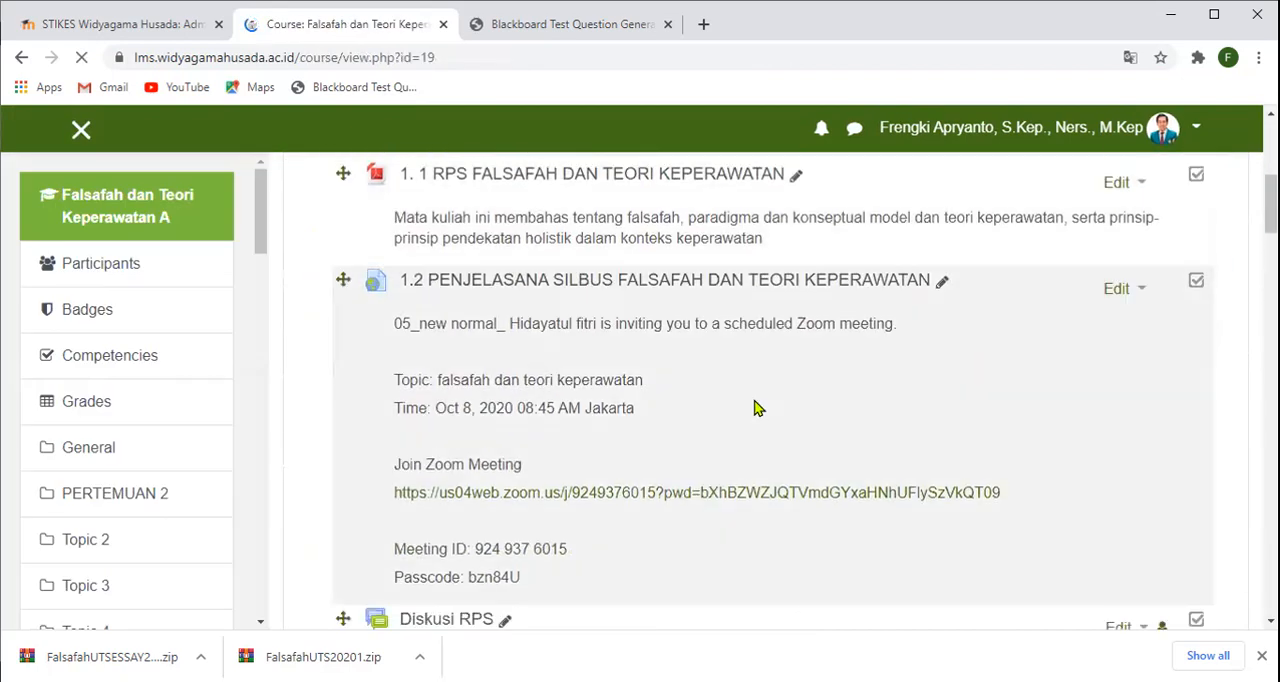
scroll(755, 408, down, 15)
scroll(750, 404, down, 10)
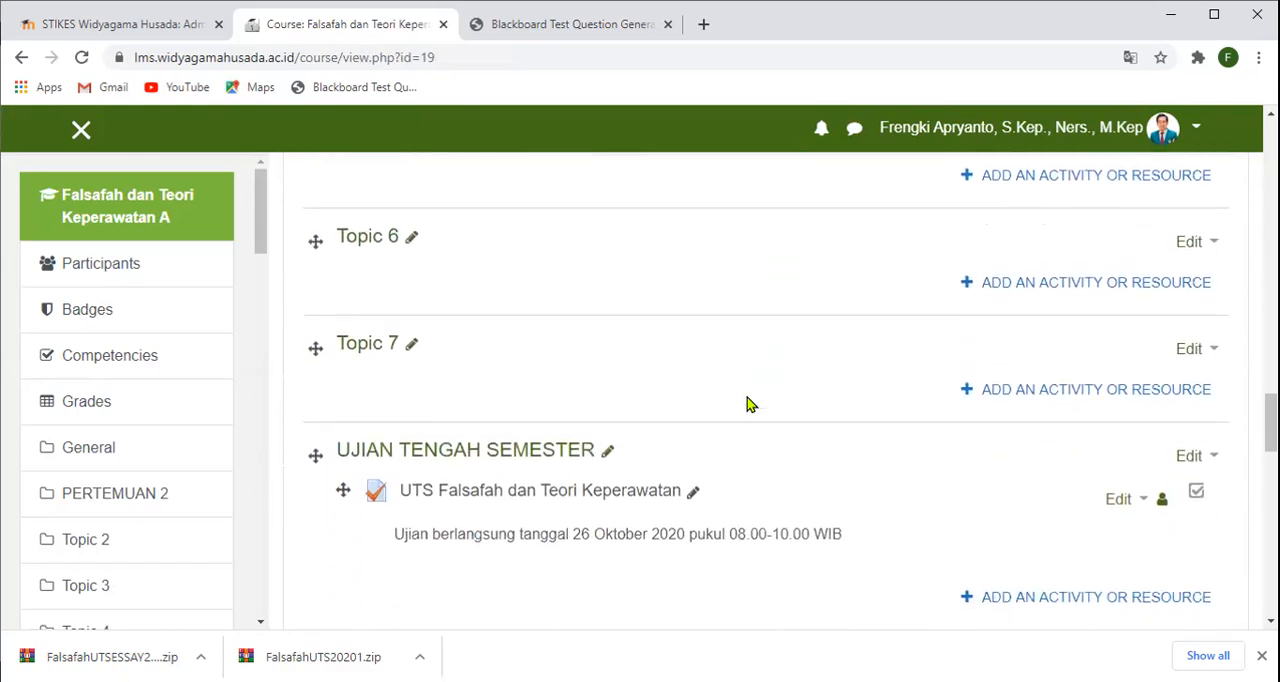
scroll(750, 404, down, 1)
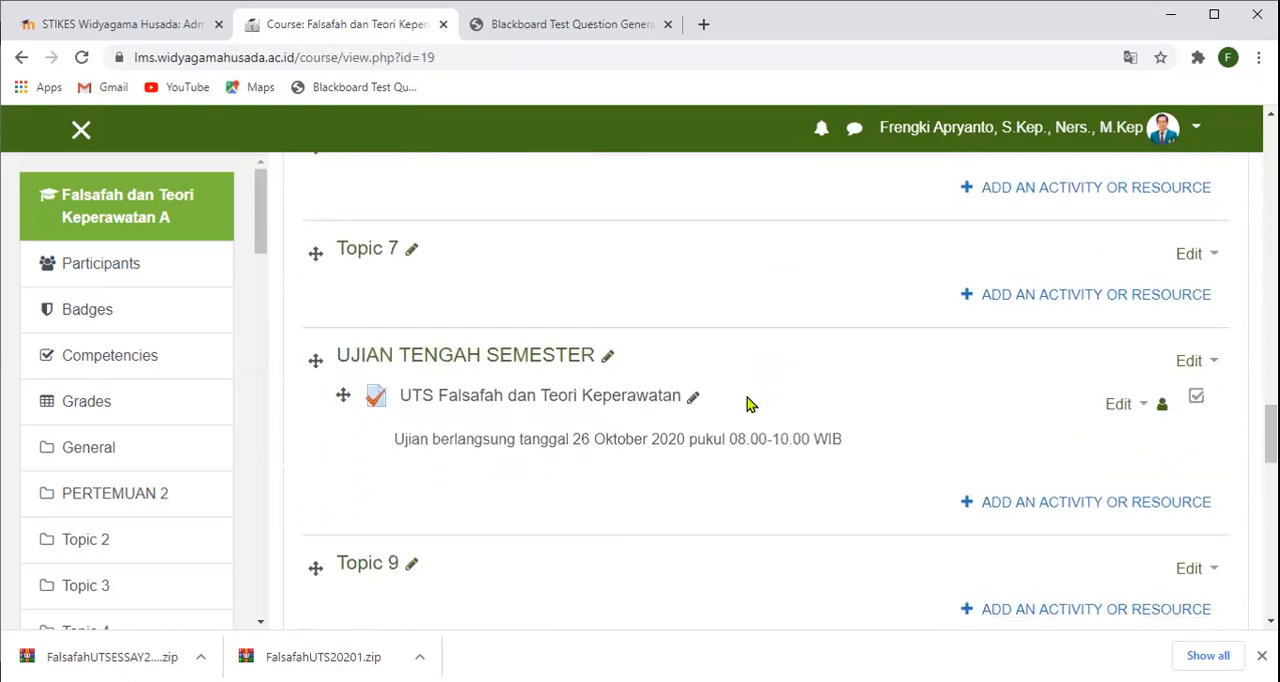
click(570, 404)
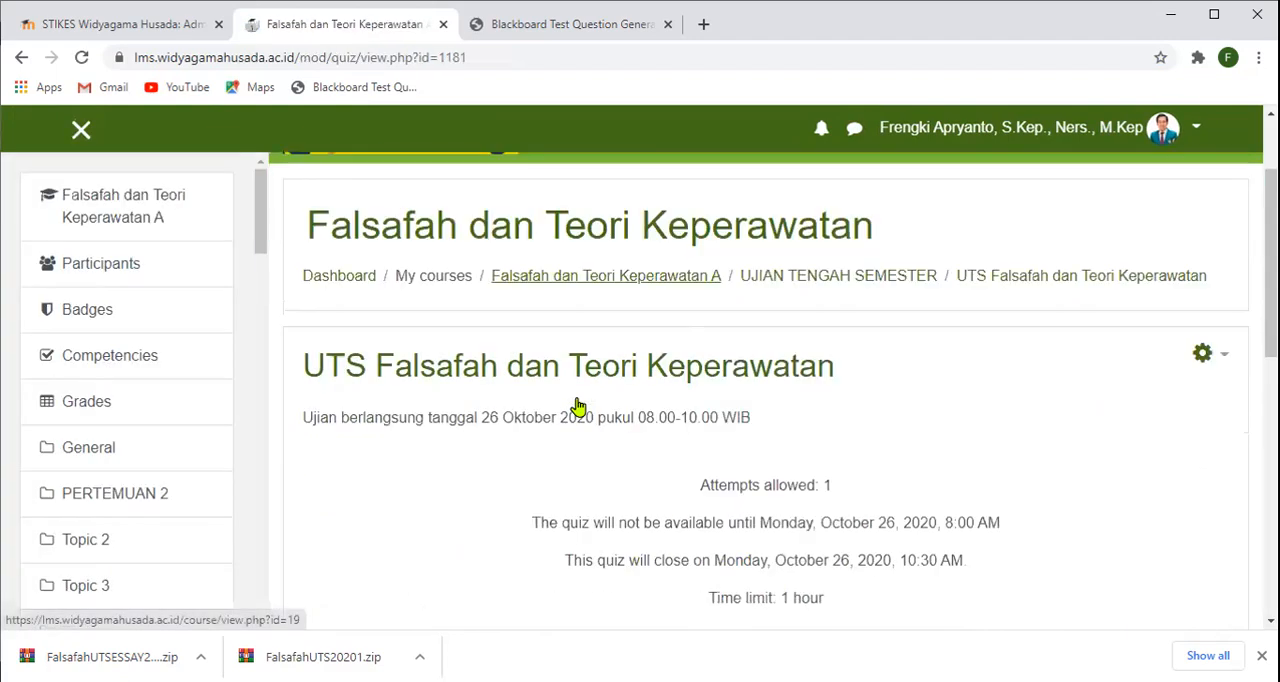
scroll(575, 407, down, 3)
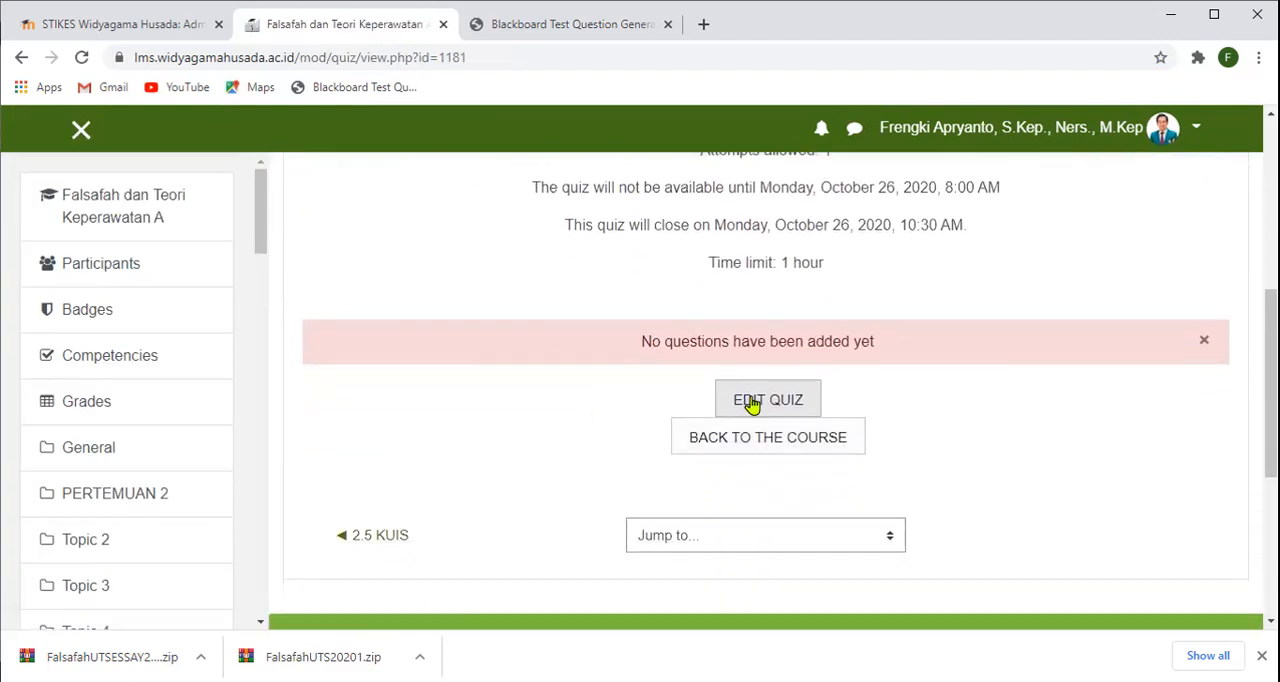
click(752, 402)
scroll(743, 402, down, 3)
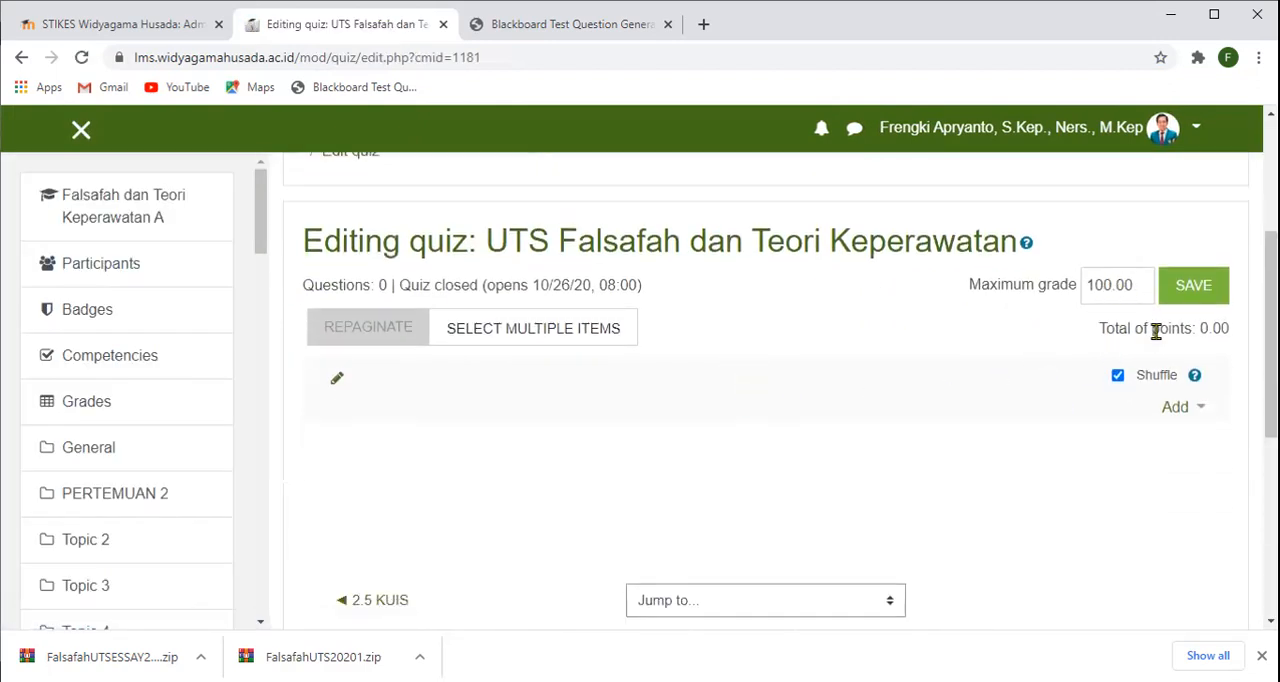
- Add all questions from the question bank category FalsafahUTSESSAY20201 to the quiz
click(1196, 412)
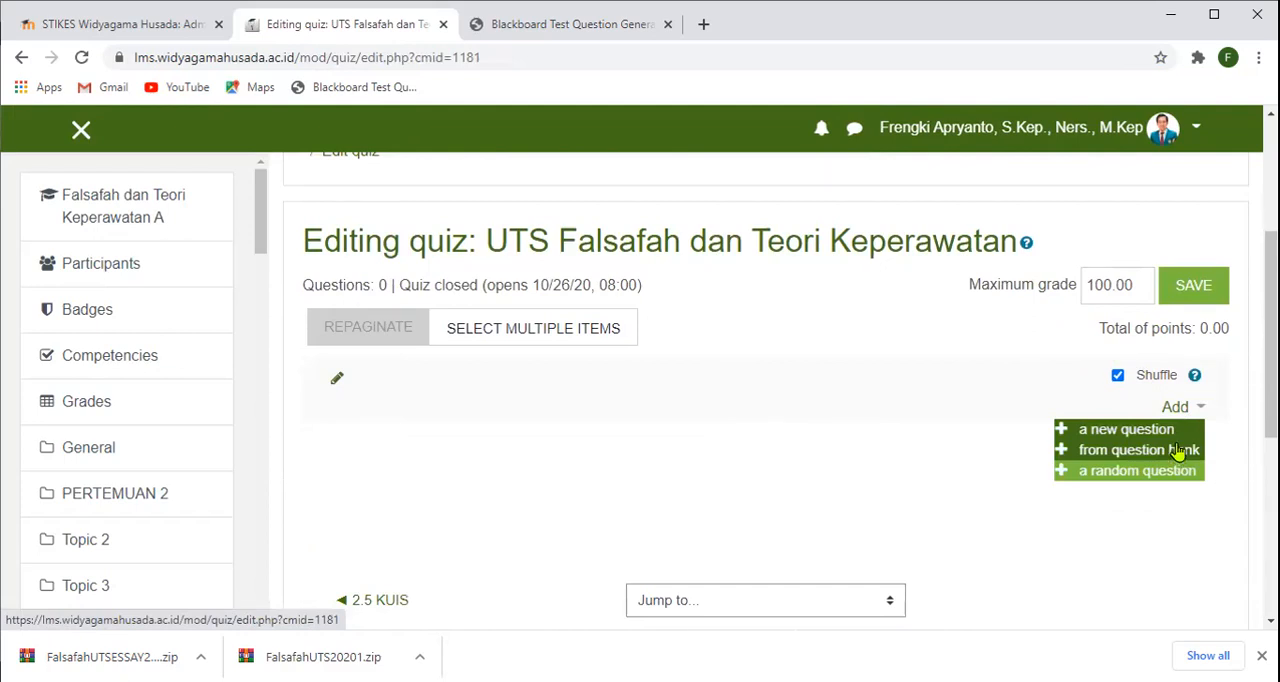
click(1178, 452)
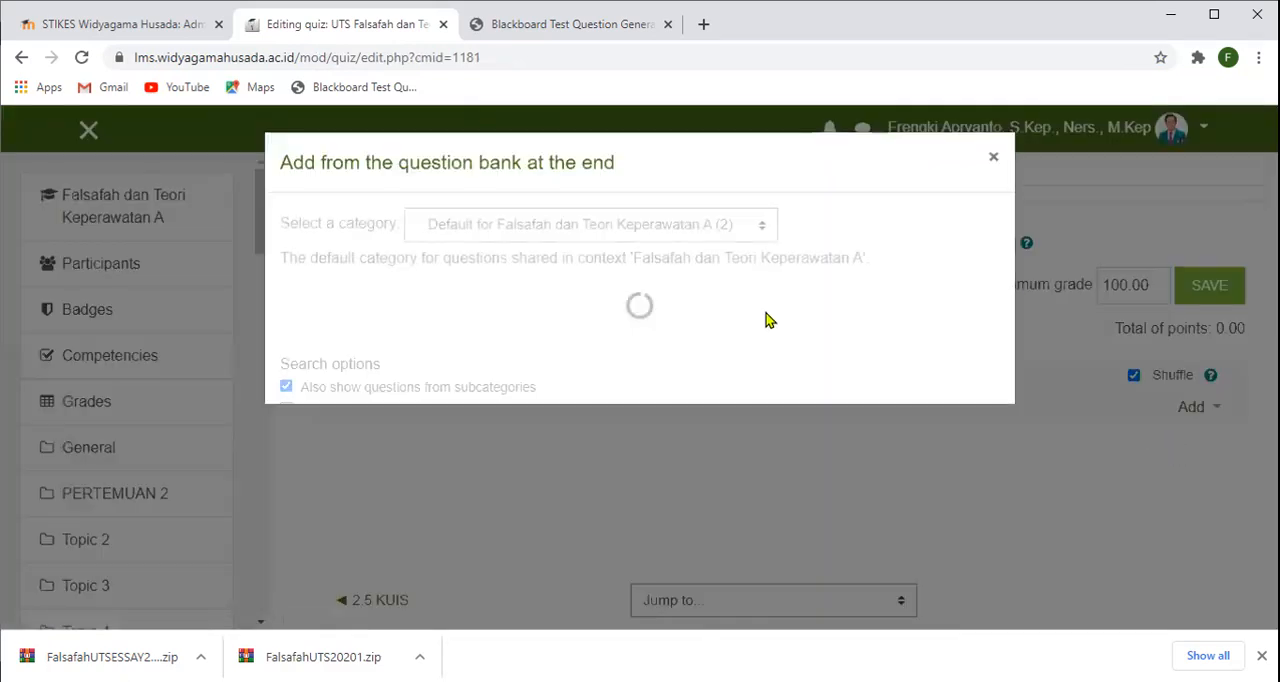
click(764, 232)
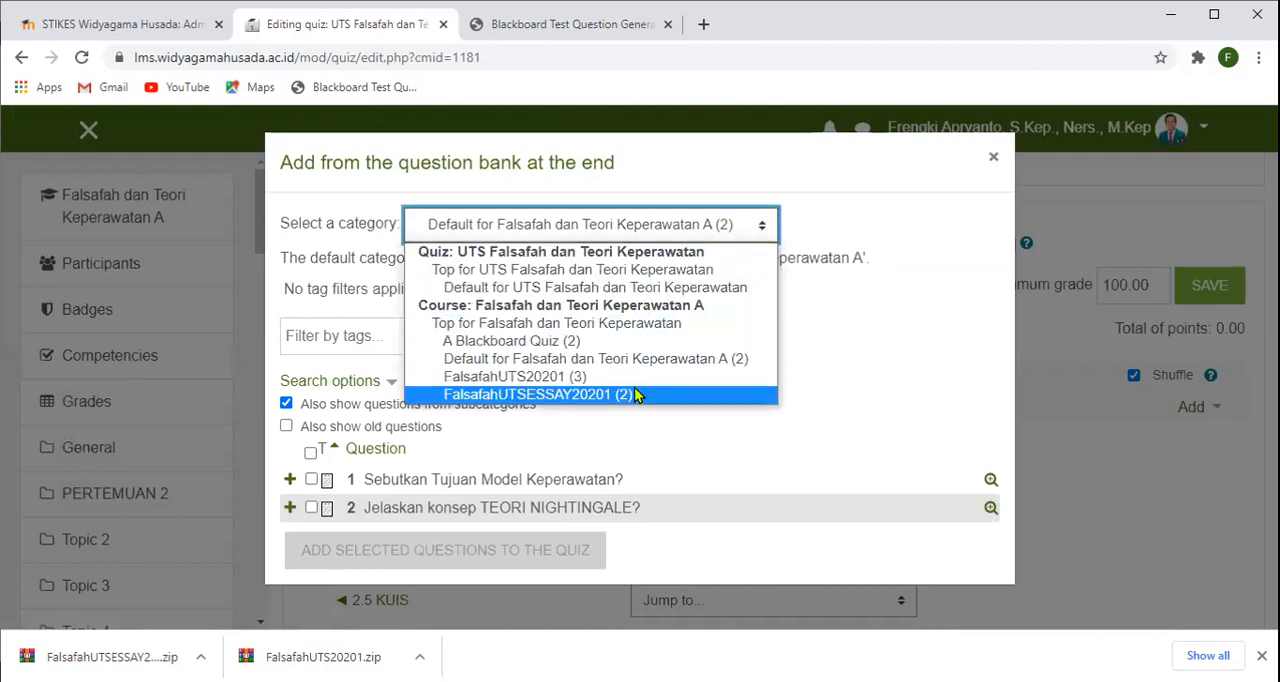
click(555, 395)
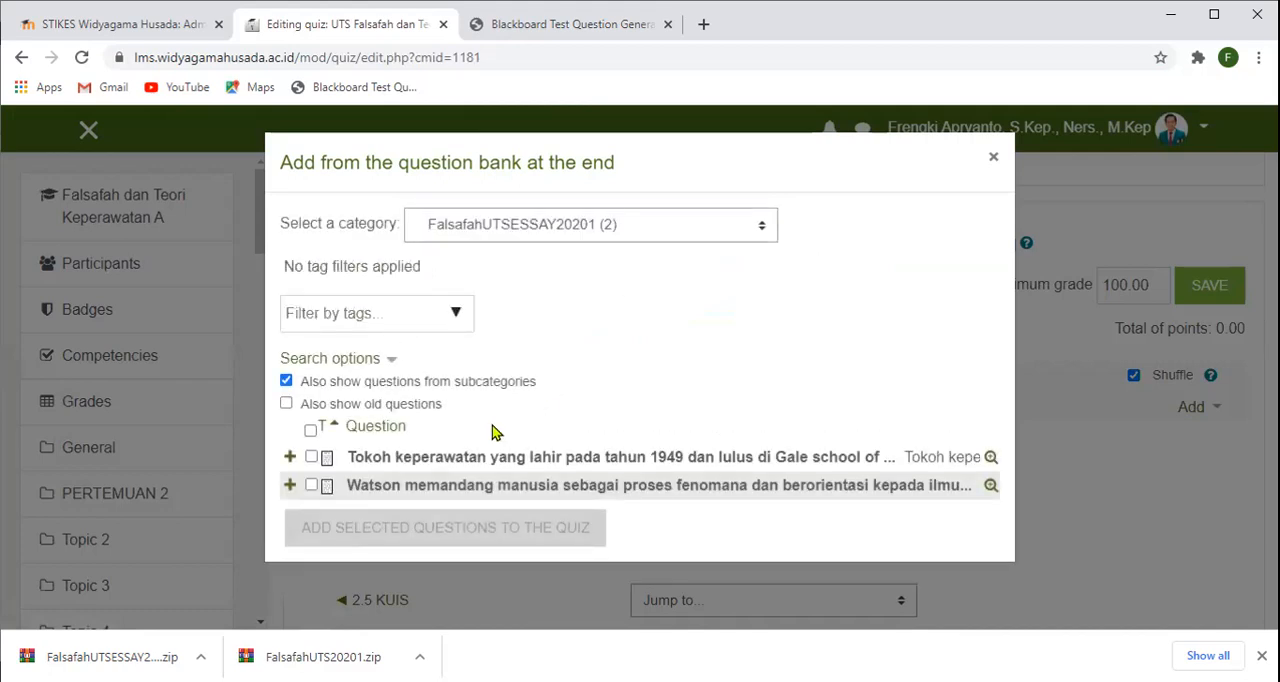
click(311, 430)
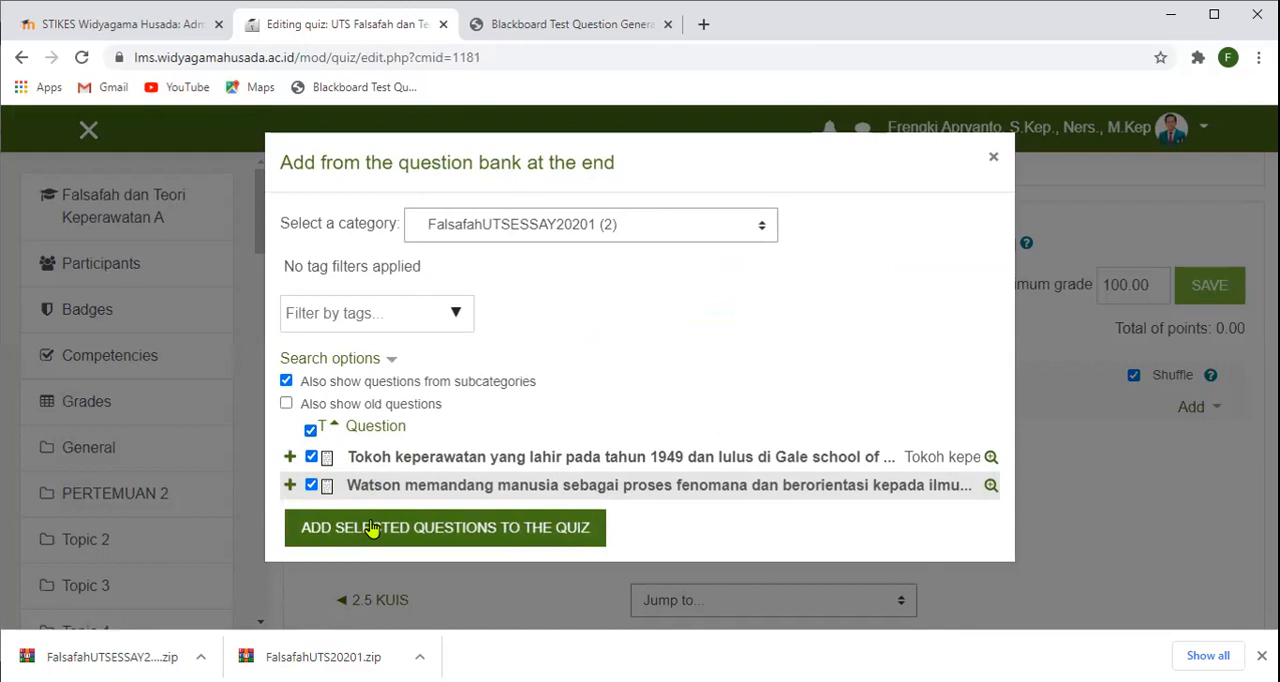
click(373, 531)
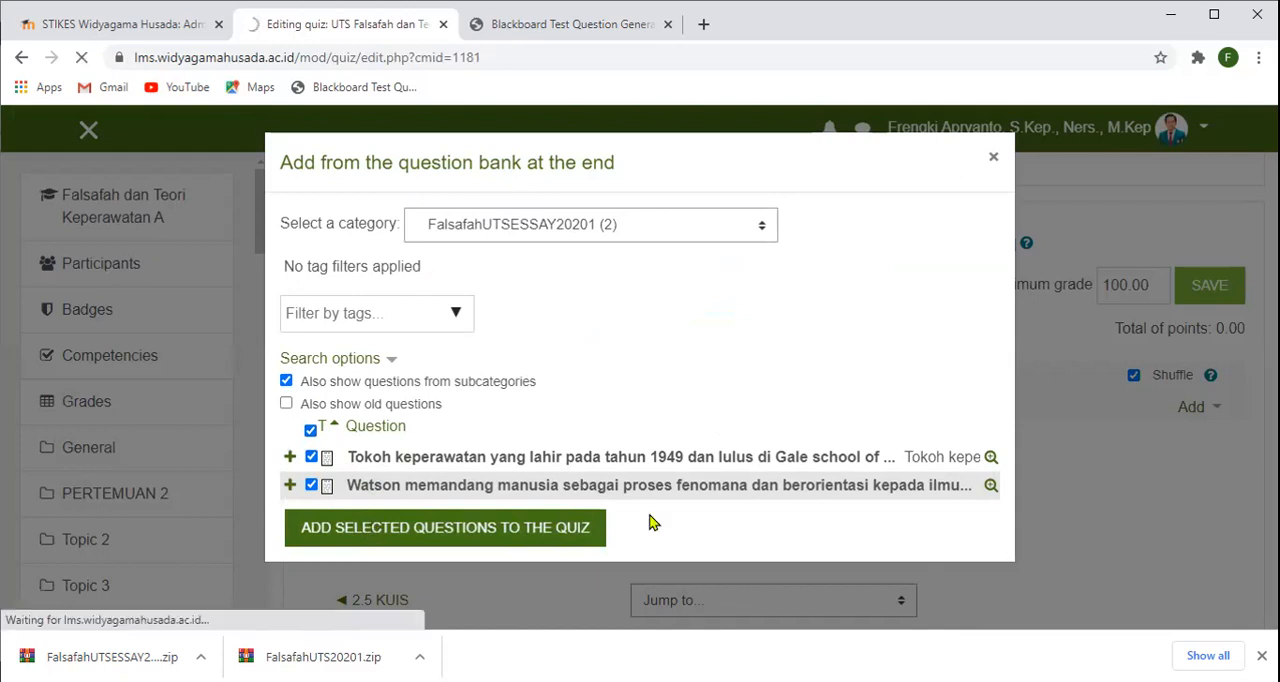
- Set both essay questions to 50 points each and save the quiz's maximum grade
scroll(923, 463, down, 1)
scroll(921, 461, down, 3)
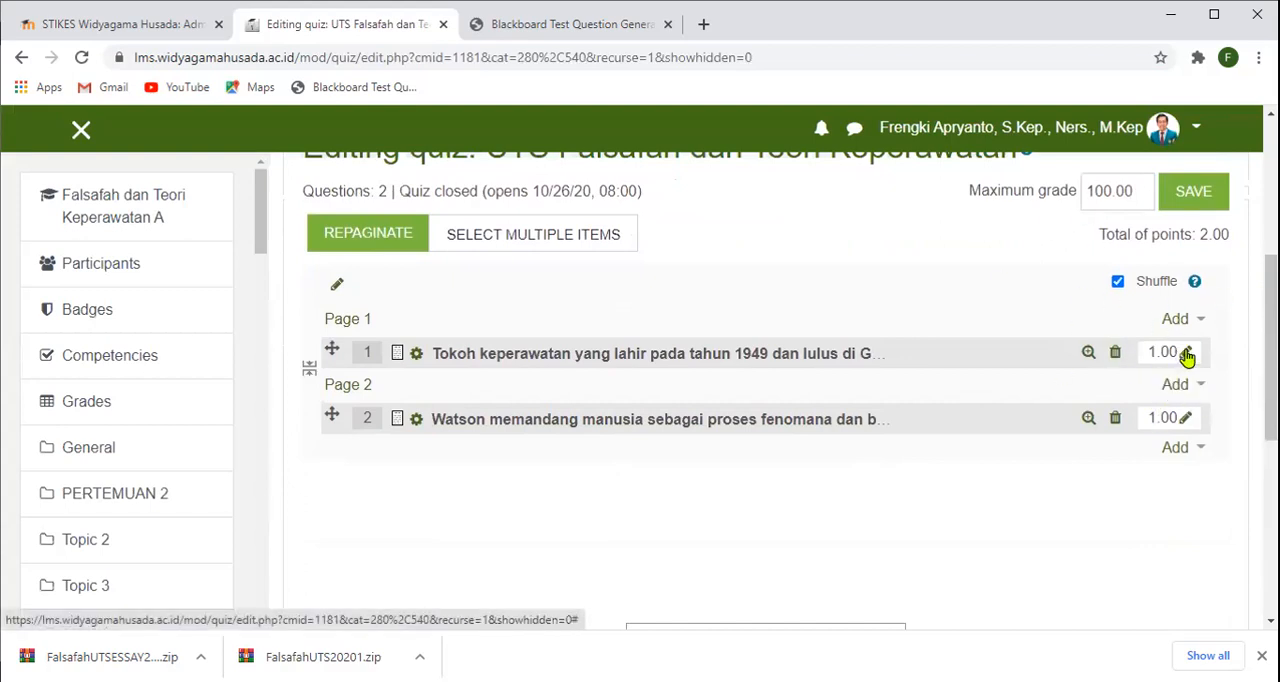
click(1186, 356)
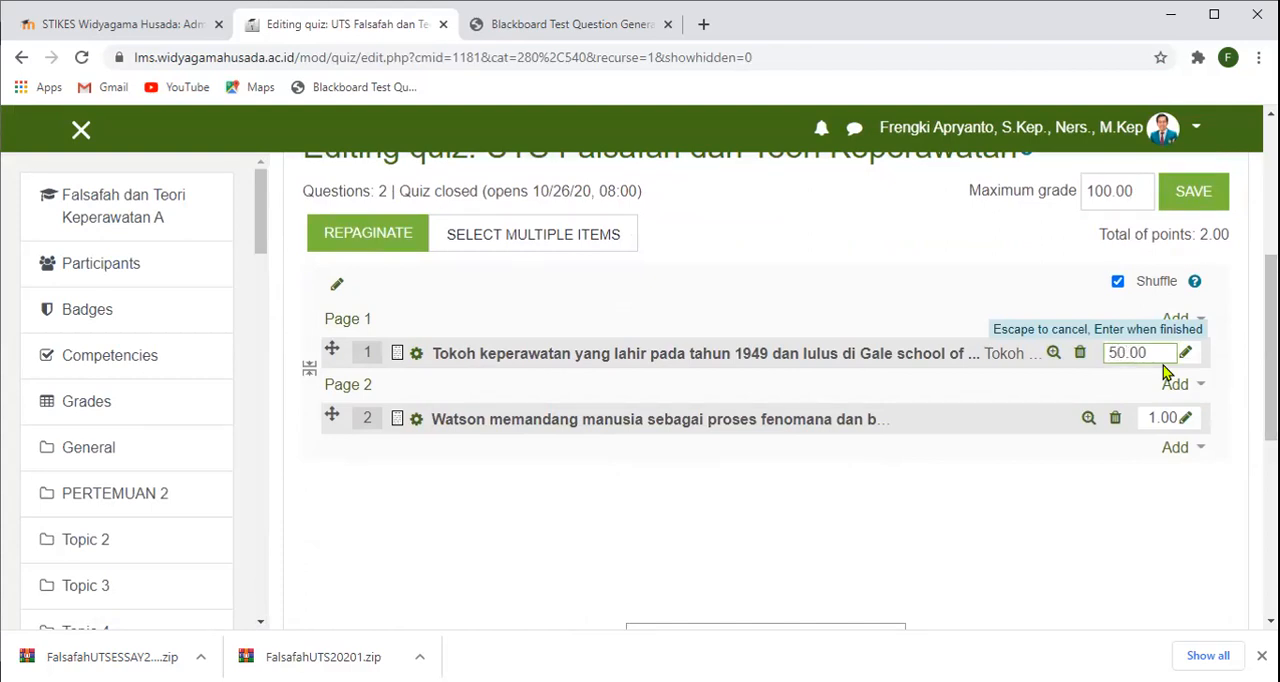
text(50)
key(Return)
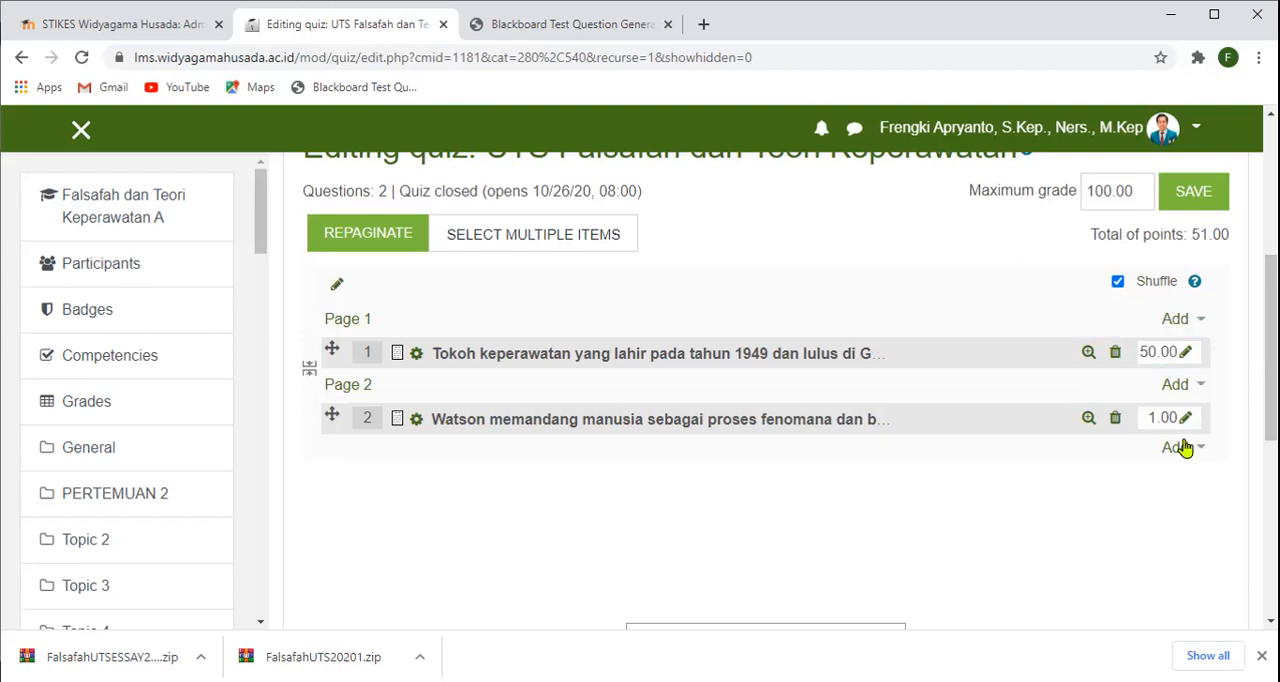
click(1184, 421)
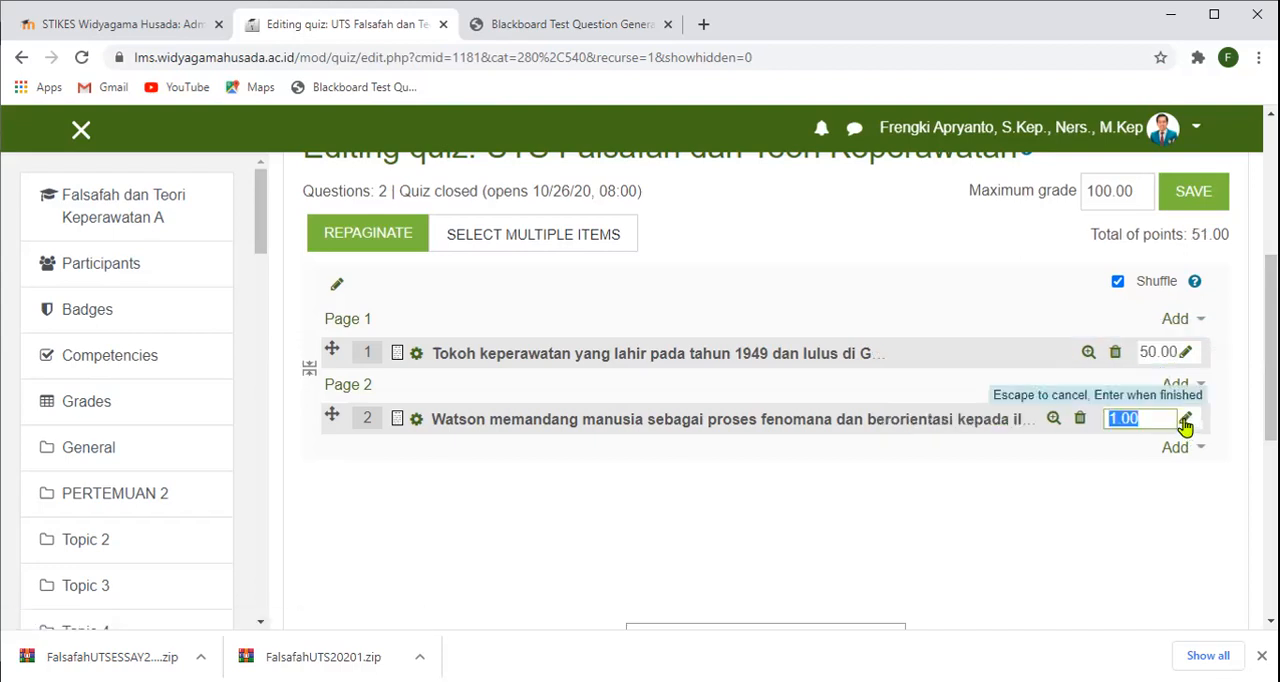
click(1127, 417)
key(Return)
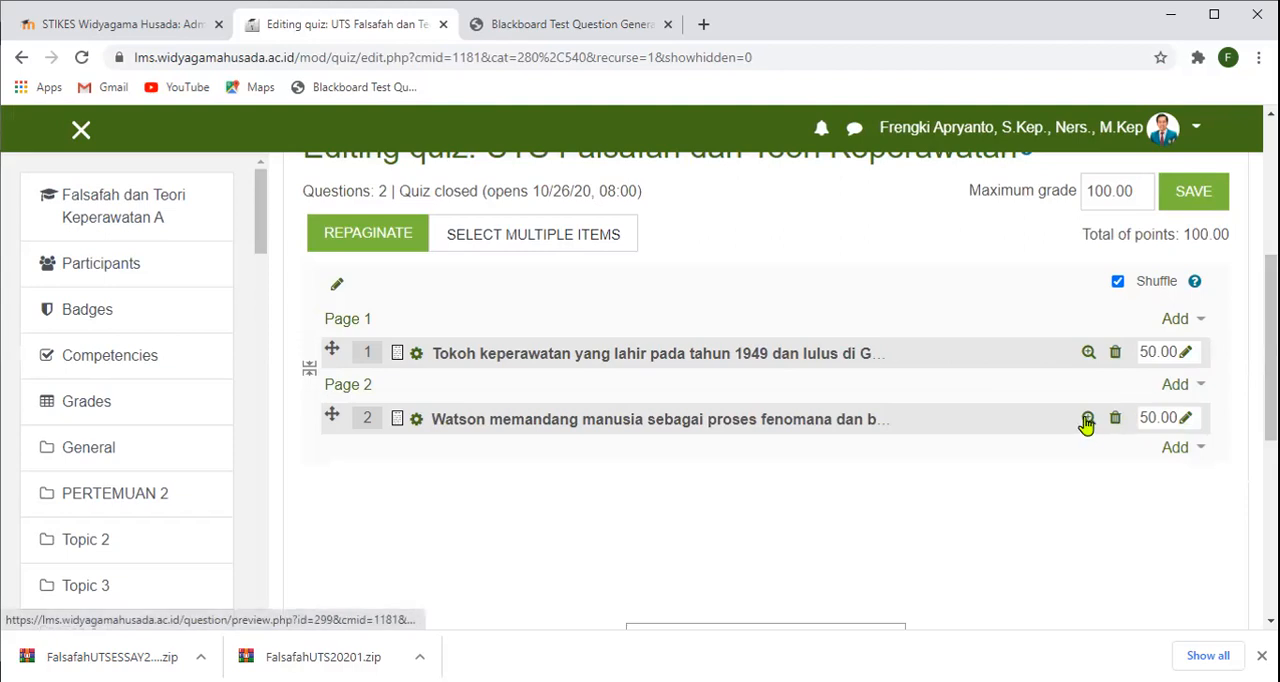
scroll(1137, 323, up, 1)
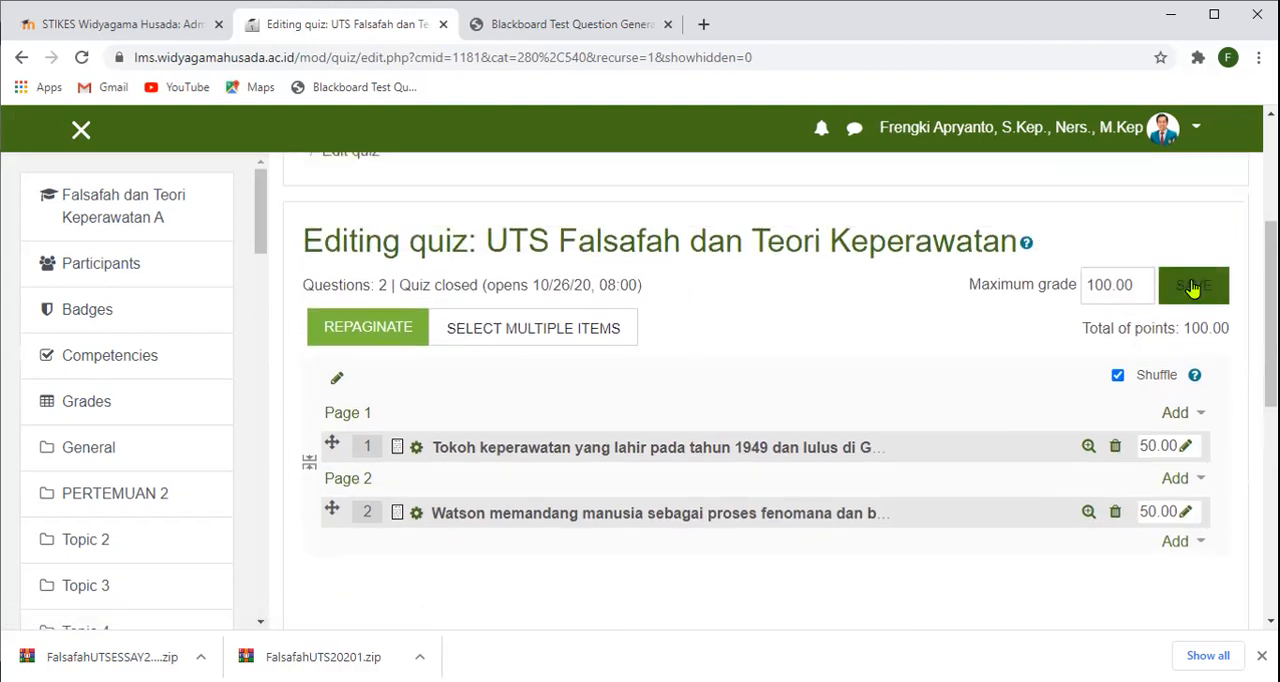
click(1192, 288)
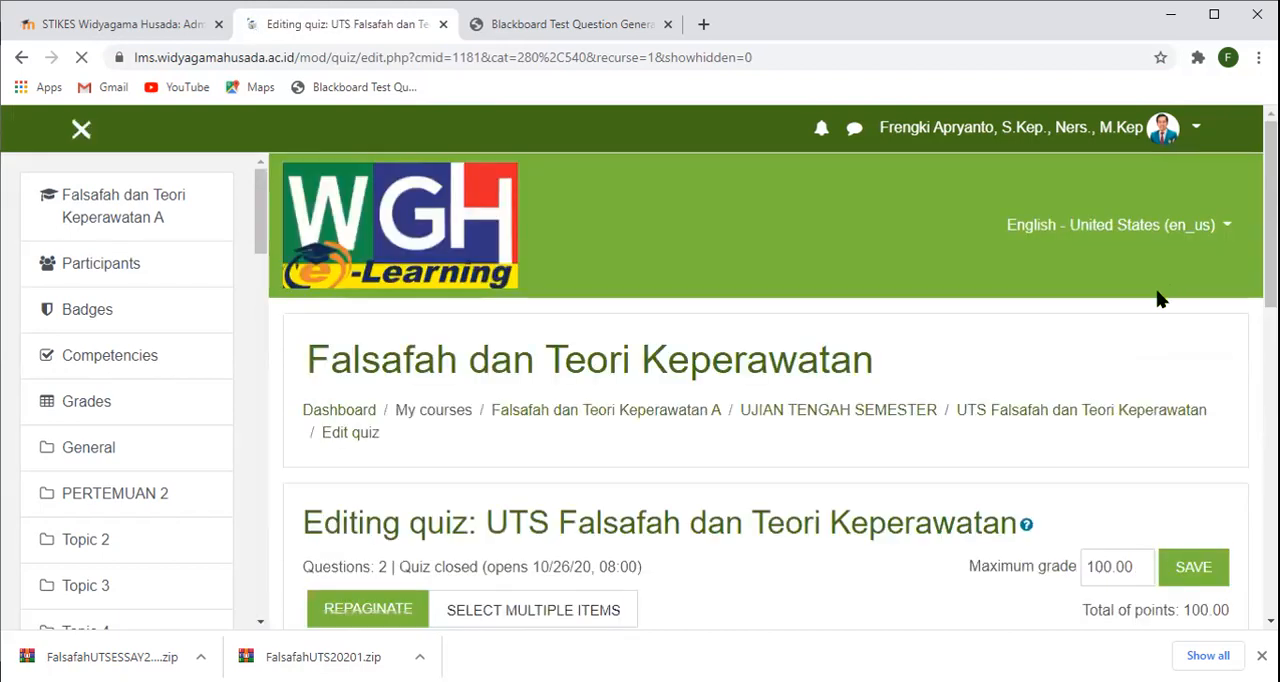
- Review the quiz's question list and points, and compare it with the source questions in the Blackboard Test Generator
scroll(1155, 300, down, 2)
scroll(1155, 300, down, 1)
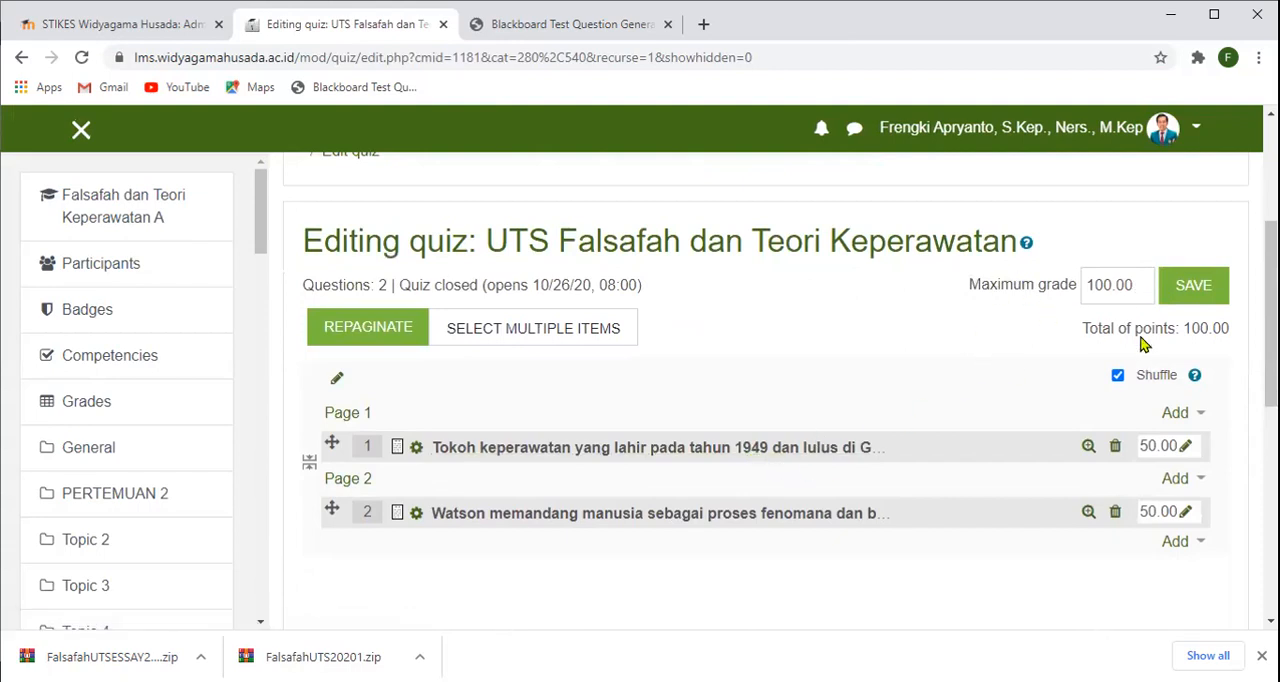
scroll(823, 471, up, 2)
scroll(823, 469, down, 3)
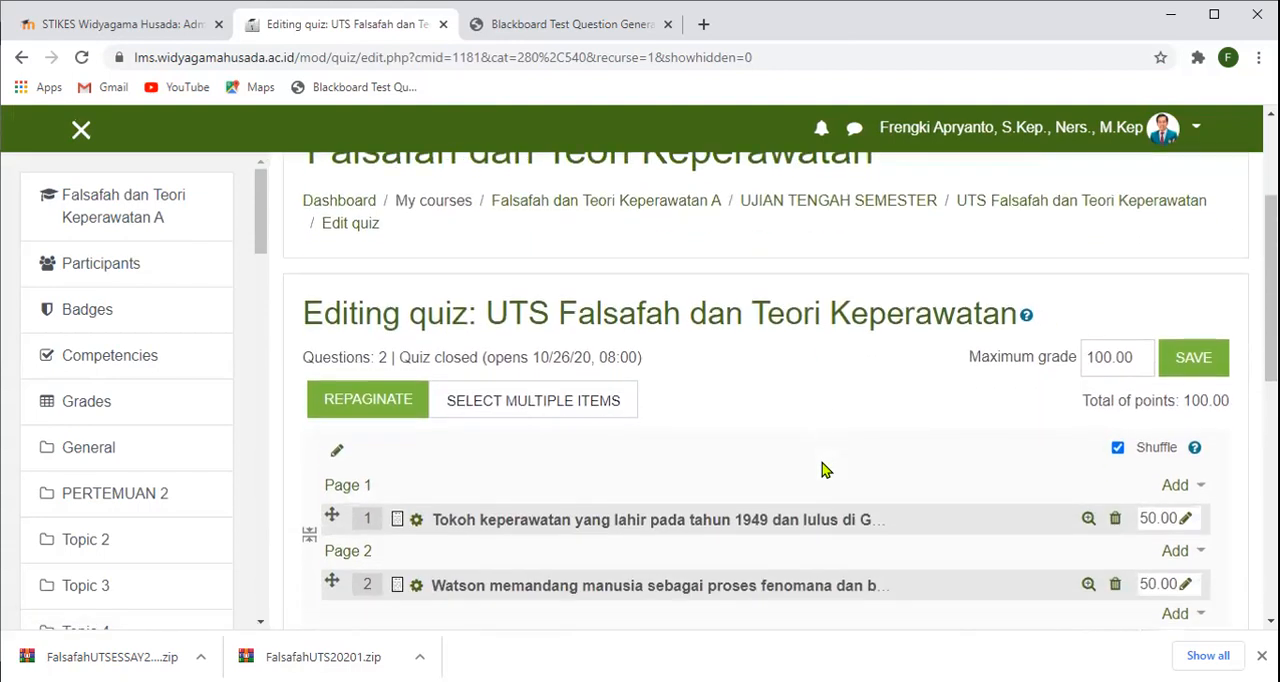
scroll(815, 461, up, 1)
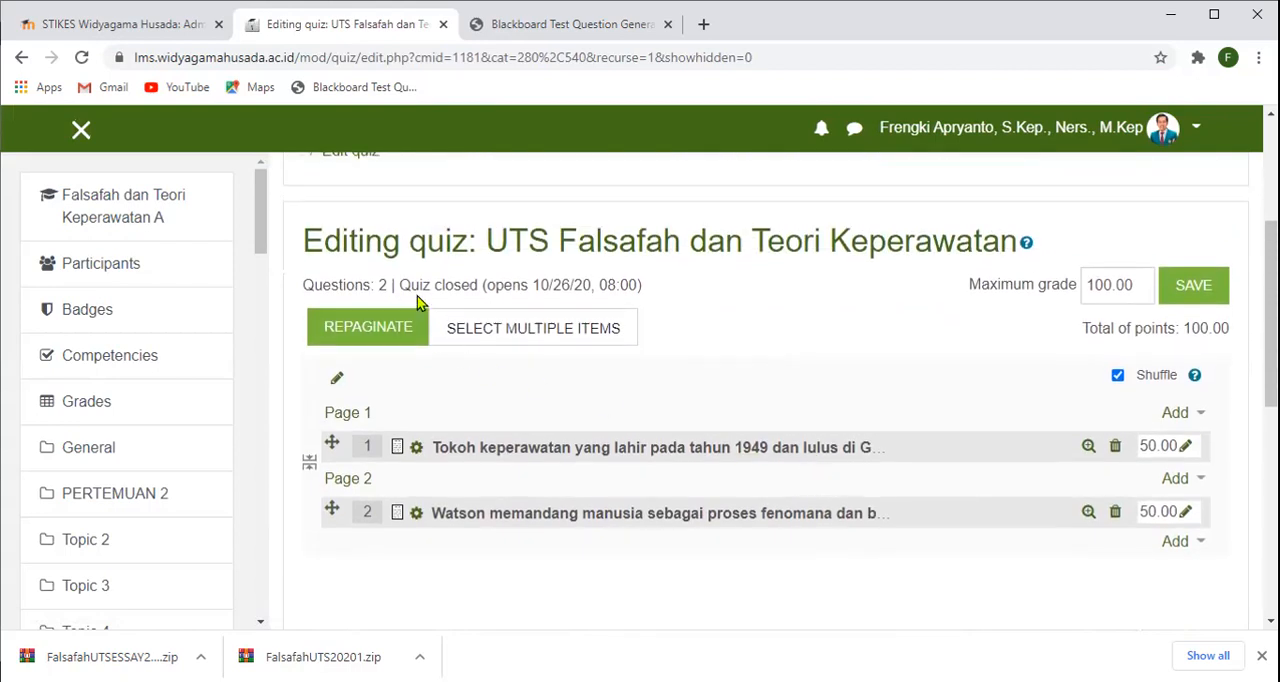
scroll(948, 369, down, 1)
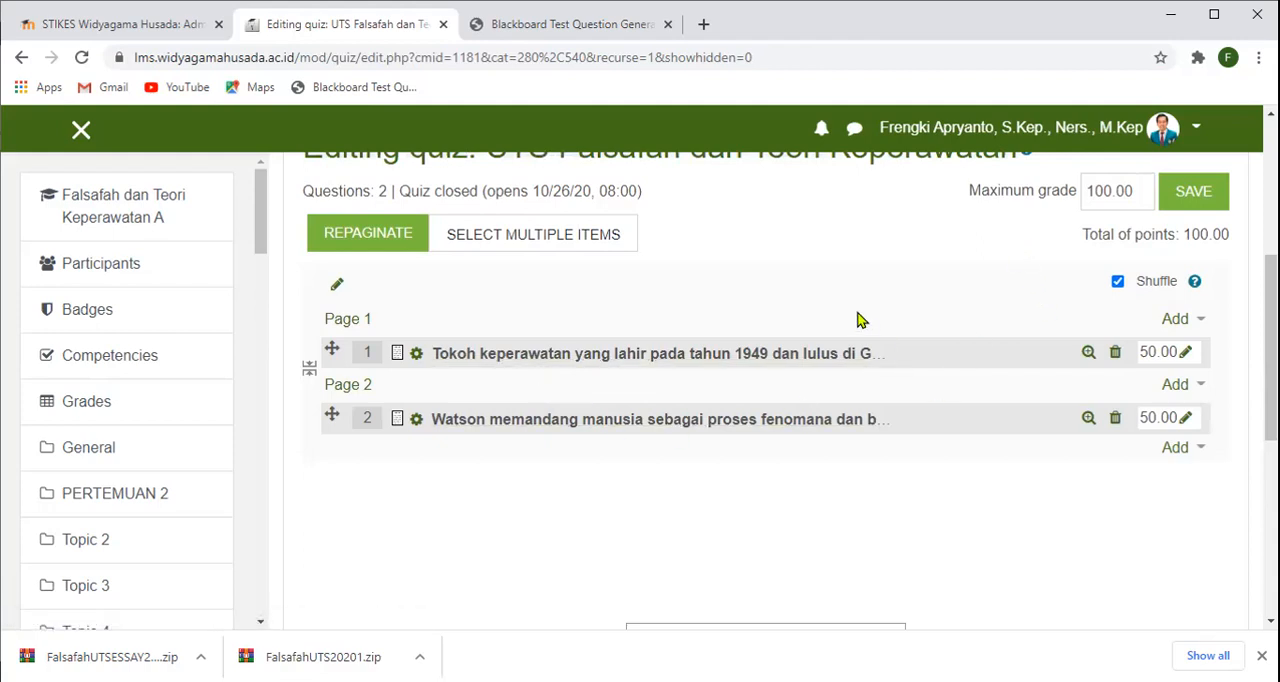
click(500, 28)
scroll(837, 432, up, 10)
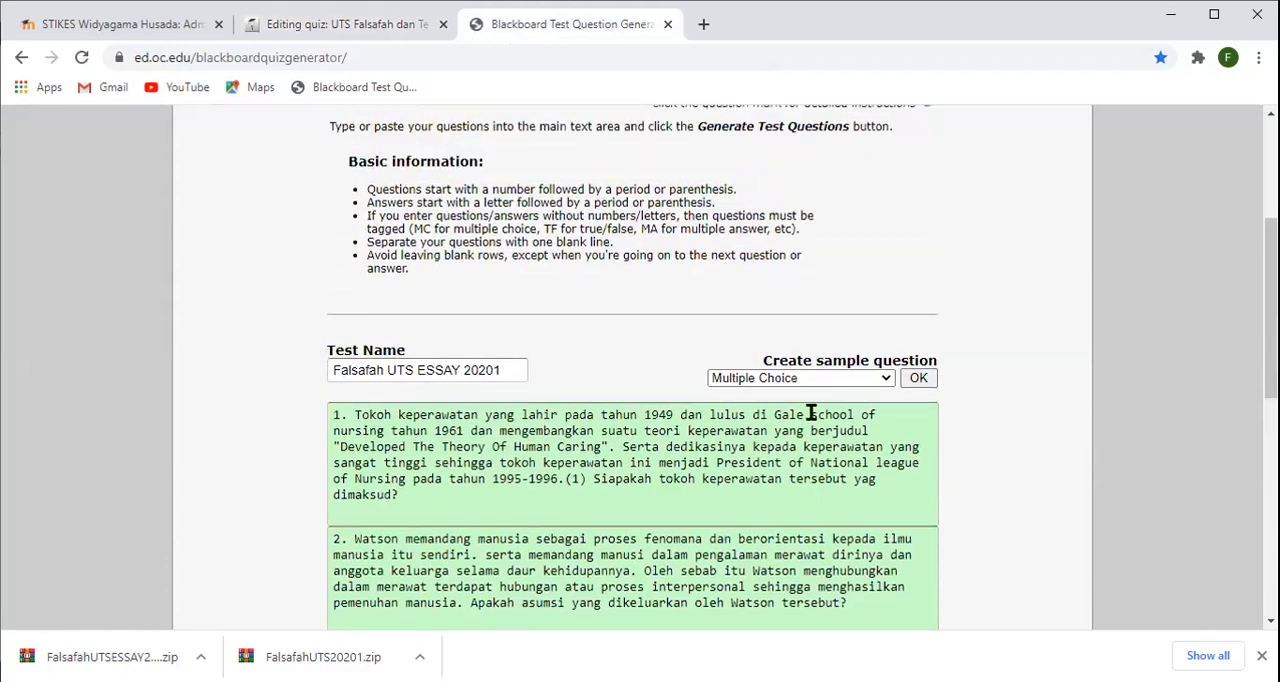
scroll(812, 420, down, 5)
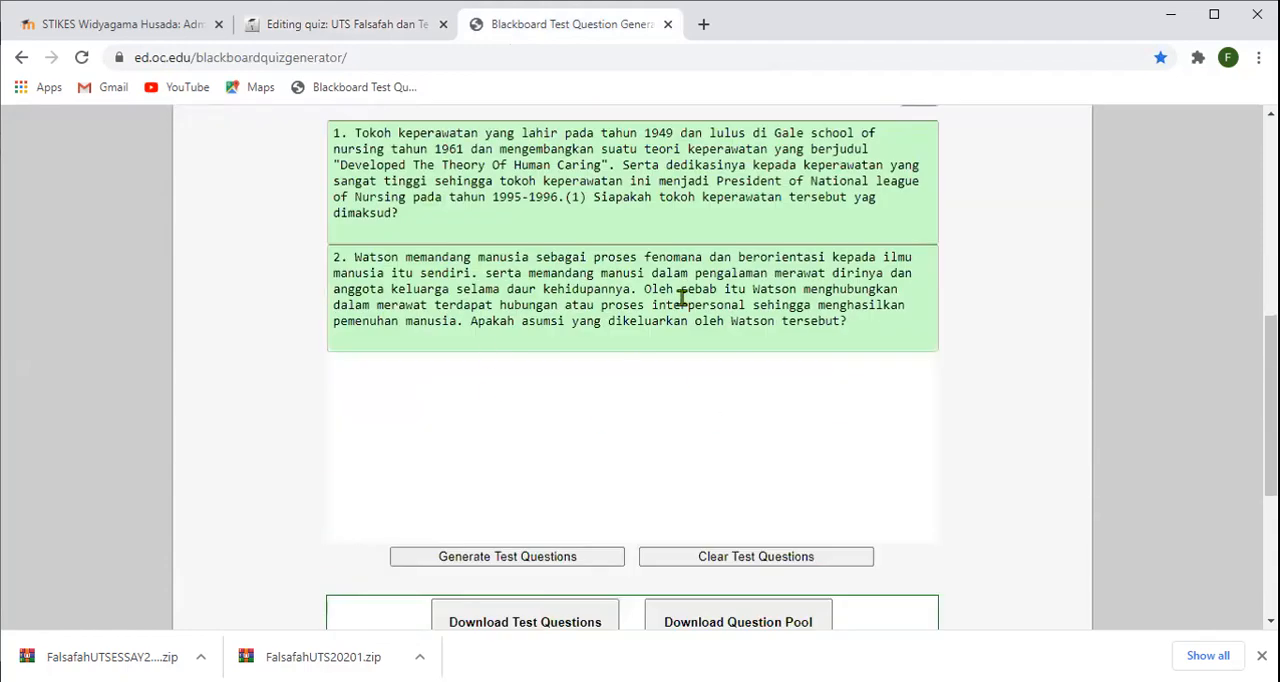
scroll(487, 247, up, 5)
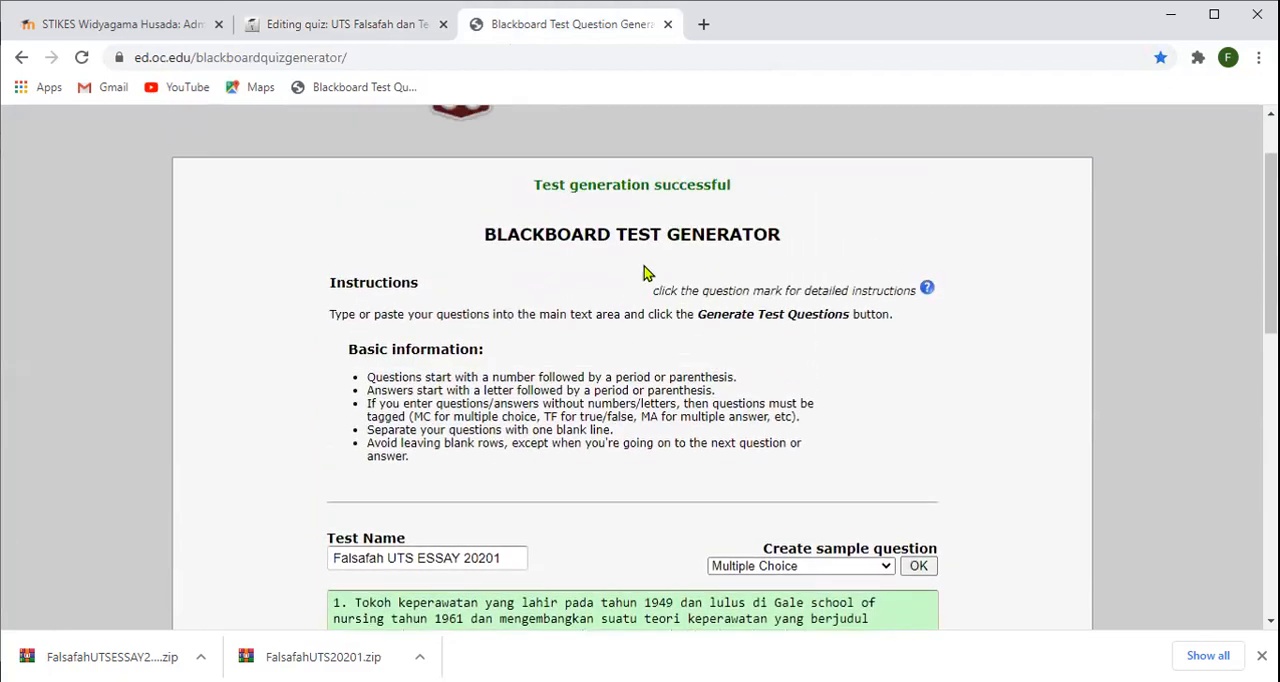
scroll(609, 408, down, 2)
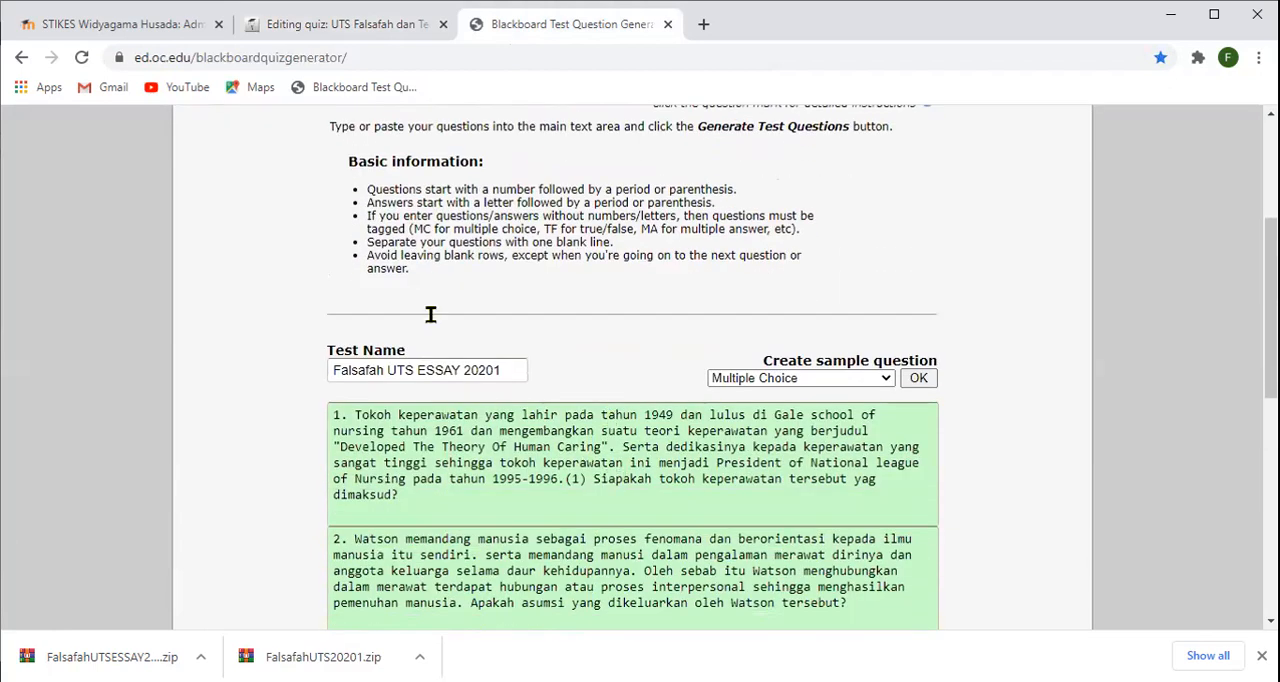
click(315, 33)
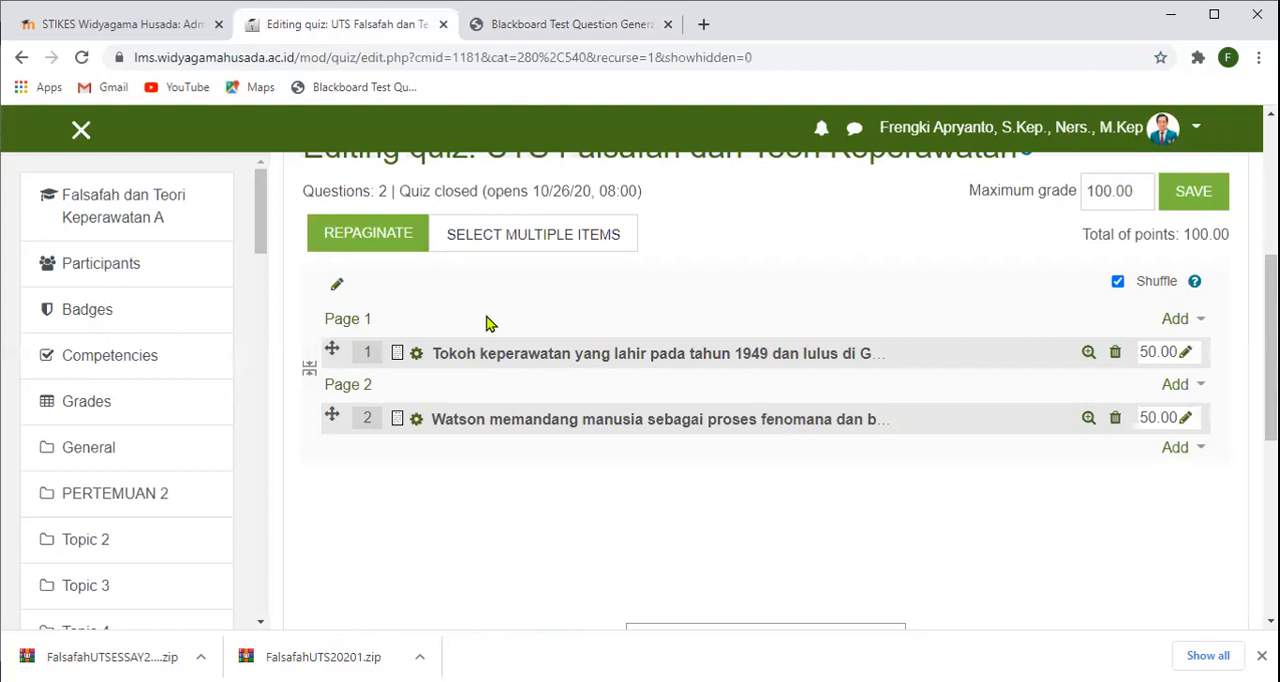
- Open the first essay question, about the nursing figure born in 1949, for editing and go to its question text
click(416, 358)
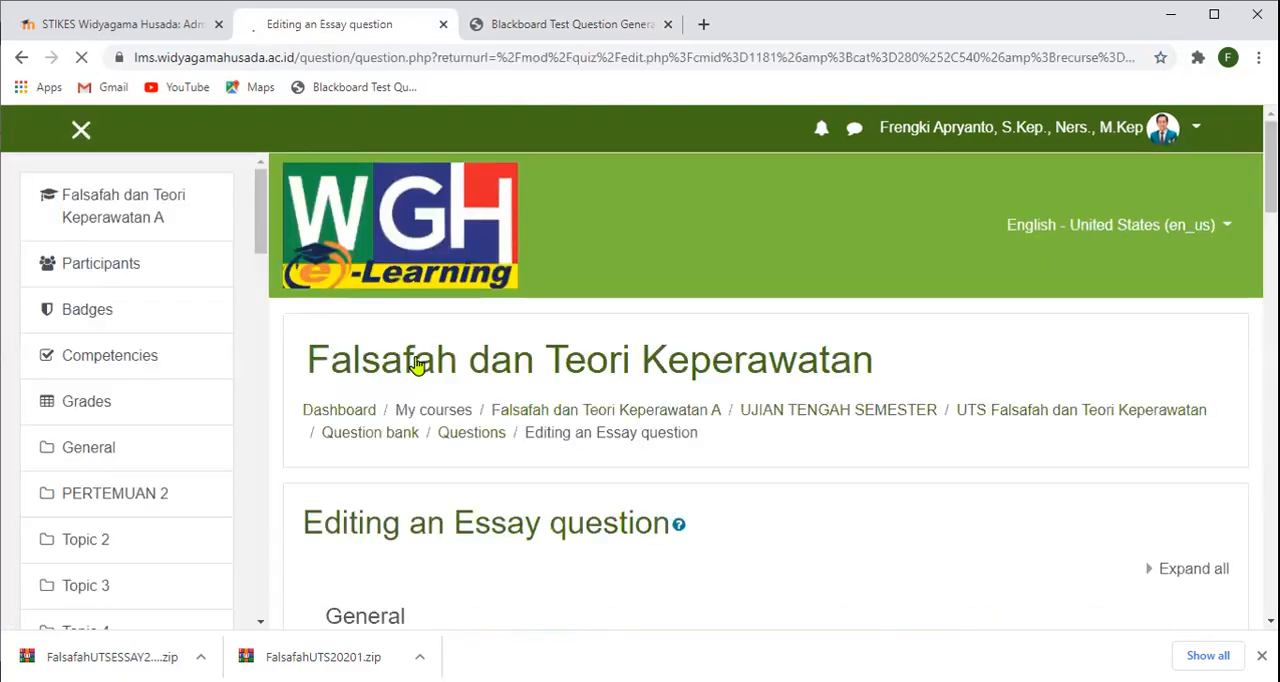
scroll(416, 365, down, 2)
scroll(416, 365, down, 1)
scroll(416, 365, down, 3)
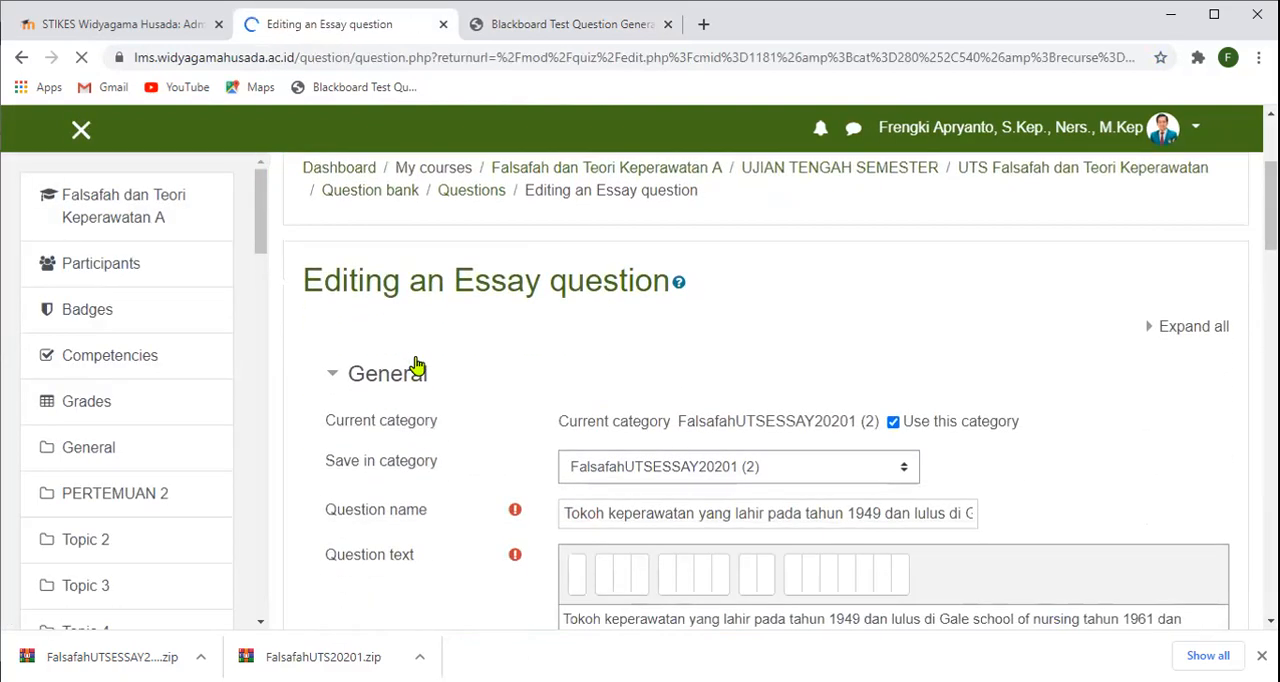
scroll(416, 365, down, 2)
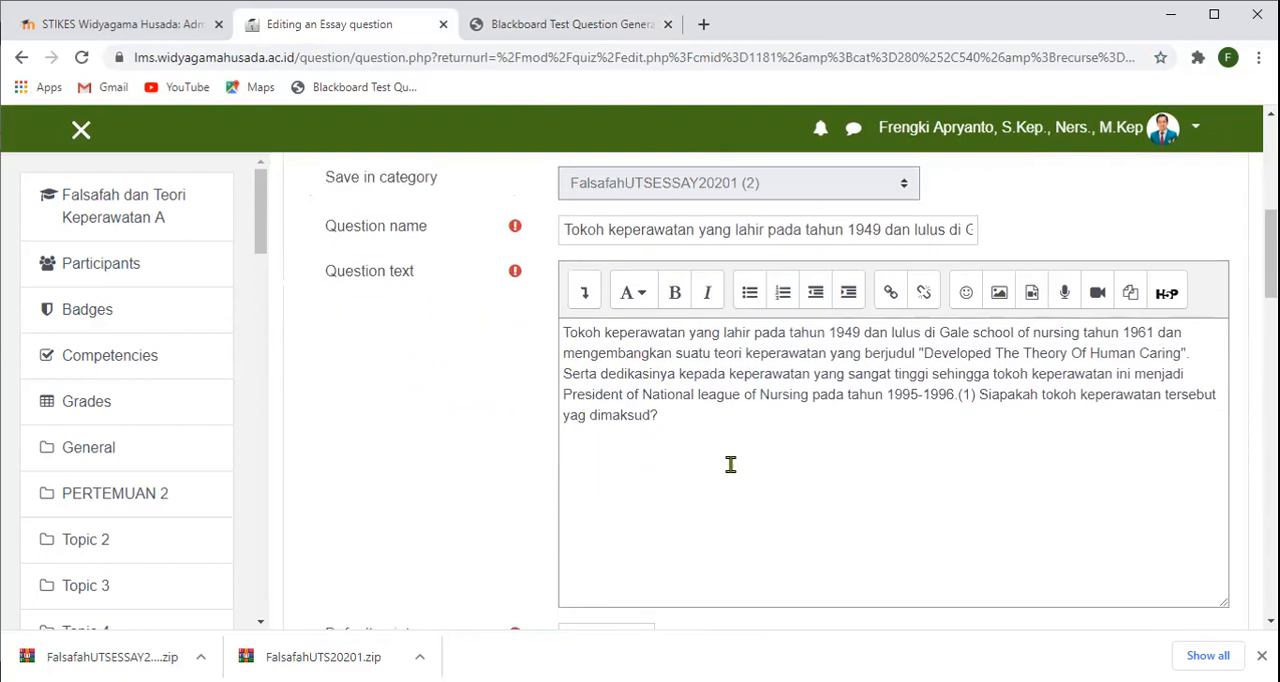
- Start inserting an image at the beginning of the question text, choosing file upload as its source
click(567, 333)
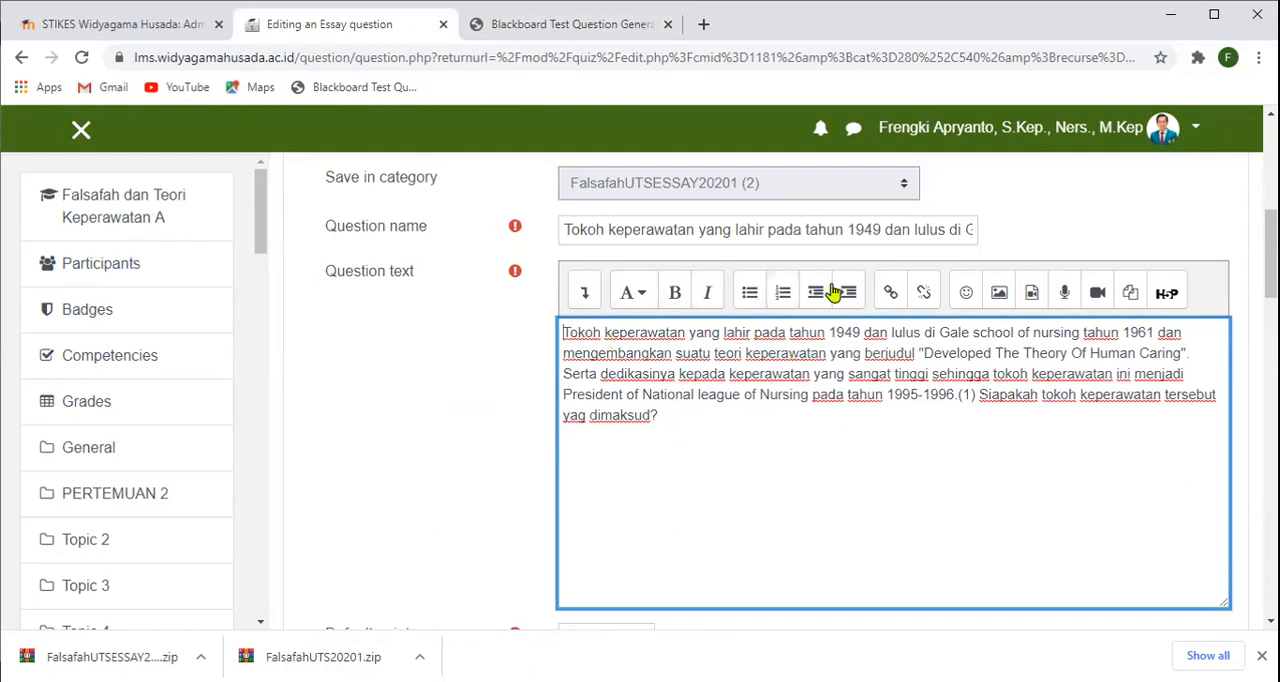
click(998, 291)
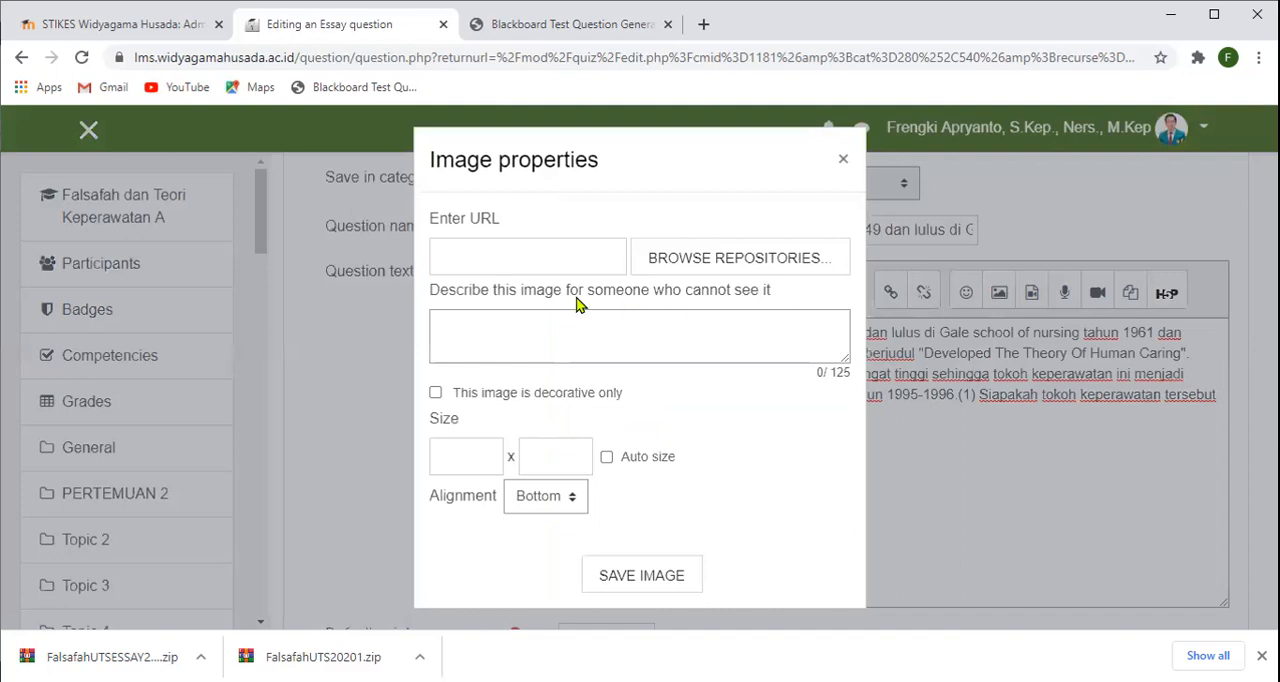
click(697, 262)
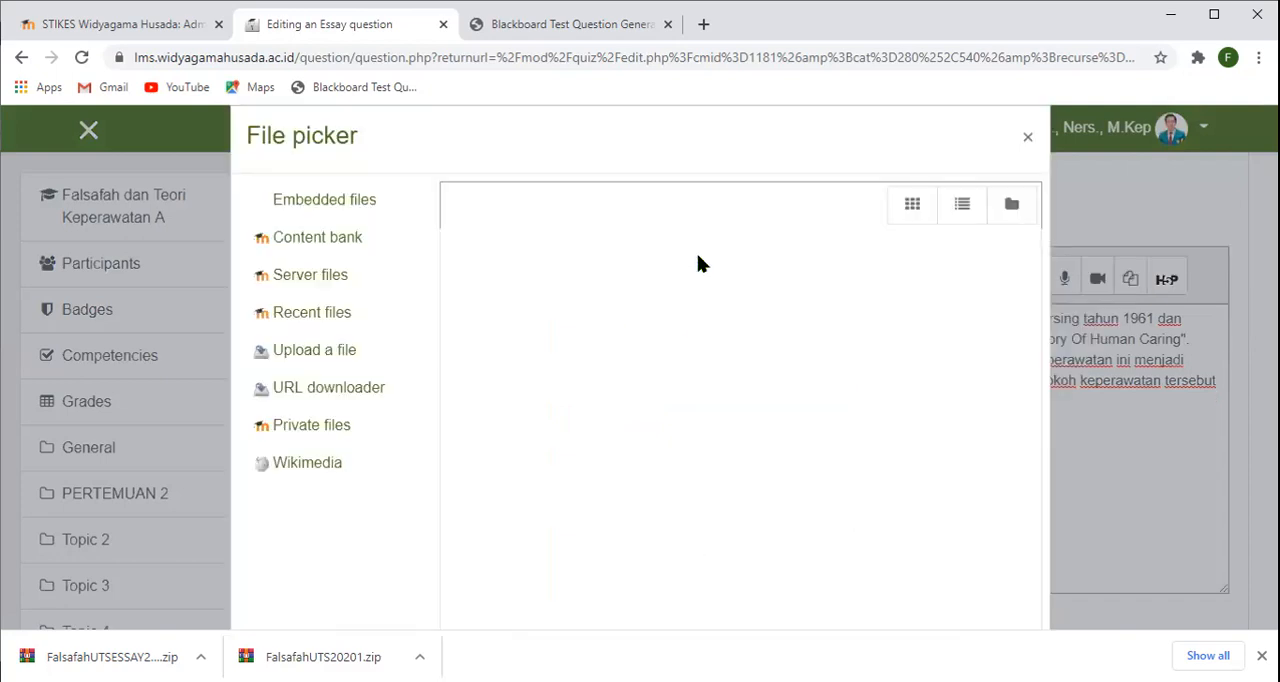
click(415, 332)
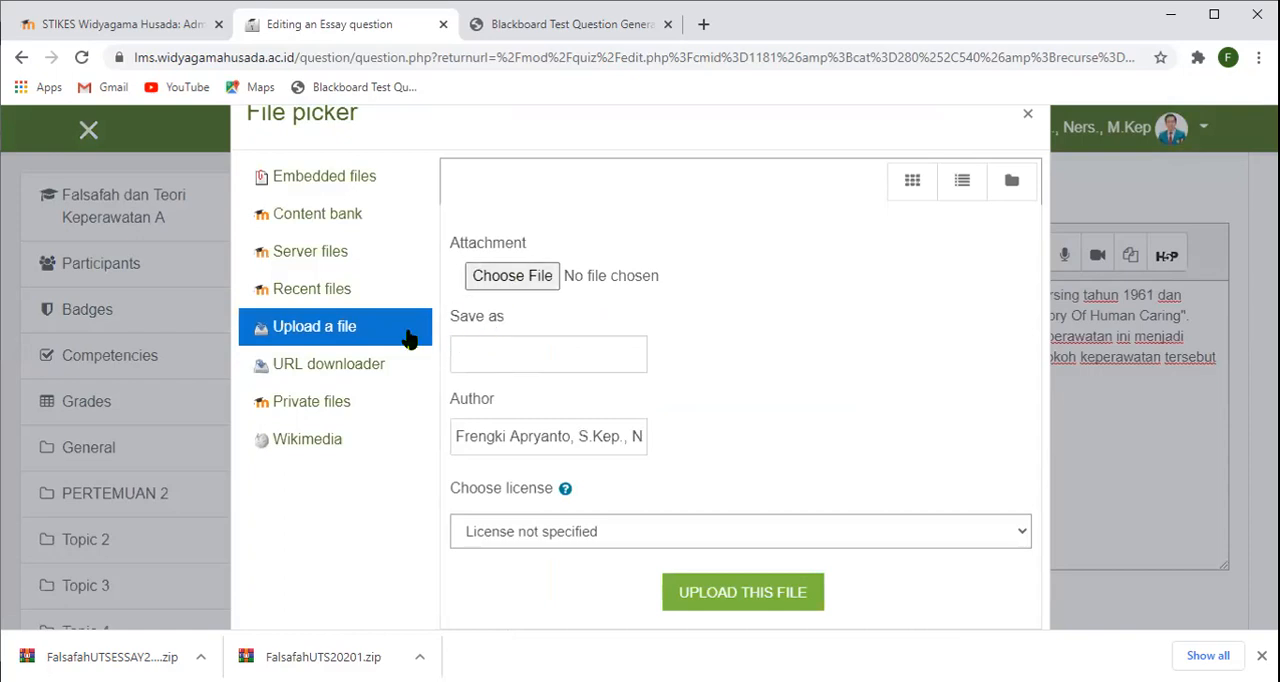
- Upload Capture.PNG from the Downloads folder as the image for the question text
click(508, 285)
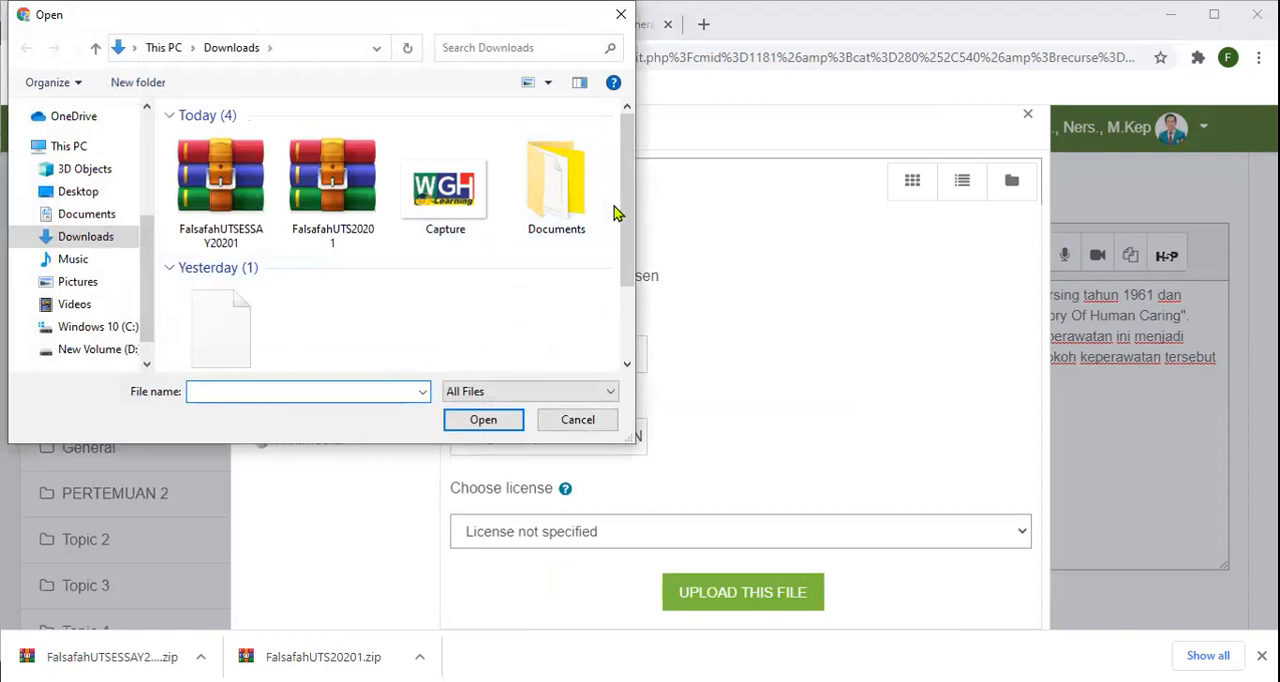
drag(623, 214, 626, 290)
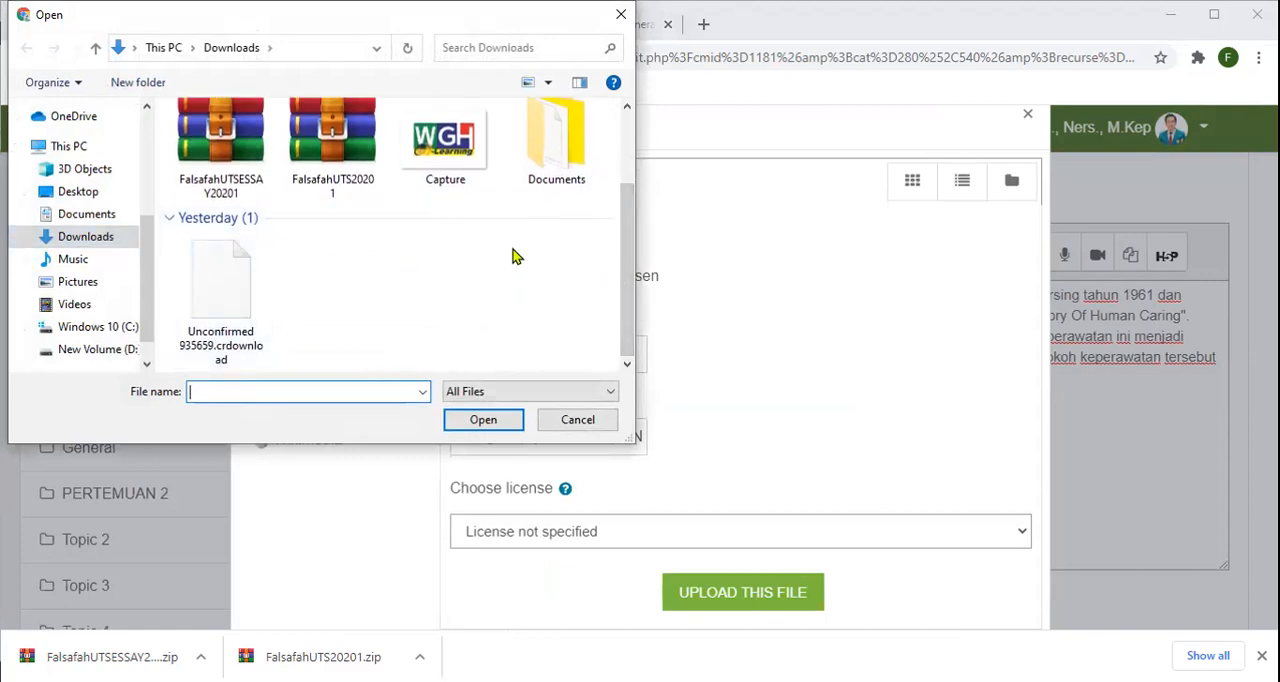
scroll(514, 254, up, 1)
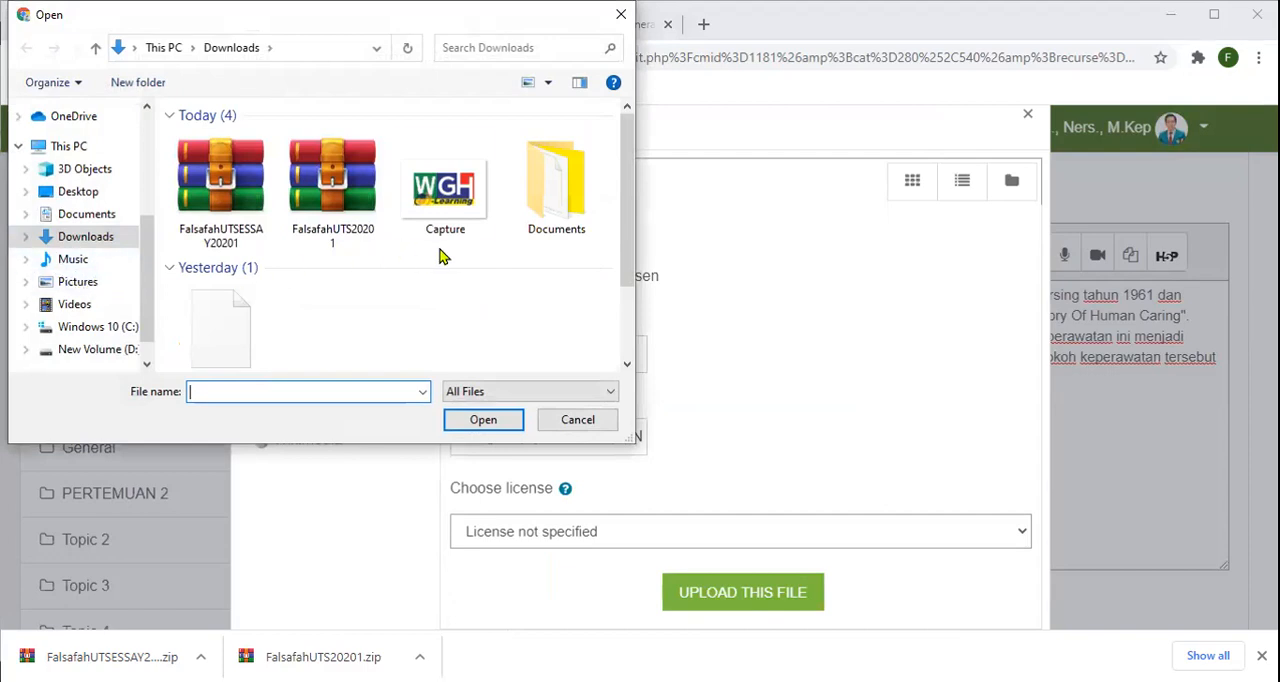
click(457, 205)
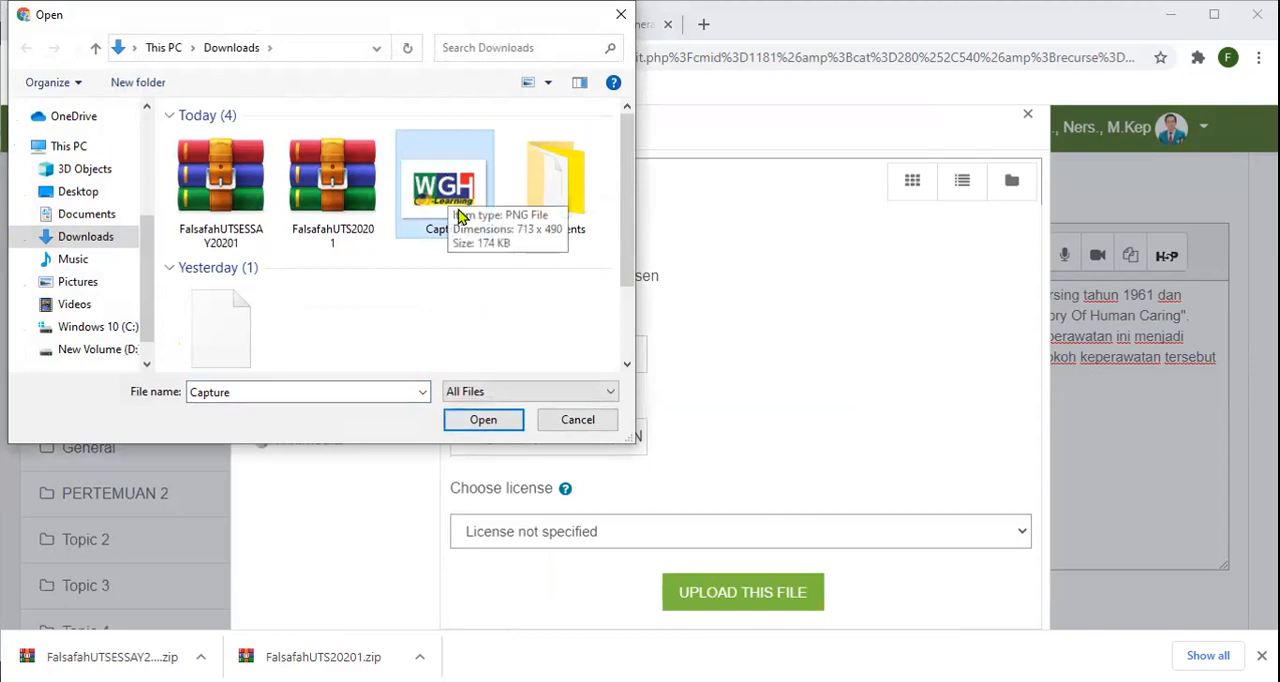
click(484, 424)
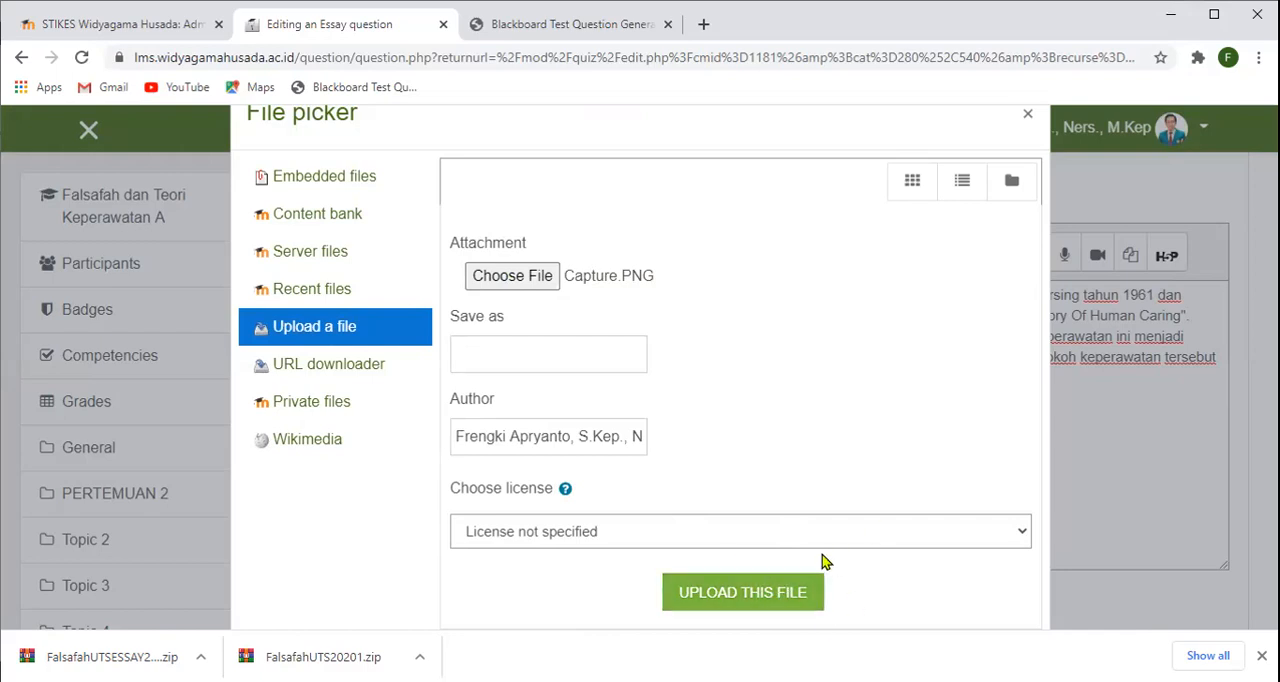
click(797, 593)
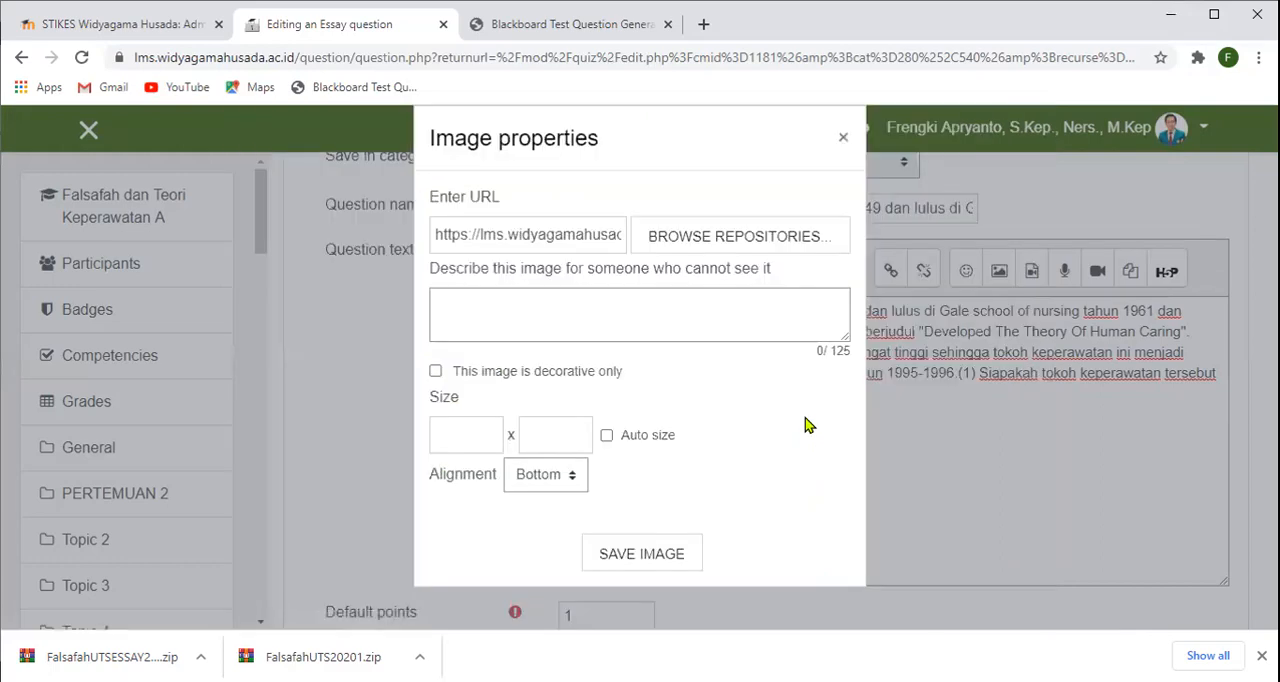
- Check the preview of the uploaded image and try to save the image without a description
scroll(752, 400, down, 5)
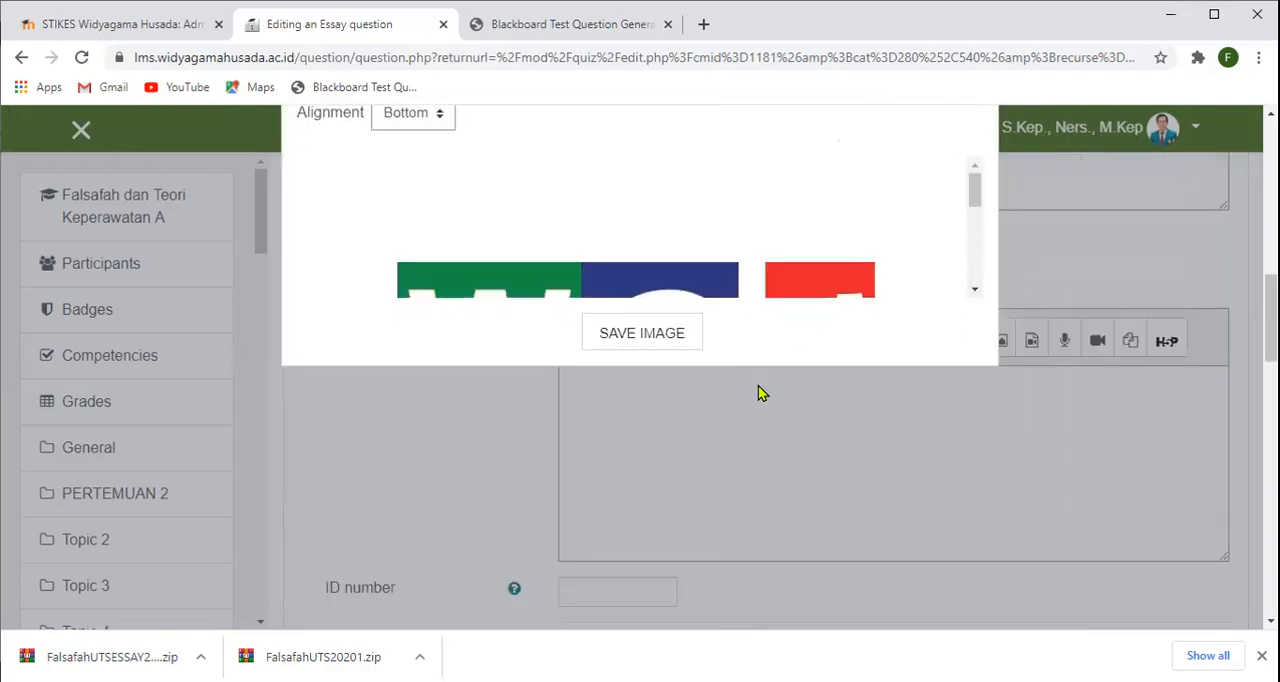
drag(973, 192, 985, 278)
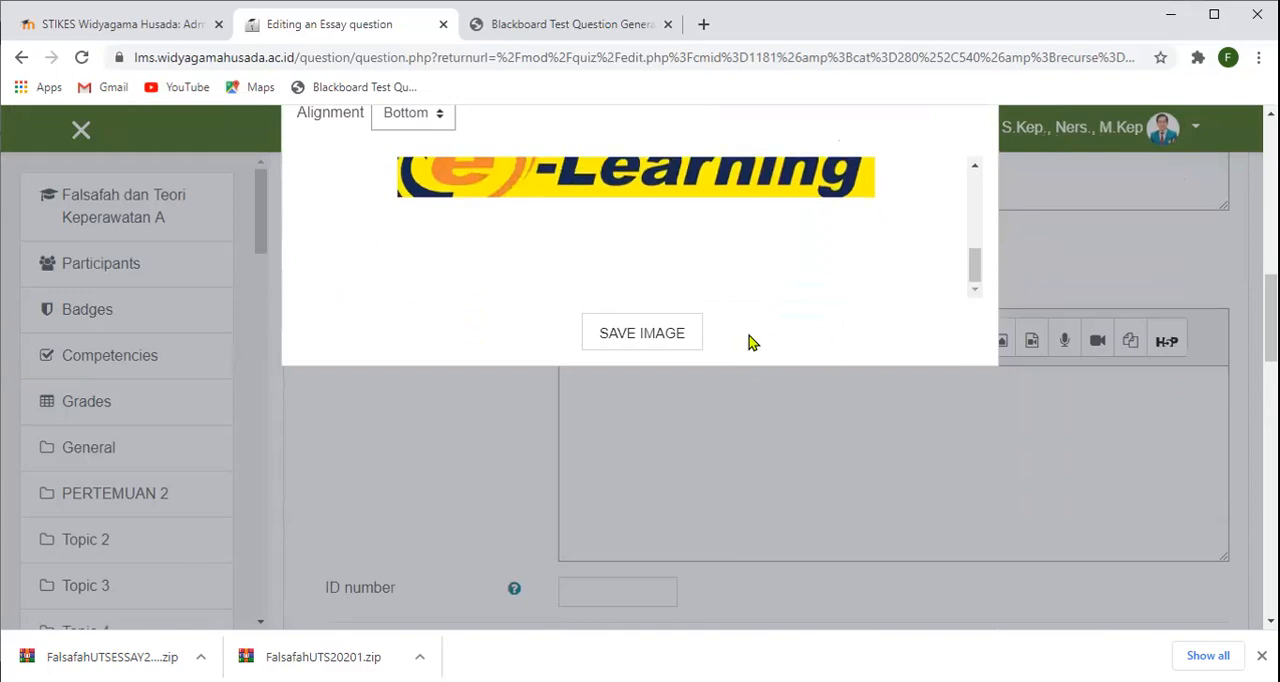
click(670, 340)
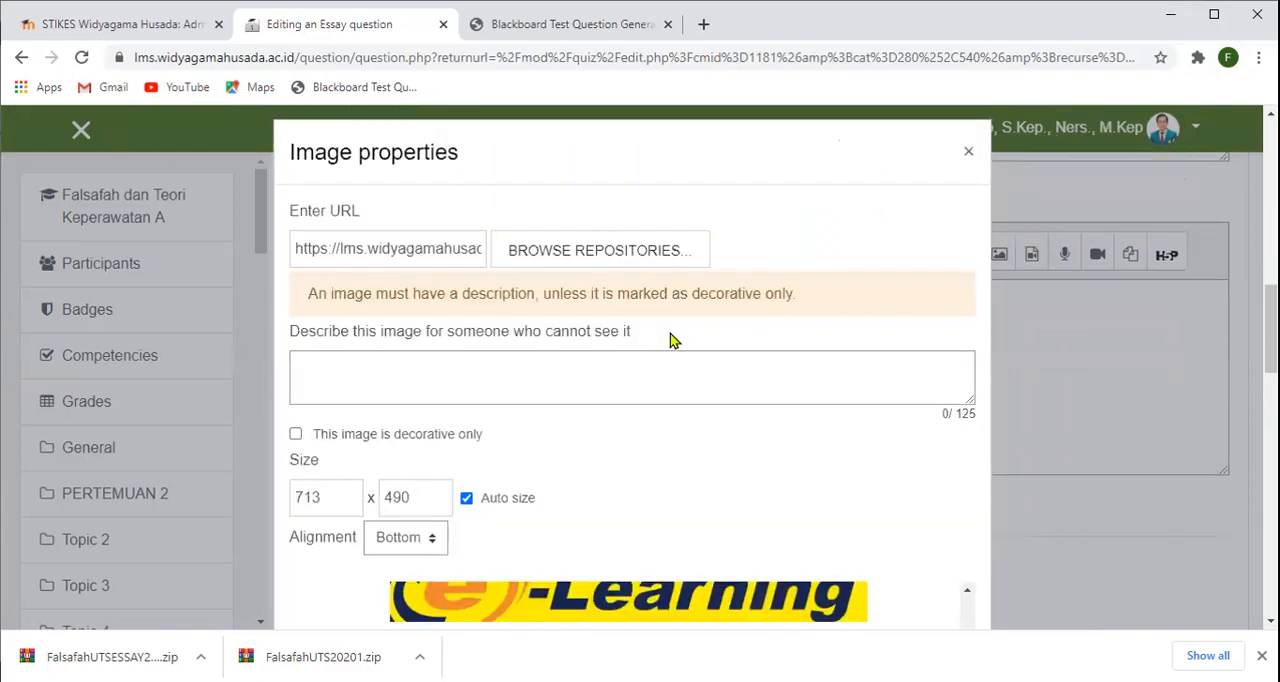
- Review the image properties and begin editing the image's description for people who cannot see it
scroll(672, 341, down, 1)
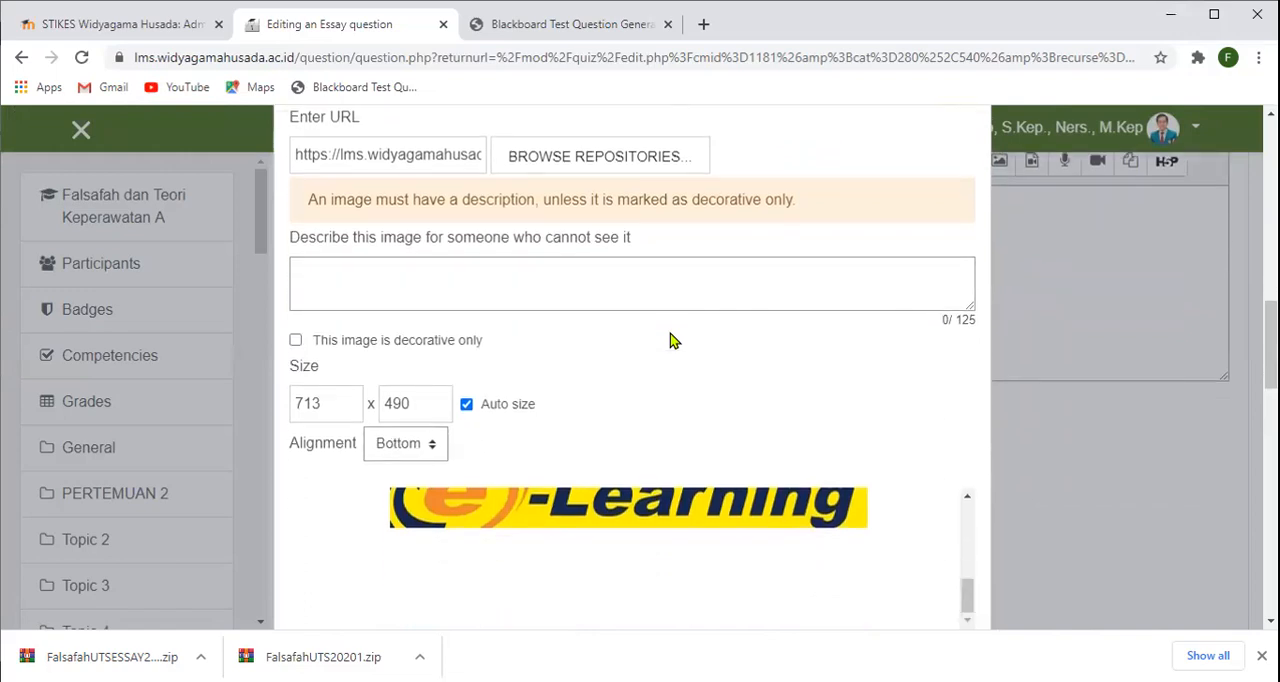
scroll(672, 341, up, 1)
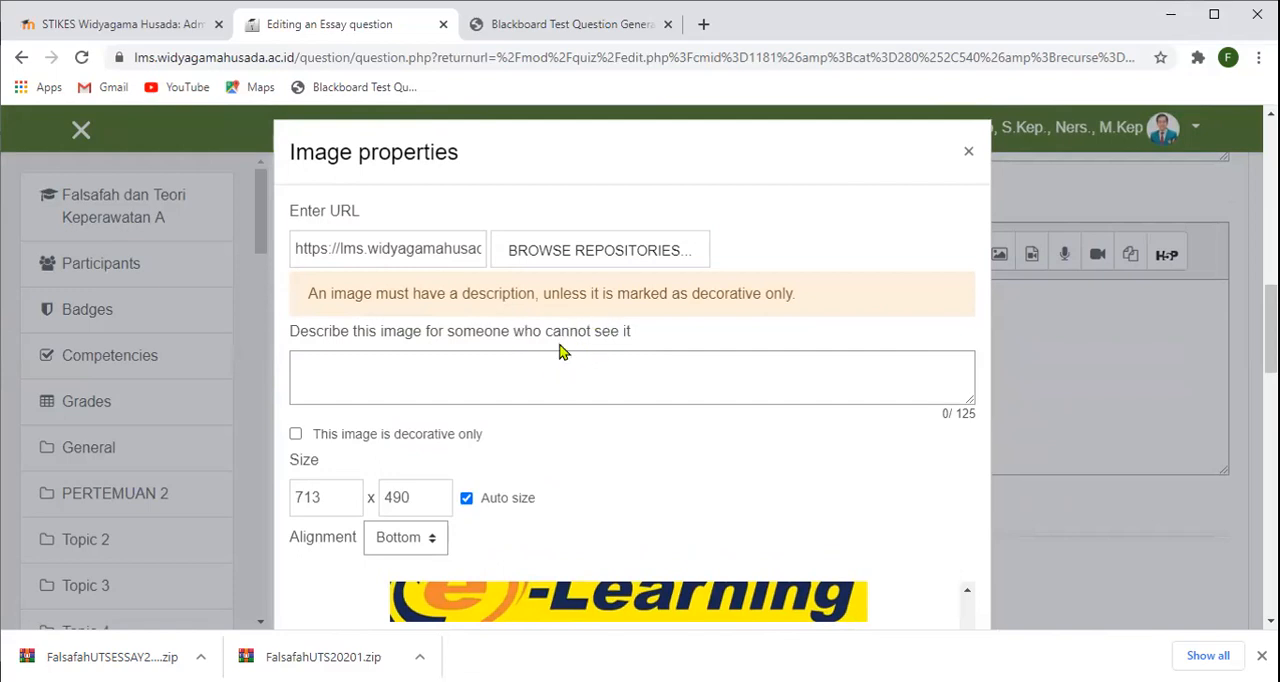
scroll(837, 349, down, 2)
scroll(835, 344, down, 2)
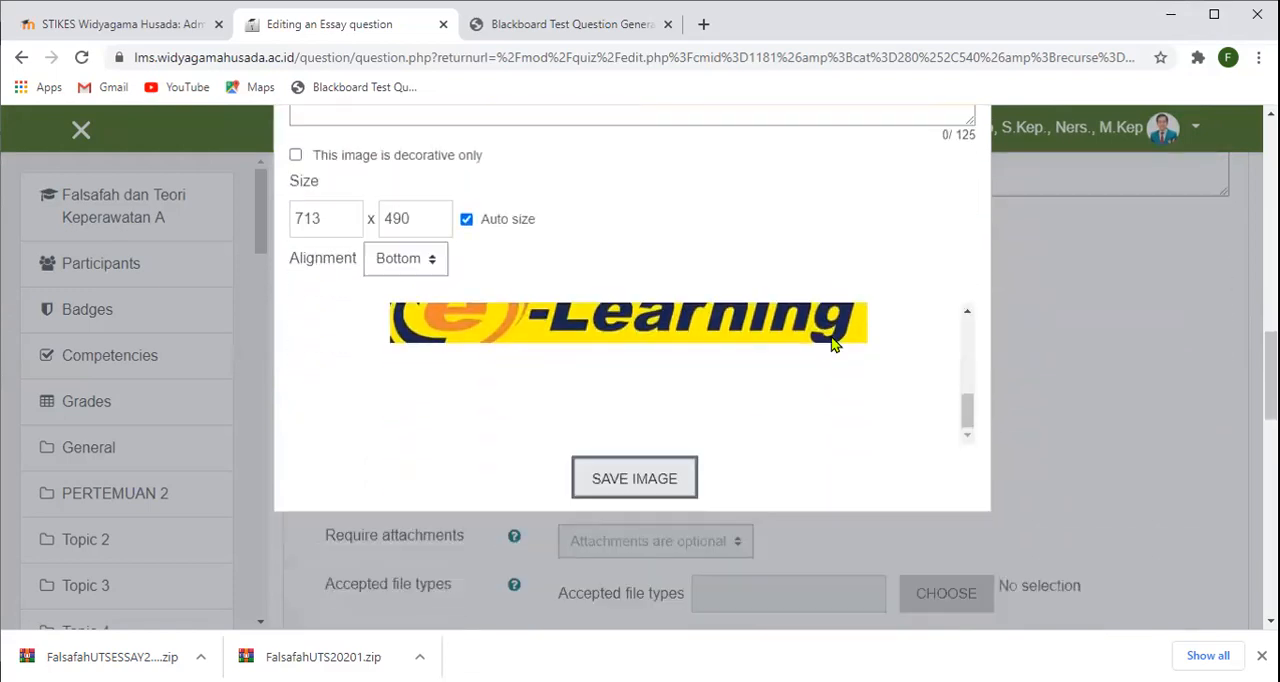
scroll(730, 361, up, 3)
click(650, 259)
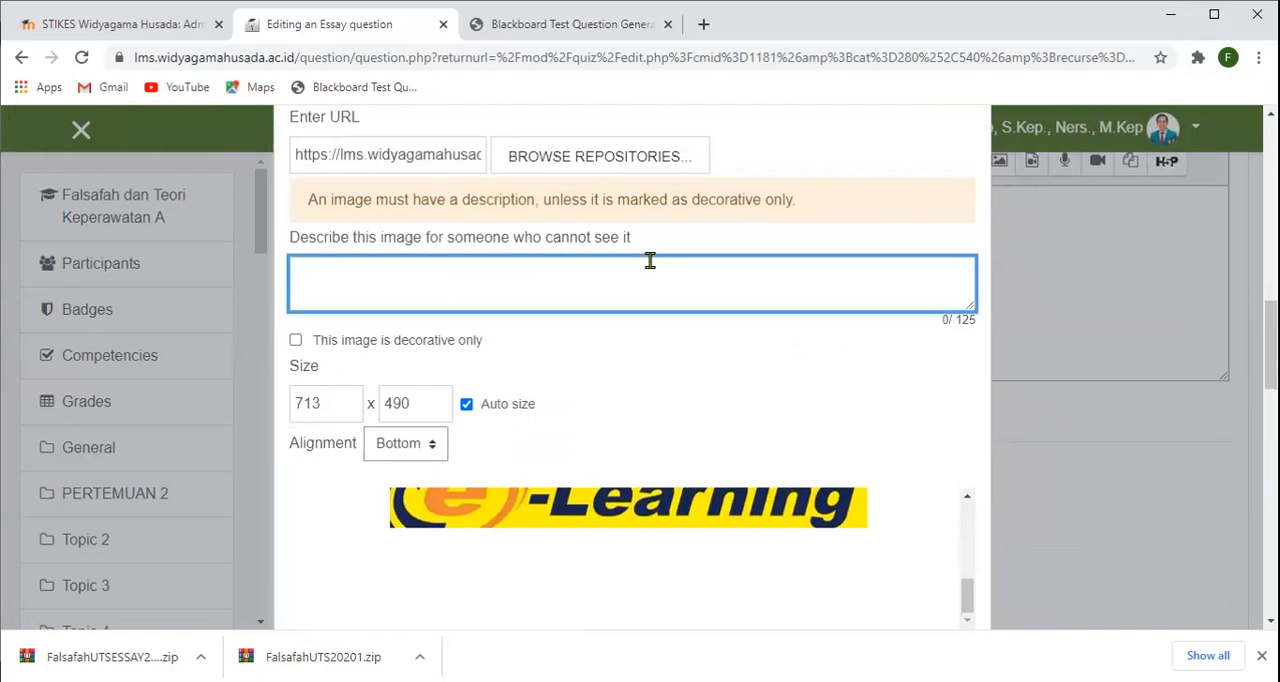
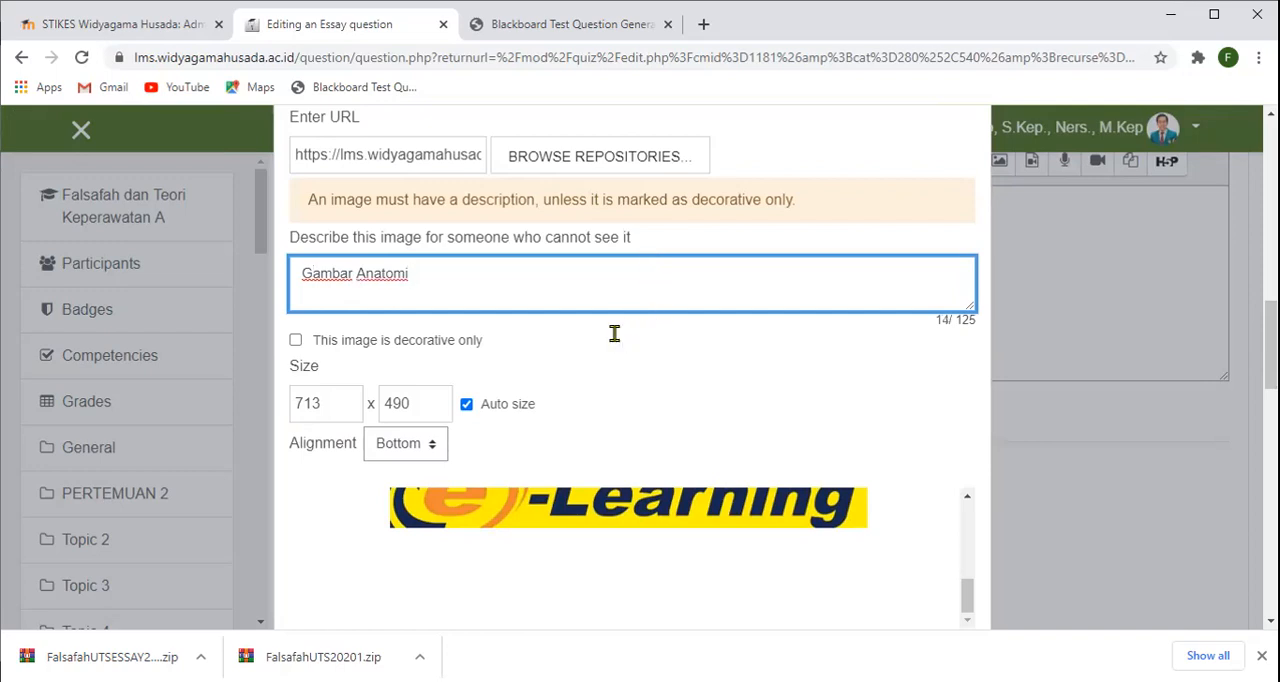
- Save the image into the question text with the description "Gambar Anatomi"
scroll(614, 333, up, 1)
scroll(586, 408, down, 3)
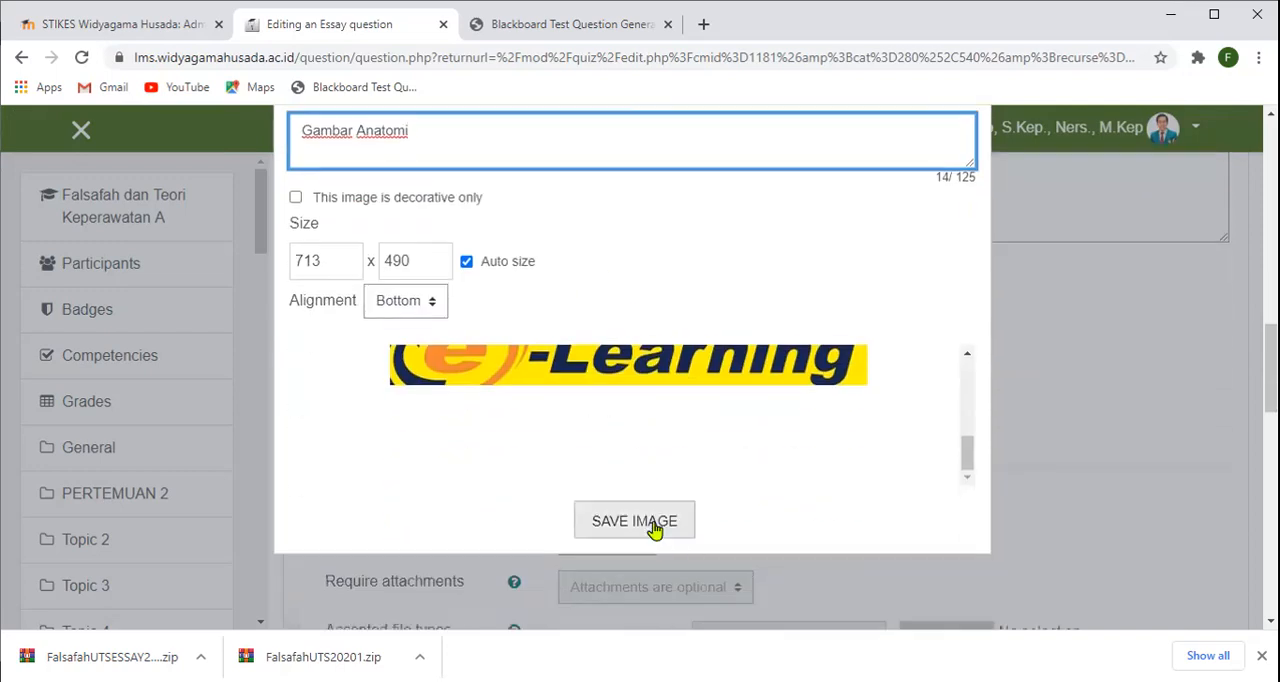
click(655, 530)
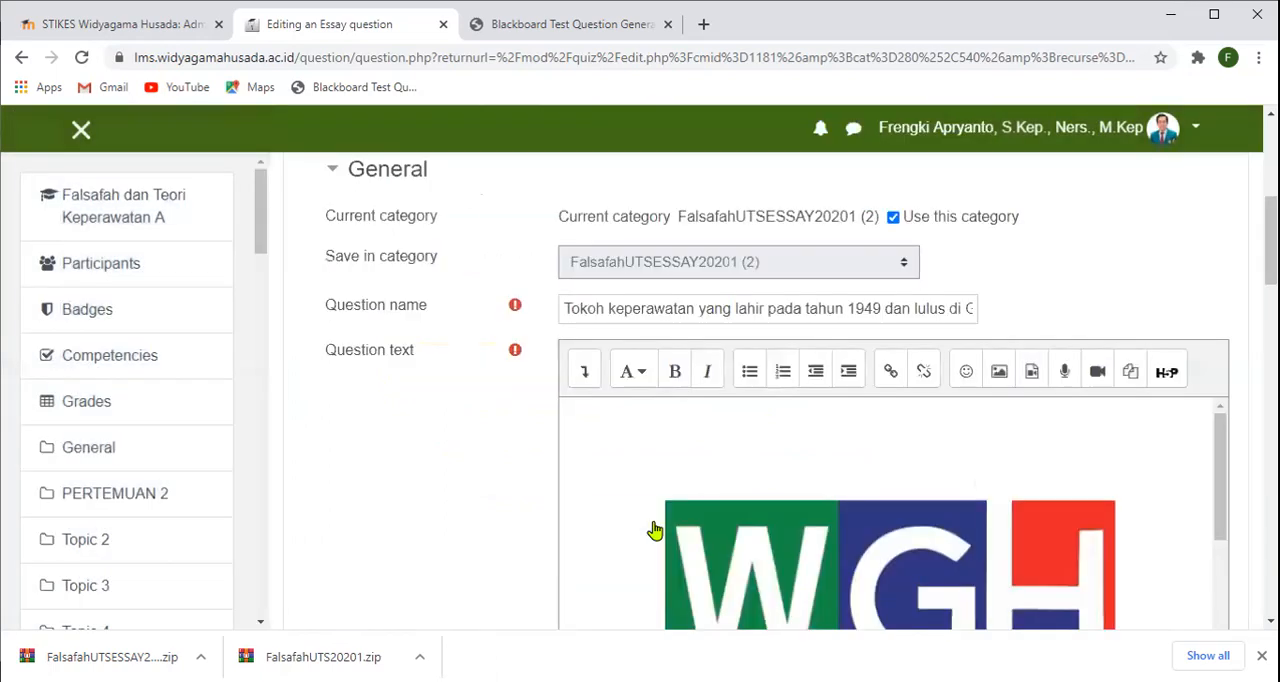
- Check the question text with its inserted image and save the changes to the essay question
scroll(668, 495, down, 1)
scroll(672, 493, down, 2)
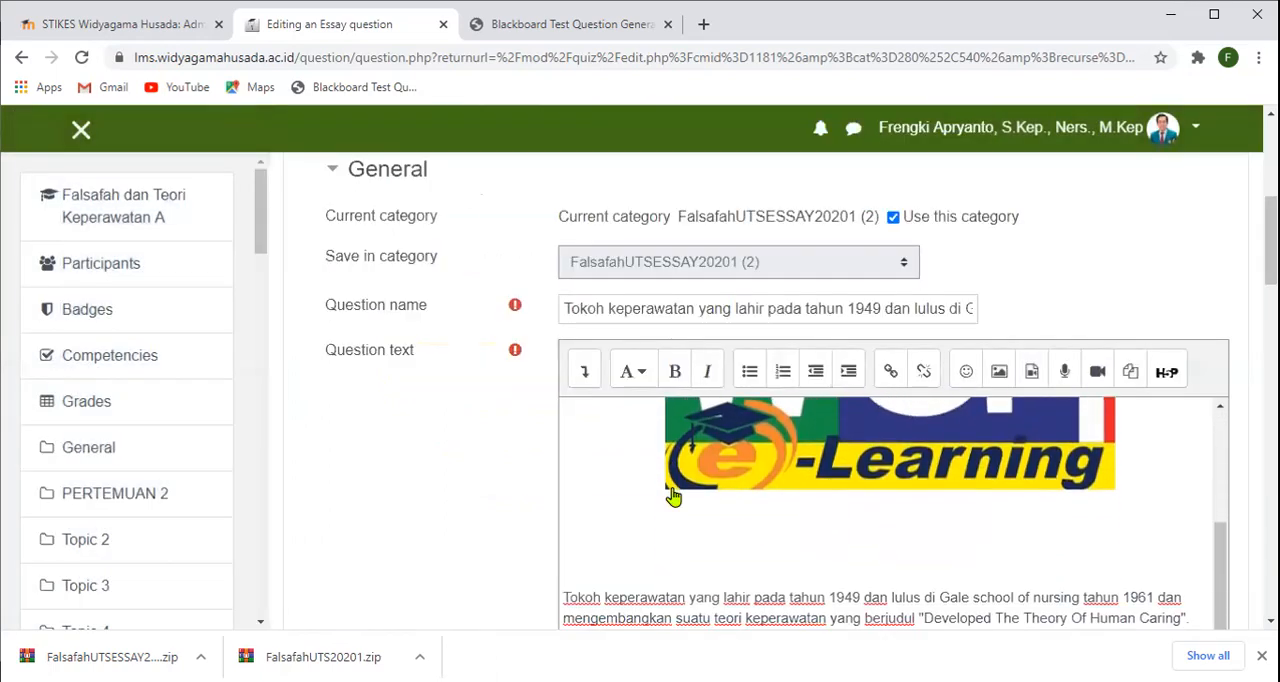
scroll(1240, 430, down, 1)
scroll(1240, 430, down, 2)
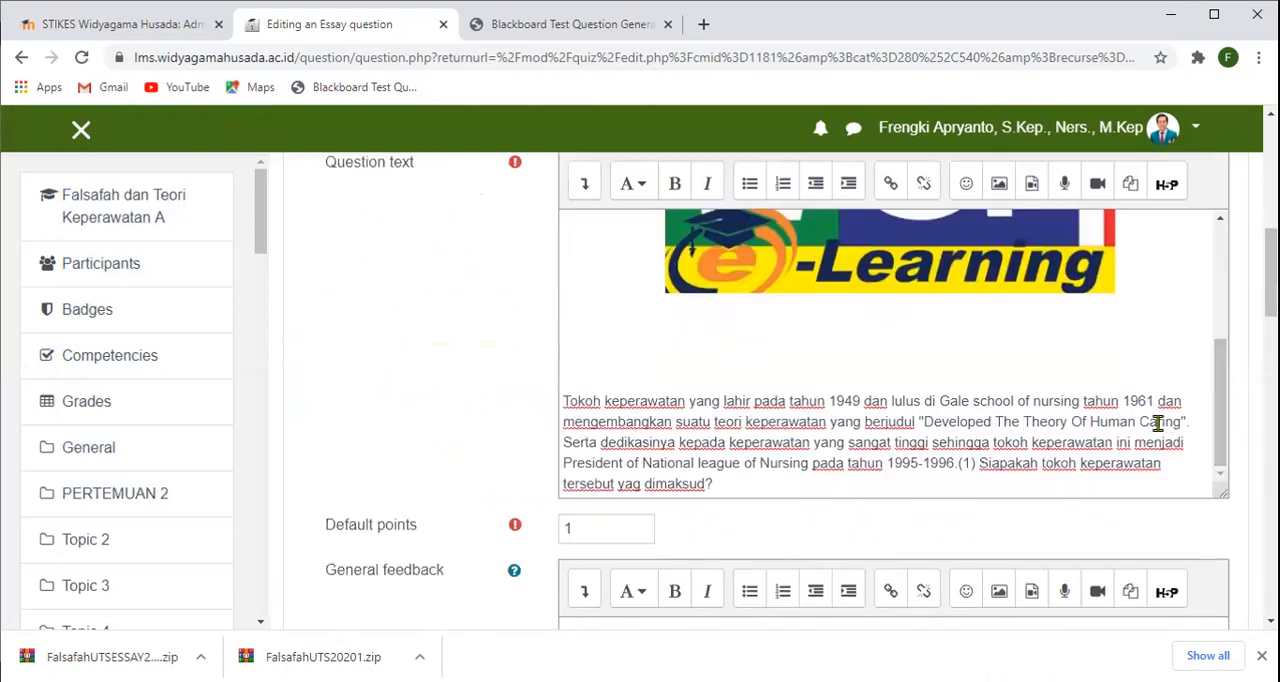
scroll(1046, 455, down, 3)
scroll(1046, 458, down, 5)
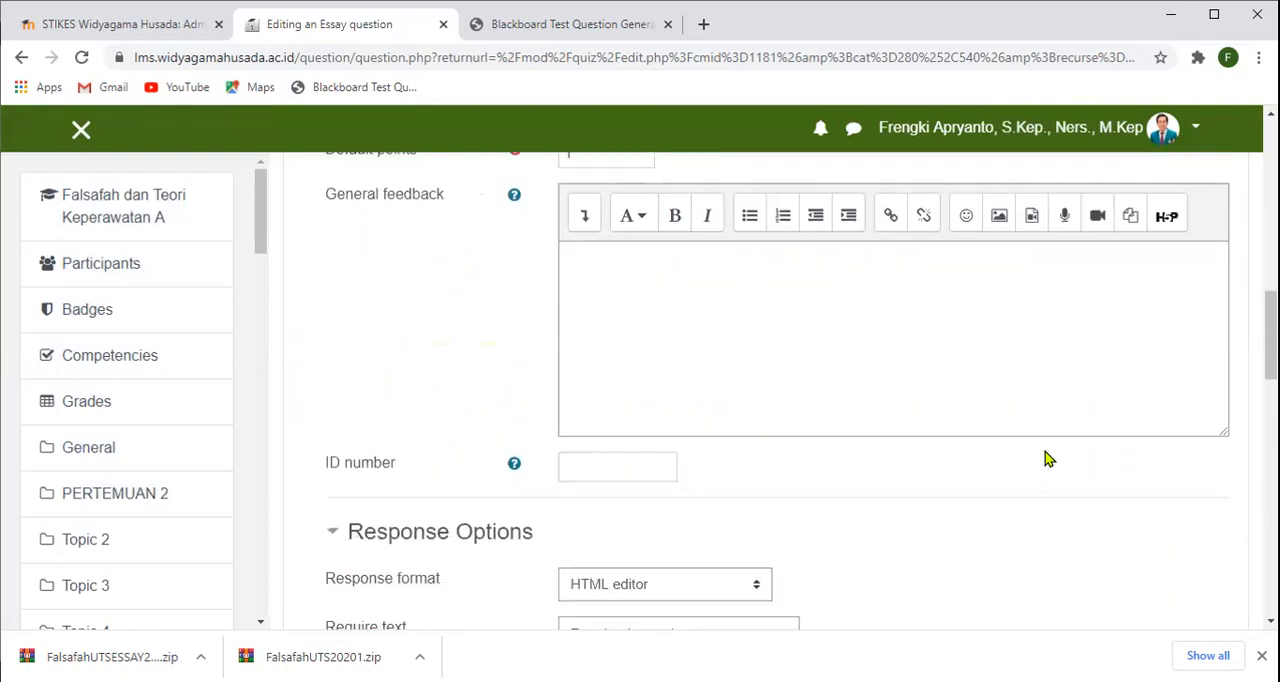
scroll(1046, 458, down, 2)
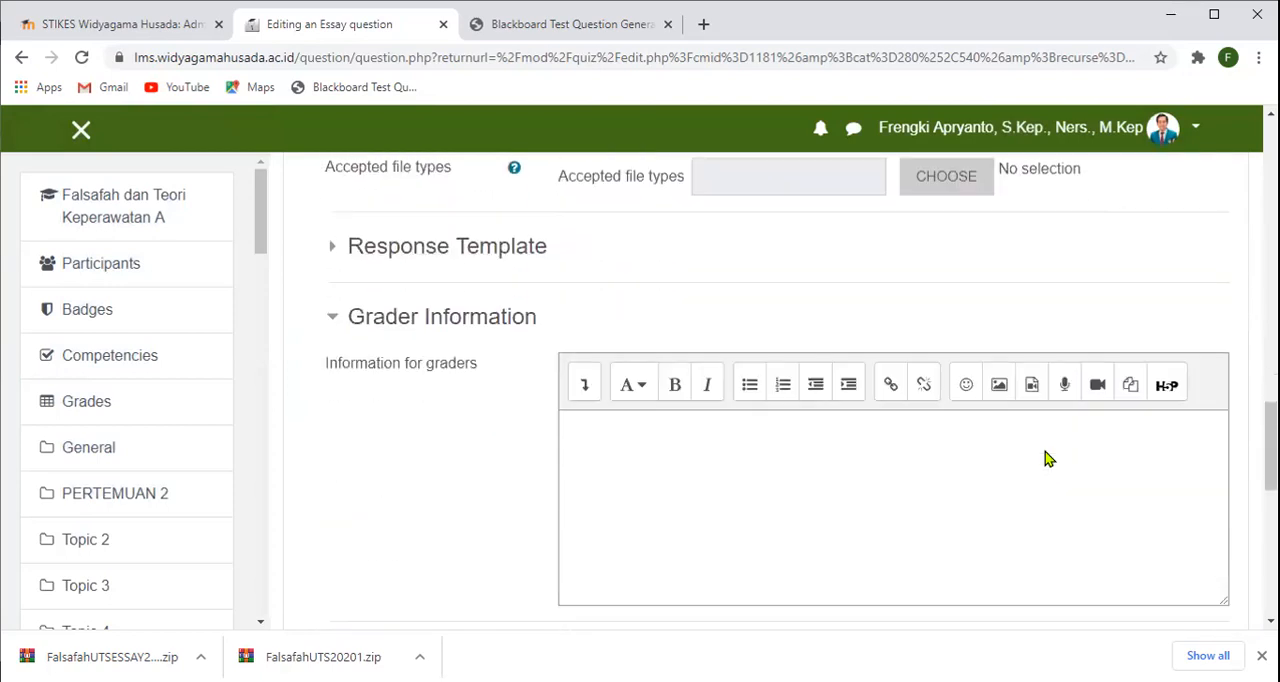
scroll(1046, 452, down, 3)
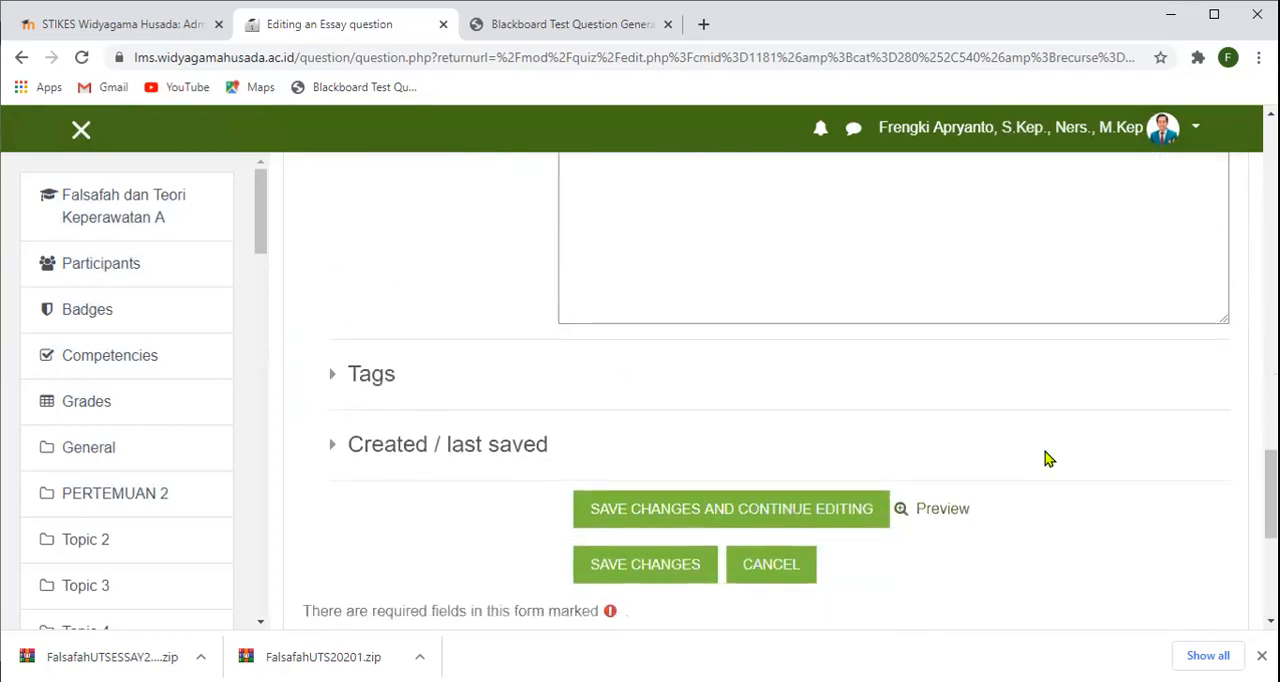
click(640, 568)
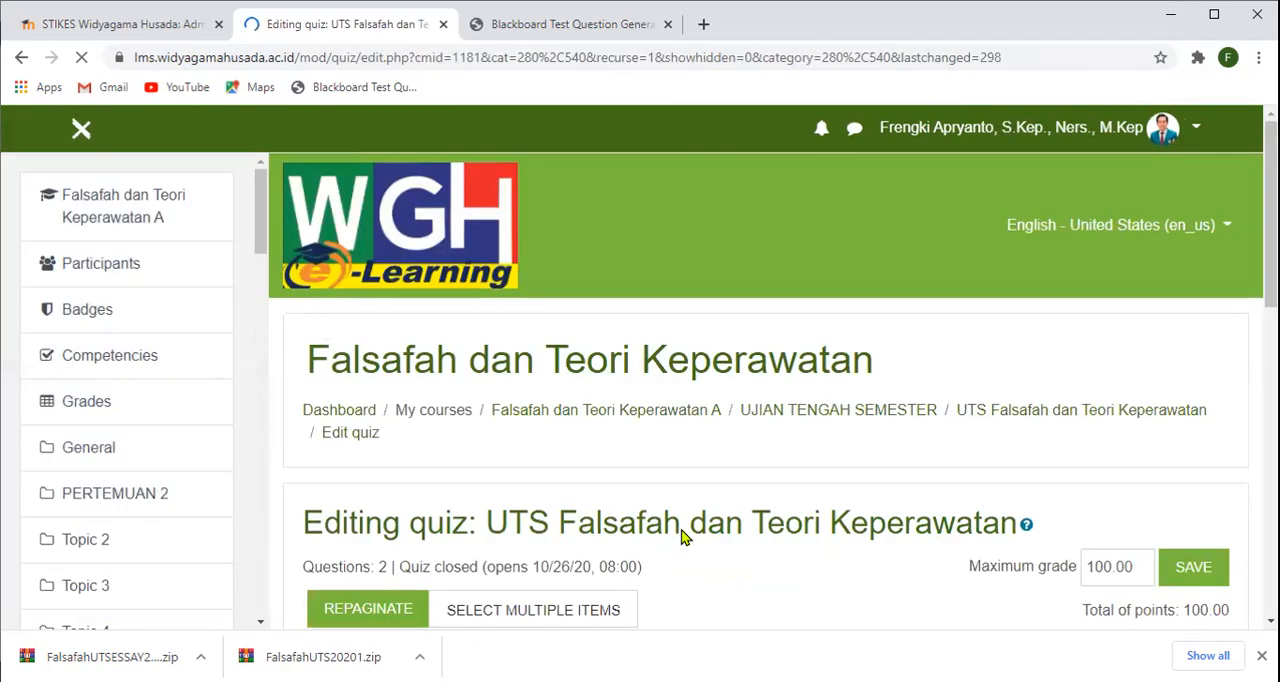
- Open the UTS Falsafah dan Teori Keperawatan quiz from the UJIAN TENGAH SEMESTER section and start a preview attempt
scroll(683, 537, down, 3)
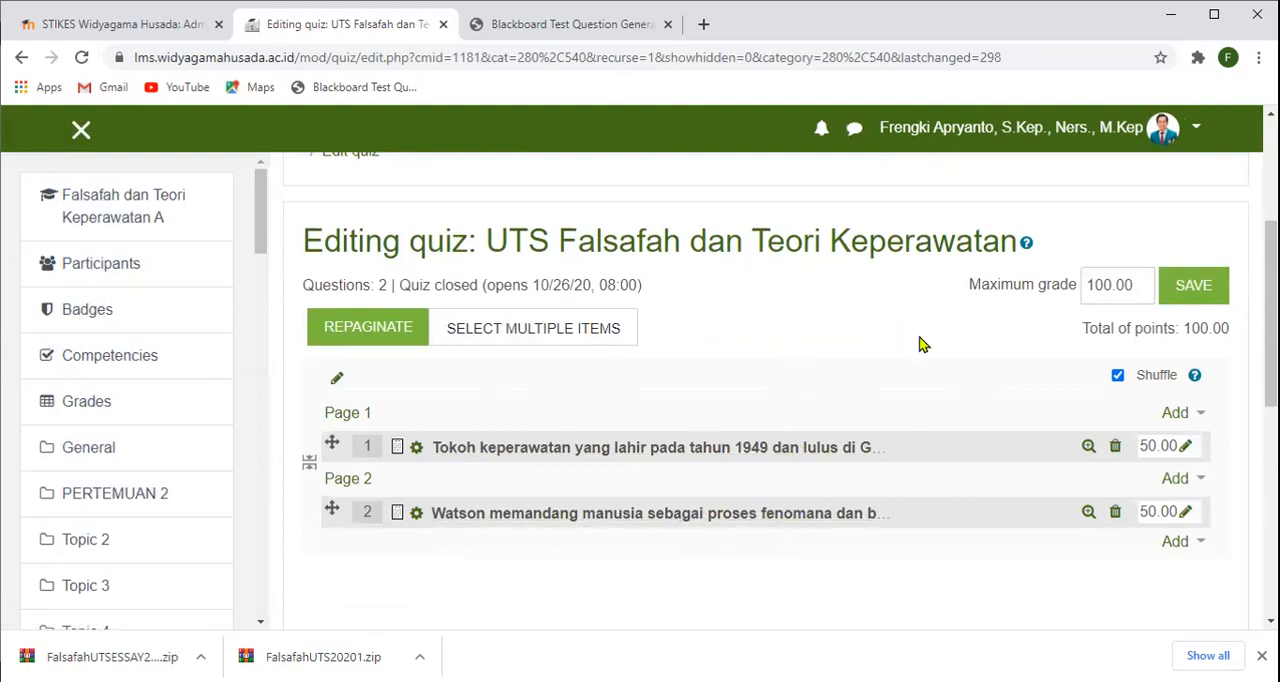
scroll(922, 344, up, 2)
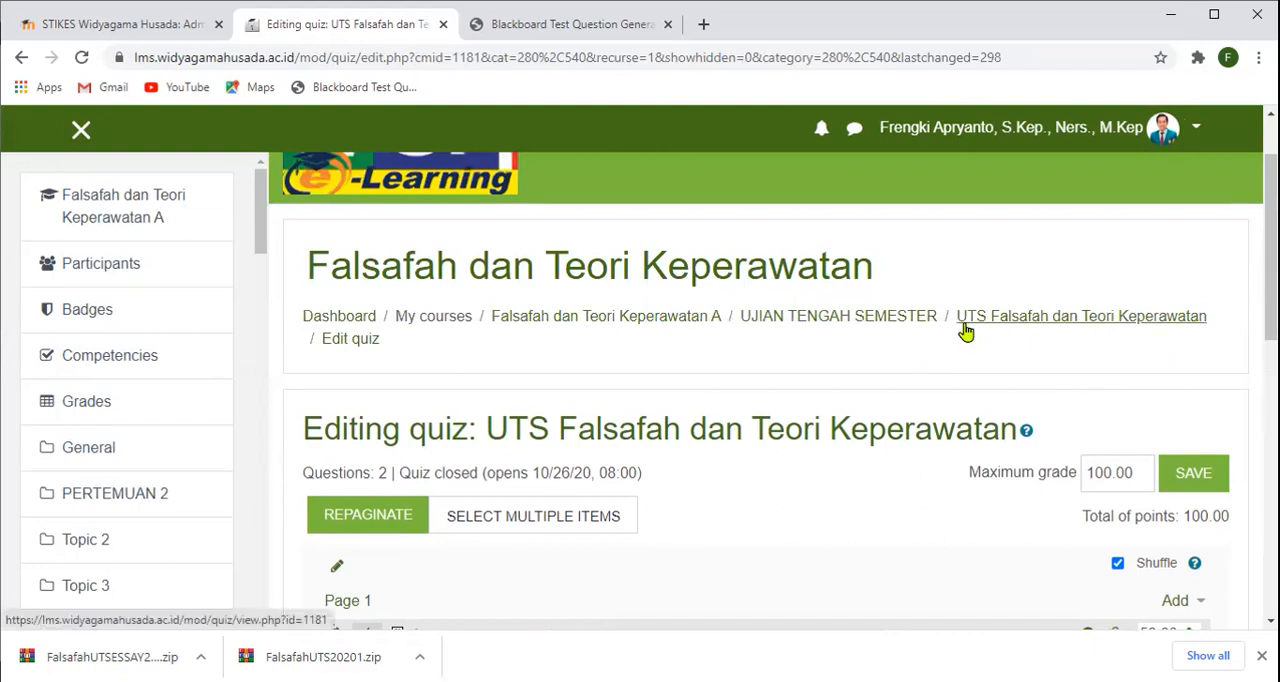
click(877, 326)
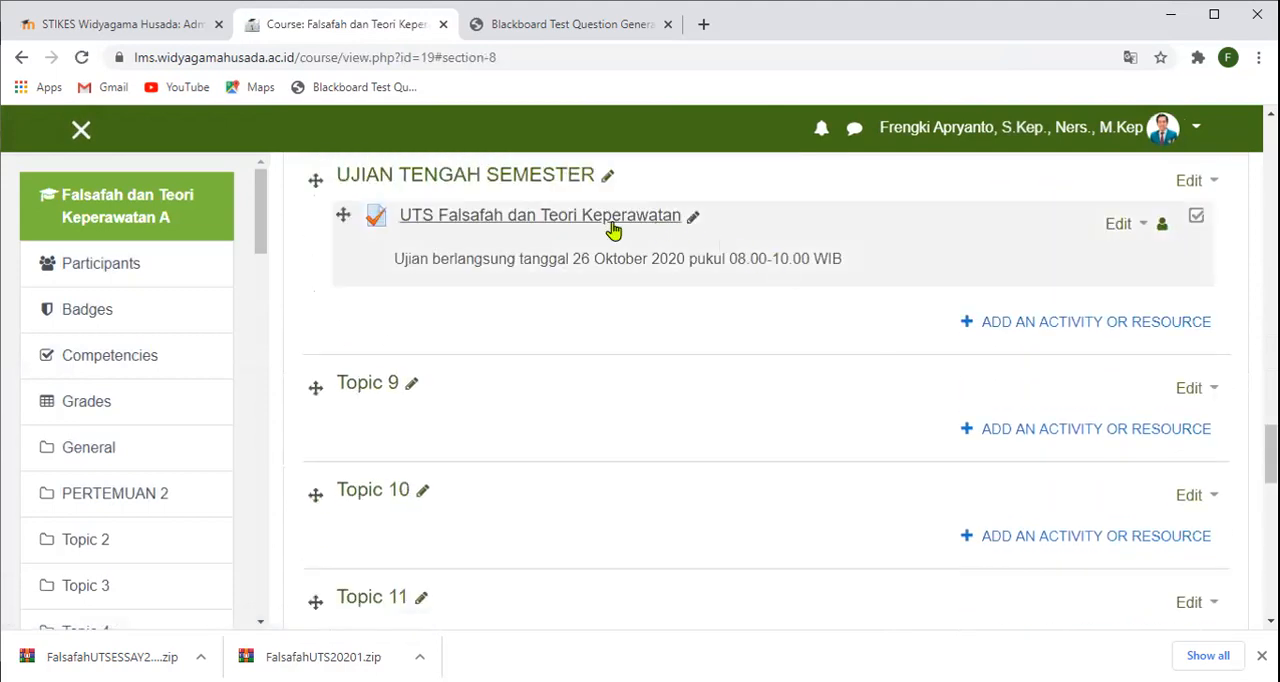
click(527, 229)
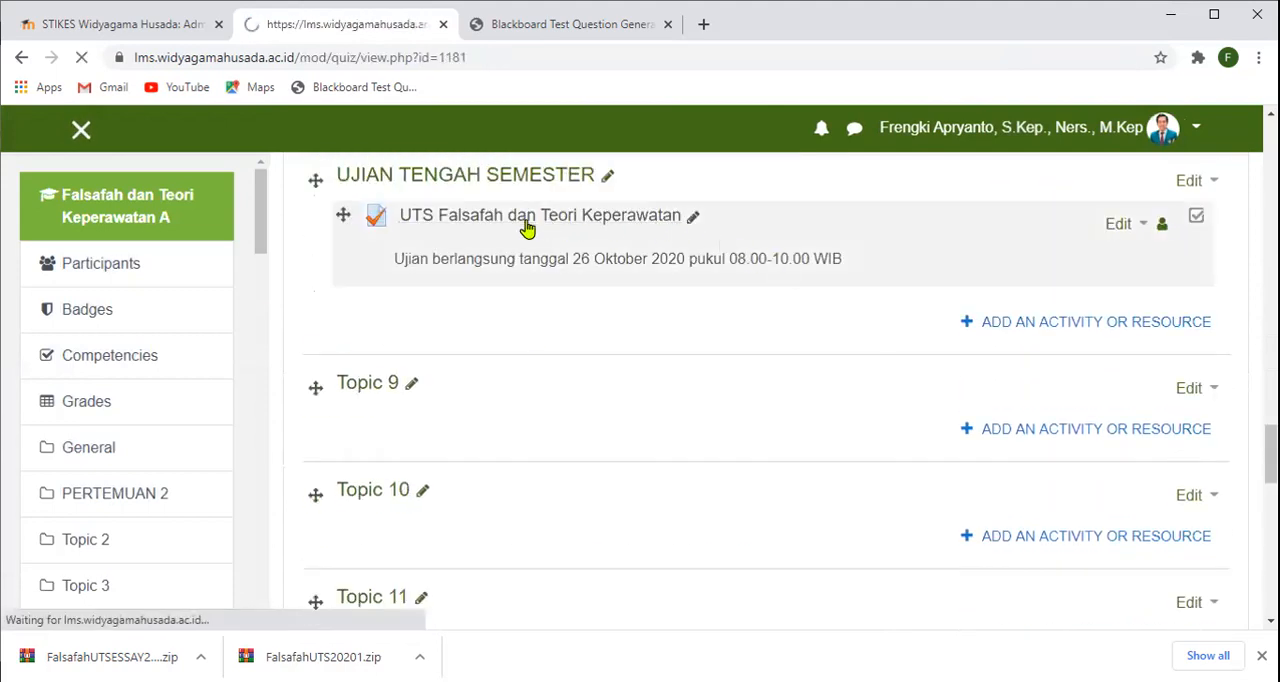
scroll(714, 266, down, 3)
scroll(848, 471, down, 2)
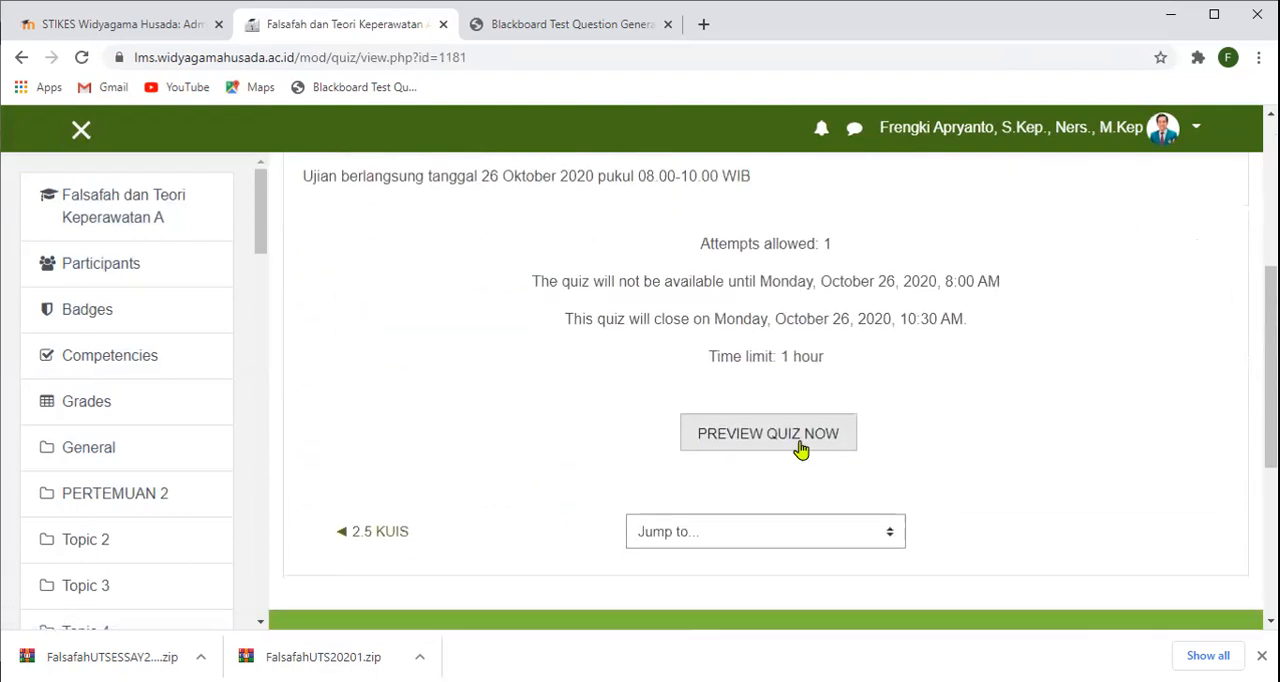
click(780, 434)
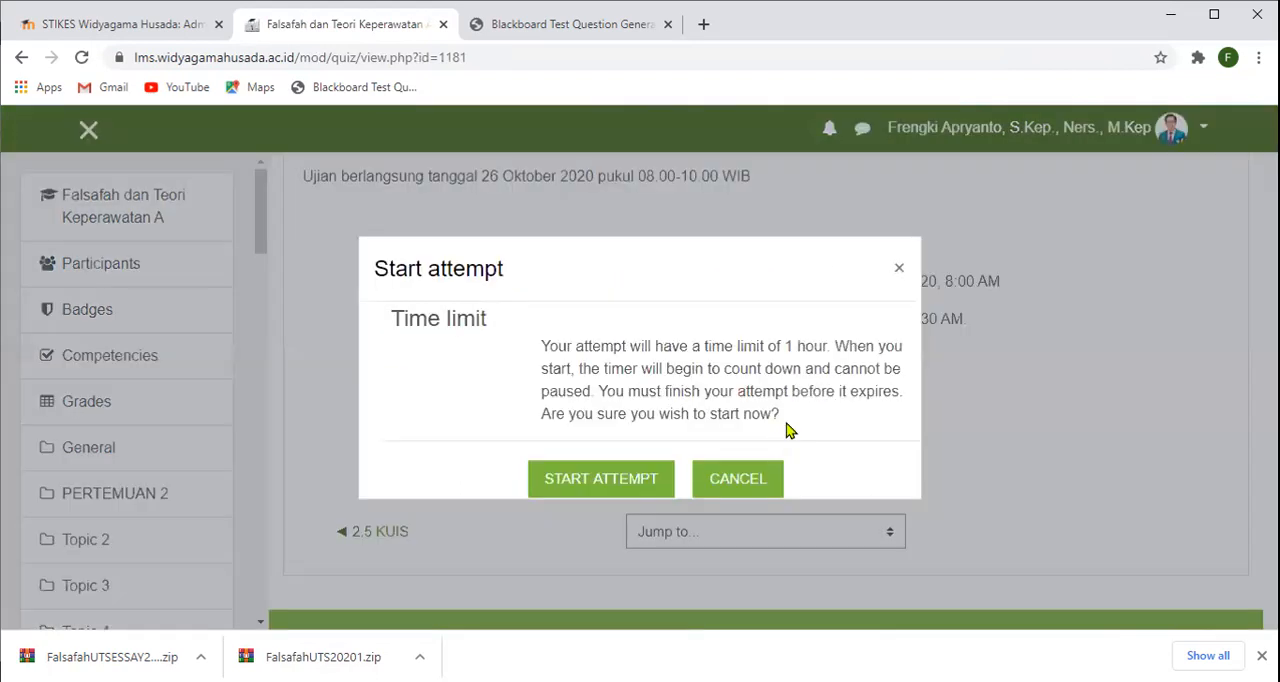
click(614, 479)
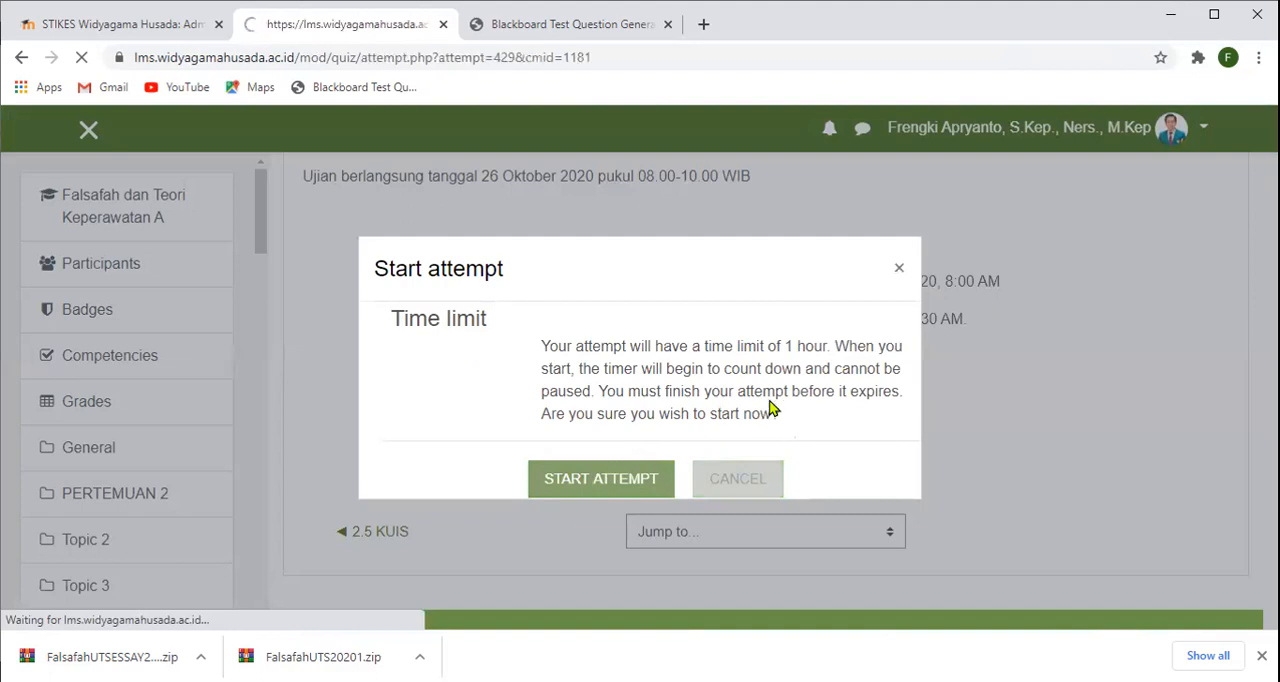
- Answer question 1 about Watson's assumptions with "abcd" and go on to the second question
scroll(771, 408, down, 3)
scroll(771, 408, down, 1)
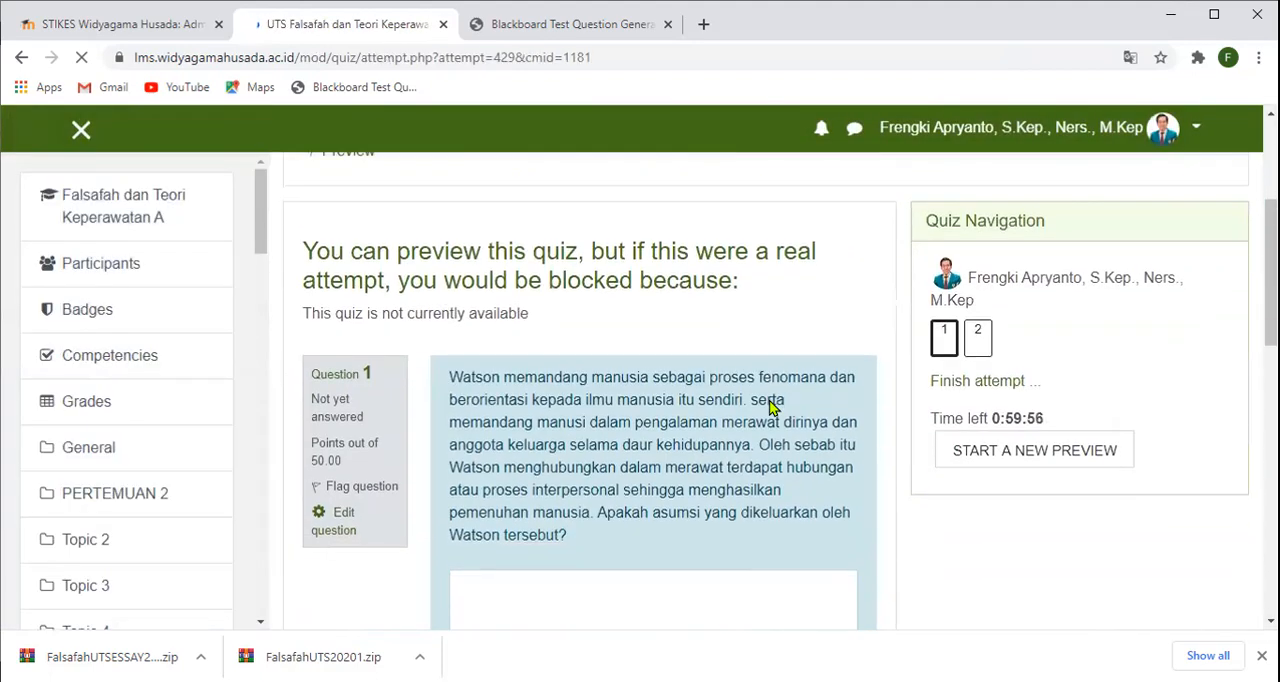
scroll(766, 408, down, 1)
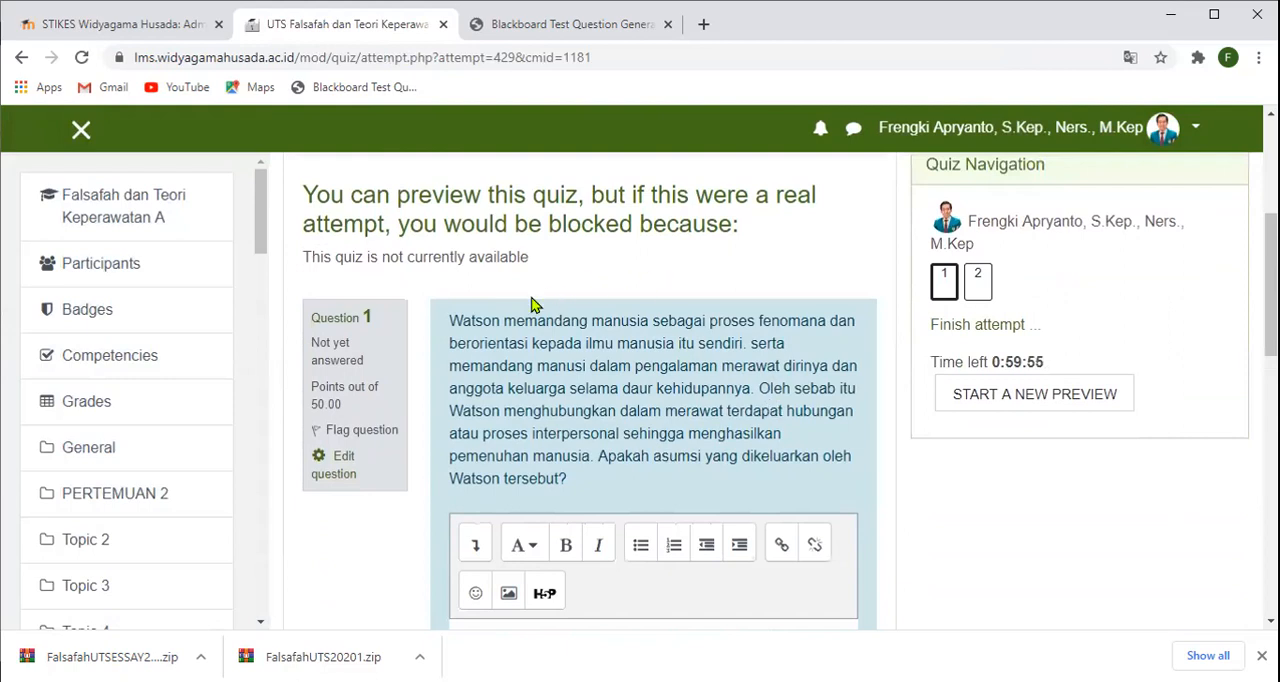
scroll(608, 334, down, 2)
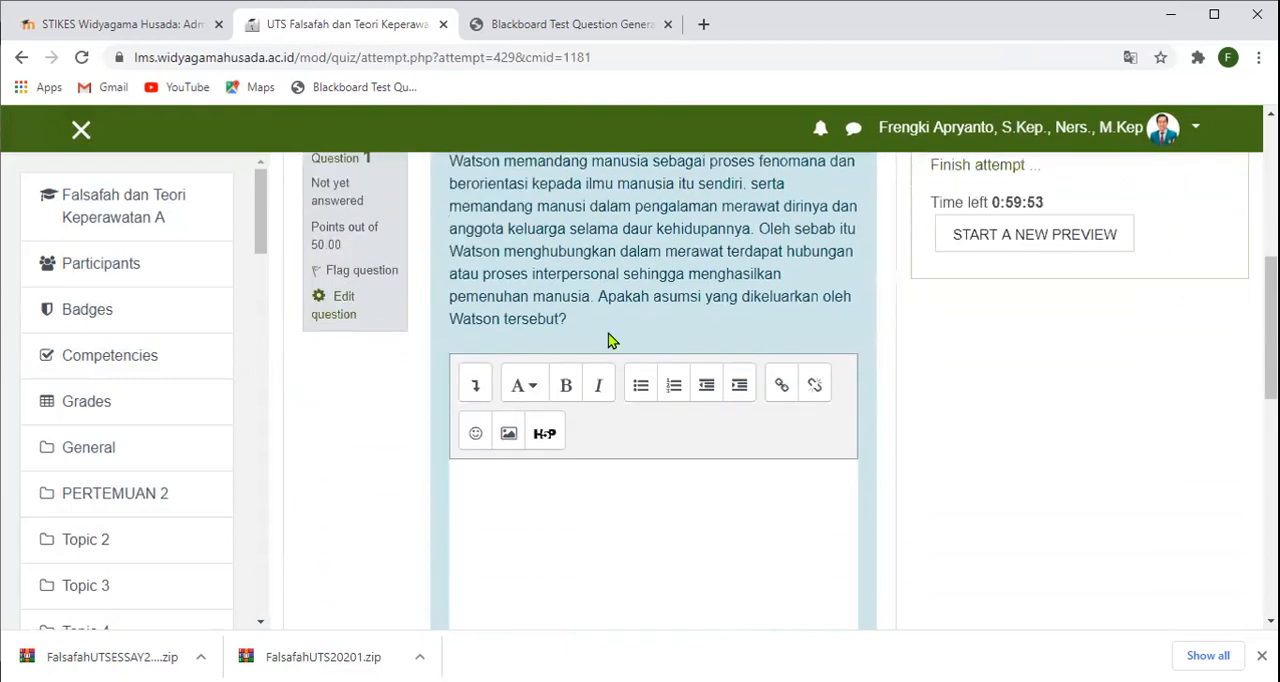
click(582, 466)
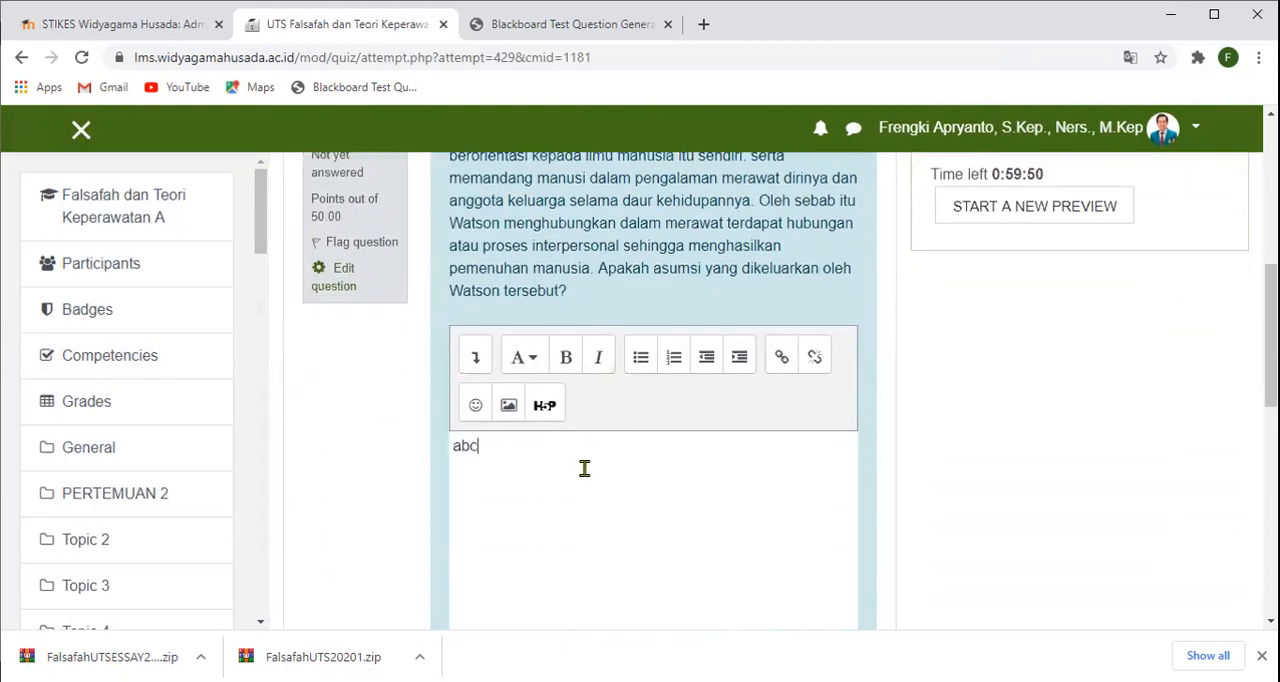
scroll(592, 489, down, 5)
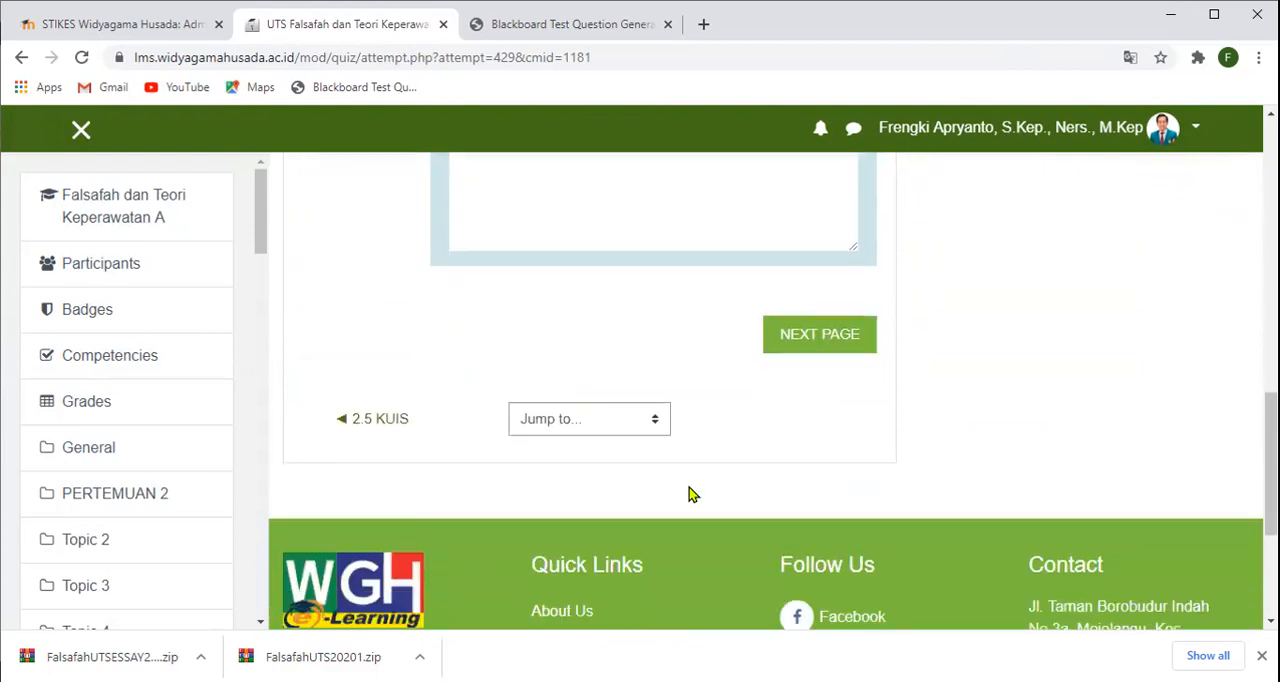
click(818, 336)
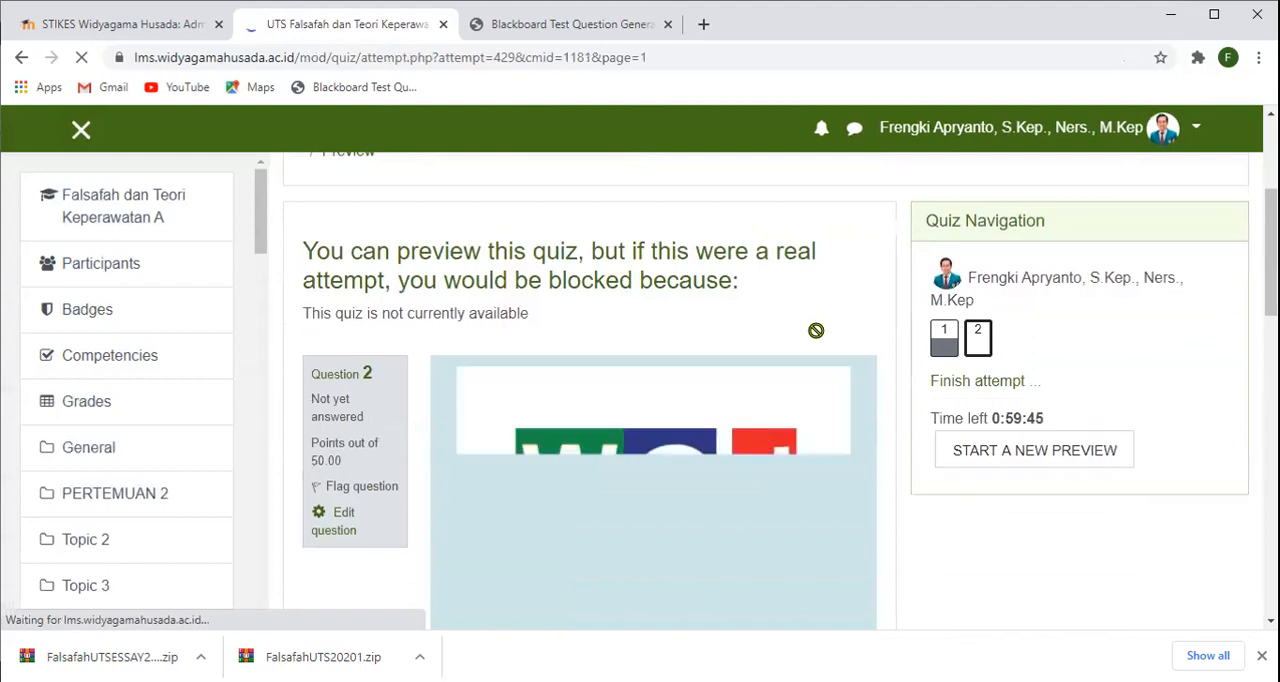
- Examine how question 2 displays its image, question text, answer box and quiz navigation in the preview
scroll(816, 330, down, 1)
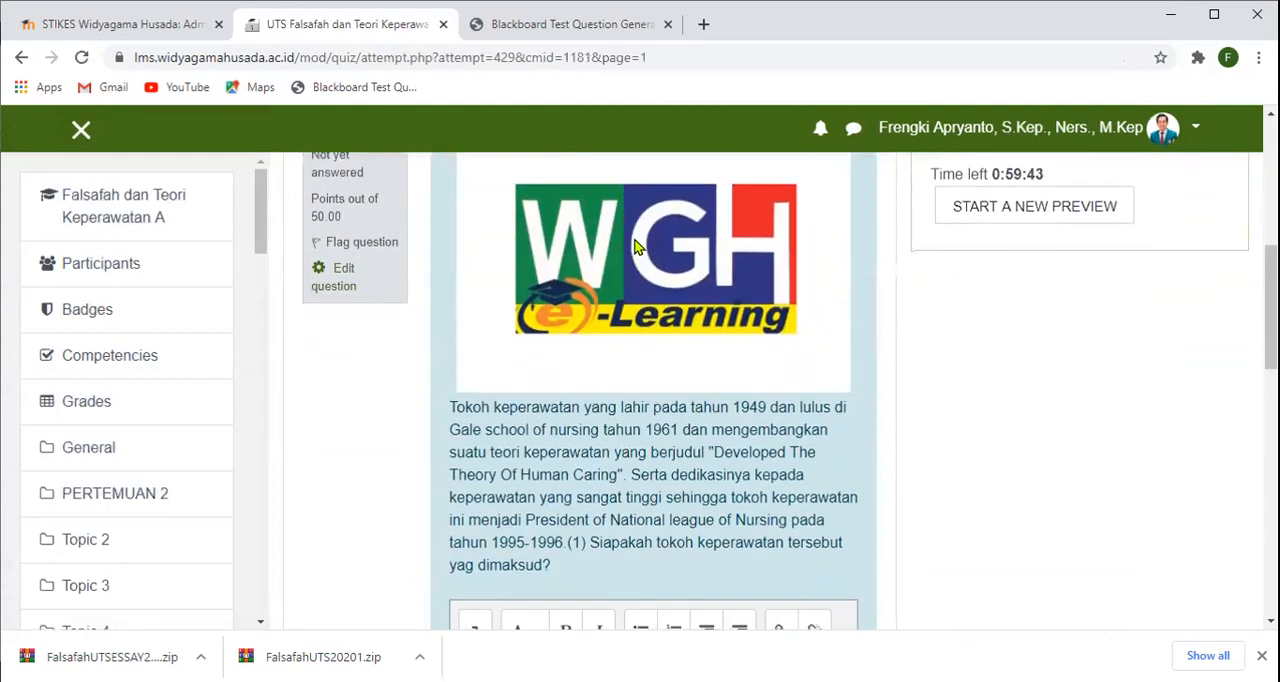
scroll(651, 408, down, 3)
scroll(617, 329, up, 2)
scroll(669, 383, up, 1)
scroll(669, 383, down, 2)
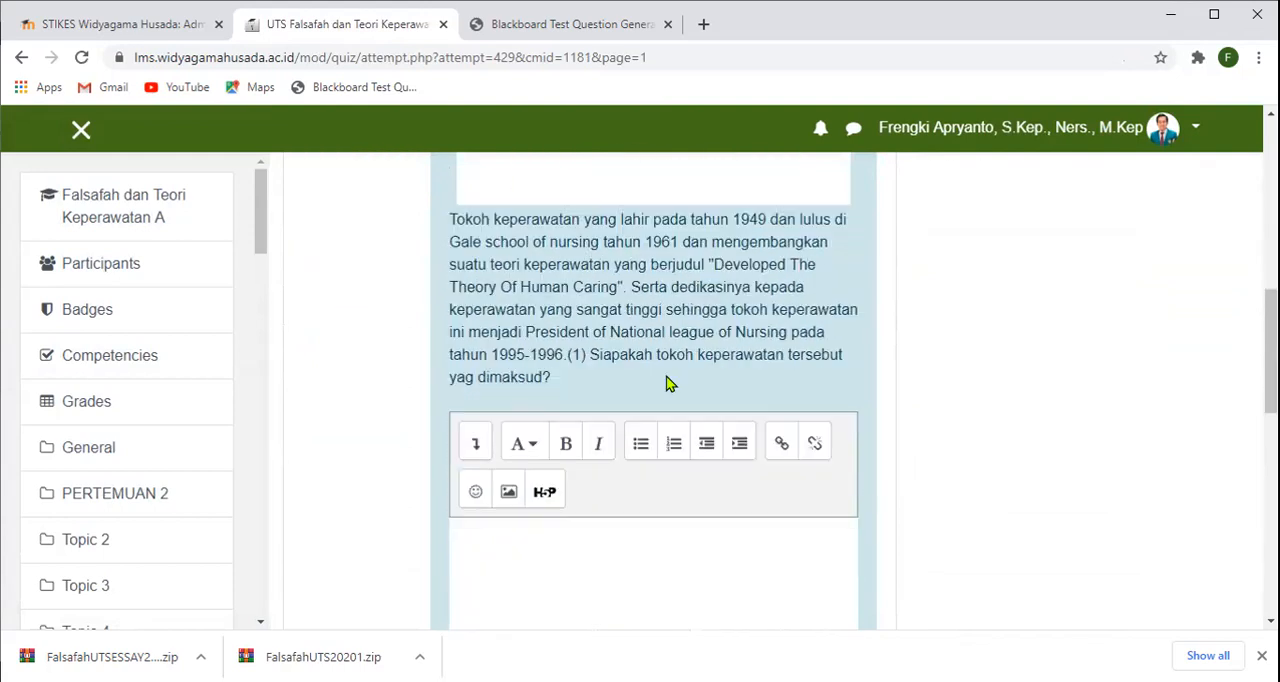
scroll(674, 391, down, 2)
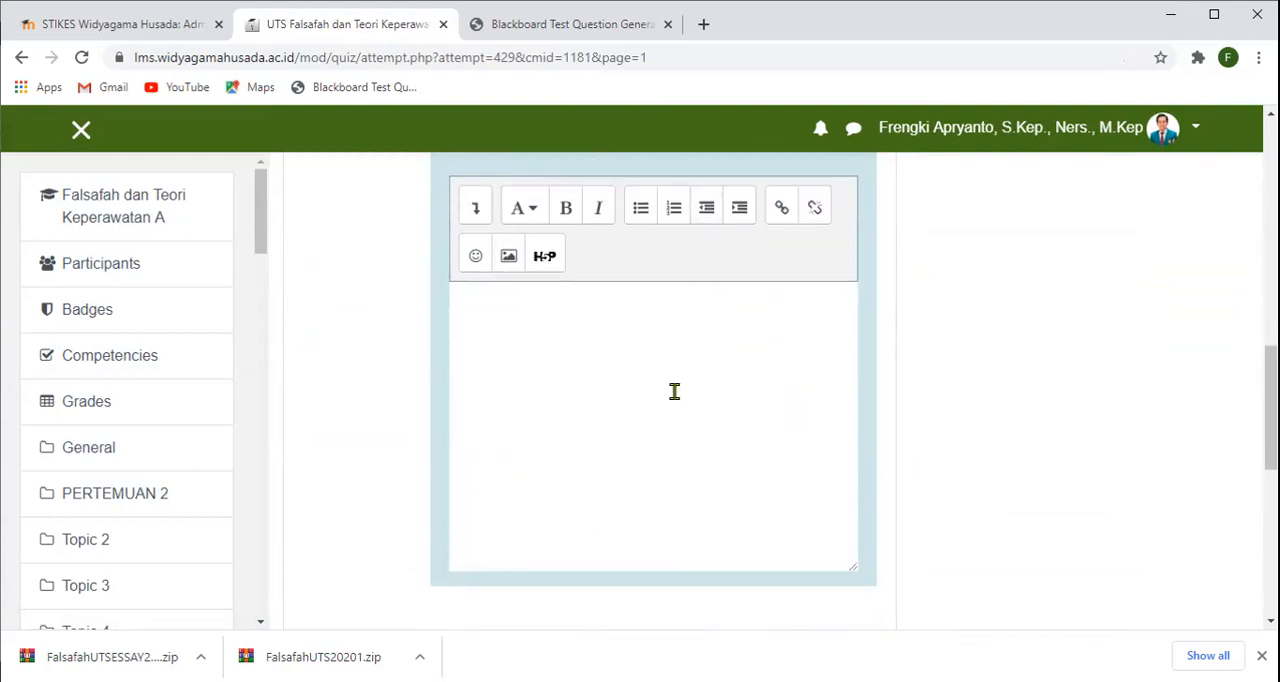
scroll(674, 395, up, 4)
scroll(676, 410, up, 3)
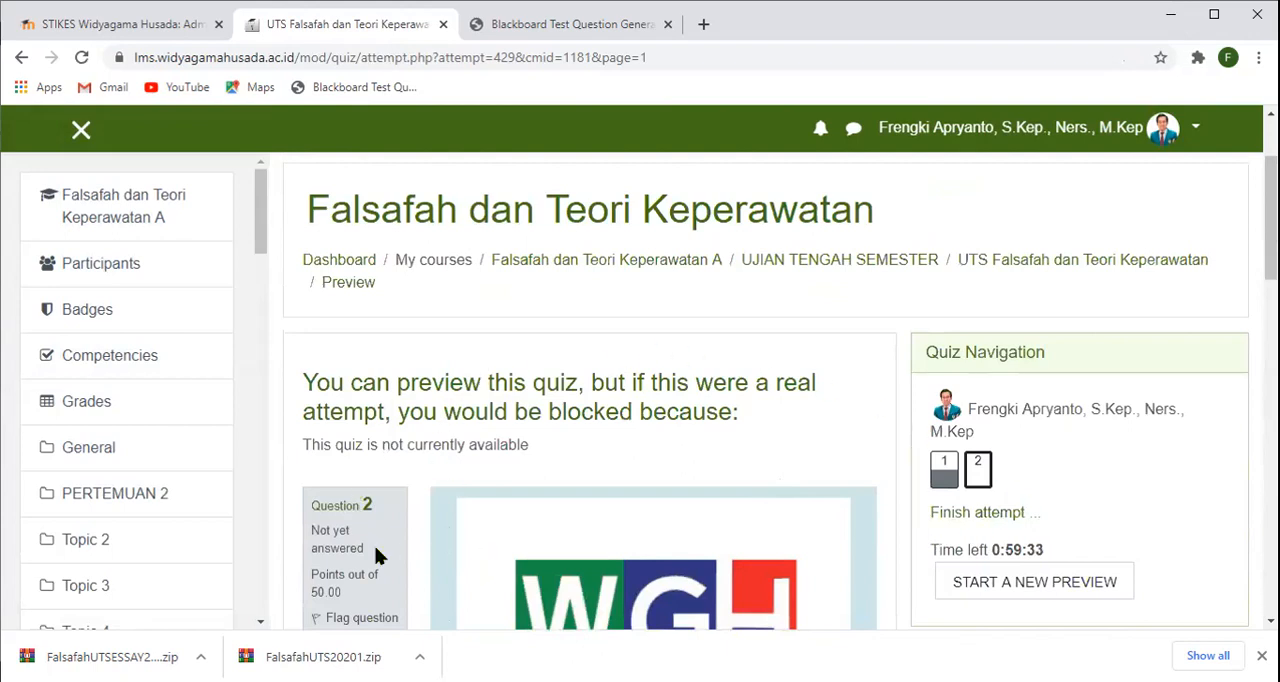
scroll(376, 555, down, 1)
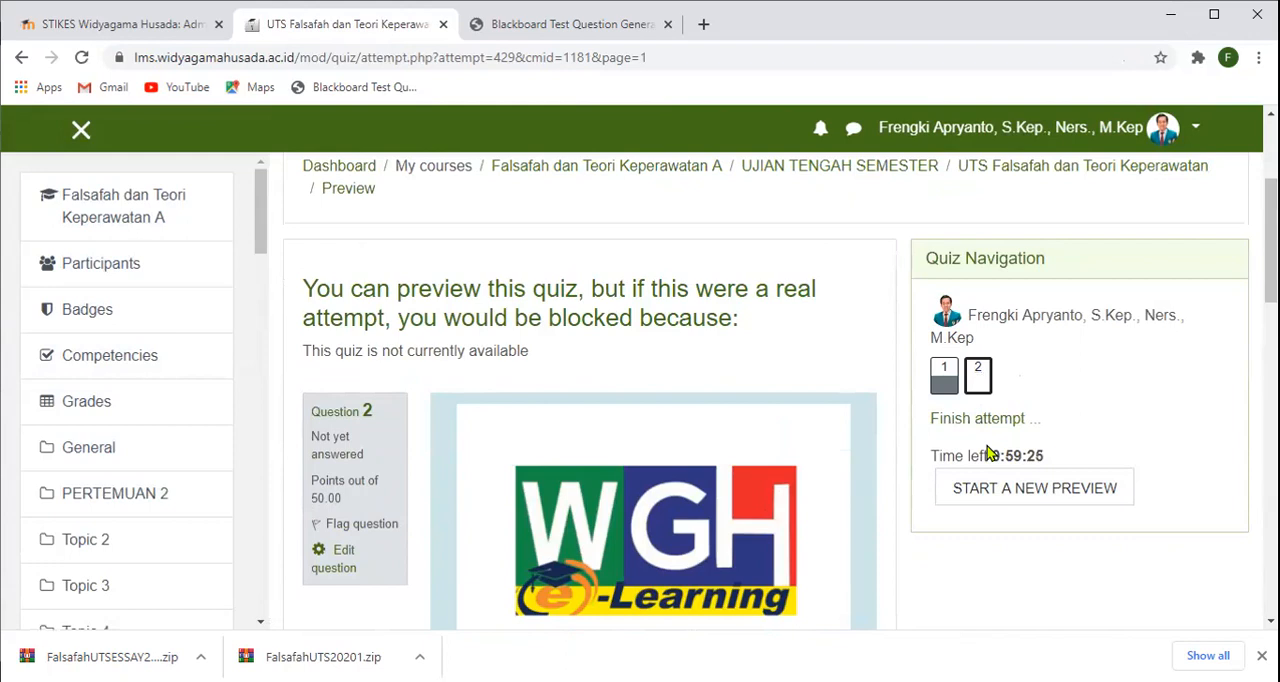
- Answer question 2 with "asgh" and finish the attempt
scroll(990, 460, down, 3)
scroll(995, 475, down, 4)
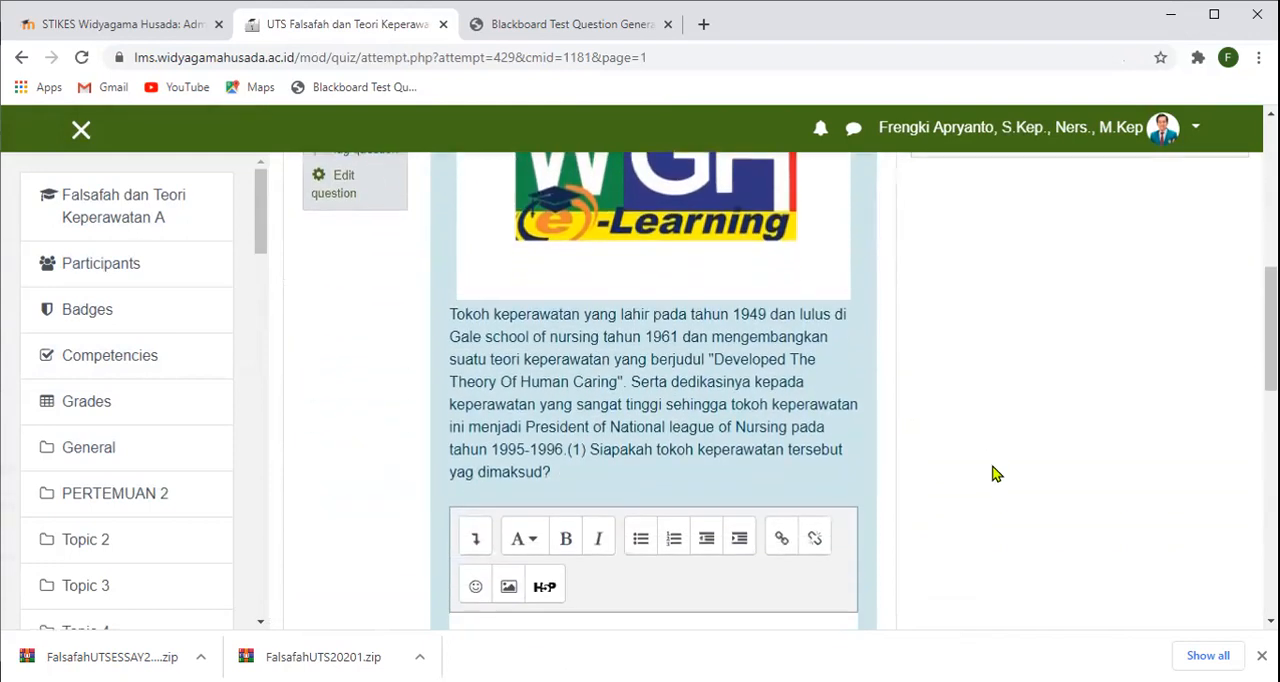
text(asgh)
scroll(865, 448, down, 2)
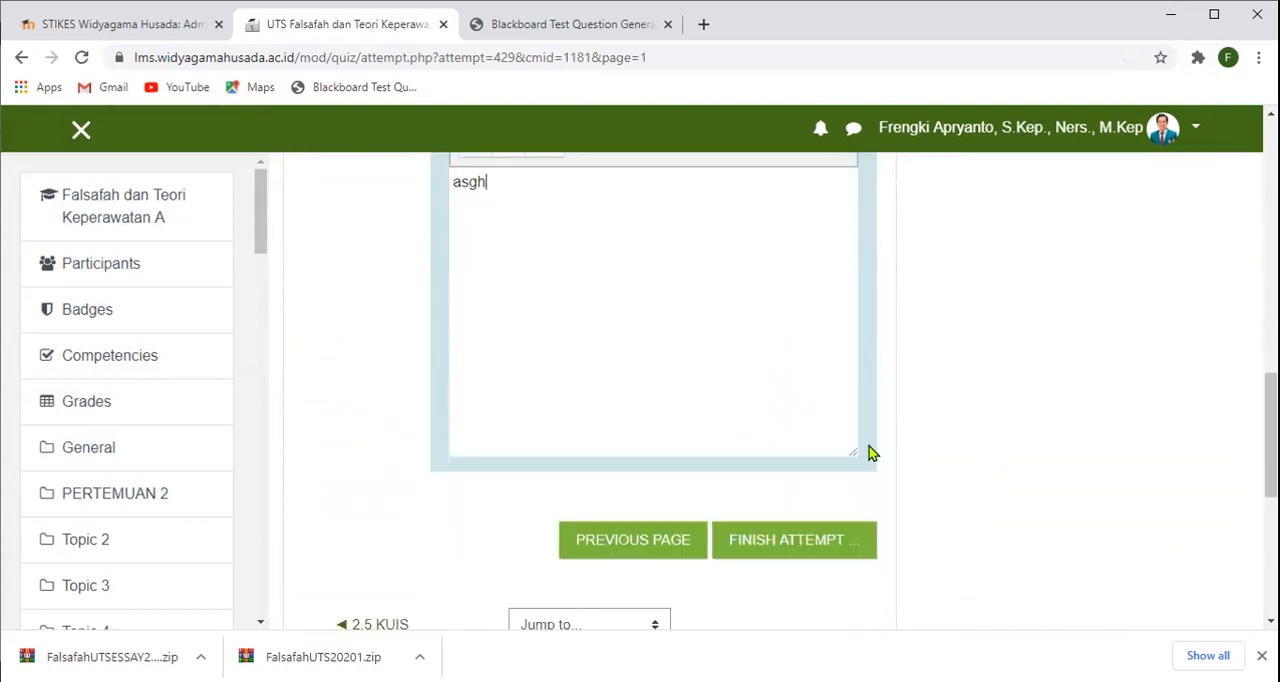
click(785, 527)
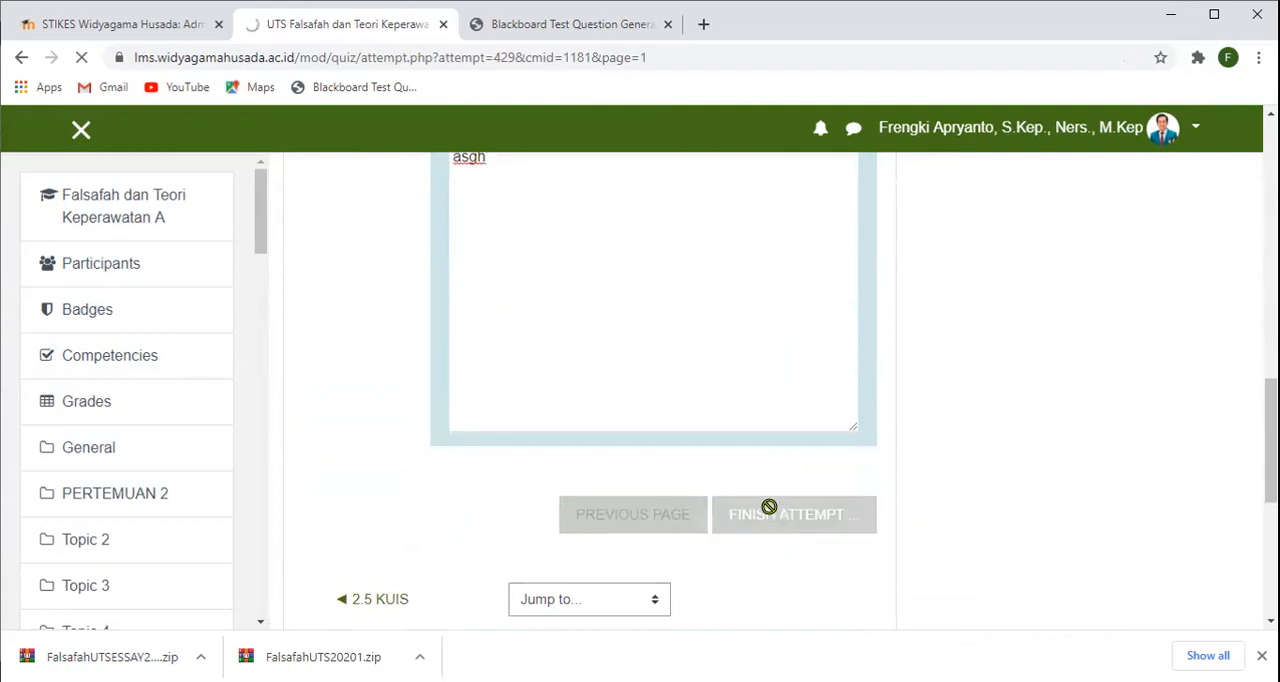
- Submit all answers of the preview attempt, confirm the submission and look through the attempt's review
scroll(769, 509, down, 3)
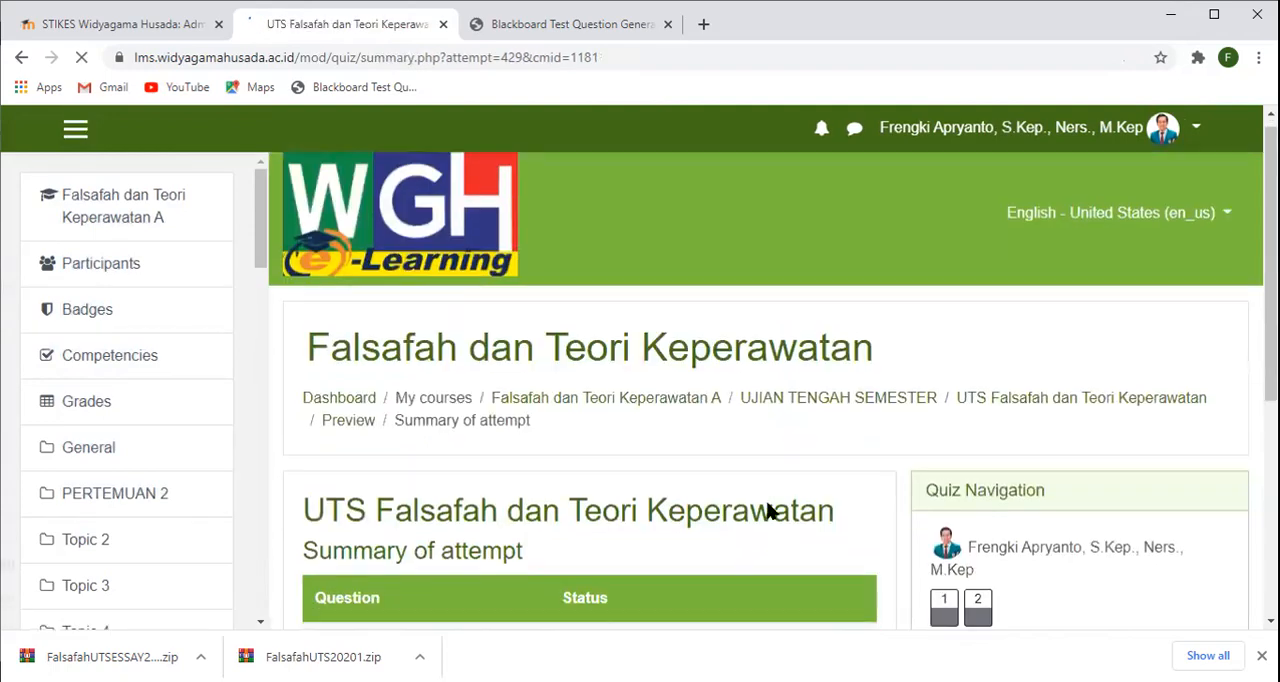
scroll(767, 509, down, 1)
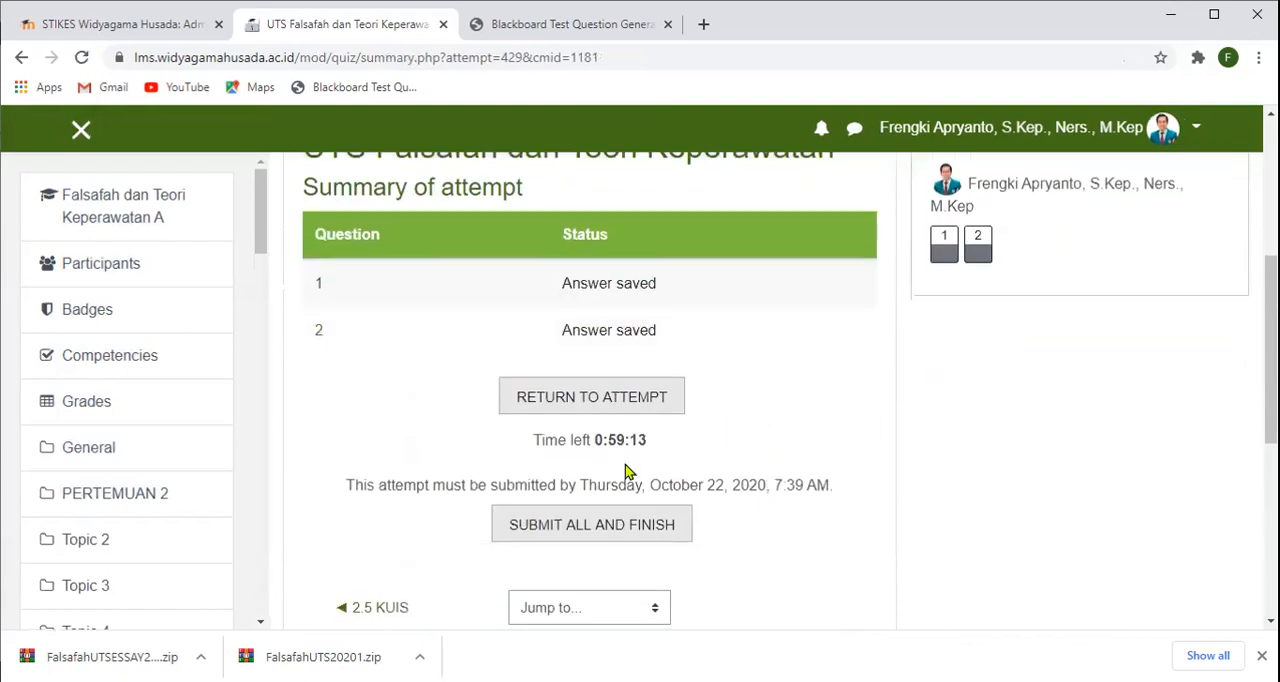
click(608, 535)
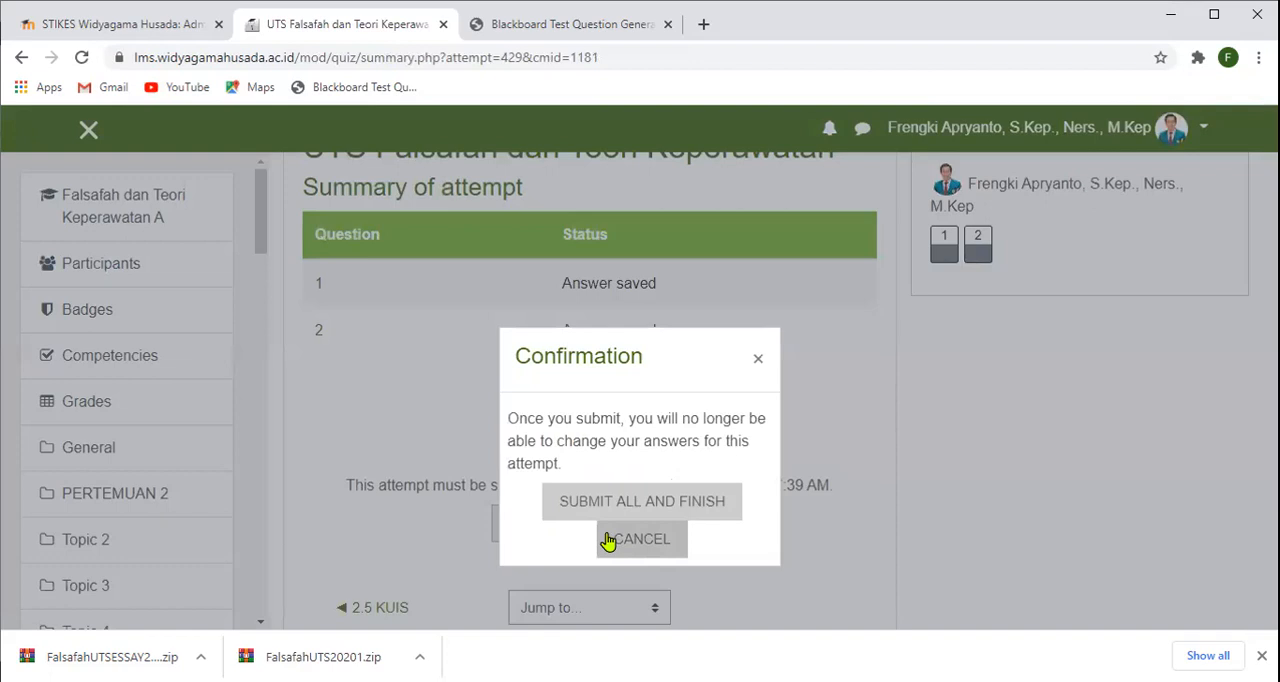
click(641, 500)
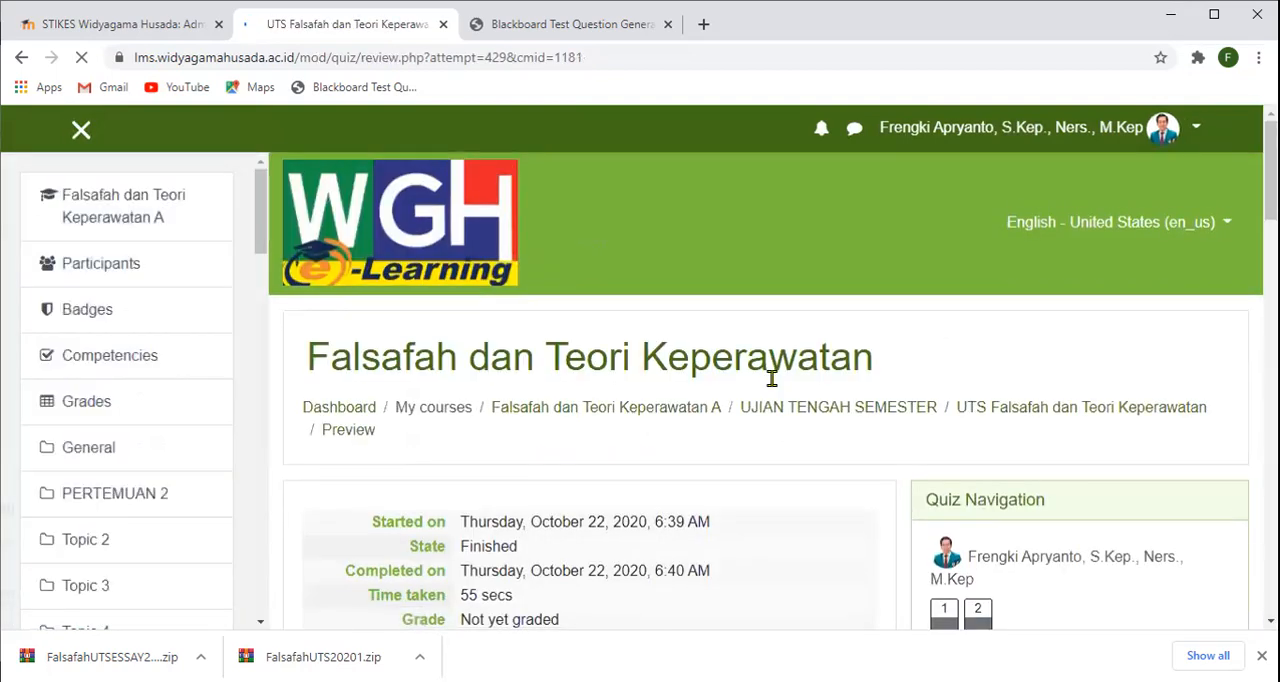
scroll(771, 387, down, 4)
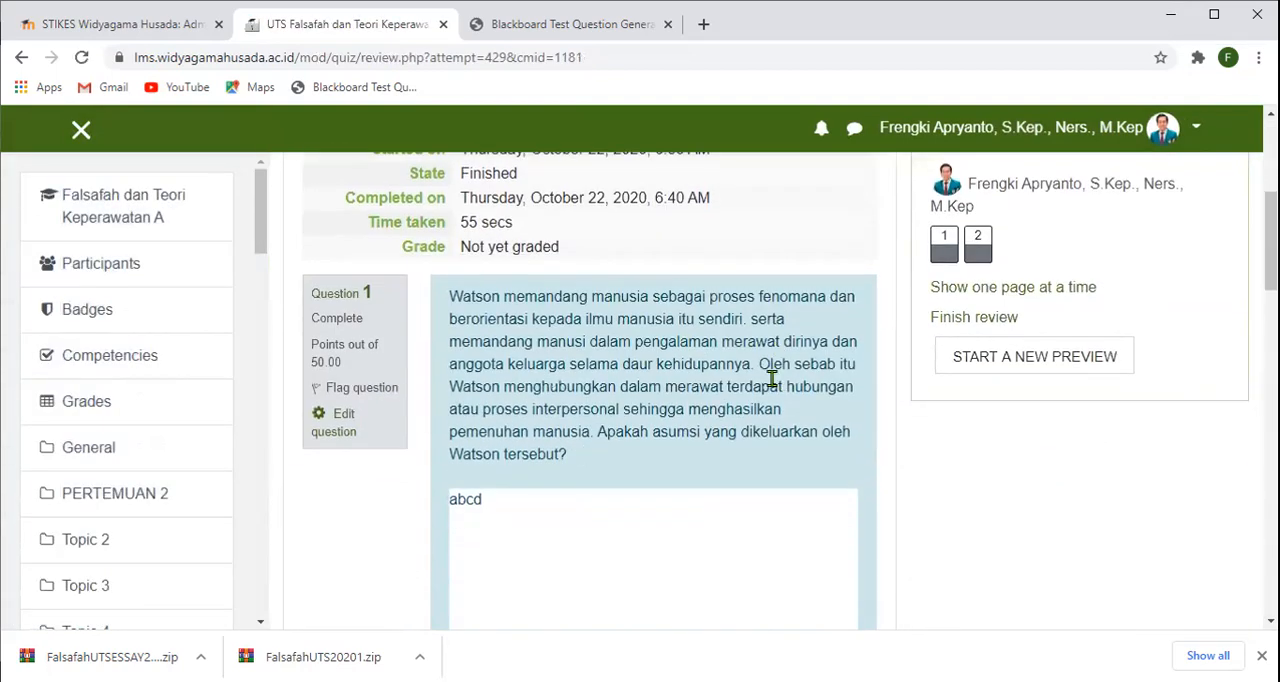
scroll(771, 379, down, 10)
scroll(772, 380, down, 2)
scroll(773, 380, up, 15)
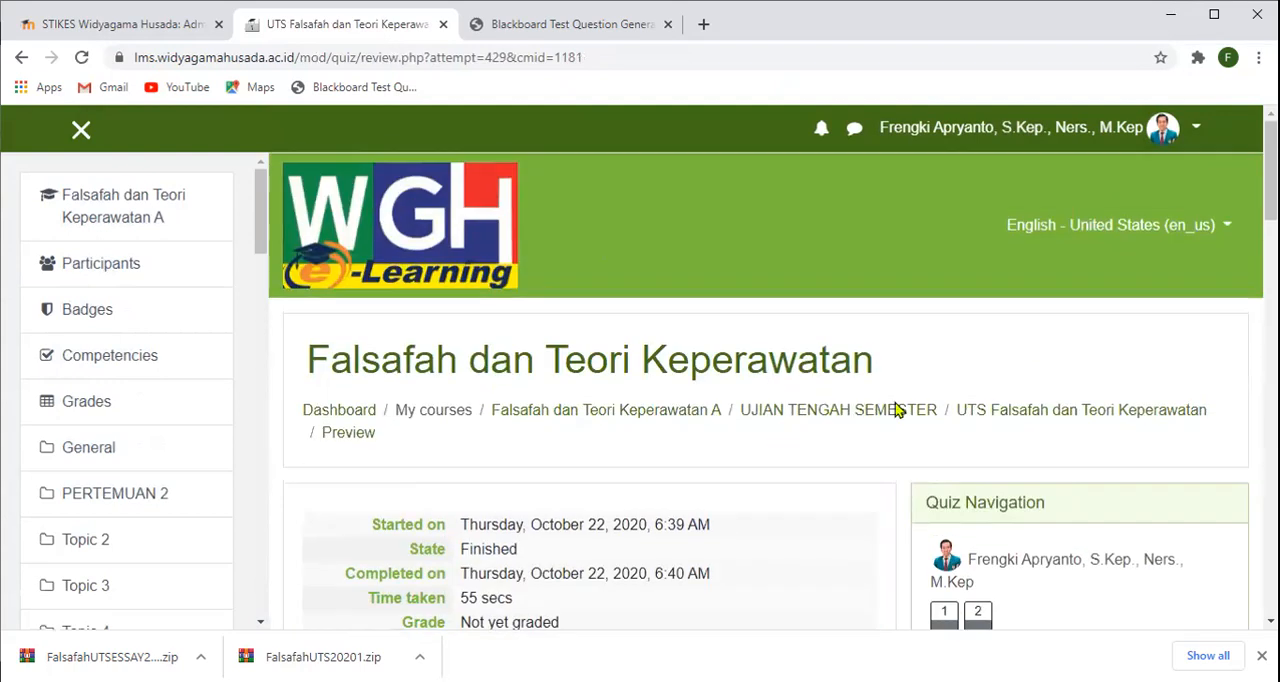
- Examine the preview attempt's review: the attempt summary, question 1 with its answer, and question 2 with its image
scroll(965, 442, down, 2)
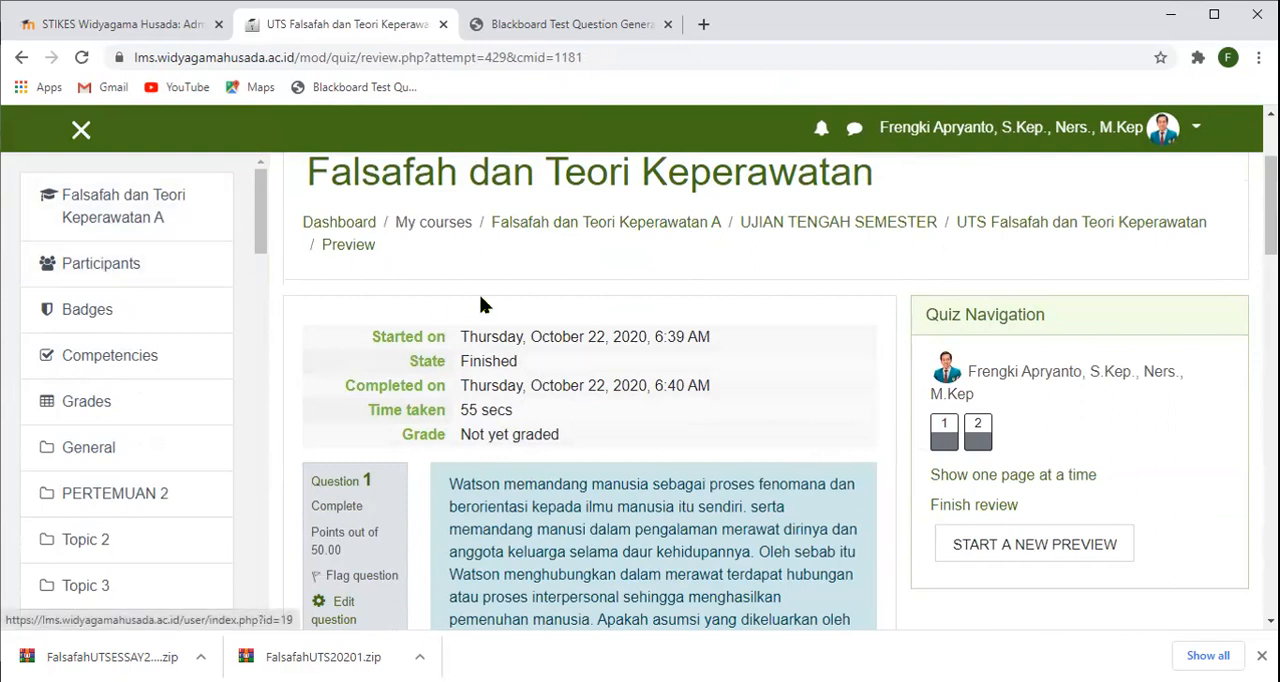
scroll(770, 407, down, 1)
scroll(770, 407, down, 3)
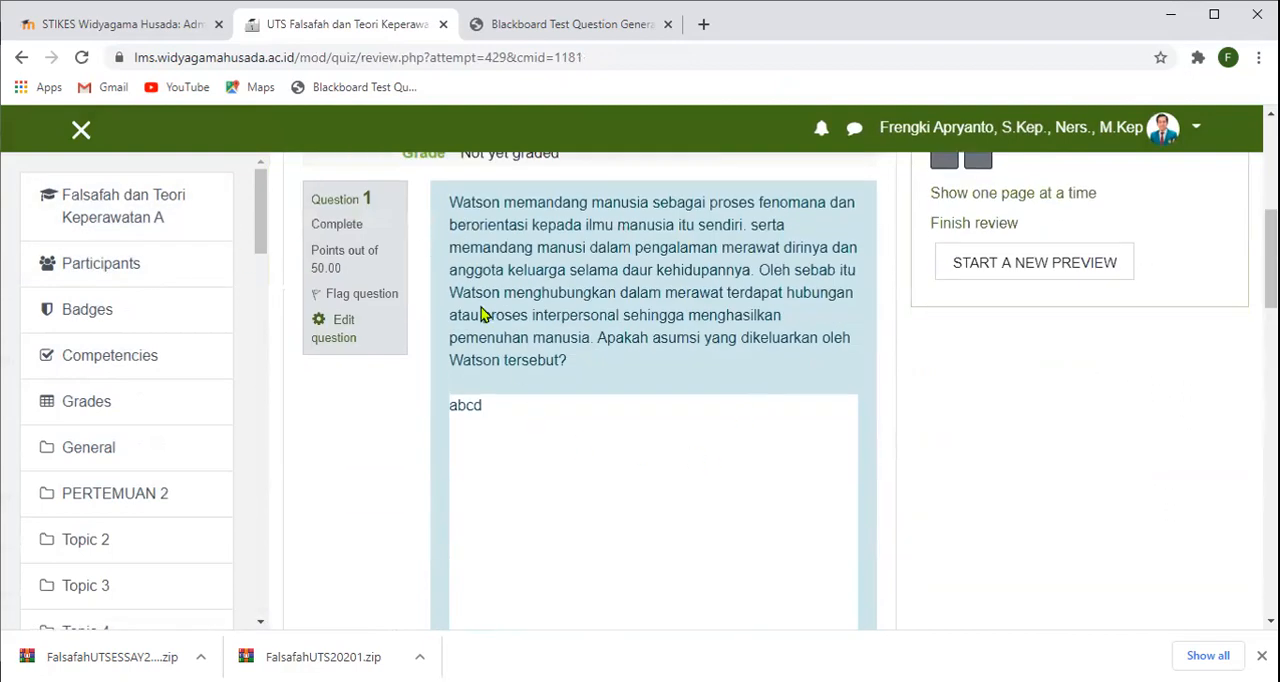
scroll(485, 315, down, 2)
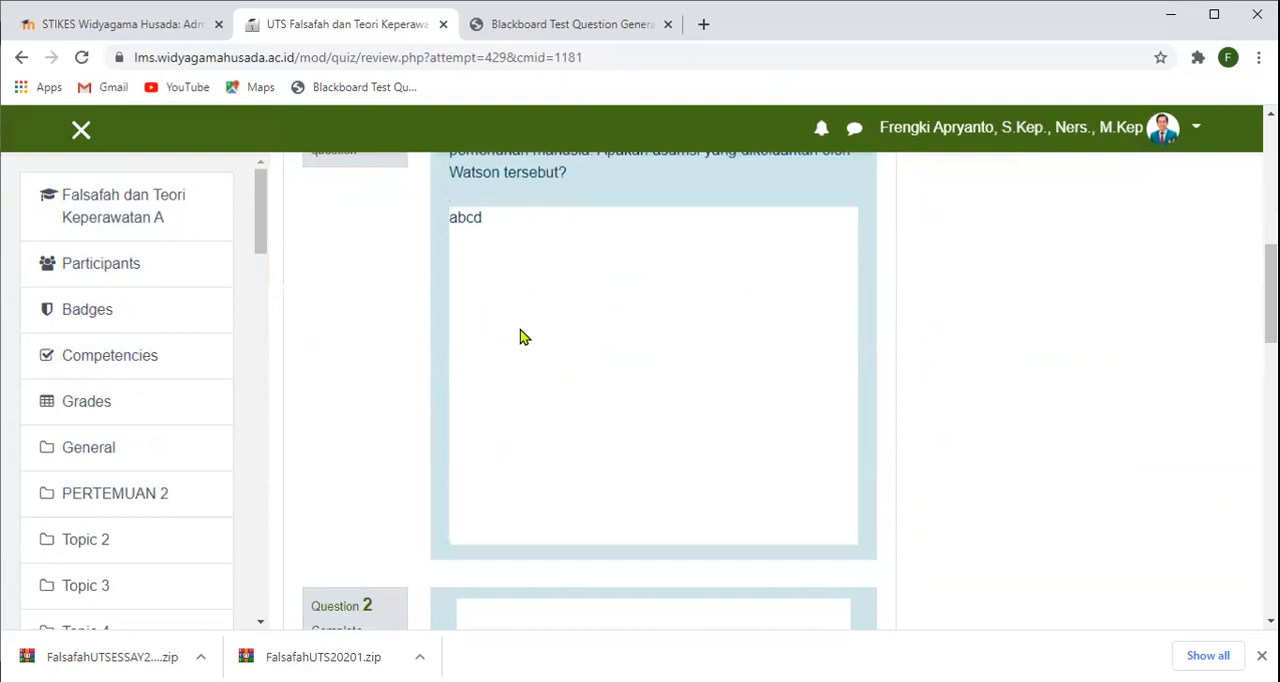
scroll(520, 335, down, 3)
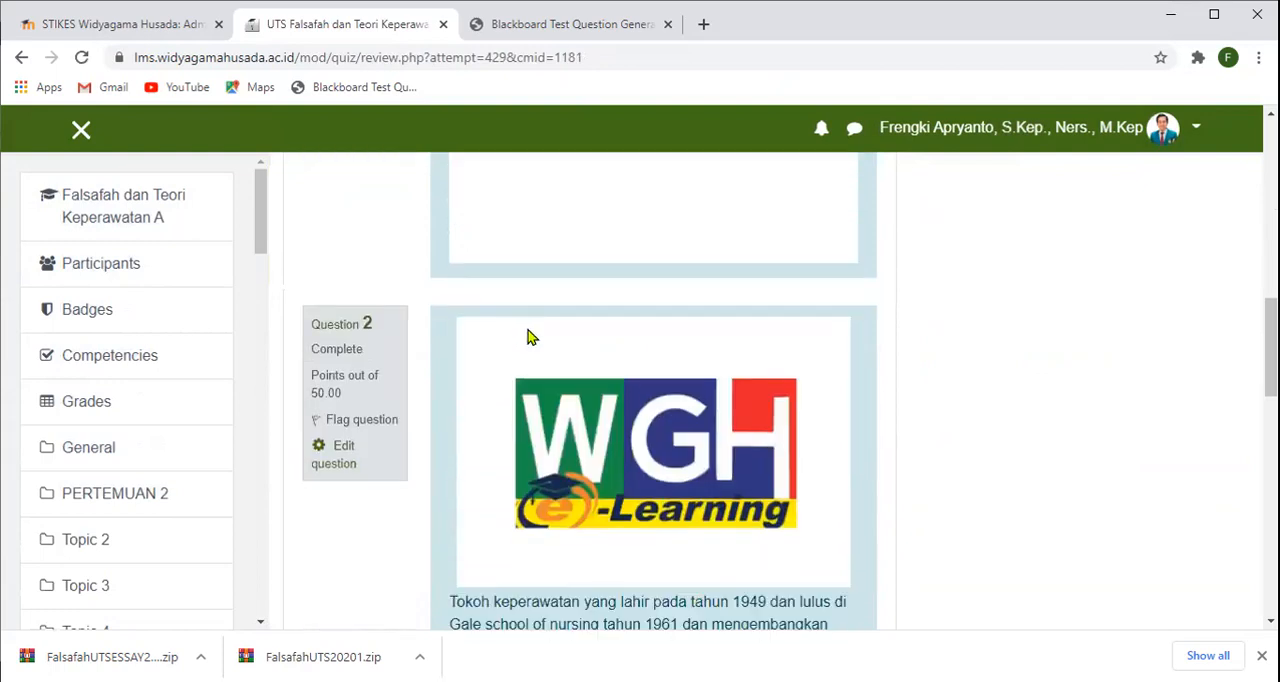
scroll(510, 302, down, 10)
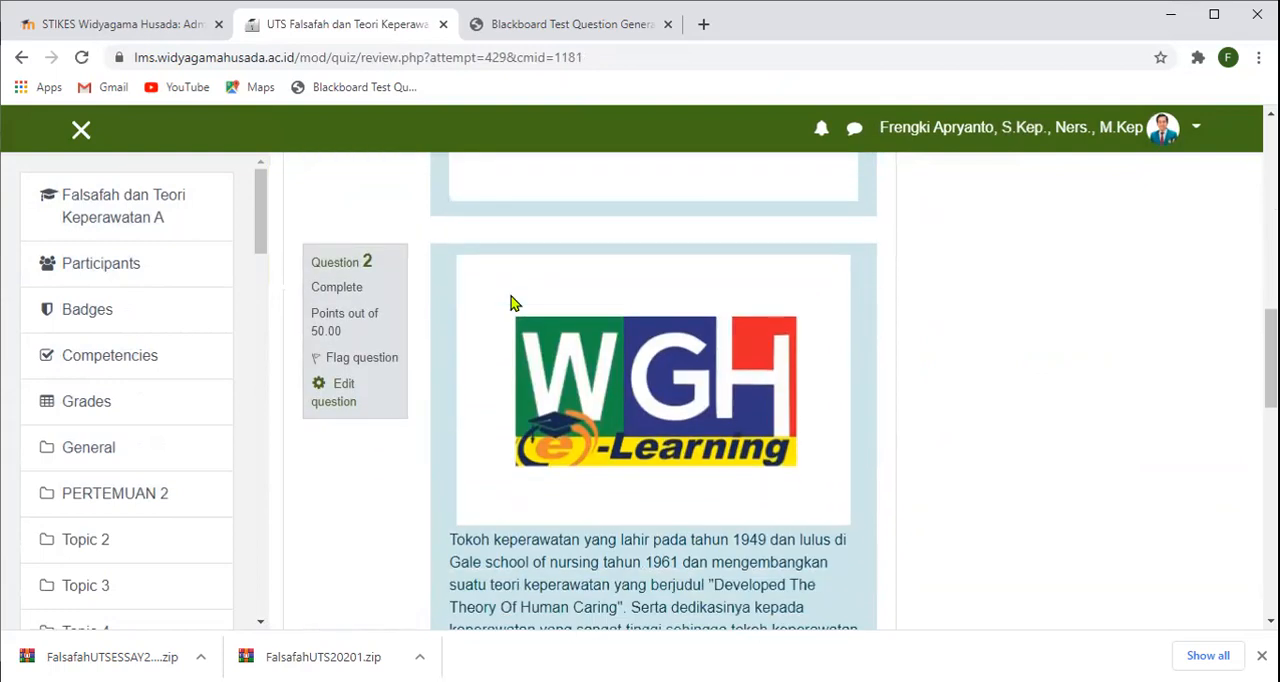
scroll(510, 302, up, 9)
scroll(510, 302, up, 5)
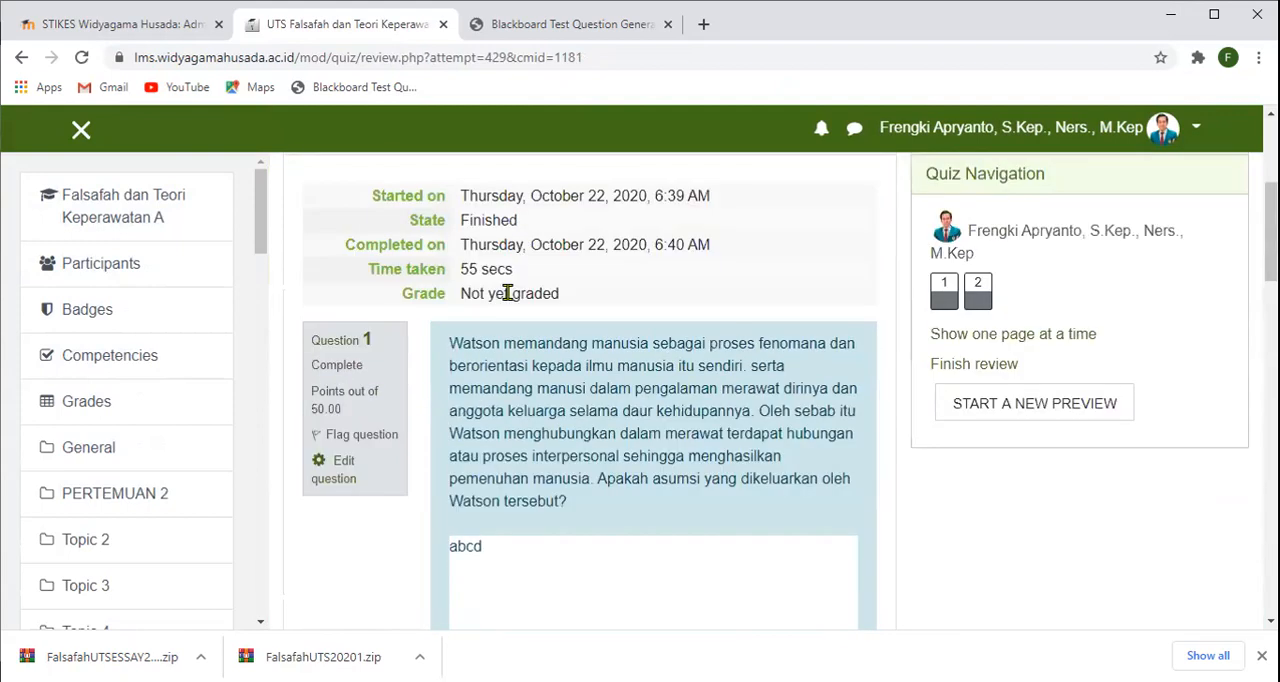
- Return to the Falsafah dan Teori Keperawatan A course page, then switch to the Blackboard Test Generator site and show its instructions
click(140, 221)
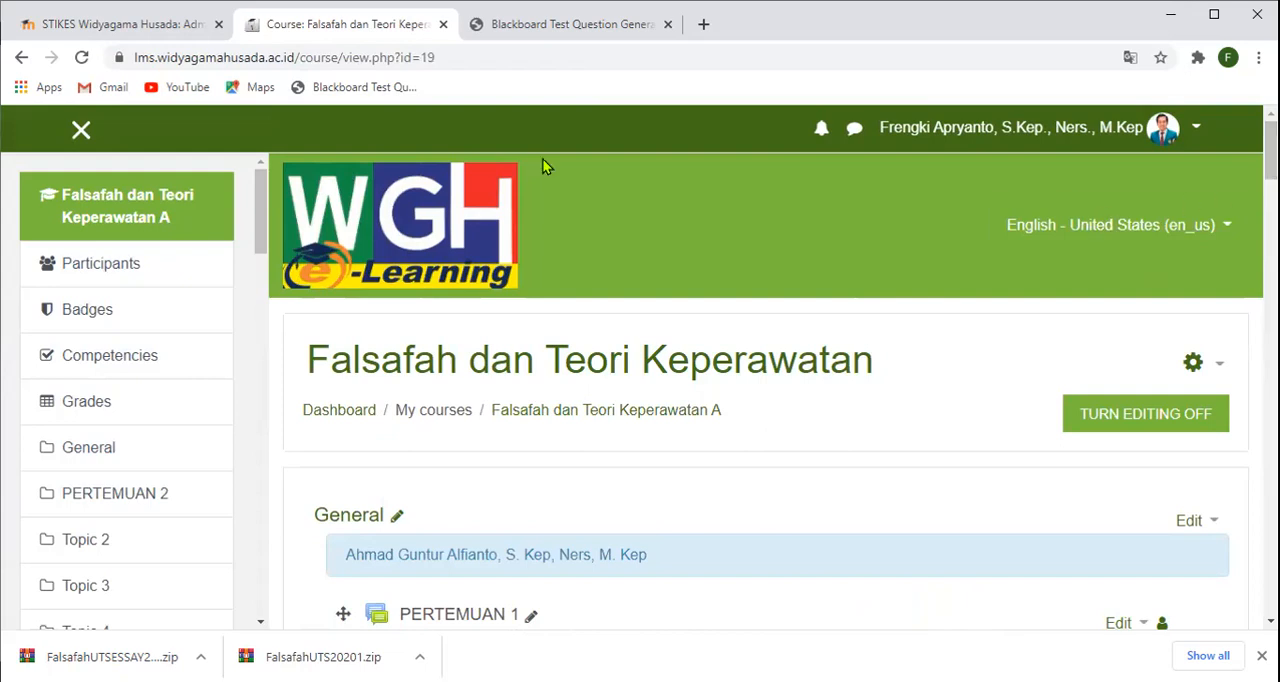
click(508, 25)
scroll(695, 297, up, 5)
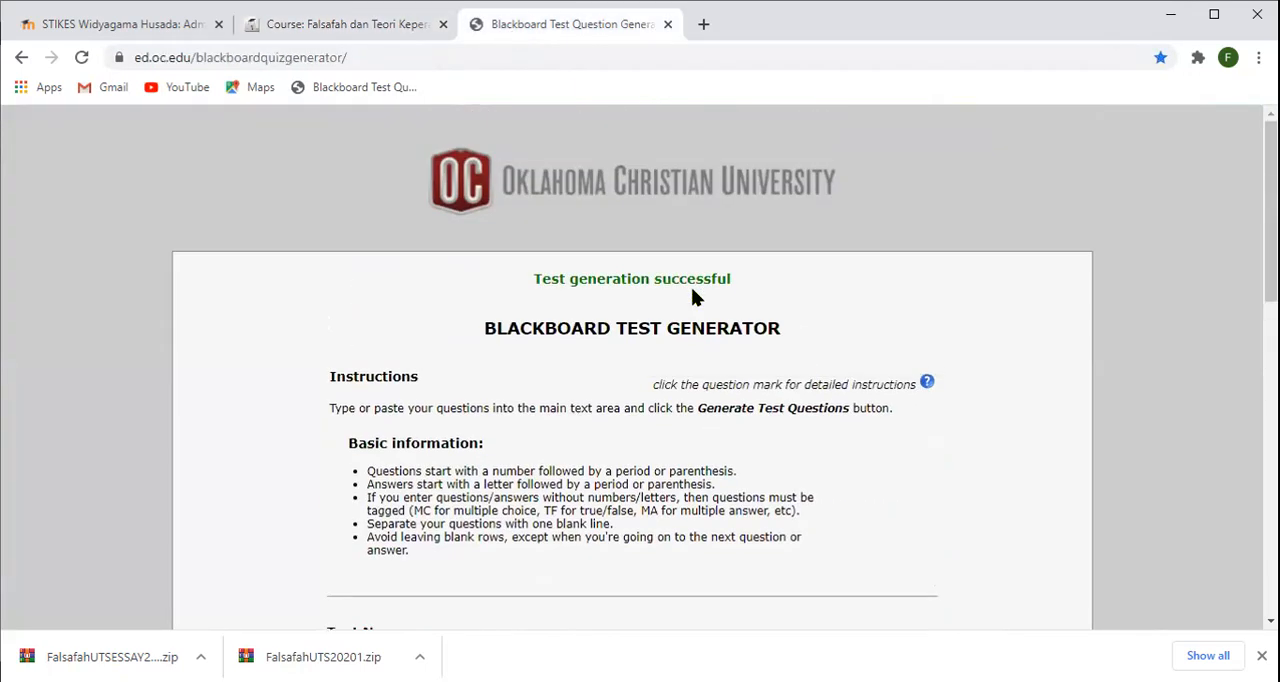